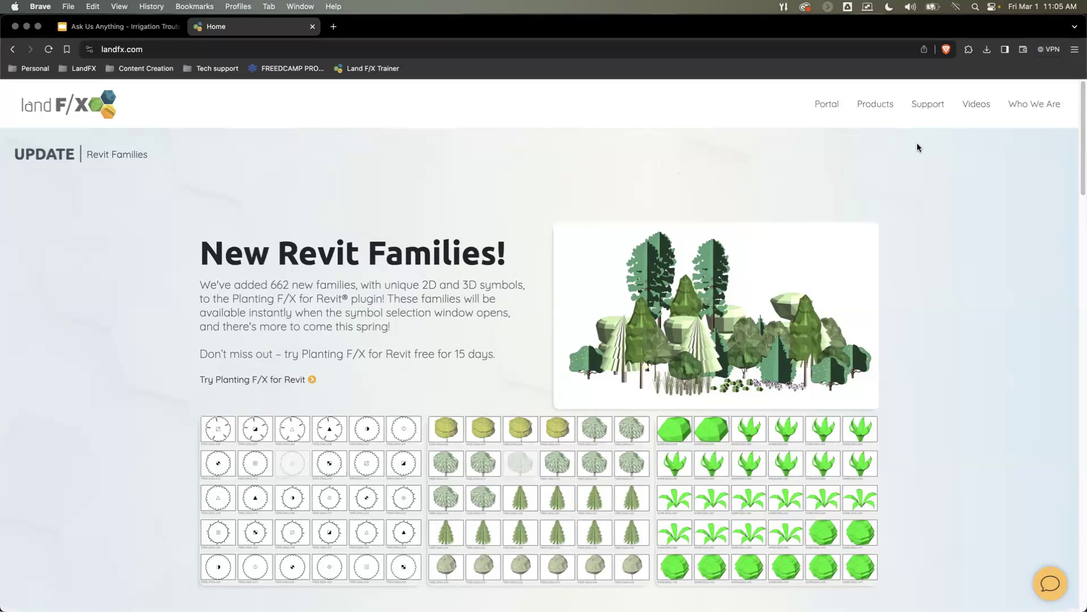
Step: Open the Submit Ticket section of the Land F/X support page
mouse_move(851, 147)
mouse_move(930, 105)
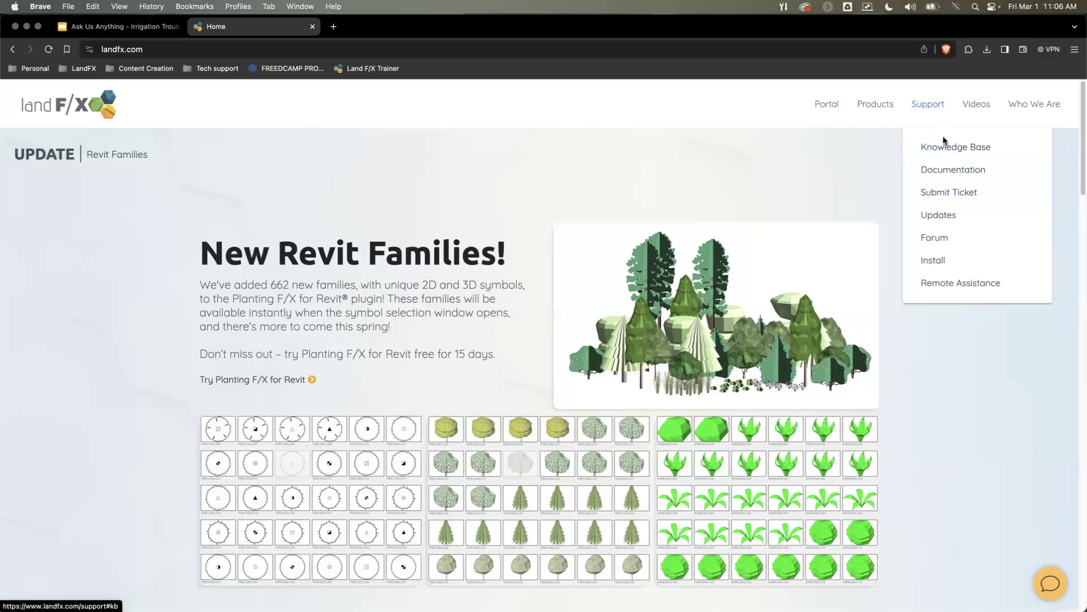
mouse_move(975, 110)
click(931, 193)
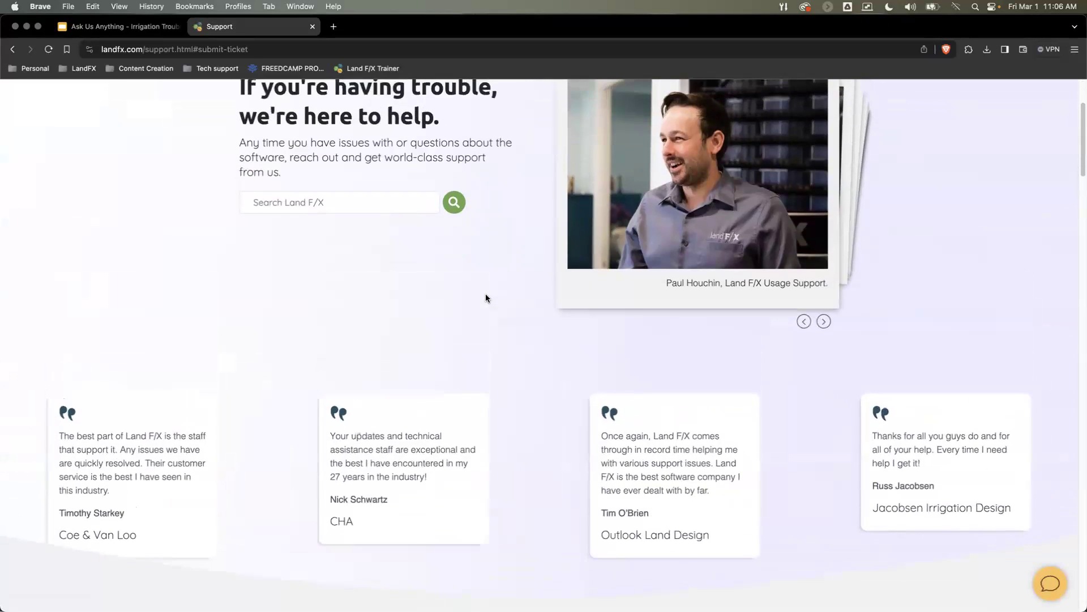
Step: Open the Irrigation category of the Knowledge Base and look through its error and basic troubleshooting articles
scroll(488, 298, down, 8)
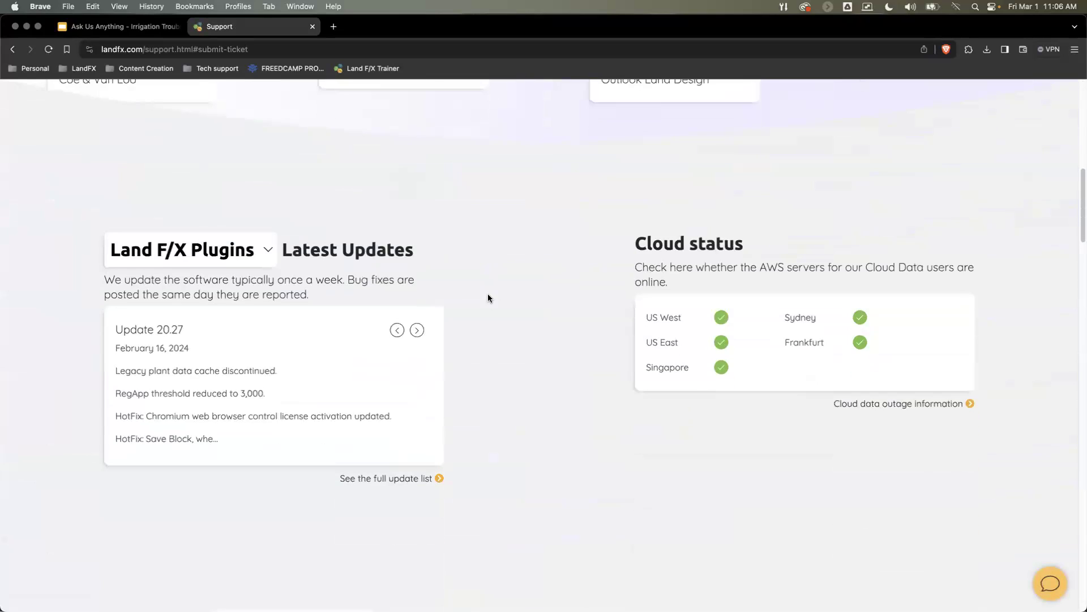
scroll(362, 345, down, 5)
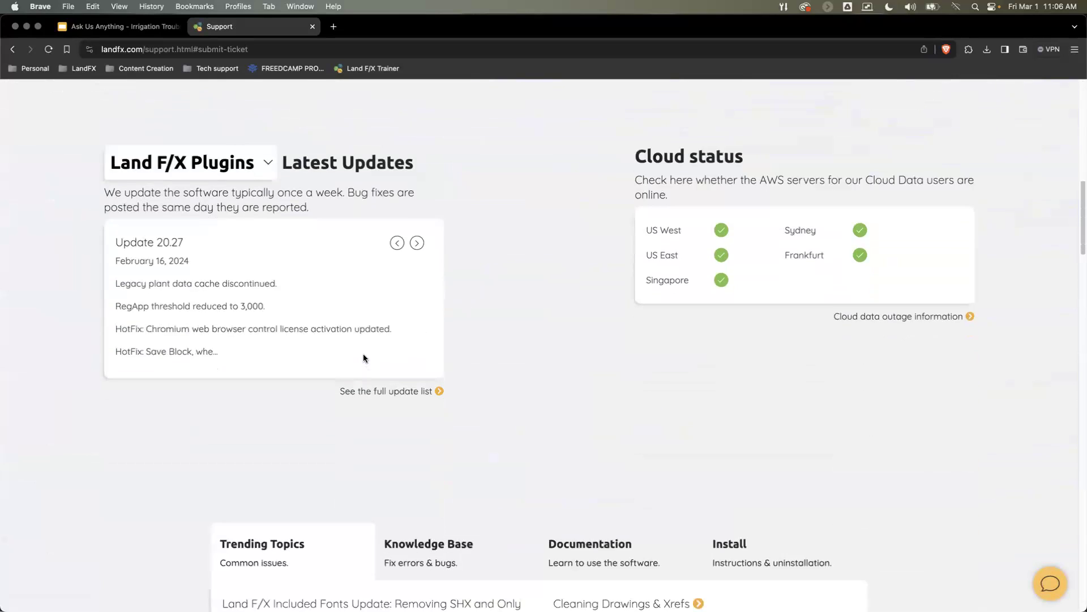
scroll(365, 353, down, 1)
scroll(349, 340, down, 1)
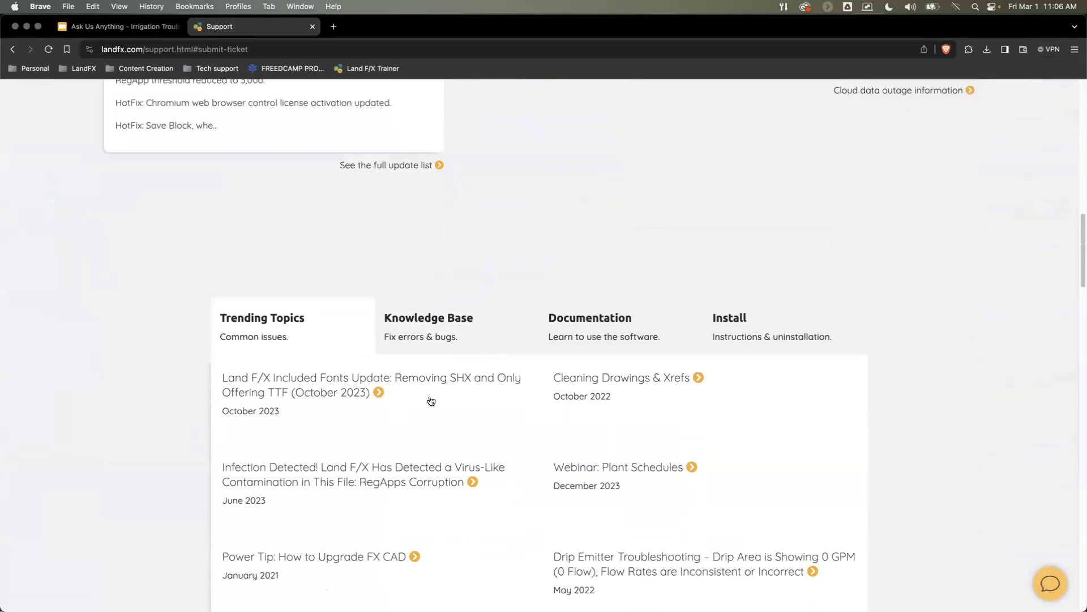
scroll(388, 373, down, 1)
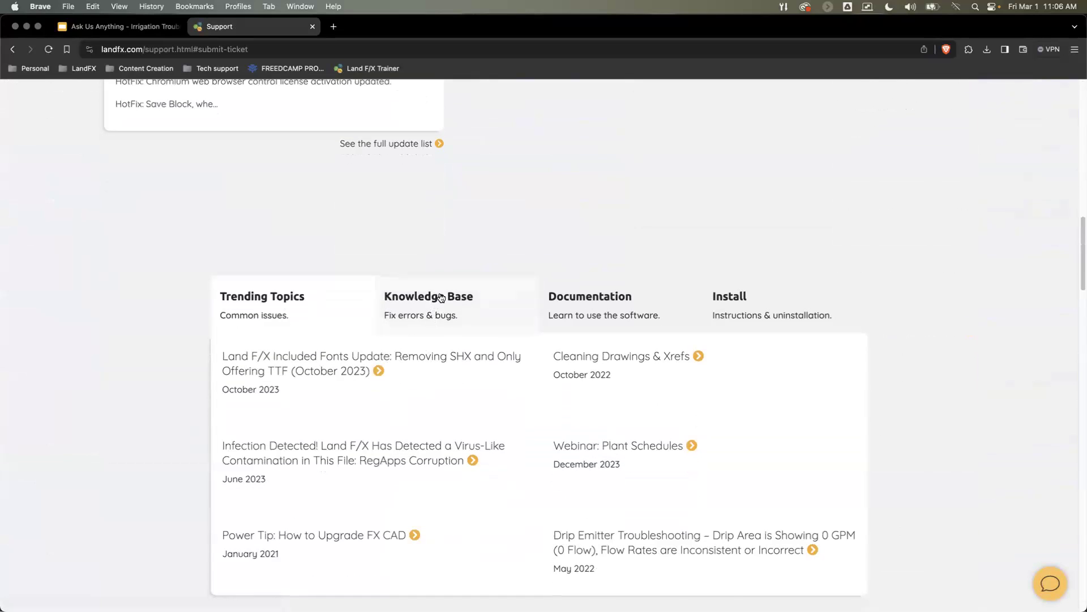
click(421, 321)
scroll(417, 318, down, 1)
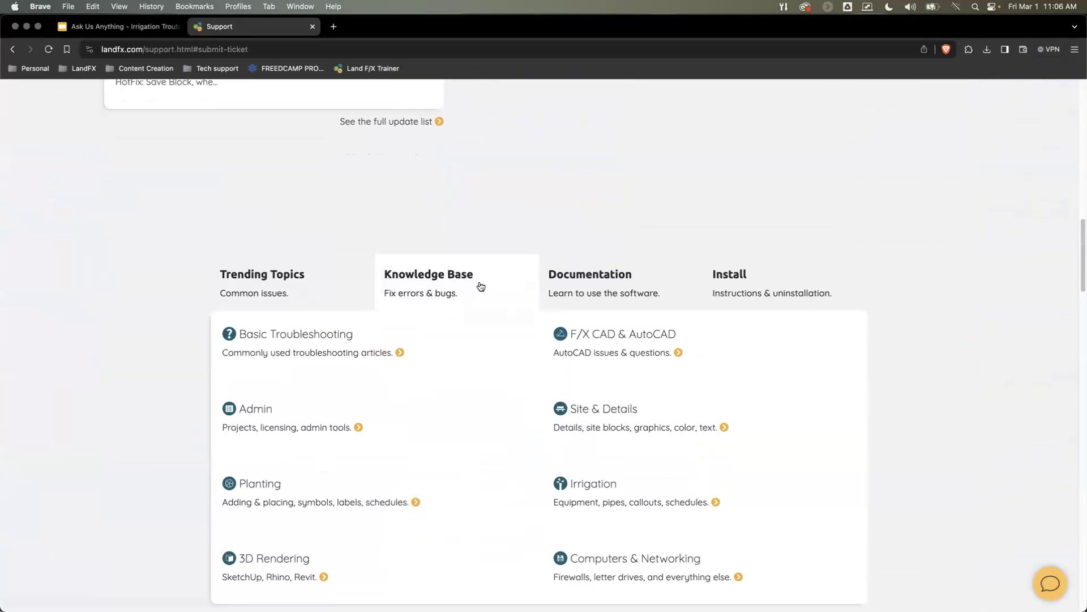
scroll(423, 335, down, 1)
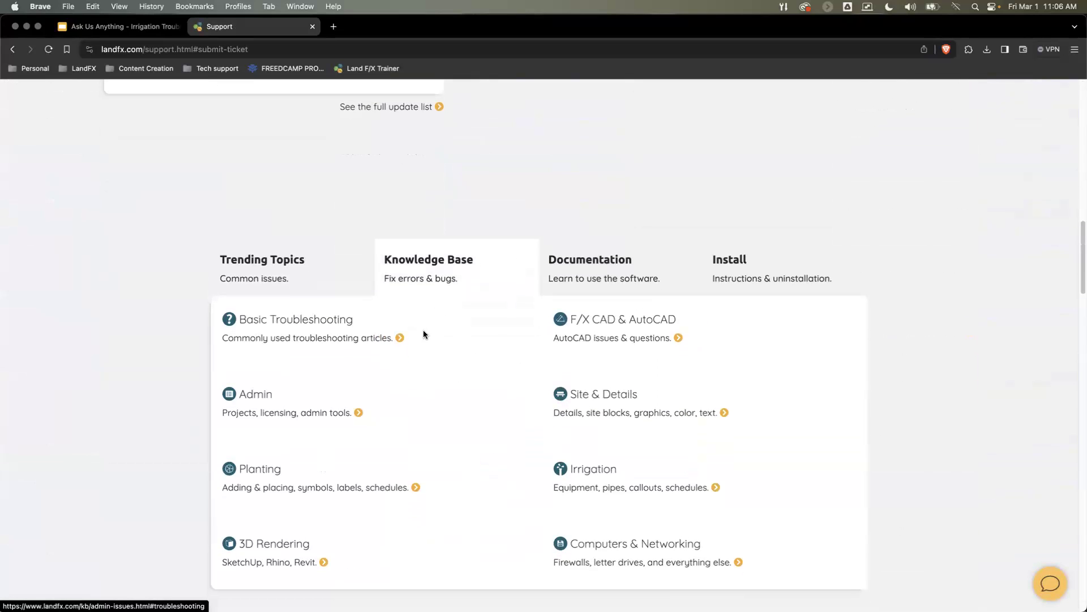
click(589, 468)
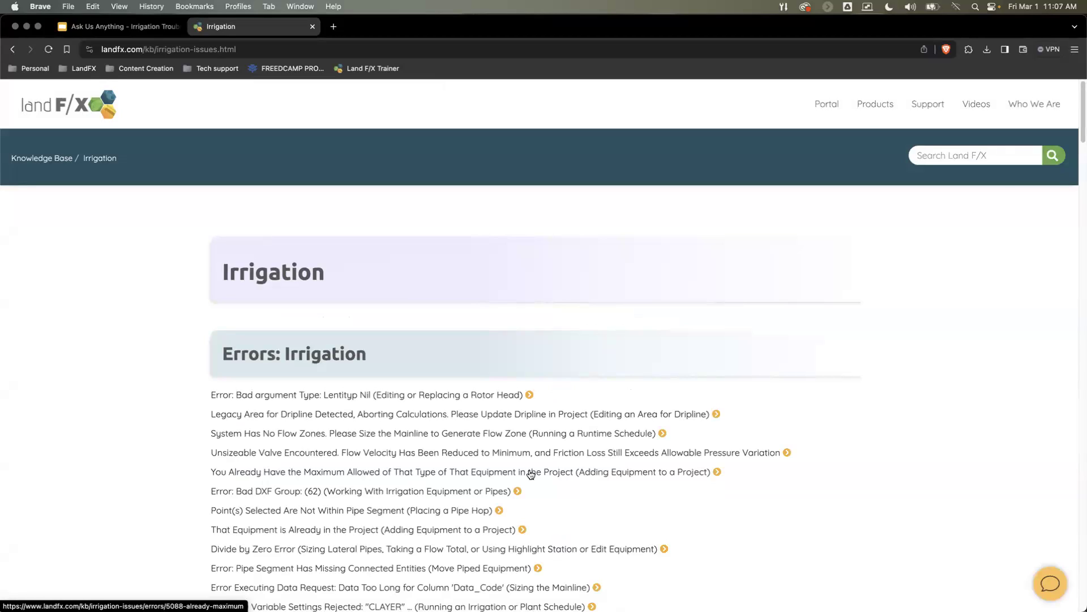
scroll(531, 474, down, 6)
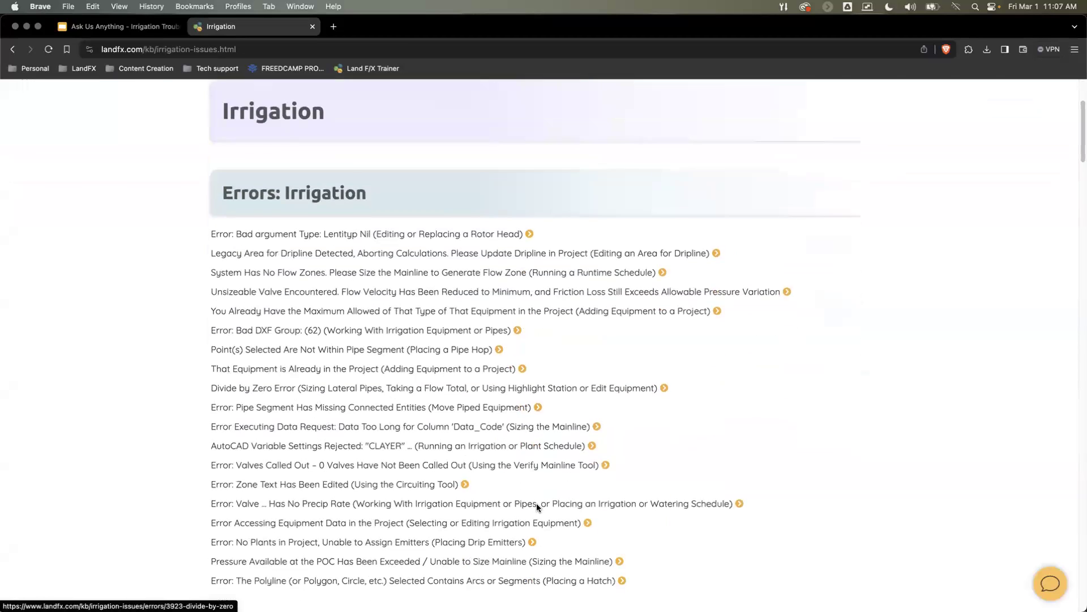
scroll(537, 506, down, 7)
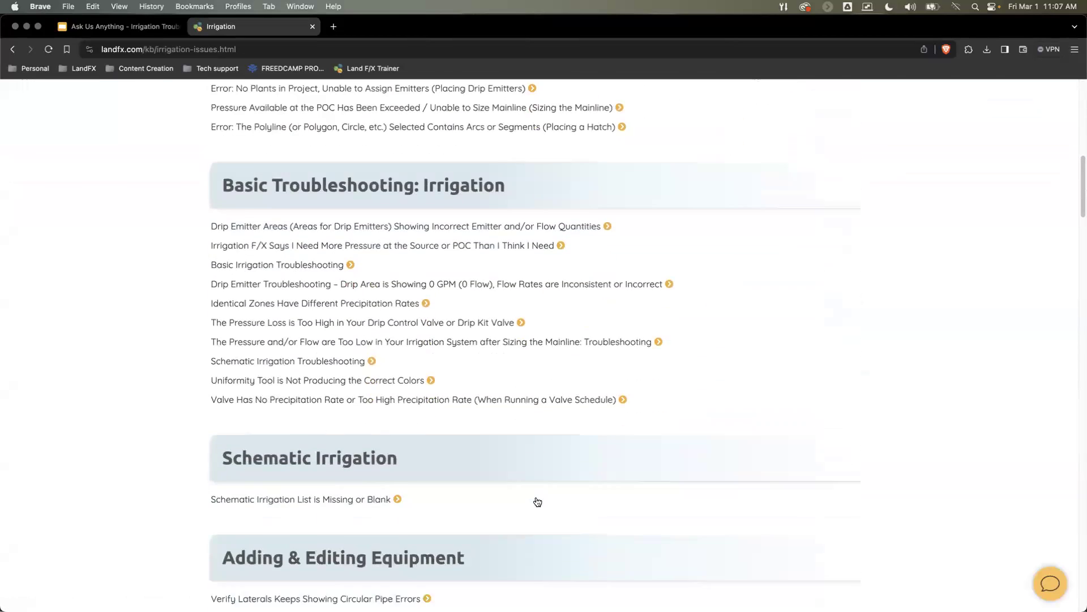
scroll(538, 502, down, 5)
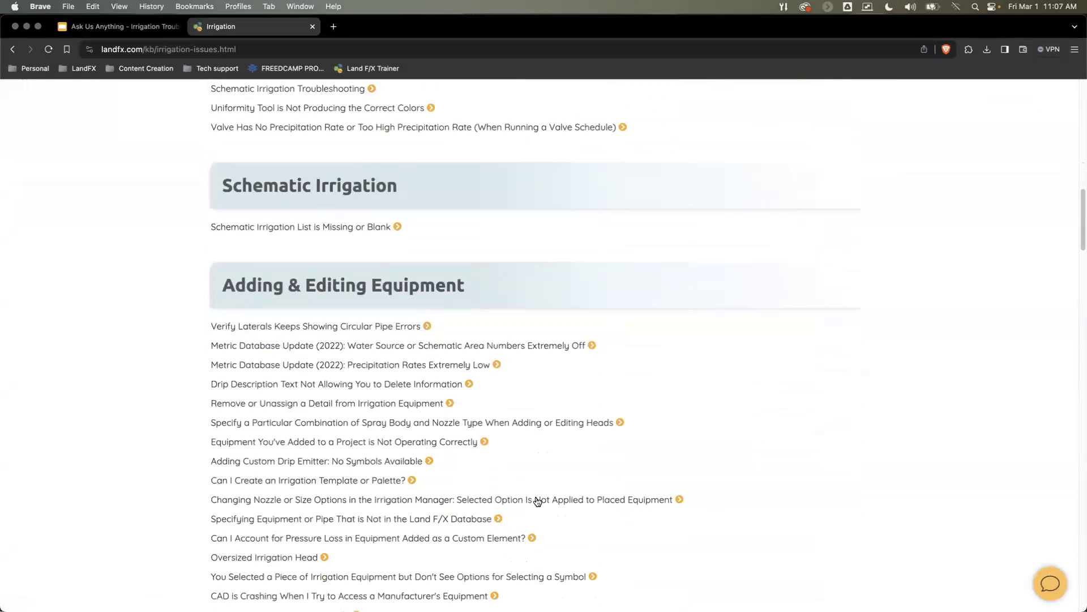
scroll(537, 498, up, 8)
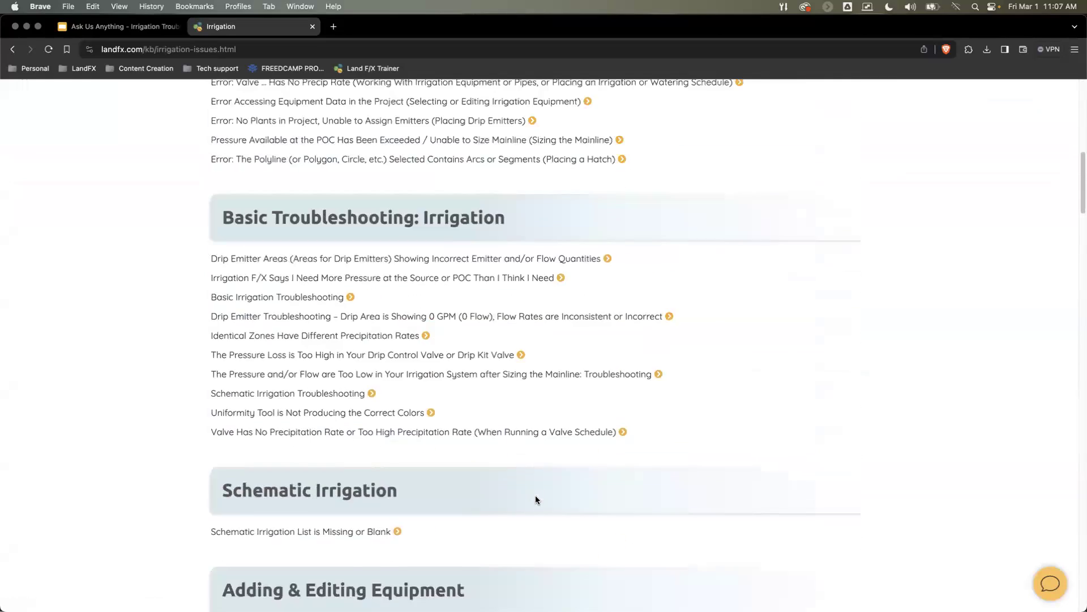
scroll(538, 497, up, 10)
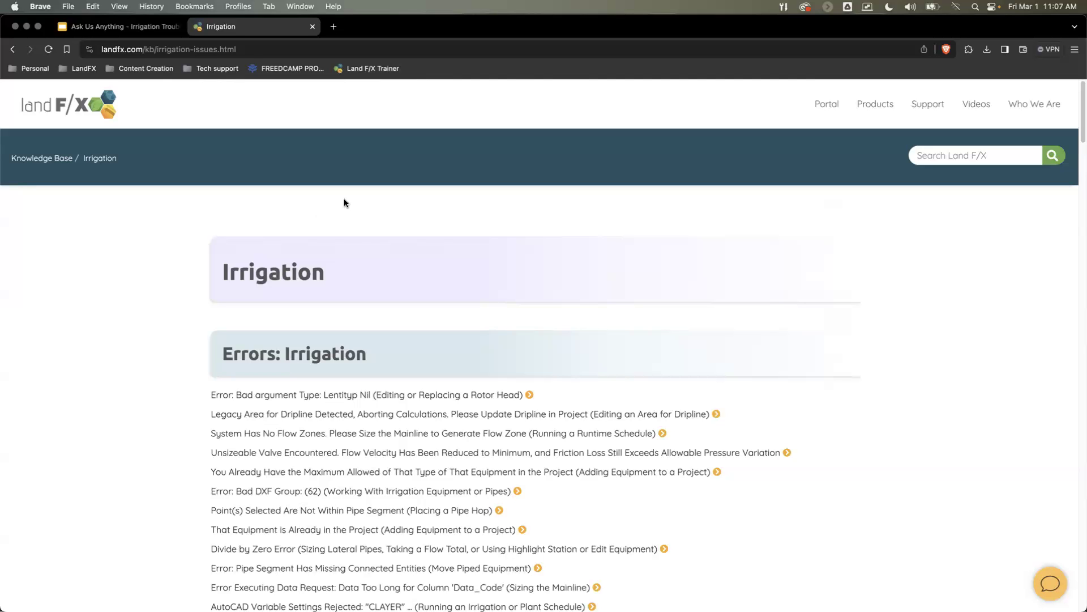
Step: Switch to the F/X CAD window and bring the irrigation plan and its schedule into view
key(ctrl+Up)
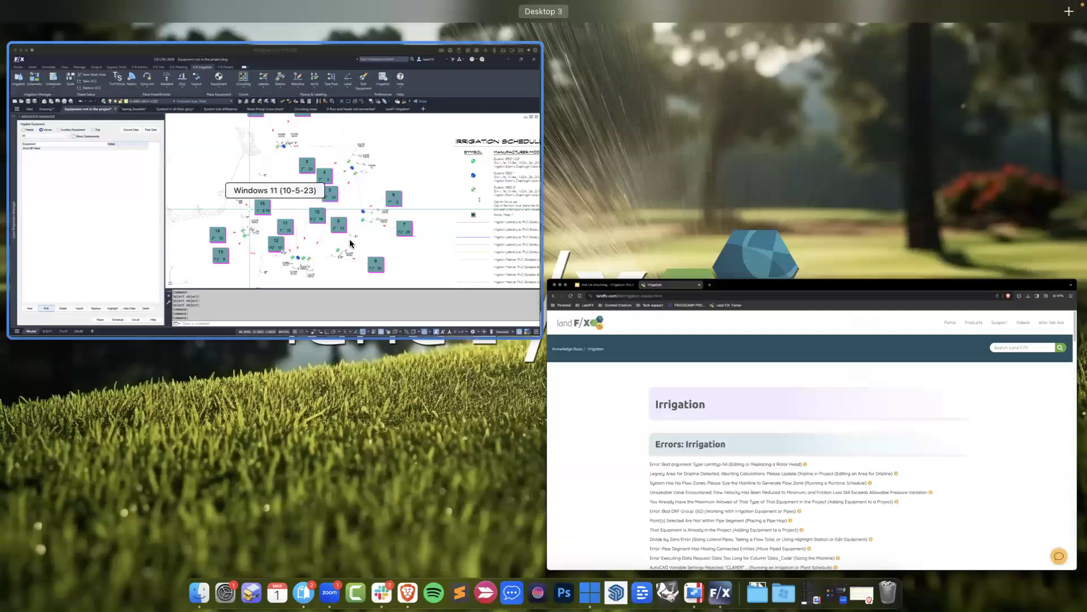
click(474, 314)
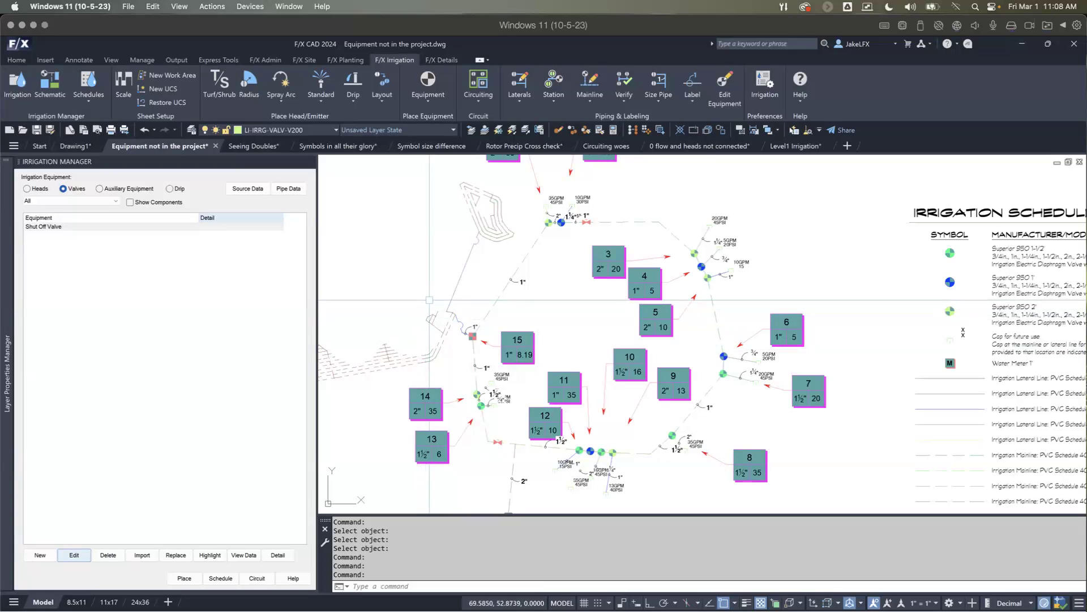
scroll(429, 301, down, 5)
middle_drag(547, 290, 449, 290)
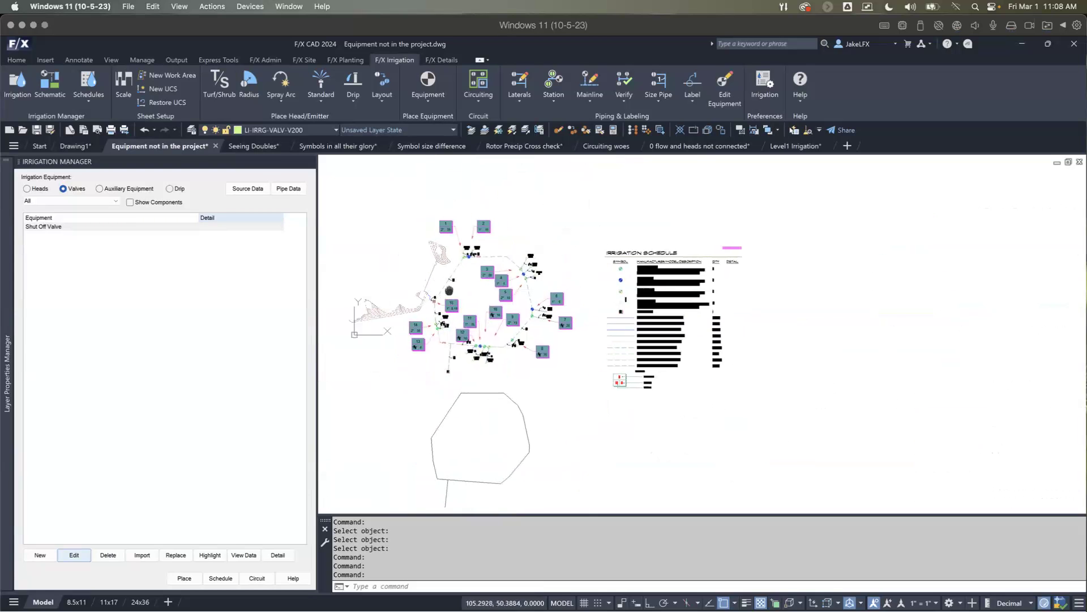
scroll(541, 299, up, 2)
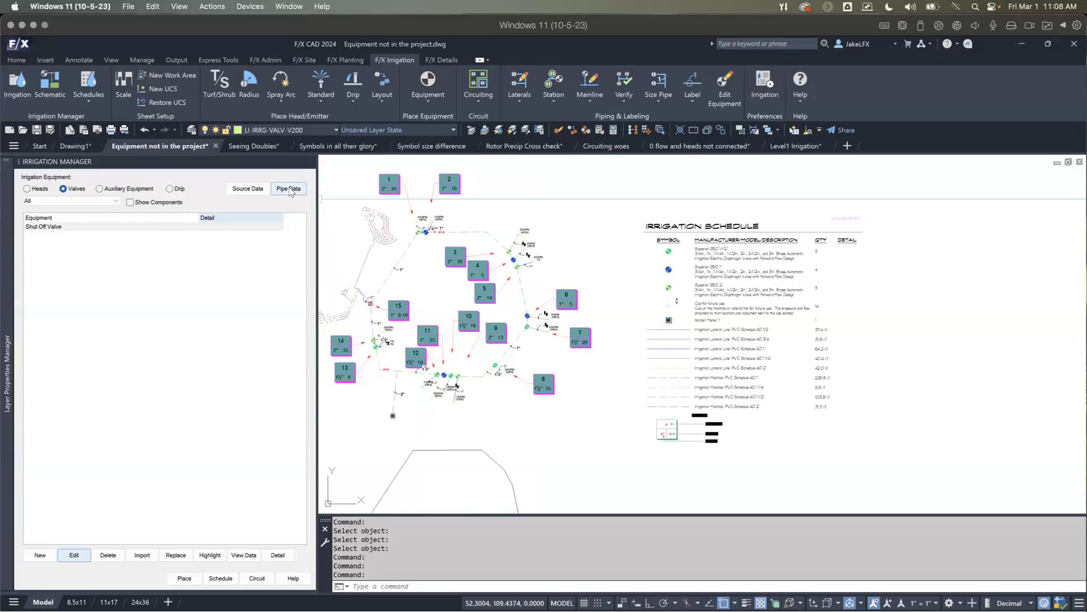
Step: Try removing the 1/2" size from the size list of lateral pipe 1 in Pipe Data, and discard the change
click(290, 190)
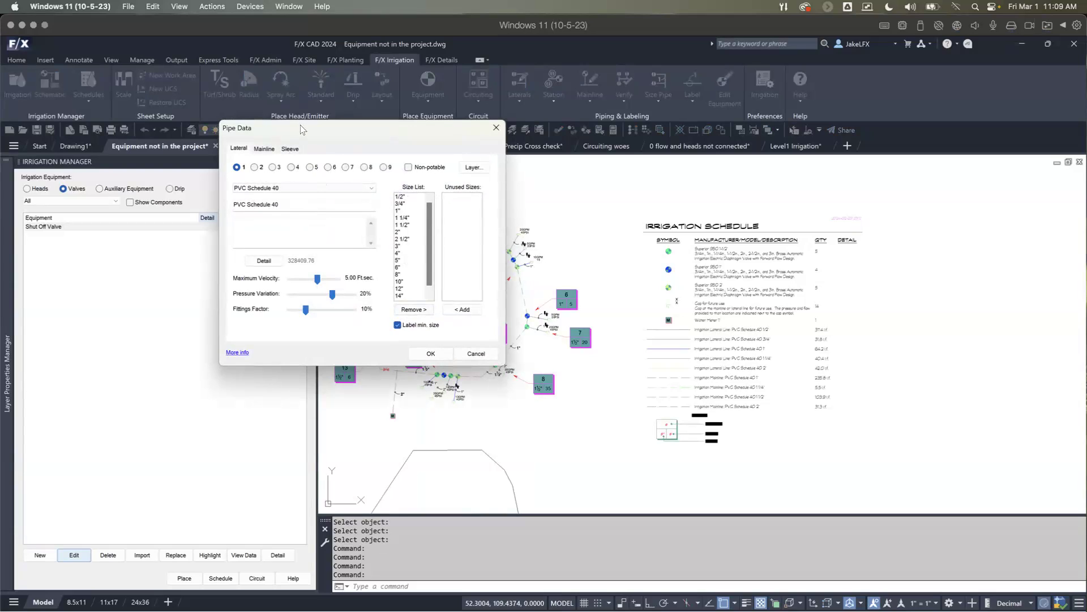
click(399, 197)
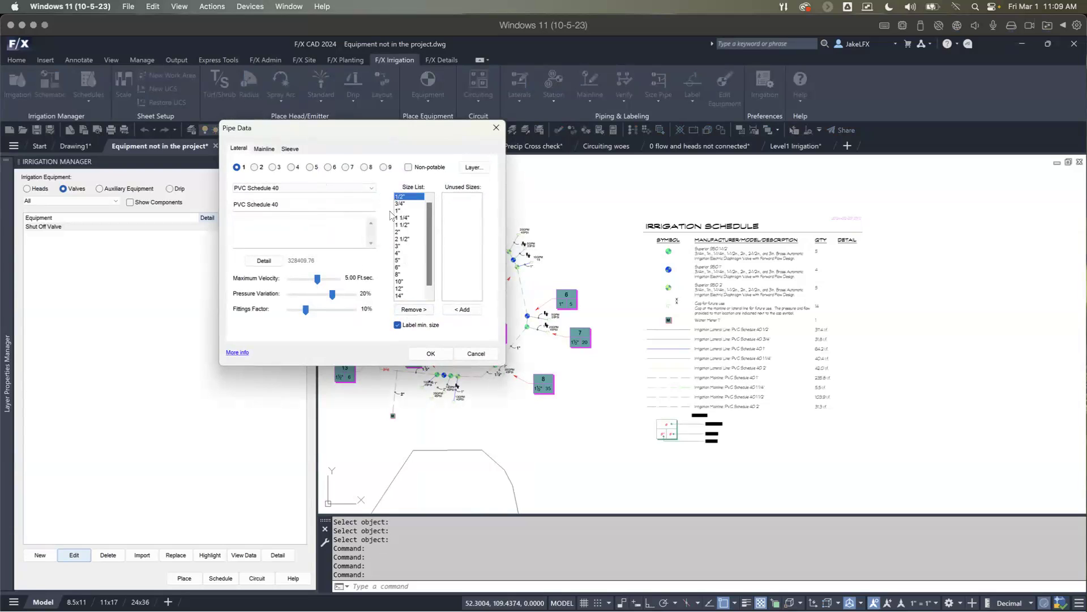
click(412, 310)
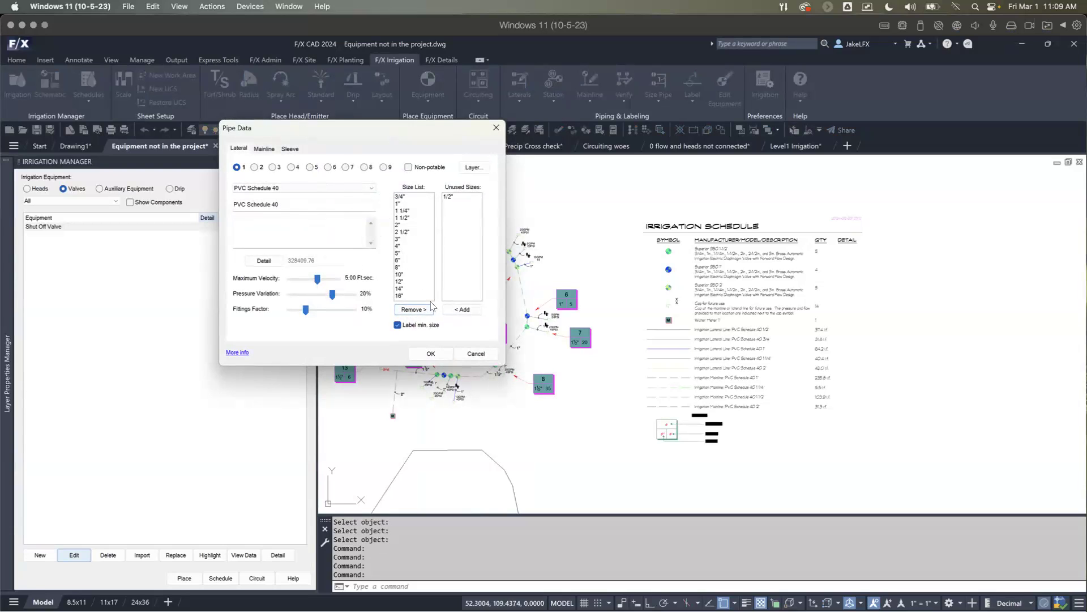
click(475, 354)
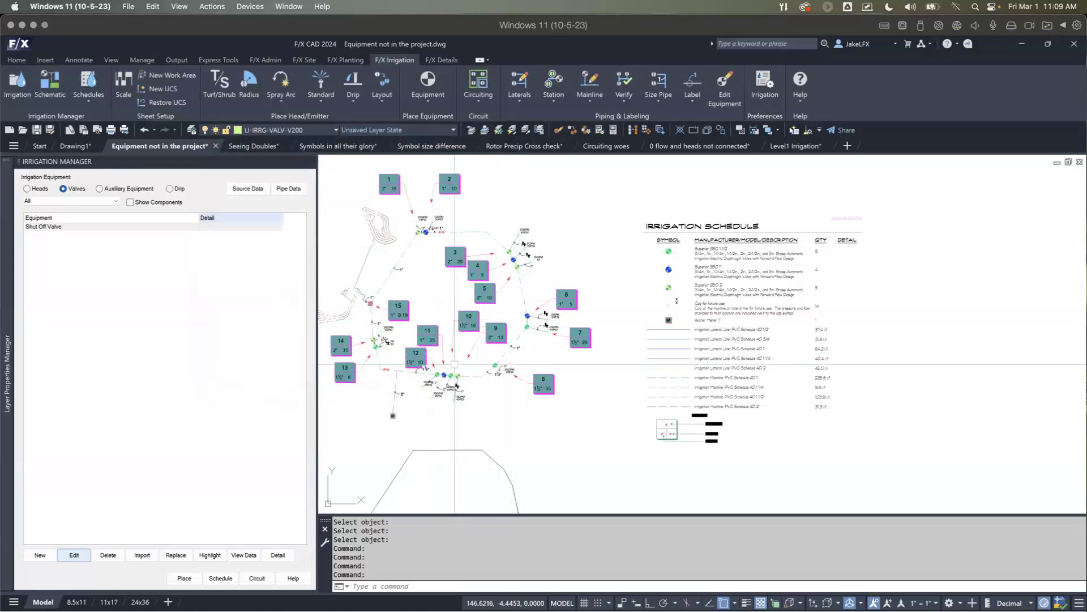
Step: Place a new irrigation schedule table beside the existing one without regenerating it, with equipment and pipe listed by size
mouse_move(451, 381)
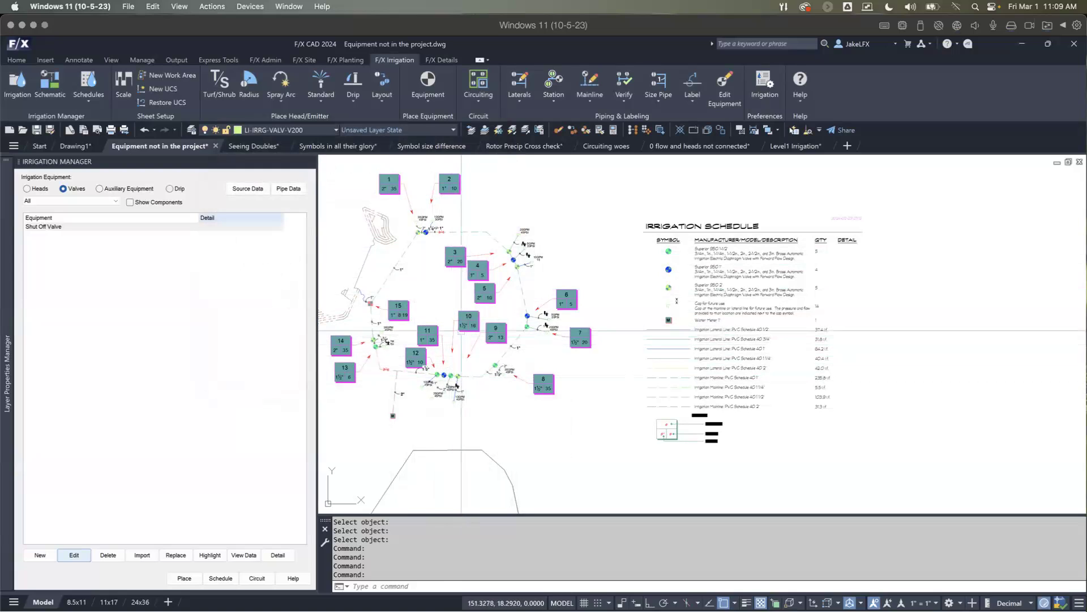
click(220, 578)
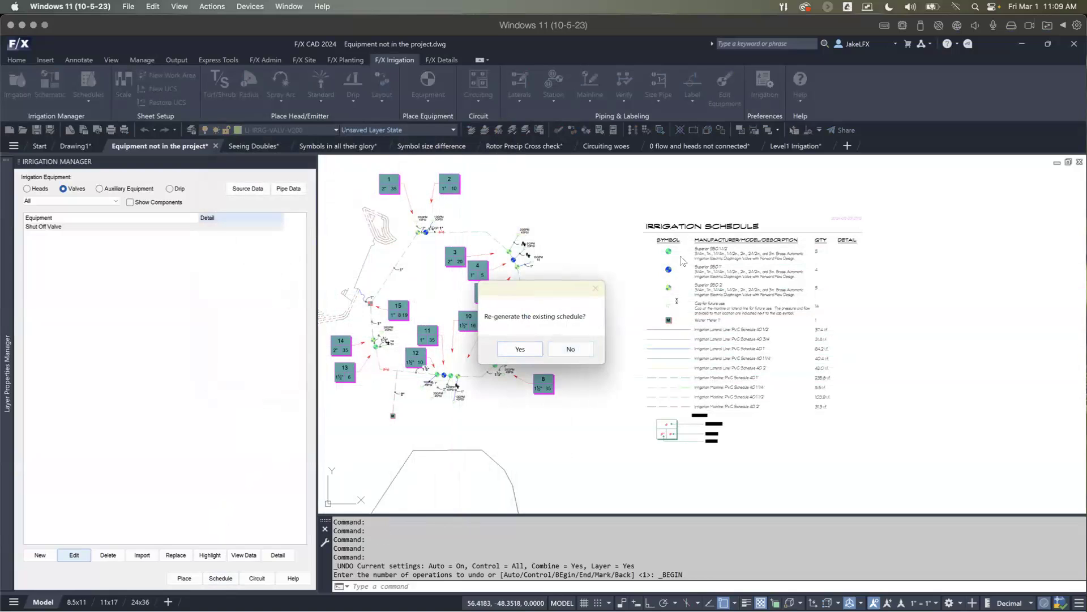
click(569, 350)
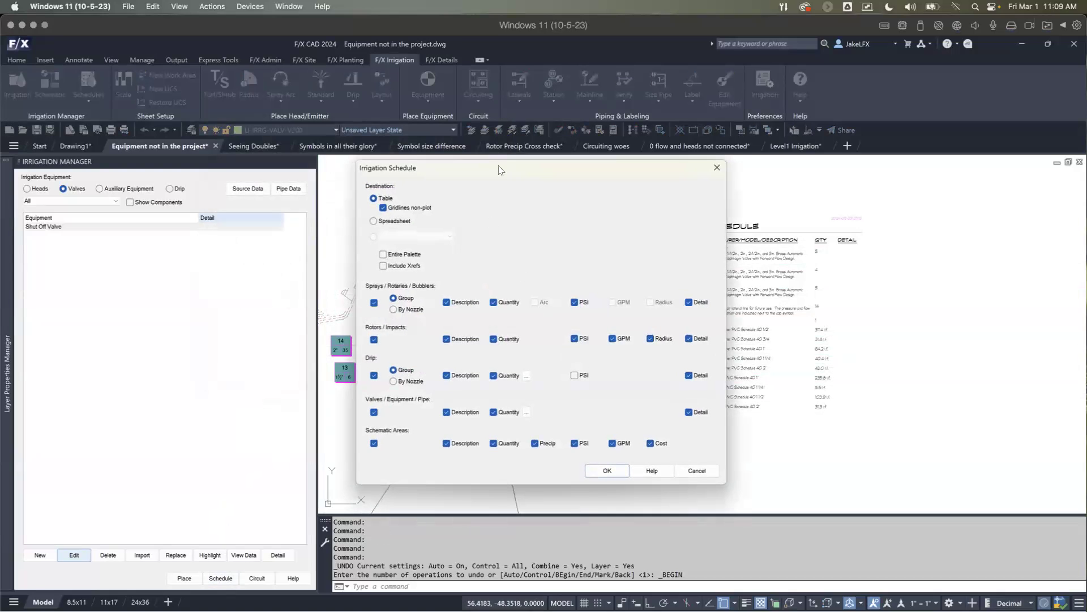
drag(499, 165, 498, 131)
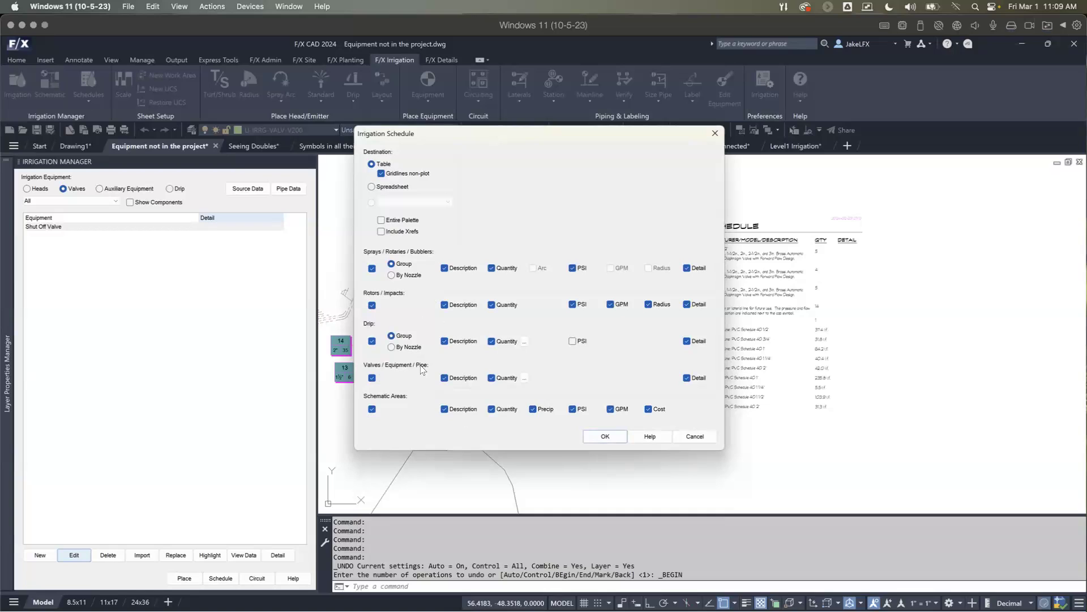
click(524, 378)
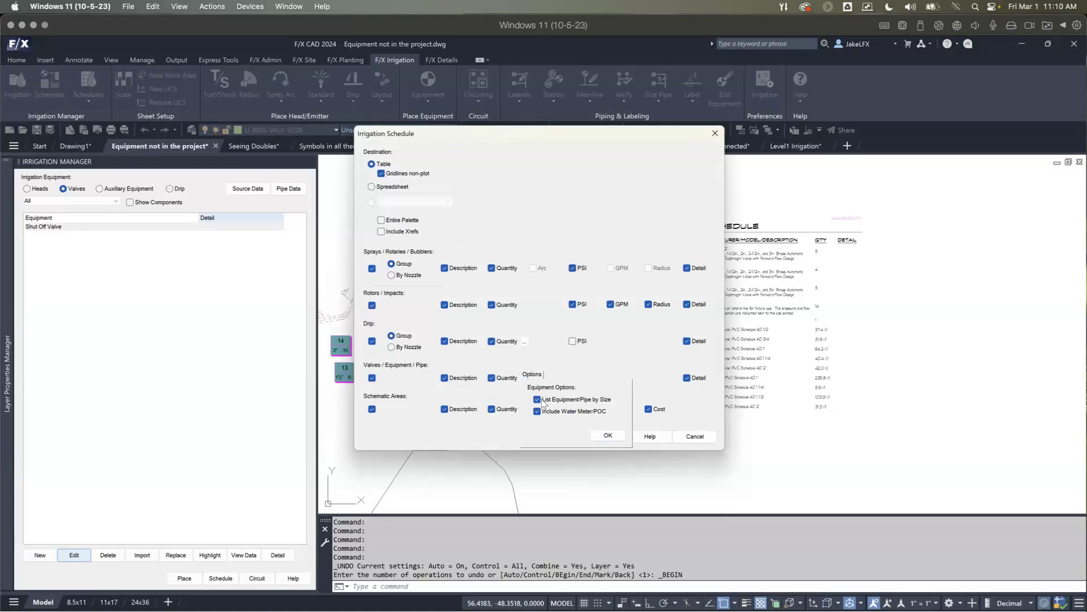
click(537, 399)
click(603, 439)
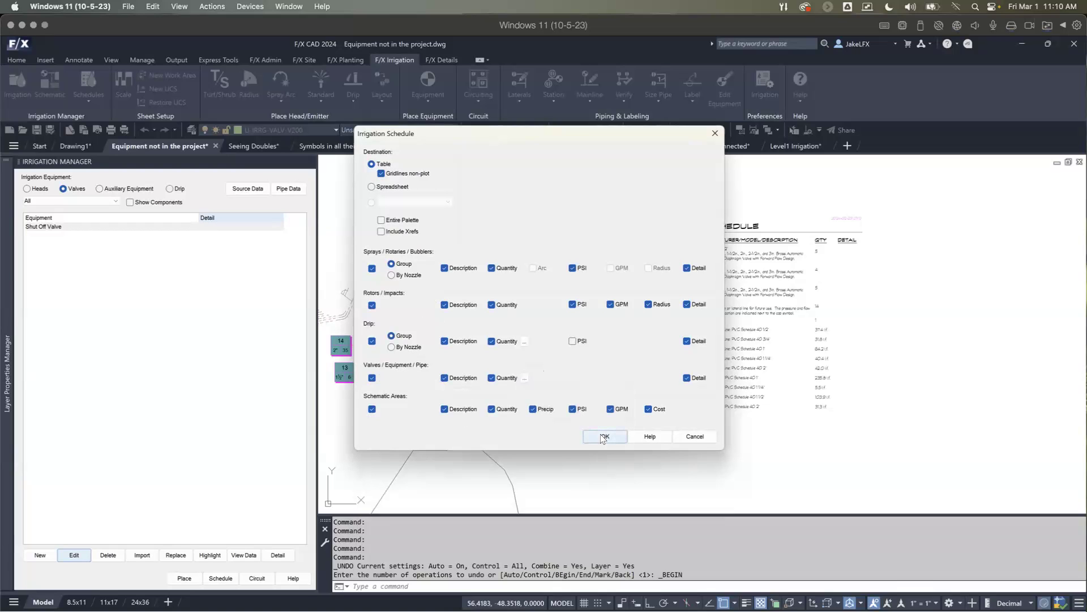
click(605, 437)
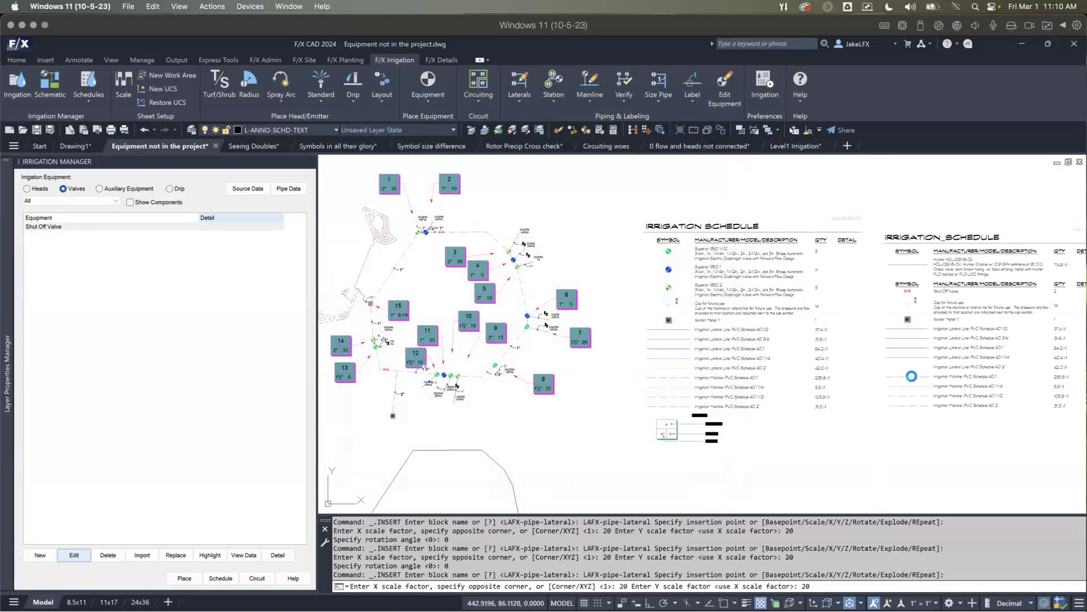
Step: Compare the new irrigation schedule with the existing one, and examine the valves and callouts in the plan
scroll(760, 368, up, 4)
scroll(802, 297, down, 2)
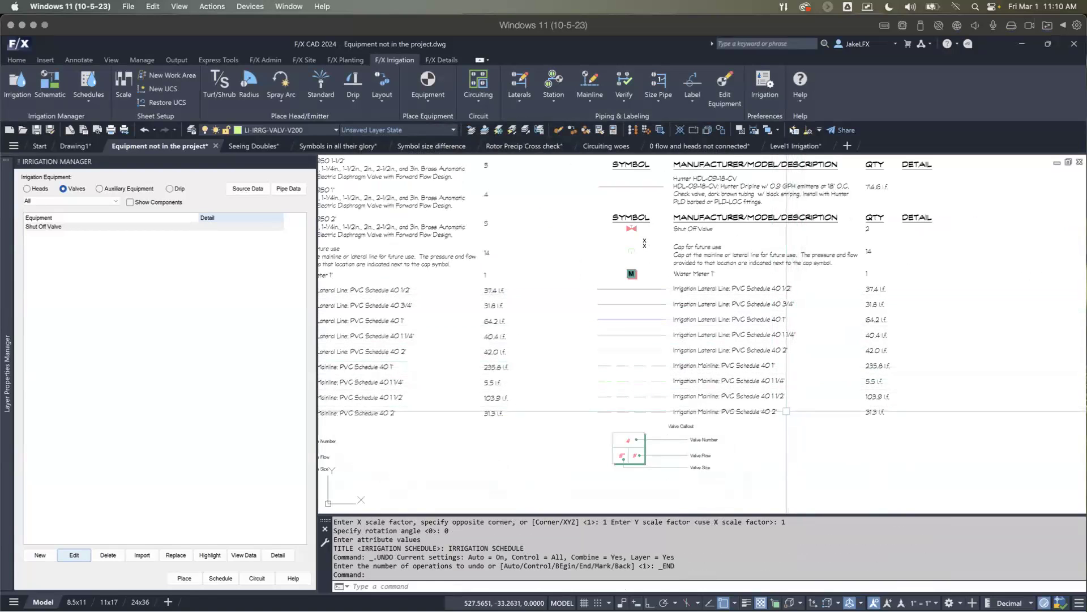
scroll(784, 408, down, 3)
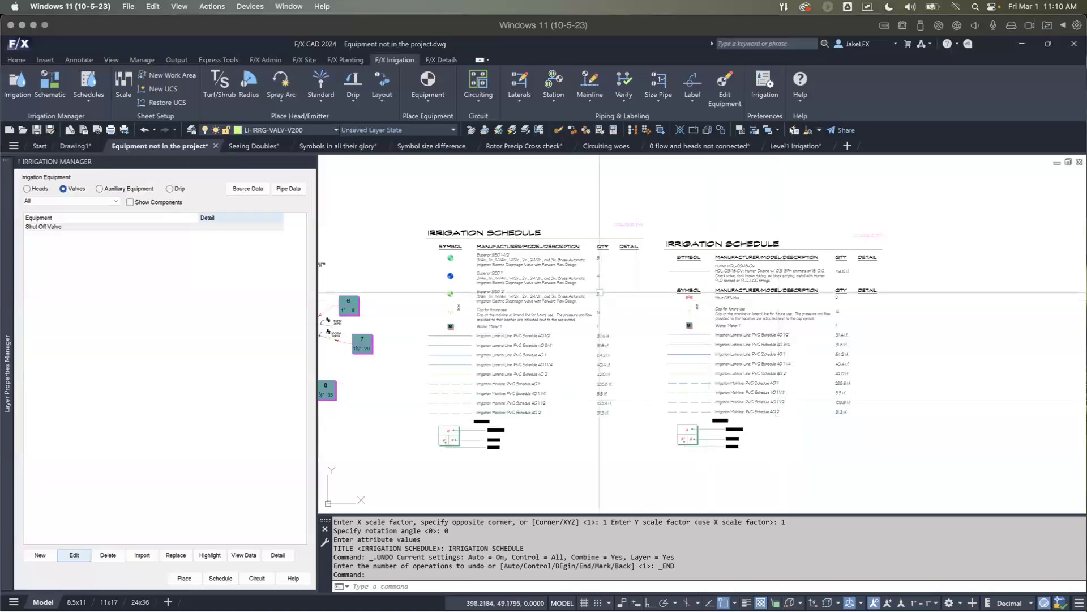
scroll(524, 341, down, 2)
middle_drag(521, 351, 640, 367)
scroll(623, 356, up, 2)
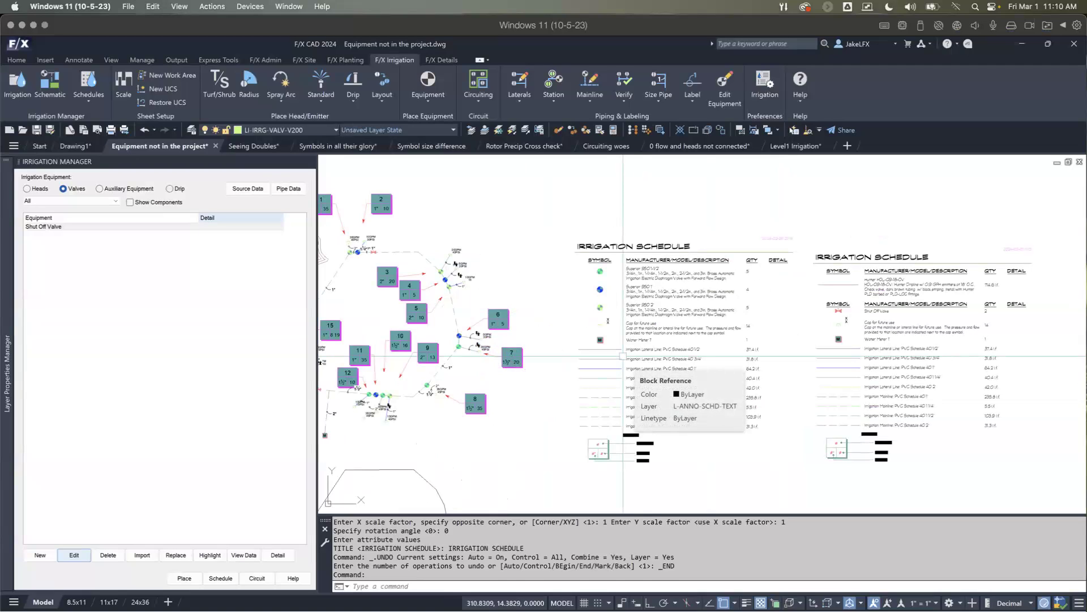
scroll(468, 341, down, 2)
mouse_move(468, 341)
middle_down()
mouse_move(547, 342)
mouse_move(495, 377)
mouse_move(535, 360)
middle_up()
scroll(492, 342, up, 1)
scroll(492, 342, up, 3)
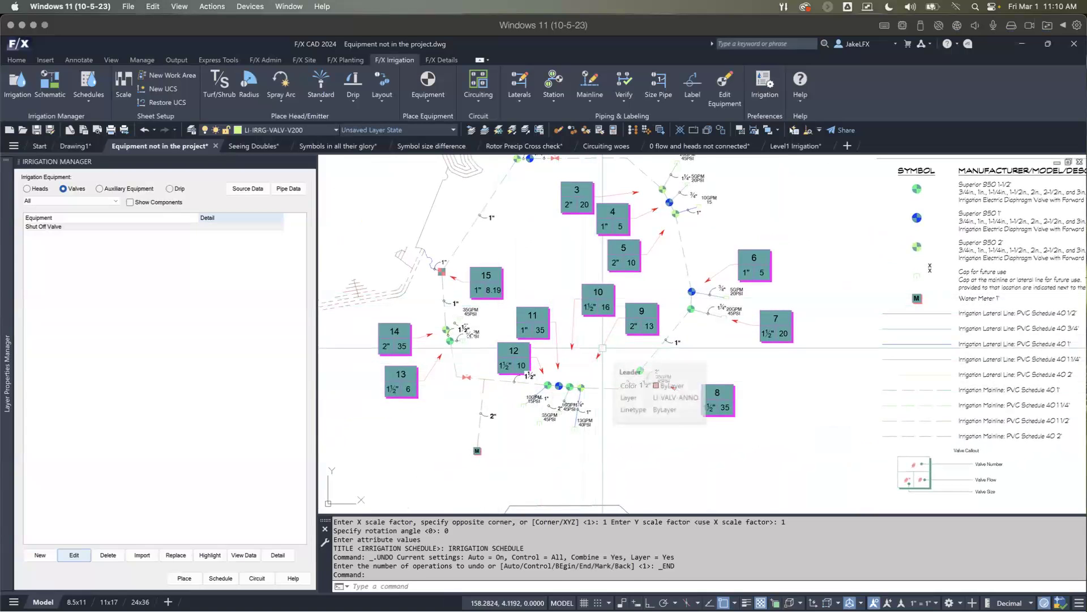
scroll(602, 348, down, 4)
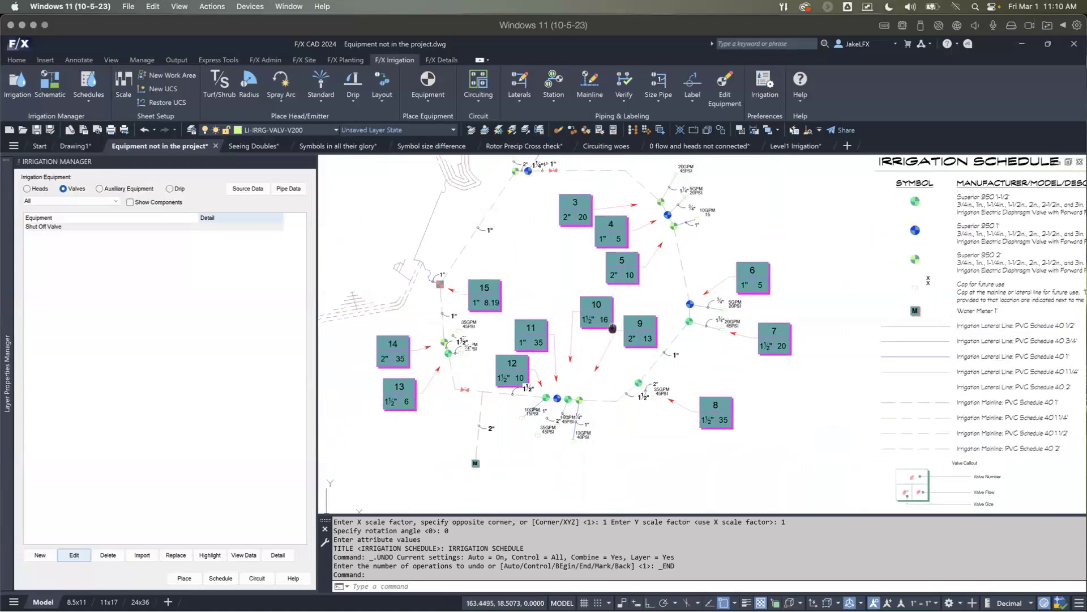
scroll(639, 352, up, 2)
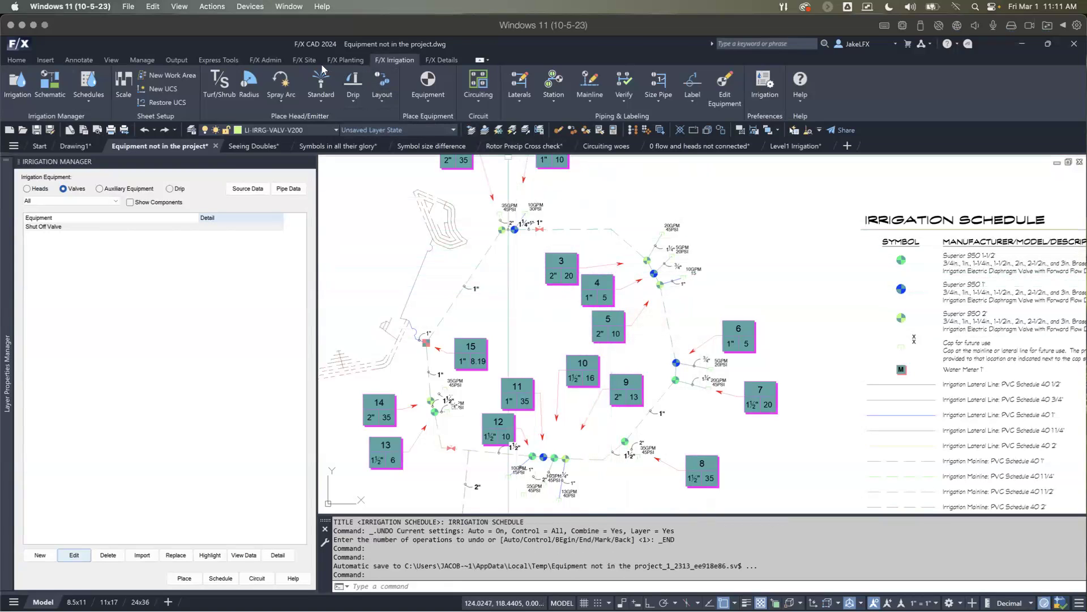
Step: Look through the Land F/X project list without opening another project, and close it
click(270, 60)
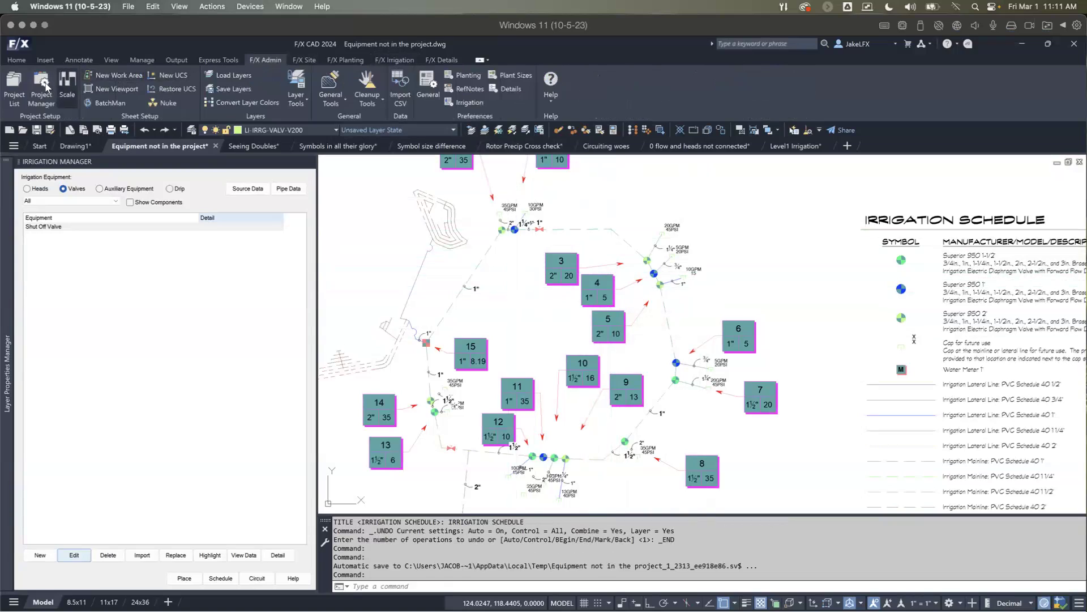
click(8, 85)
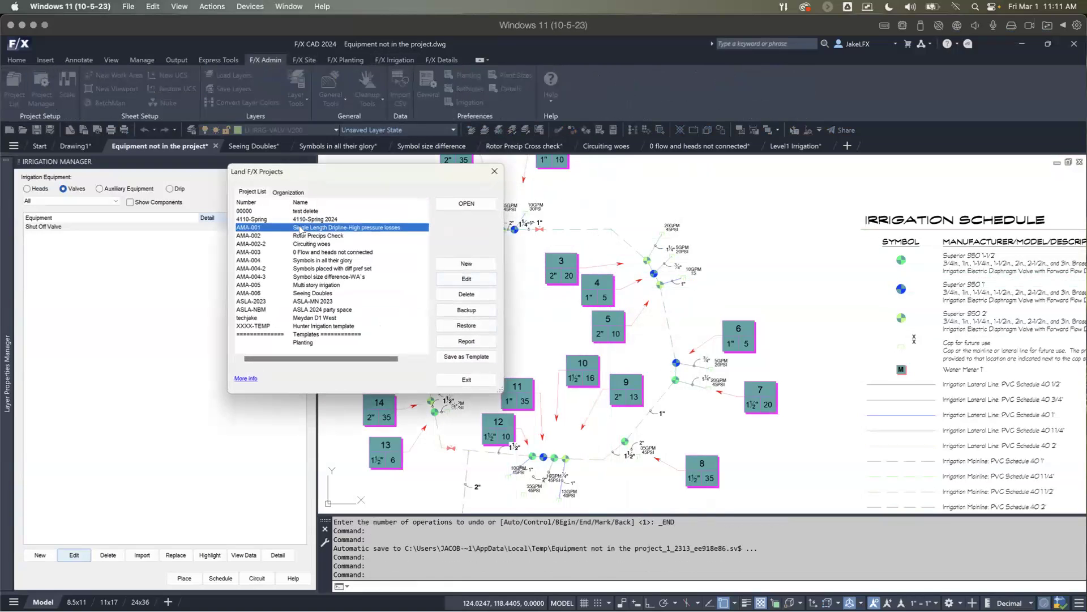
click(493, 172)
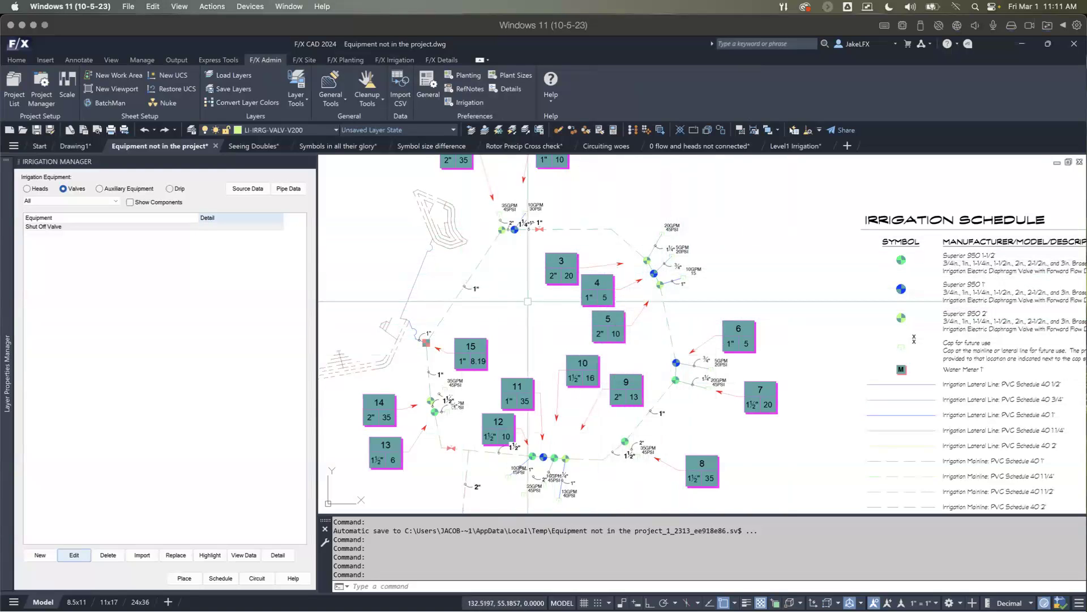
Step: Examine the valves beside callouts 3 to 7 in the plan and the valve quantities and pipe rows in the irrigation schedule
scroll(641, 270, up, 2)
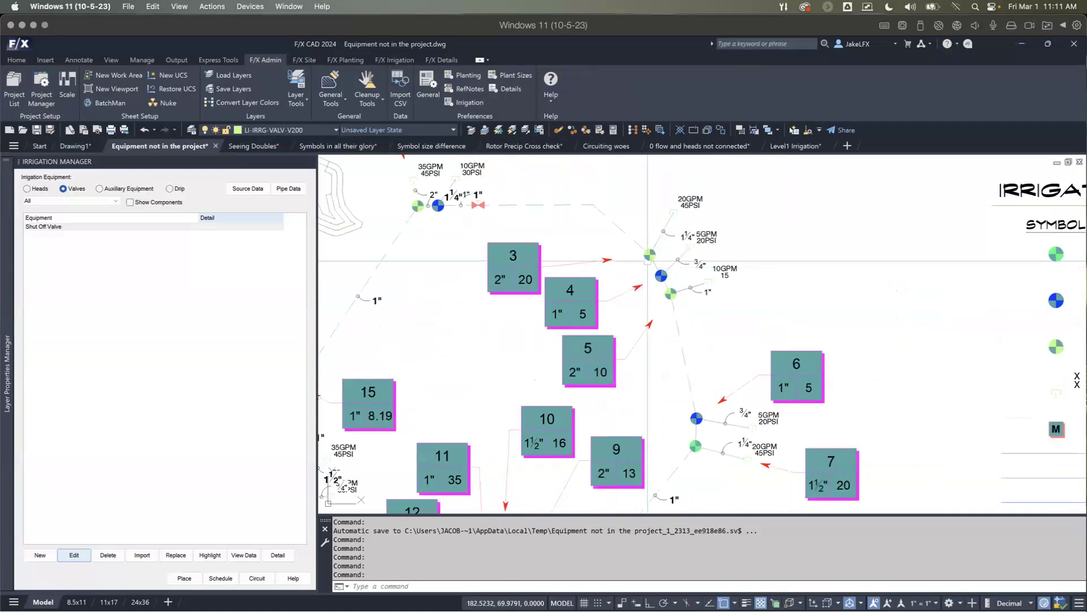
scroll(648, 259, up, 1)
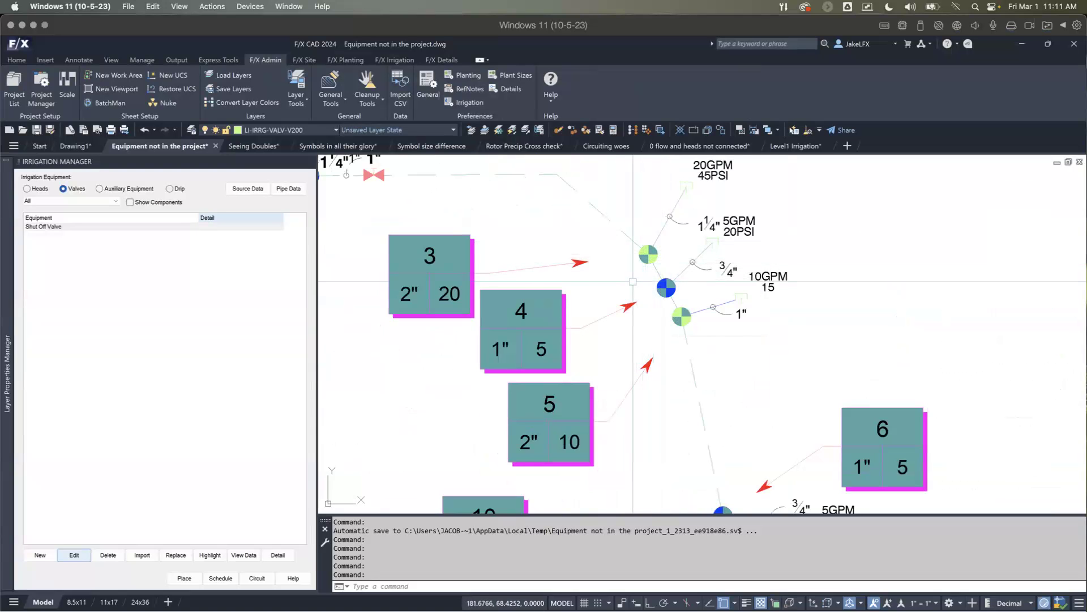
scroll(632, 281, down, 2)
scroll(632, 281, down, 3)
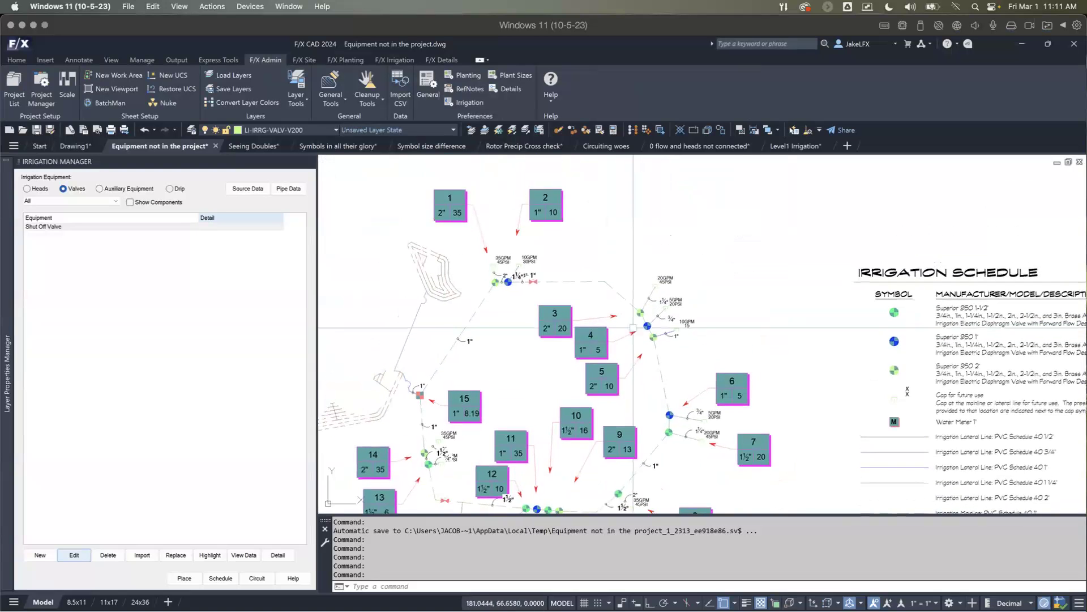
scroll(616, 318, up, 2)
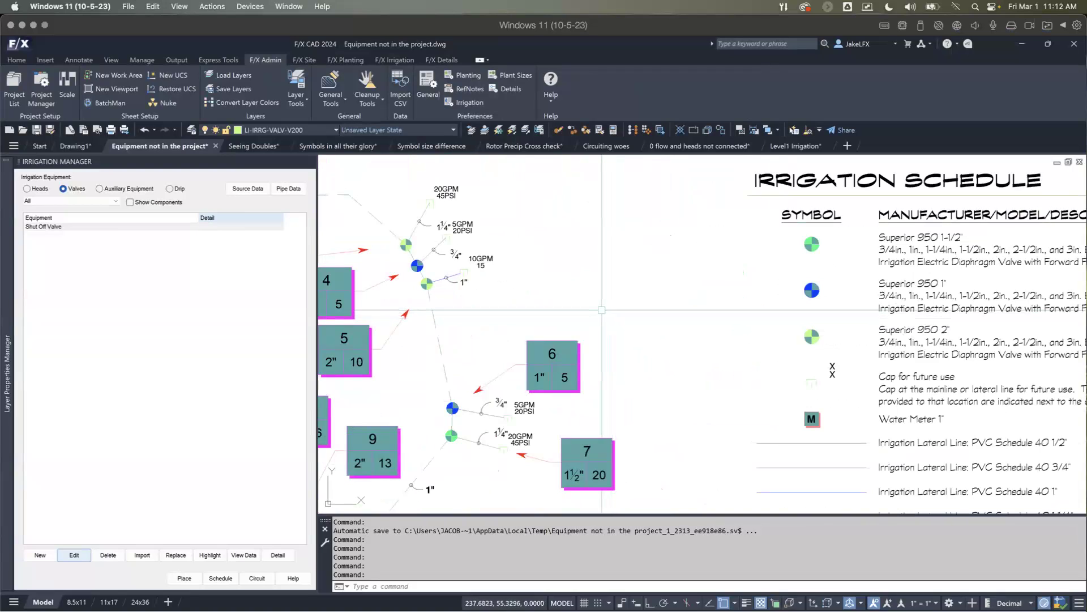
scroll(601, 310, down, 2)
scroll(601, 309, down, 3)
scroll(630, 248, up, 3)
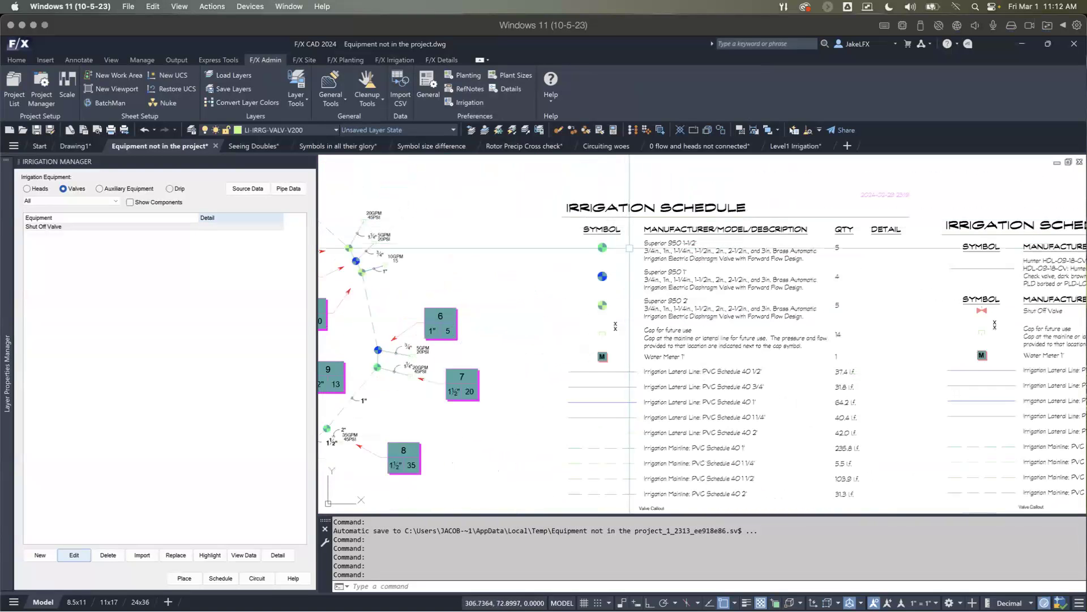
click(826, 222)
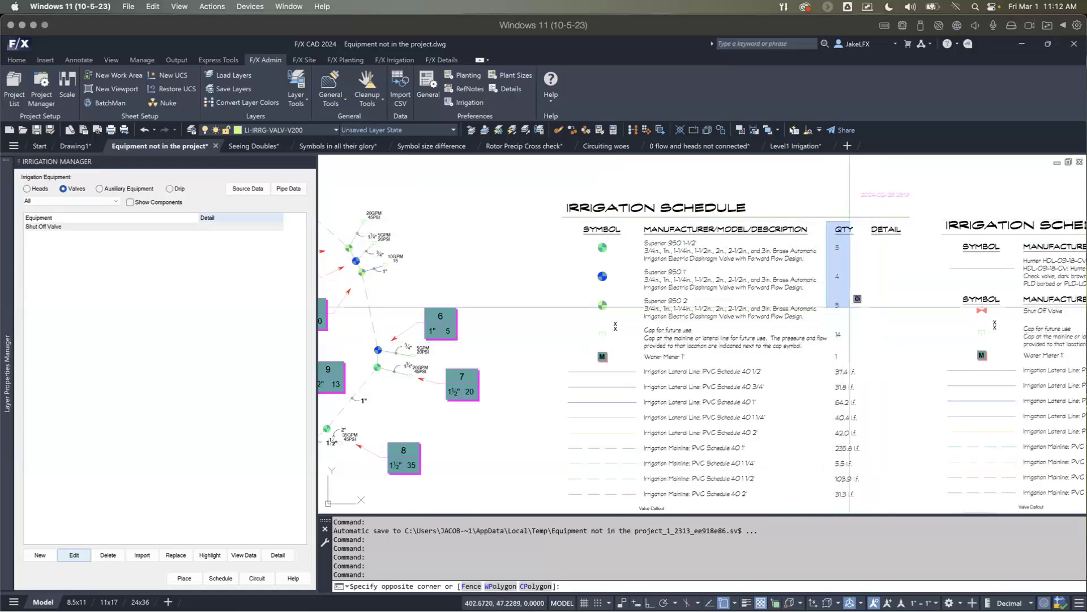
click(850, 307)
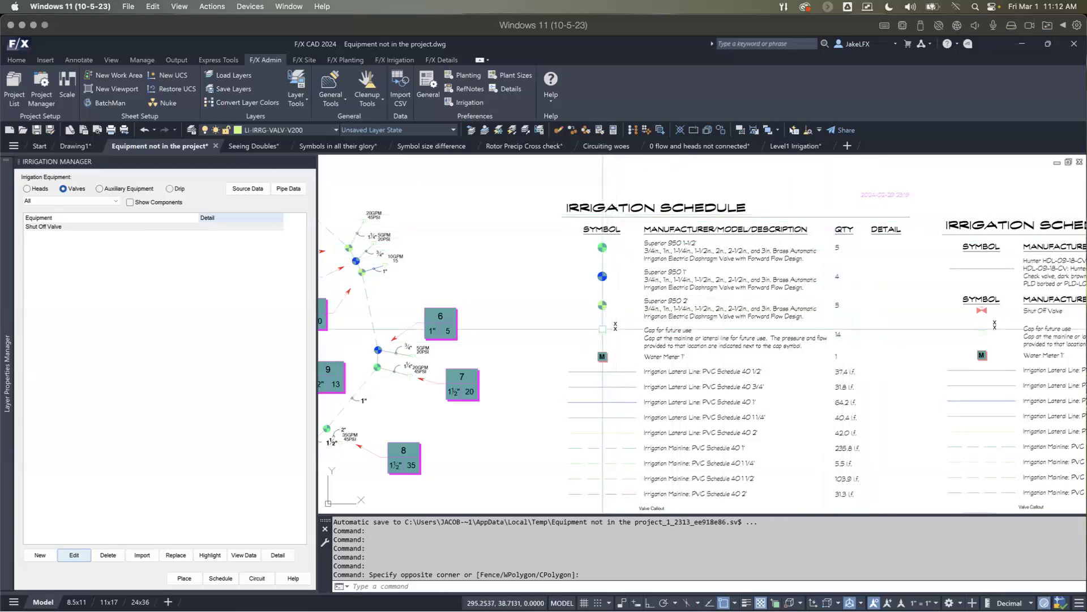
scroll(603, 329, up, 3)
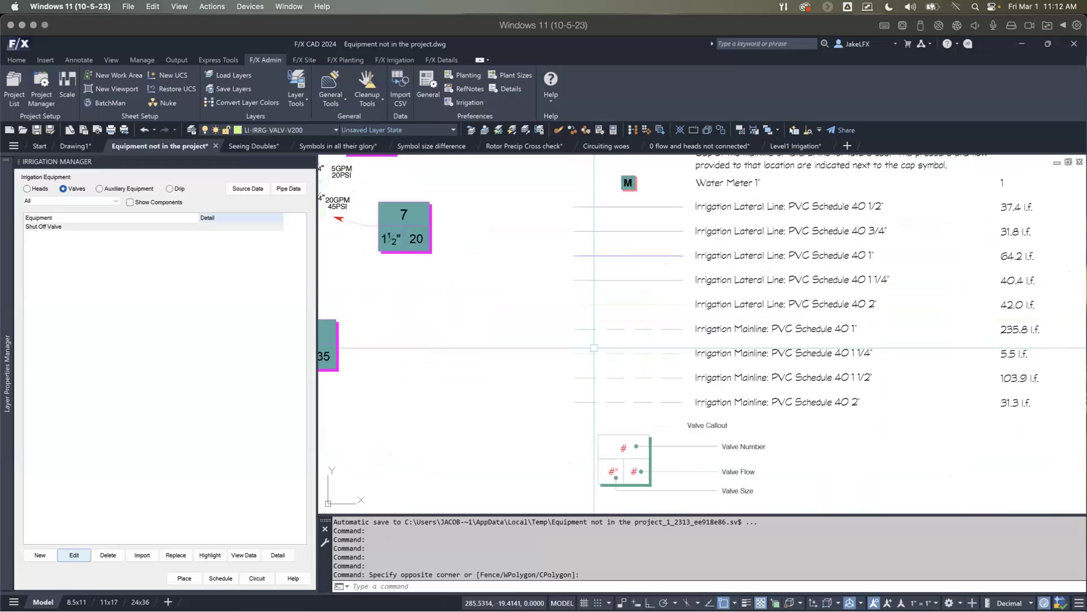
scroll(594, 348, down, 5)
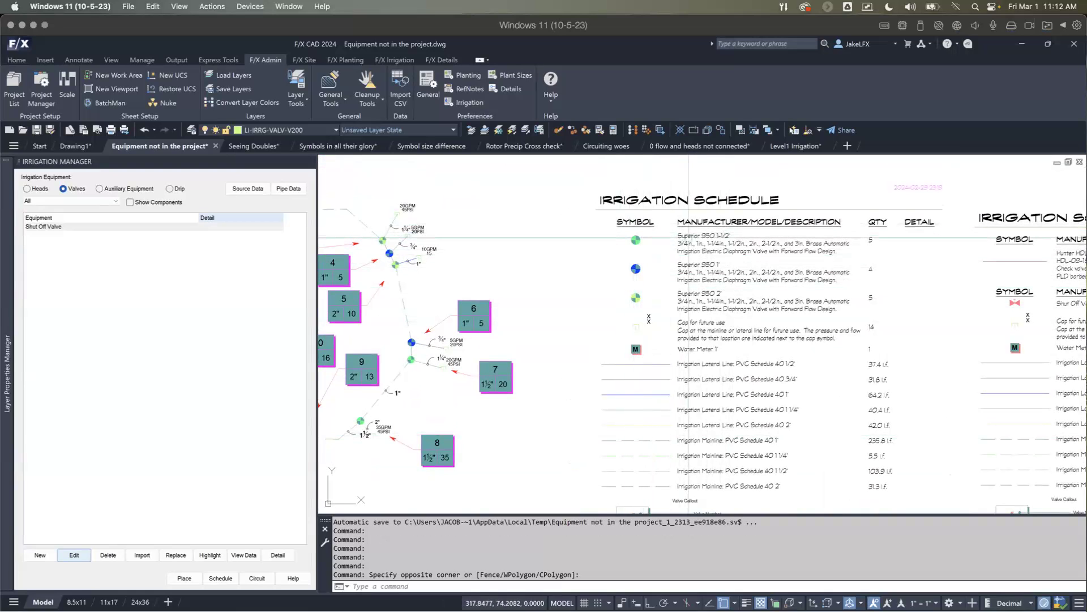
Step: Run the LOL command, and list the entity data of the valve at callout 3 with the EE command
middle_drag(403, 243, 528, 264)
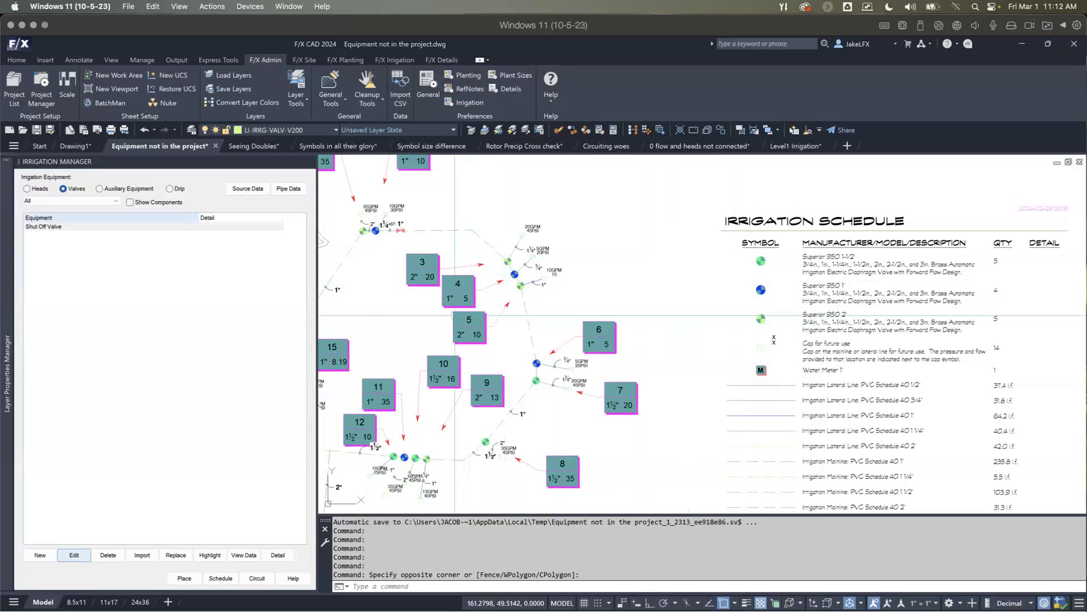
mouse_move(454, 314)
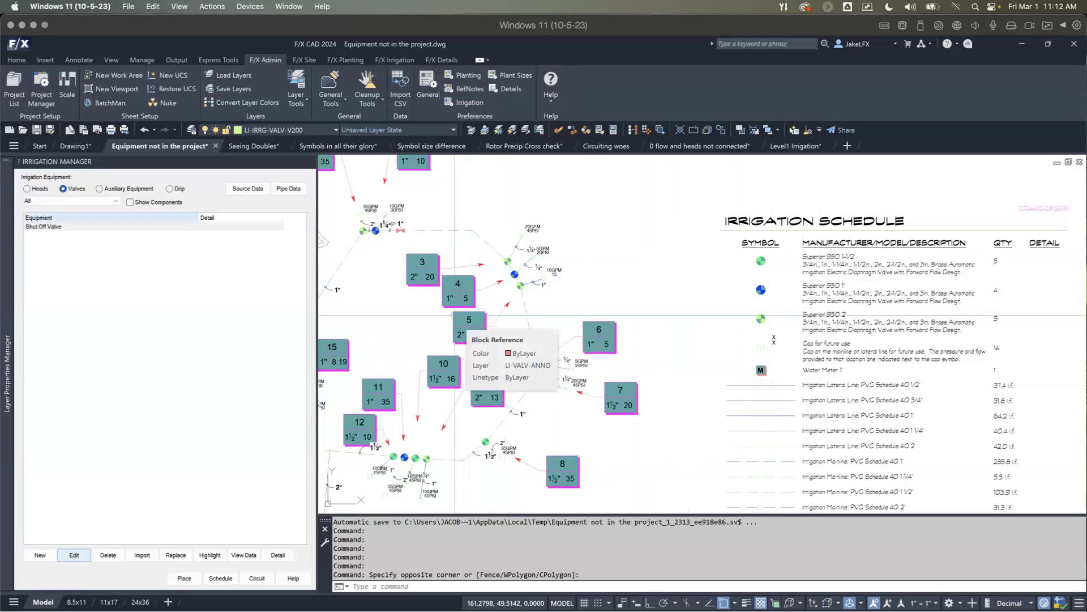
scroll(455, 315, up, 3)
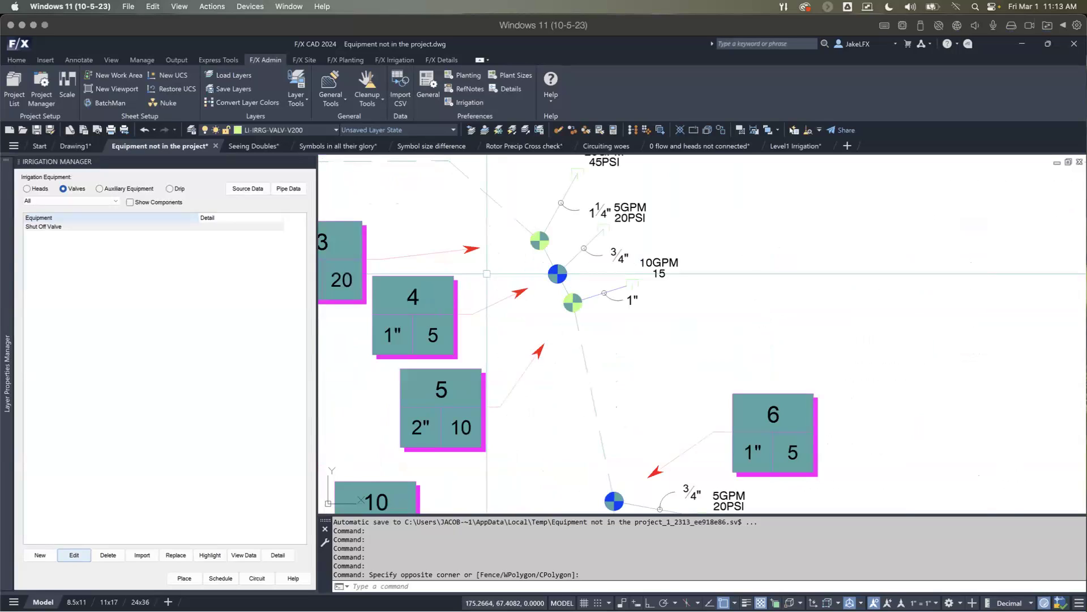
text(lo)
key(Return)
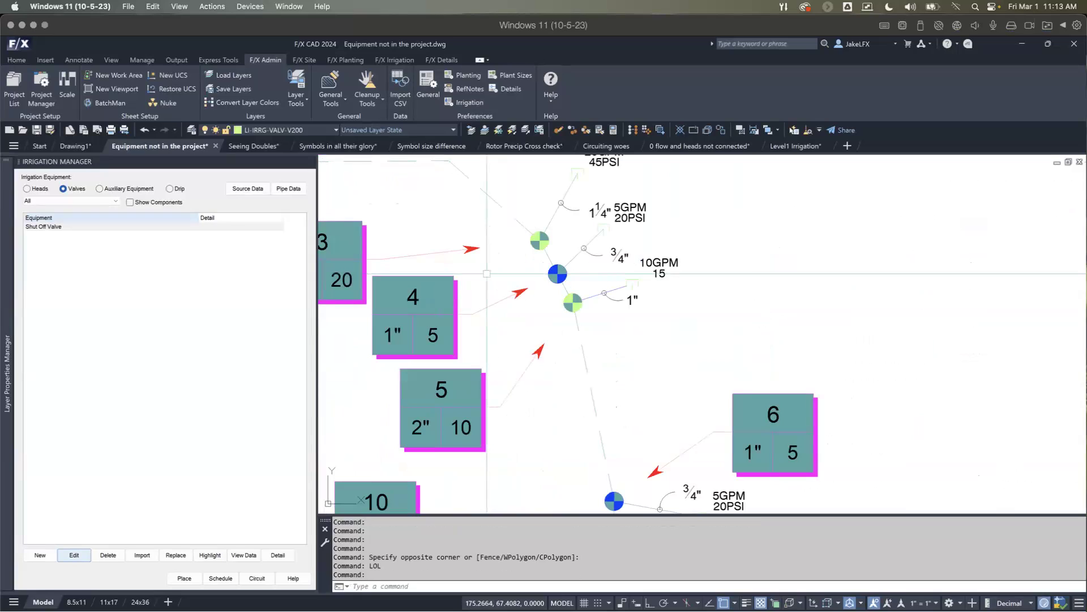
text(EE)
key(Return)
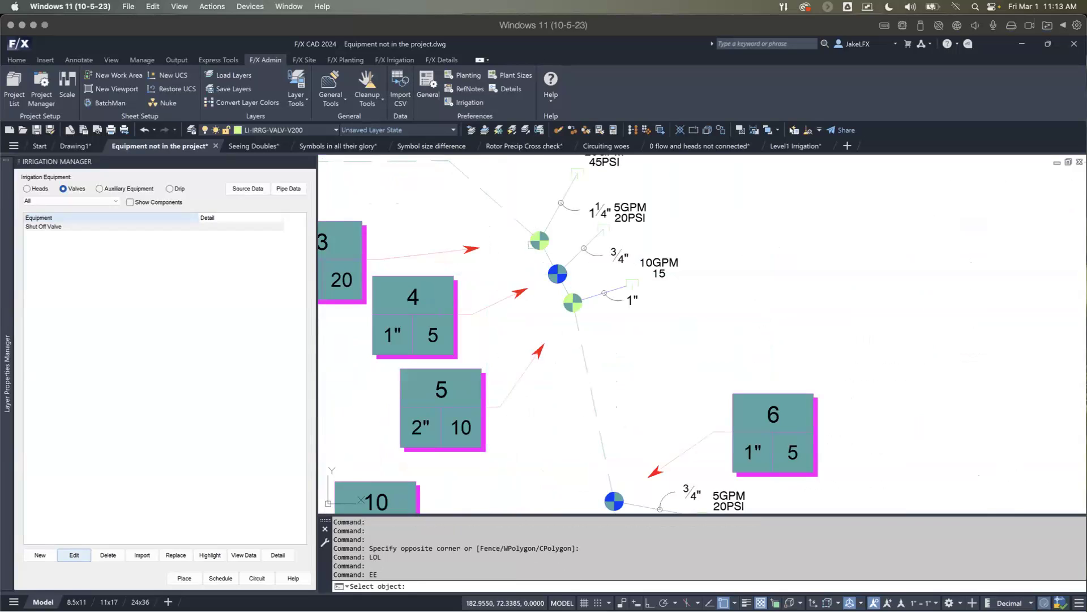
click(535, 244)
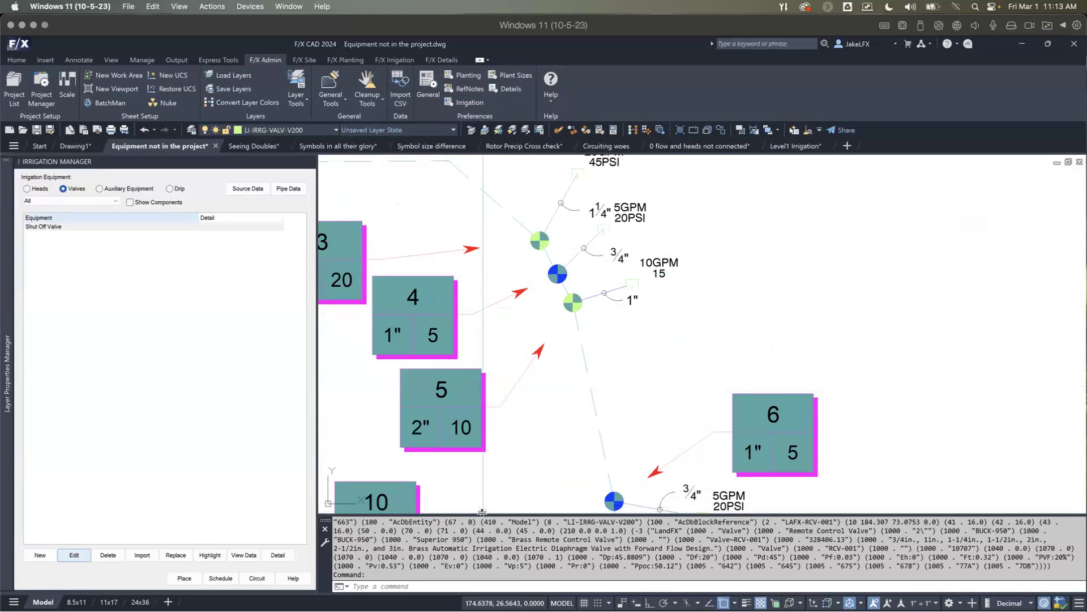
Step: Enlarge the command history and read the valve's equipment category, type, manufacturer and model code, and description in its entity data
drag(482, 512, 493, 456)
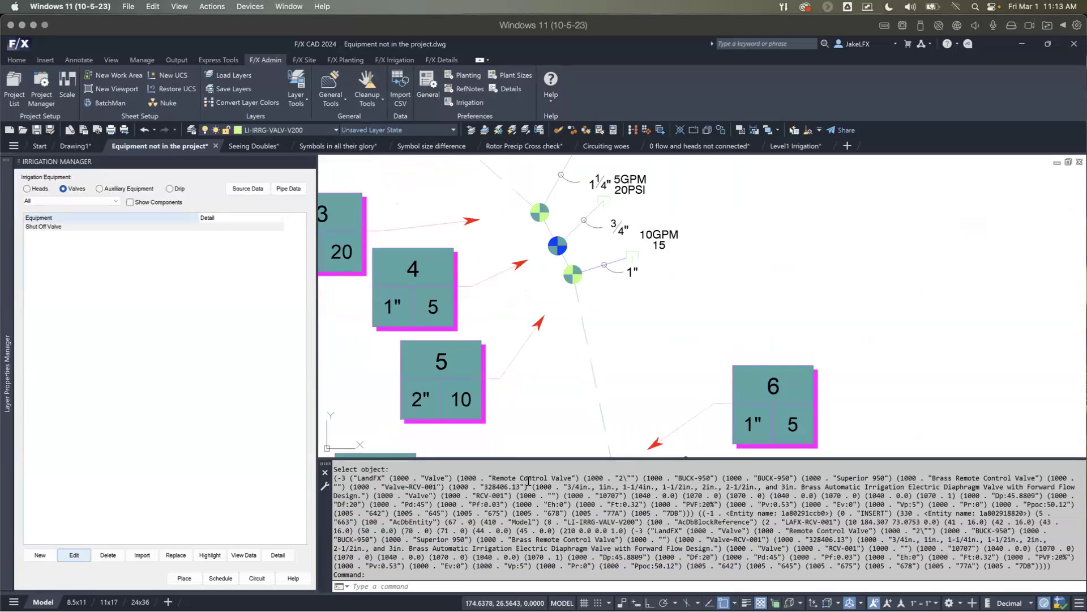
scroll(512, 504, up, 3)
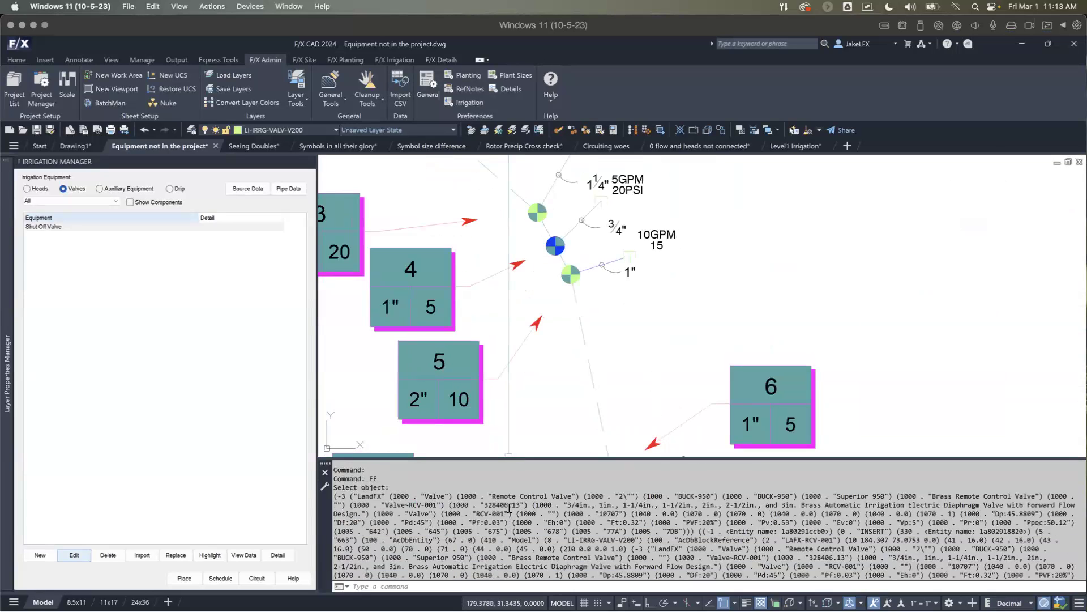
scroll(509, 507, down, 2)
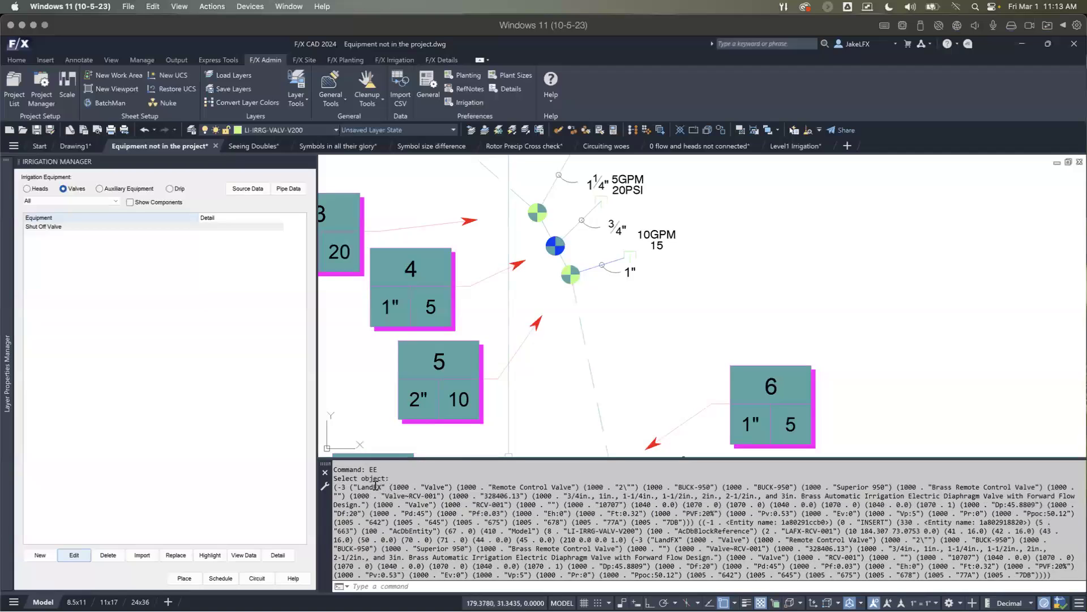
drag(365, 487, 452, 485)
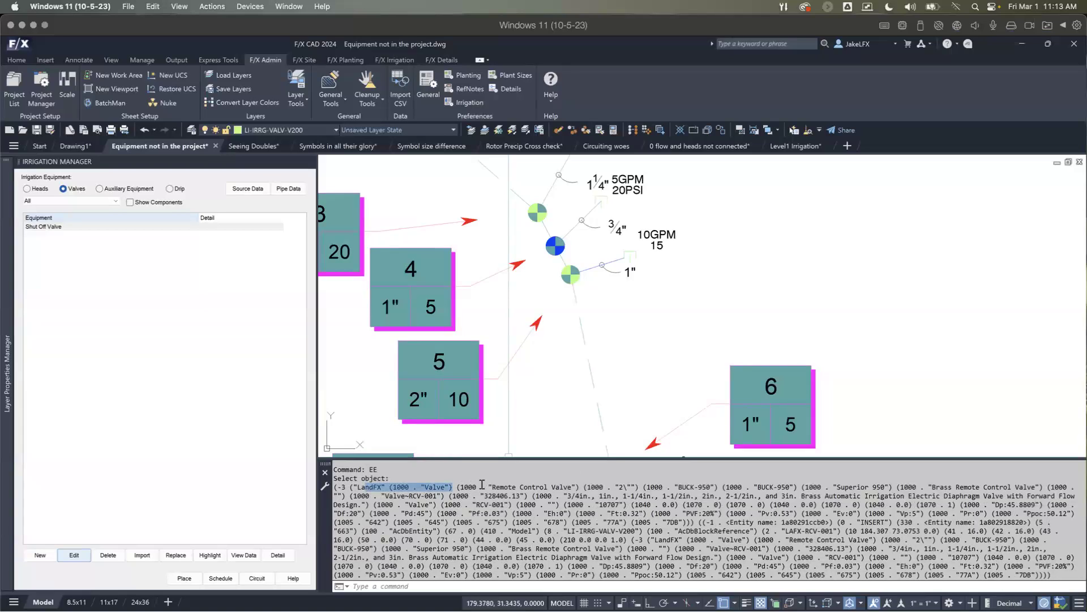
drag(487, 485, 576, 488)
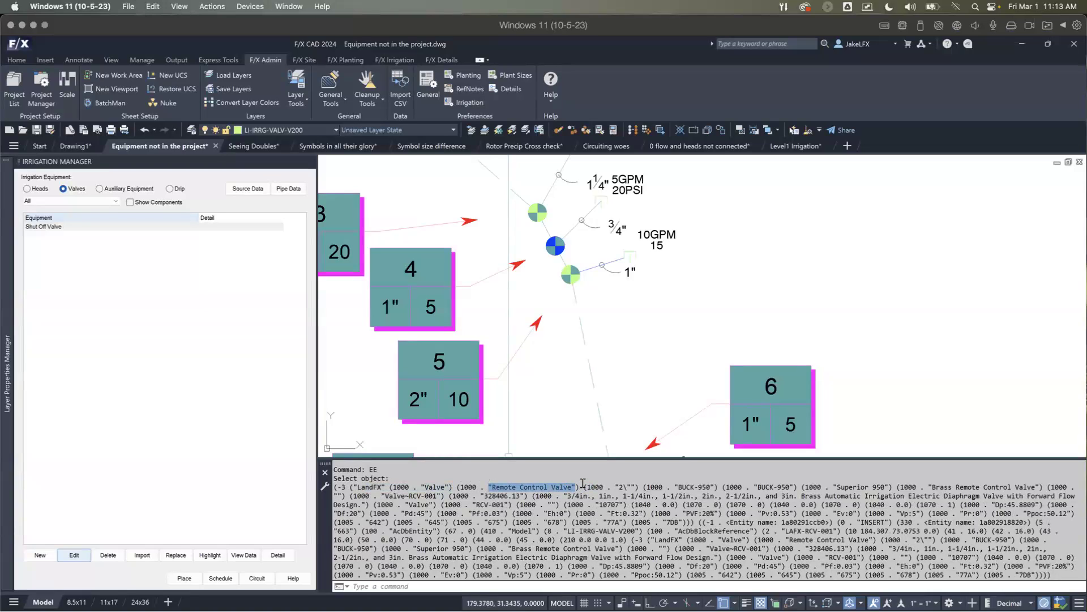
drag(618, 487, 712, 487)
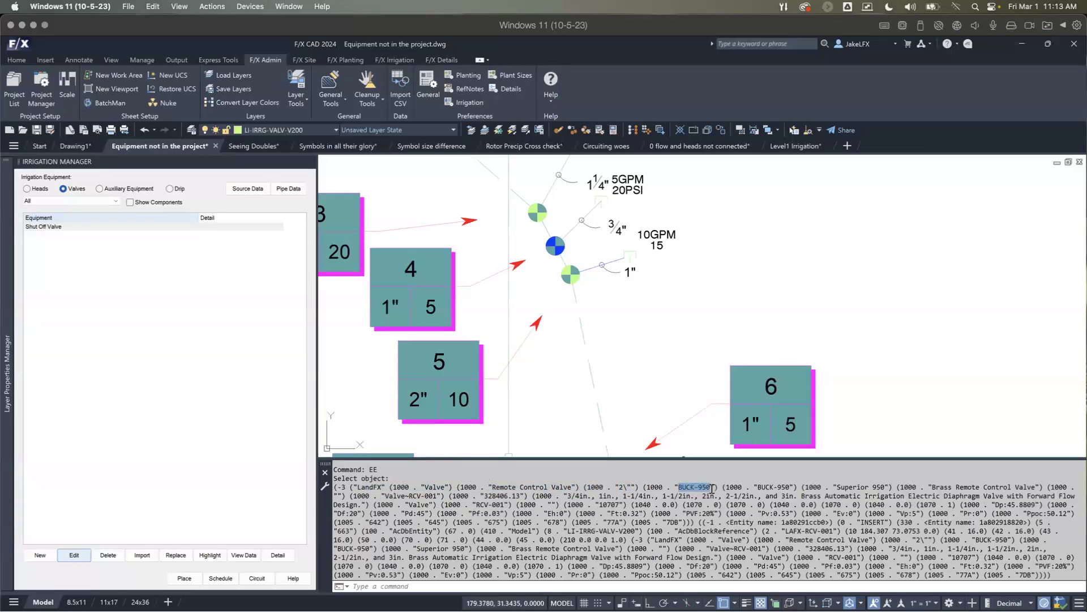
drag(832, 487, 1035, 490)
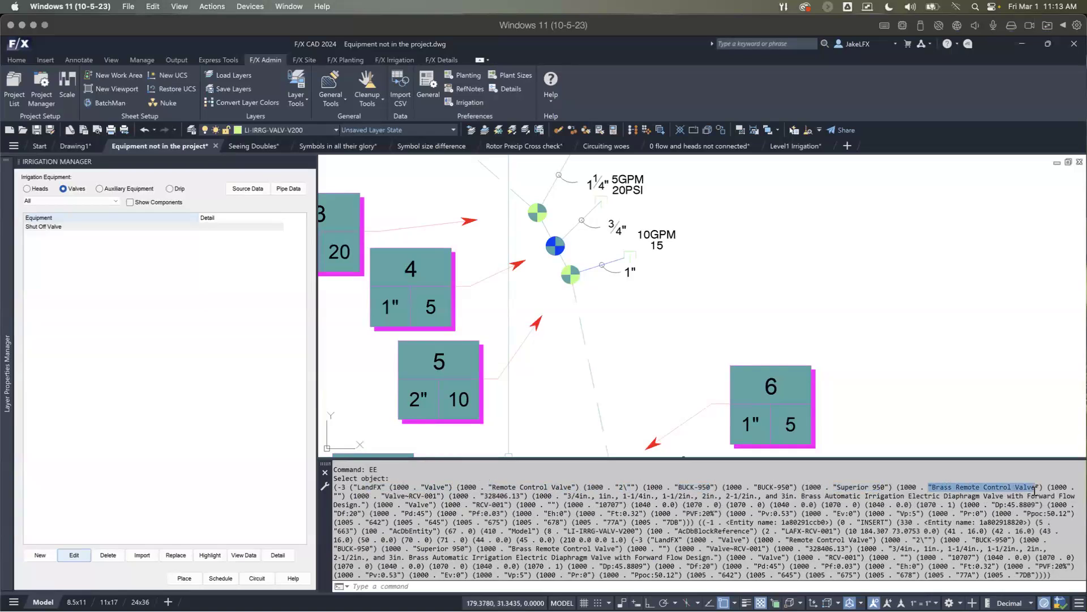
Step: Add a new Remote Control Valve to the project from Superior's 950 Series, choosing model 950
scroll(586, 346, down, 2)
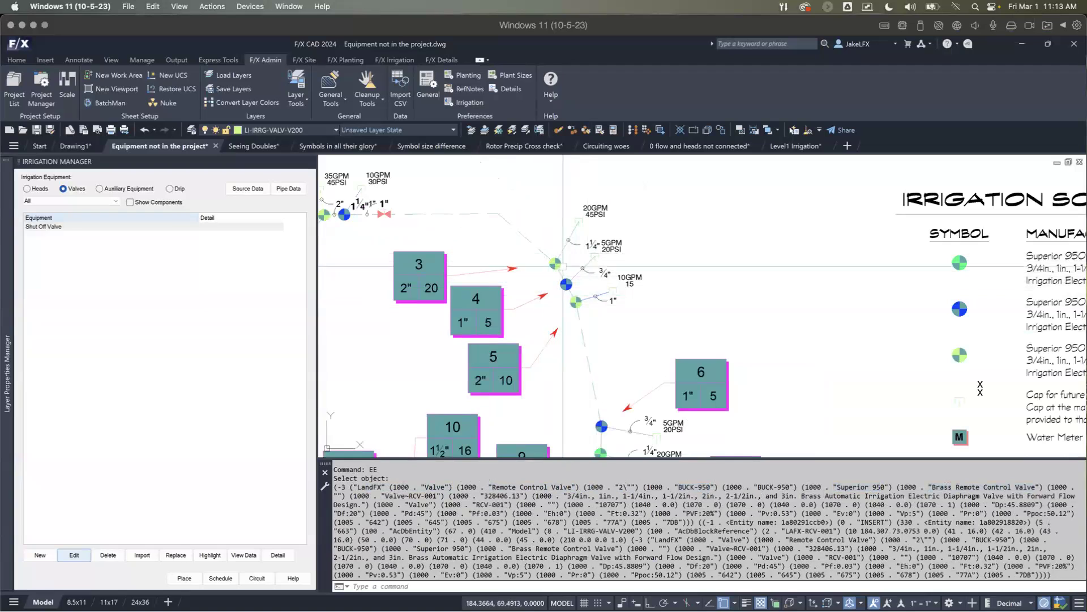
middle_drag(557, 261, 546, 281)
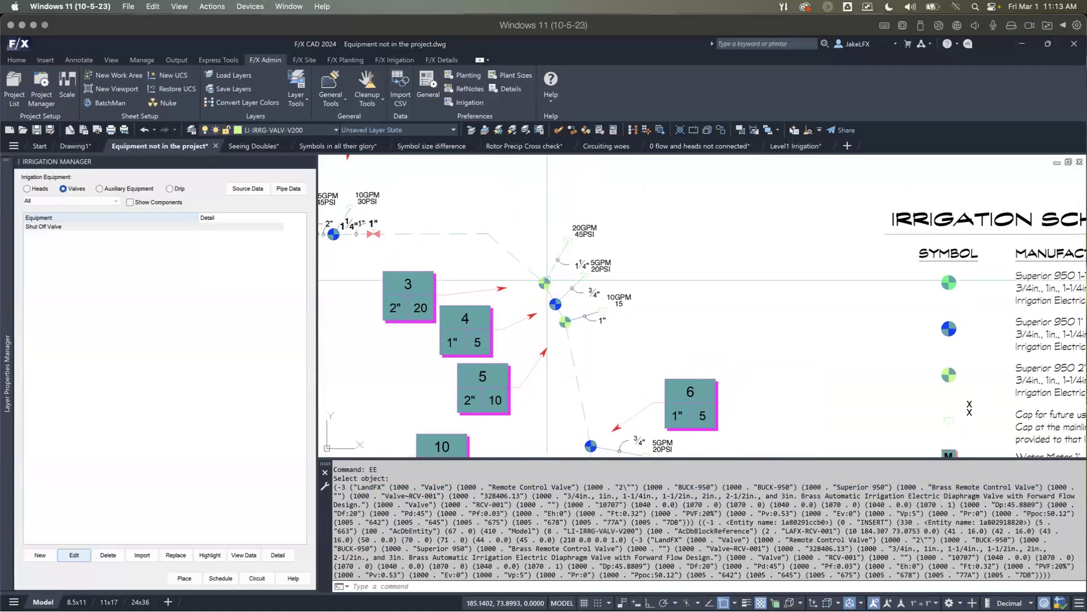
click(38, 554)
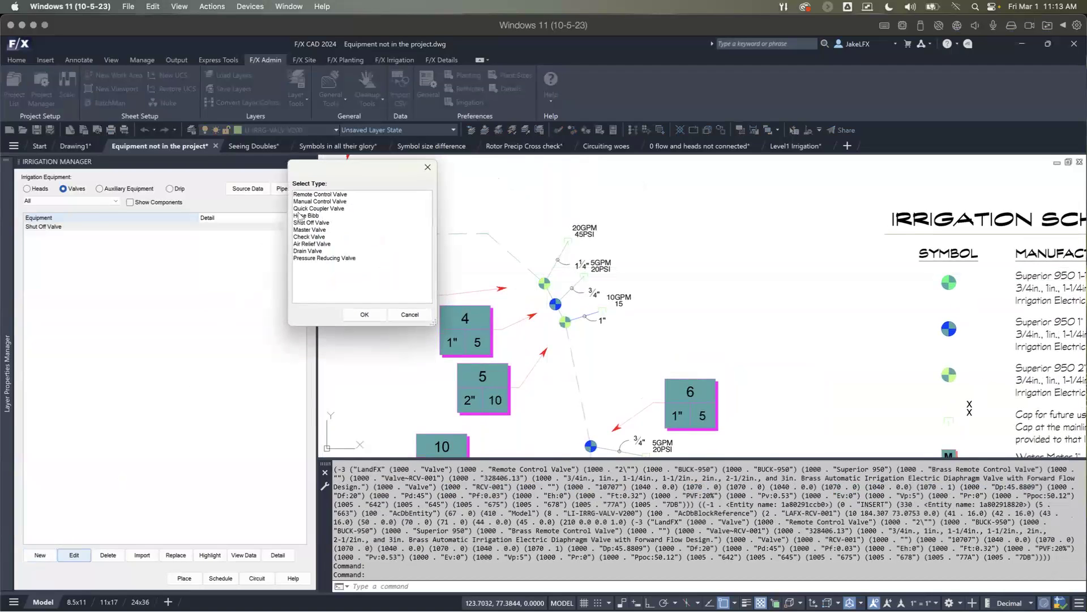
click(310, 195)
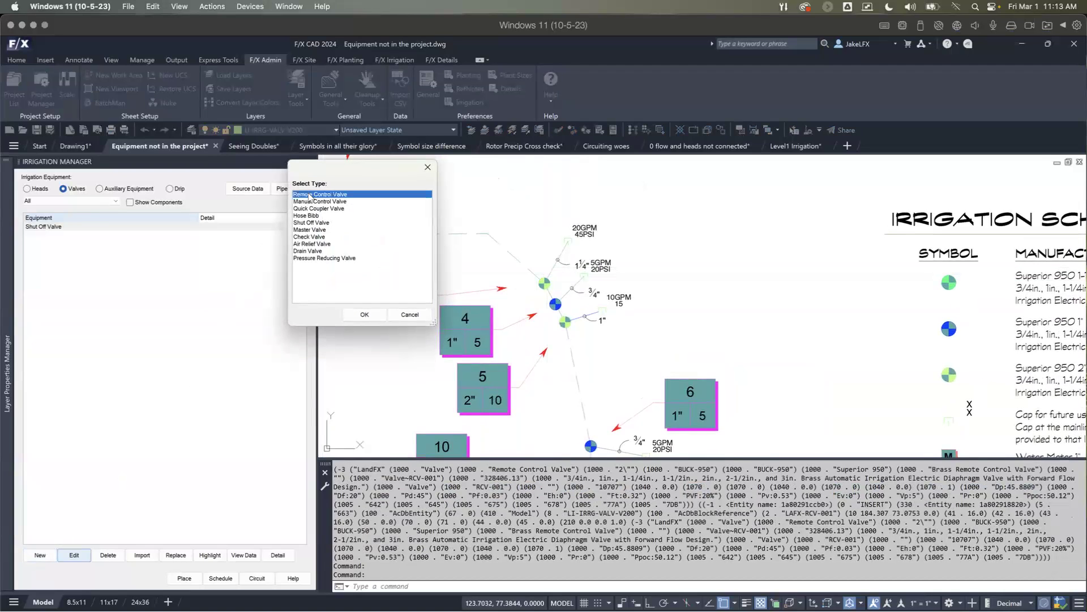
click(365, 314)
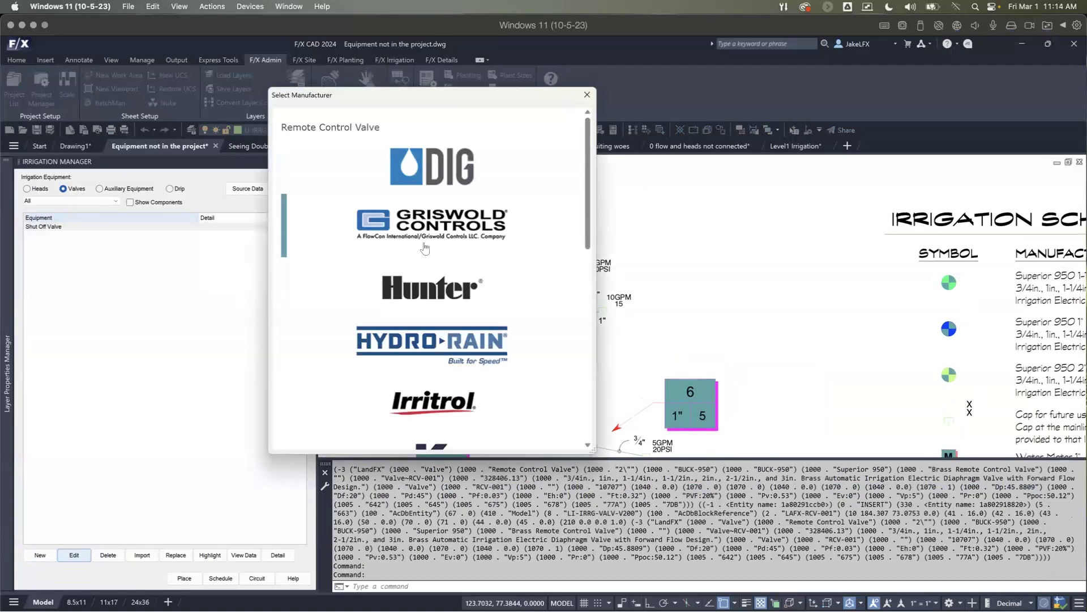
drag(587, 180, 587, 326)
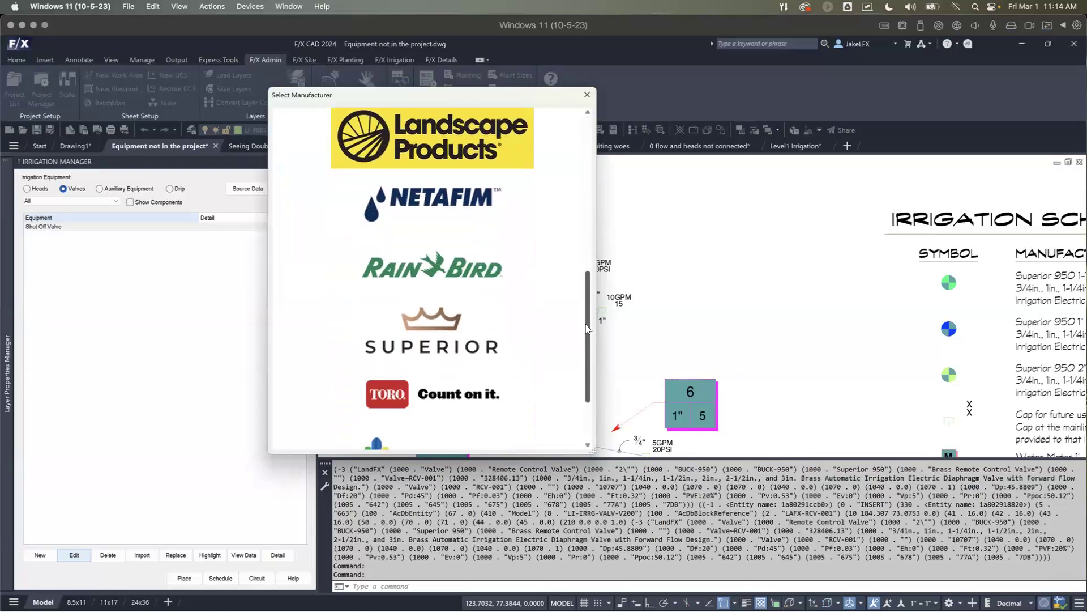
click(429, 329)
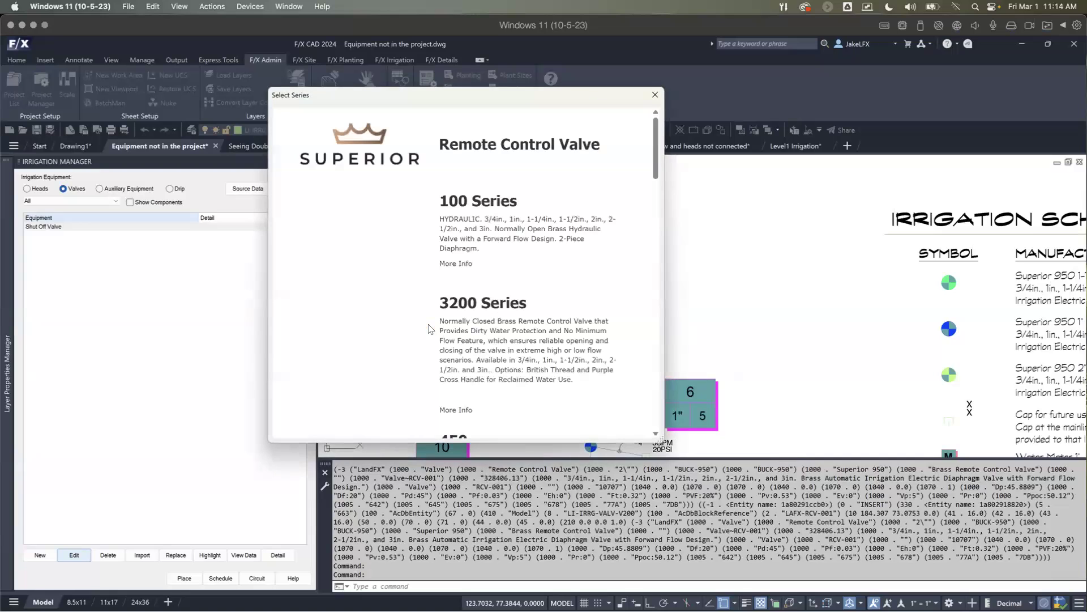
scroll(654, 144, down, 8)
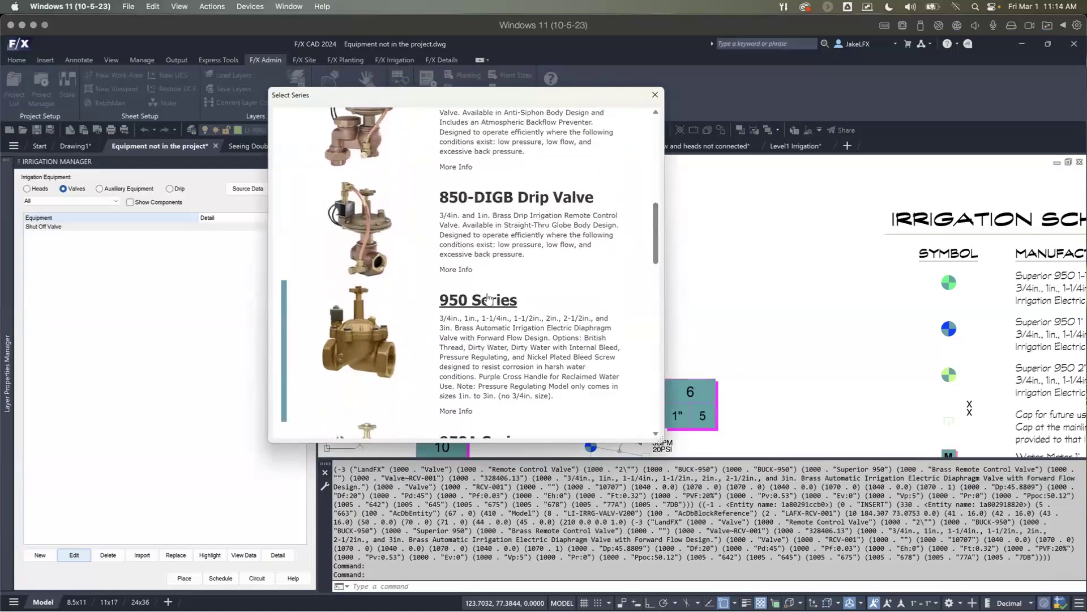
click(487, 299)
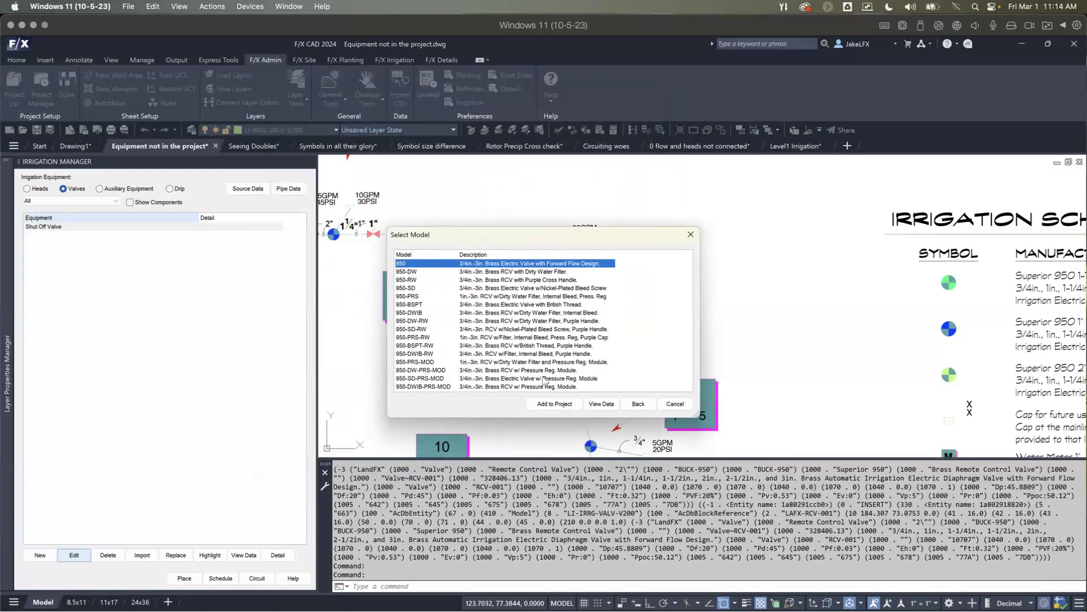
click(569, 402)
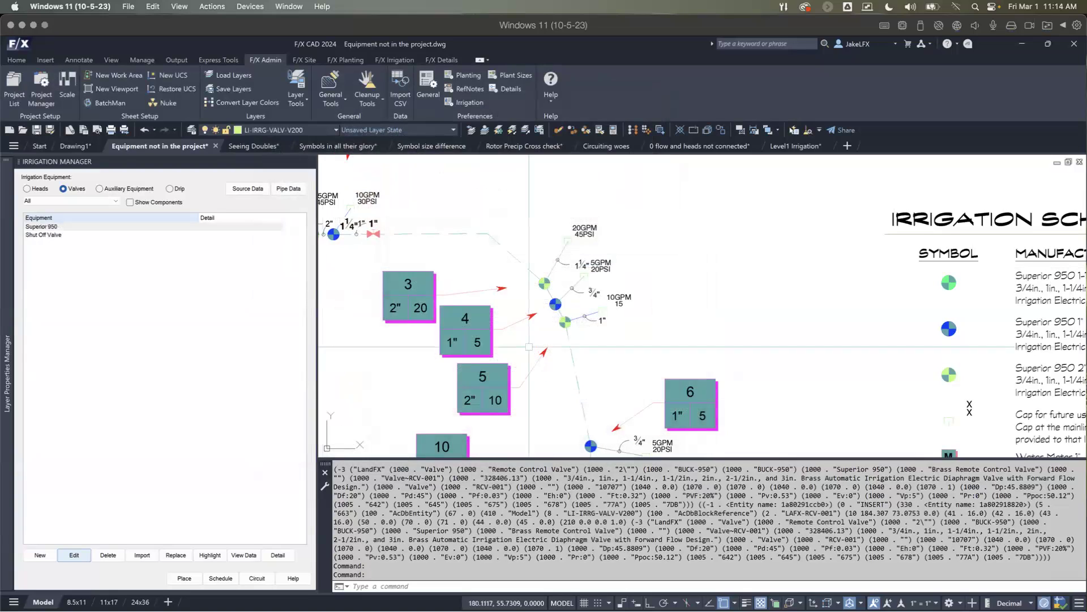
Step: Highlight every Superior 950 valve in the plan, examine where they are placed, and end the highlighting
click(95, 226)
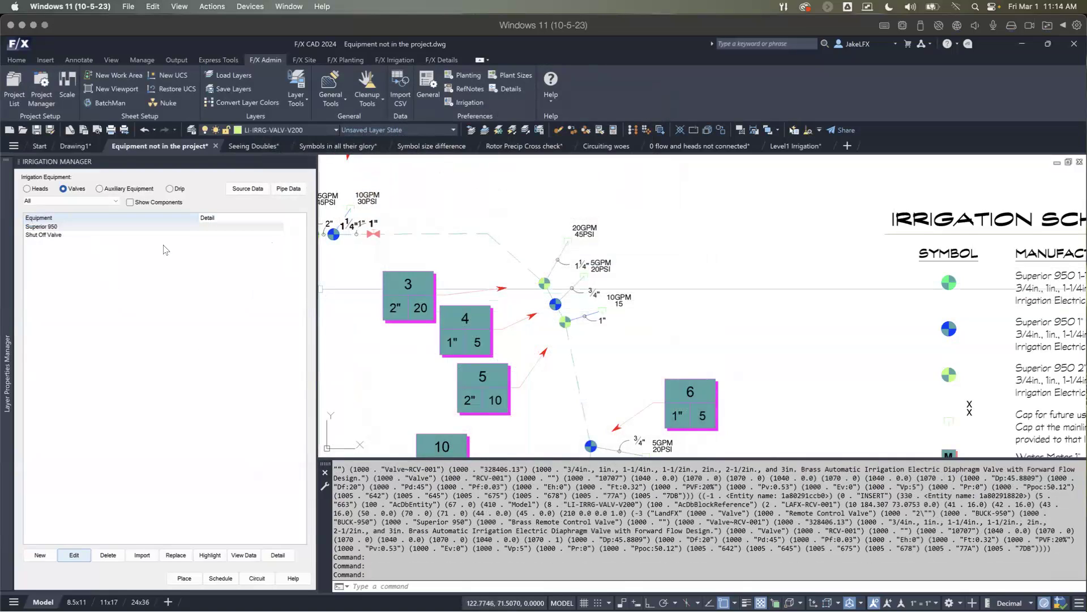
click(86, 226)
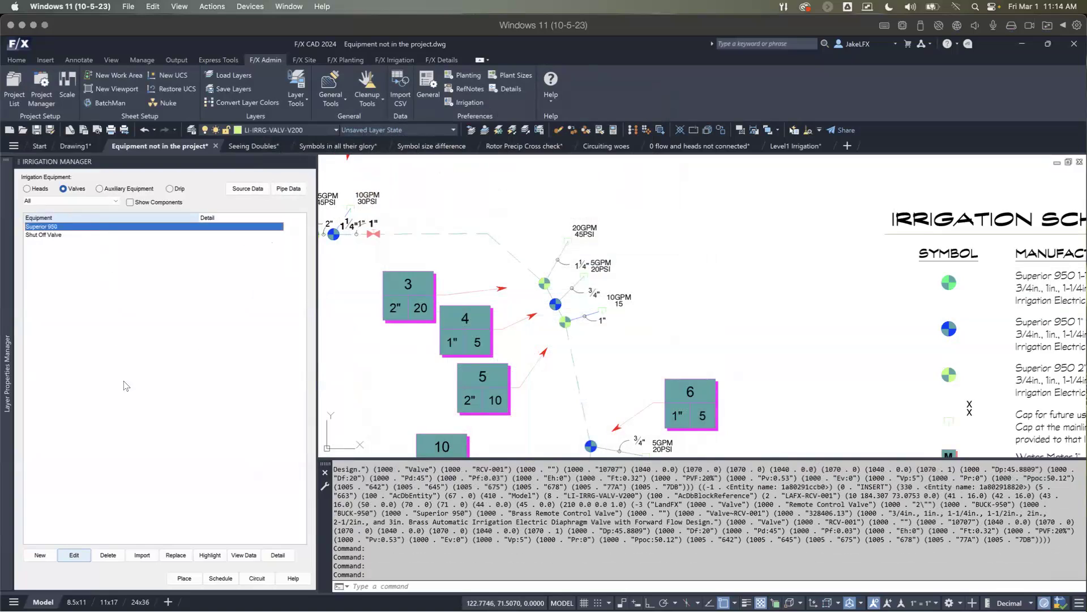
click(209, 555)
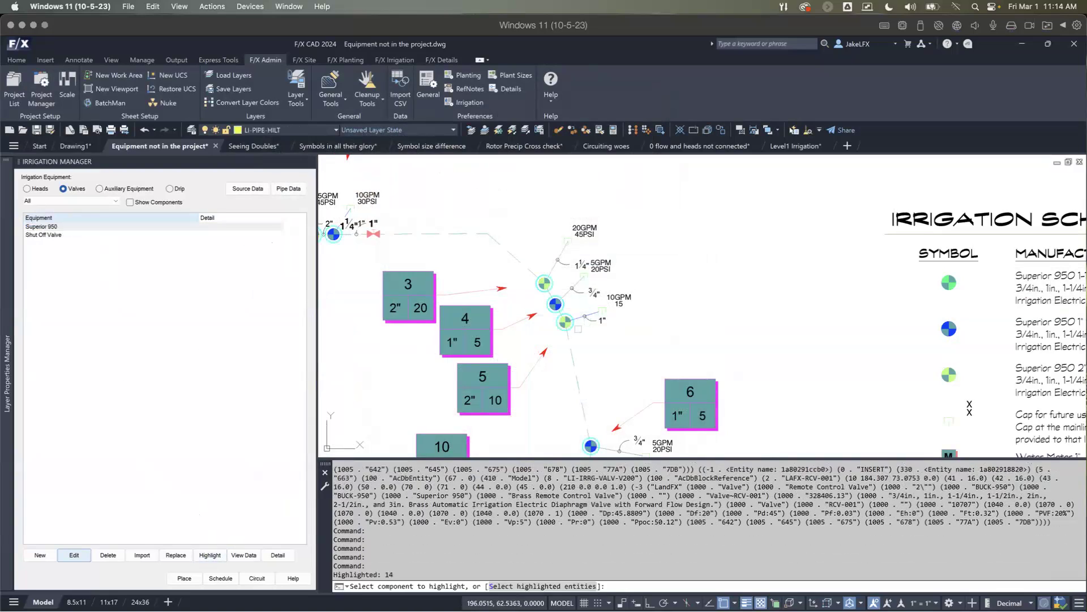
scroll(583, 326, down, 5)
middle_drag(562, 349, 580, 281)
scroll(580, 281, up, 2)
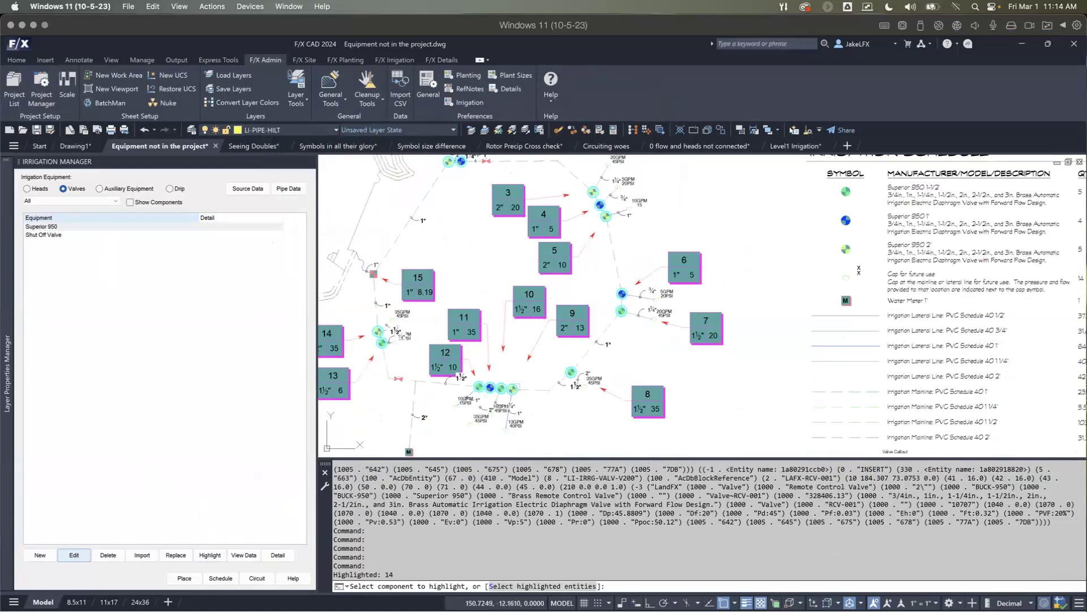
scroll(564, 229, down, 2)
middle_drag(563, 229, 552, 284)
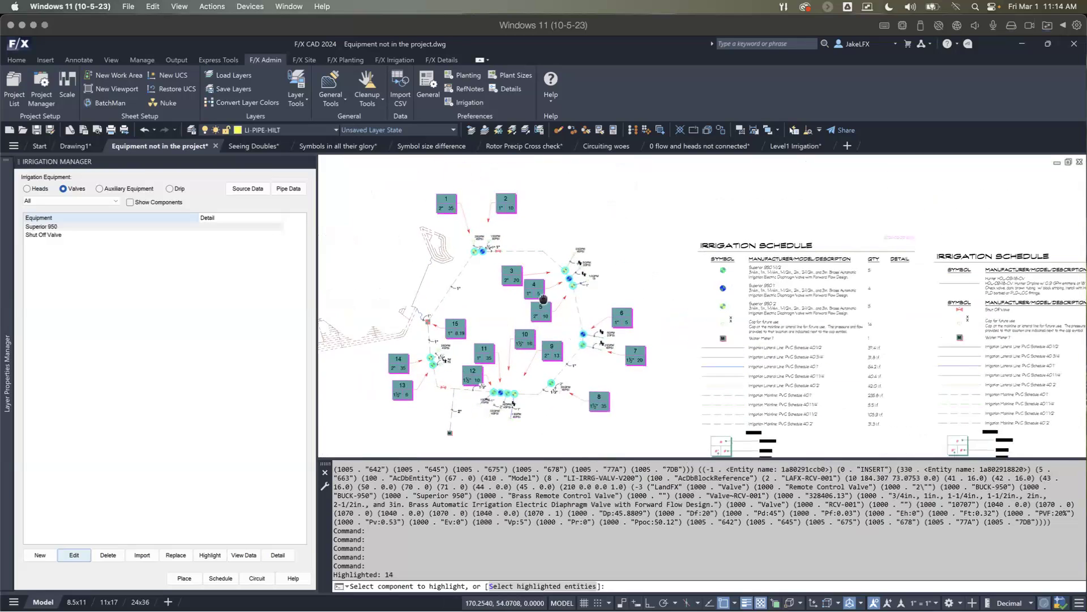
scroll(555, 283, up, 4)
middle_drag(574, 248, 574, 275)
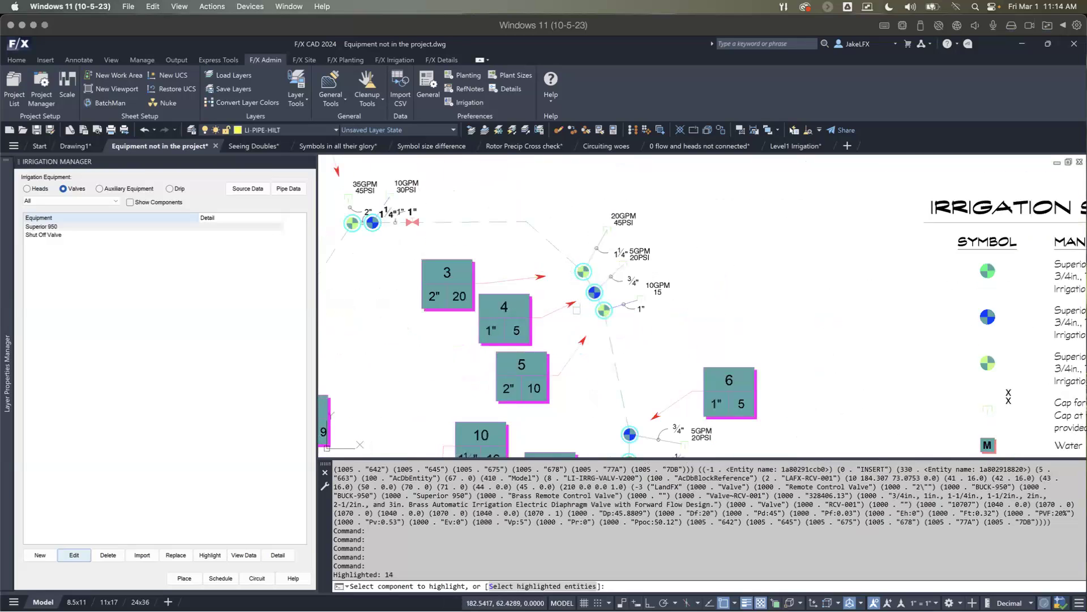
key(Return)
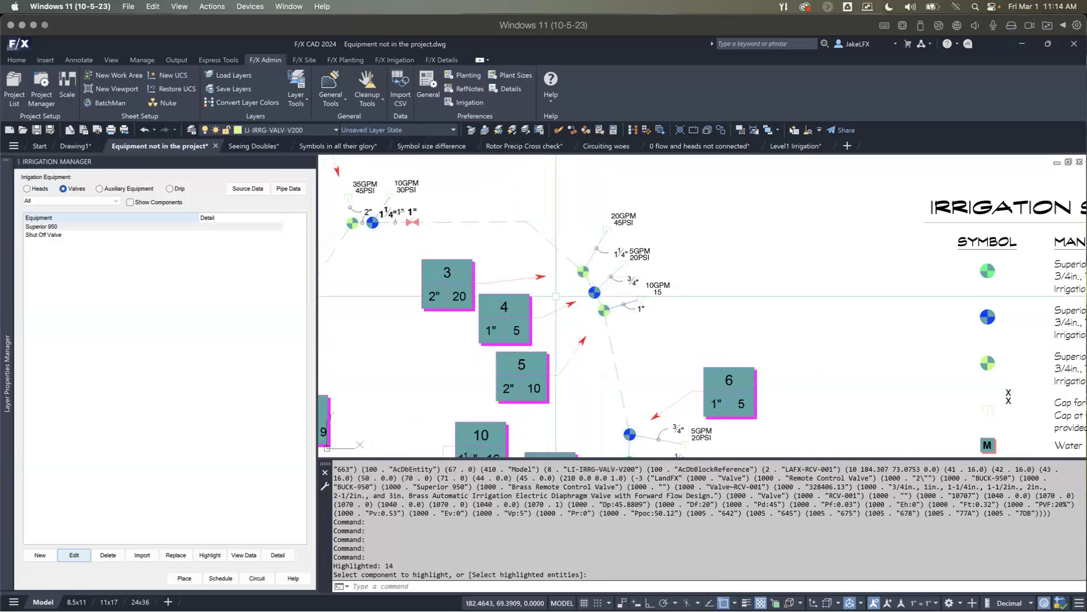
scroll(521, 319, down, 2)
scroll(558, 266, up, 4)
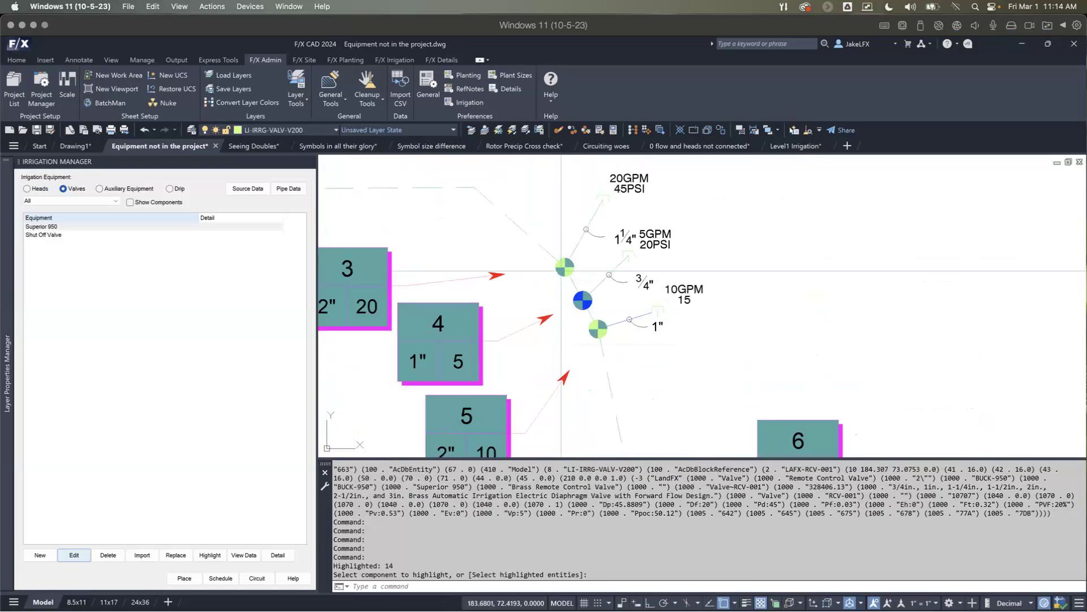
scroll(562, 271, up, 3)
scroll(562, 271, down, 3)
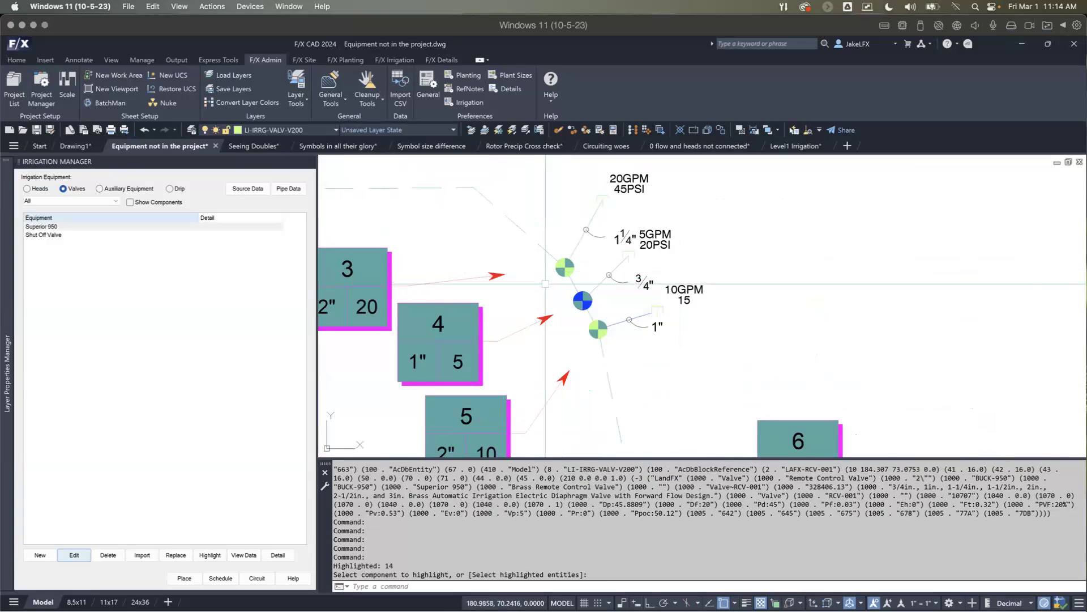
scroll(584, 286, down, 4)
middle_drag(584, 308, 580, 276)
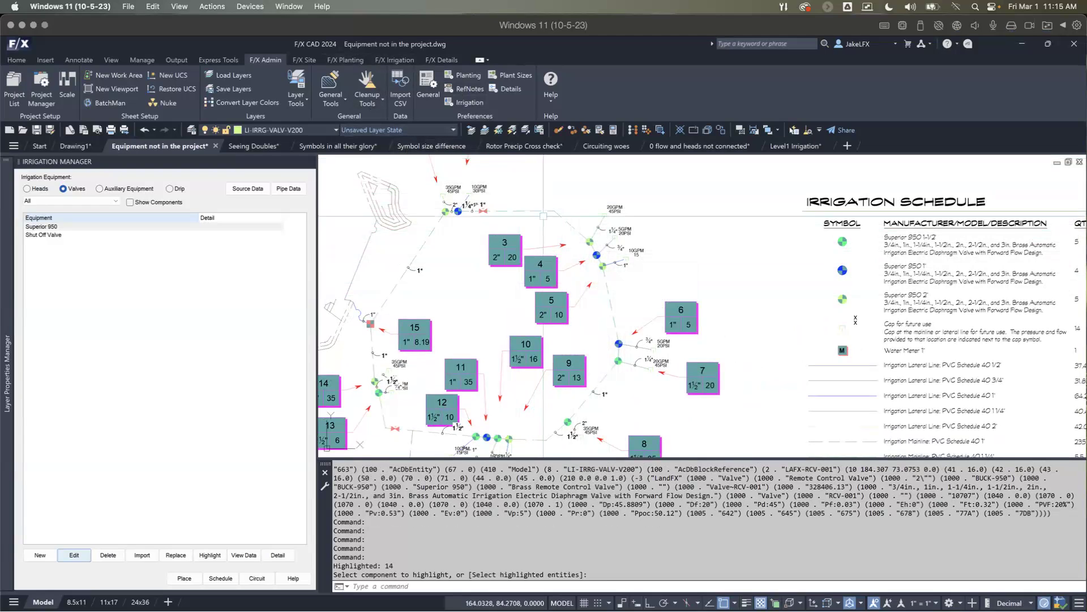
Step: Inspect the mainline segment leading to the valve at callout 3 and the valve itself as separate objects
scroll(527, 190, up, 4)
scroll(566, 201, up, 5)
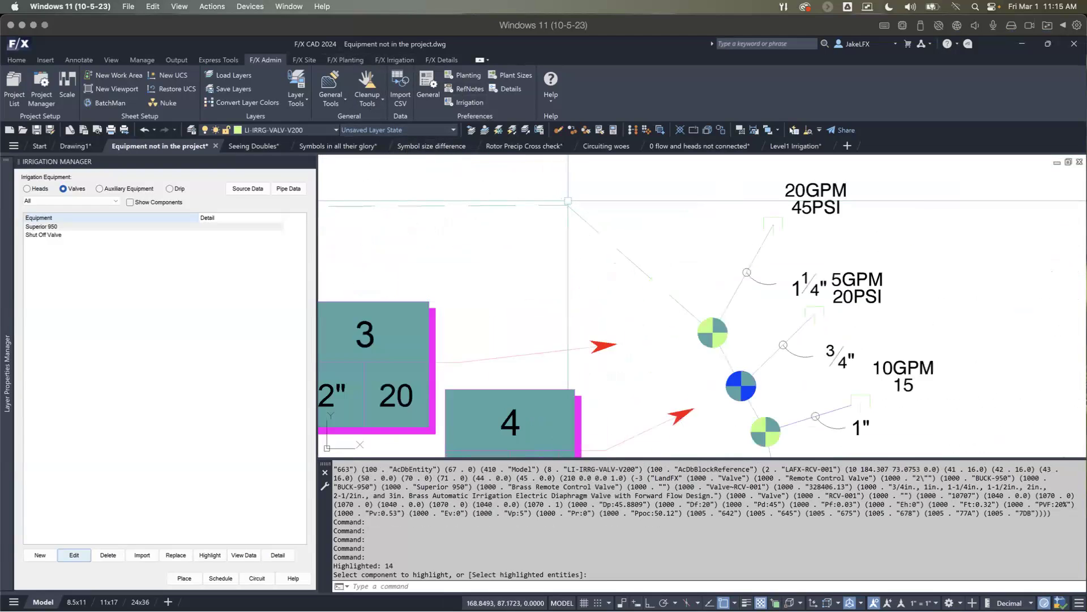
click(565, 211)
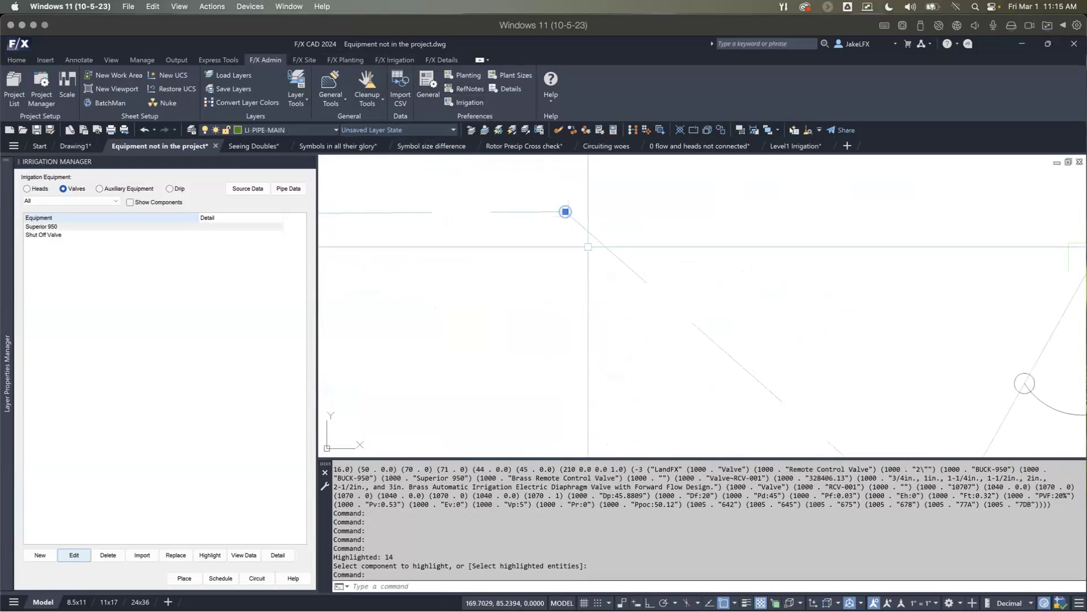
key(Escape)
scroll(660, 293, down, 2)
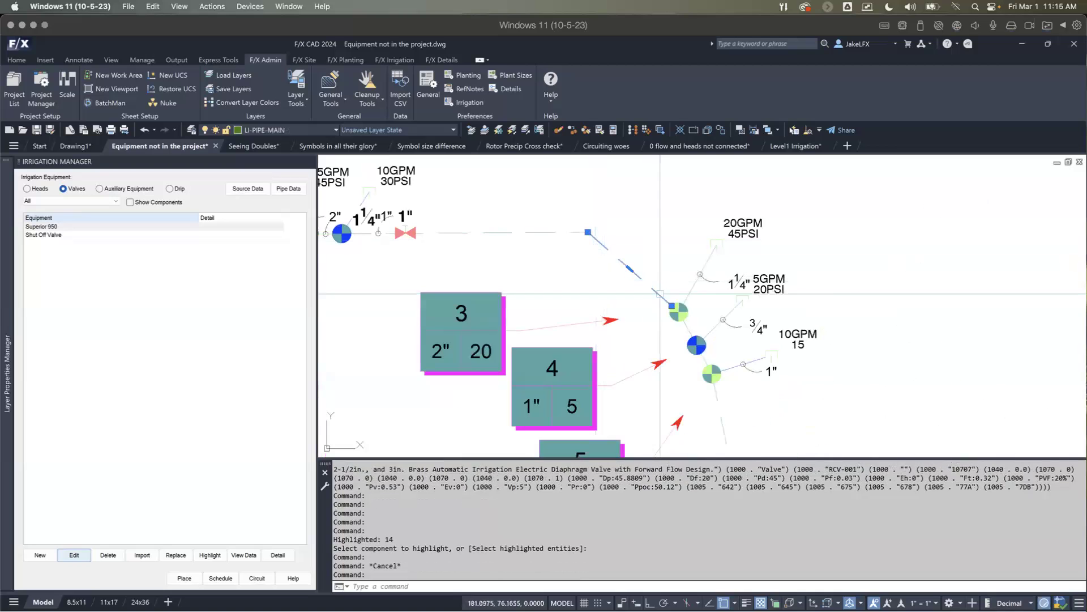
scroll(665, 298, up, 4)
key(Escape)
click(669, 314)
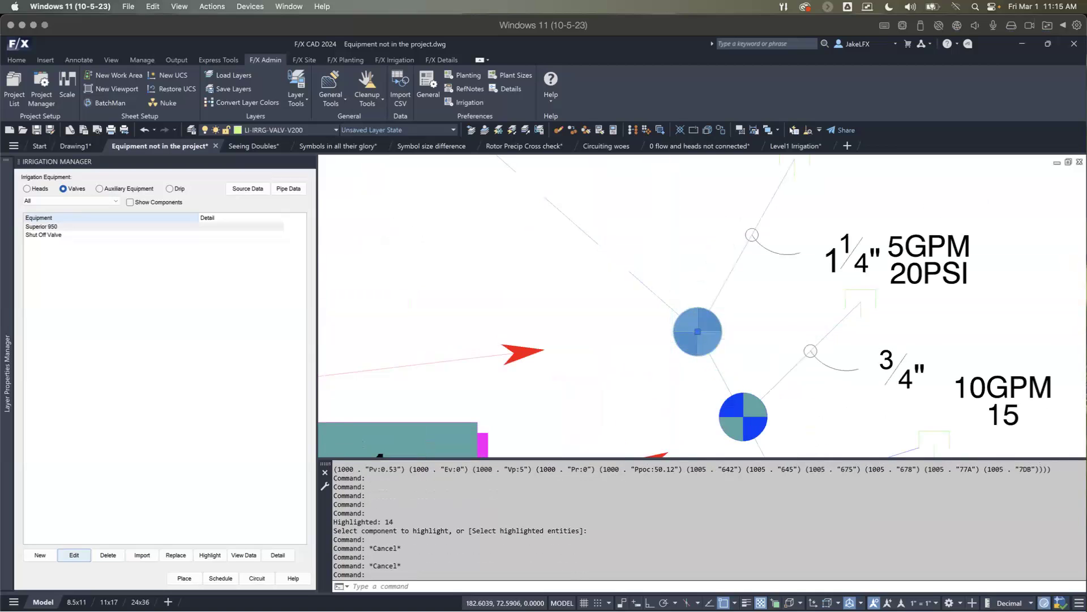
scroll(674, 339, down, 2)
key(Escape)
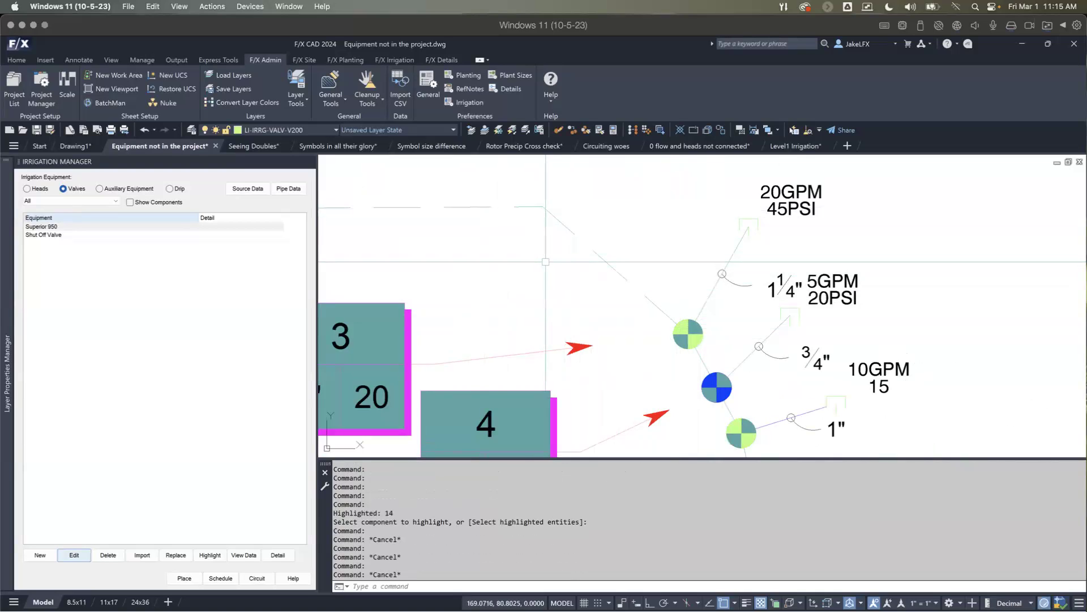
Step: Erase the blue 1" valve at callout 4 with the plain ERASE command
scroll(623, 266, down, 2)
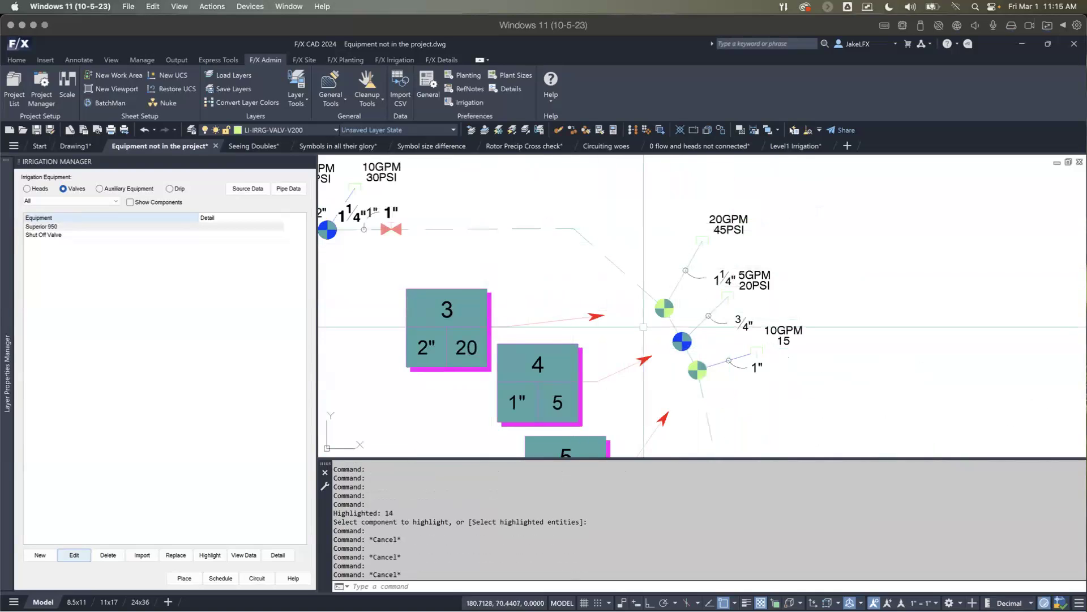
middle_drag(644, 326, 588, 270)
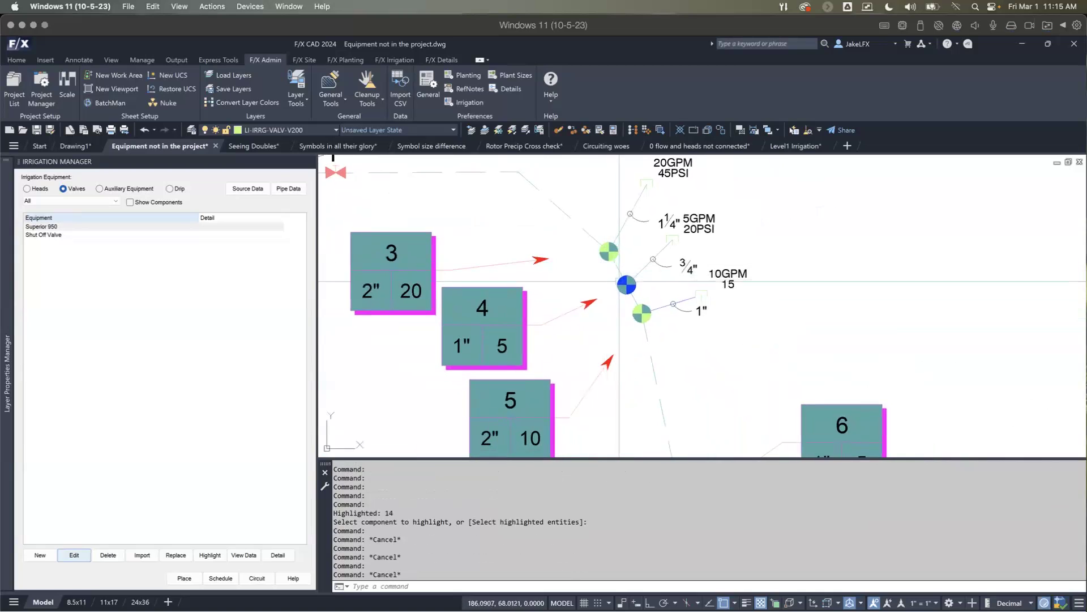
scroll(598, 321, up, 2)
text(e)
key(Return)
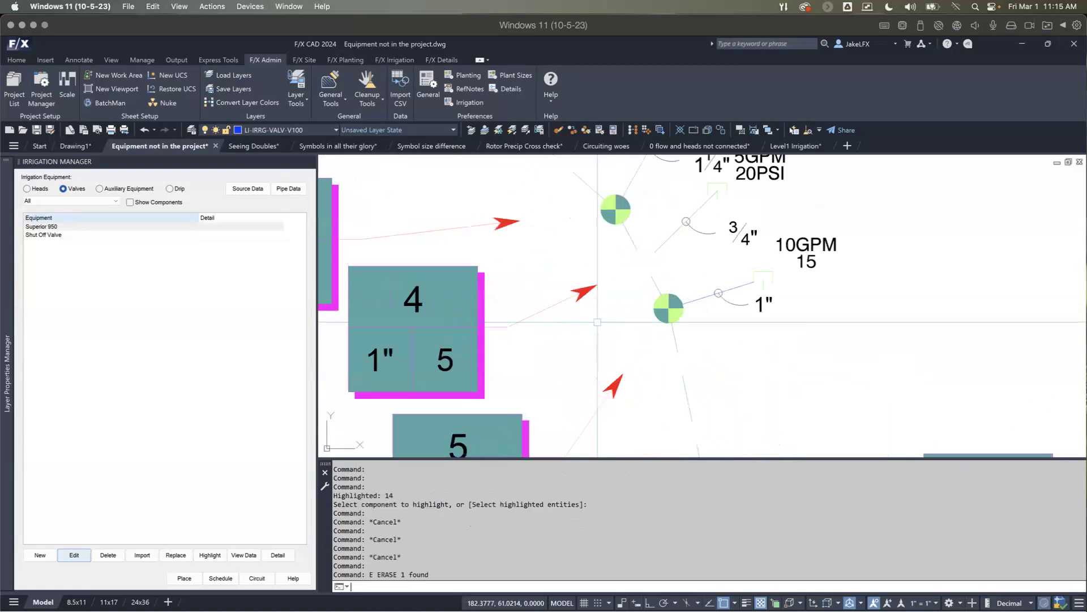
Step: Inspect the pipe segments left around the erased valve's location at callout 4
scroll(597, 320, down, 2)
middle_drag(598, 318, 590, 278)
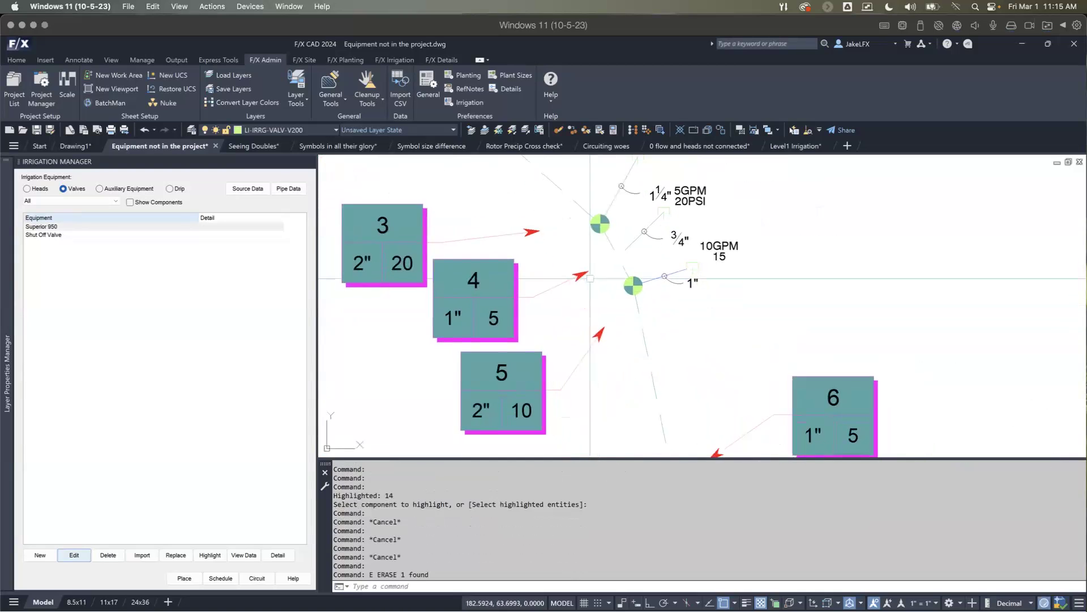
click(624, 266)
key(Escape)
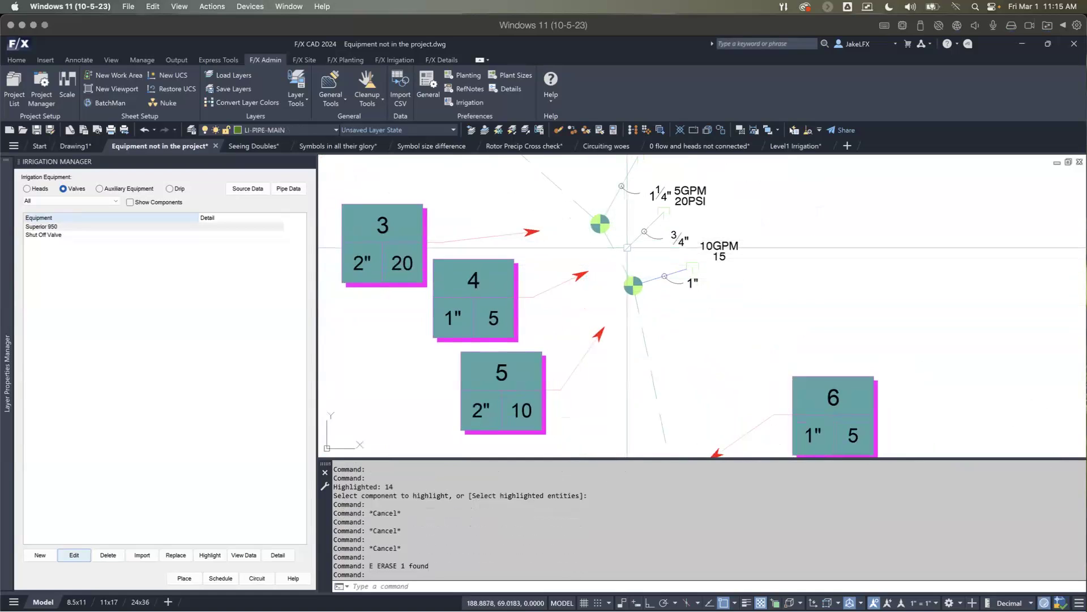
click(627, 247)
key(Escape)
click(610, 242)
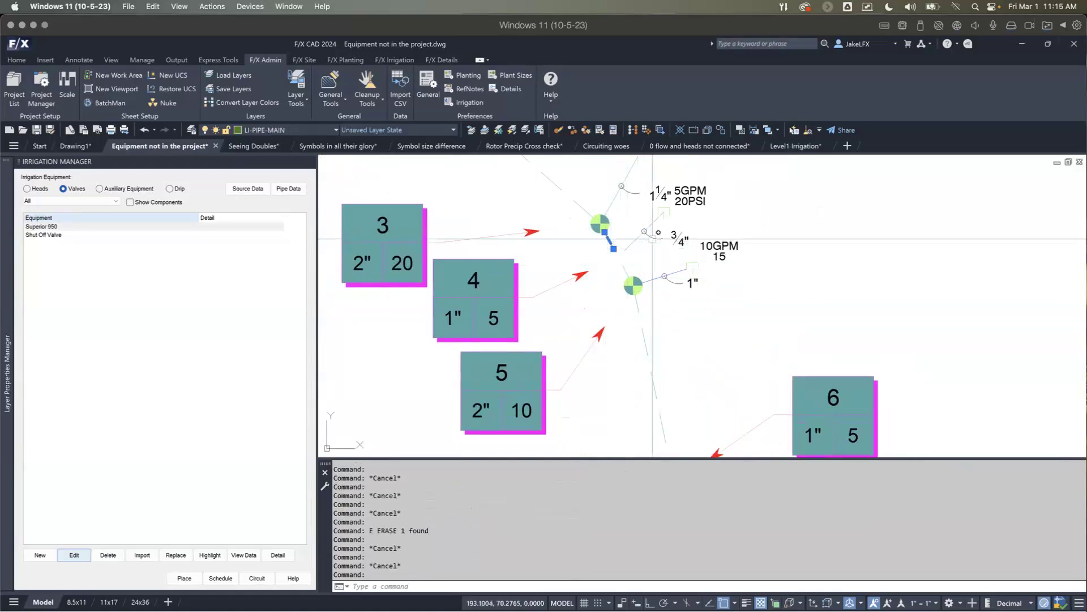
key(Escape)
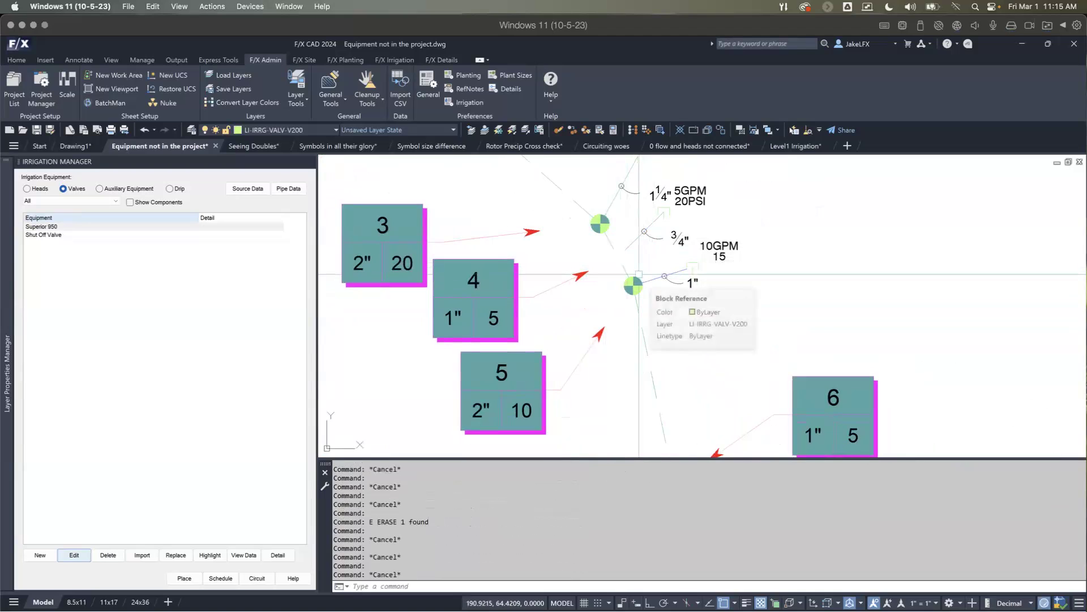
Step: Try to shift the valve at callout 5 with the Move Piped Equipment tool
click(394, 59)
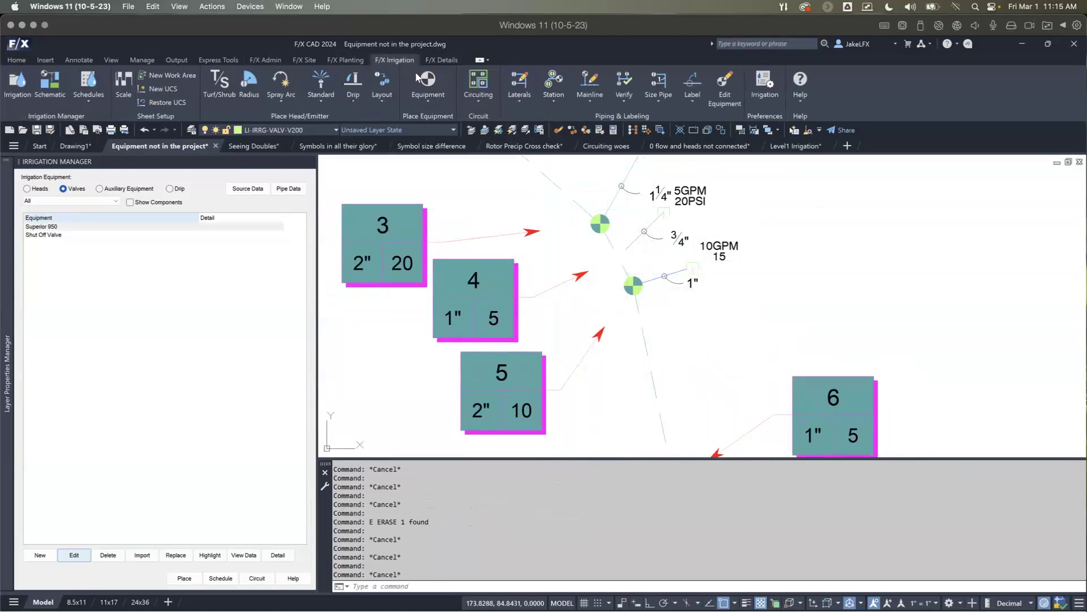
click(545, 97)
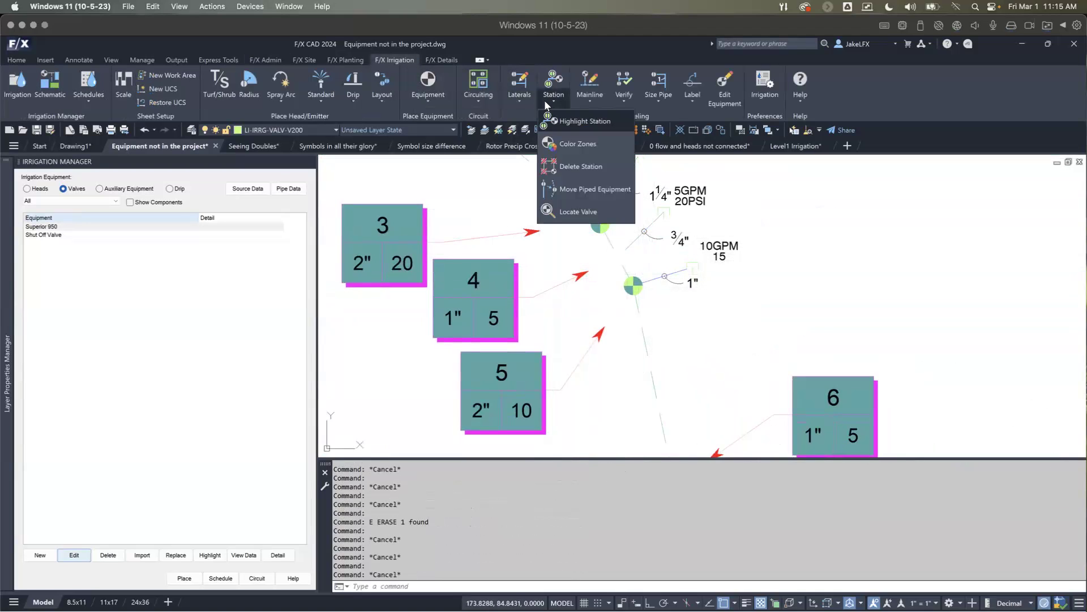
click(583, 189)
click(619, 296)
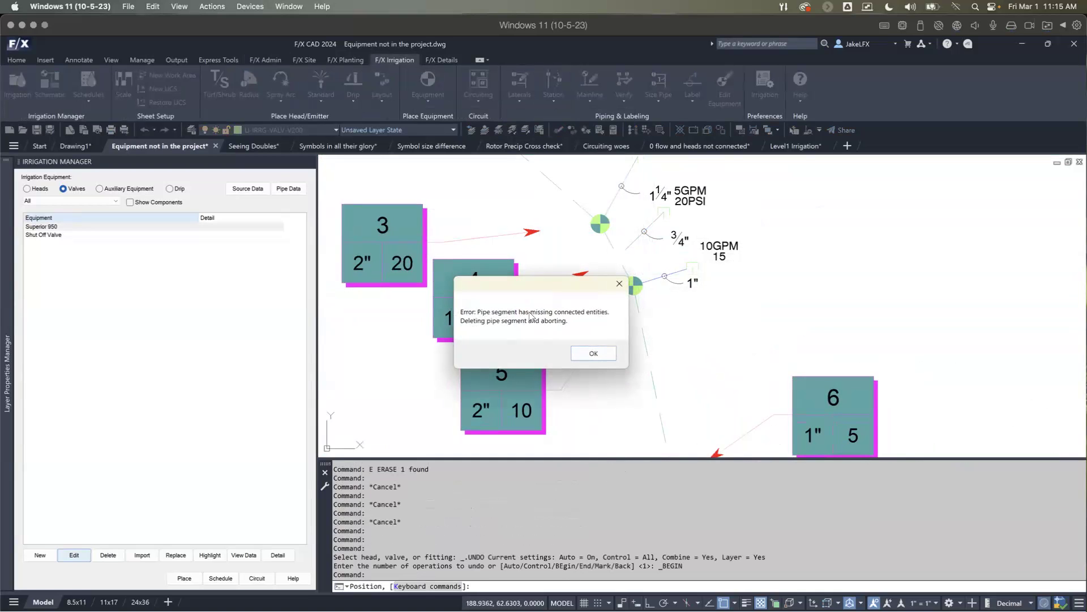
click(583, 353)
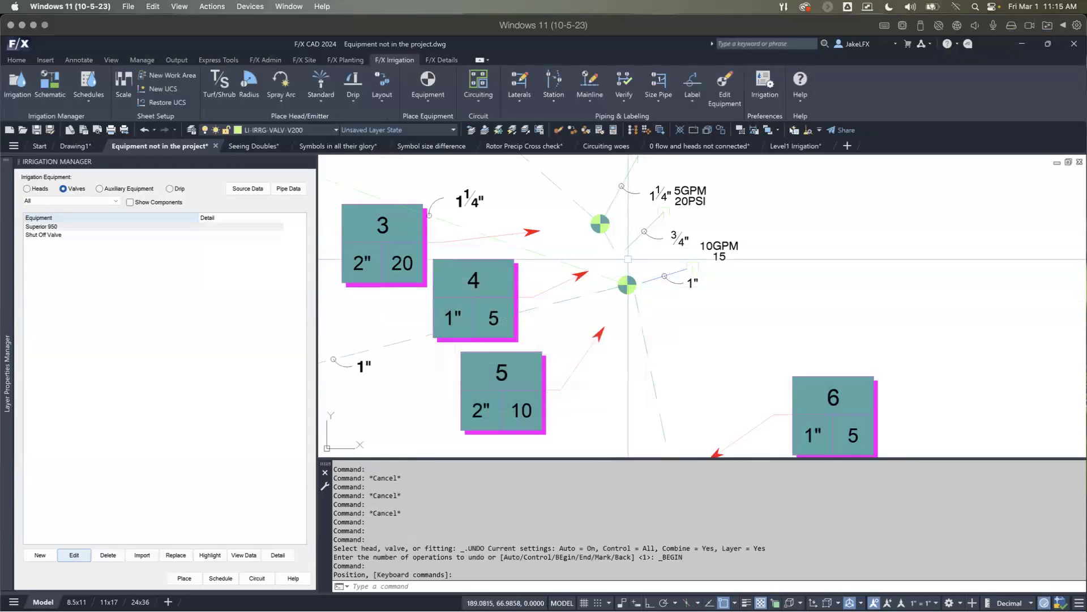
Step: End the open undo group with the UNDO End option, and undo the valve move and the erasure at callout 4
key(ctrl+z)
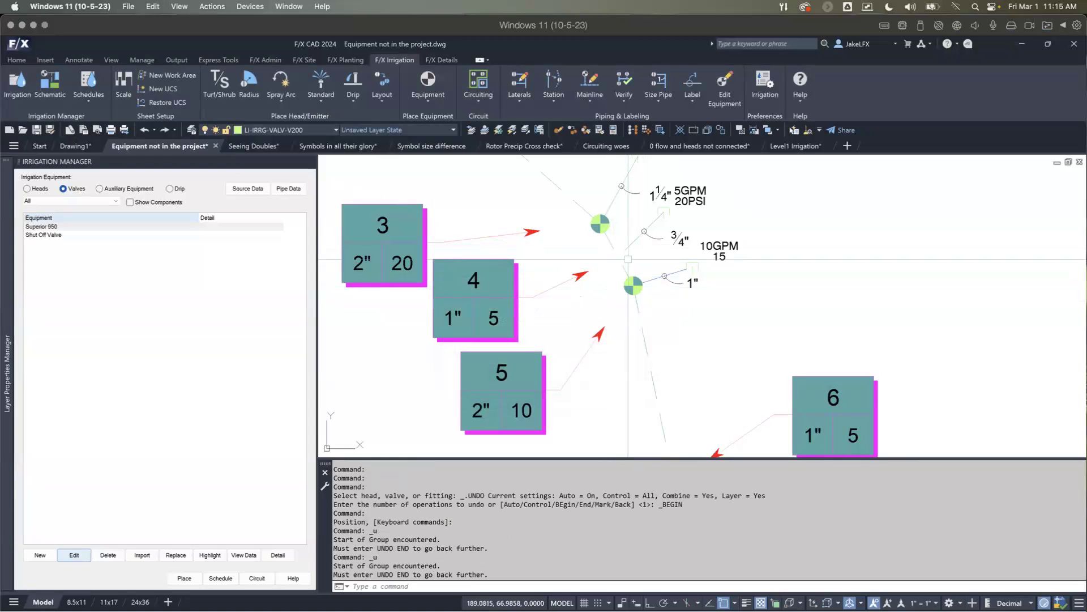
key(ctrl+z)
key(ctrl+z)
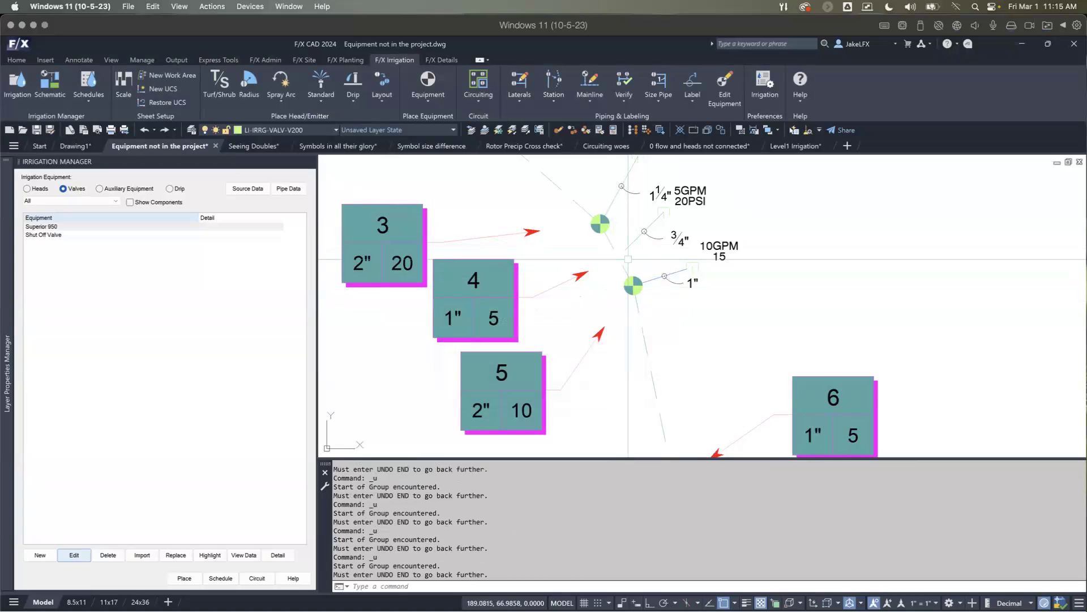
text(undo)
key(Return)
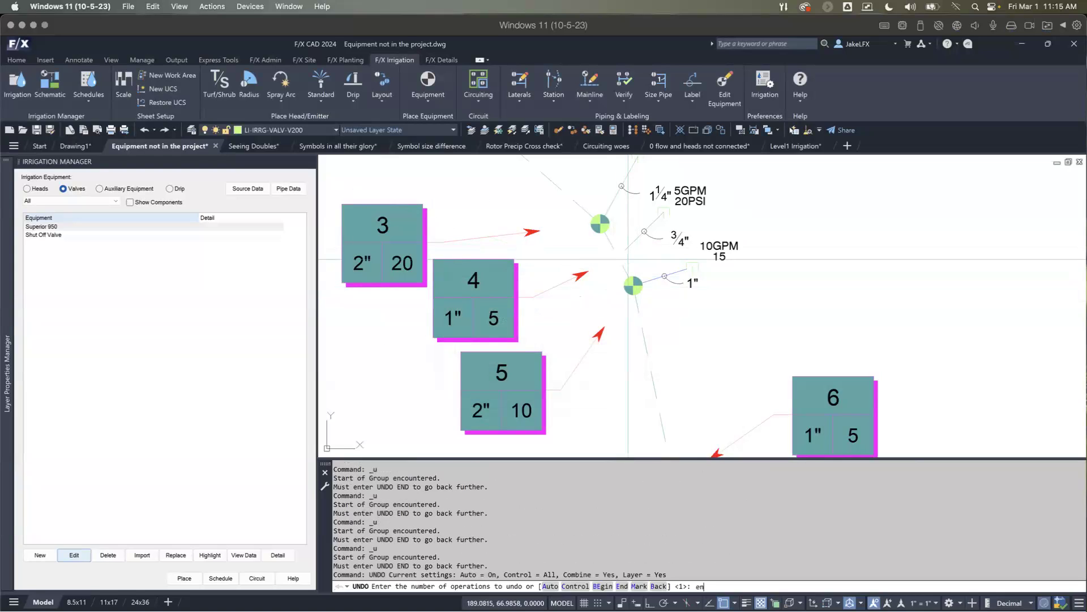
text(end)
key(Return)
key(ctrl+z)
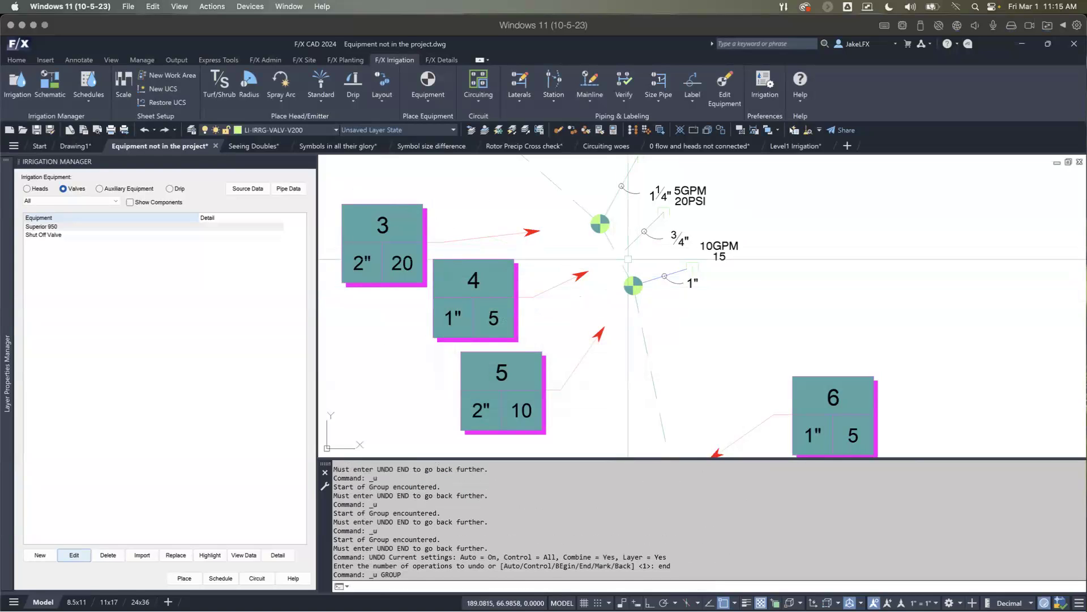
key(ctrl+z)
Step: Delete the blue valve at callout 4 with Delete Station, using the Everything, including valve option
scroll(628, 262, down, 2)
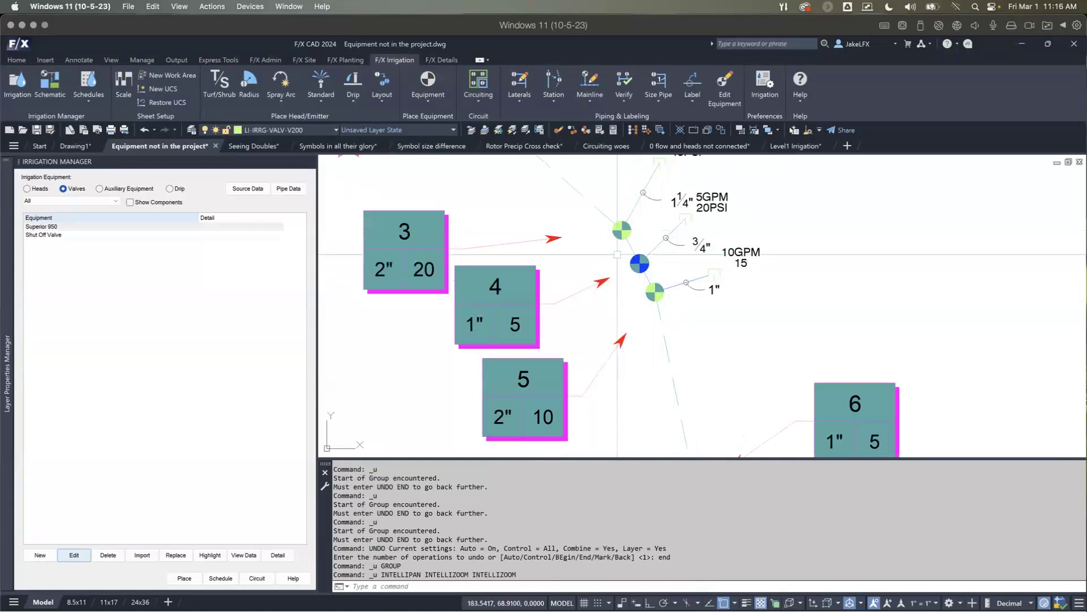
middle_drag(636, 259, 556, 268)
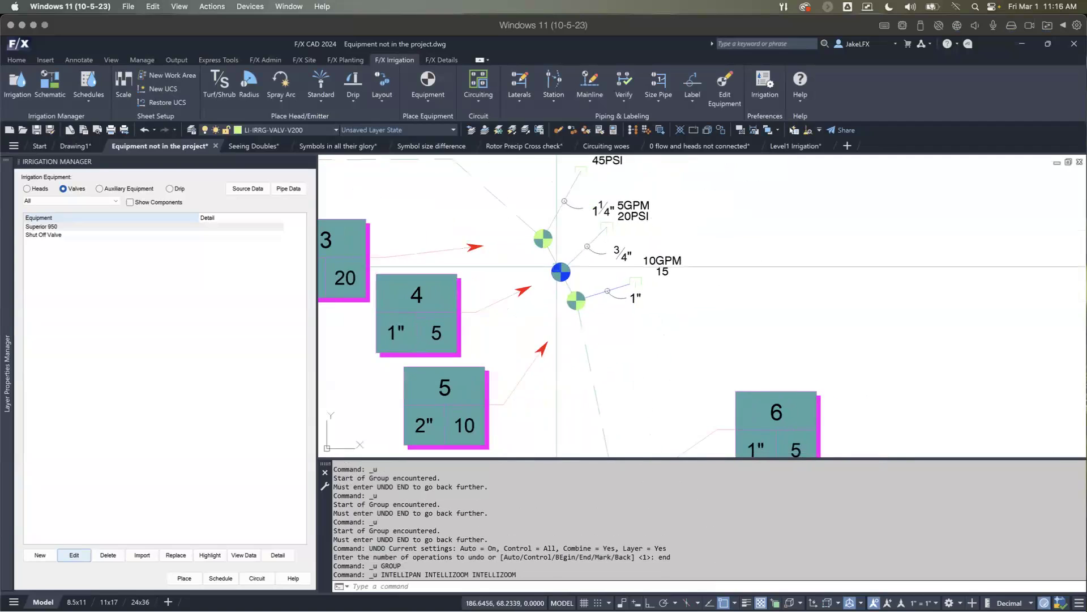
click(549, 94)
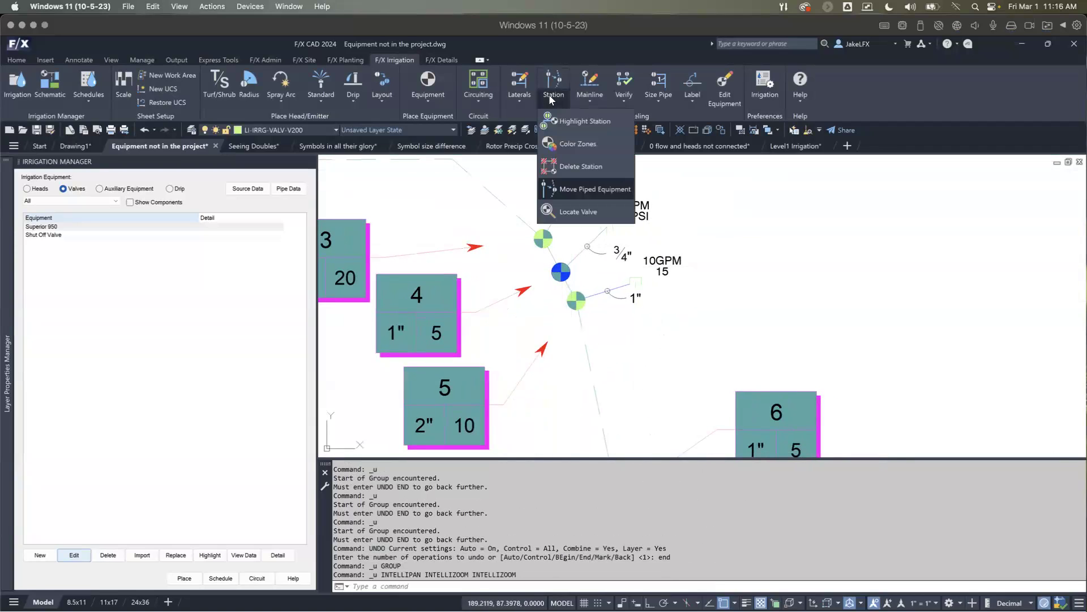
click(579, 167)
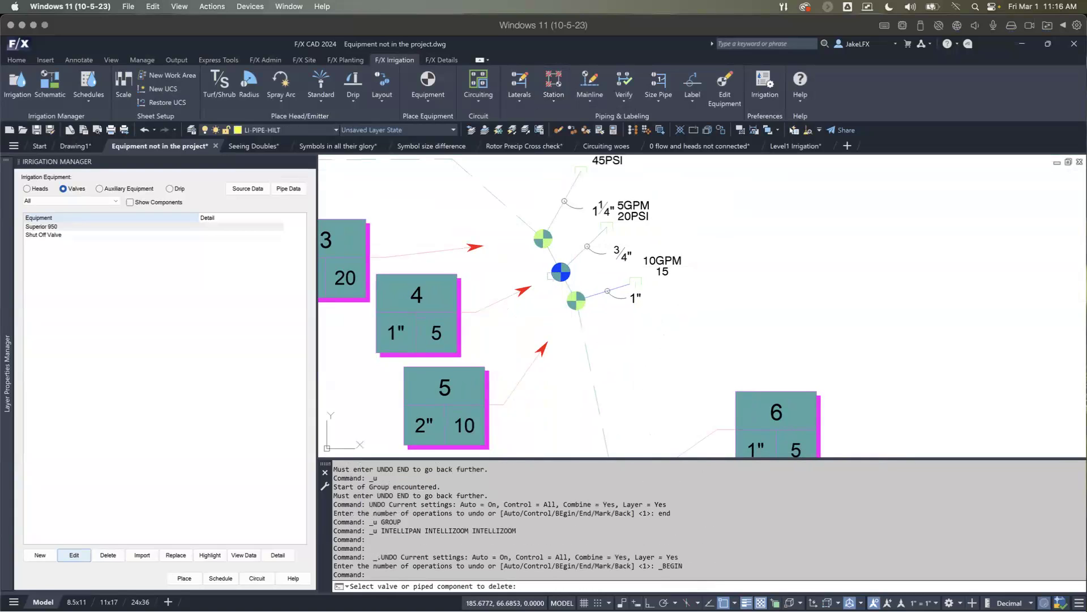
click(552, 275)
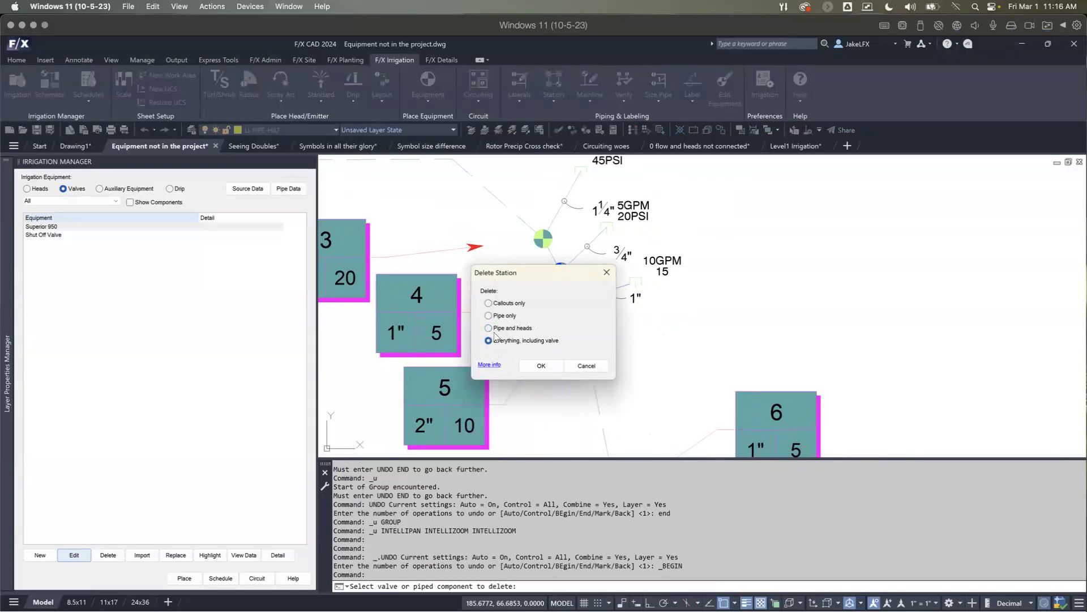
click(541, 365)
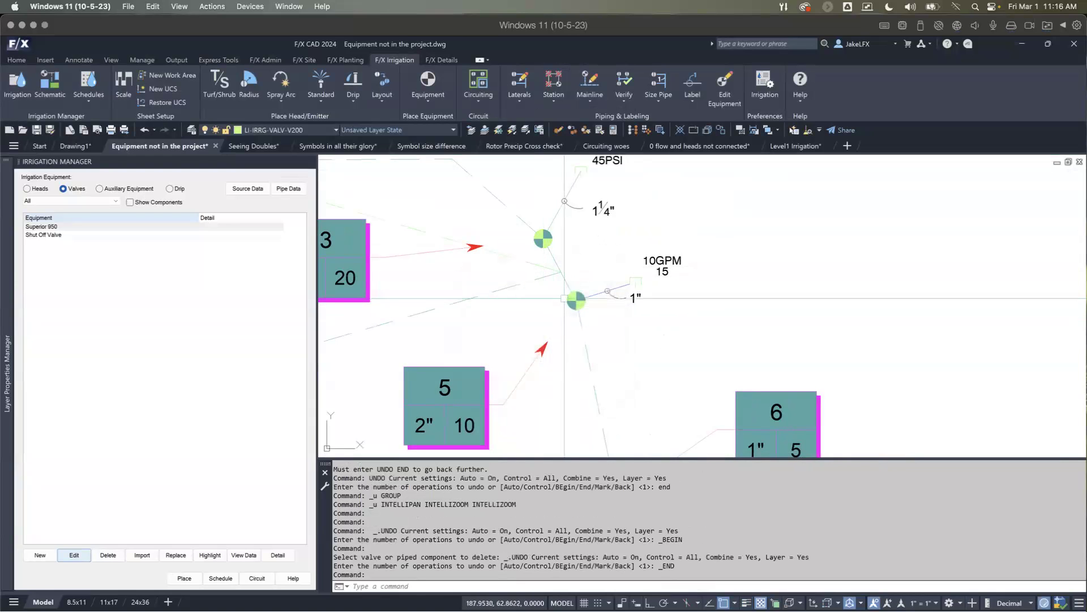
Step: Examine the mainline pipe around the deleted callout 4 valve and its connections to the neighbouring valves
scroll(562, 289, down, 2)
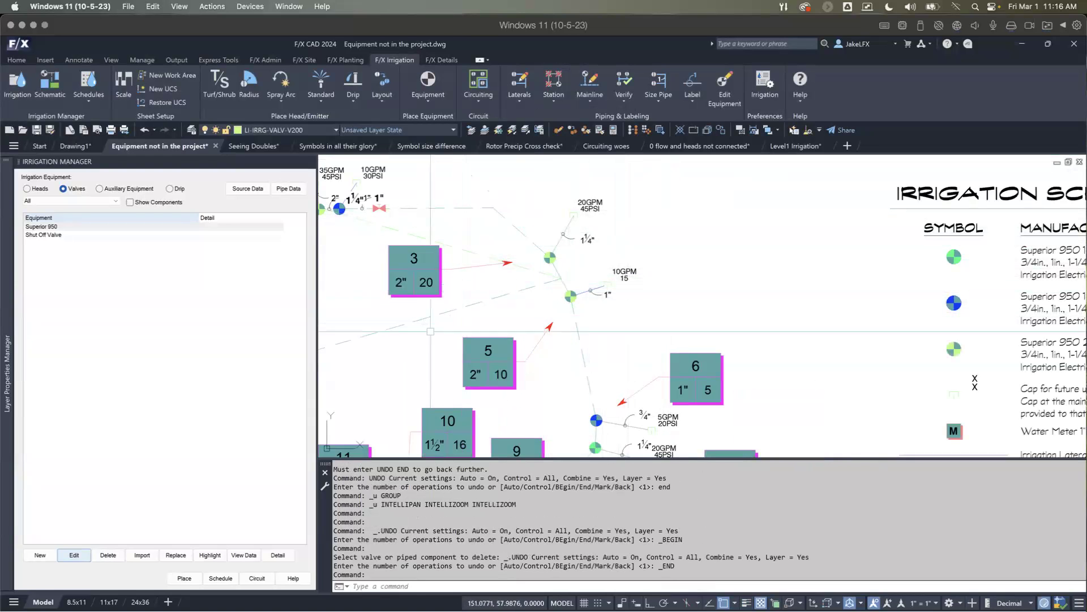
middle_drag(453, 319, 600, 329)
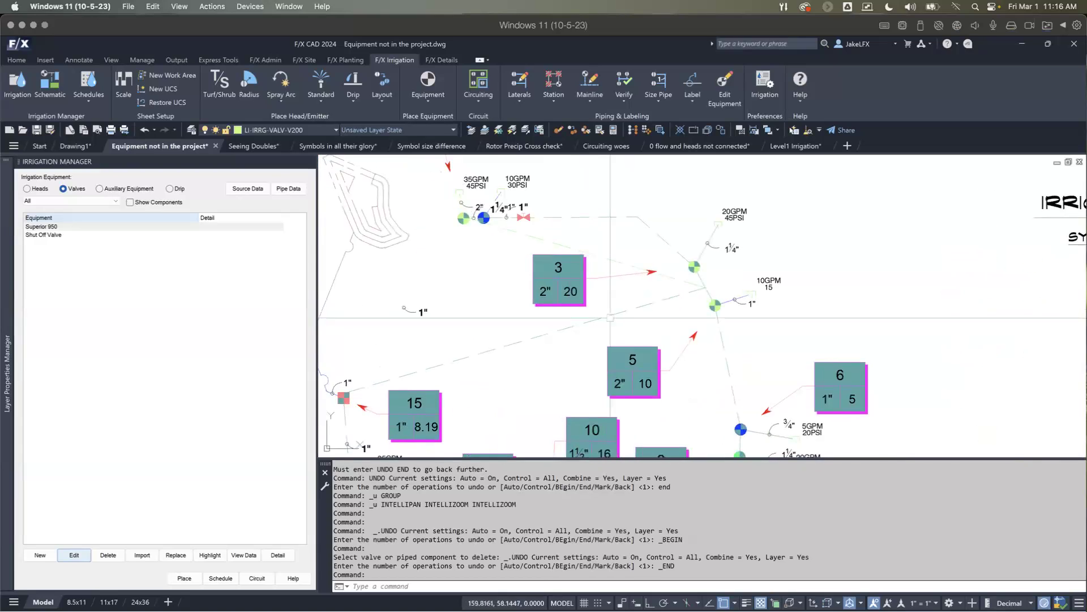
scroll(622, 317, up, 2)
scroll(741, 286, up, 2)
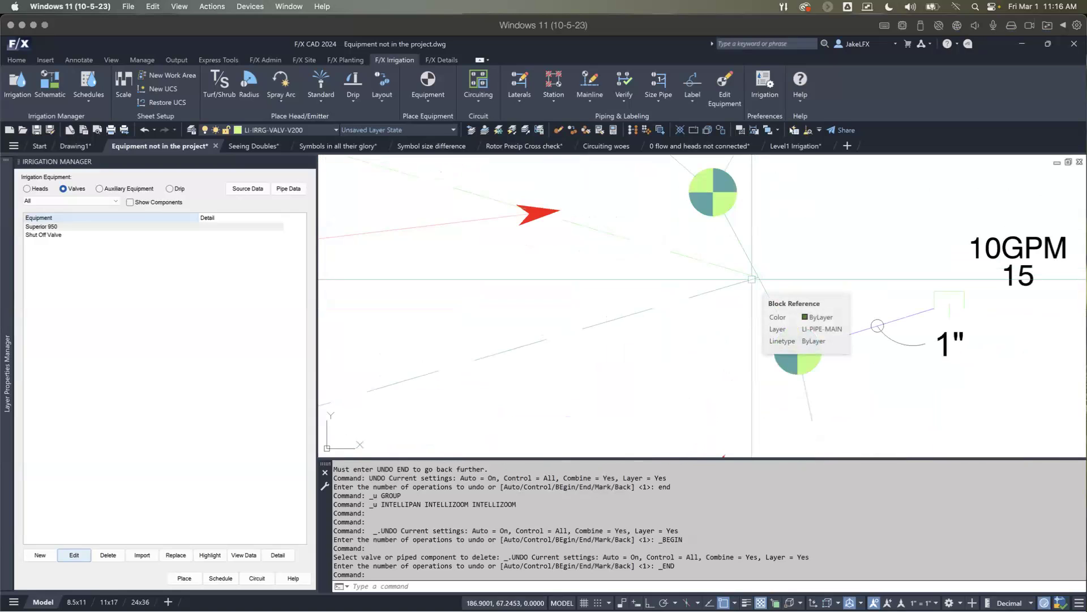
scroll(752, 279, down, 6)
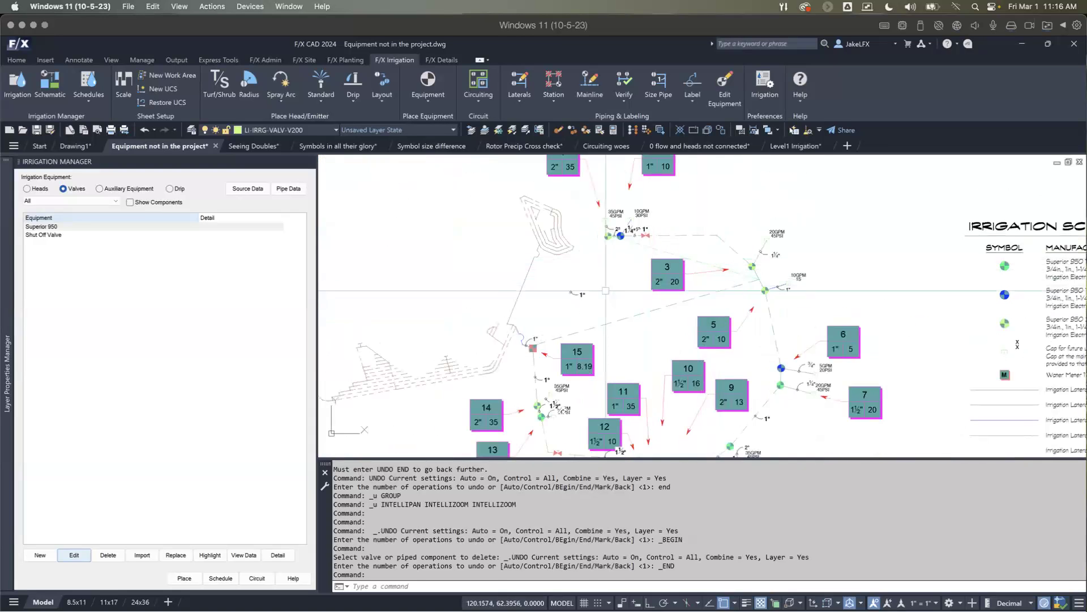
scroll(589, 248, up, 2)
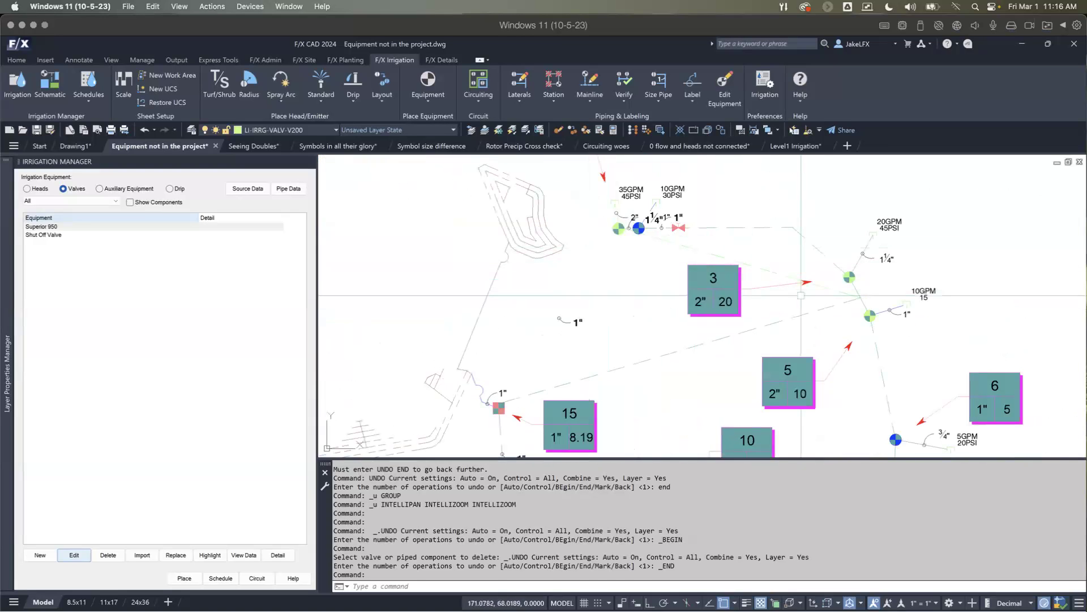
scroll(692, 266, down, 2)
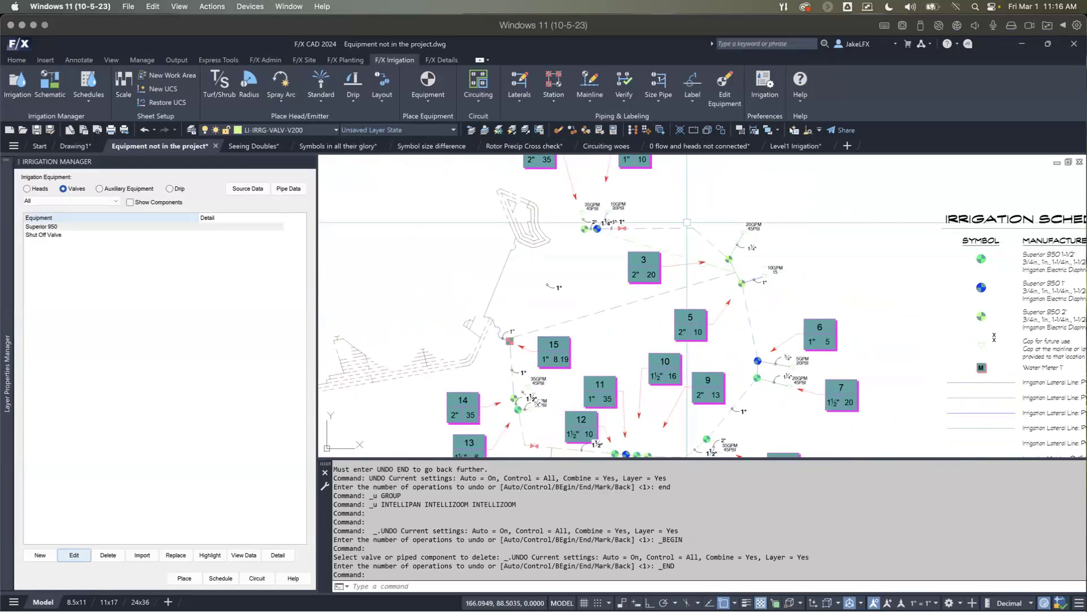
scroll(704, 264, up, 2)
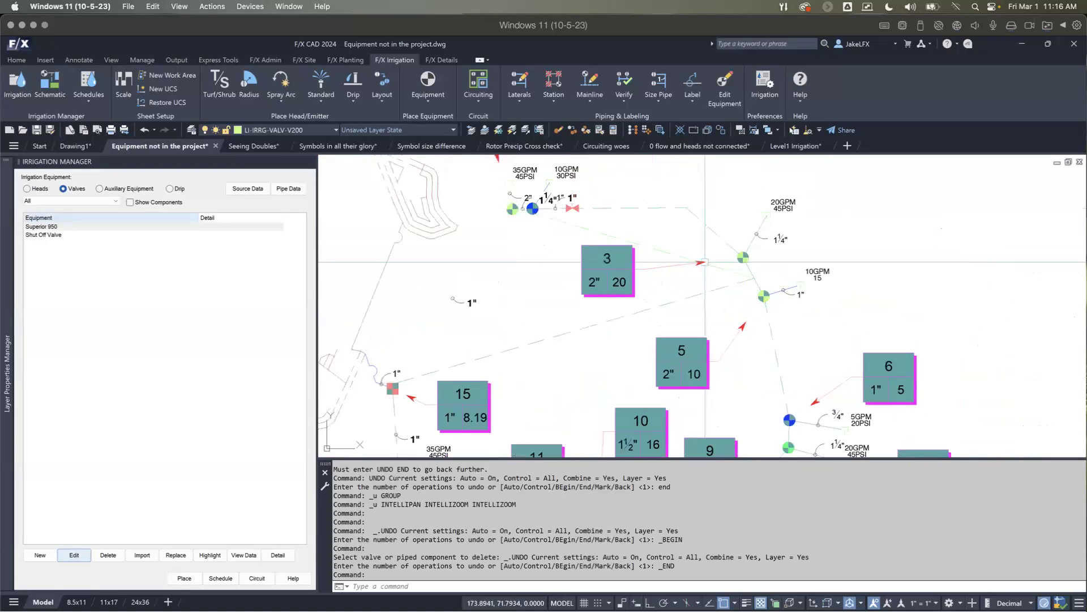
Step: Copy the green valve at callout 3 into the empty area near the loose 1" pipe label
middle_drag(712, 245, 644, 265)
scroll(645, 265, up, 2)
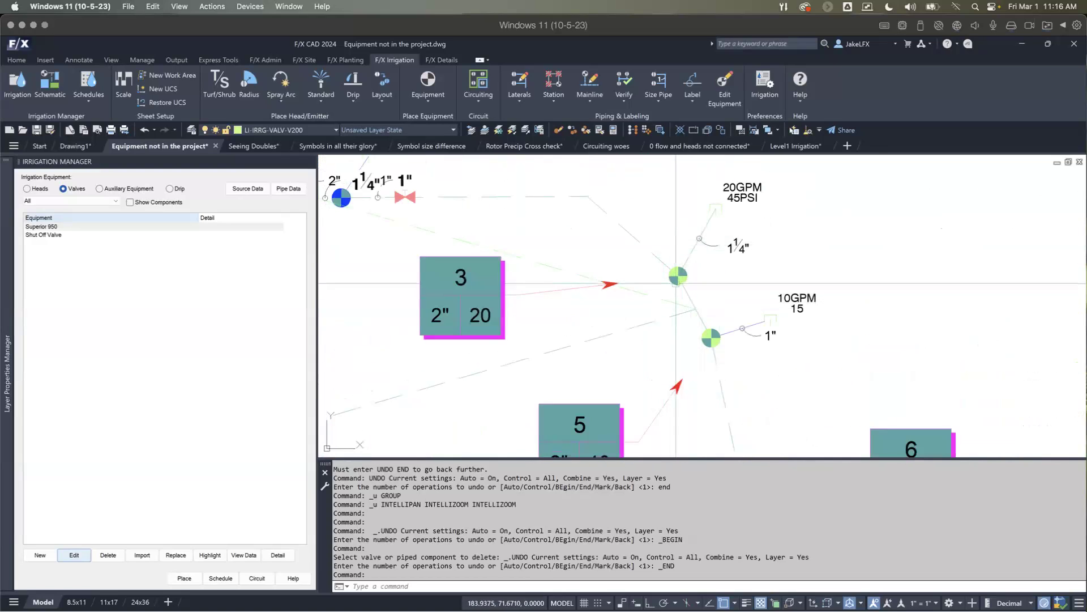
click(677, 276)
right_click(655, 291)
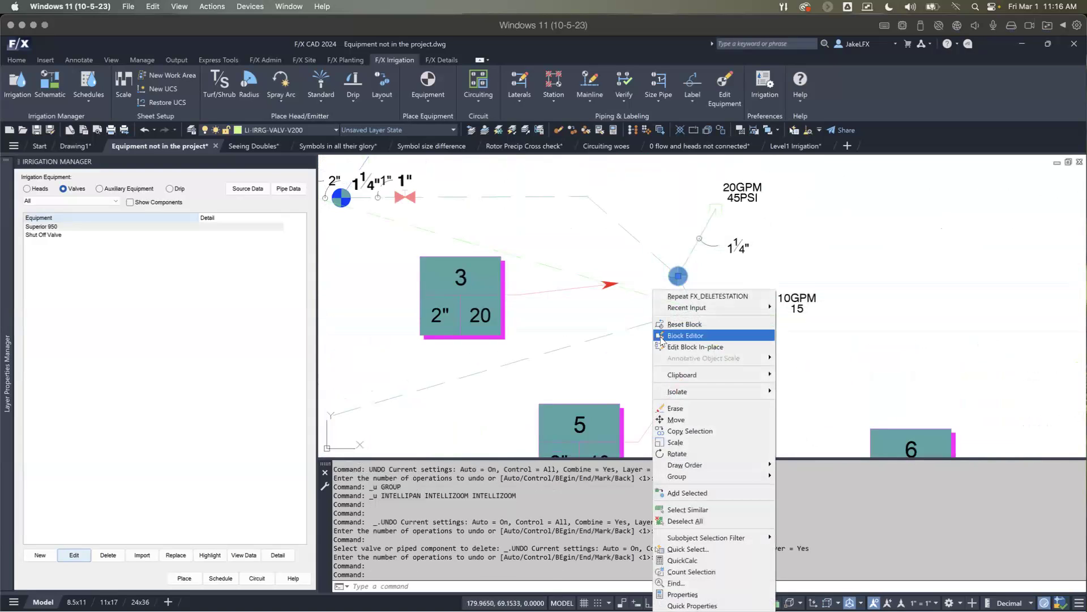
click(692, 433)
click(729, 285)
scroll(547, 326, down, 2)
middle_drag(519, 341, 654, 328)
scroll(521, 326, up, 2)
click(528, 302)
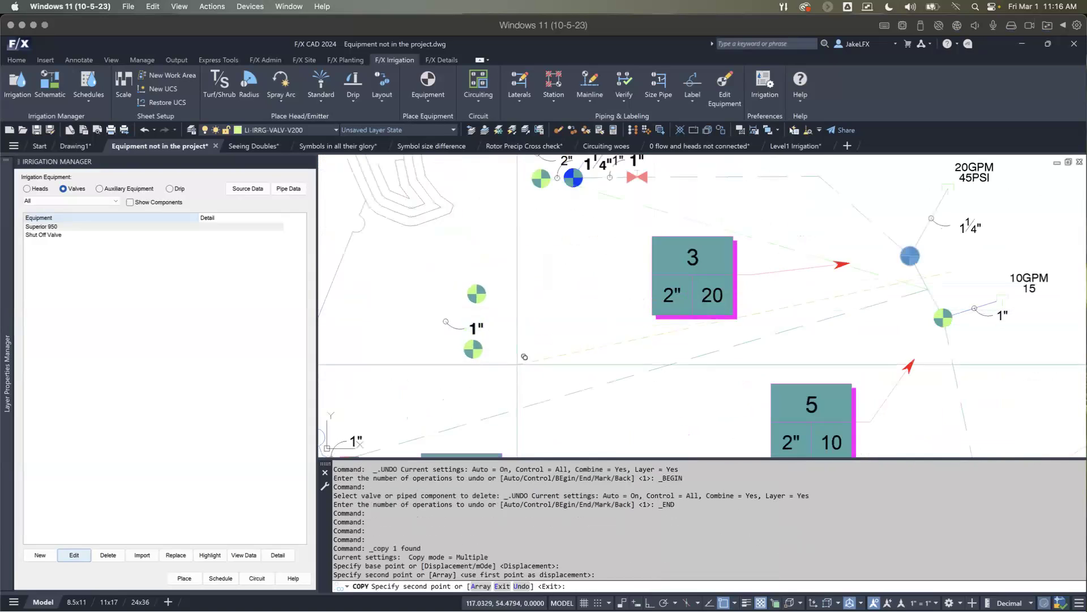
key(Return)
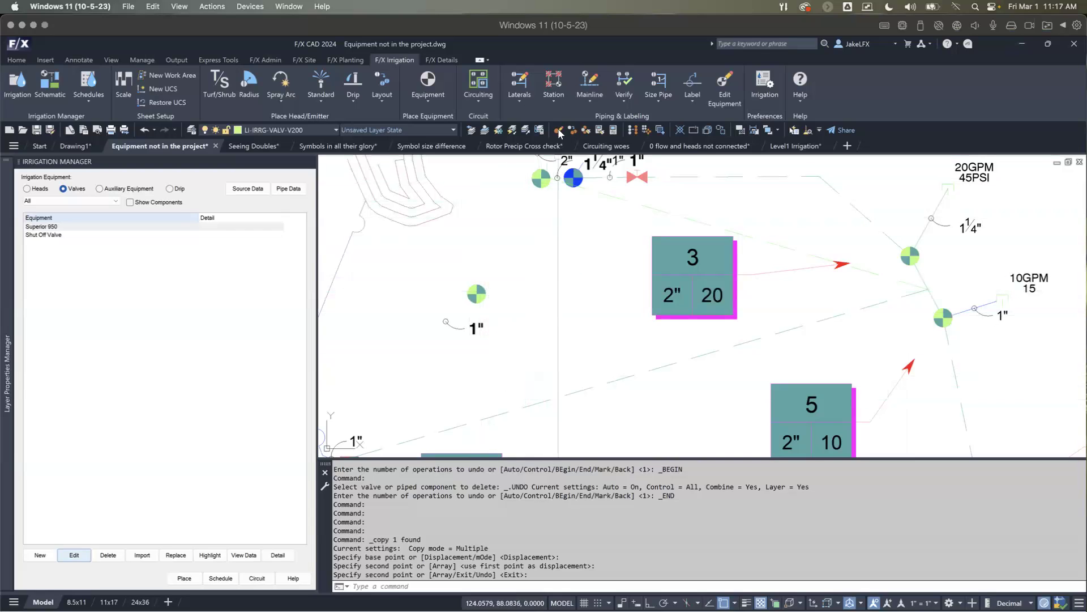
Step: Shift the green 35 GPM valve and the valves at callouts 3 and 5 slightly with Move Piped Equipment
click(558, 101)
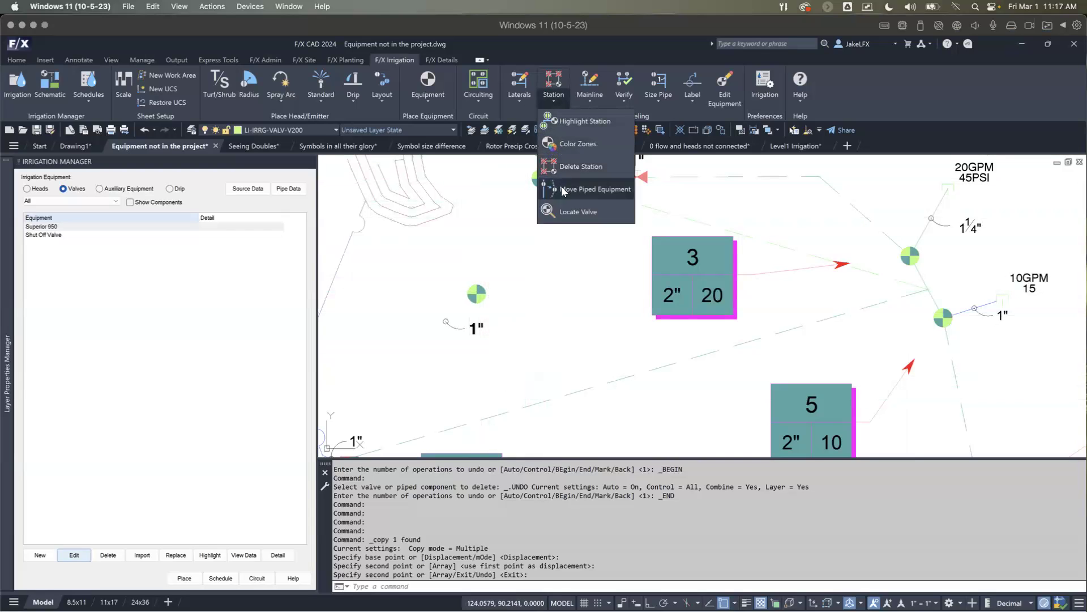
click(542, 188)
click(541, 178)
click(531, 185)
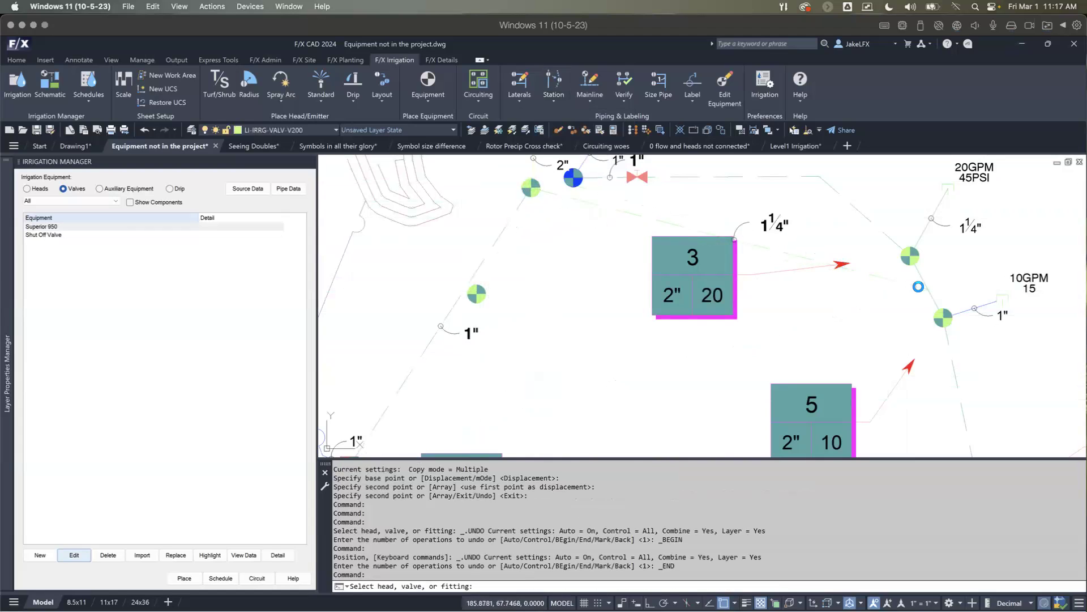
click(918, 261)
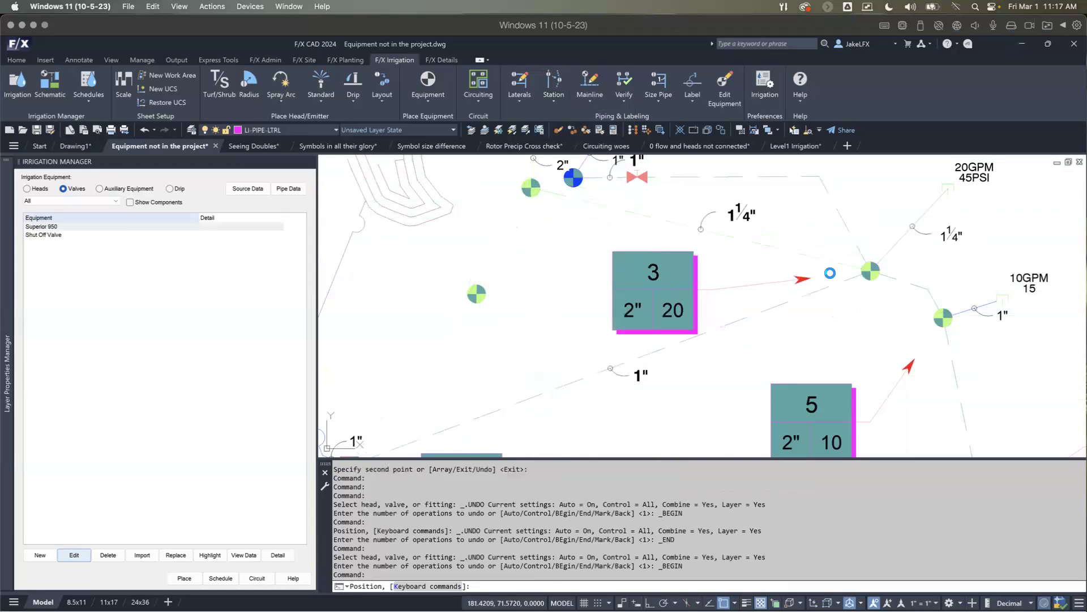
click(886, 253)
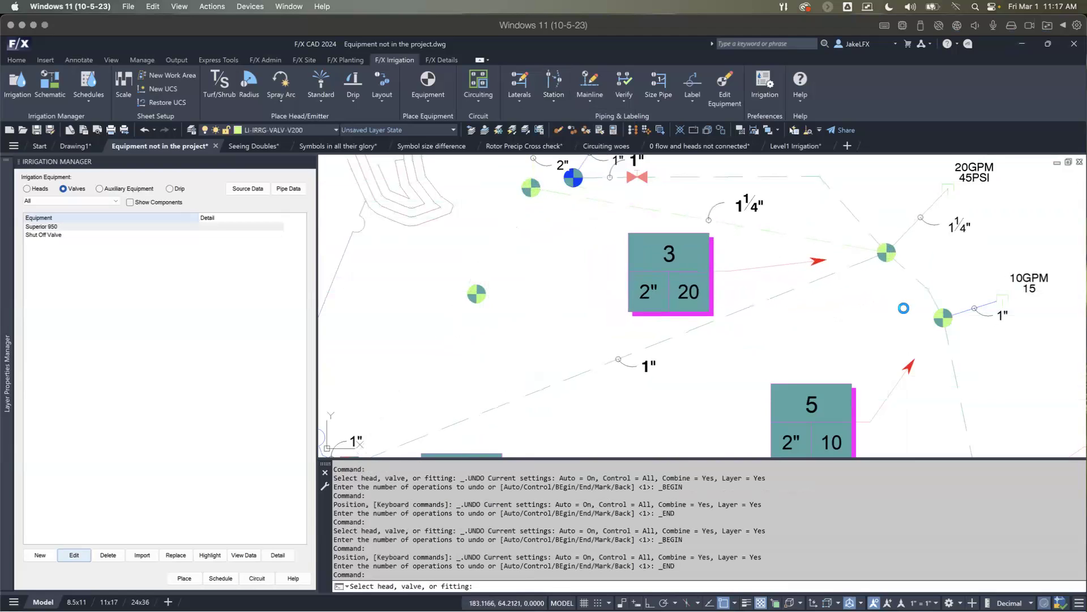
click(935, 322)
click(946, 329)
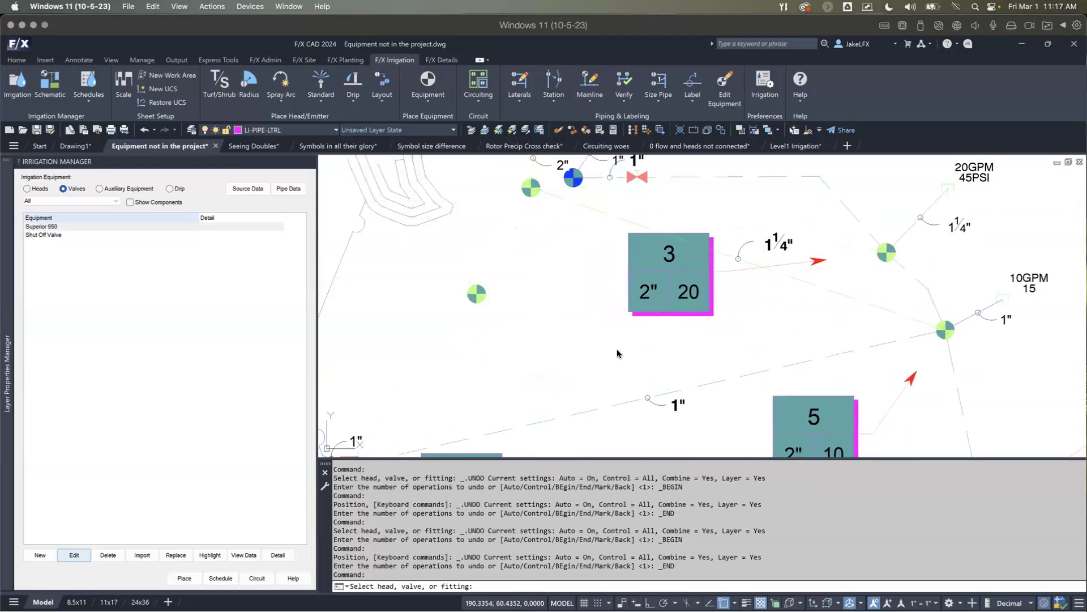
Step: Try to shift the copied valve slightly with Move Piped Equipment, and leave the tool
click(468, 301)
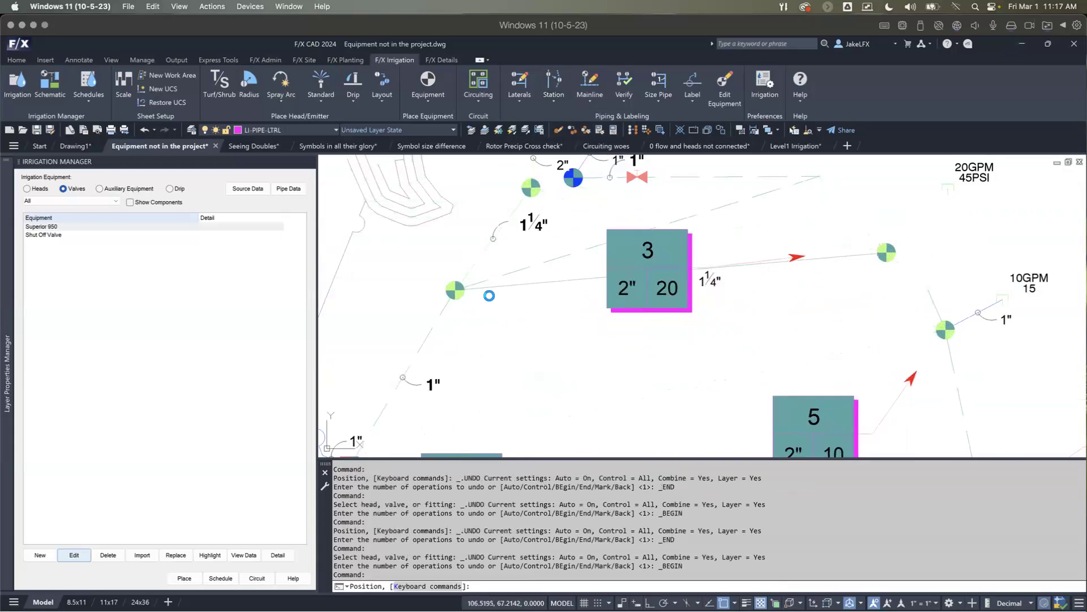
click(475, 304)
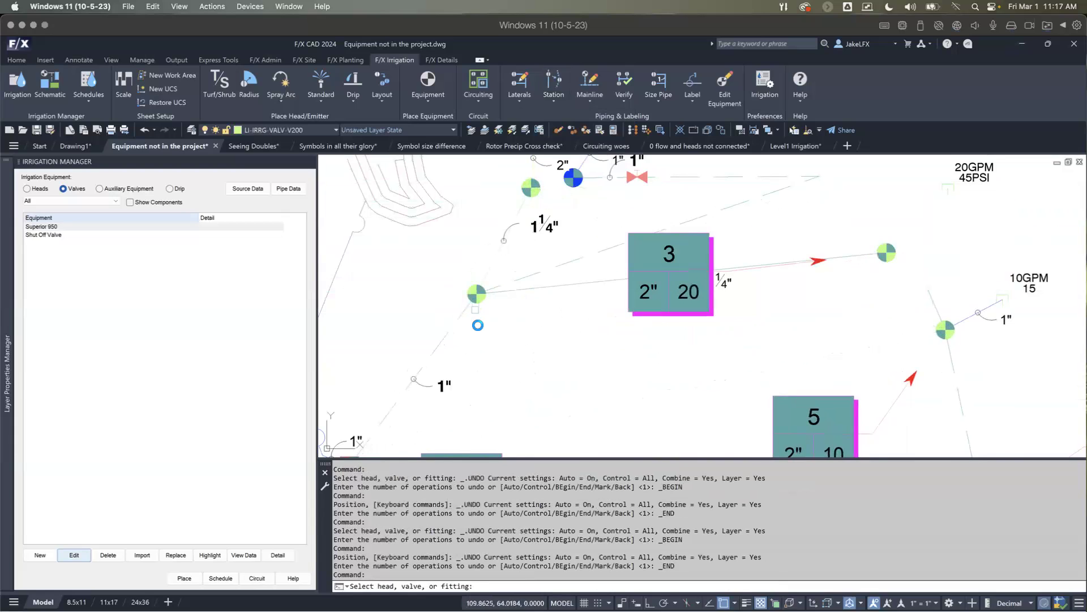
scroll(542, 303, down, 2)
scroll(542, 304, up, 2)
key(Escape)
key(Escape)
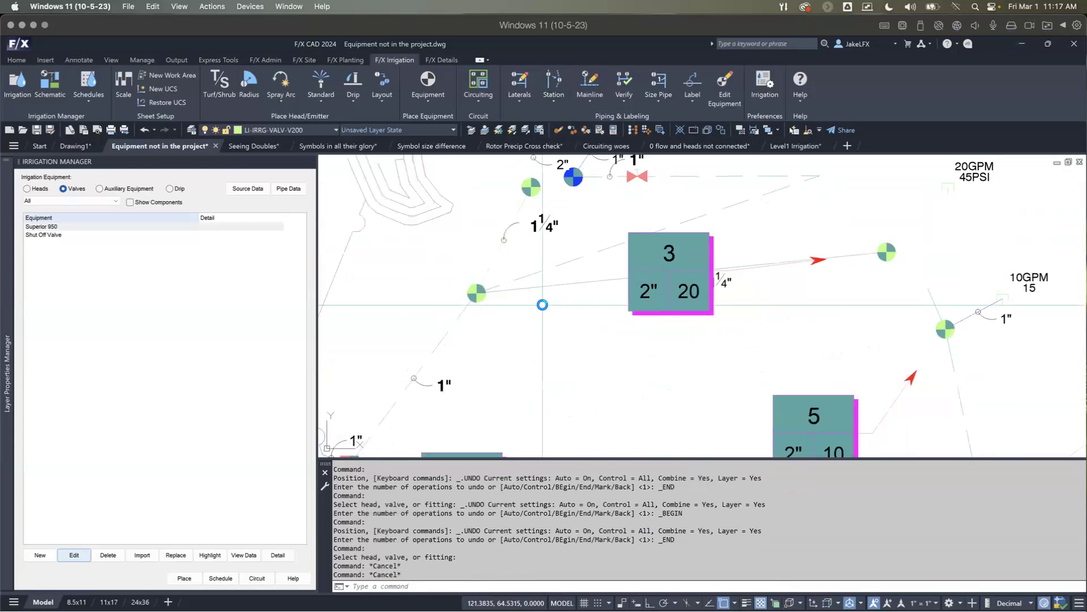
Step: Undo the piped equipment moves, the valve copy and the station deletion at callout 4
key(ctrl+z)
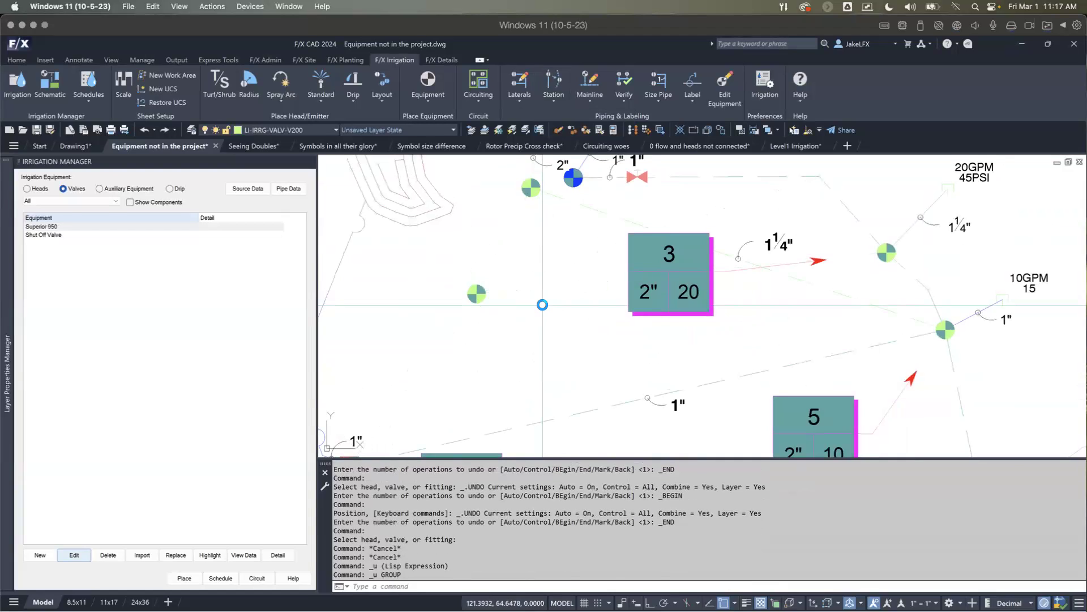
key(ctrl+z)
key(ctrl+z)
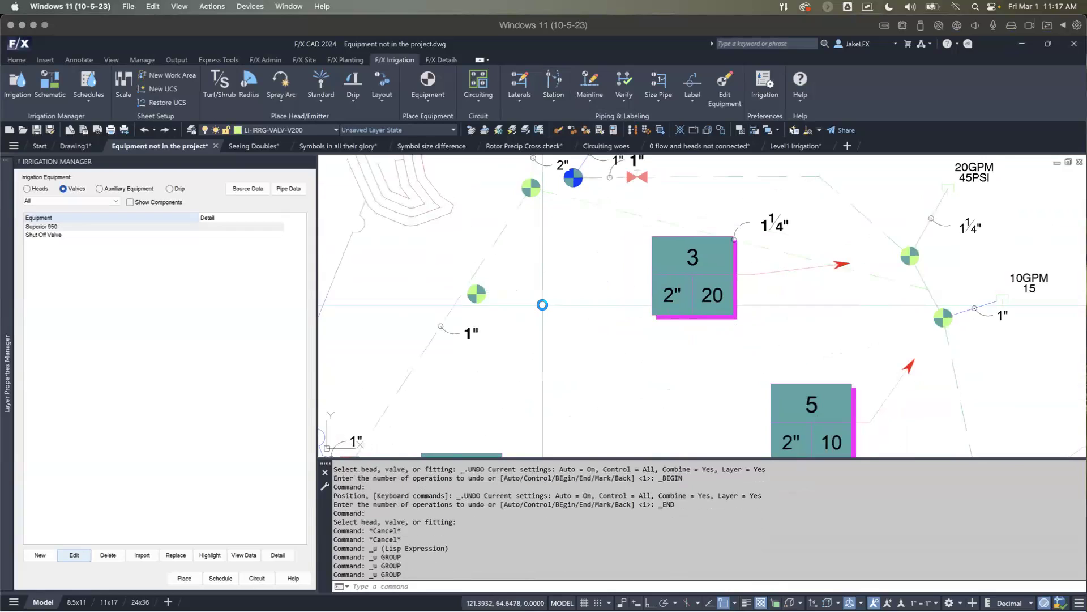
key(ctrl+z)
key(ctrl+z)
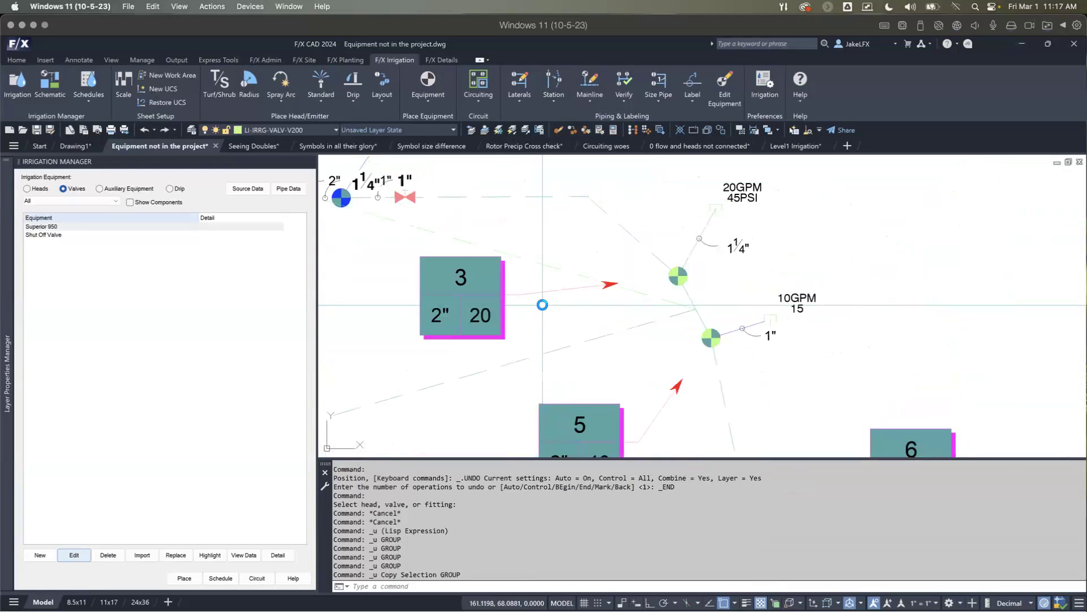
key(ctrl+z)
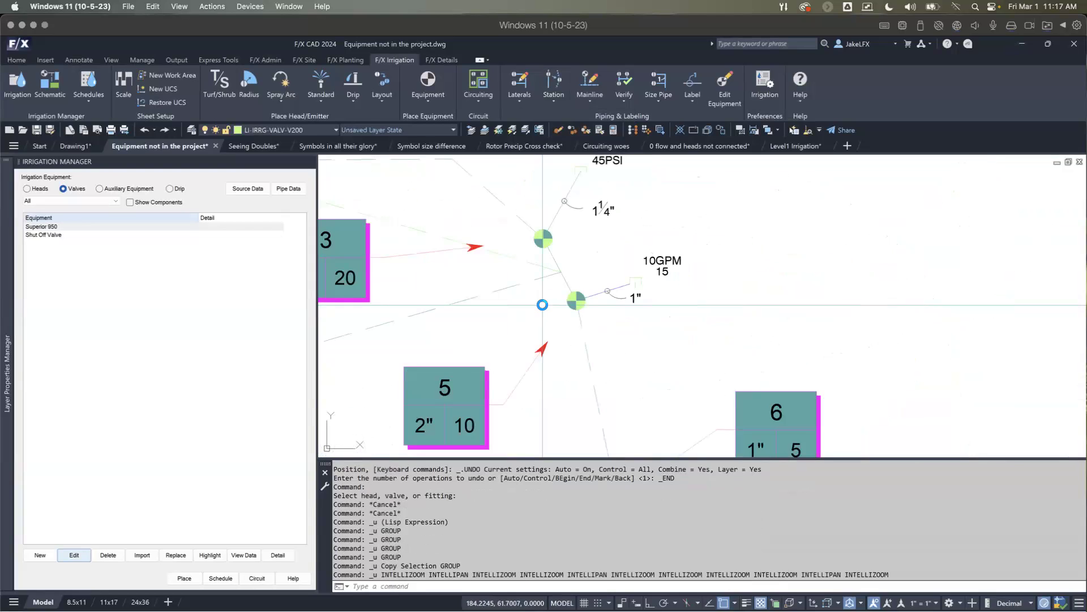
key(ctrl+z)
Step: Delete the mainline loop with Delete Station, using the Pipe only option so the valves and callouts are kept
scroll(542, 304, down, 3)
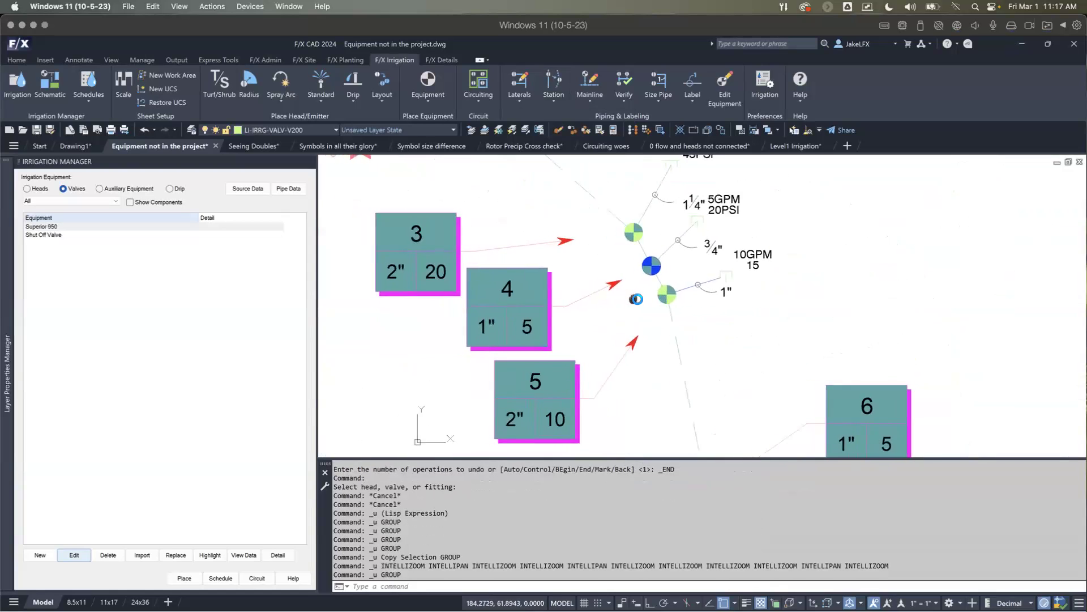
middle_drag(557, 246, 627, 234)
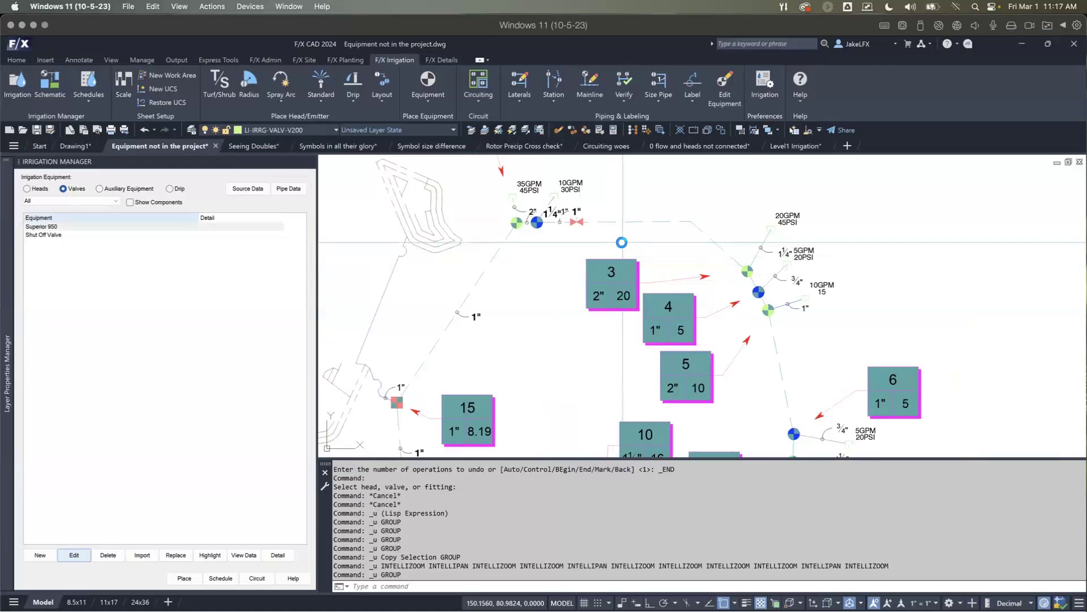
scroll(620, 240, down, 3)
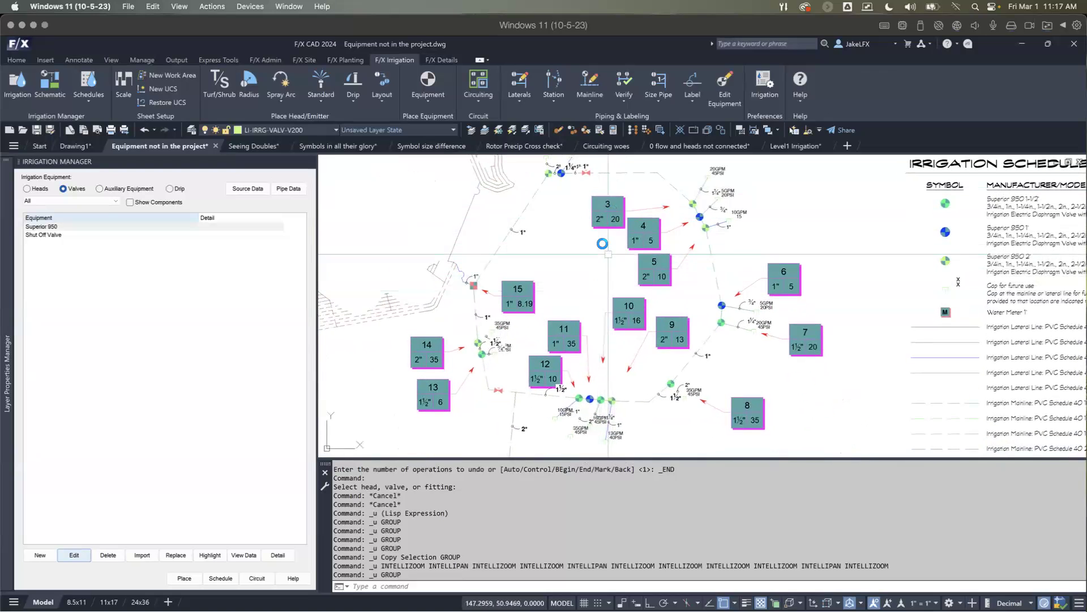
click(555, 96)
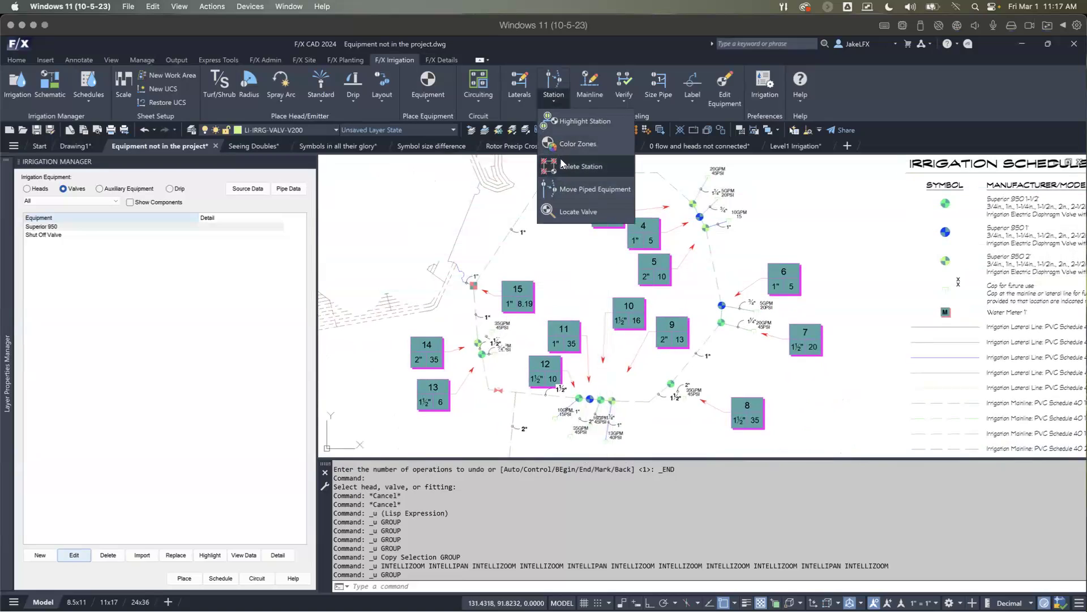
click(565, 166)
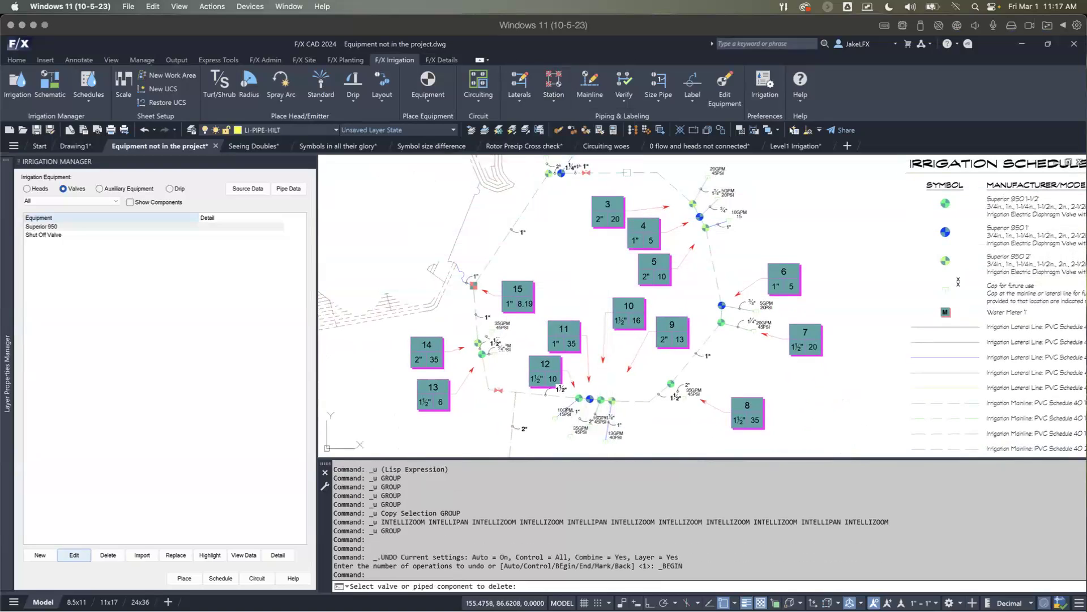
click(615, 231)
click(489, 316)
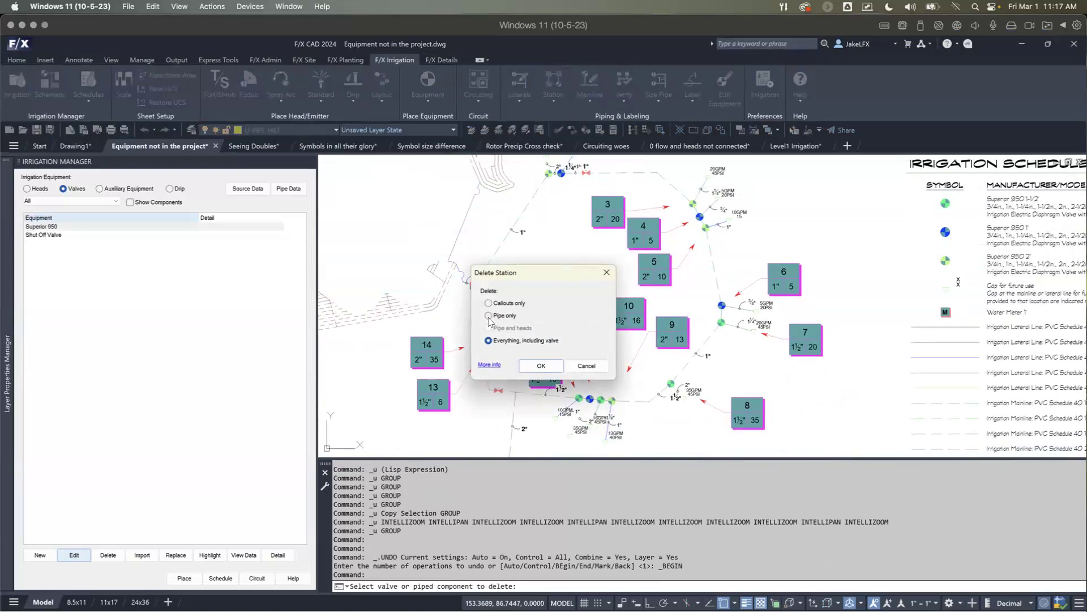
click(535, 366)
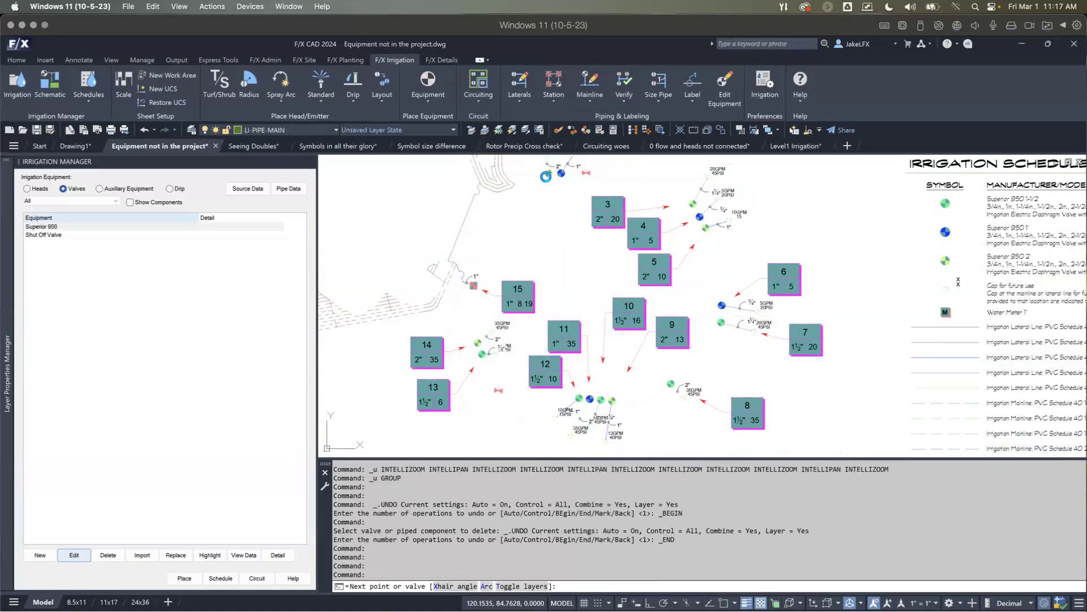
Step: Draw mainline pipe from the valve at callout 1 through the equipment at callouts 15, 14 and 13 to the adjacent shut-off valve
click(531, 221)
scroll(480, 278, up, 2)
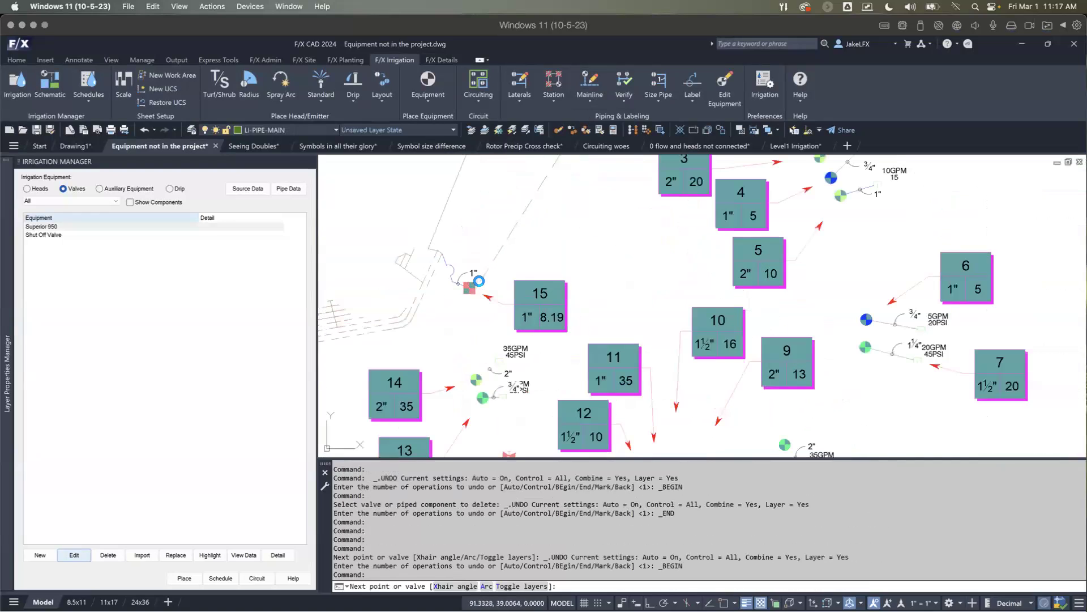
click(470, 306)
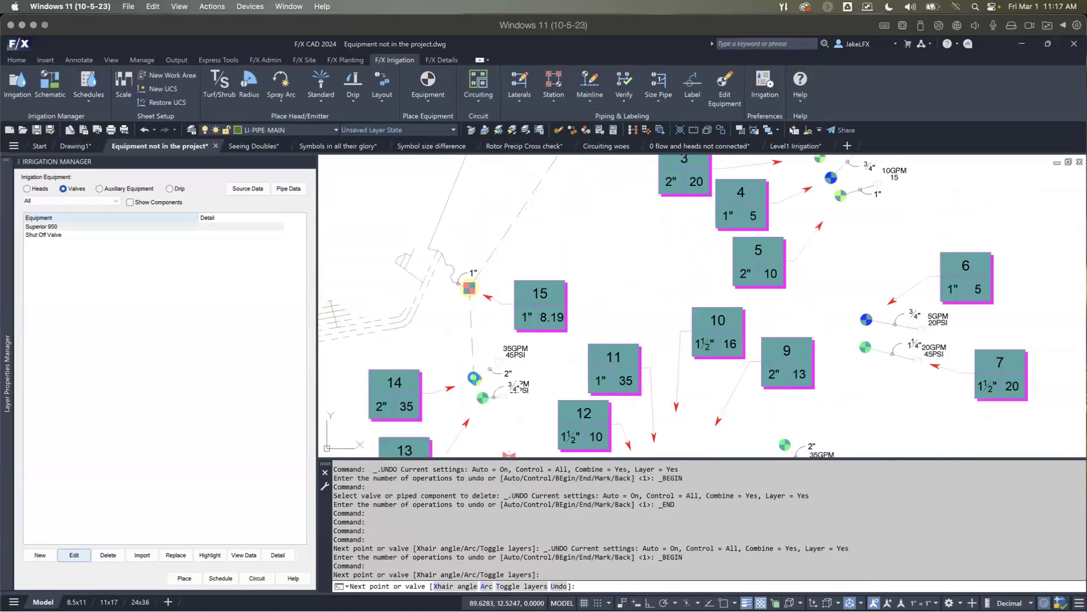
click(474, 378)
click(481, 399)
middle_drag(493, 422, 496, 277)
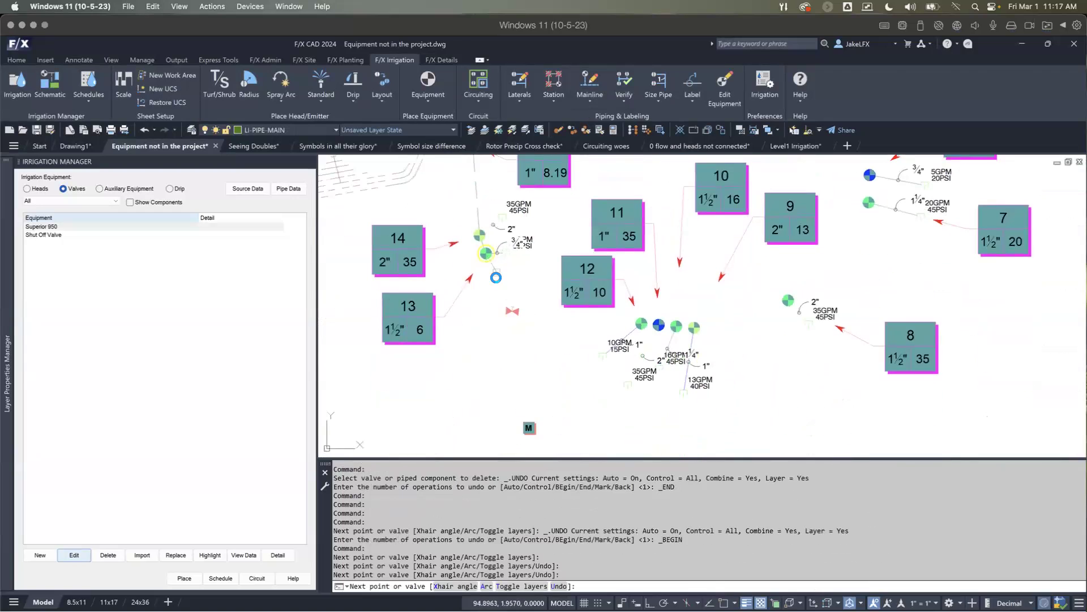
click(512, 310)
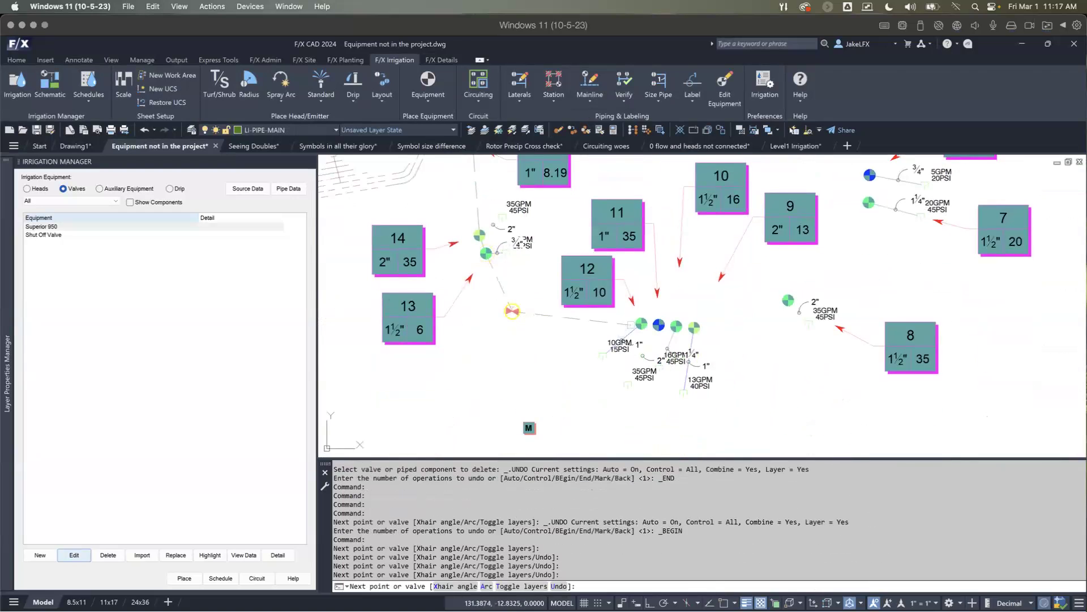
Step: Continue the mainline from the shut-off valve through the four valves at callouts 12 to 9 and on to callout 8
click(641, 324)
click(658, 325)
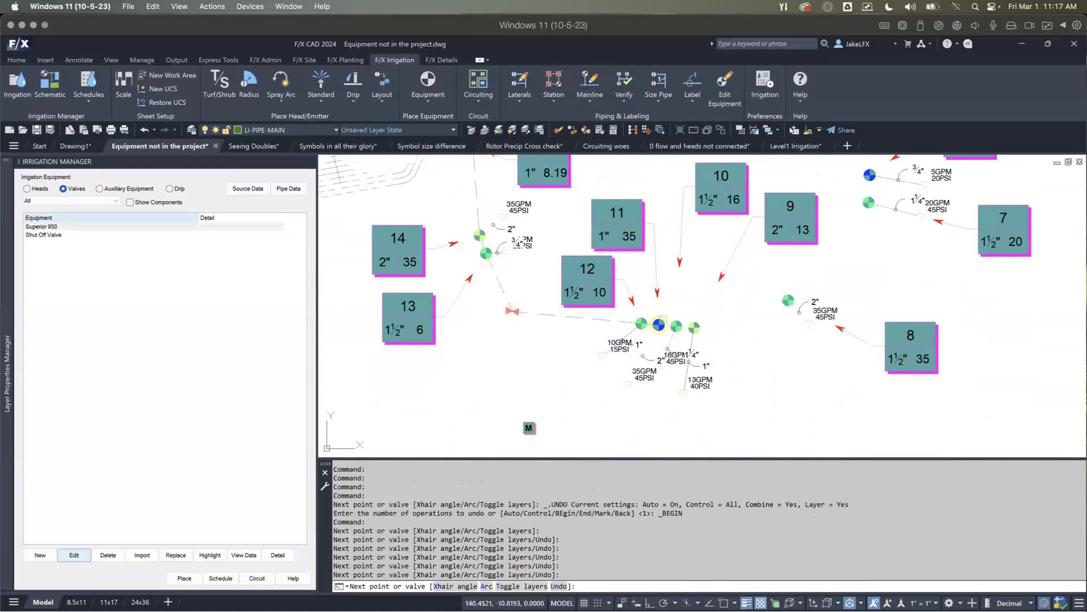
click(676, 325)
click(694, 327)
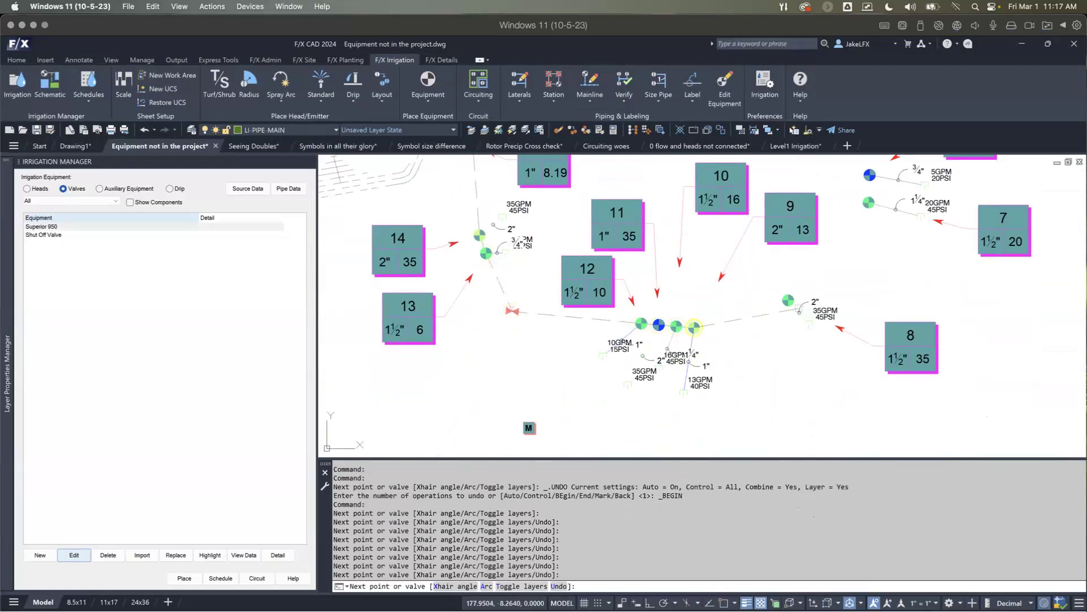
middle_drag(836, 246, 738, 353)
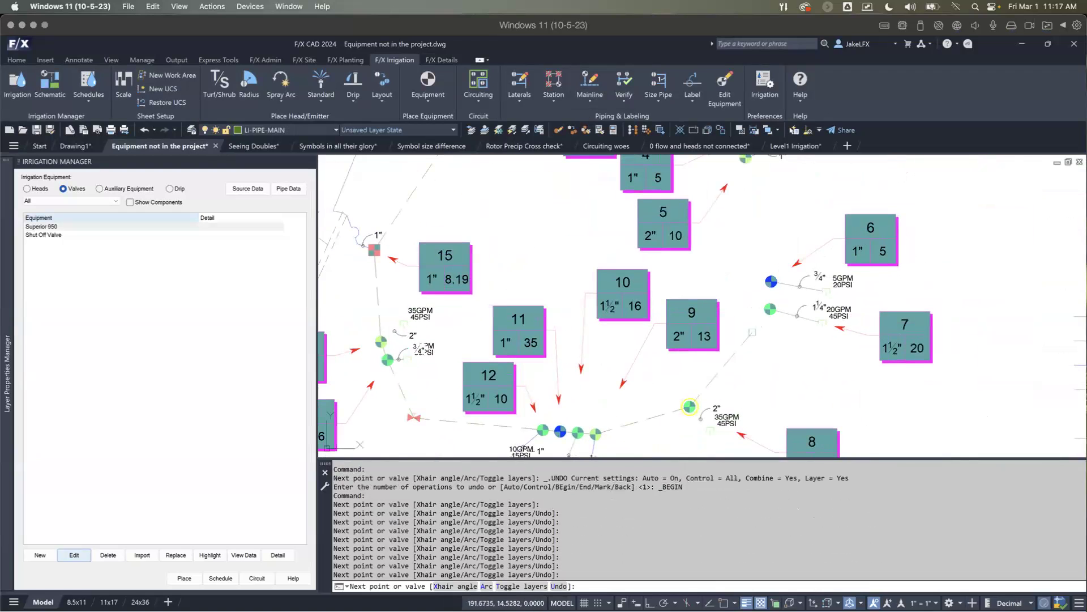
Step: Close the mainline loop through the valves at callouts 7 to 3, the second shut-off valve and the valves at callouts 2 and 1
click(763, 308)
click(766, 278)
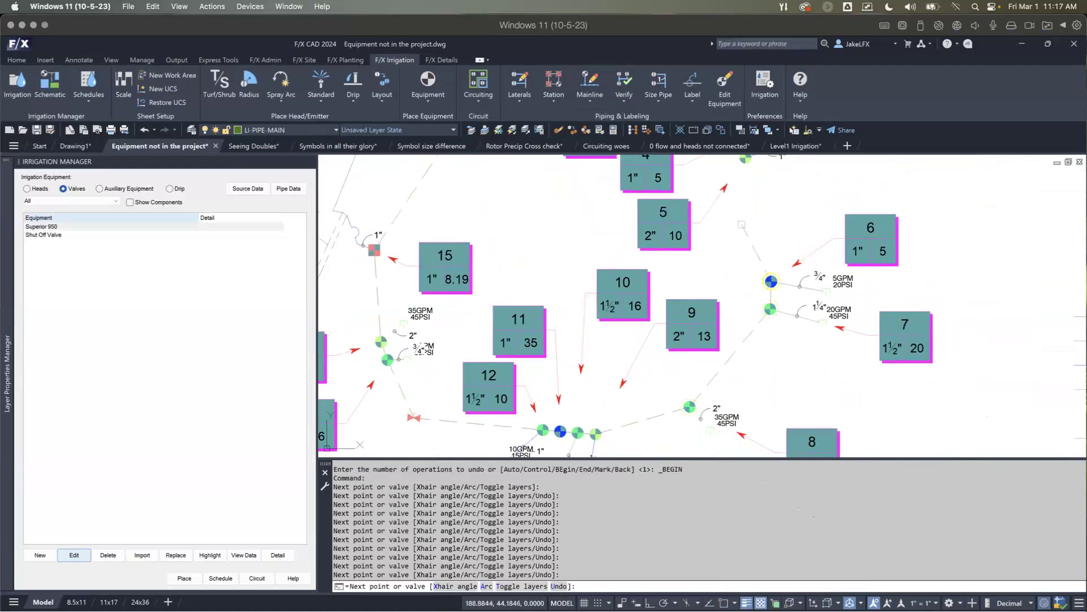
middle_drag(750, 205, 734, 281)
click(721, 216)
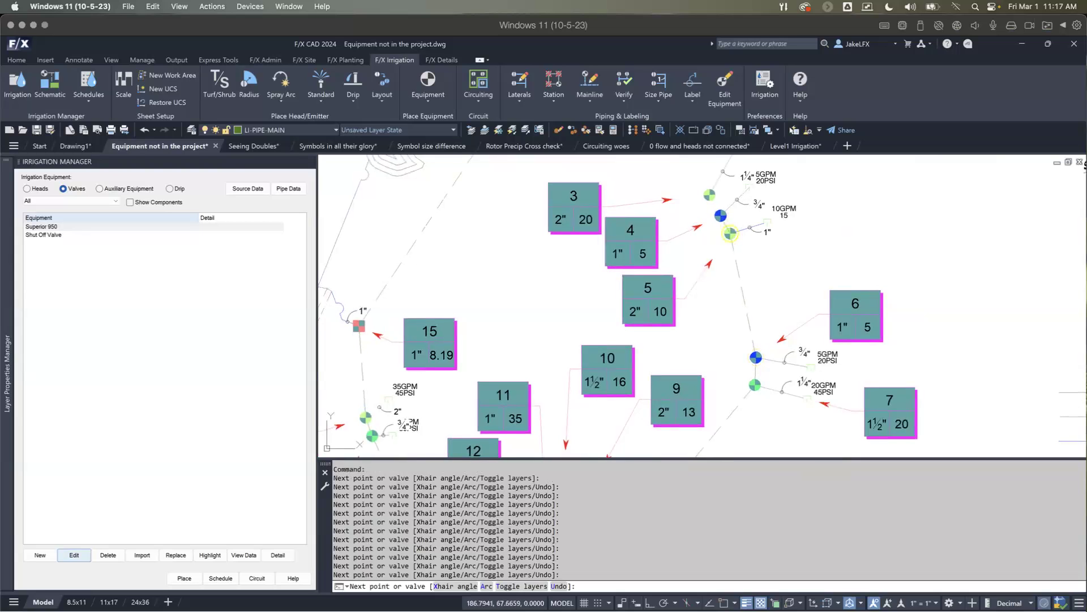
click(704, 196)
middle_drag(679, 181, 702, 332)
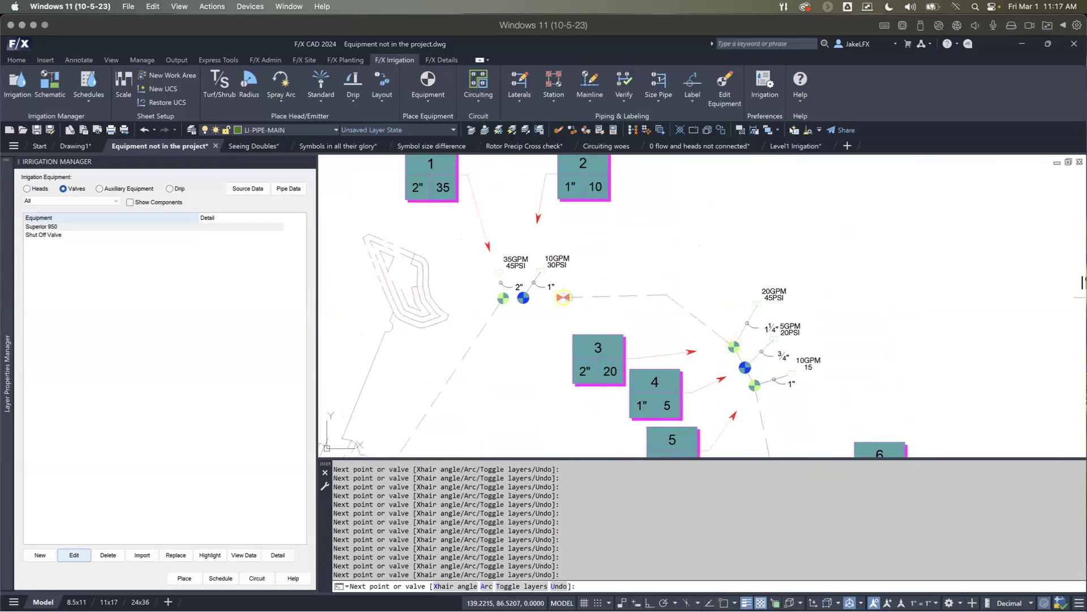
scroll(507, 306, up, 4)
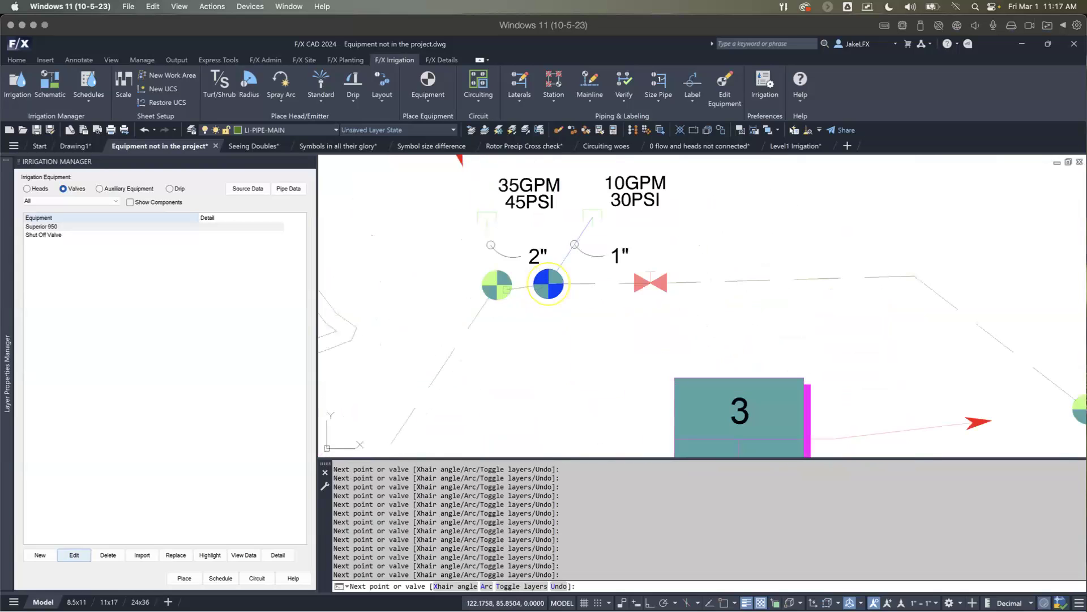
key(Escape)
Step: Draw a mainline branch from the pipe just beside the shut-off valve near callout 13 down to the water meter
scroll(508, 304, down, 4)
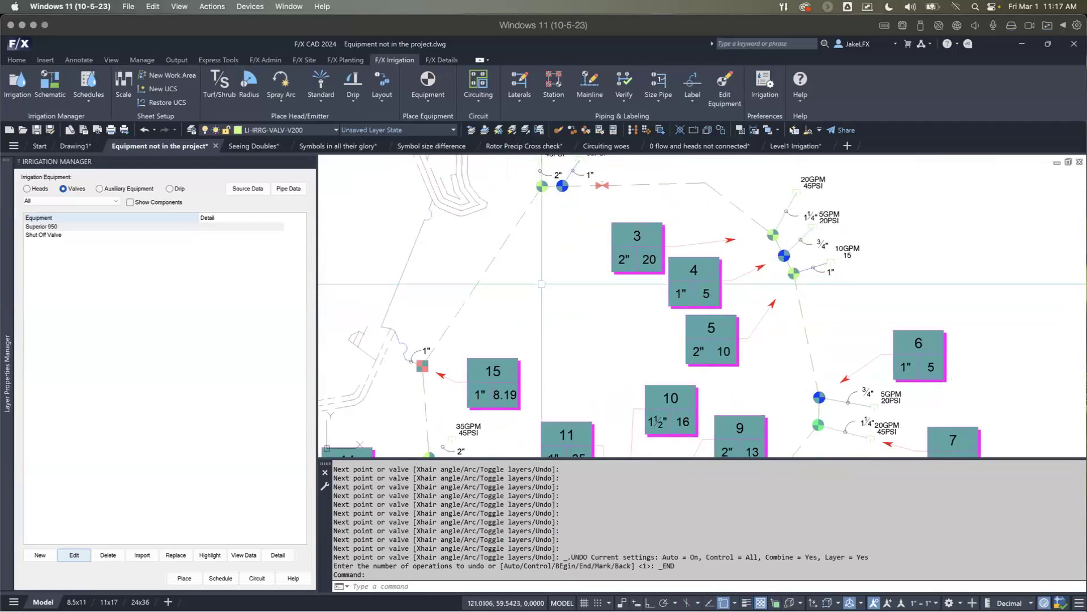
scroll(531, 297, down, 3)
scroll(531, 297, up, 2)
mouse_move(543, 329)
middle_down()
mouse_move(509, 290)
mouse_move(510, 300)
mouse_move(507, 273)
middle_up()
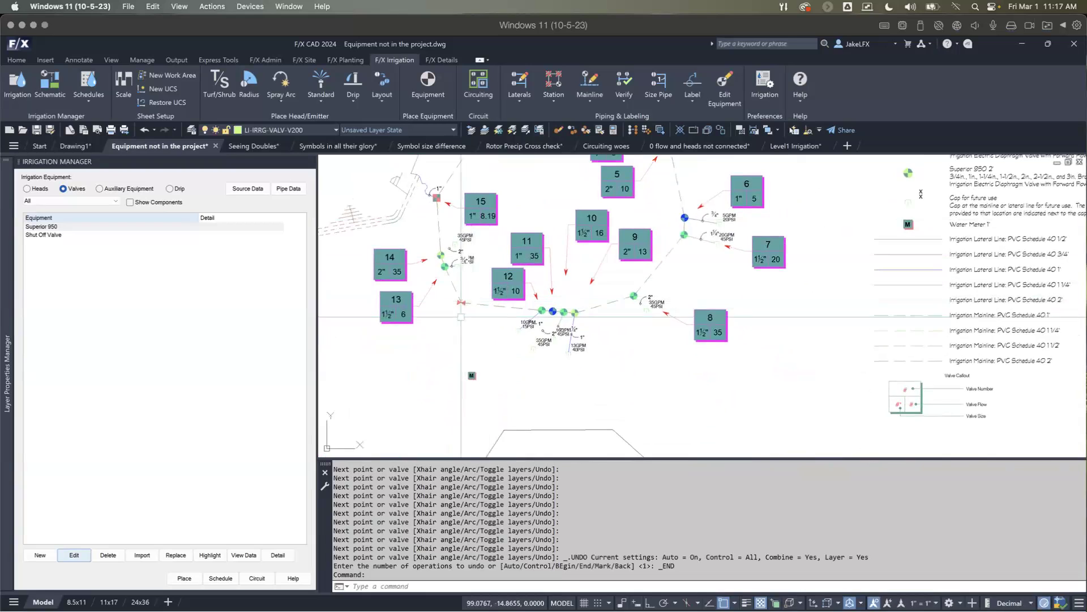
key(Return)
scroll(463, 304, up, 3)
scroll(458, 306, up, 2)
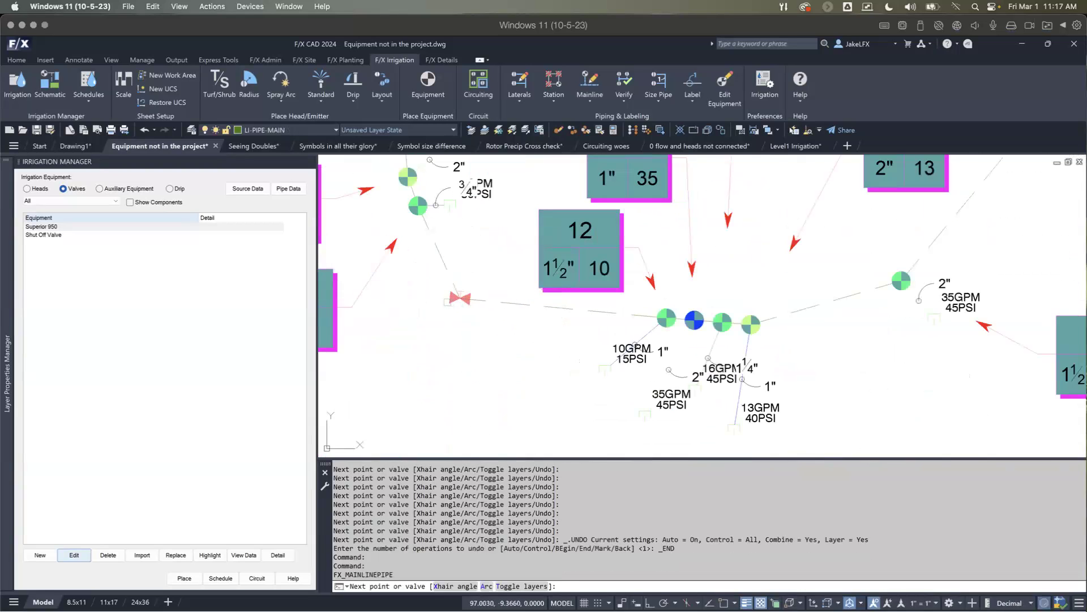
click(486, 309)
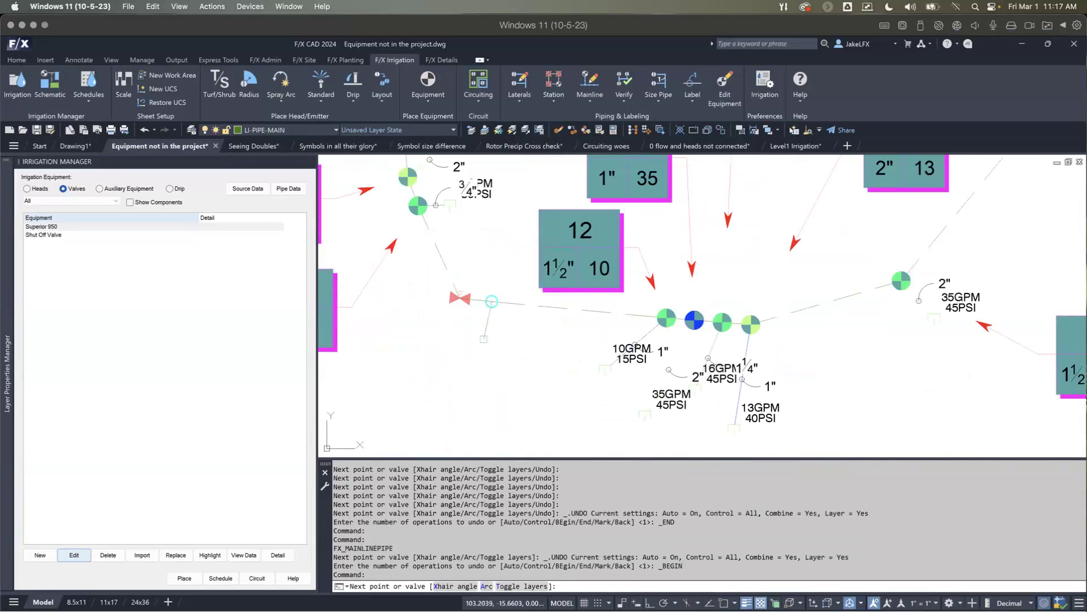
scroll(487, 317, down, 5)
scroll(488, 395, up, 2)
key(Return)
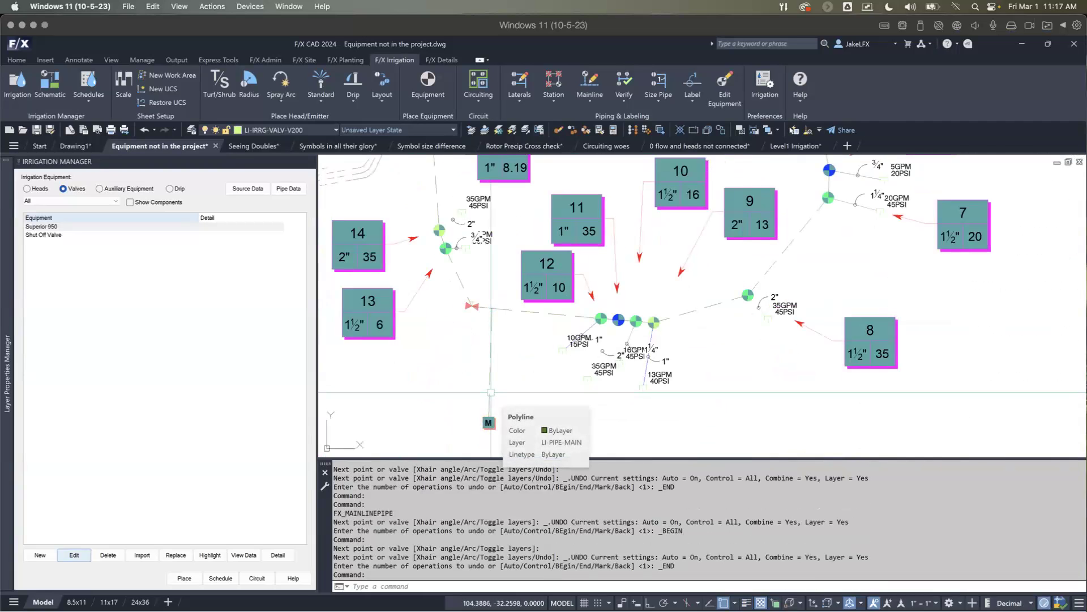
middle_drag(518, 316, 519, 370)
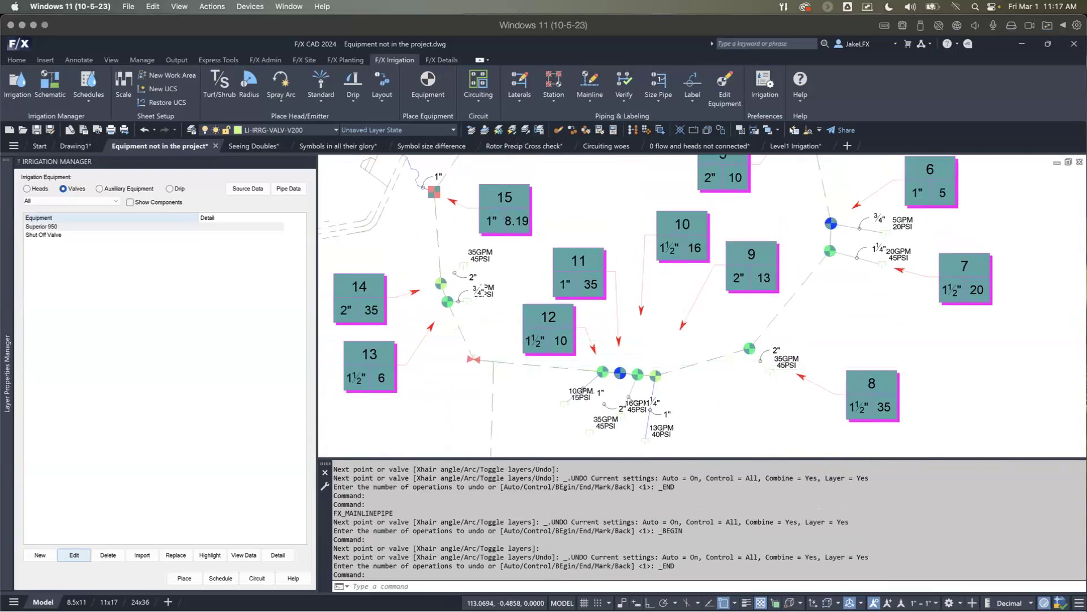
scroll(522, 327, down, 2)
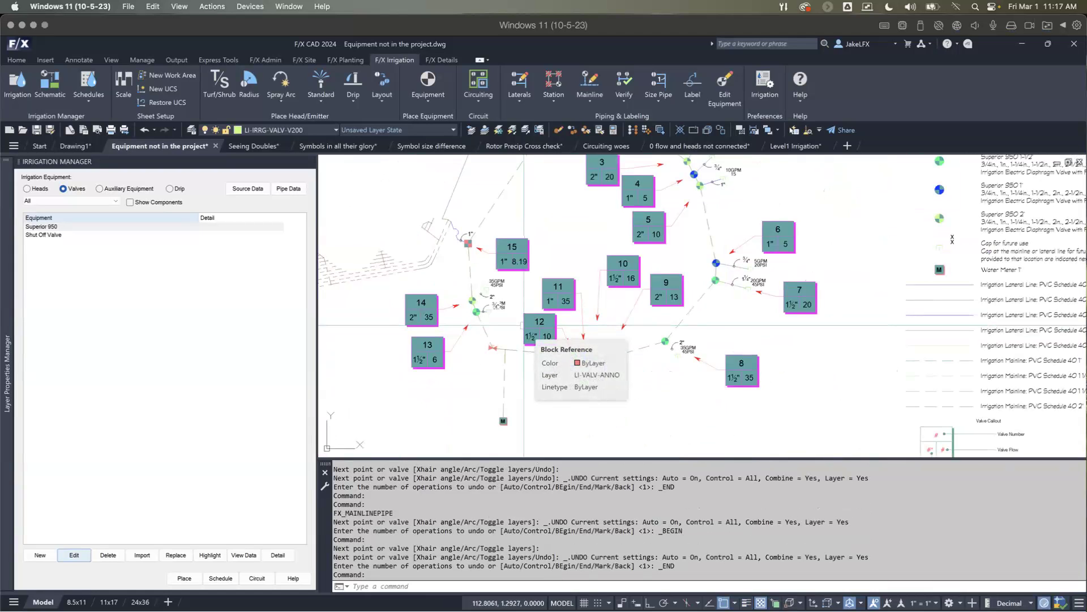
scroll(554, 297, down, 2)
middle_drag(568, 258, 551, 281)
scroll(559, 276, up, 2)
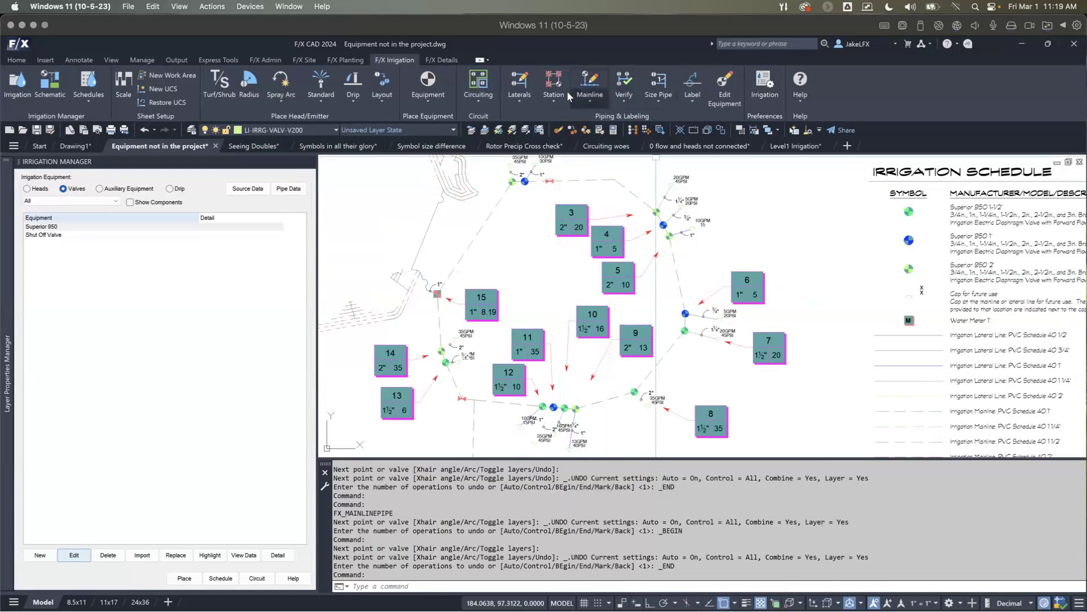
click(554, 85)
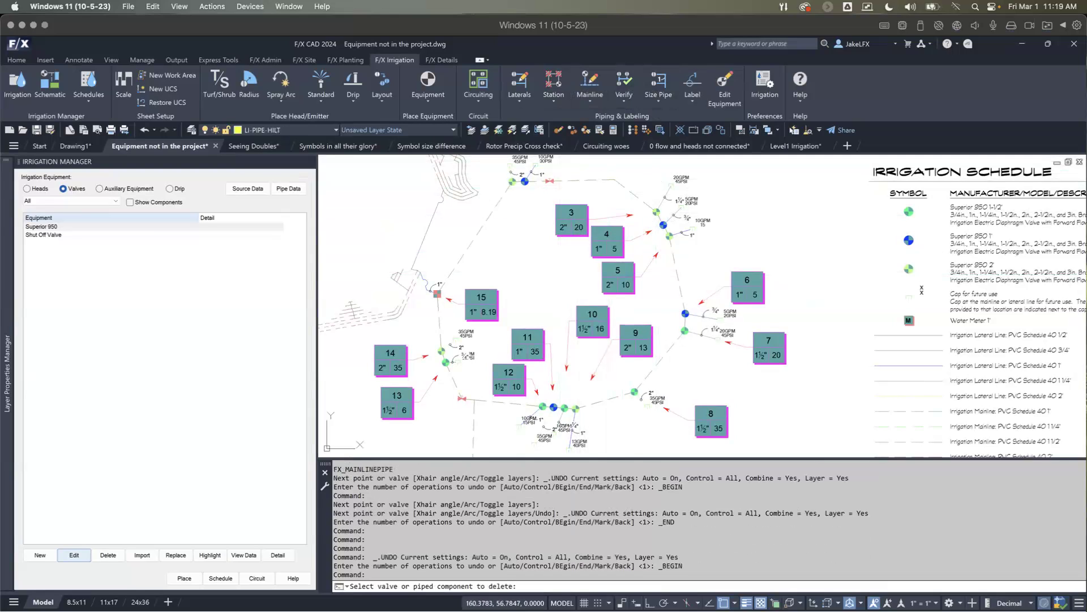
scroll(602, 248, up, 2)
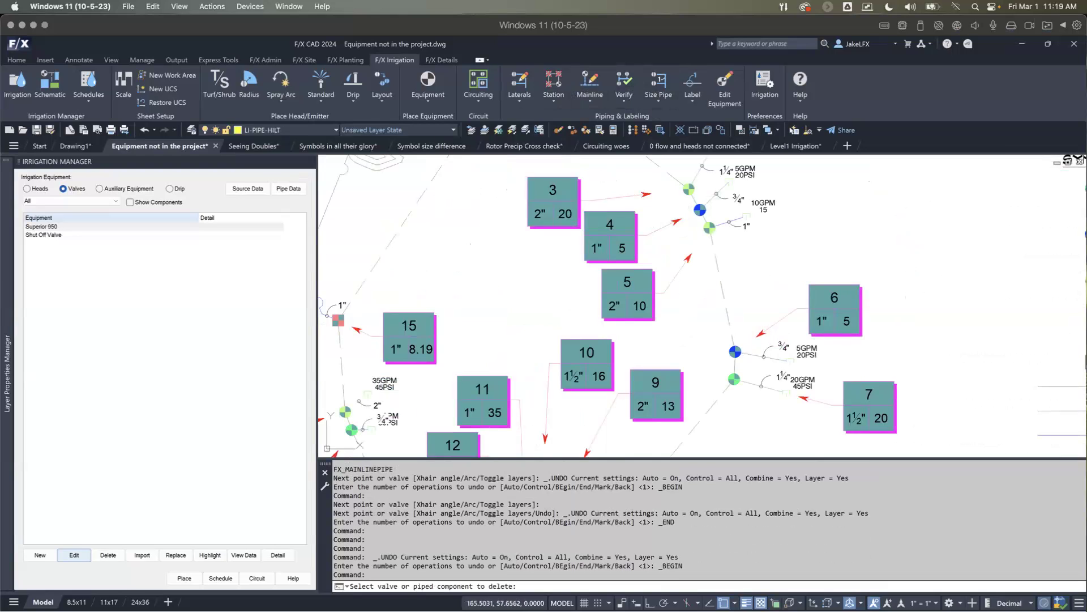
scroll(569, 304, up, 2)
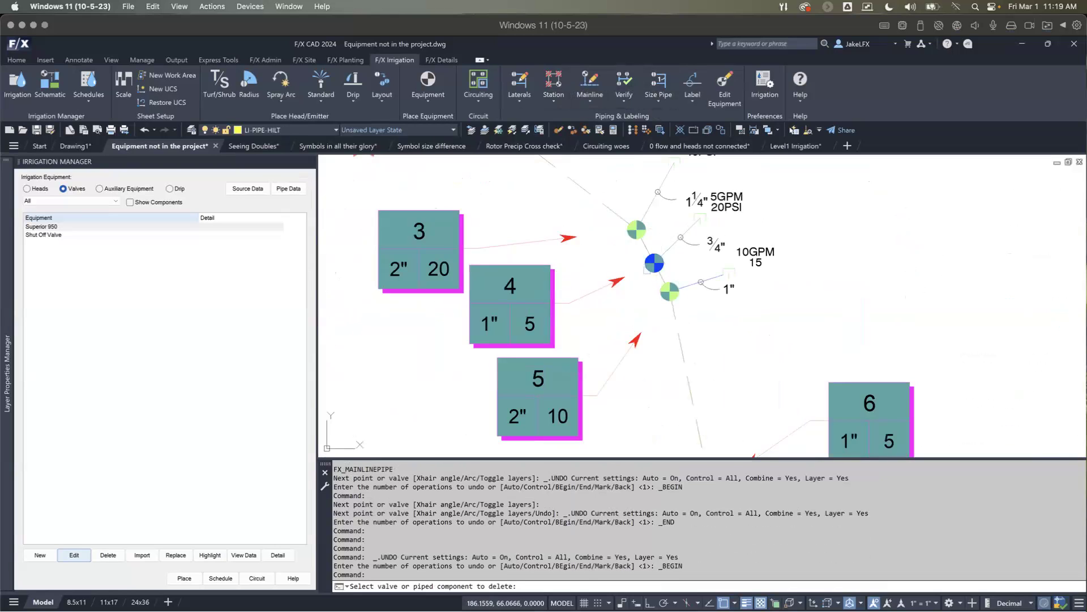
key(Escape)
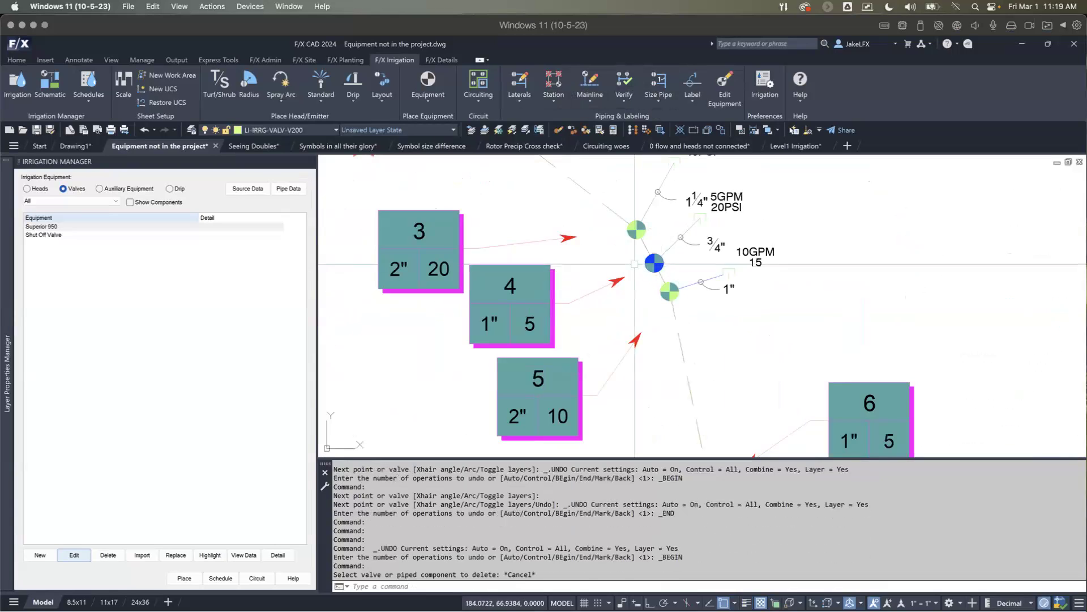
Step: Check the piping connected to the valves at callouts 4 and 3 with Highlight Station
click(559, 101)
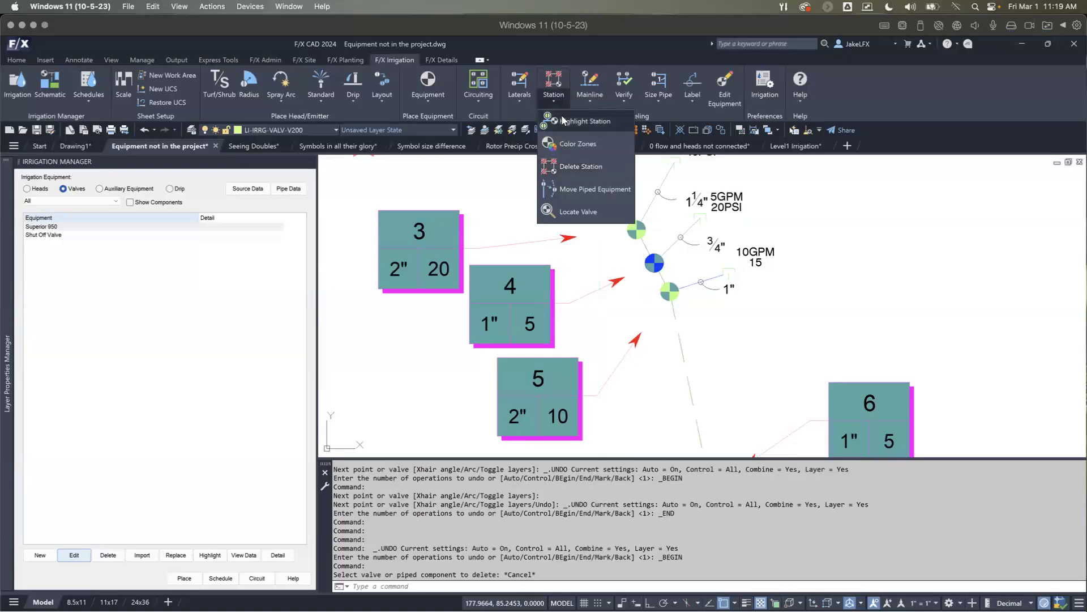
click(584, 121)
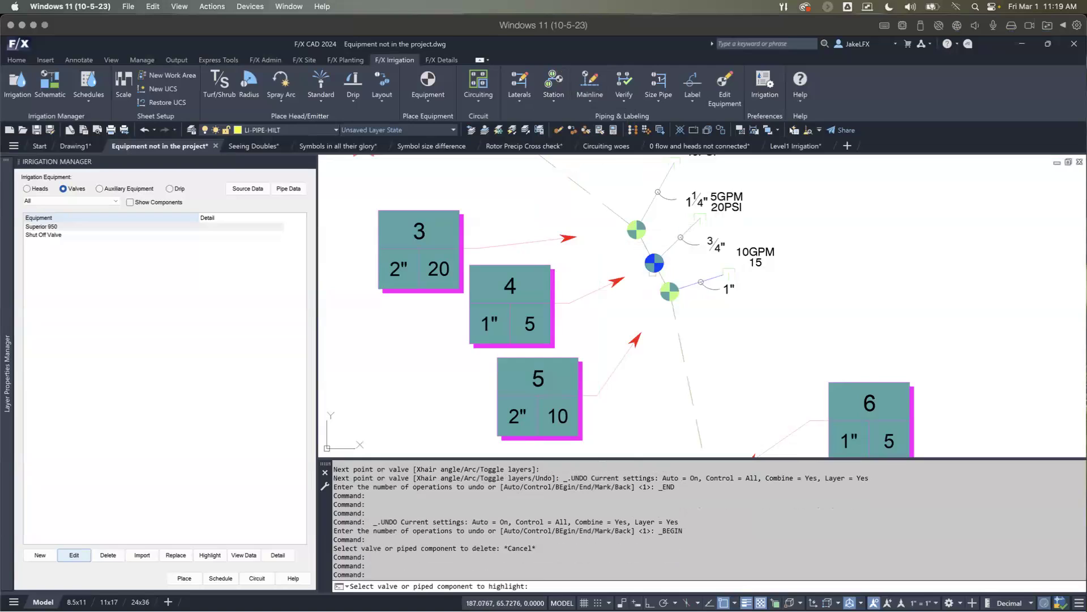
click(651, 266)
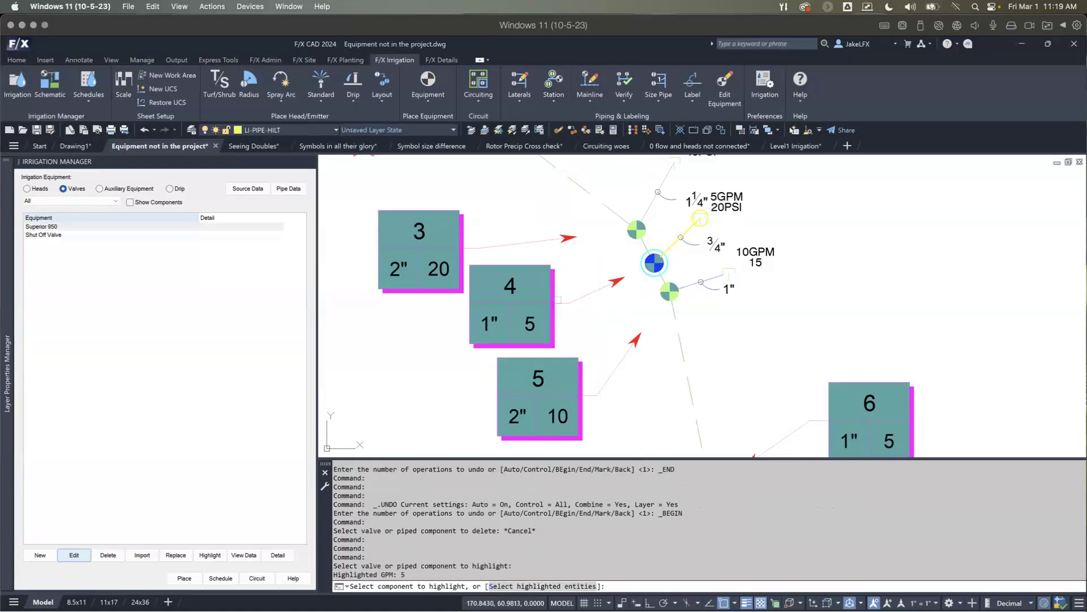
click(636, 230)
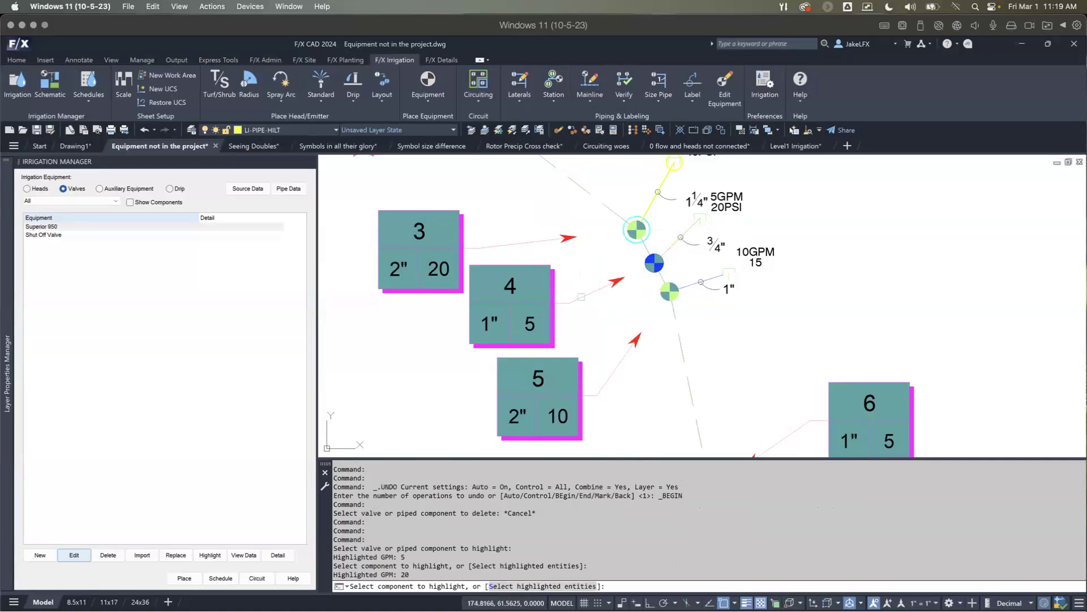
key(Return)
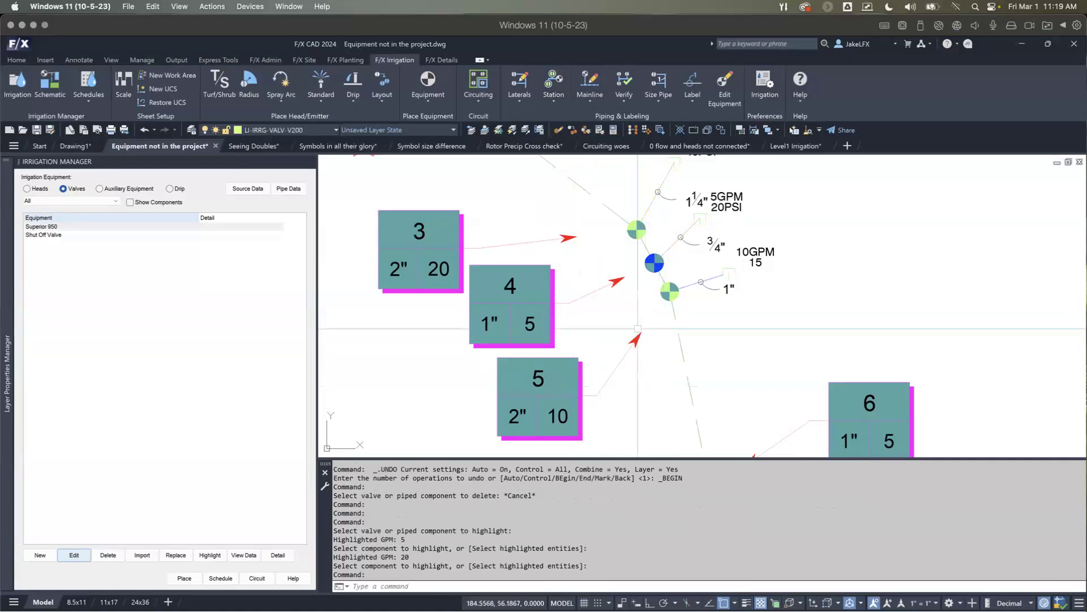
Step: Check the piping connected to the valve at callout 5 with Highlight Station
key(Return)
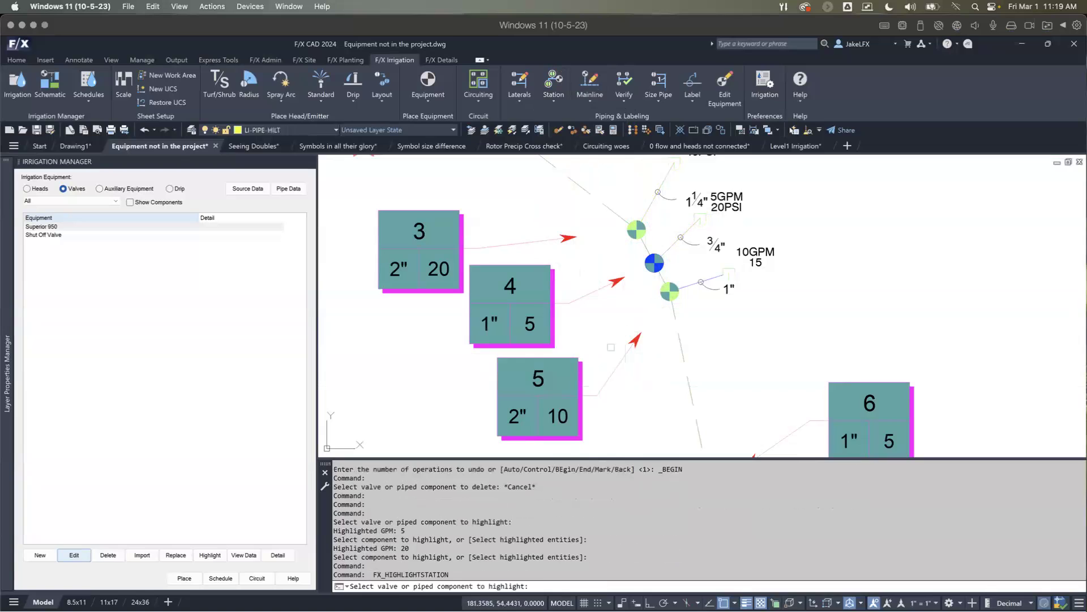
click(670, 291)
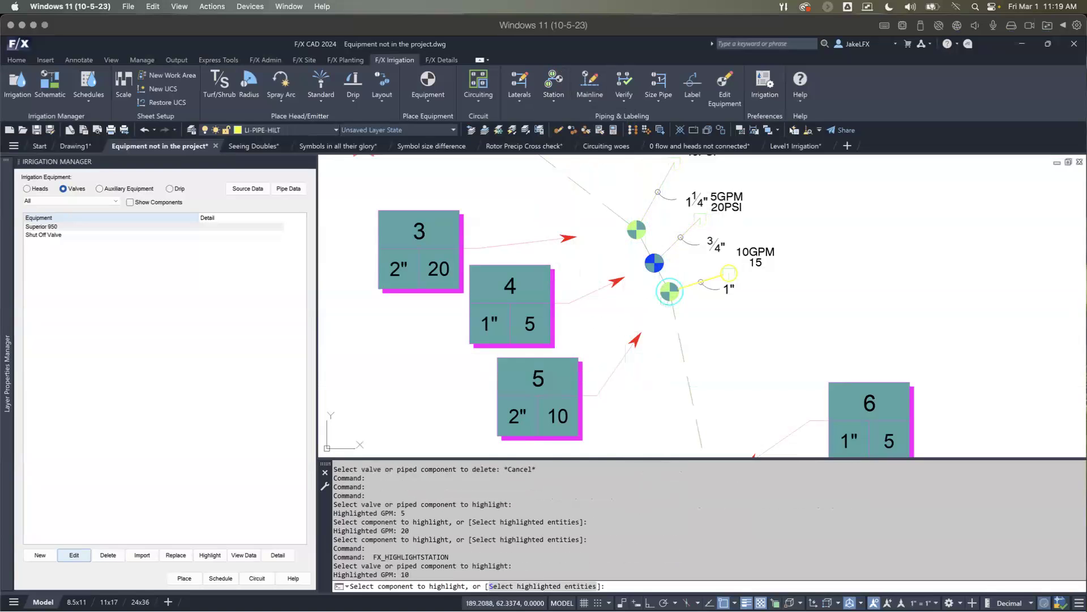
middle_drag(605, 314, 580, 303)
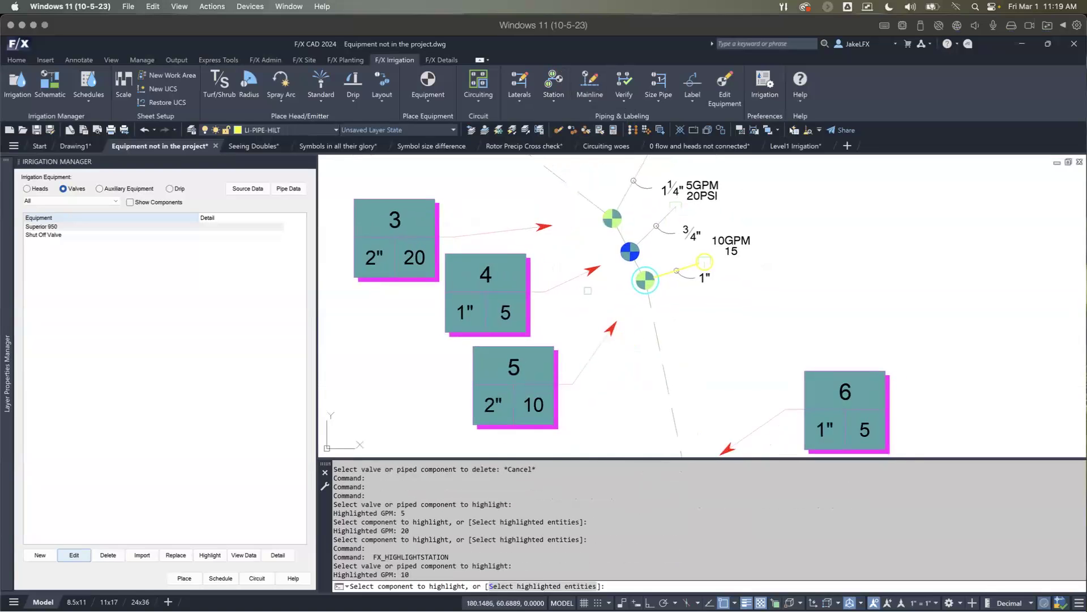
key(Escape)
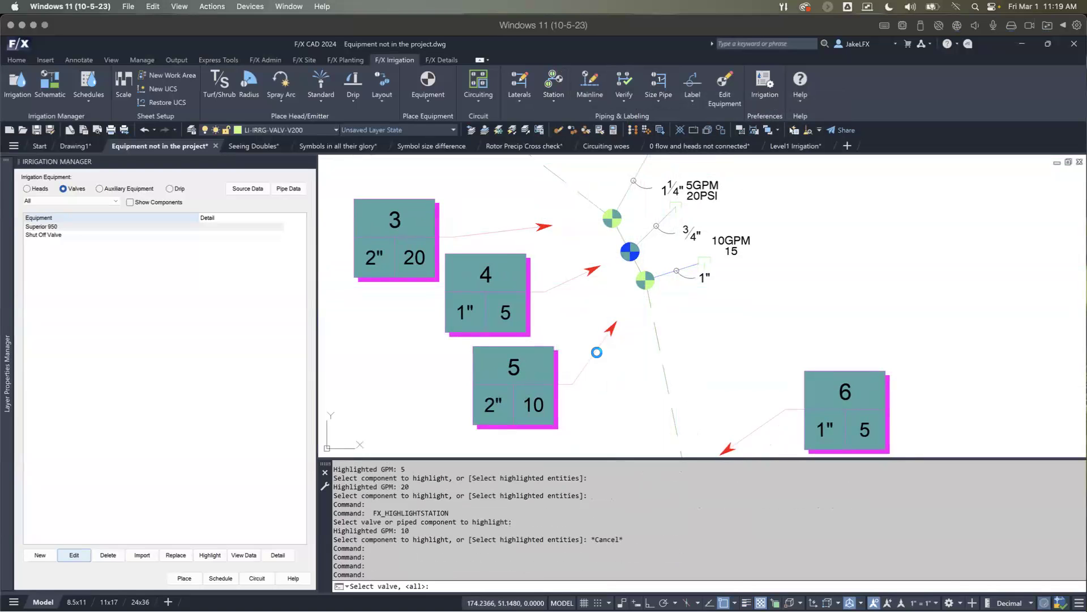
click(598, 328)
key(Escape)
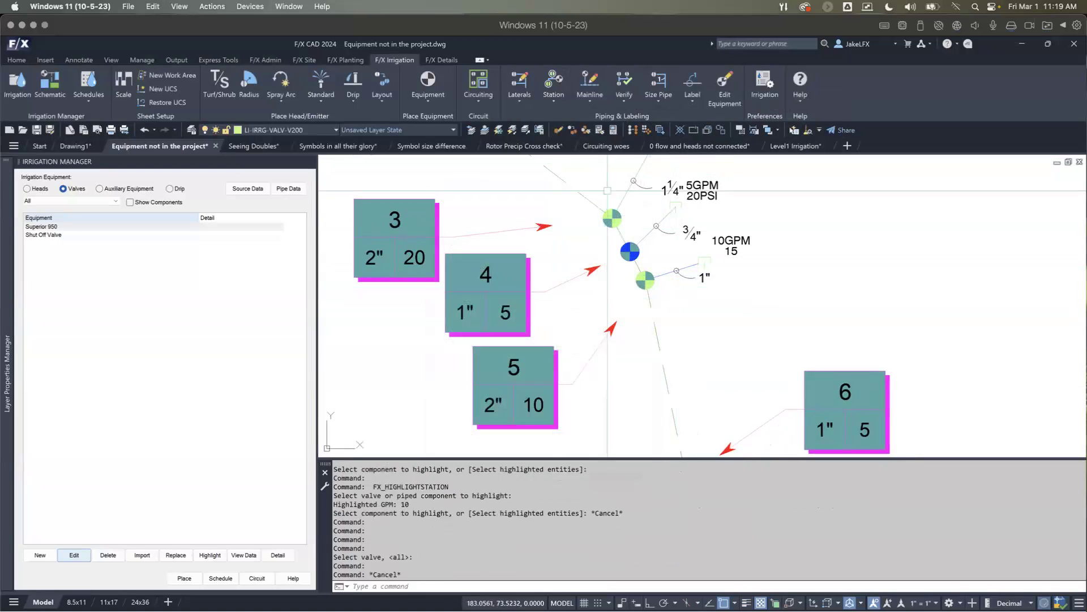
Step: Delete the station at callout 4 with Delete Station, using the "Everything, including valve" option
click(553, 94)
click(563, 166)
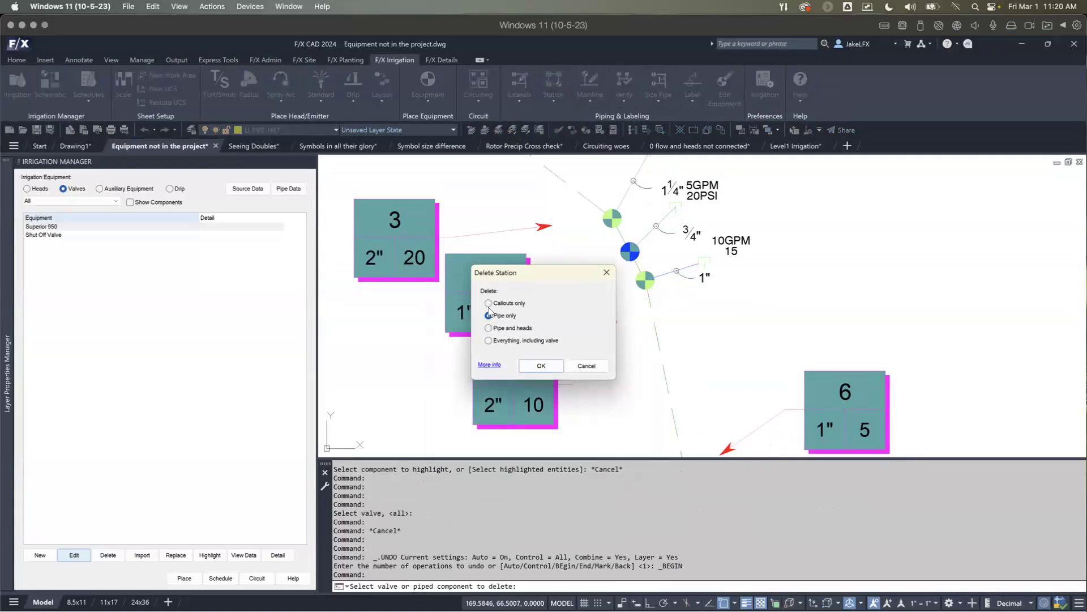
click(488, 340)
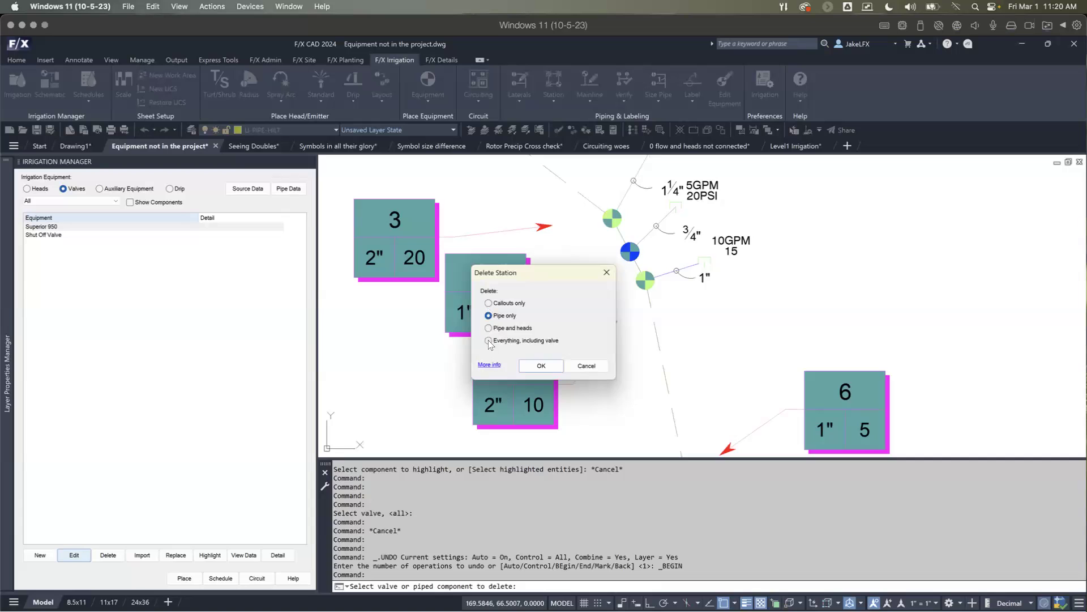
click(542, 366)
middle_drag(617, 281, 591, 342)
Step: Examine the mainline segment between the valves at callouts 3 and 5
click(599, 313)
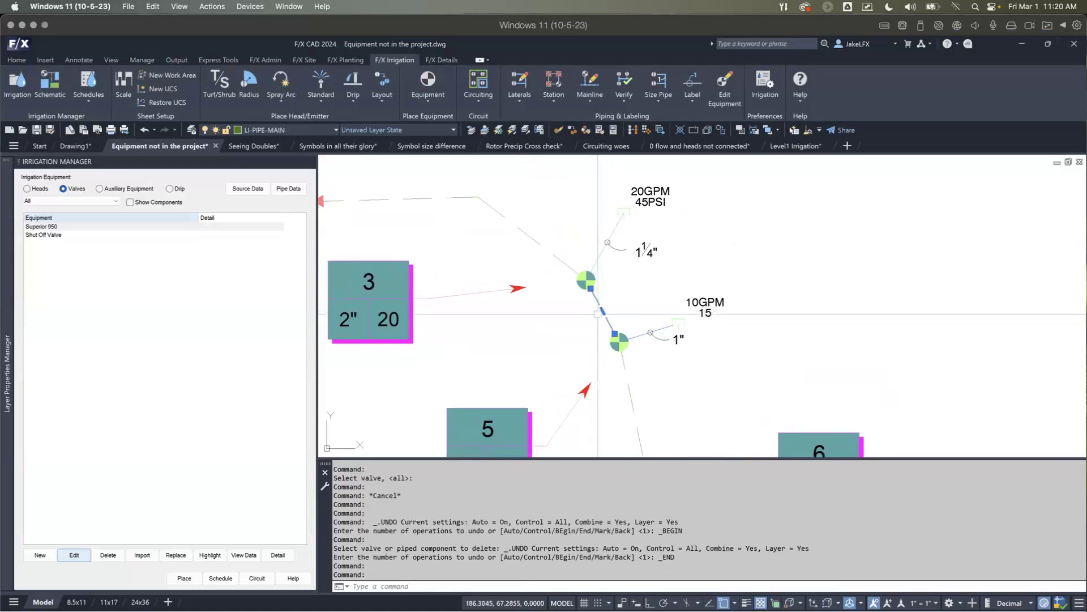
key(Escape)
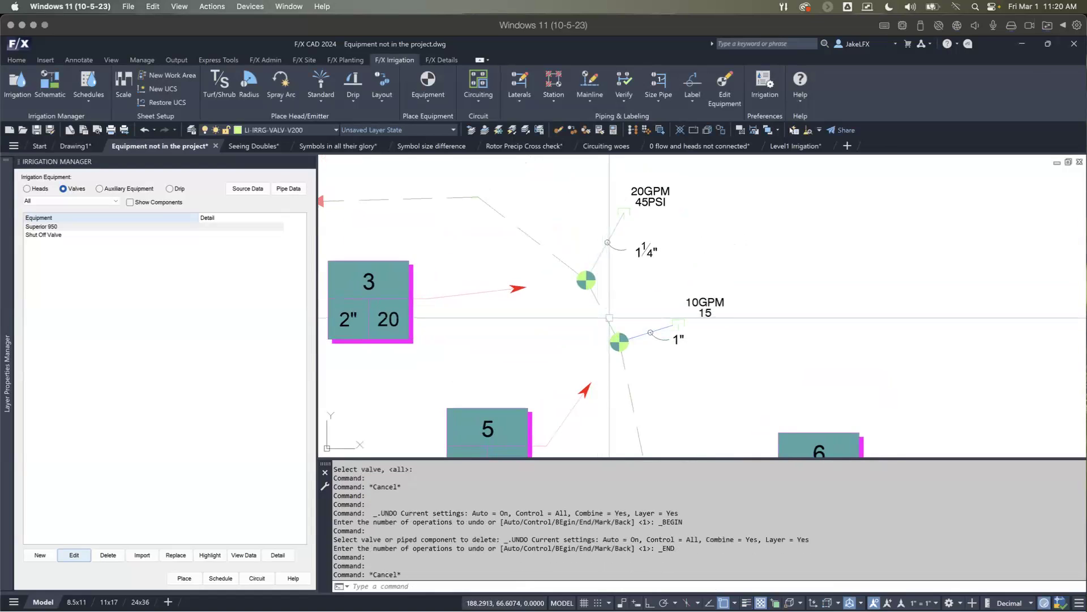
scroll(610, 318, up, 2)
click(608, 318)
scroll(609, 318, down, 2)
key(Escape)
scroll(597, 305, up, 2)
scroll(462, 208, down, 2)
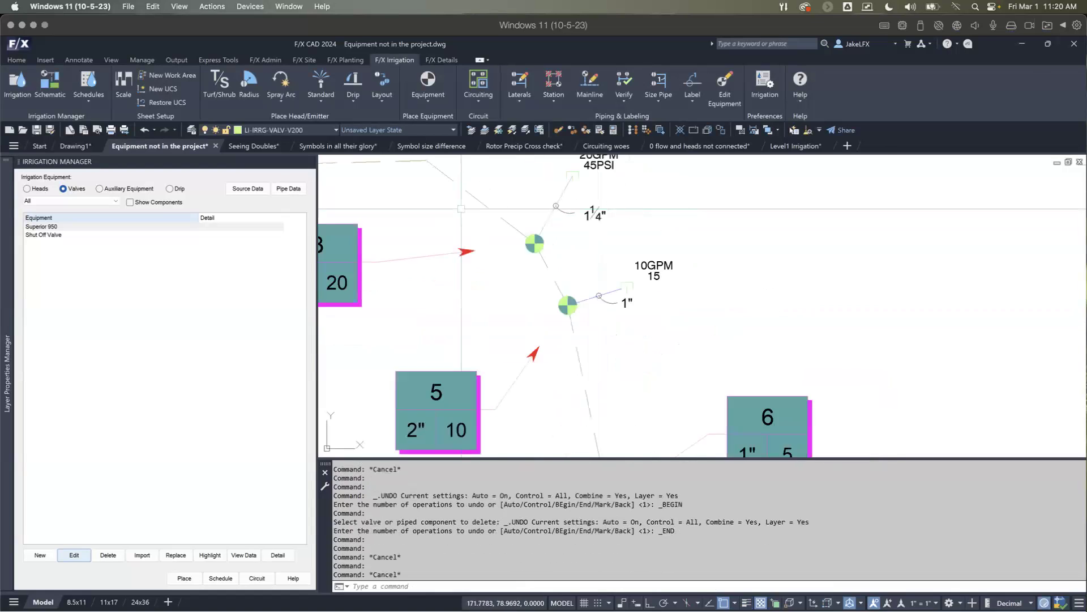
Step: Shift the valve at callout 5 slightly up and to the right with Move Piped Equipment
click(554, 95)
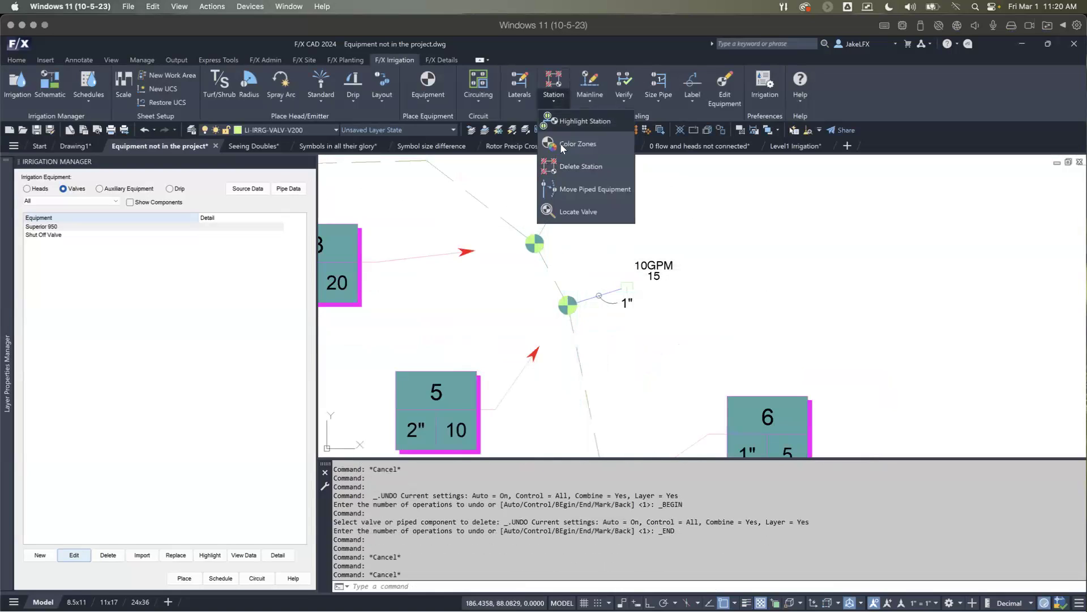
click(595, 189)
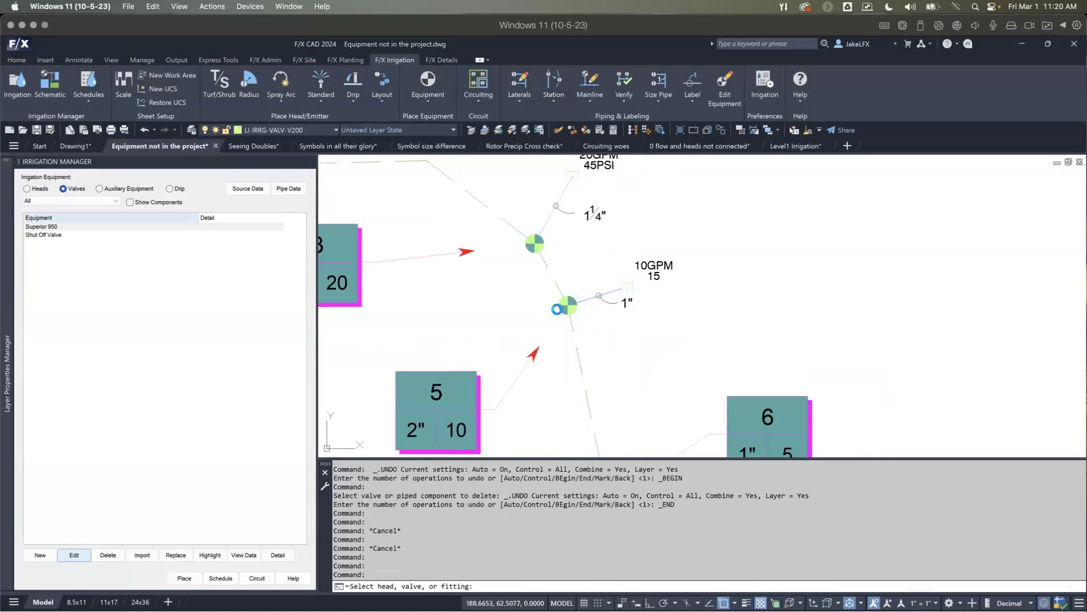
click(558, 309)
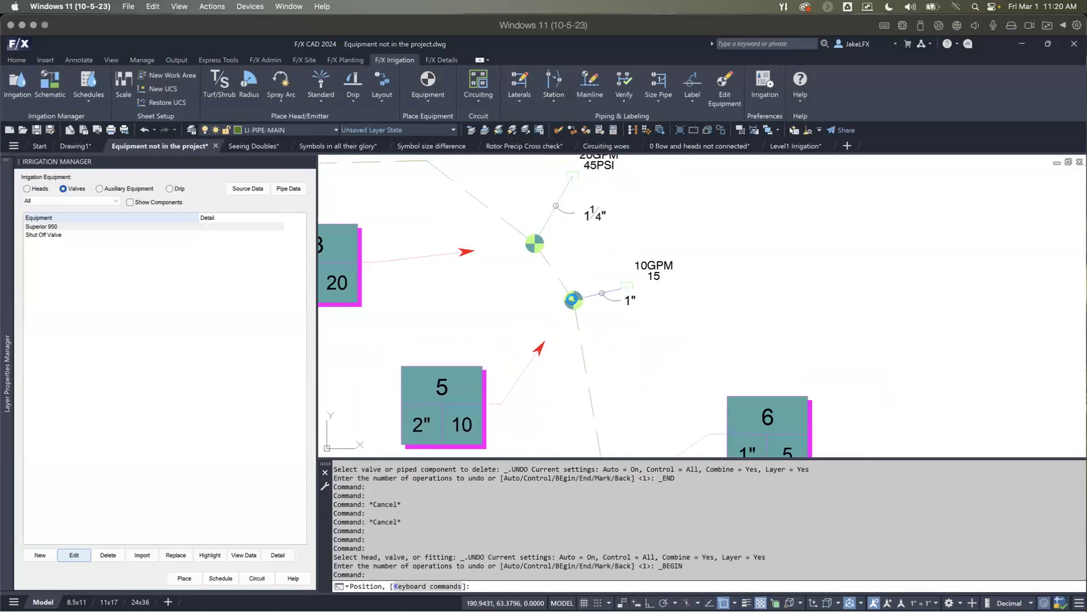
click(572, 299)
scroll(573, 301, down, 3)
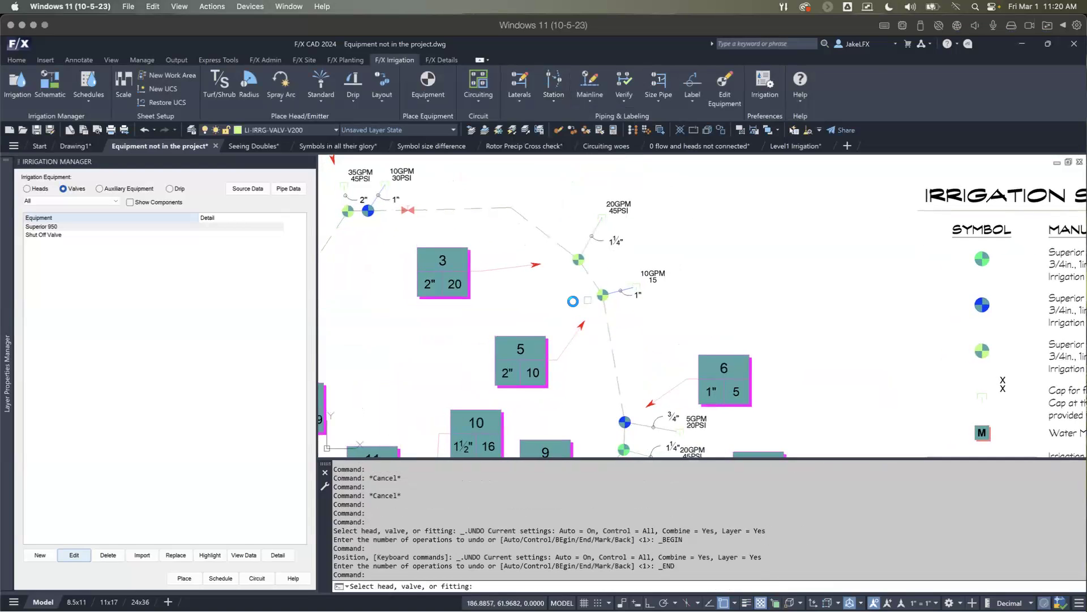
key(Escape)
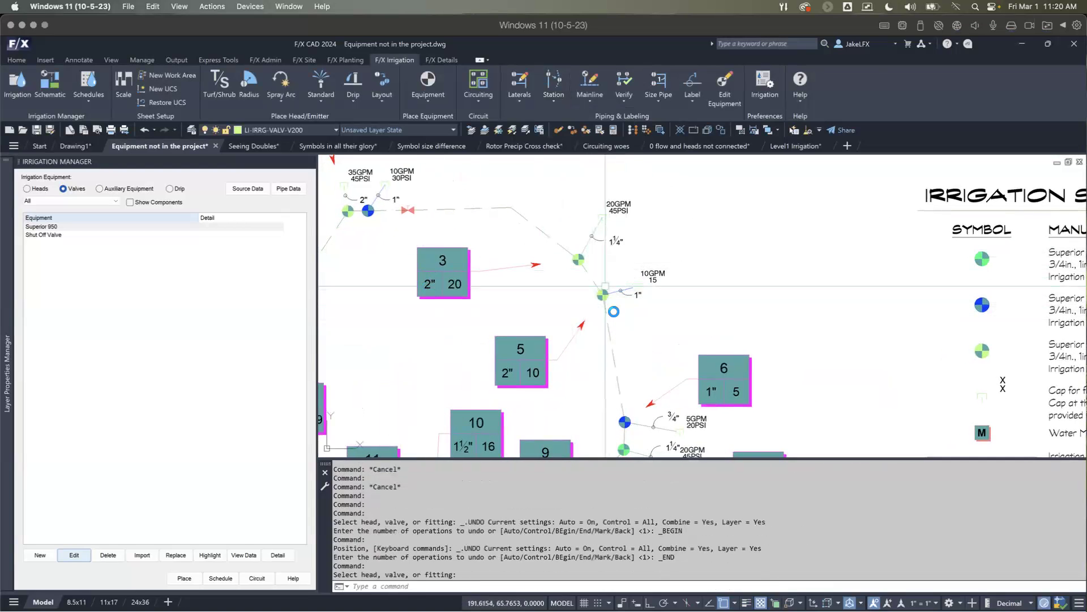
Step: Delete the station at callout 7, including its valve, with Delete Station
scroll(552, 254, down, 3)
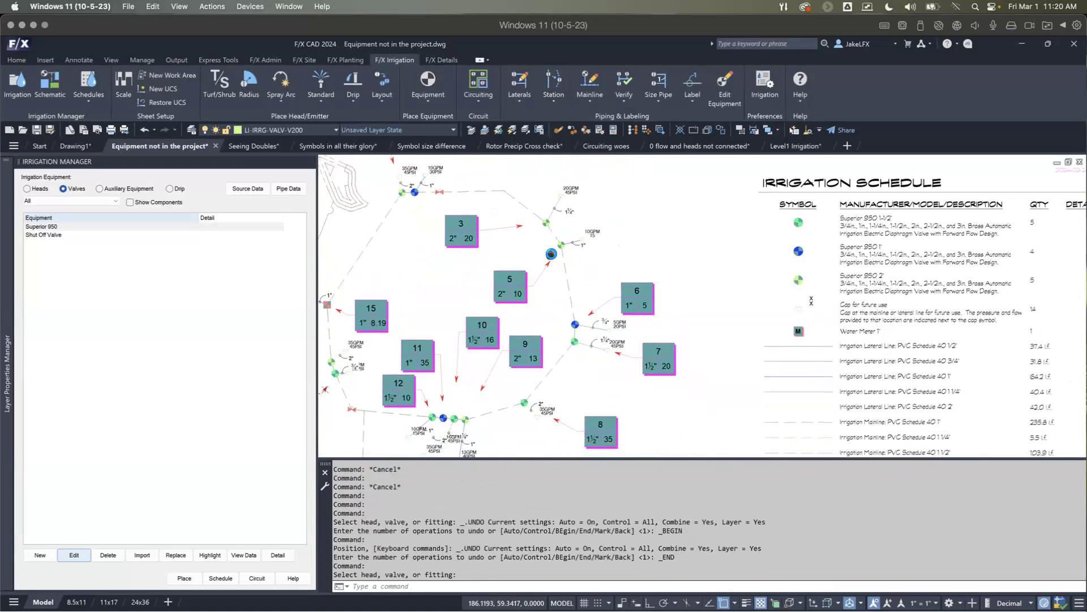
scroll(551, 254, up, 3)
middle_drag(565, 356, 570, 289)
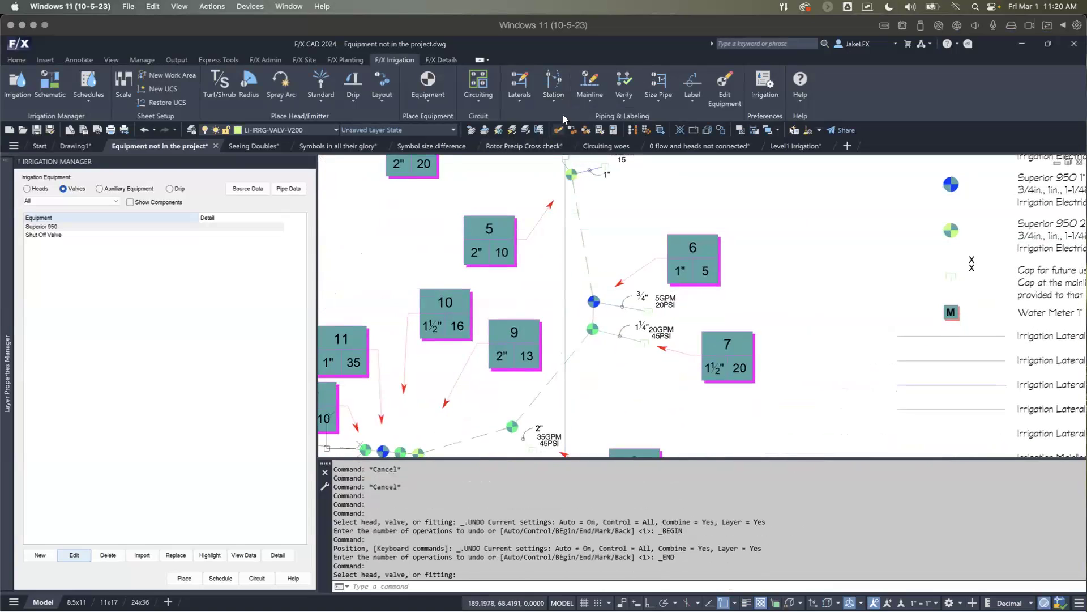
click(560, 98)
click(606, 165)
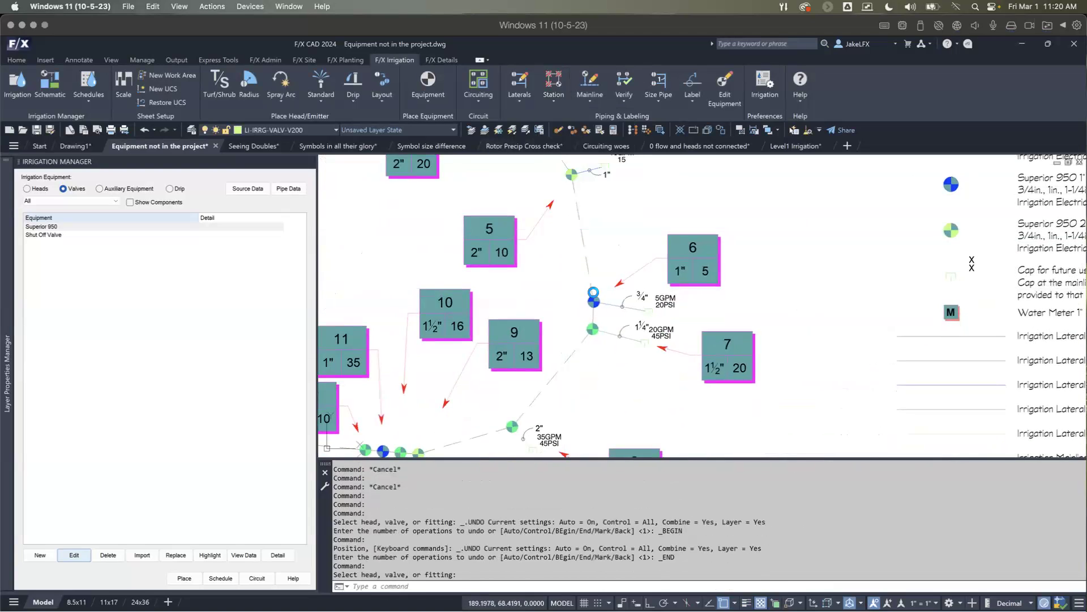
click(593, 294)
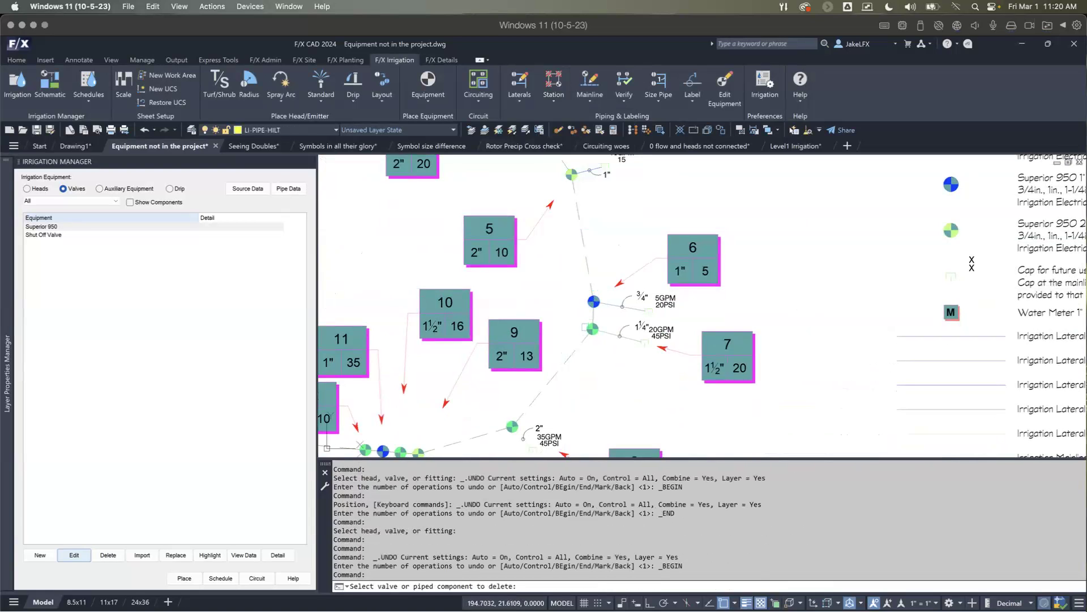
click(589, 327)
click(540, 364)
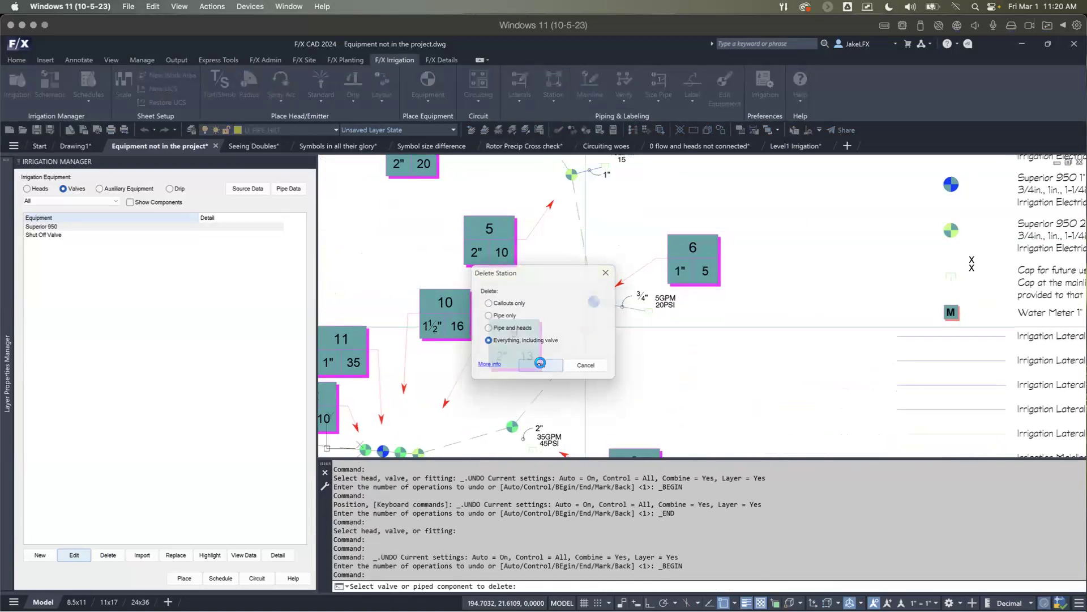
middle_drag(578, 335, 619, 296)
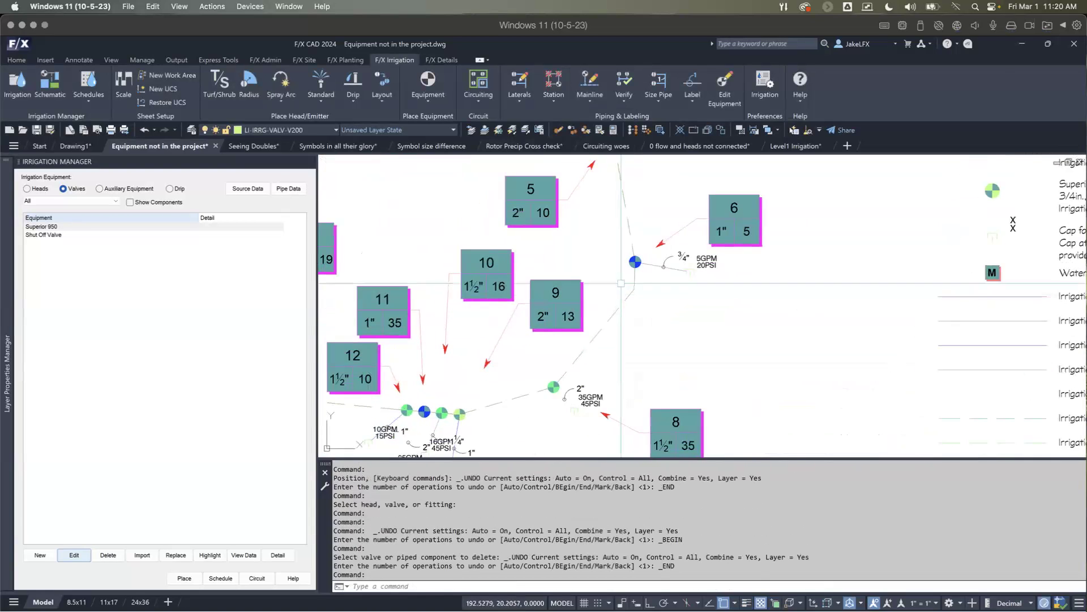
Step: Open the Valve Callout settings for the valve at callout 6 and show the list of existing valve numbers
scroll(589, 323, down, 1)
scroll(641, 325, up, 1)
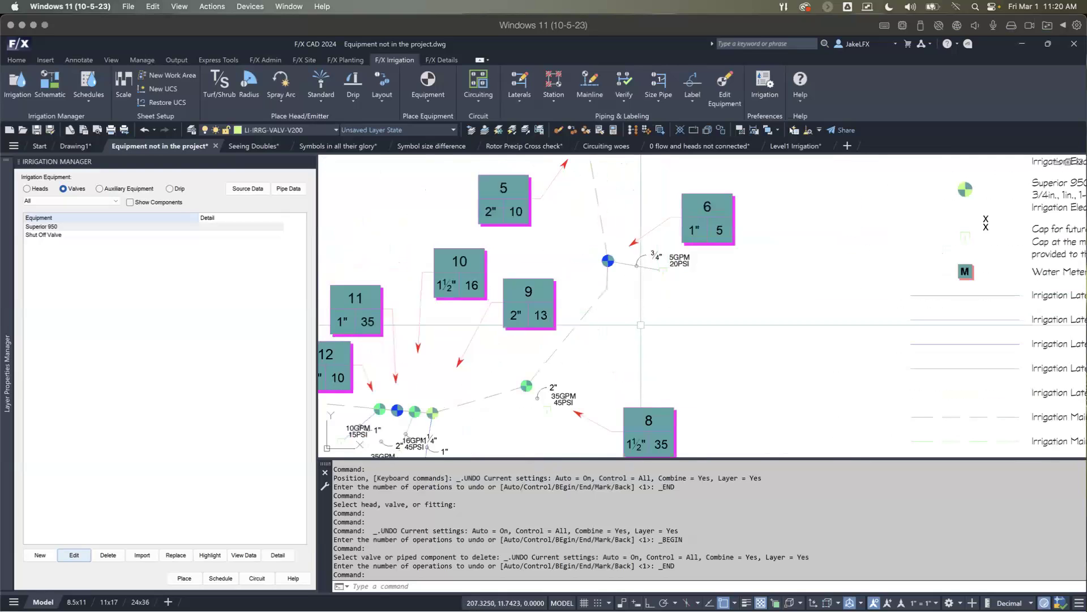
middle_drag(624, 283, 611, 307)
scroll(651, 204, up, 2)
scroll(680, 156, down, 2)
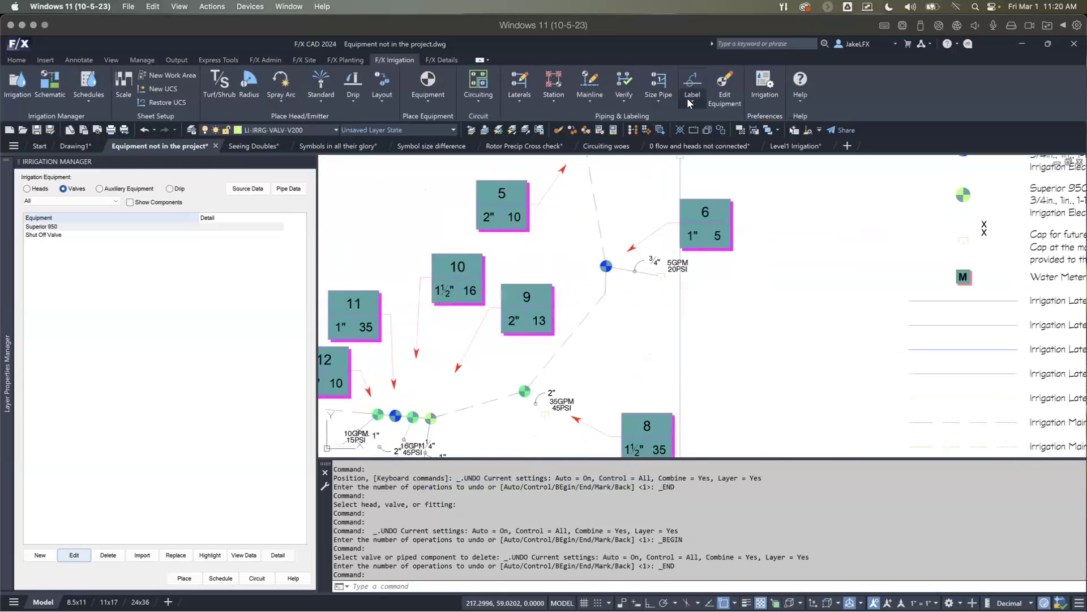
click(685, 103)
click(712, 142)
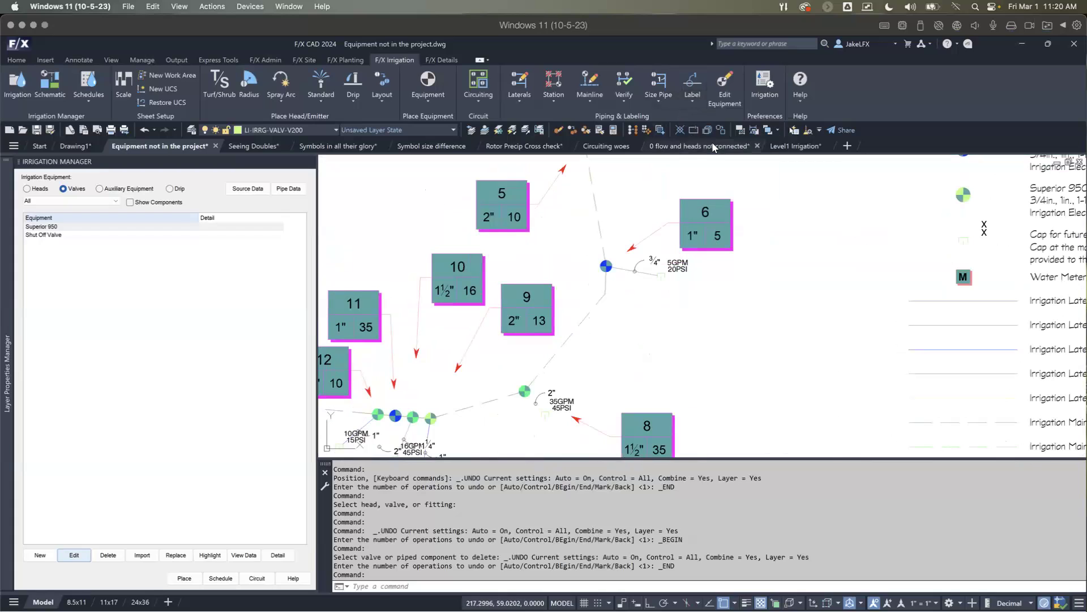
scroll(688, 219, down, 2)
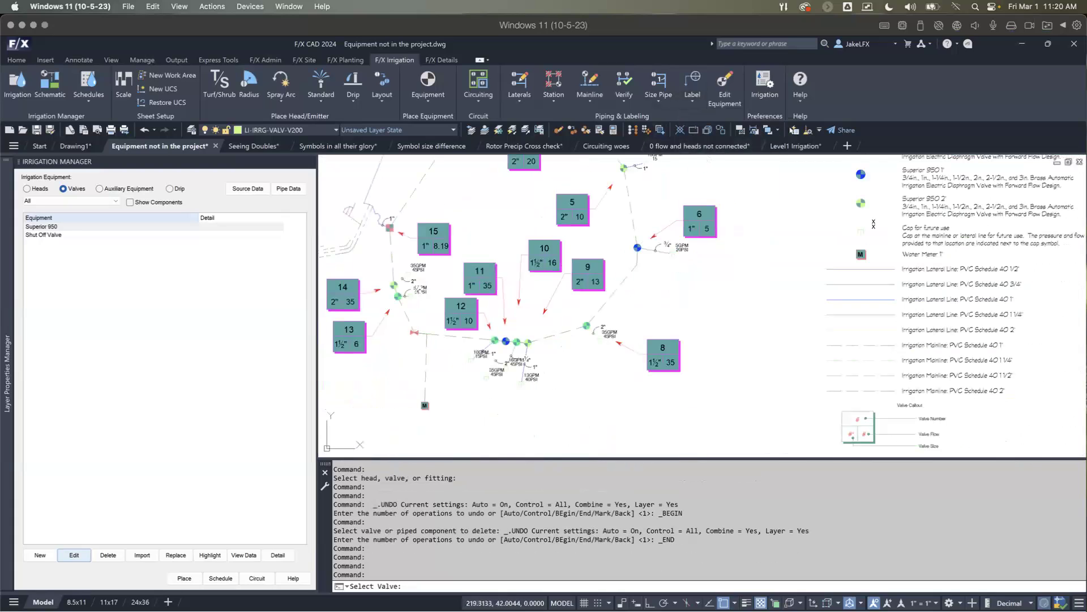
click(637, 247)
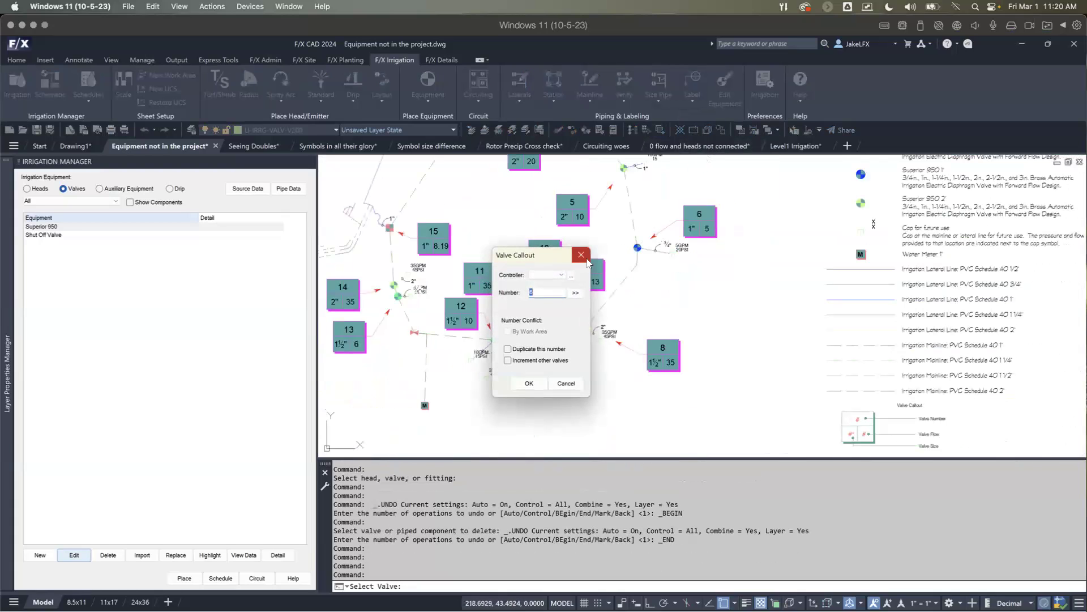
click(576, 294)
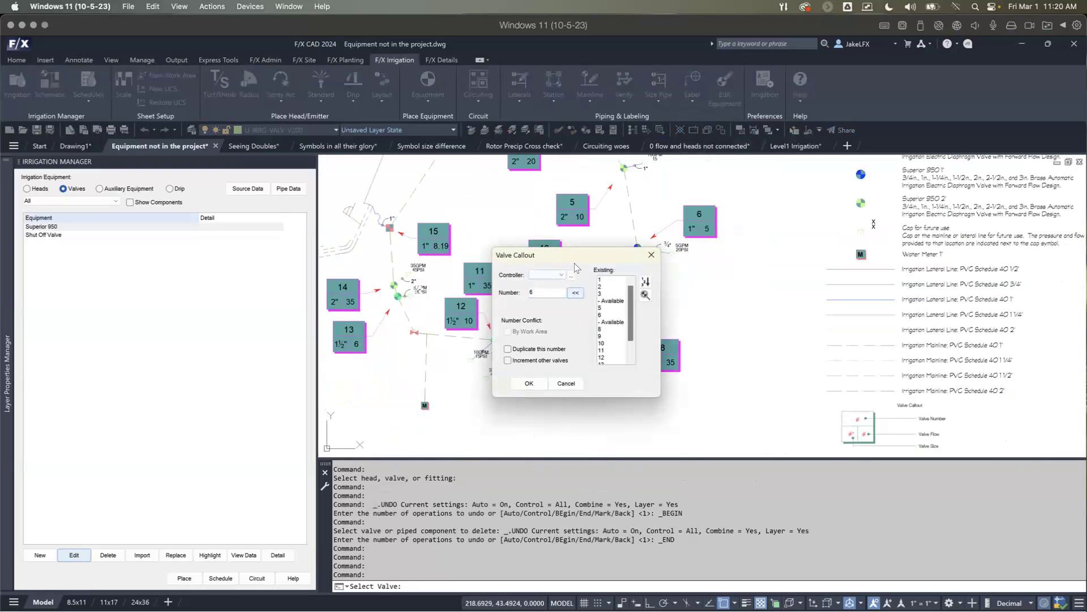
drag(575, 258, 490, 168)
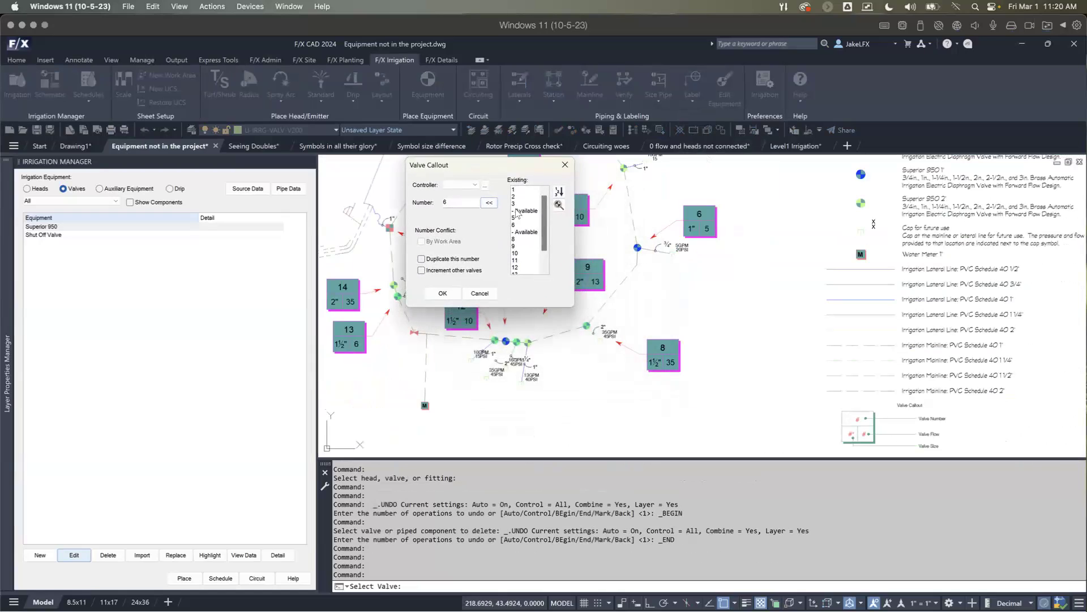
Step: Renumber the listed valves to close the gaps at the available numbers 4 and 7
click(525, 211)
click(522, 232)
click(560, 193)
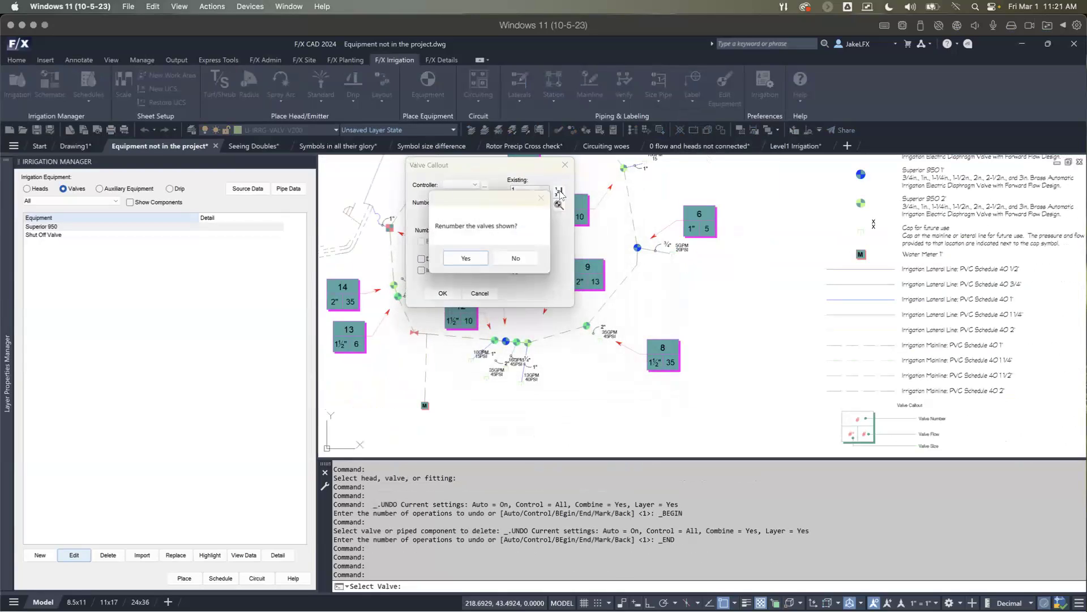
click(465, 259)
middle_drag(521, 226, 518, 314)
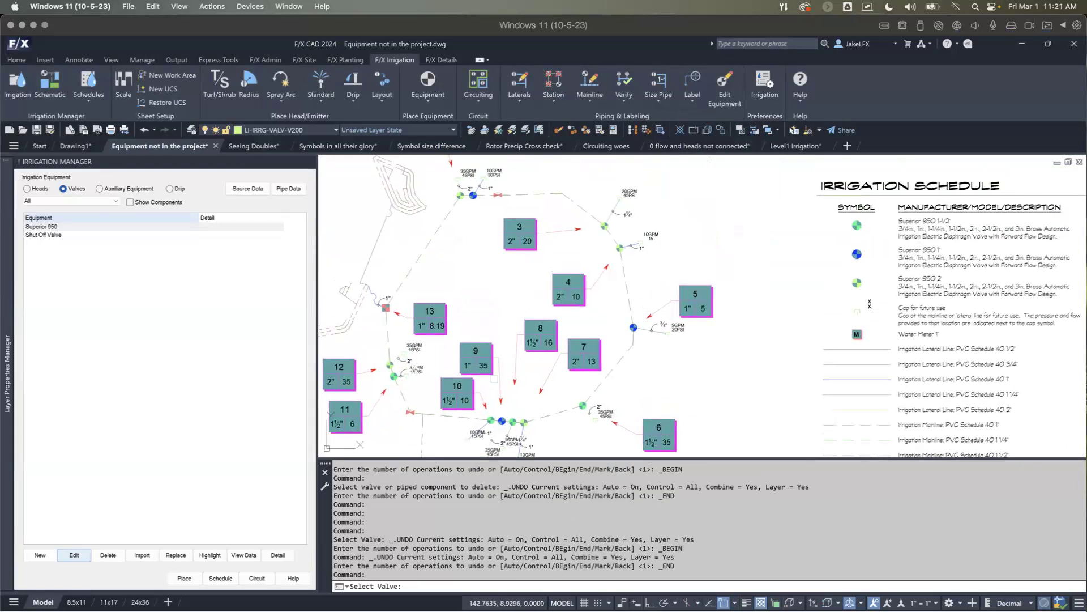
middle_drag(464, 401, 474, 374)
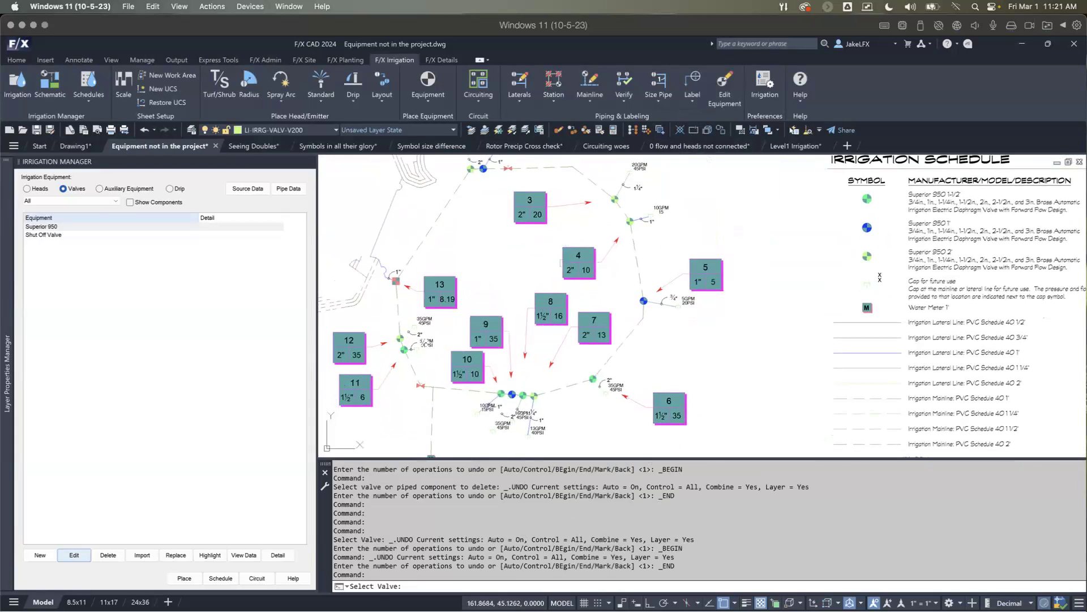
Step: Change the number of valve callout 4 to 5 and increment the other valves
click(587, 249)
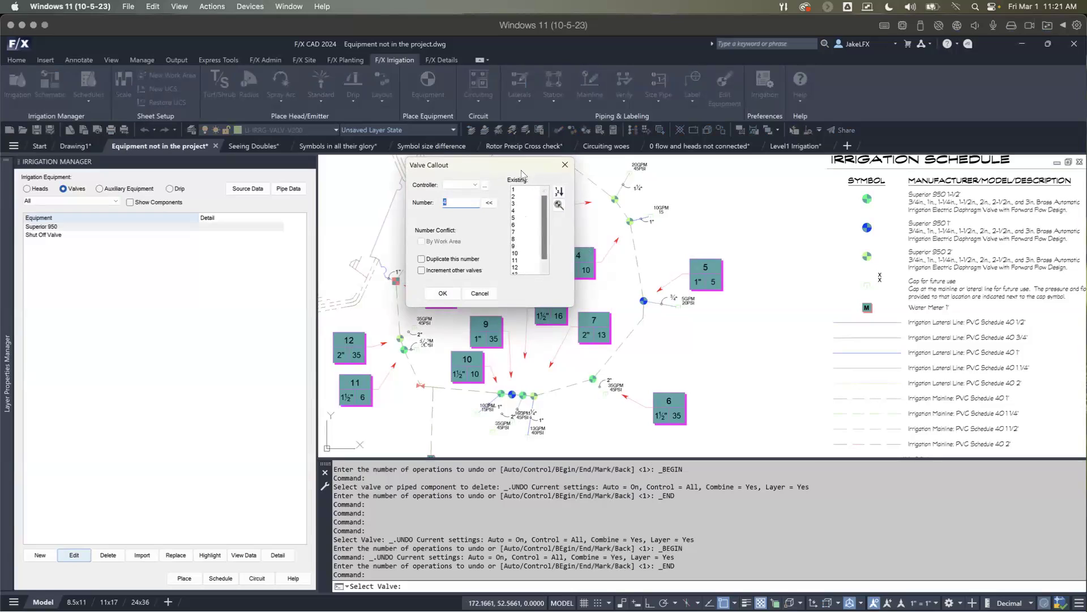
drag(518, 168, 470, 167)
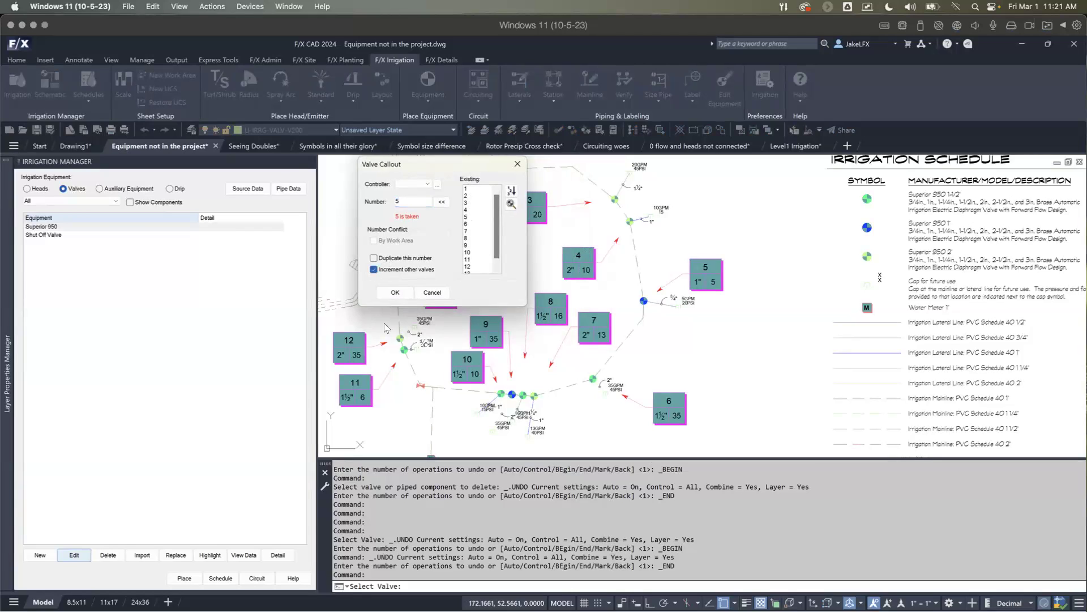
click(396, 292)
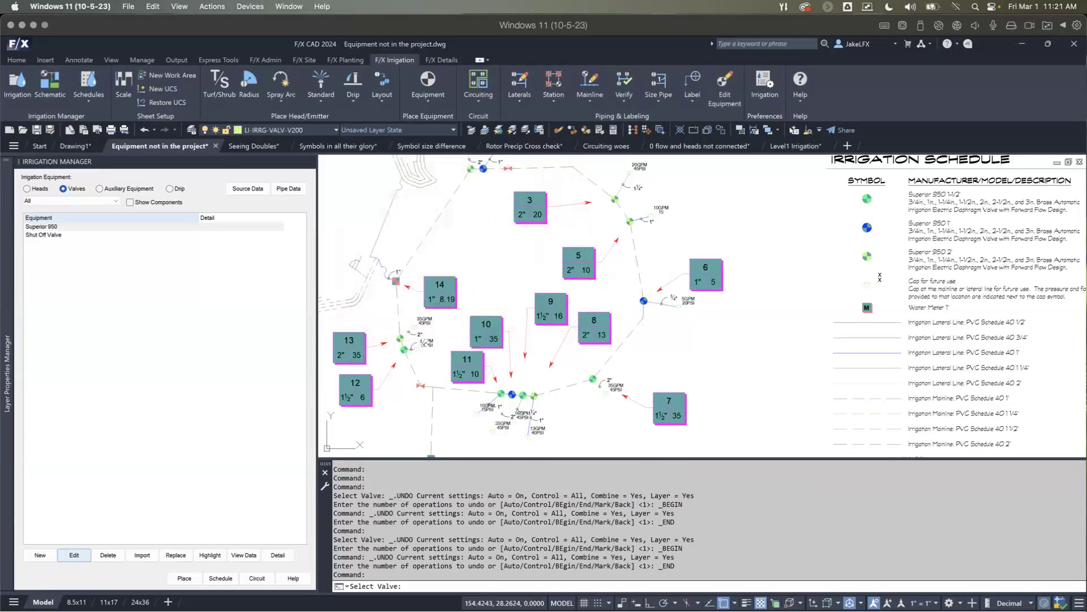
key(Return)
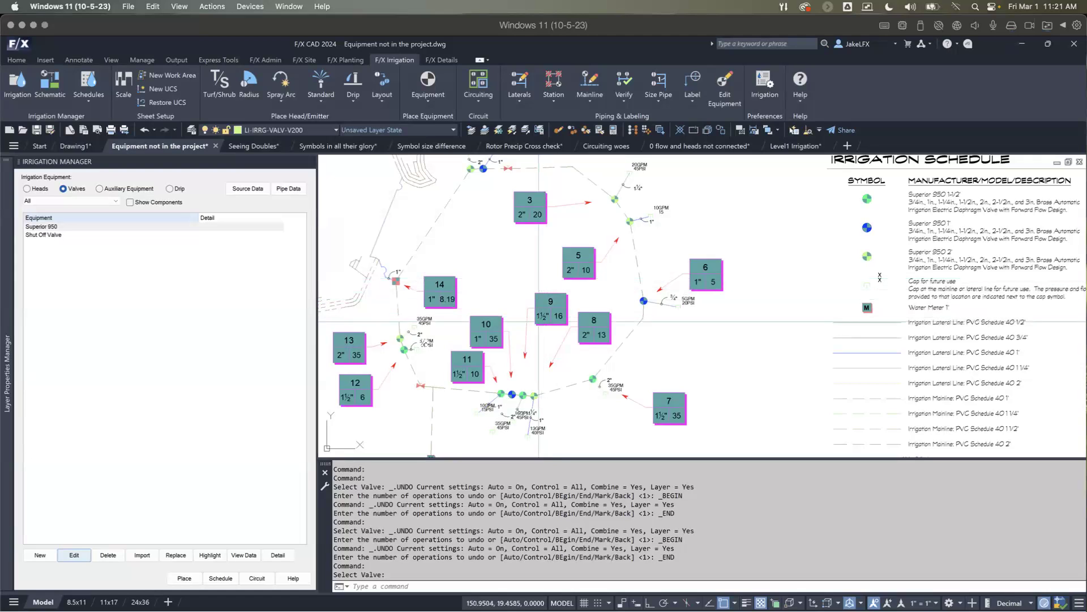
middle_drag(535, 330, 545, 324)
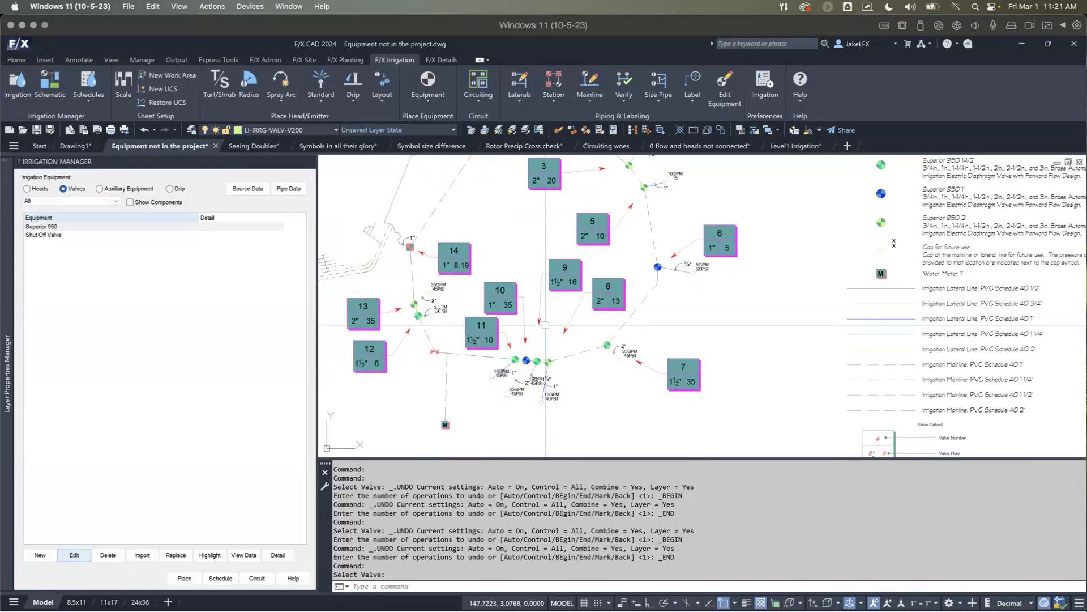
Step: Open the Valve Callout settings for callout 9 and add a new controller named T
middle_drag(545, 324, 591, 321)
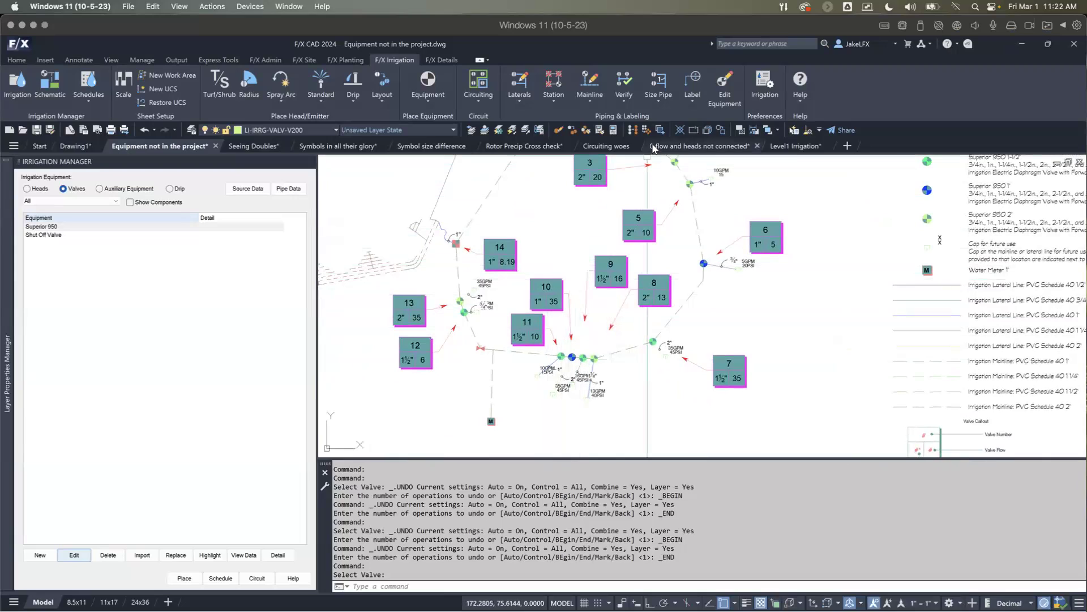
click(668, 97)
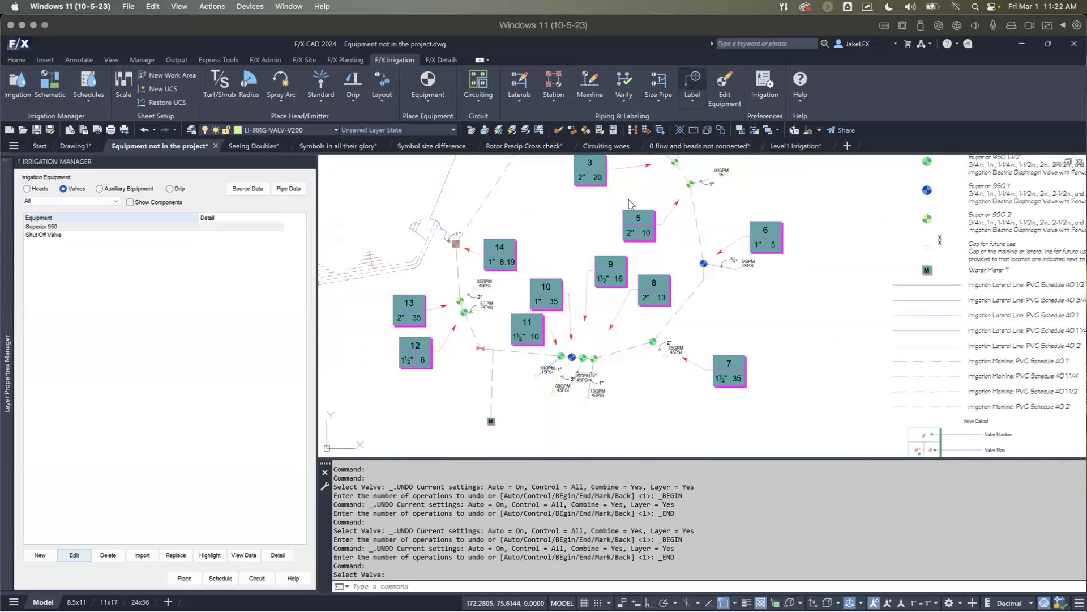
click(601, 270)
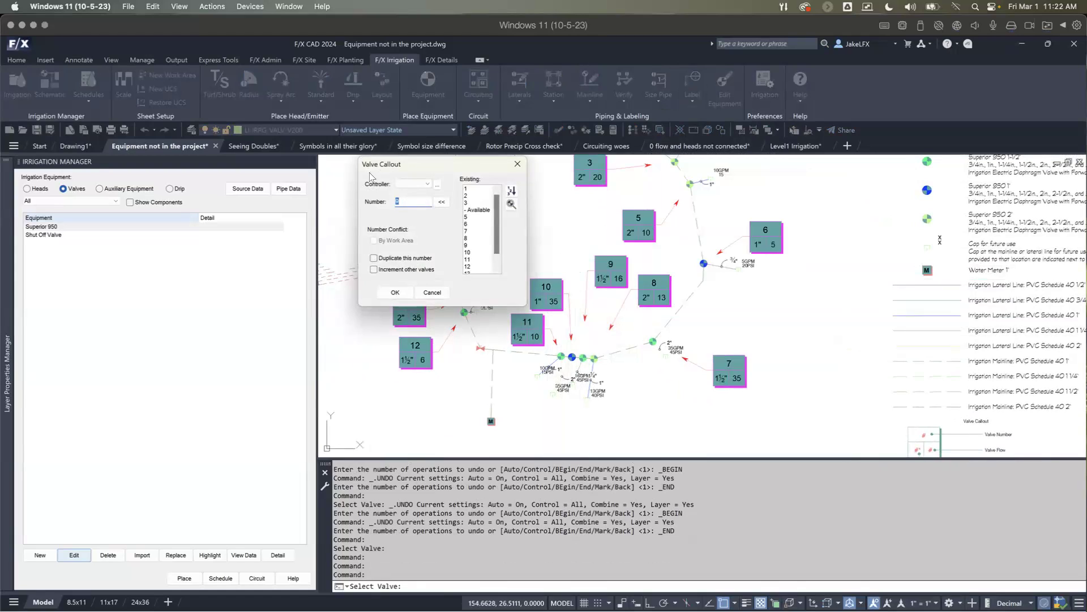
click(429, 184)
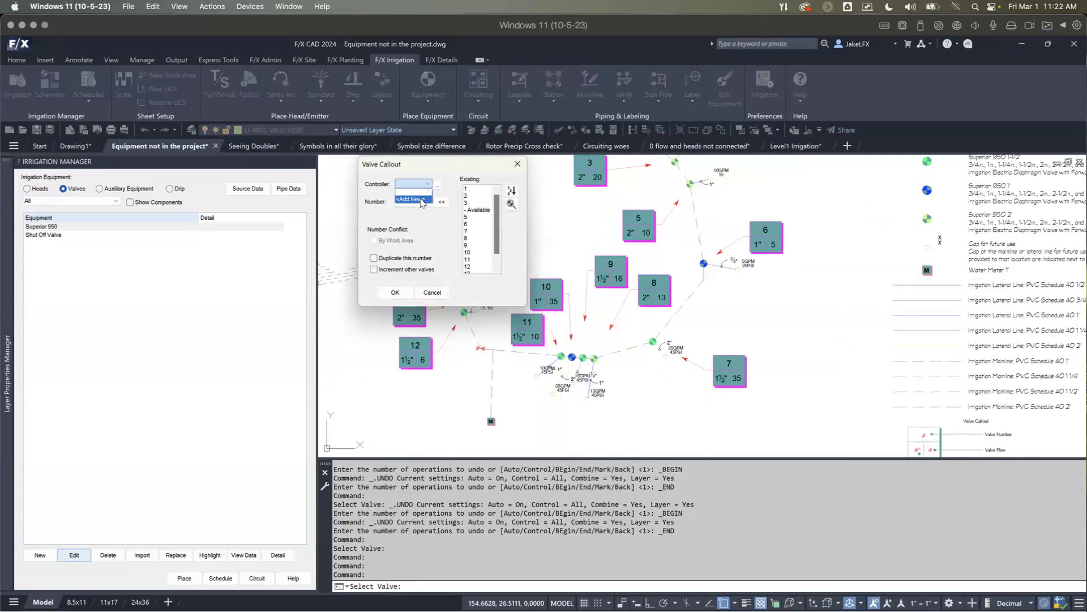
click(422, 200)
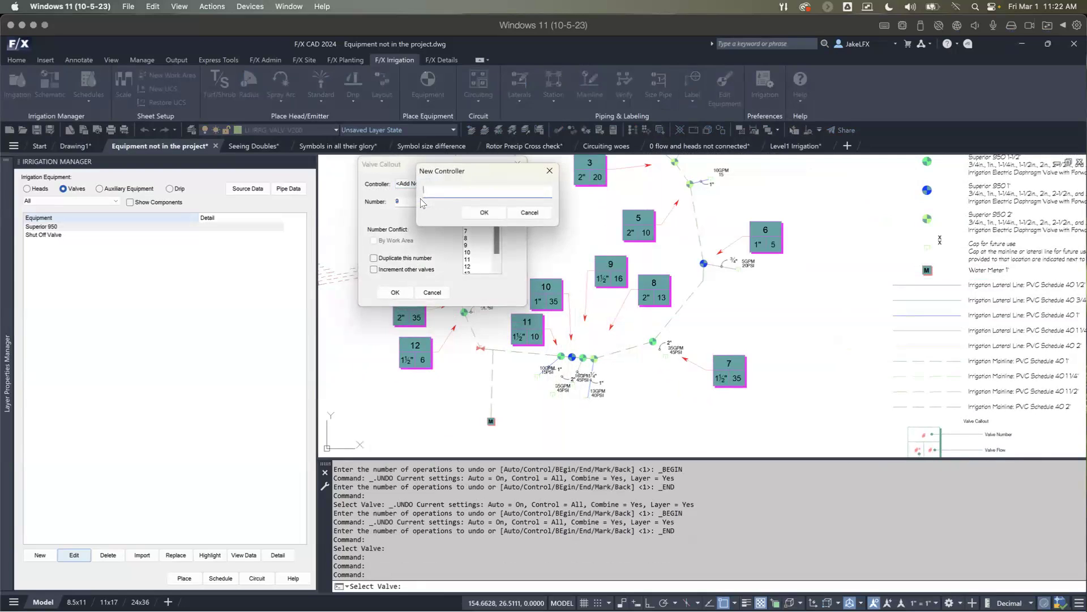
text(T)
click(475, 214)
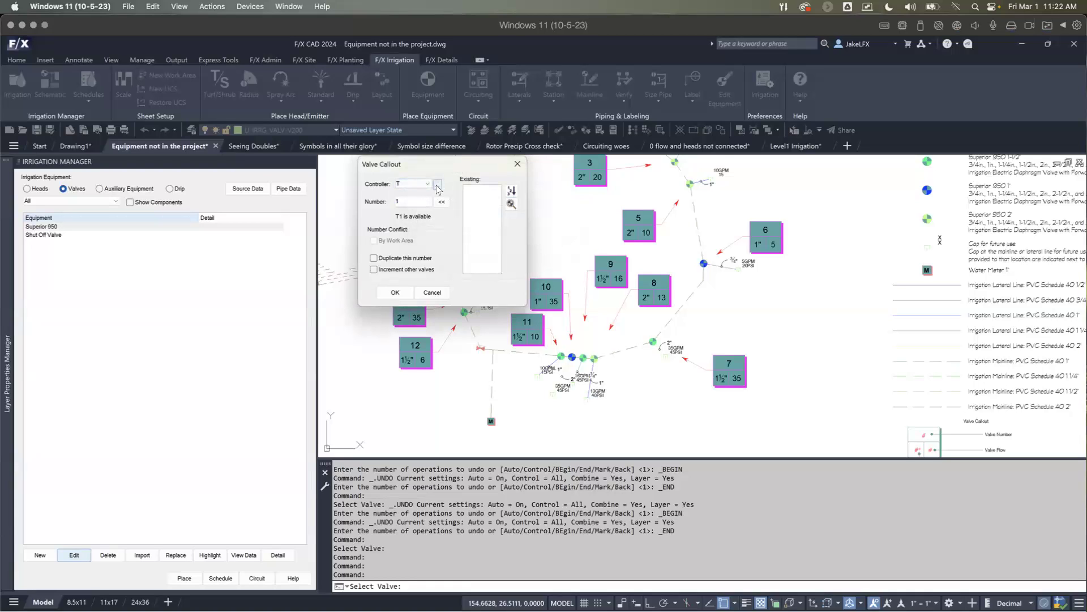
Step: Keep the controller delimiter set to Nothing and apply controller T with number 1 to the callout
click(438, 184)
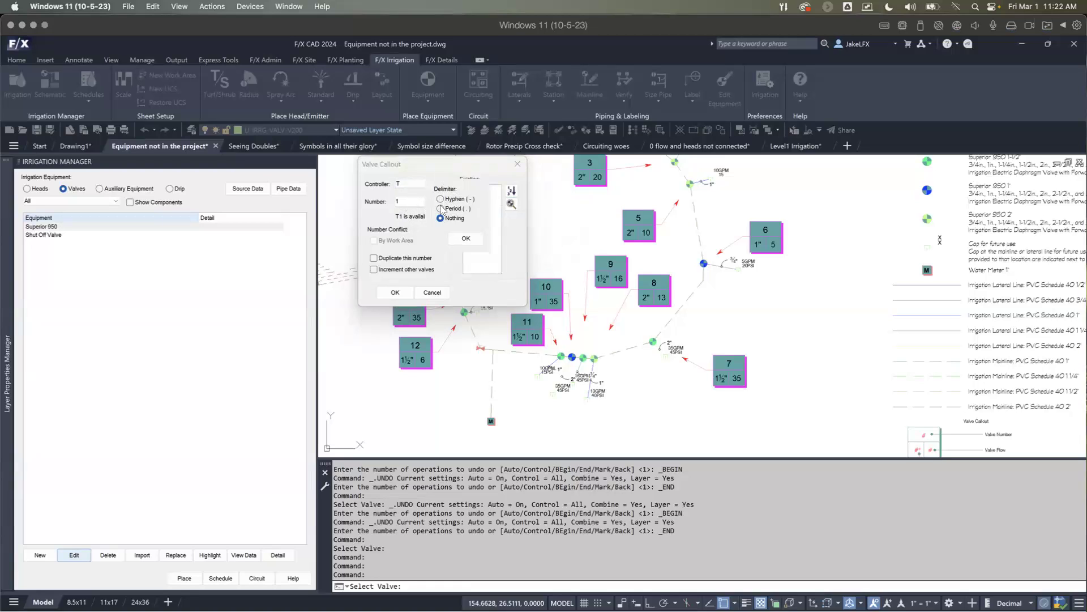
click(466, 238)
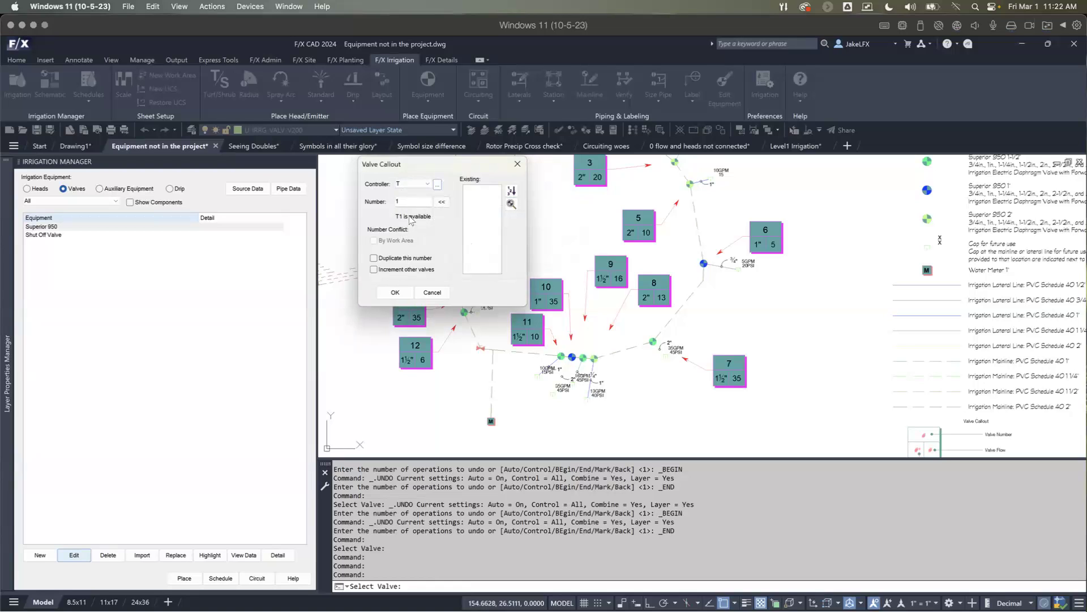
click(396, 292)
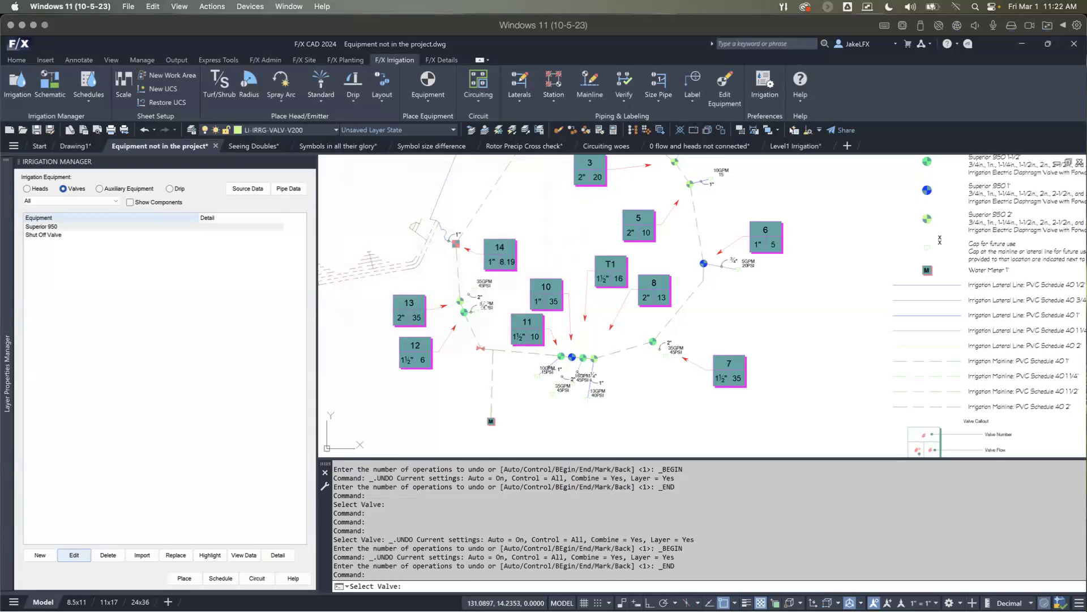
Step: Assign valve callout 10 to a new controller named S with number 1
click(556, 302)
click(415, 185)
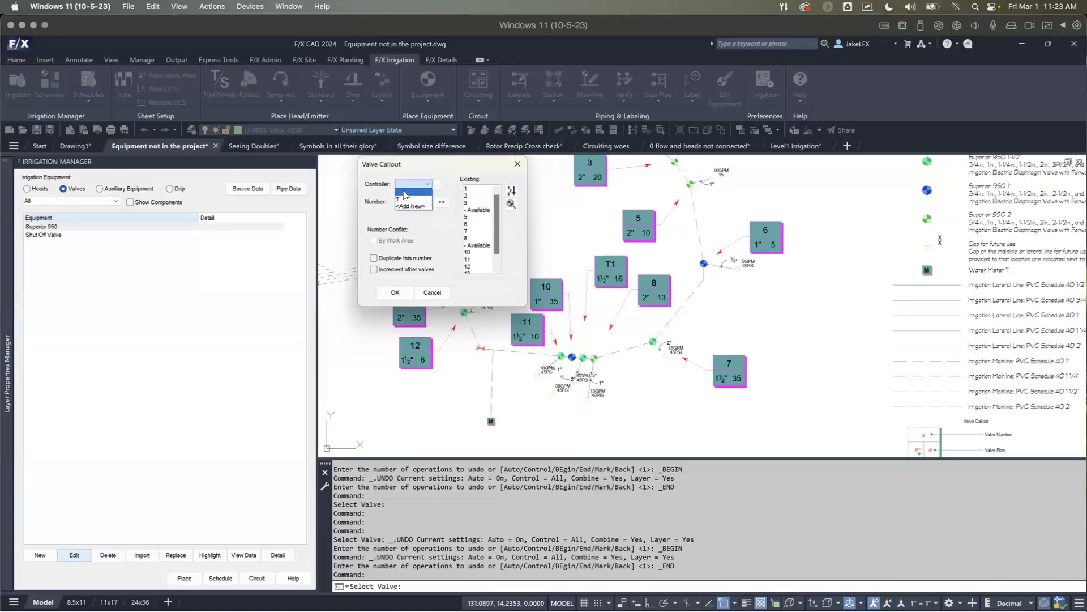
click(404, 193)
click(417, 186)
click(412, 198)
click(413, 184)
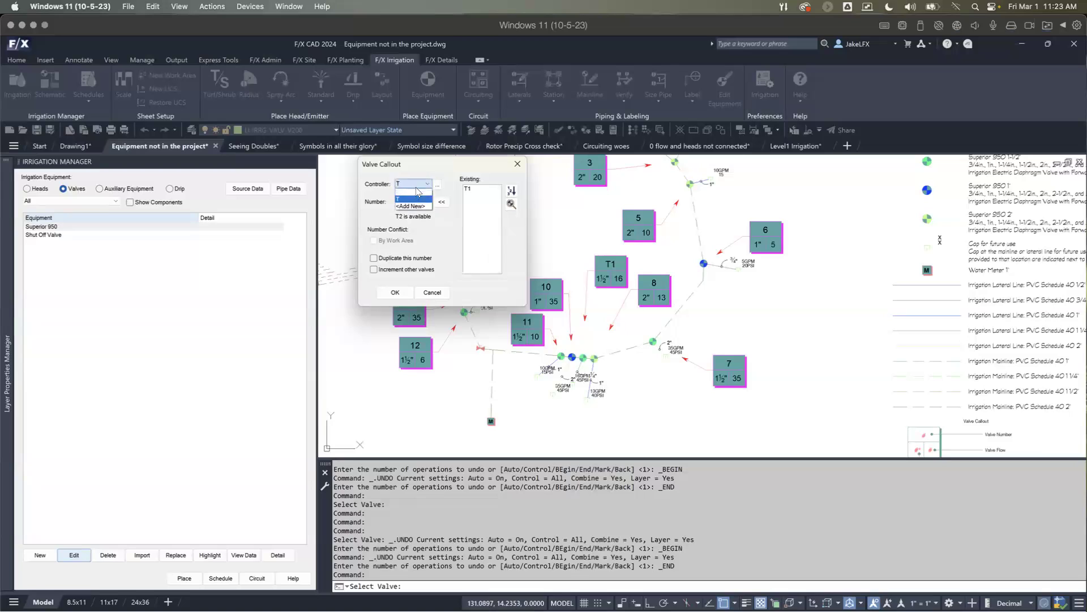
click(410, 206)
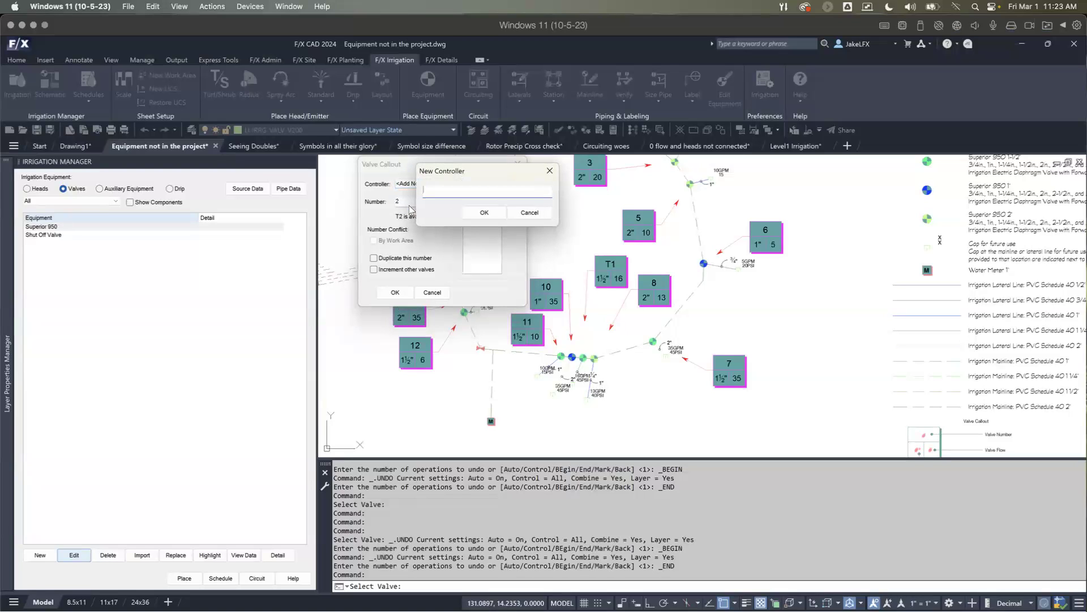
text(S)
click(473, 213)
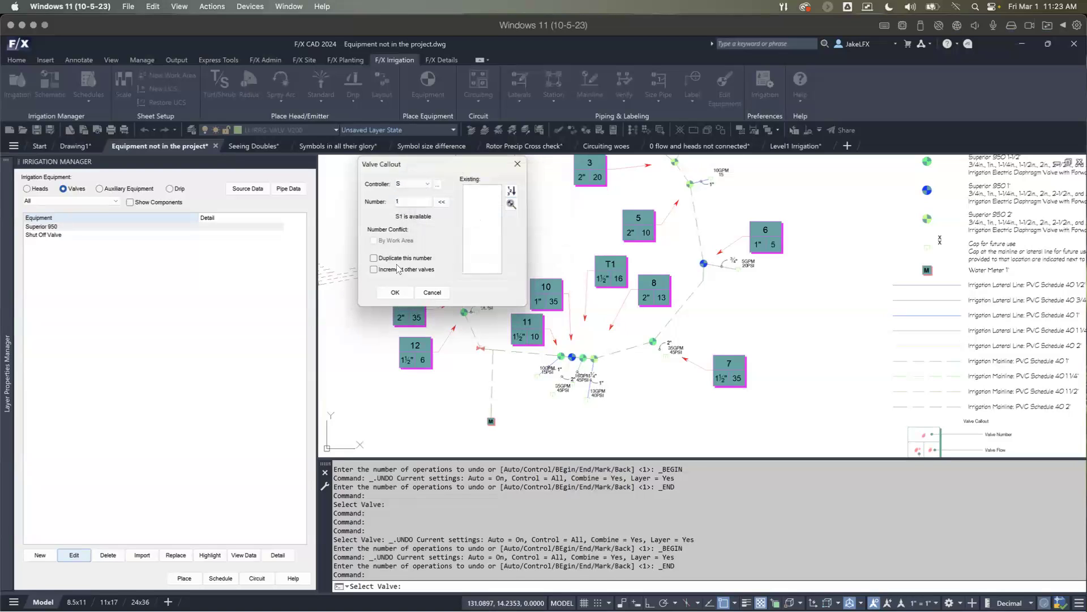
click(397, 290)
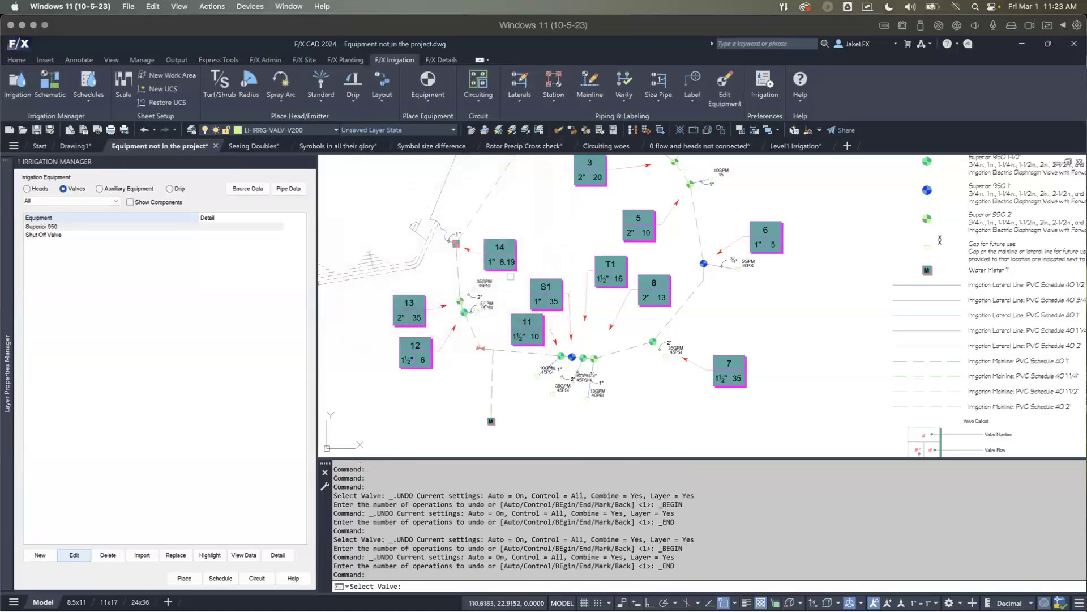
Step: Assign valve callout 13 to the existing controller T with number 2
middle_drag(545, 321, 555, 309)
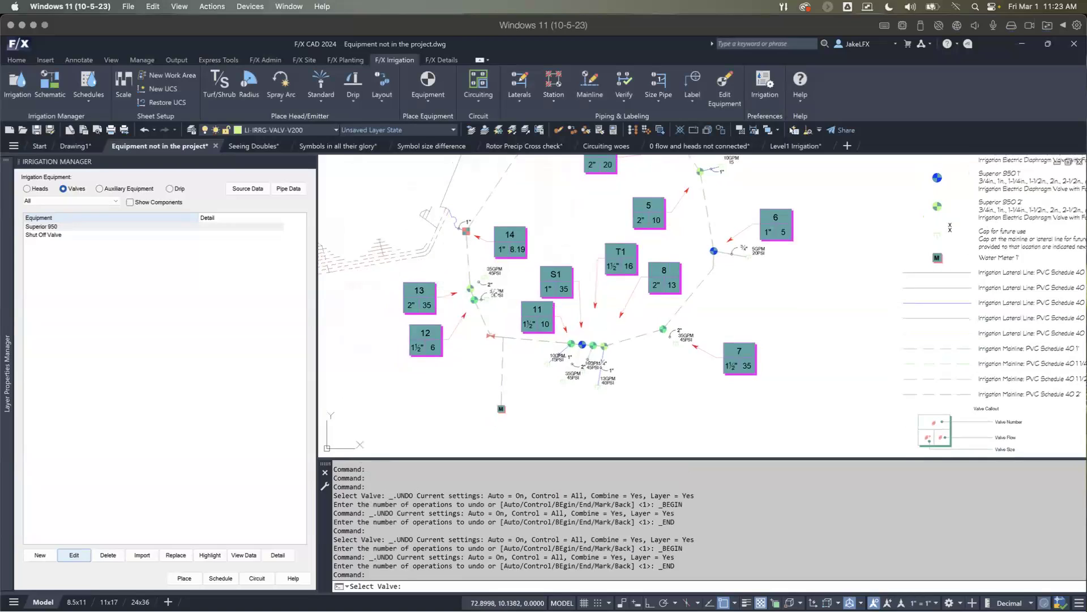
click(428, 185)
click(413, 207)
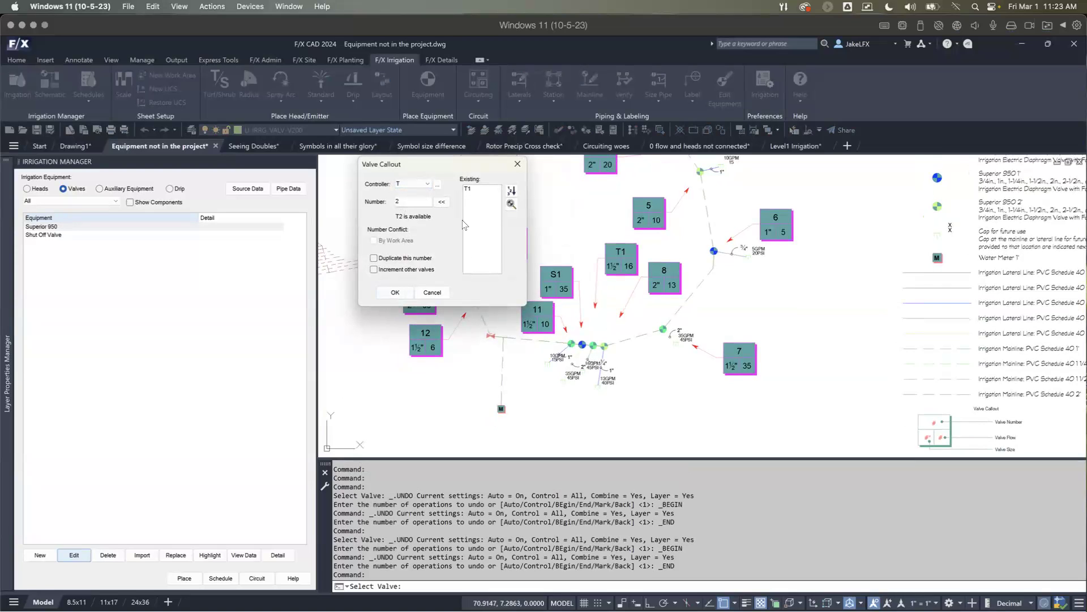
click(395, 293)
Step: Assign valve callout 3 to the existing controller T with number 3
middle_drag(527, 252, 488, 329)
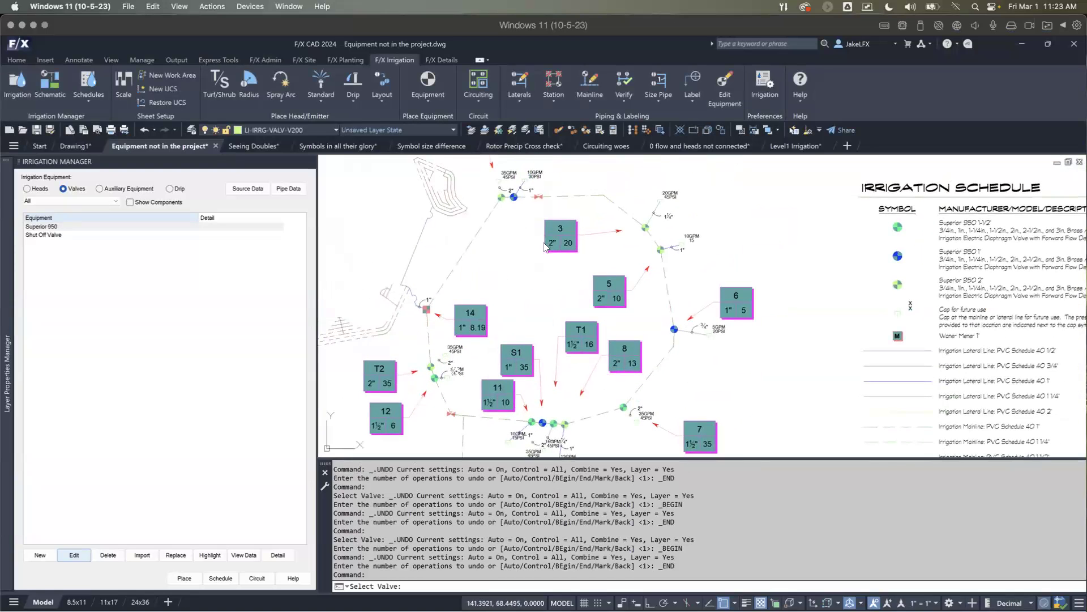
click(547, 244)
click(428, 184)
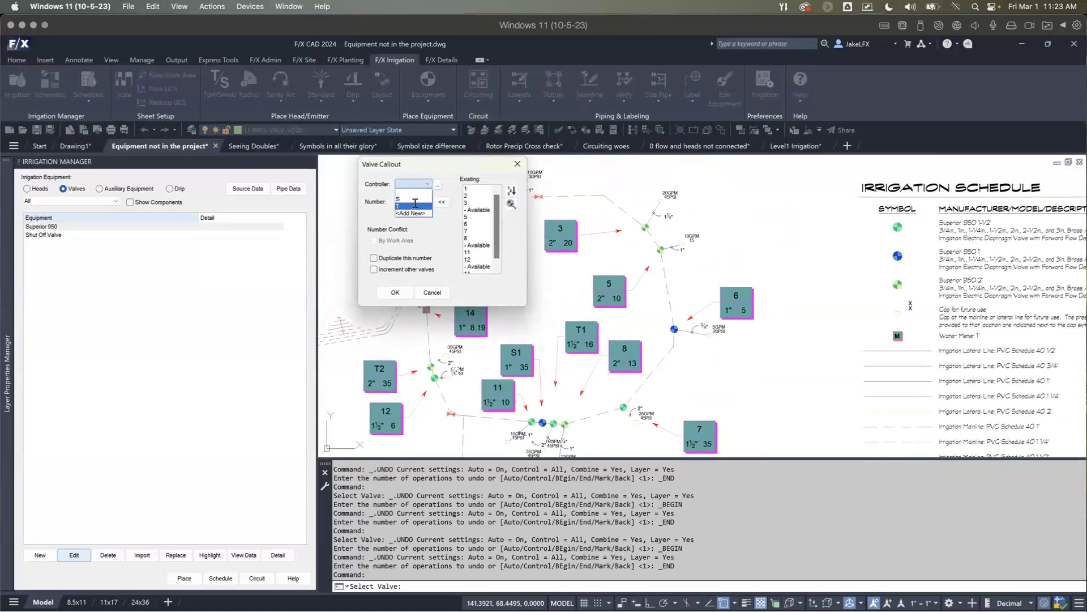
click(414, 204)
click(395, 292)
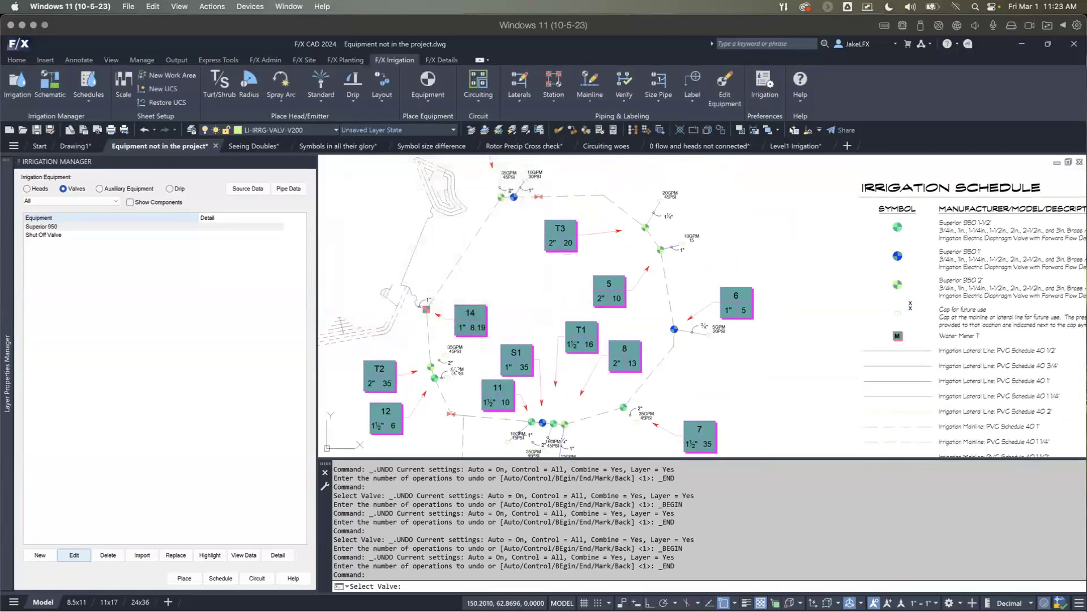
Step: Change valve callout T1 to number 2, increment the other valves on controller T, and end the callout command
scroll(565, 251, down, 5)
scroll(565, 252, up, 4)
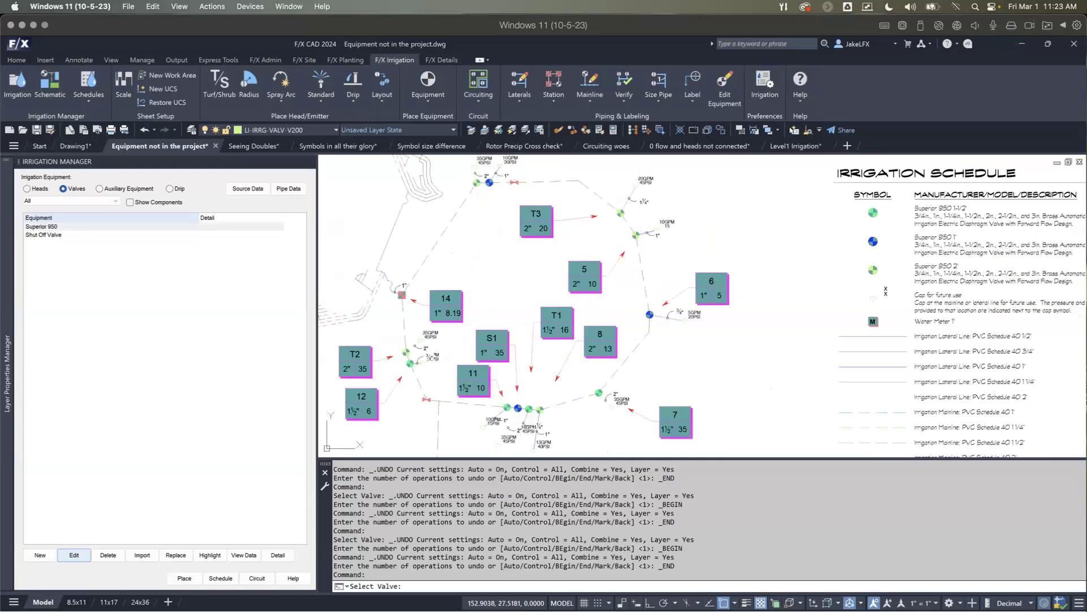
click(549, 323)
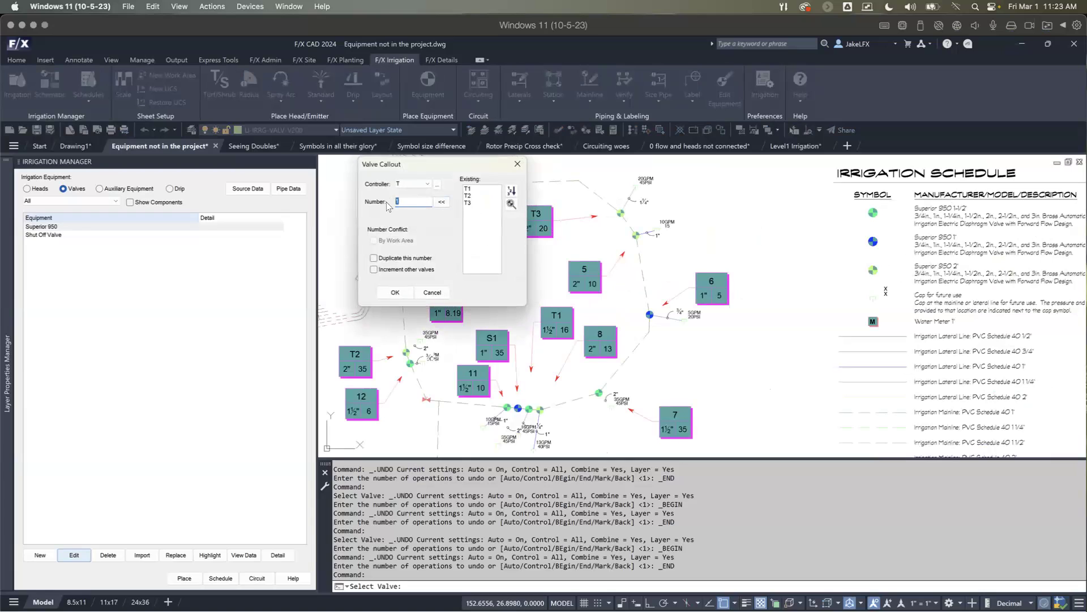
text(2)
click(374, 269)
click(395, 292)
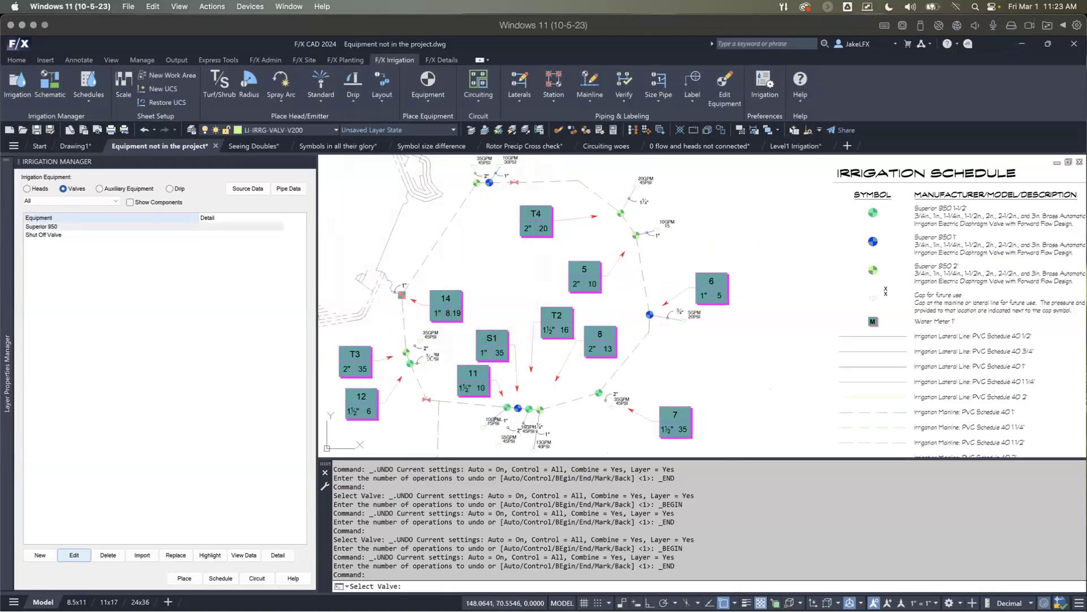
mouse_move(516, 323)
middle_down()
mouse_move(521, 278)
mouse_move(508, 247)
middle_up()
scroll(529, 295, down, 2)
key(Escape)
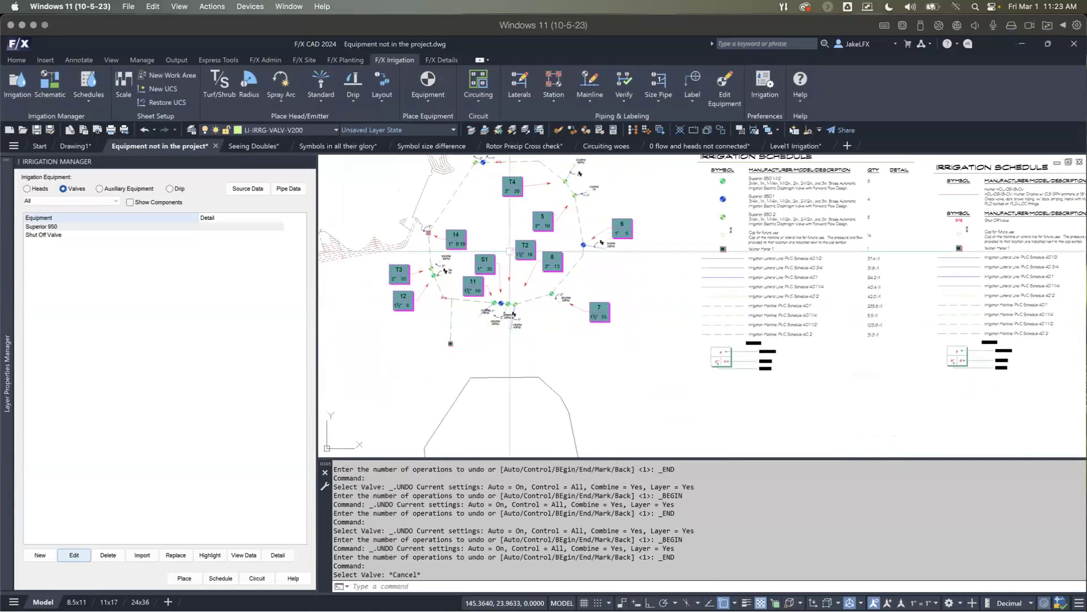
Step: Place a Valve Schedule table below the irrigation schedules, adding number of heads, length of pipe, design pressure, friction loss and valve loss columns
scroll(606, 303, down, 2)
mouse_move(605, 304)
middle_down()
mouse_move(572, 255)
mouse_move(547, 252)
middle_up()
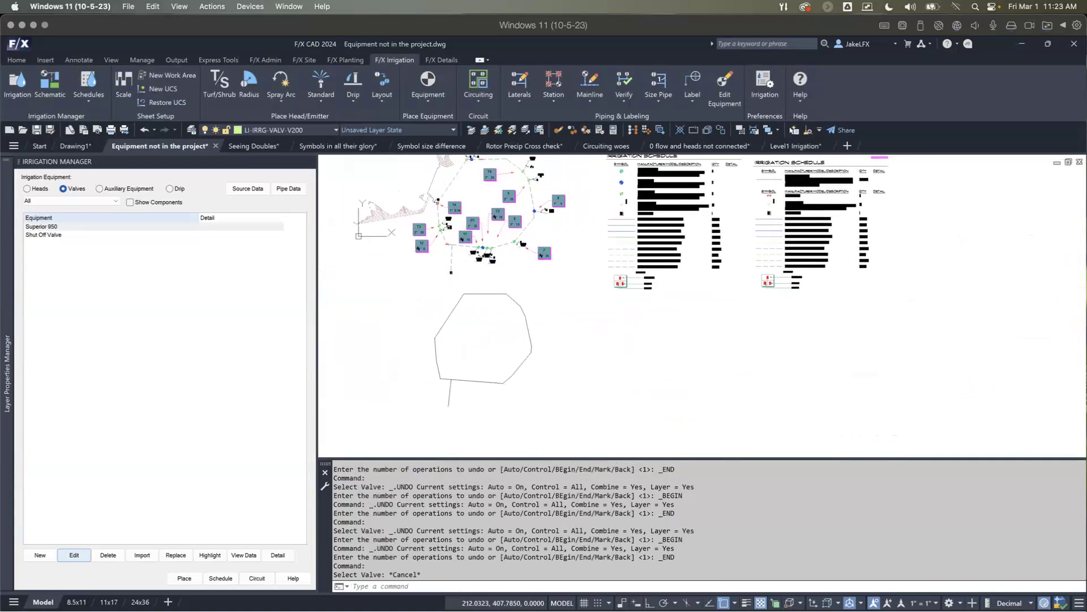
click(90, 97)
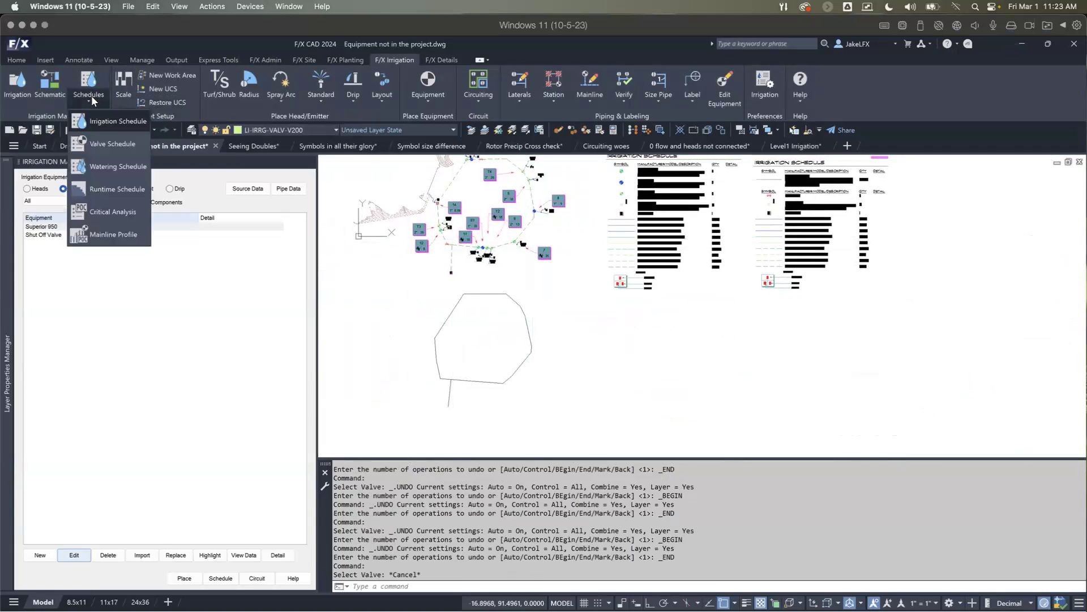
click(94, 142)
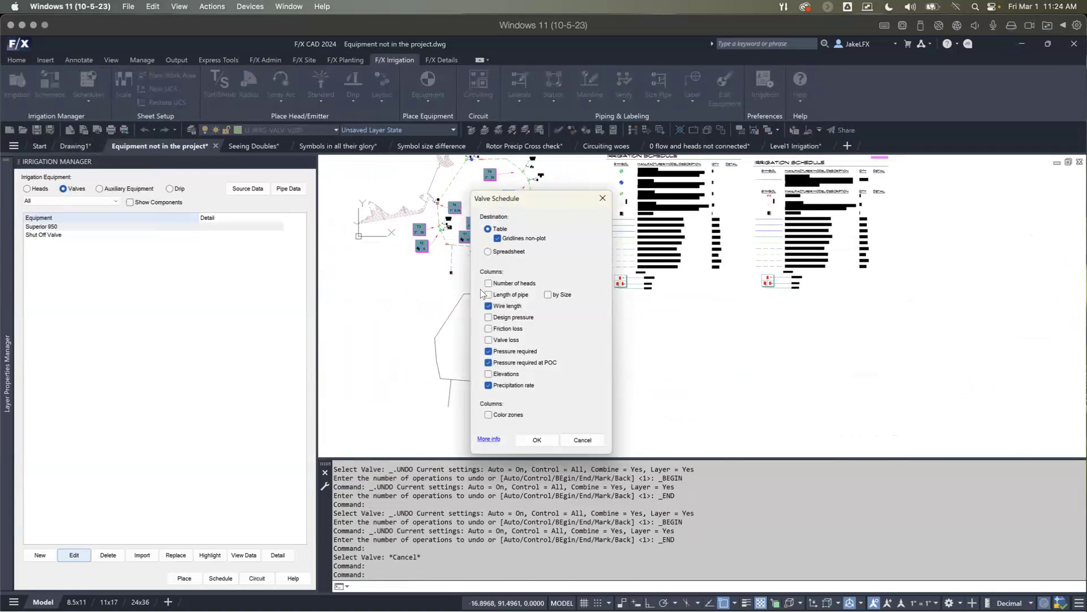
click(488, 283)
click(489, 294)
click(488, 317)
click(488, 329)
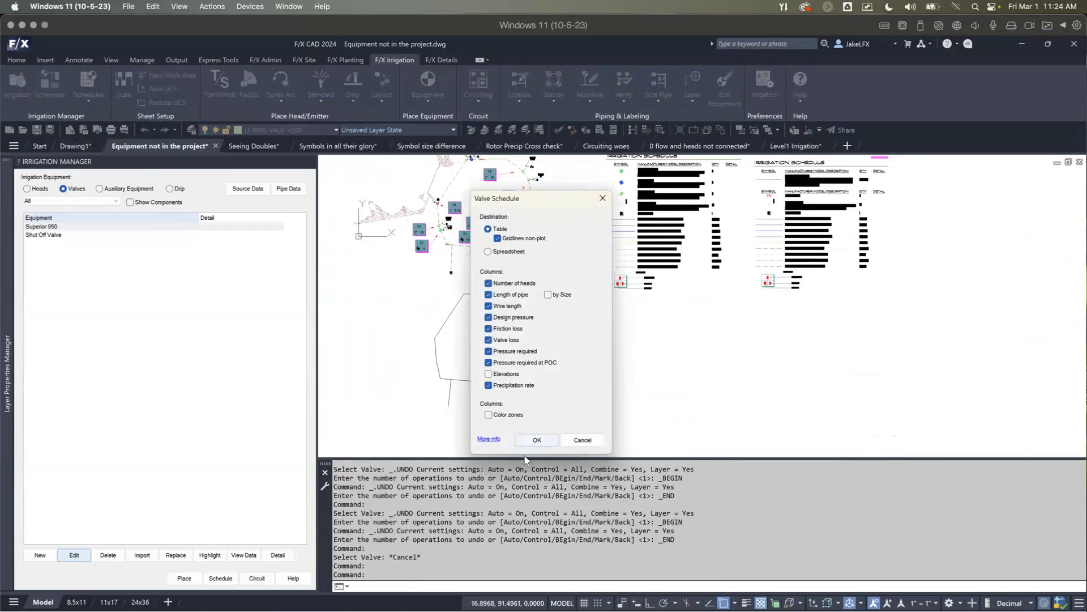
click(535, 440)
click(585, 325)
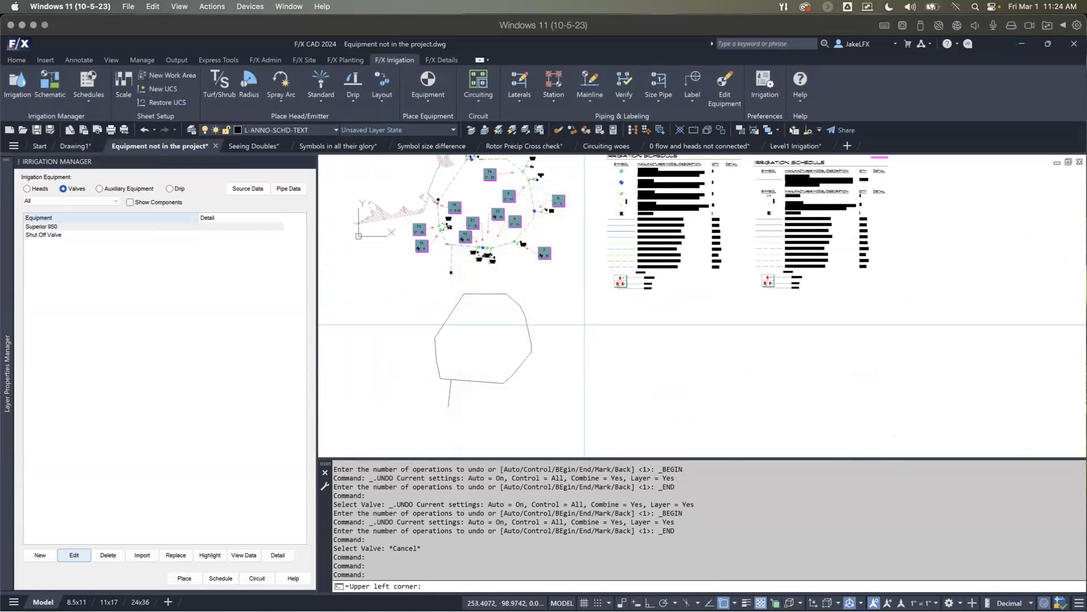
Step: Examine how the valve schedule lists the valves by controller and compare it with the callouts in the plan
scroll(602, 350, up, 10)
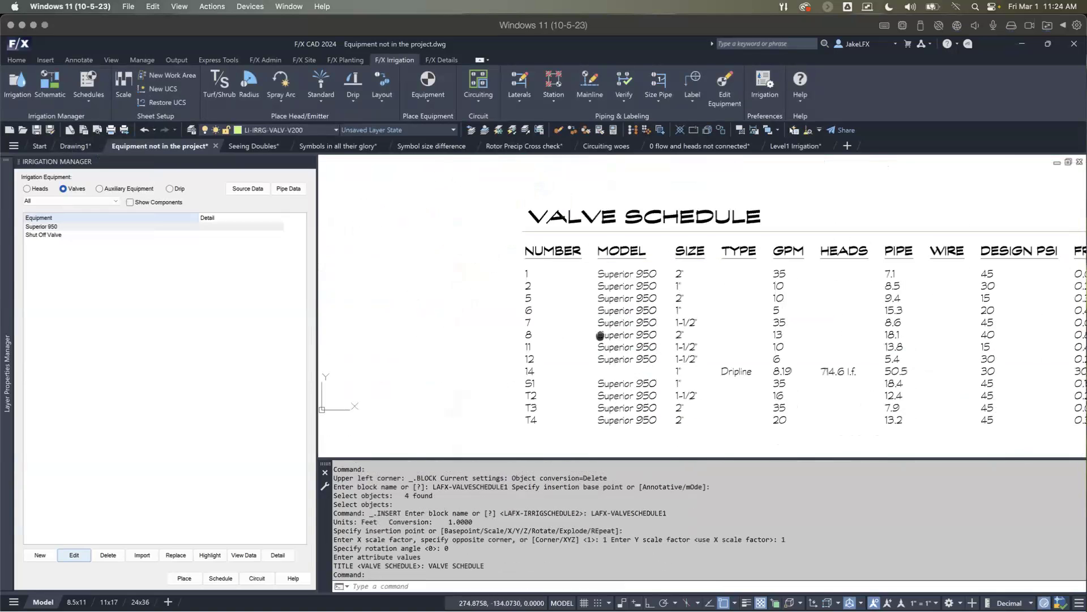
scroll(584, 333, down, 5)
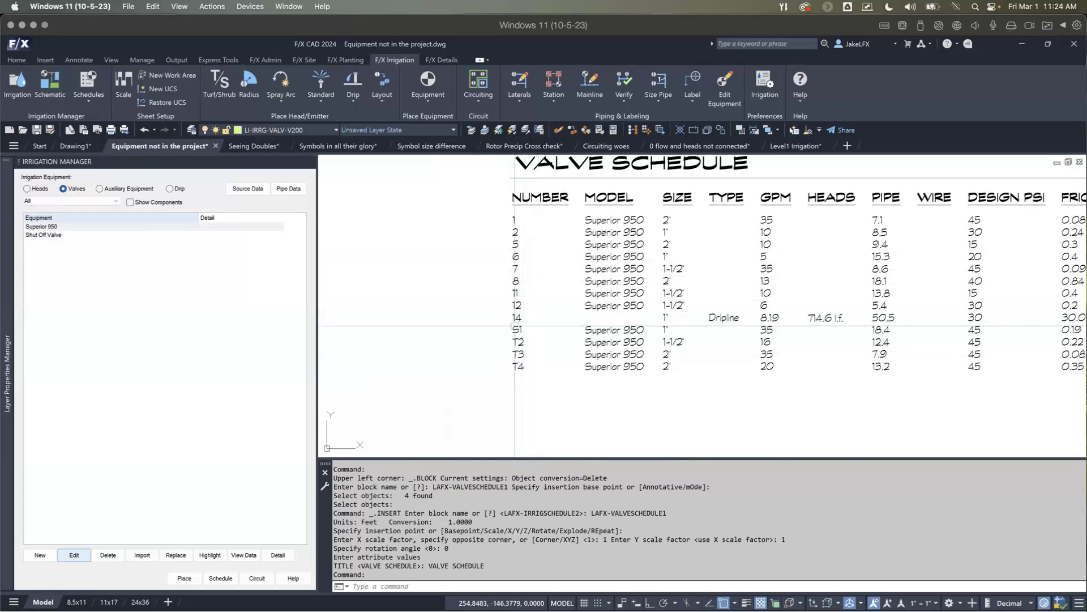
scroll(640, 329, down, 2)
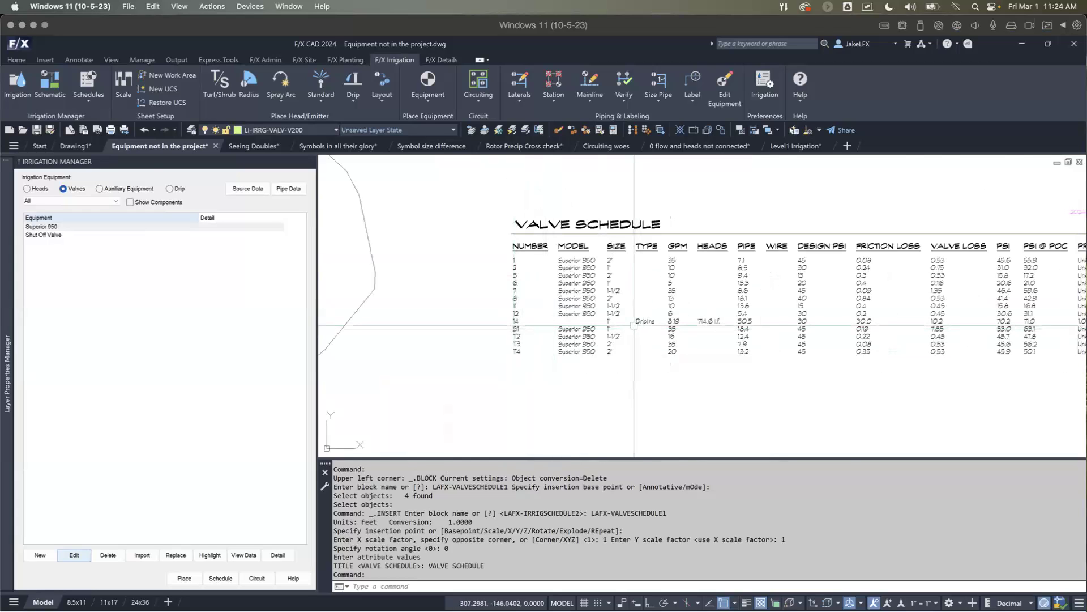
scroll(634, 326, down, 2)
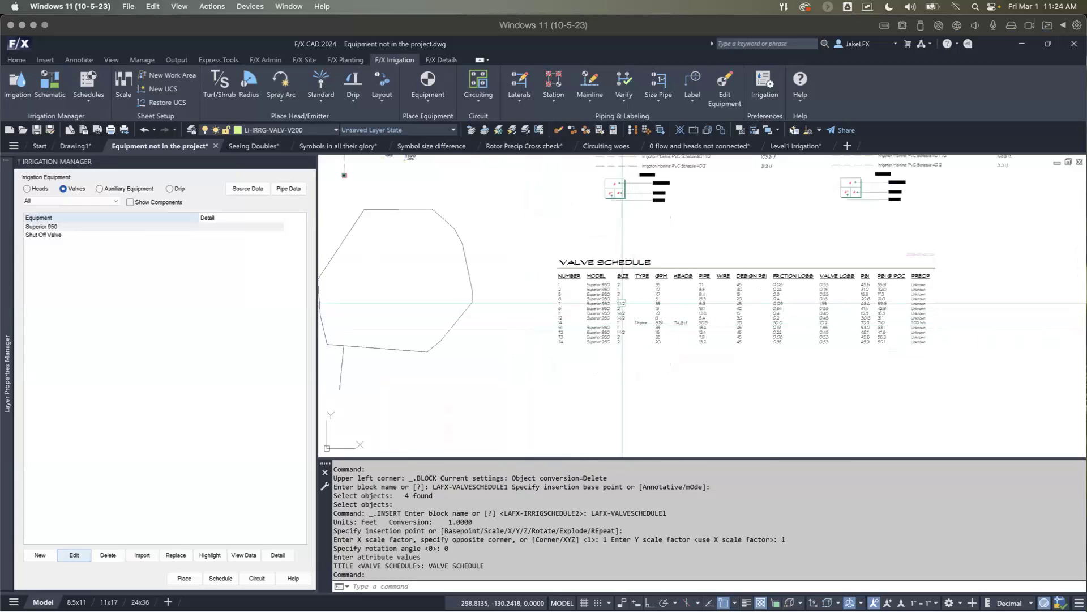
scroll(495, 281, down, 3)
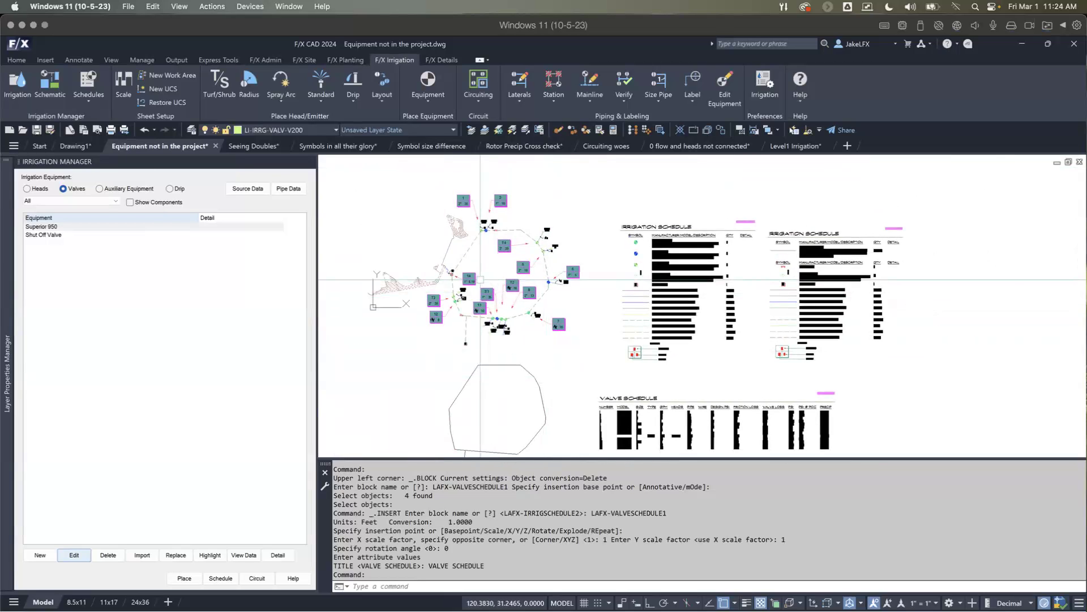
scroll(480, 279, up, 2)
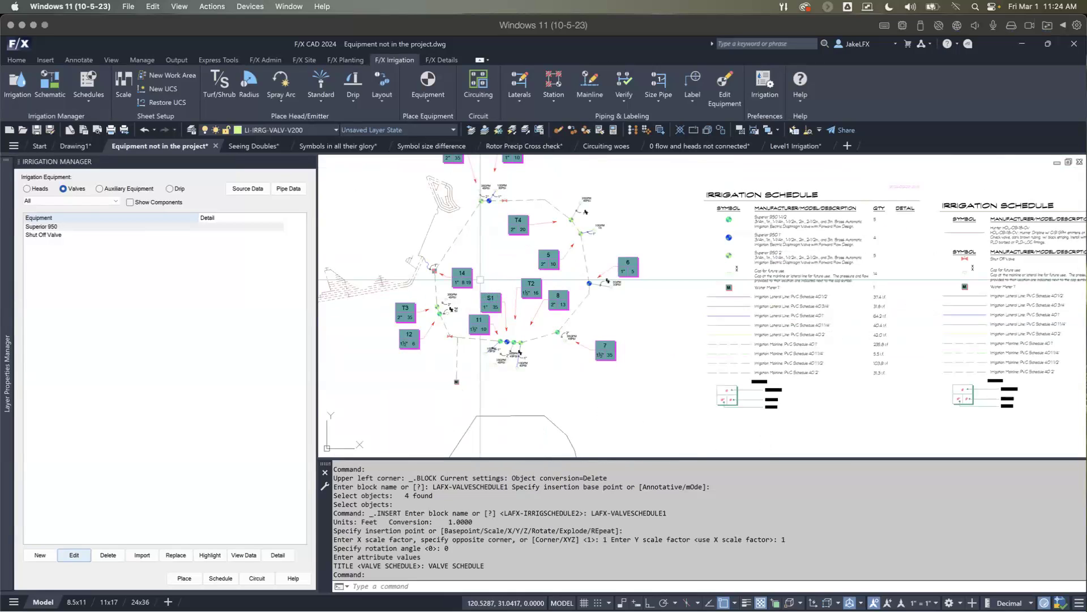
Step: Examine the dripline areas, the piping to valve callout 14 and the surrounding valve callouts in the plan
middle_drag(426, 291, 445, 291)
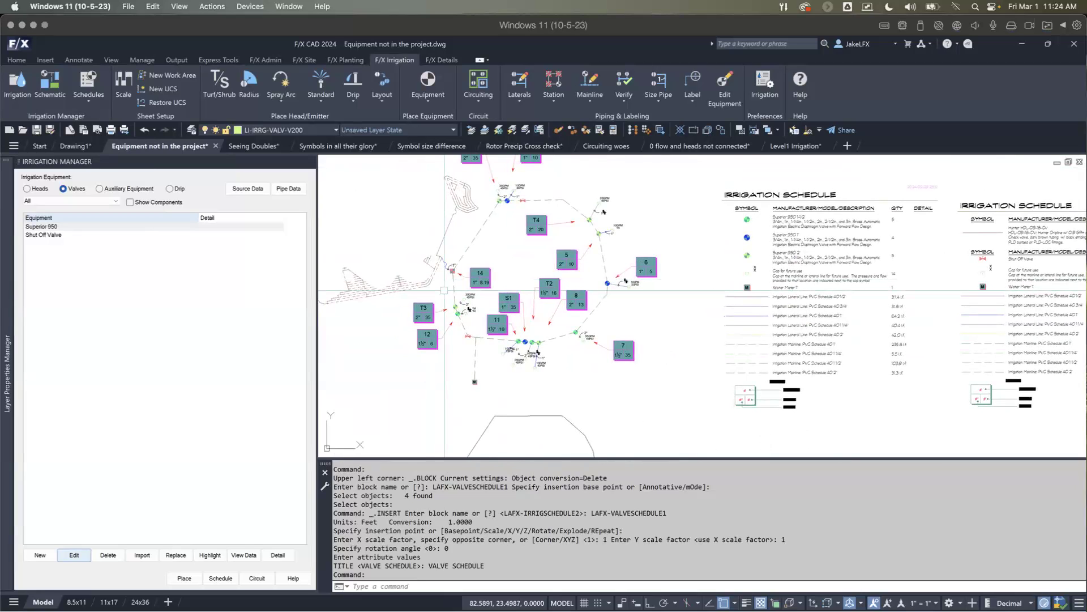
scroll(581, 322, down, 2)
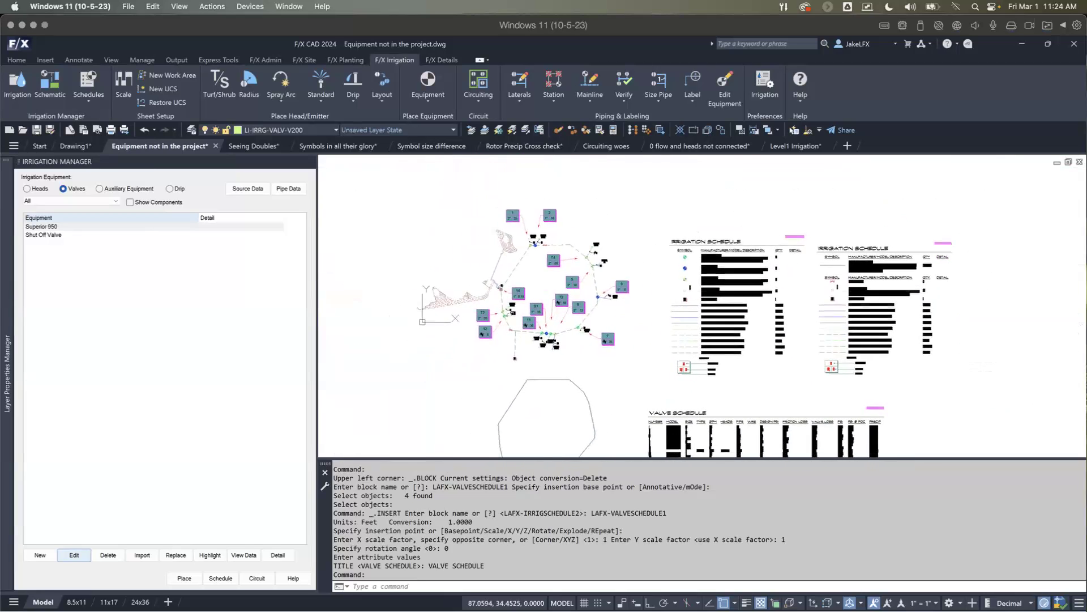
scroll(496, 294, up, 2)
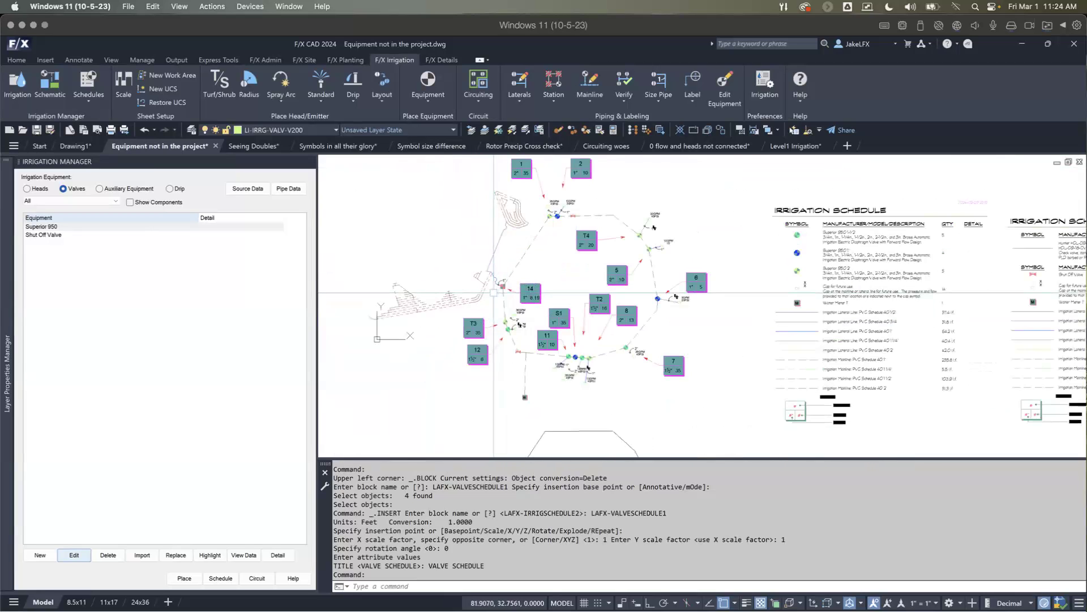
mouse_move(494, 293)
middle_down()
mouse_move(508, 316)
mouse_move(525, 262)
middle_up()
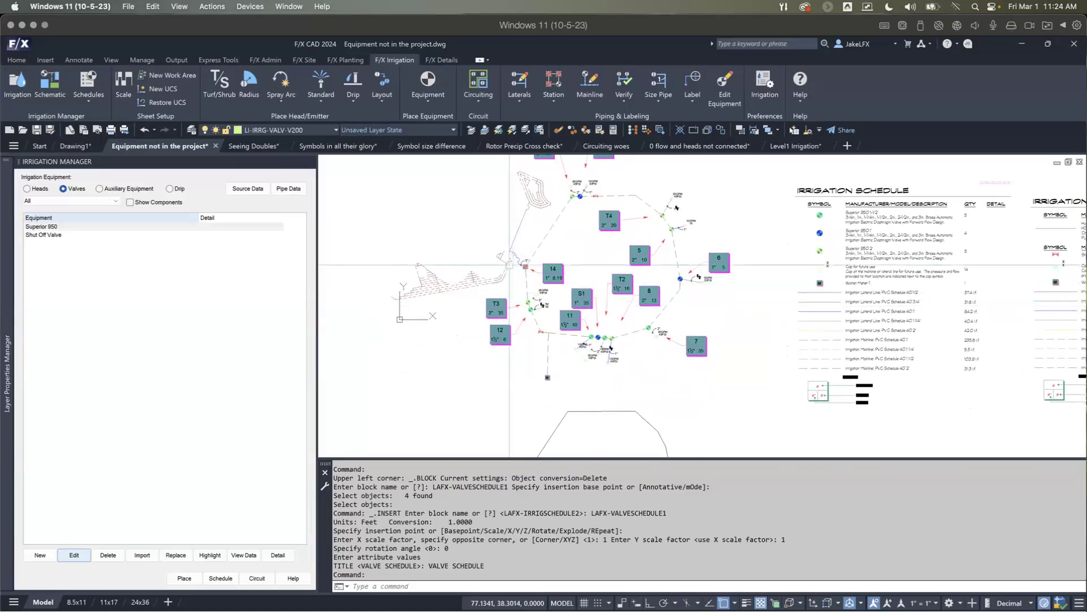
scroll(425, 283, up, 5)
middle_drag(576, 306, 587, 314)
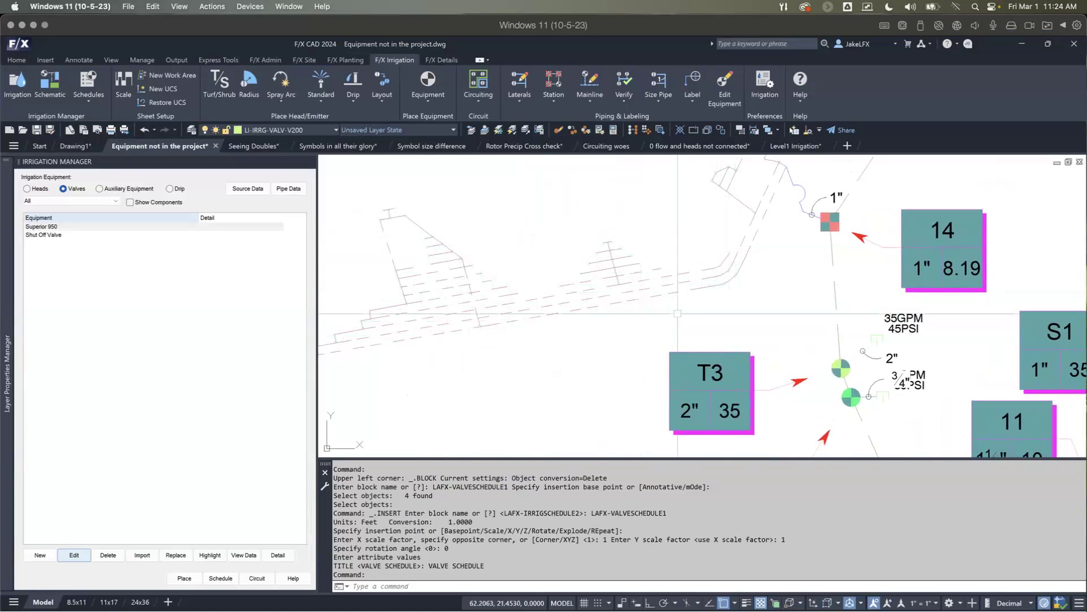
scroll(502, 345, down, 2)
middle_drag(501, 345, 520, 355)
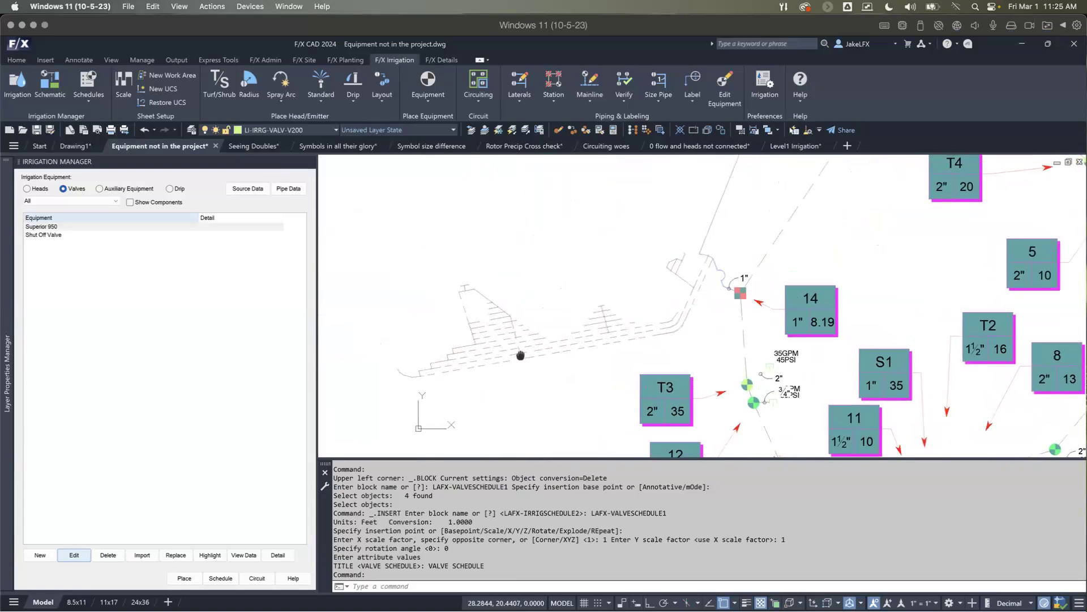
scroll(521, 355, up, 2)
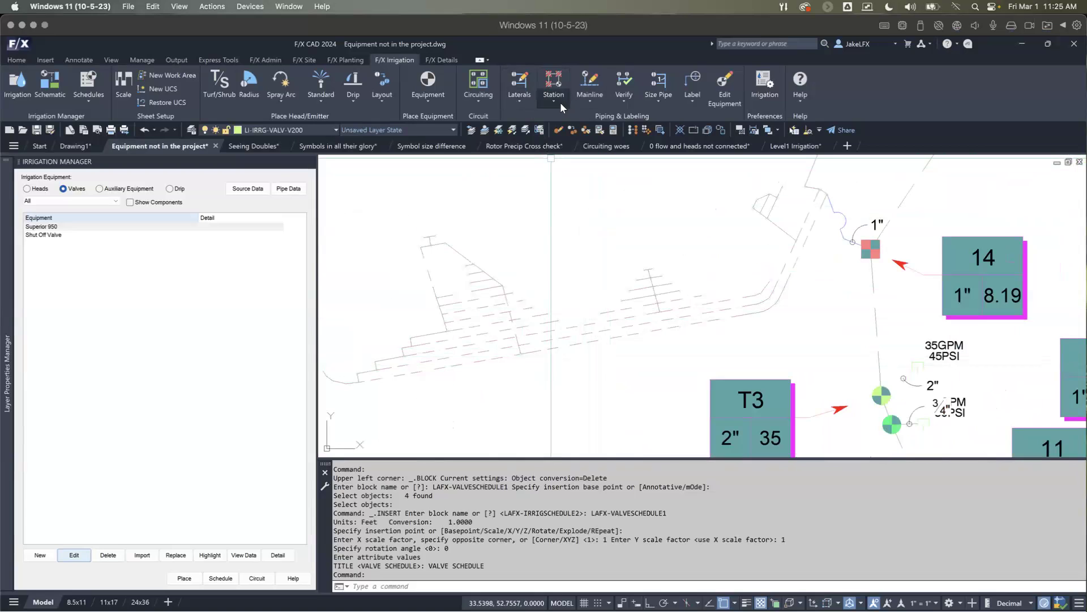
scroll(716, 256, down, 2)
middle_drag(716, 256, 606, 358)
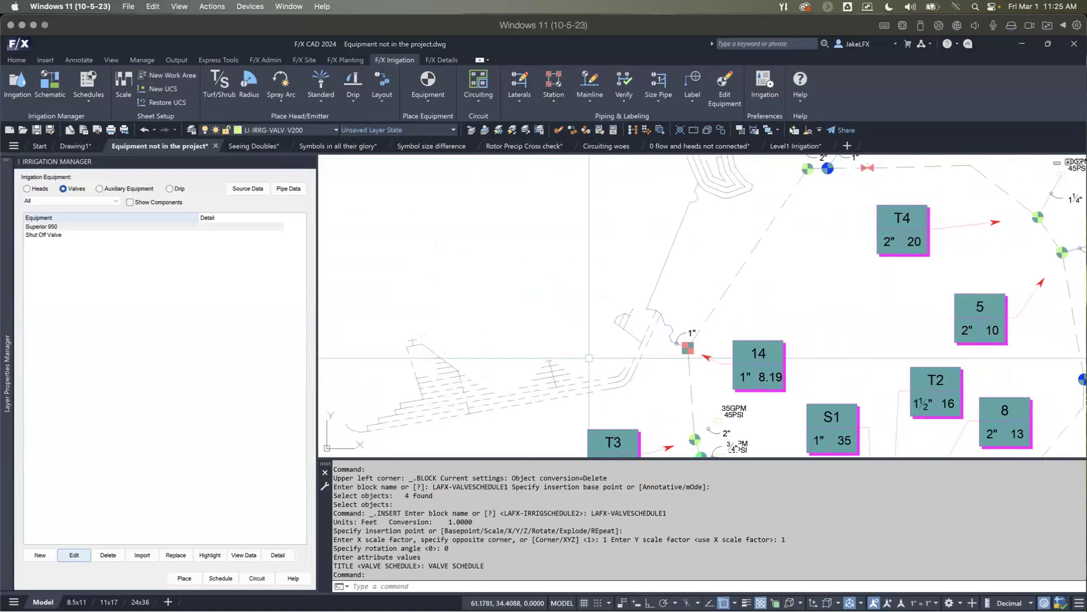
scroll(597, 327, down, 2)
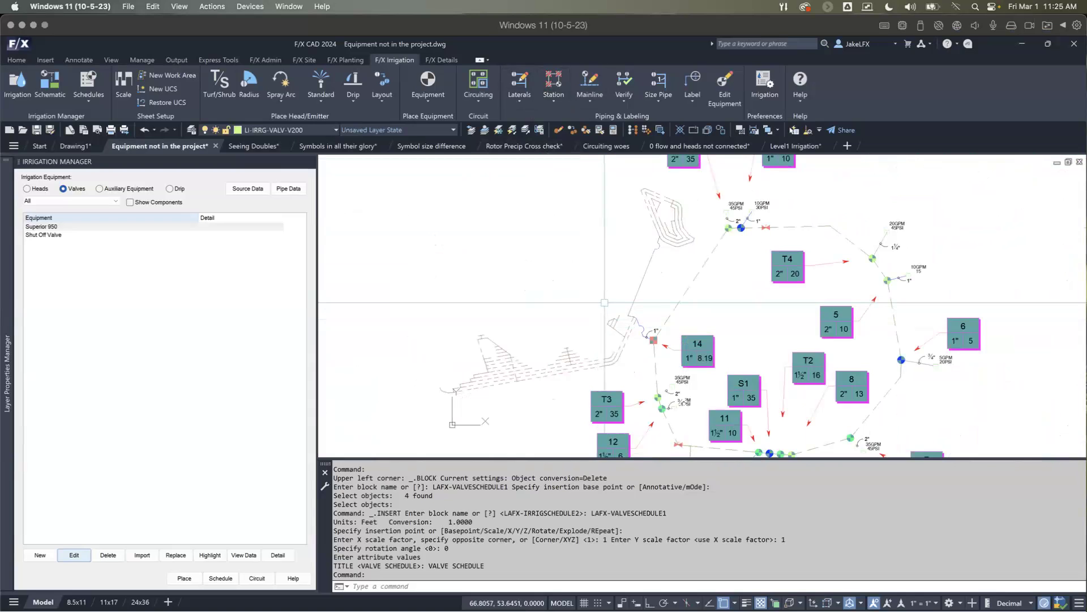
scroll(687, 304, down, 2)
mouse_move(687, 304)
middle_down()
mouse_move(640, 317)
mouse_move(565, 299)
middle_up()
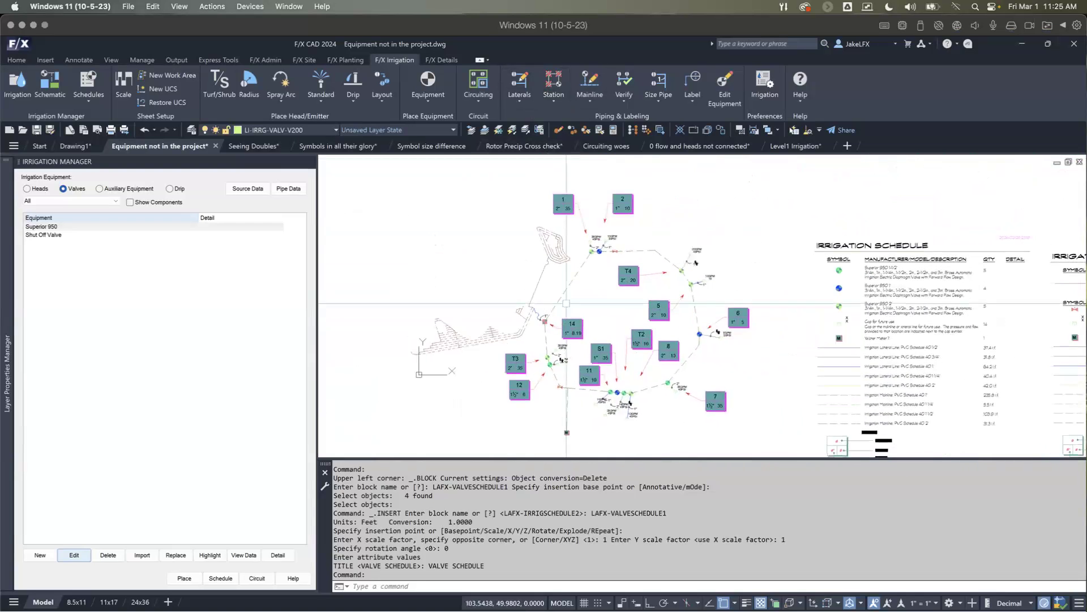
scroll(566, 298, up, 2)
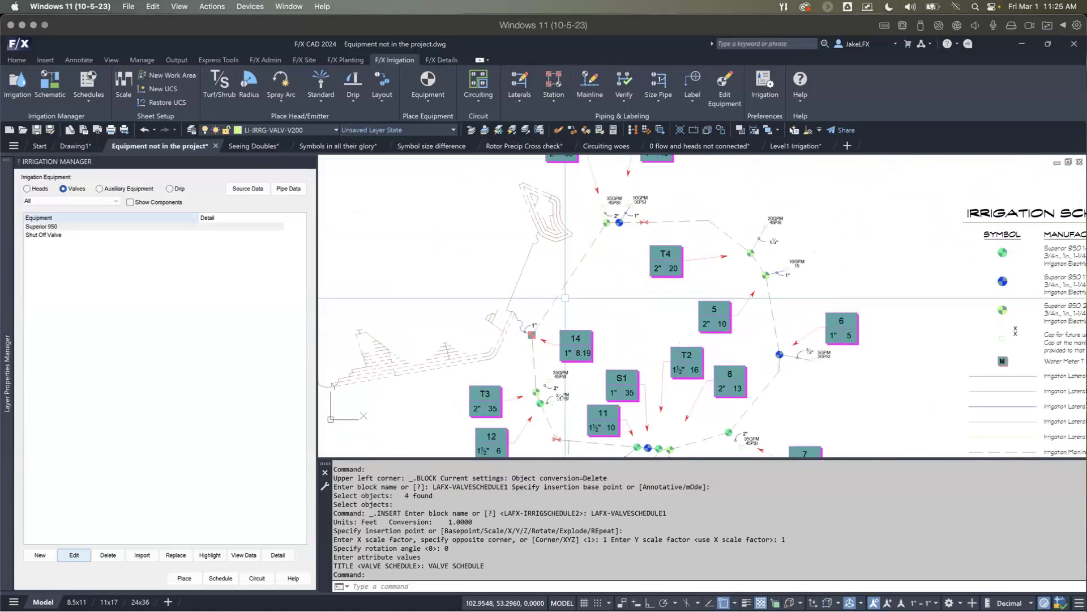
scroll(528, 236, down, 2)
middle_drag(528, 236, 562, 240)
scroll(562, 239, up, 2)
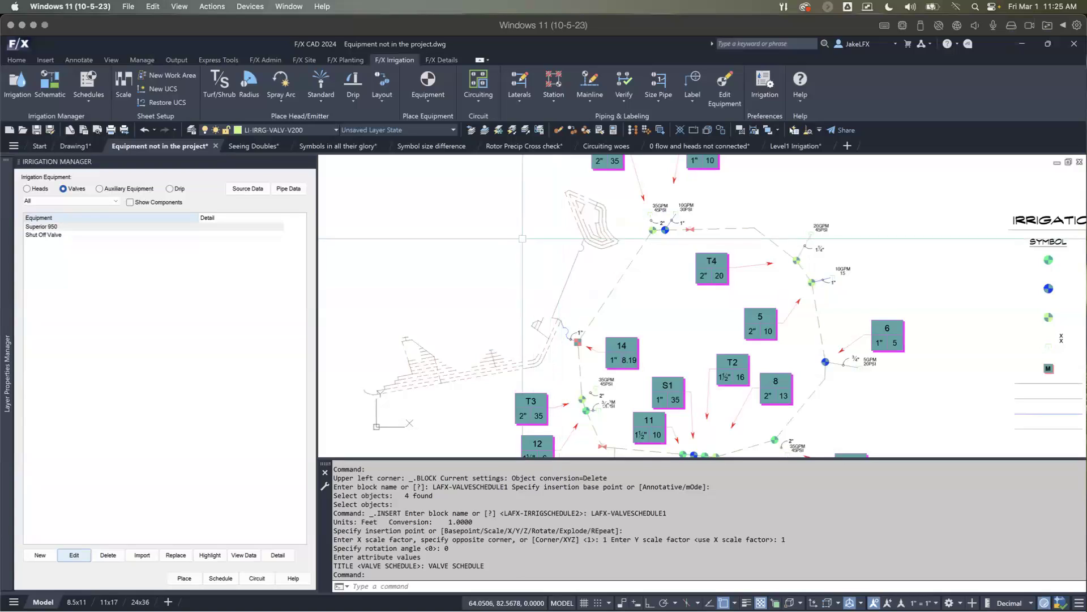
Step: List the project's drip equipment, and switch to the Symbols in all their glory drawing to look over its irrigation layout
click(176, 190)
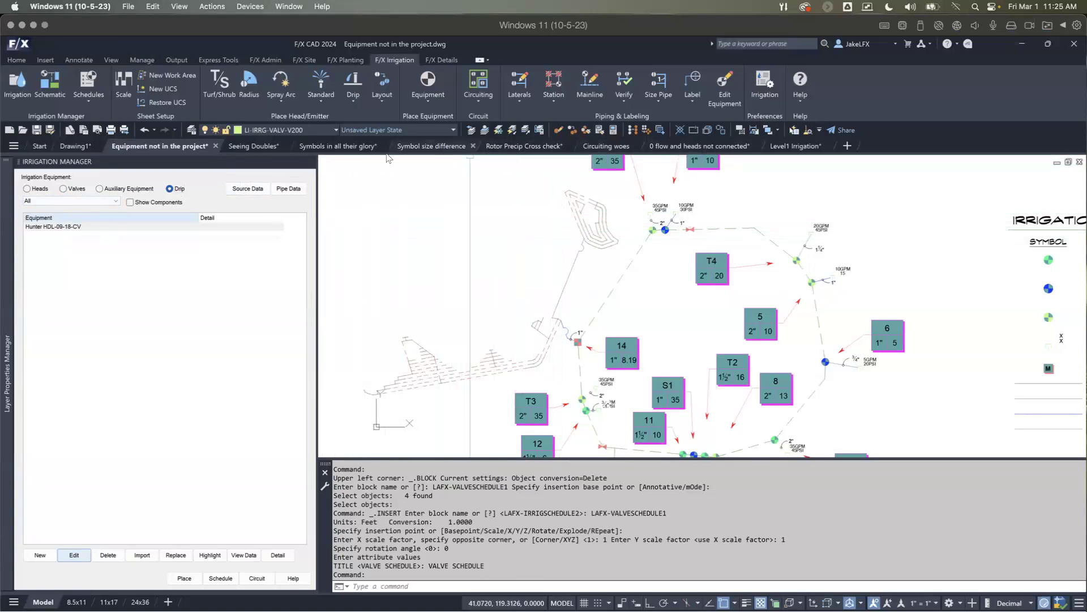
click(319, 146)
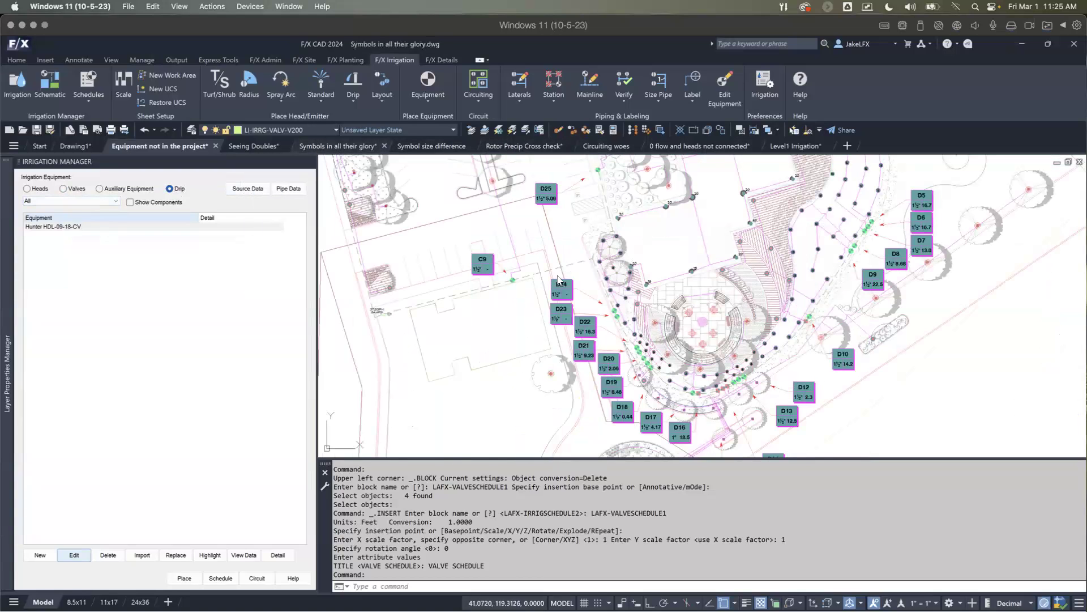
middle_drag(561, 255, 585, 330)
mouse_move(619, 246)
middle_down()
mouse_move(588, 286)
mouse_move(636, 262)
mouse_move(643, 272)
middle_up()
scroll(607, 225, up, 2)
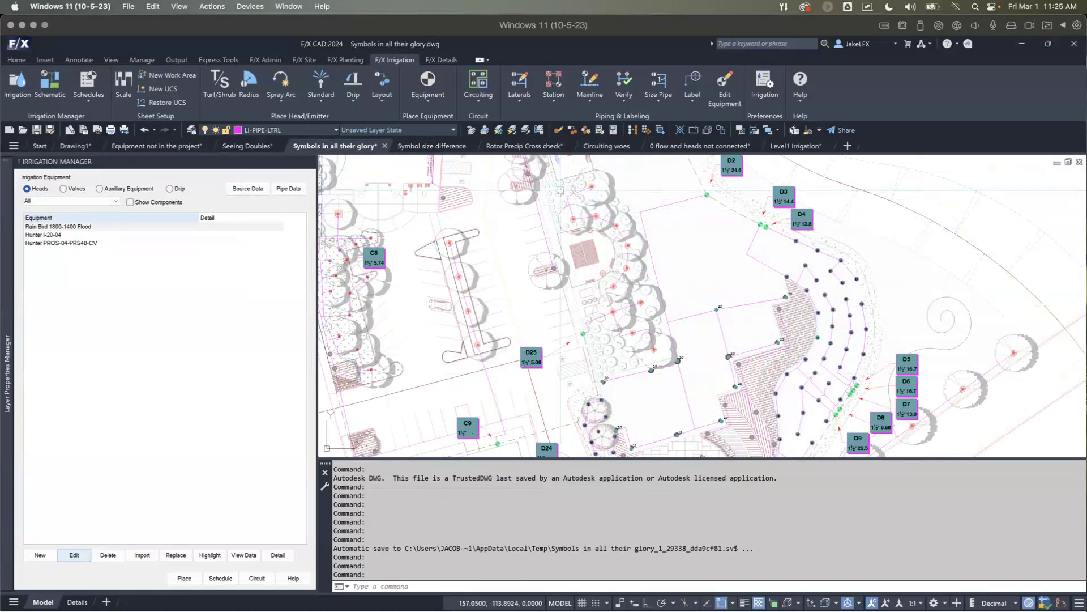
scroll(560, 190, up, 4)
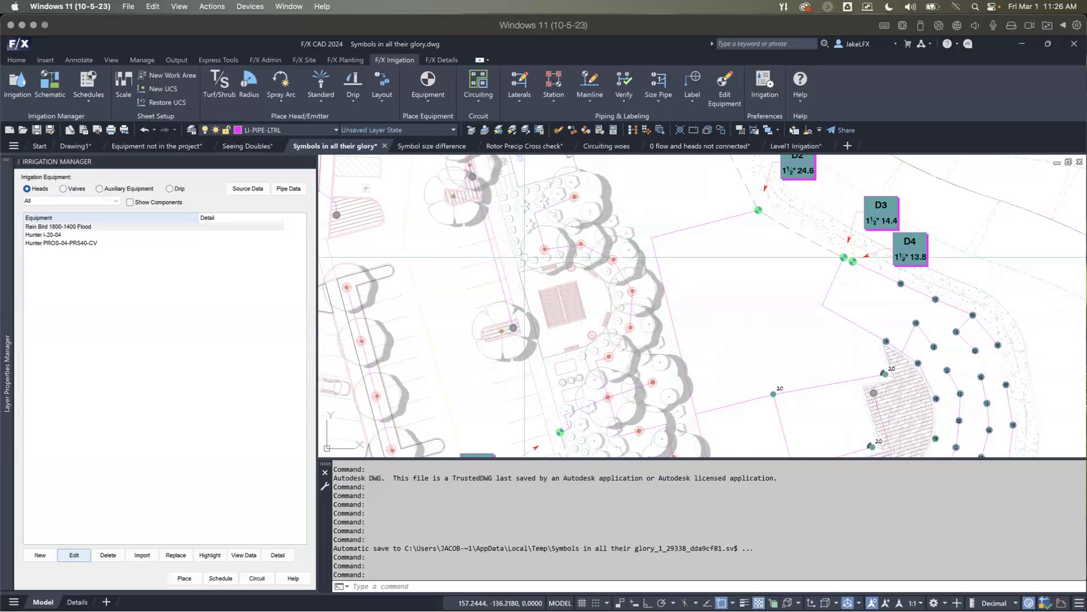
scroll(525, 257, down, 3)
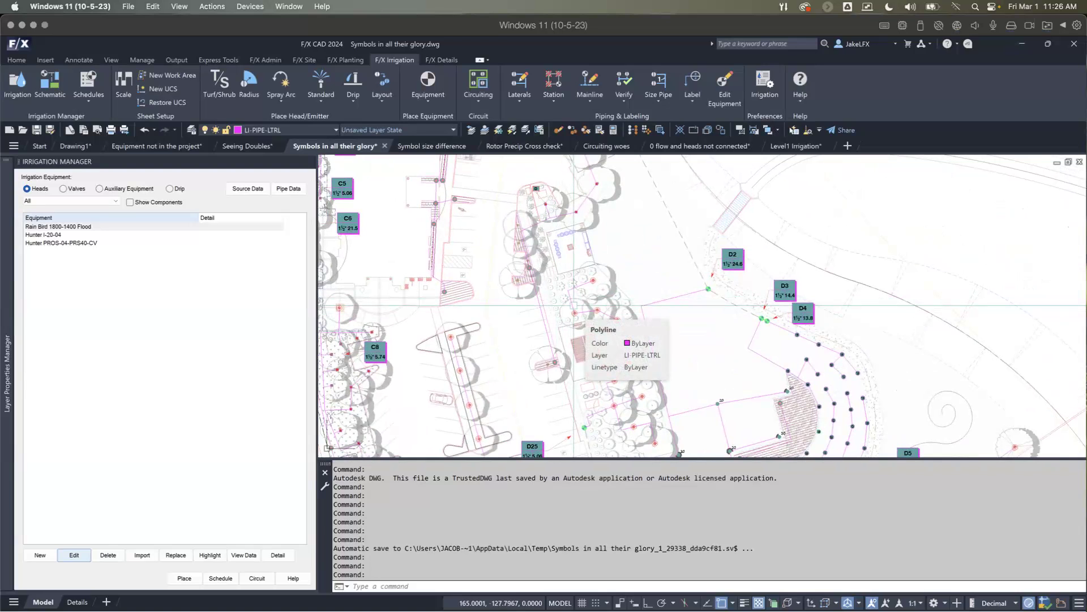
scroll(567, 271, down, 4)
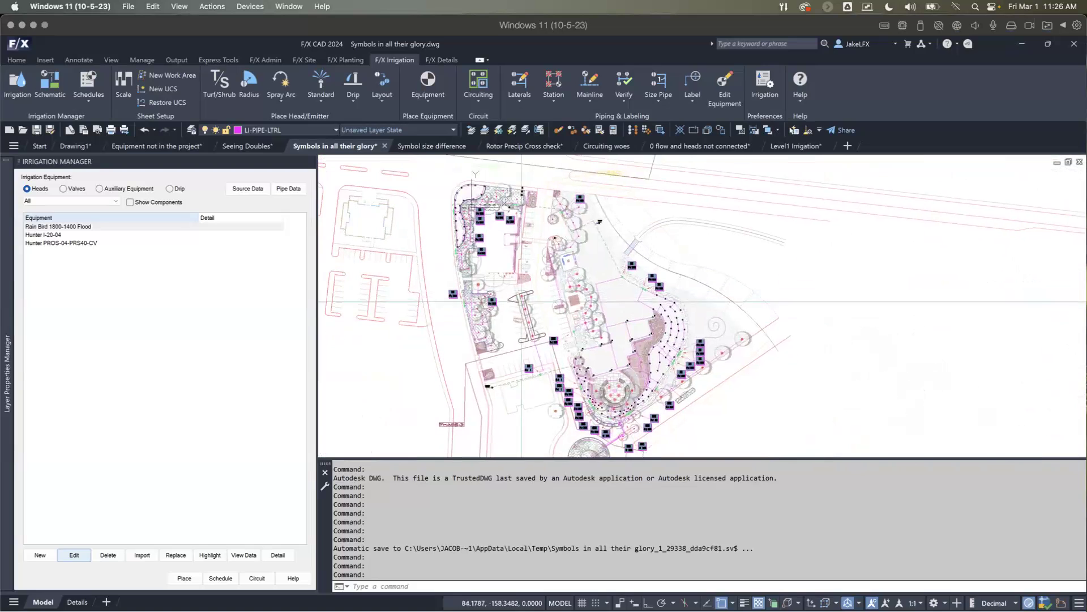
Step: Begin a run of LPI EZ-ID-06-12-CV-Single Dripline in the planting bed near the water meter, switching the run to arc mode
scroll(521, 302, up, 8)
scroll(522, 301, down, 4)
middle_drag(520, 321, 613, 180)
scroll(843, 335, down, 2)
middle_drag(848, 337, 829, 492)
scroll(616, 205, up, 6)
middle_drag(616, 207, 582, 280)
scroll(667, 219, up, 2)
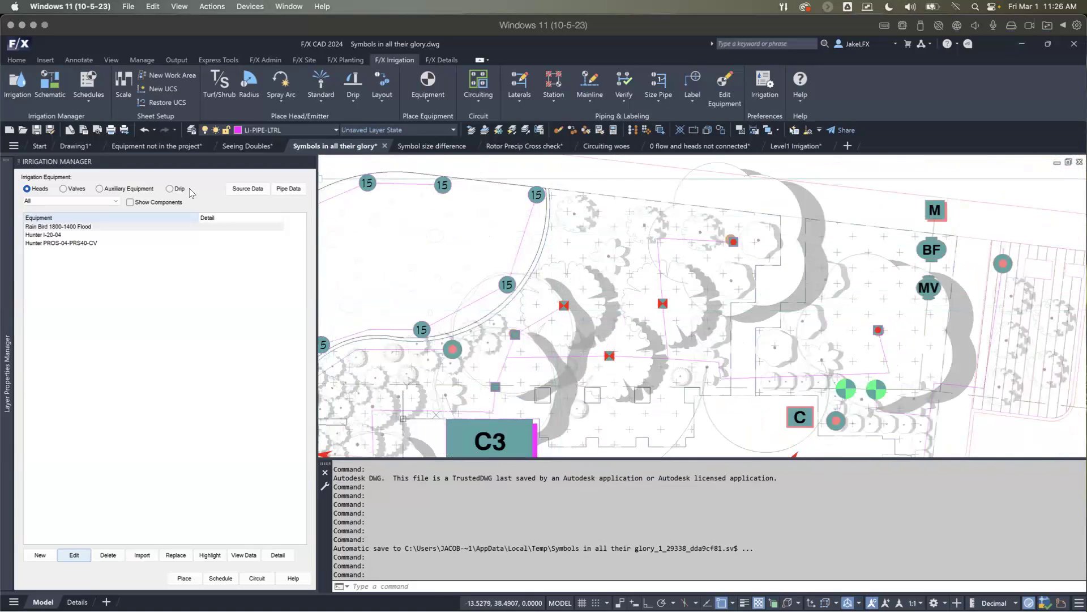
click(170, 189)
click(77, 201)
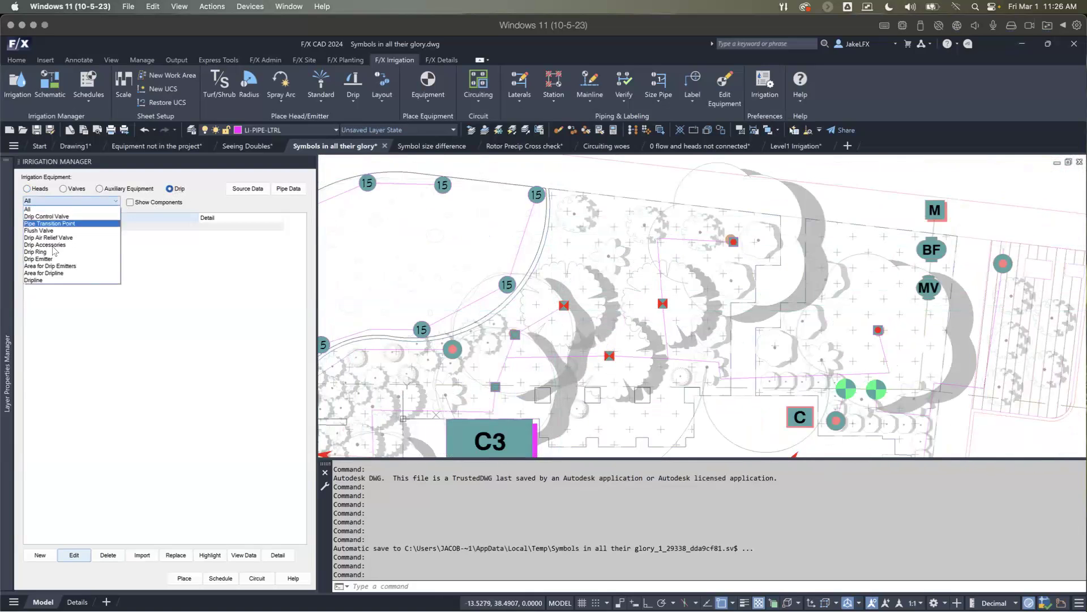
click(41, 281)
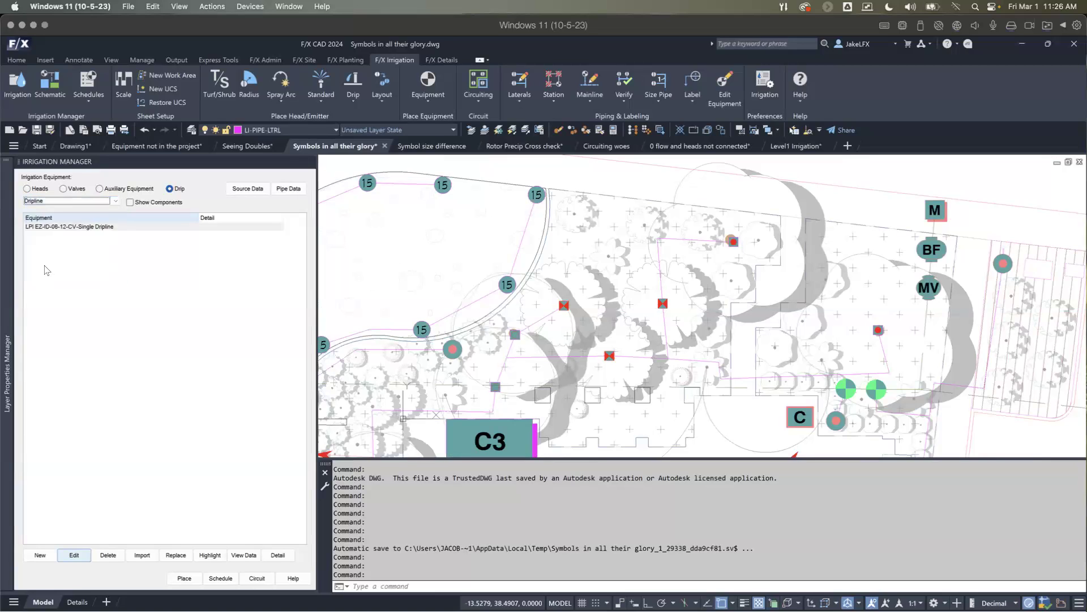
double_click(59, 227)
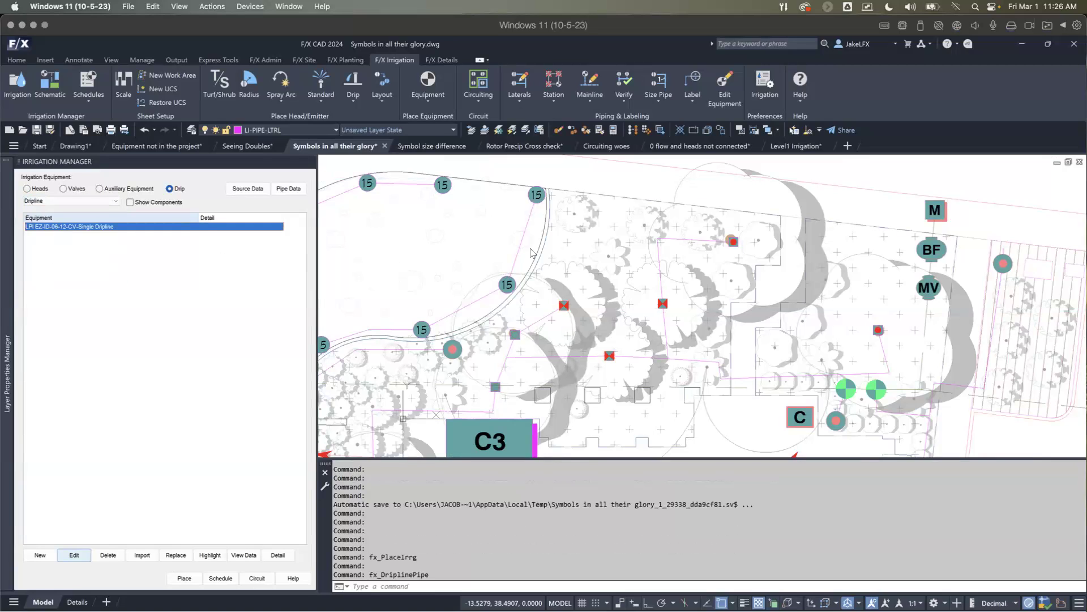
middle_drag(577, 255, 549, 245)
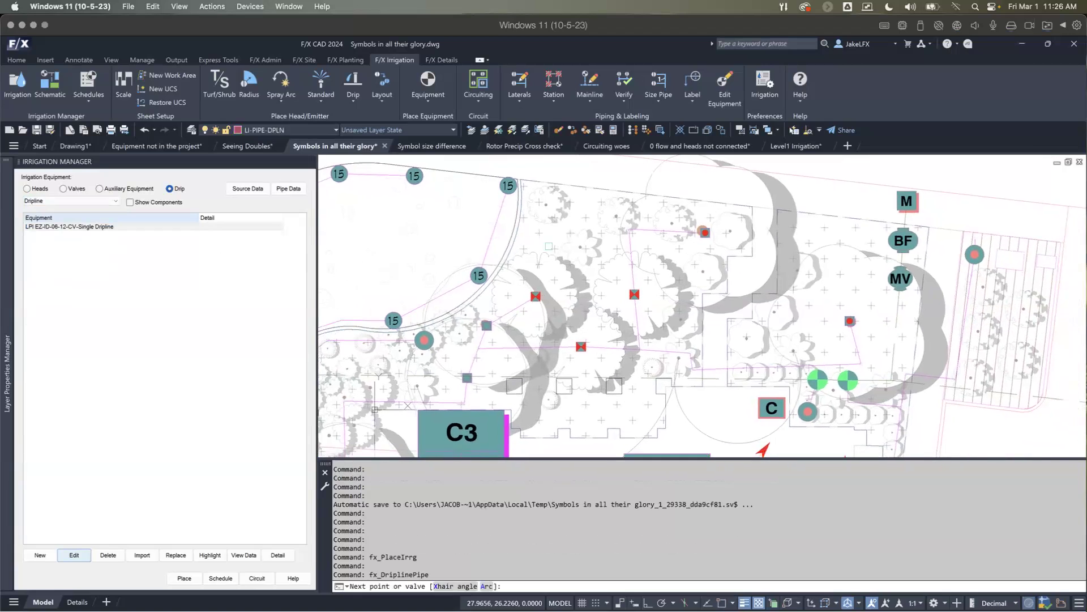
scroll(590, 199, up, 2)
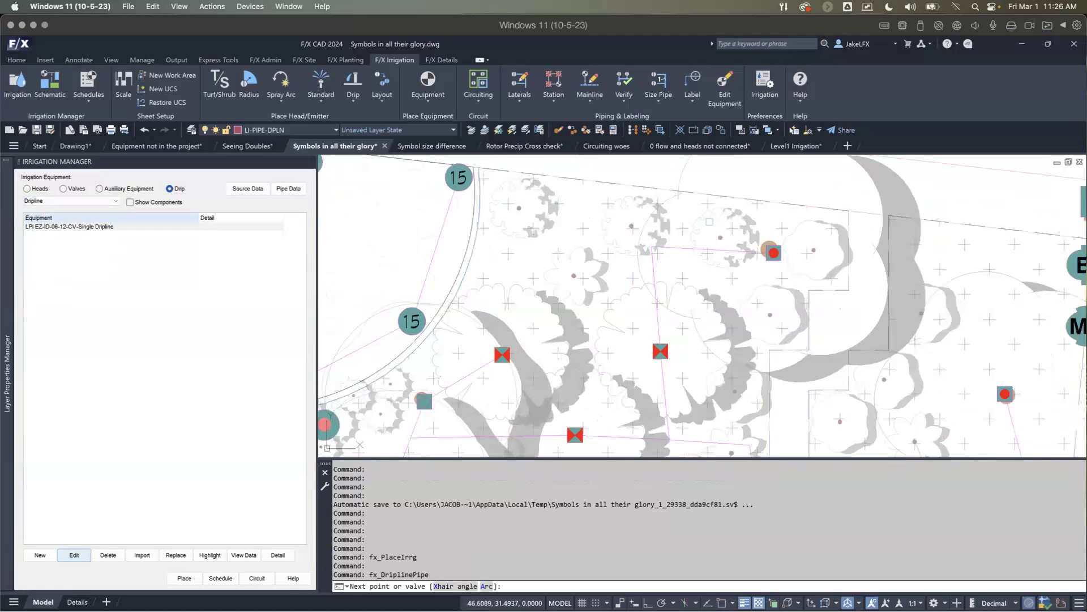
mouse_move(651, 287)
middle_down()
mouse_move(568, 279)
mouse_move(556, 291)
middle_up()
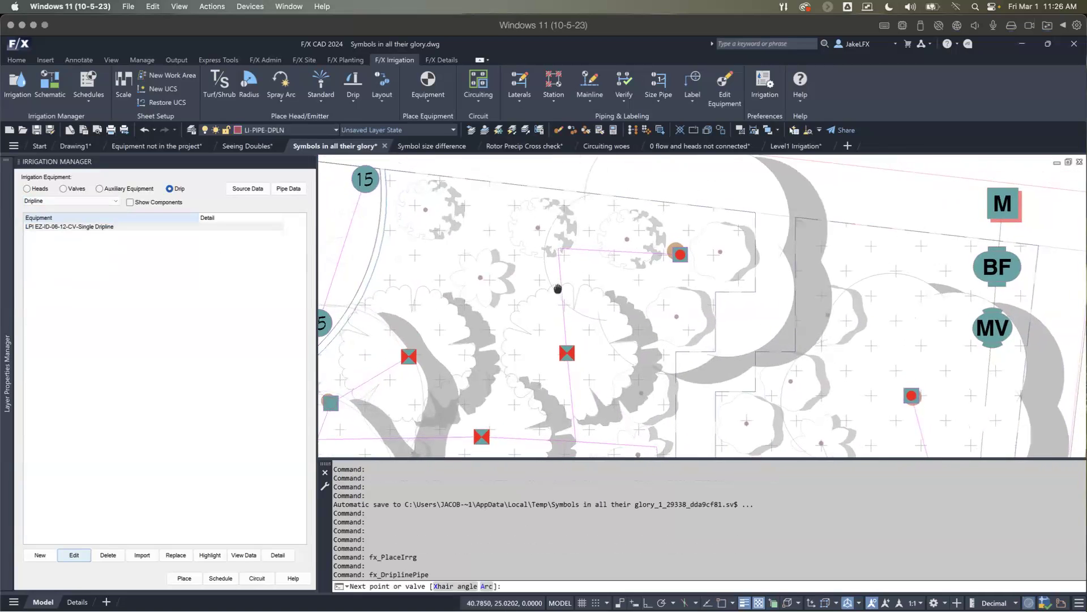
click(728, 219)
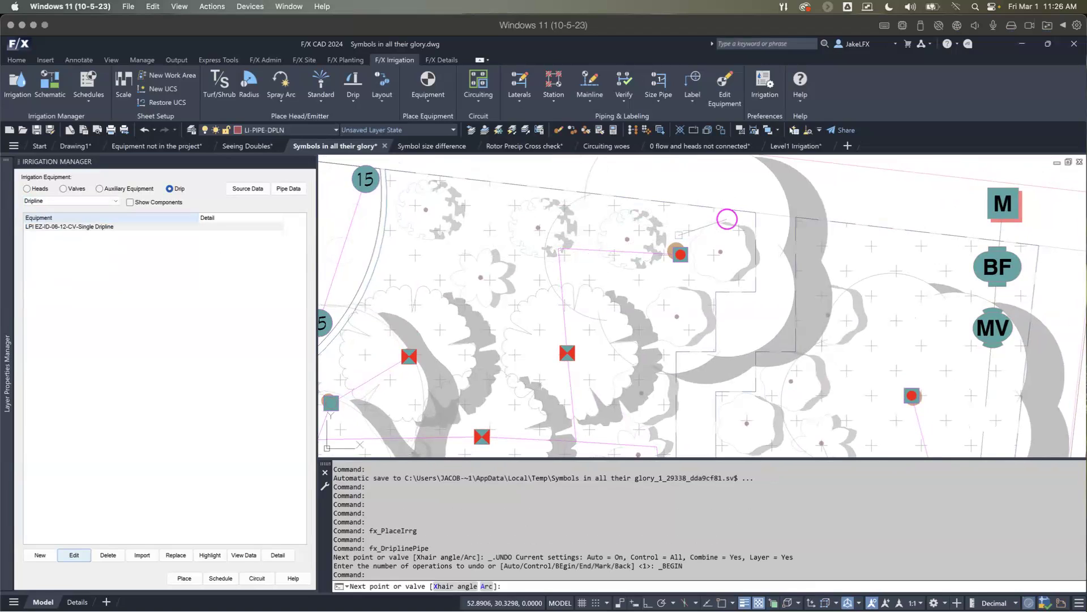
key(a)
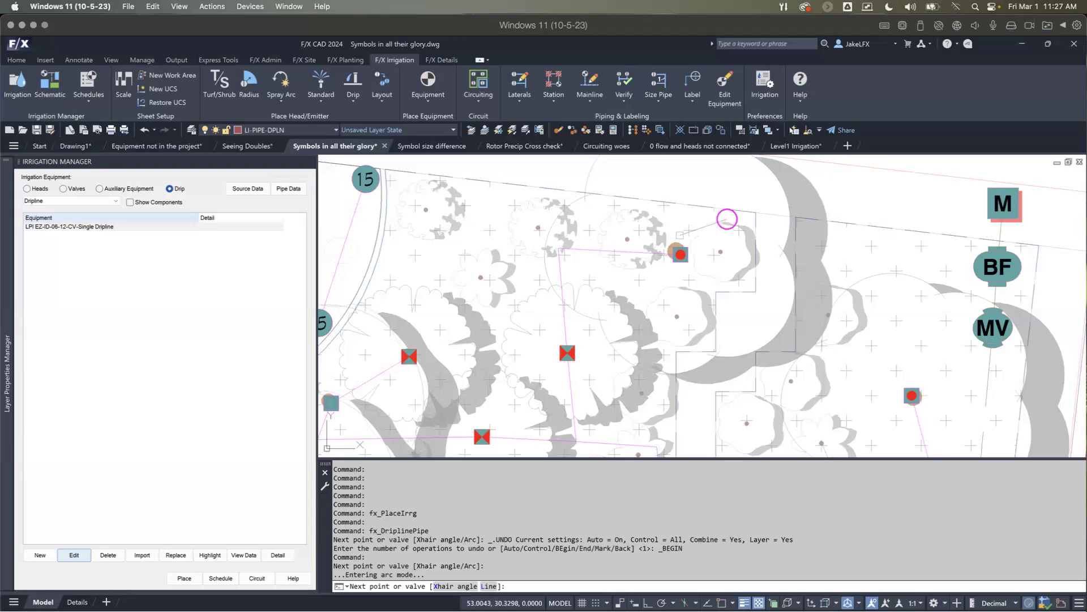
Step: Continue the dripline run with two opposing arcs, one around the shrub east of the drip valve and one around the shrub west of it
click(689, 229)
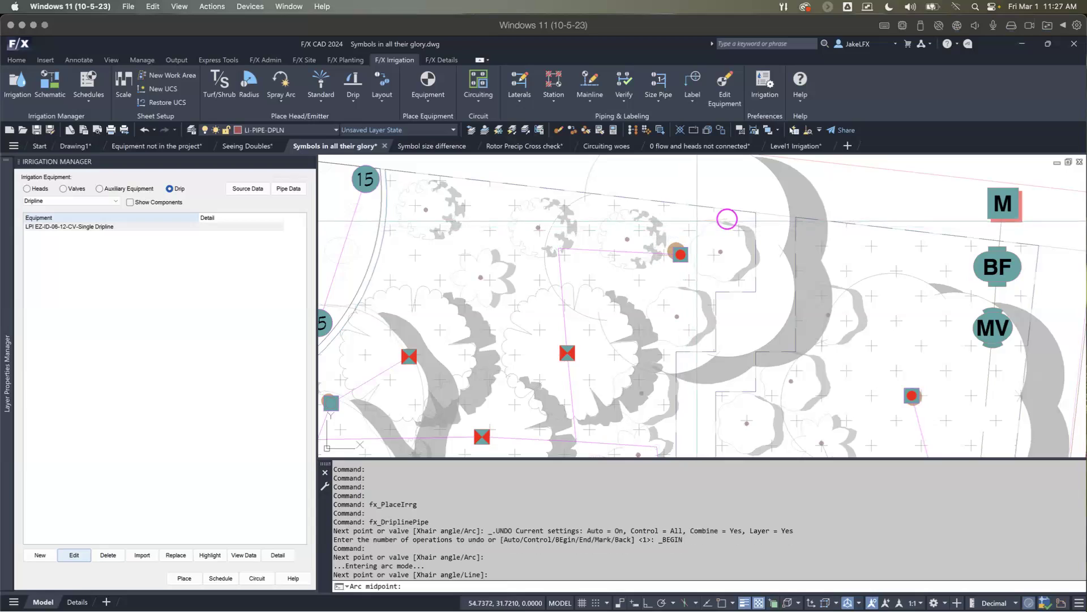
click(727, 218)
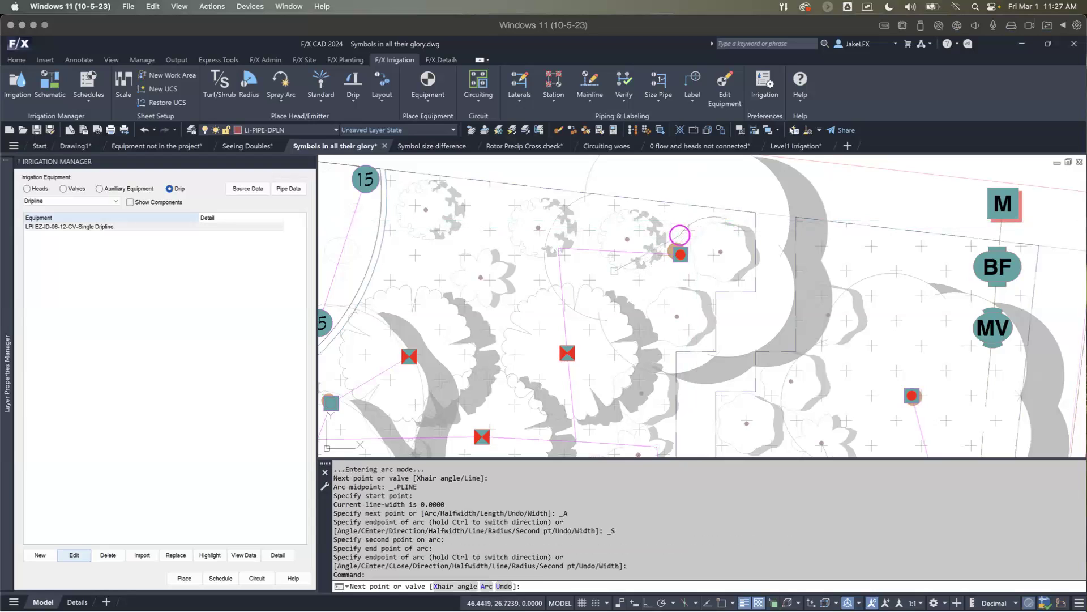
text(a)
key(Return)
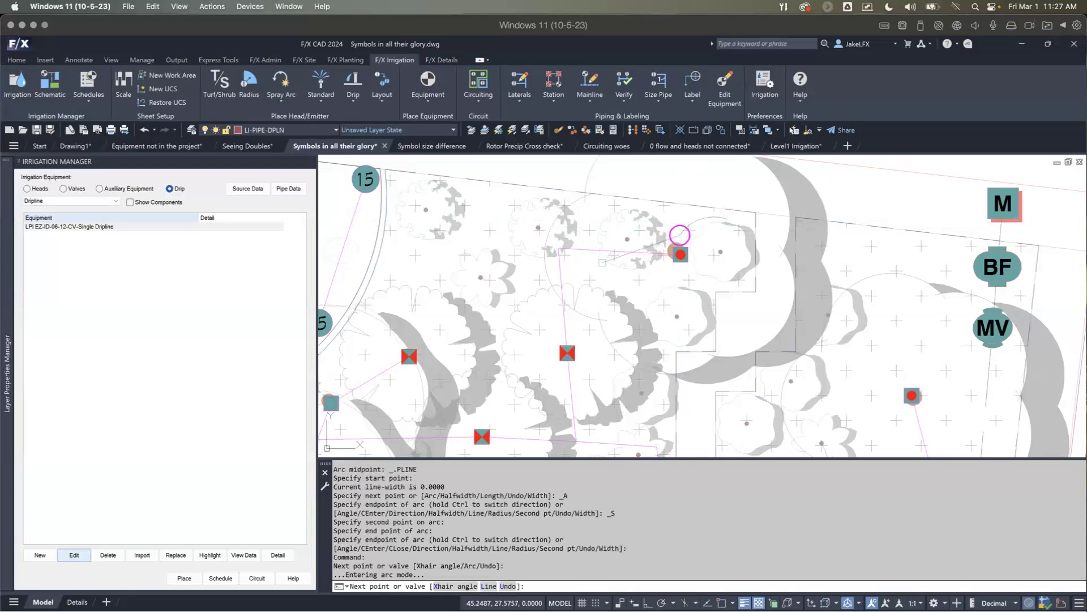
click(601, 261)
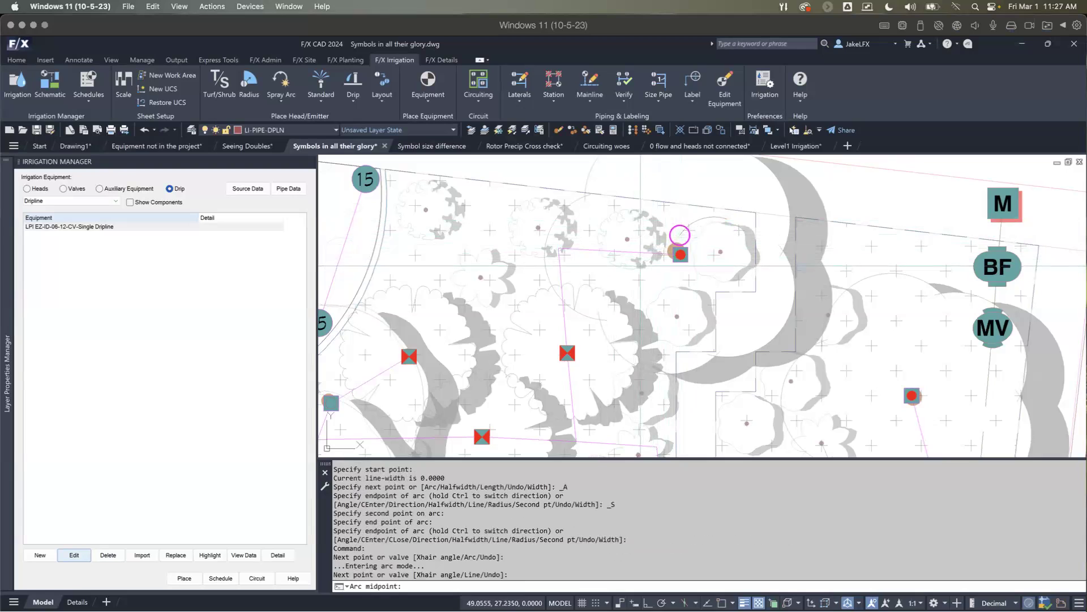
click(680, 234)
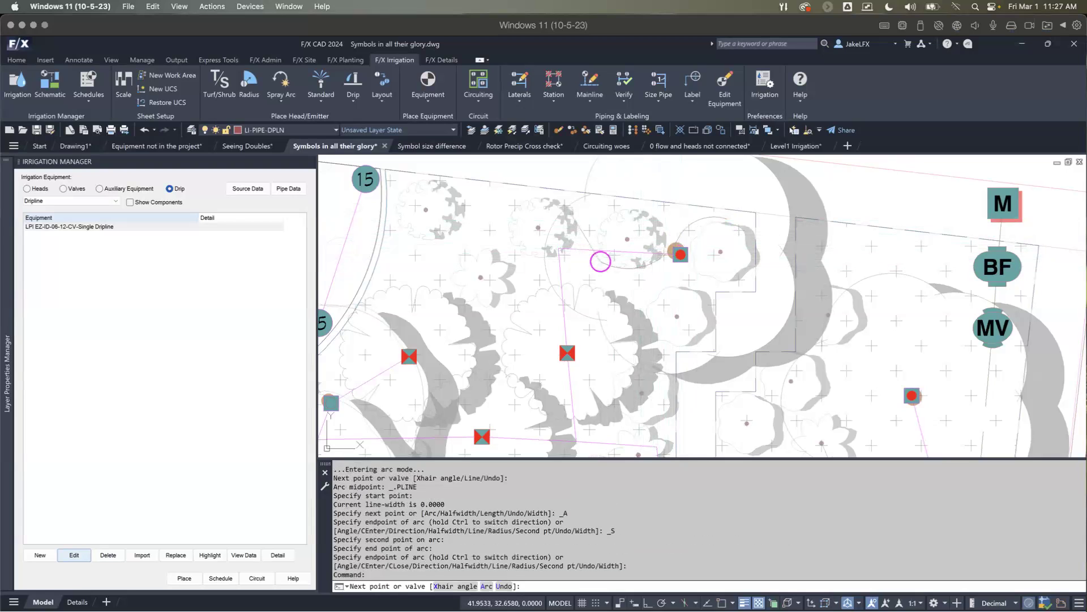
Step: Try to continue the dripline with arcs around the next two shrubs toward valve callout 15, and undo both arcs
text(a)
key(Return)
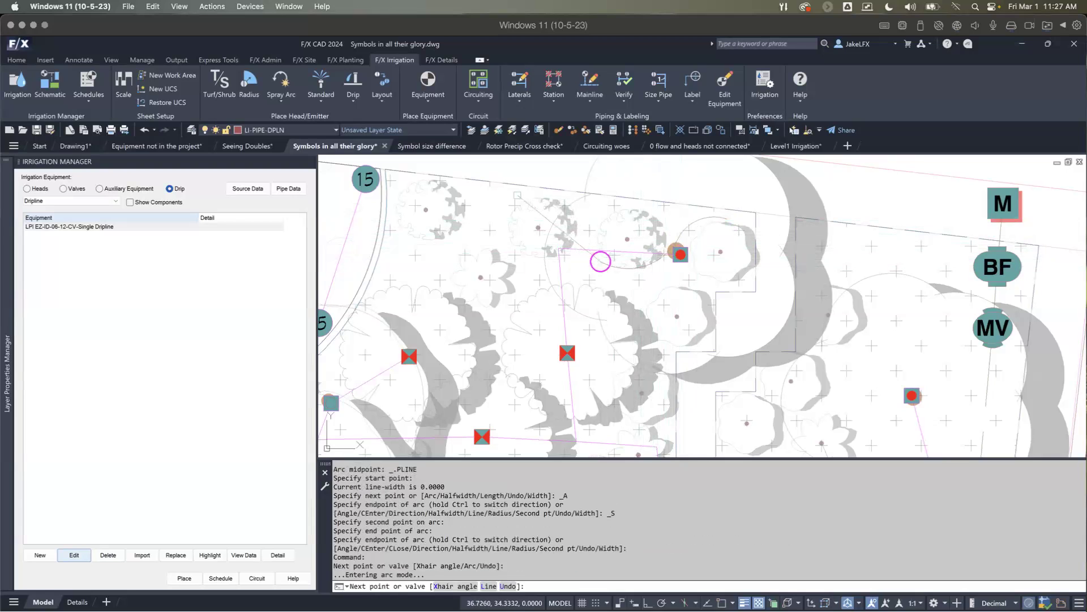
click(599, 261)
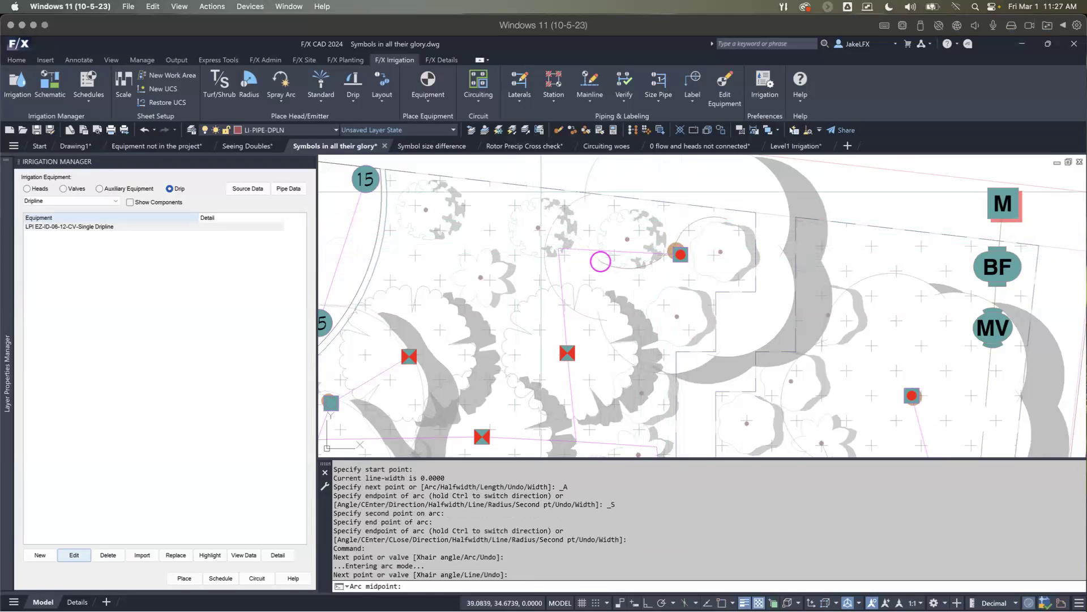
click(516, 191)
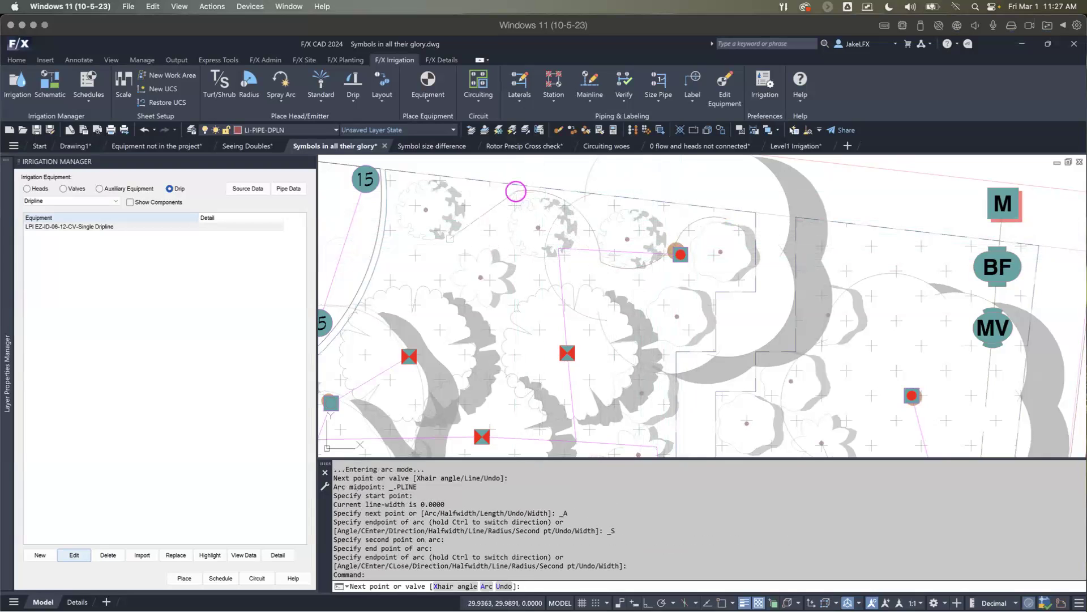
text(a)
key(Return)
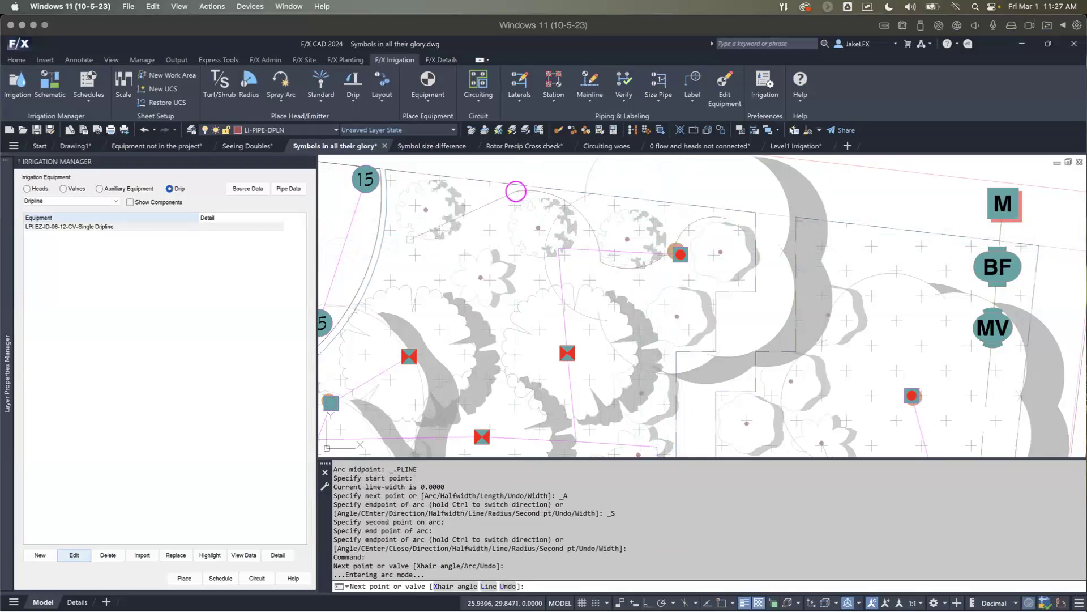
click(410, 239)
click(431, 238)
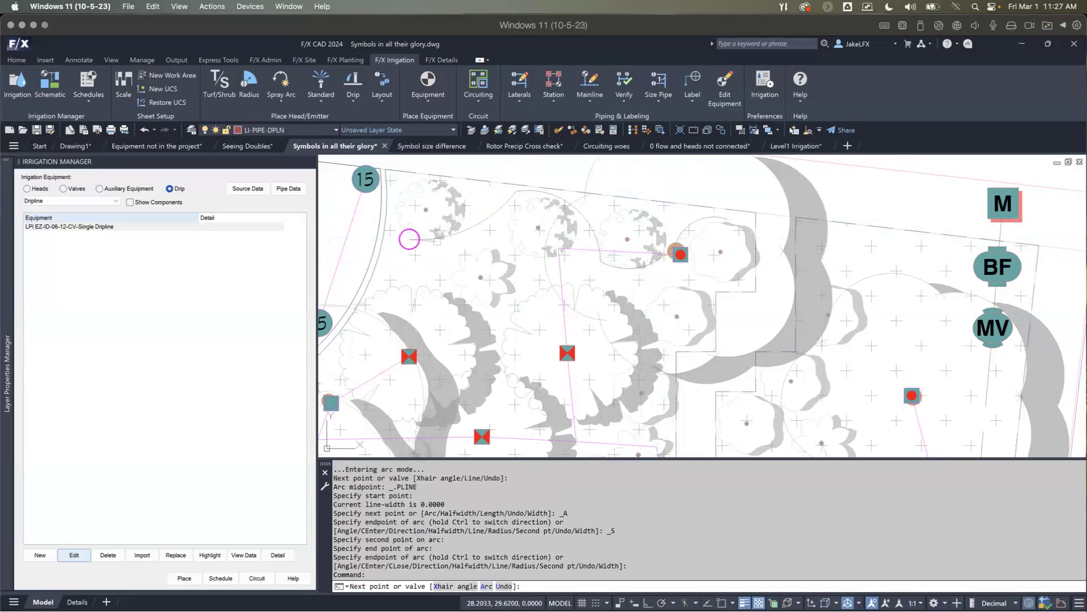
key(u)
key(u)
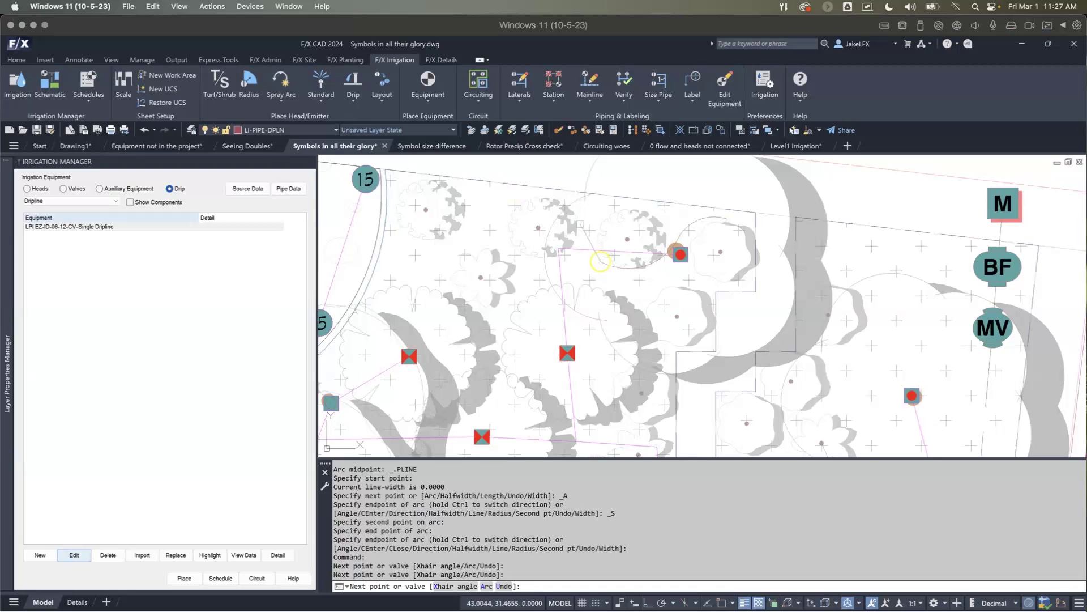
Step: Extend the dripline with a straight segment between the two middle shrubs and an arc over the third shrub
click(579, 223)
key(a)
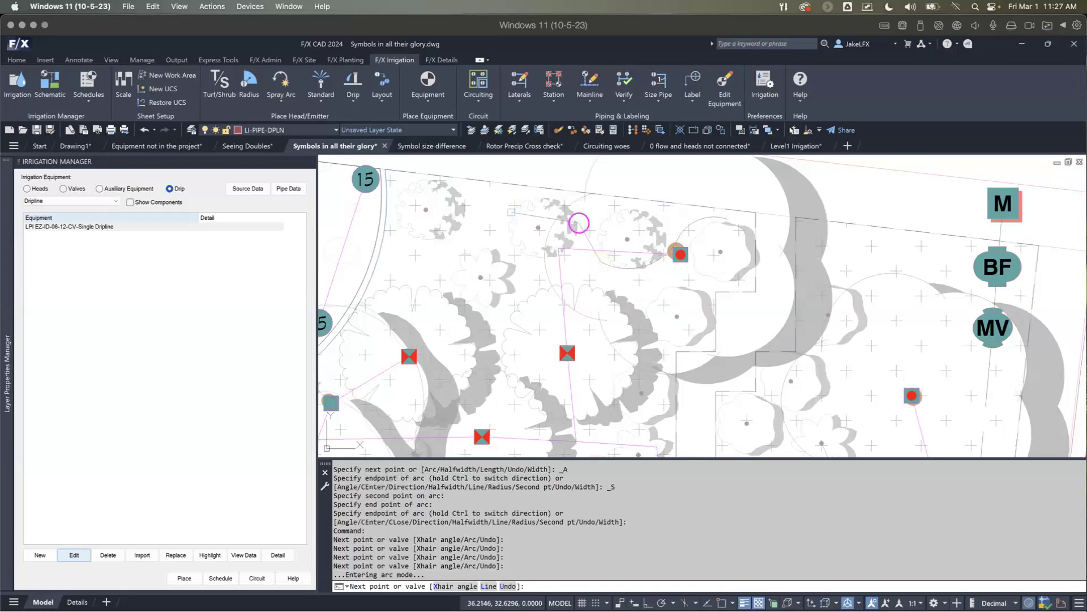
click(501, 207)
click(504, 207)
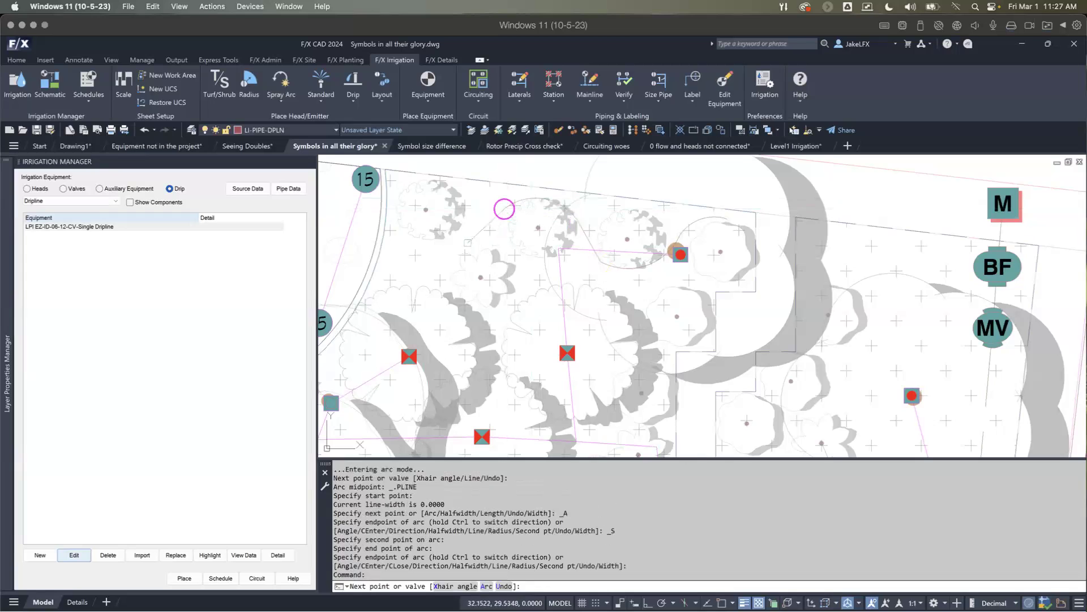
Step: Add a straight segment and an arc beneath the last shrub beside the curved bed edge, and end the dripline run there
click(466, 230)
key(a)
click(467, 230)
click(394, 210)
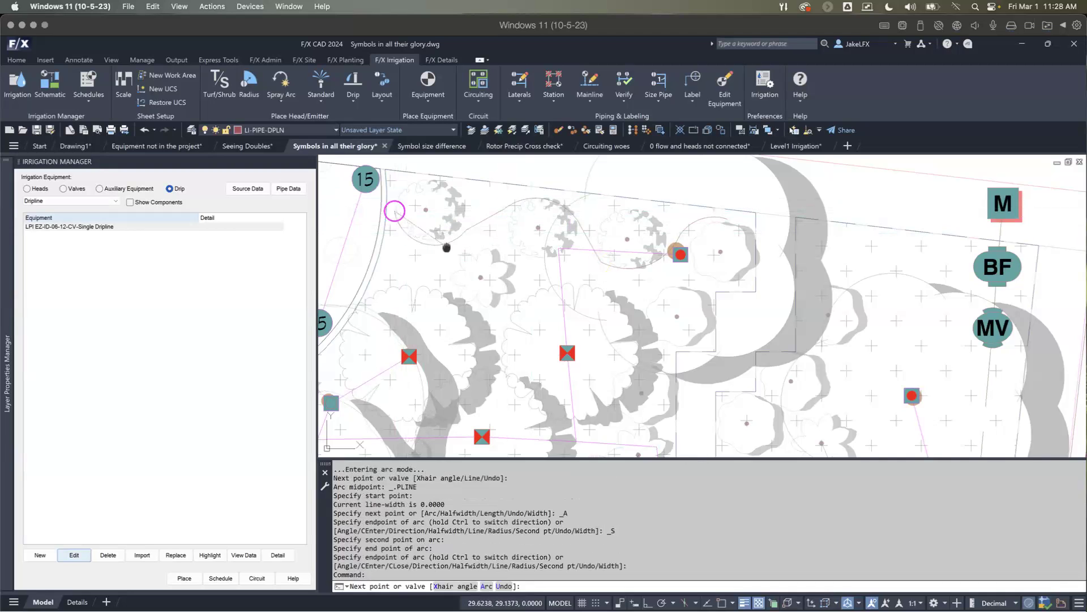
scroll(511, 373, down, 2)
scroll(436, 272, up, 2)
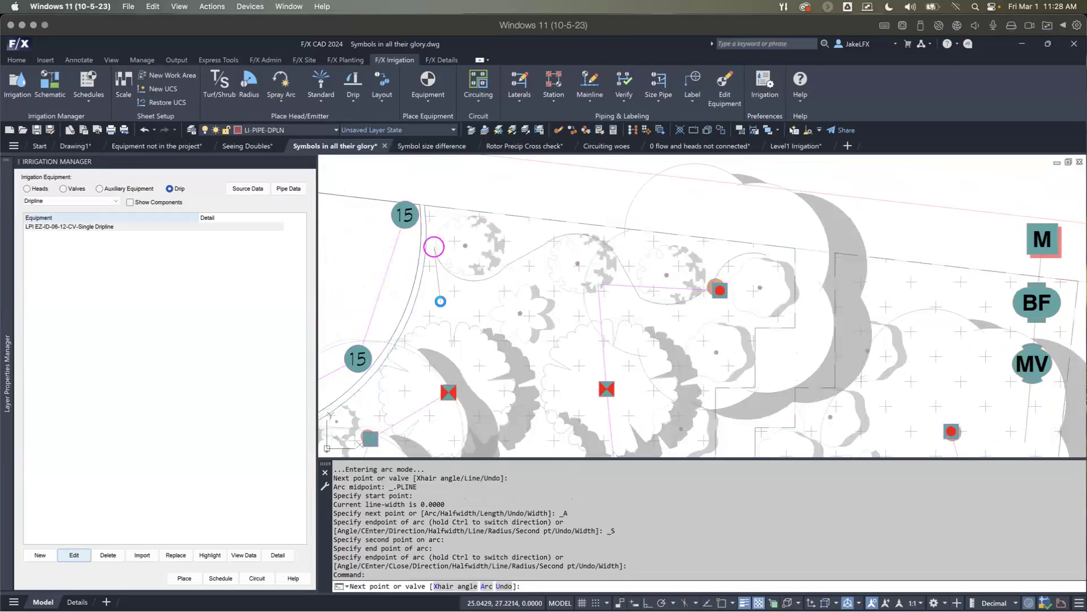
key(Escape)
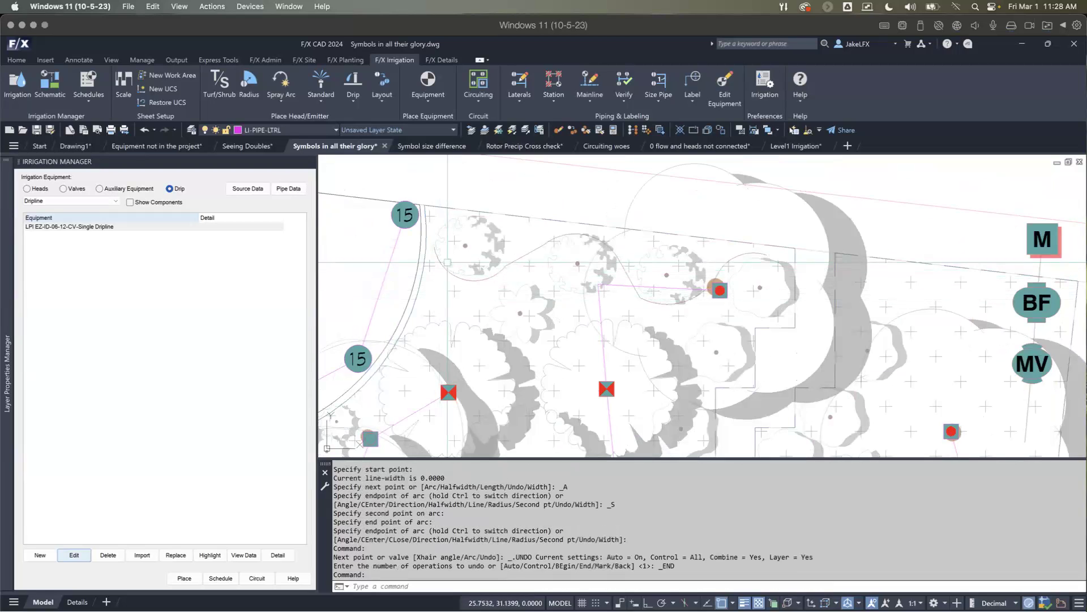
Step: Open the project's pipe data and assign Polyethylene Pipe SDR-7 to lateral class 9
middle_drag(527, 262, 492, 239)
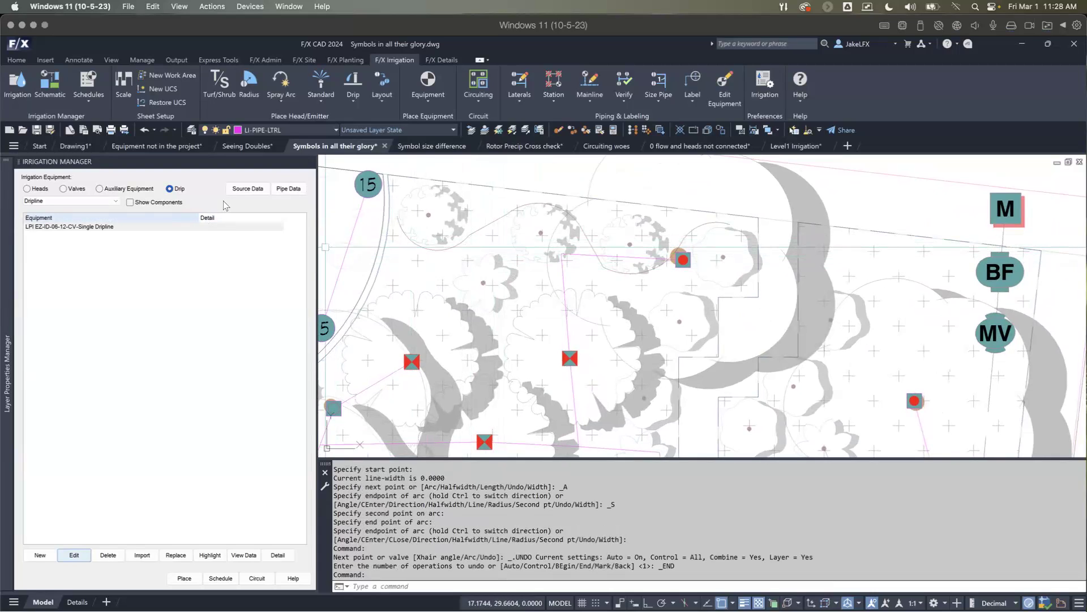
click(289, 189)
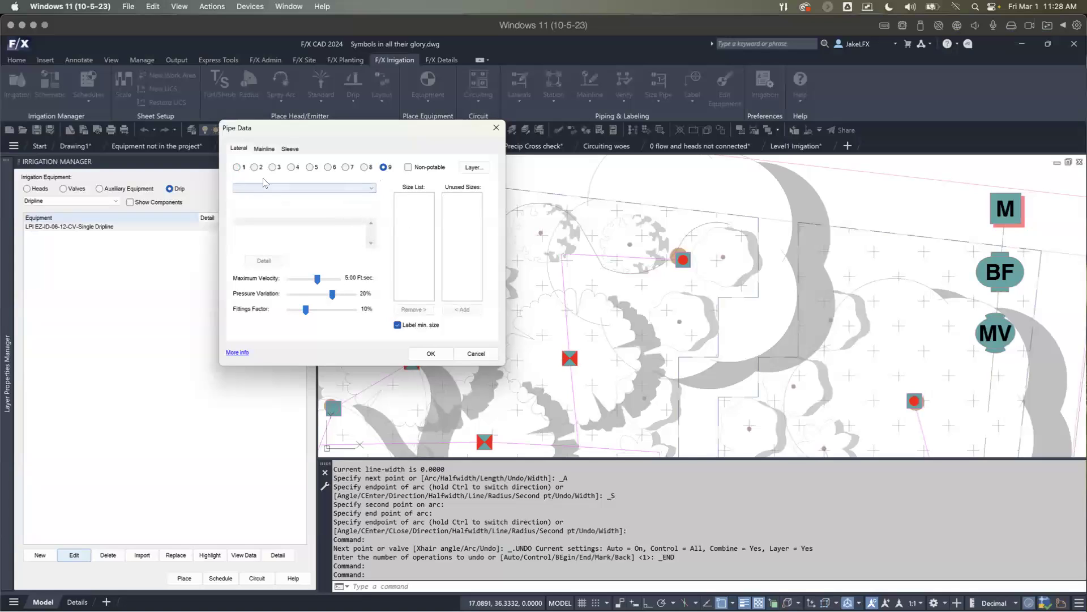
click(326, 197)
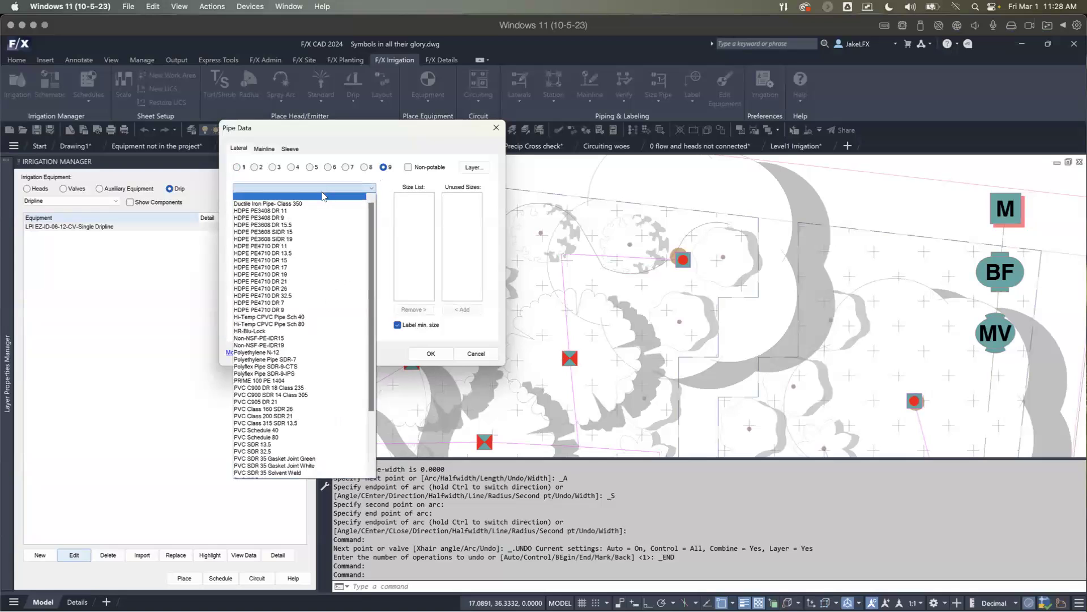
click(249, 352)
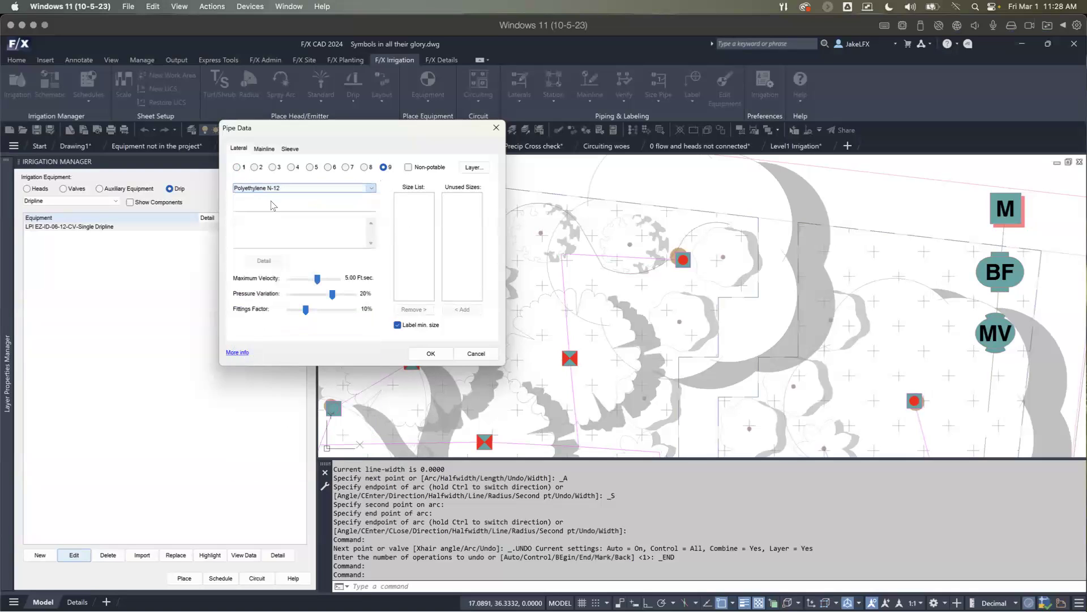
click(359, 189)
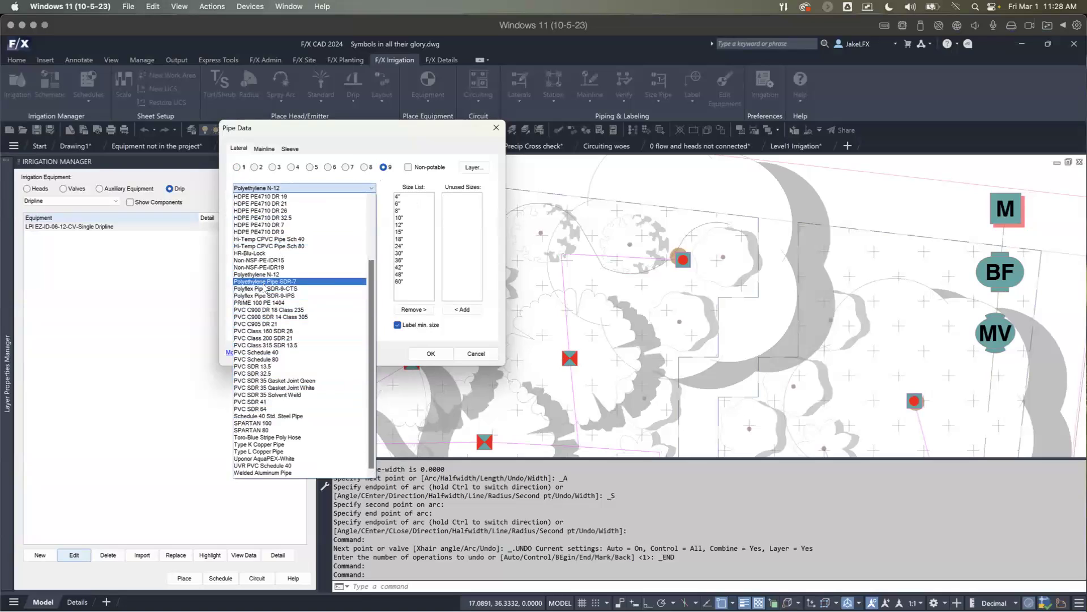
click(264, 282)
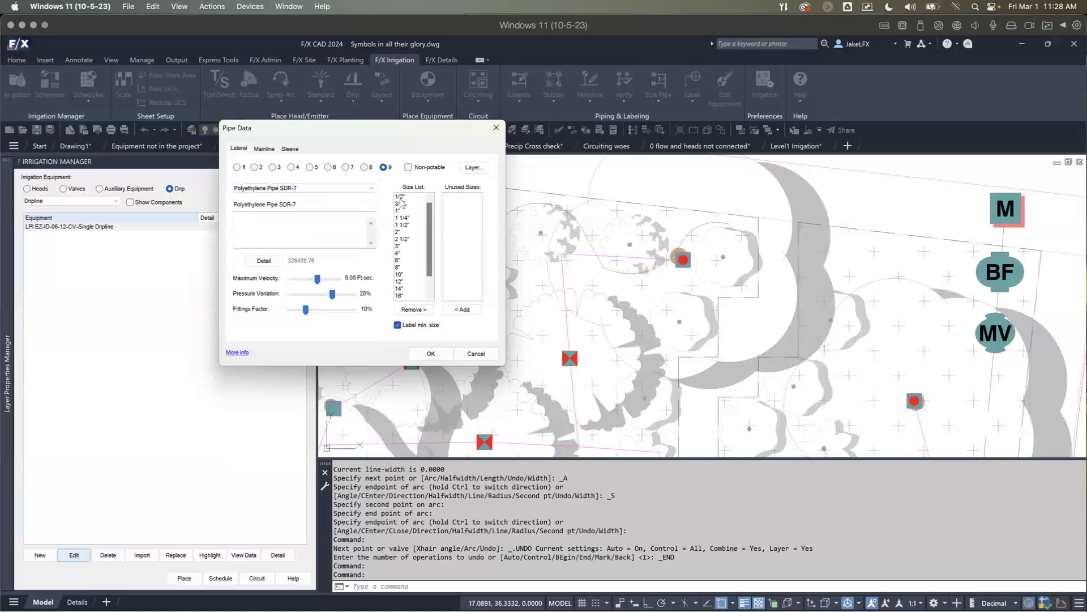
Step: Remove every pipe size of 1" and larger from lateral class 9, keeping only 1/2" and 3/4"
click(399, 211)
scroll(399, 299, down, 1)
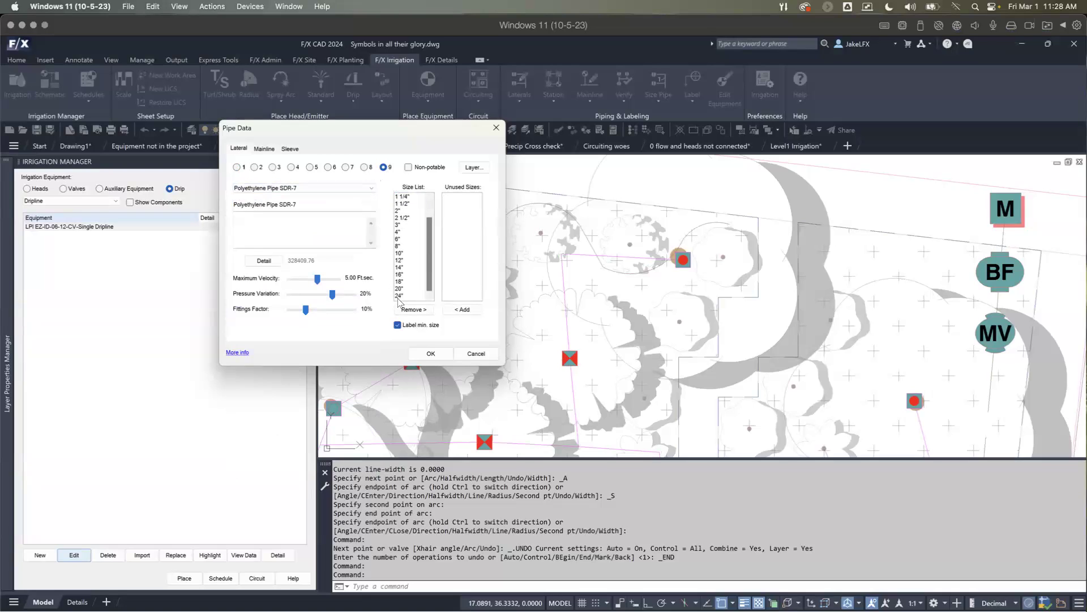
shift+click(398, 299)
click(413, 309)
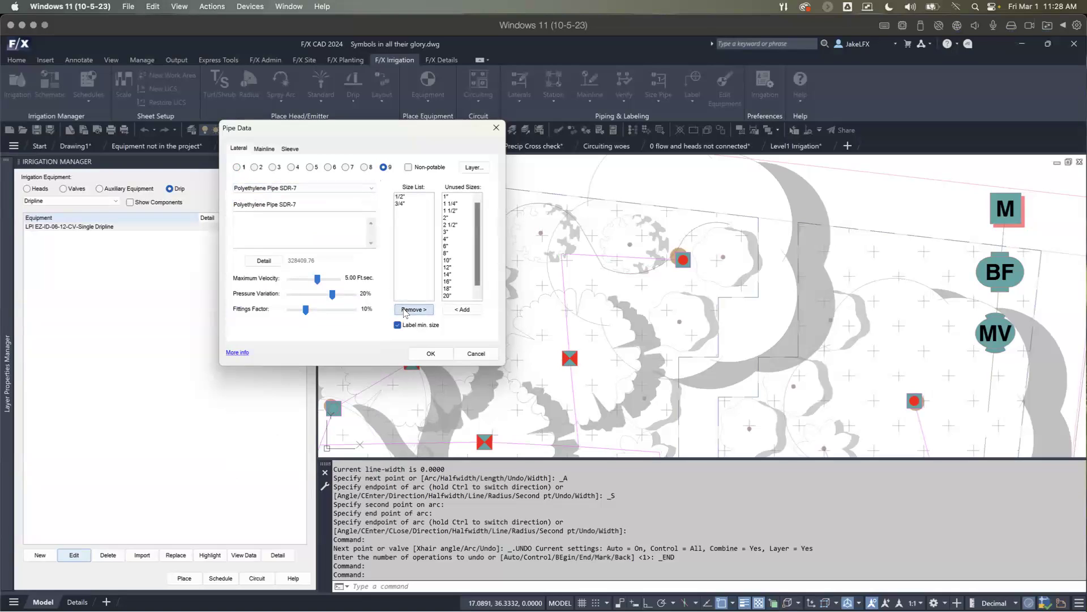
click(401, 205)
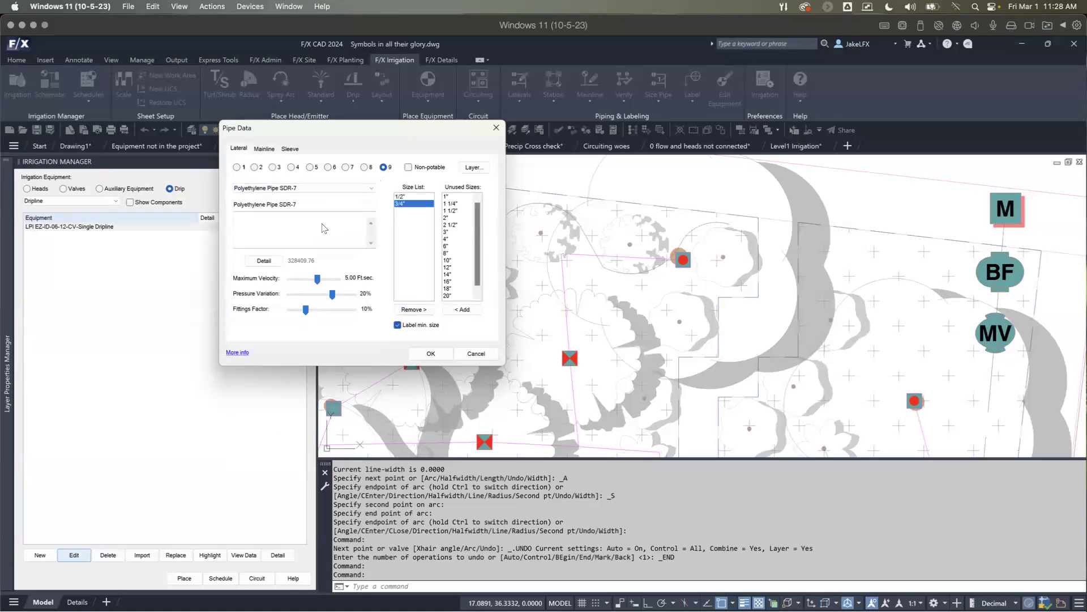
Step: Rename the lateral class 9 pipe as "Blank dripline tubing" and save the pipe data
drag(309, 205, 215, 199)
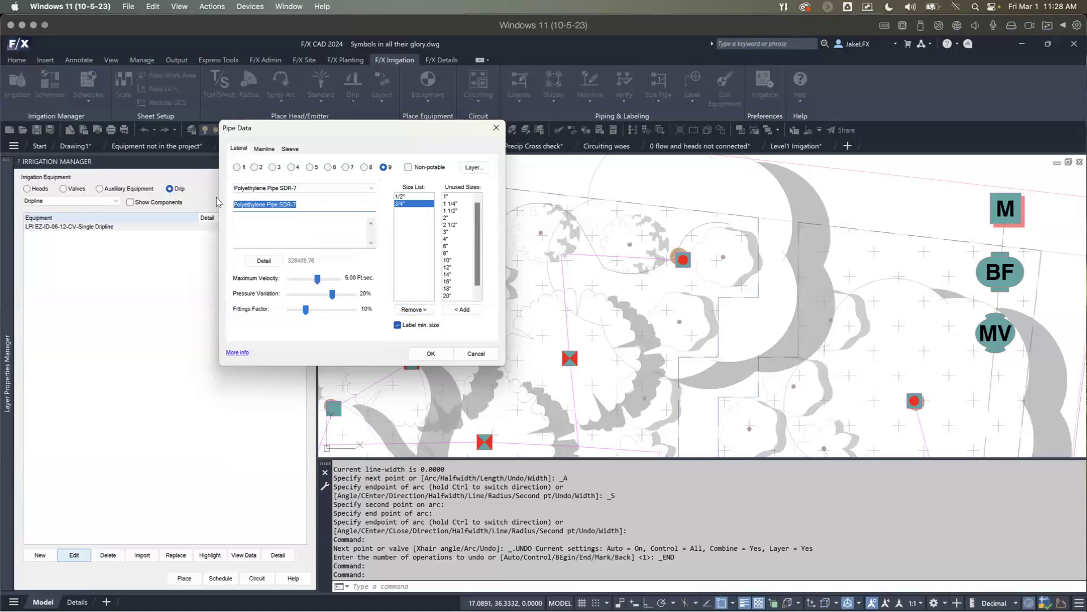
text(Blank dripline tubing)
click(419, 354)
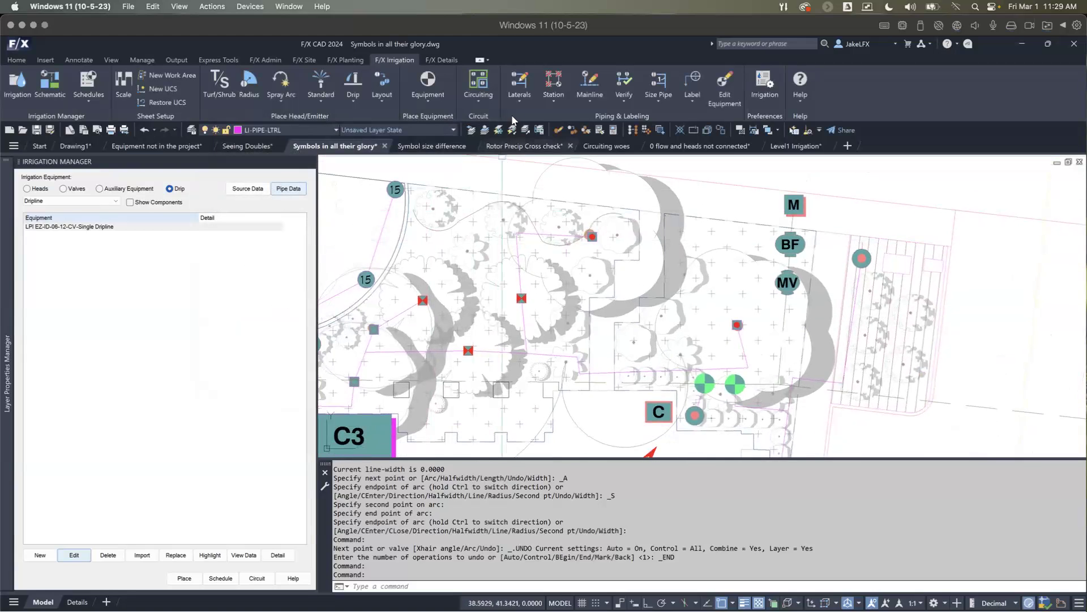
Step: Draw a lateral in the Blank dripline tubing class from the end of the dripline run along the curved bed edge to the next shrub group
click(520, 82)
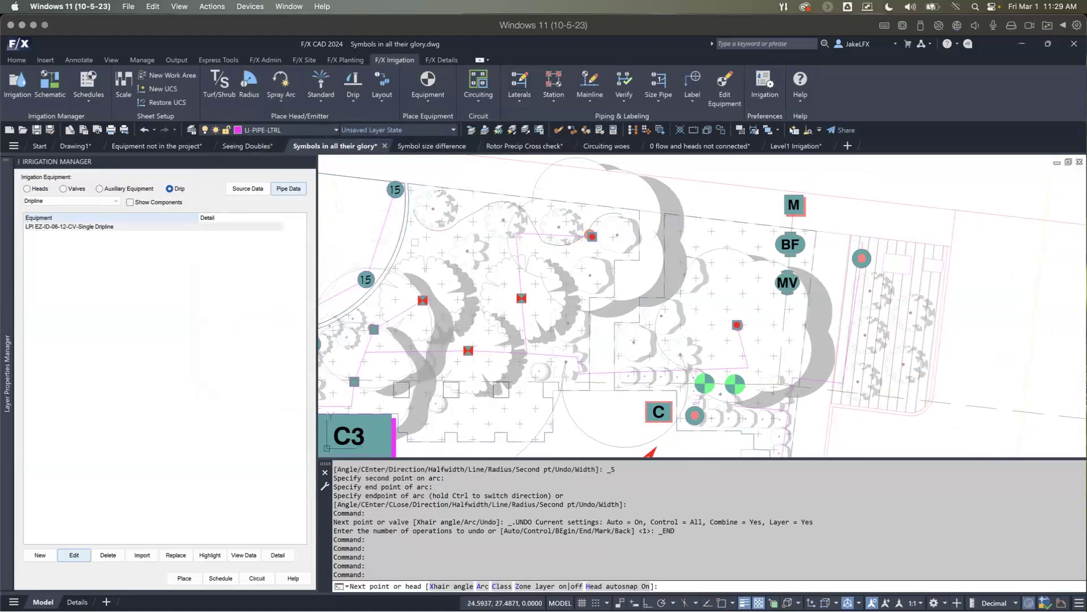
scroll(415, 242, up, 2)
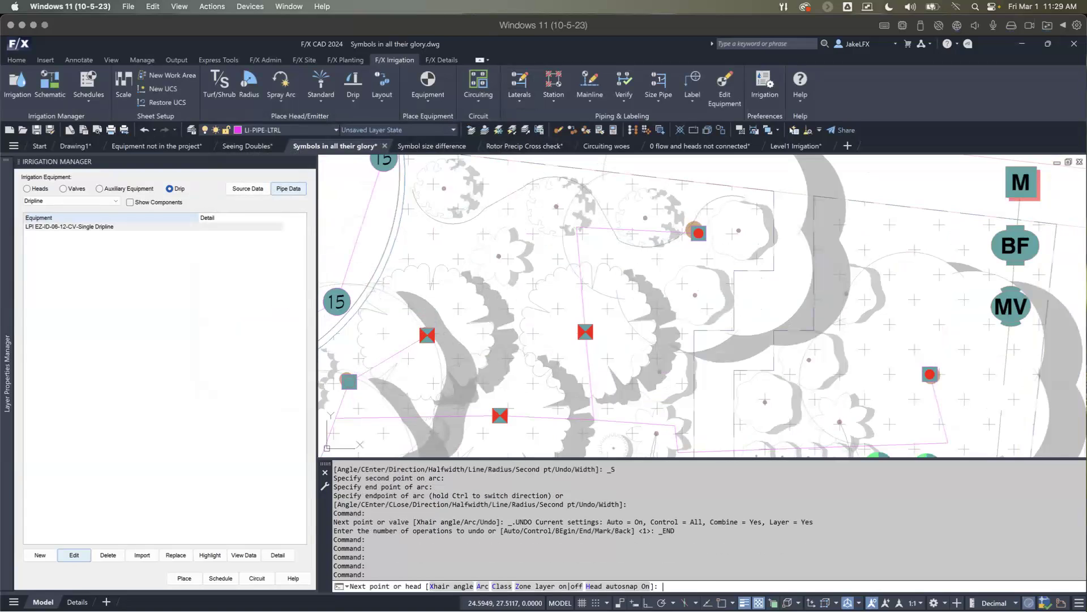
key(c)
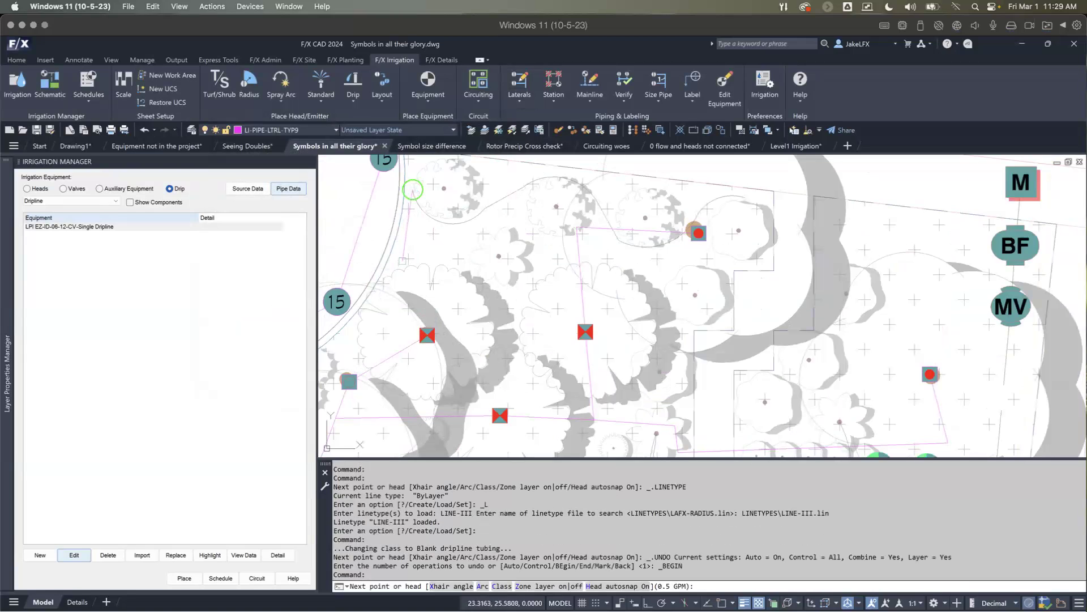
click(382, 309)
scroll(382, 309, down, 2)
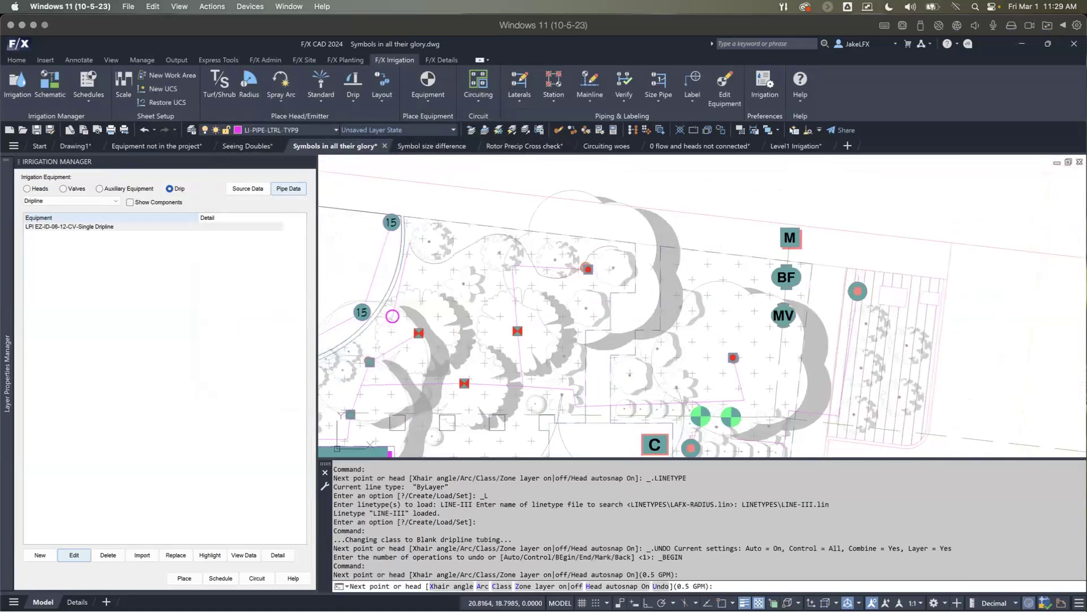
middle_drag(393, 316, 500, 245)
click(473, 268)
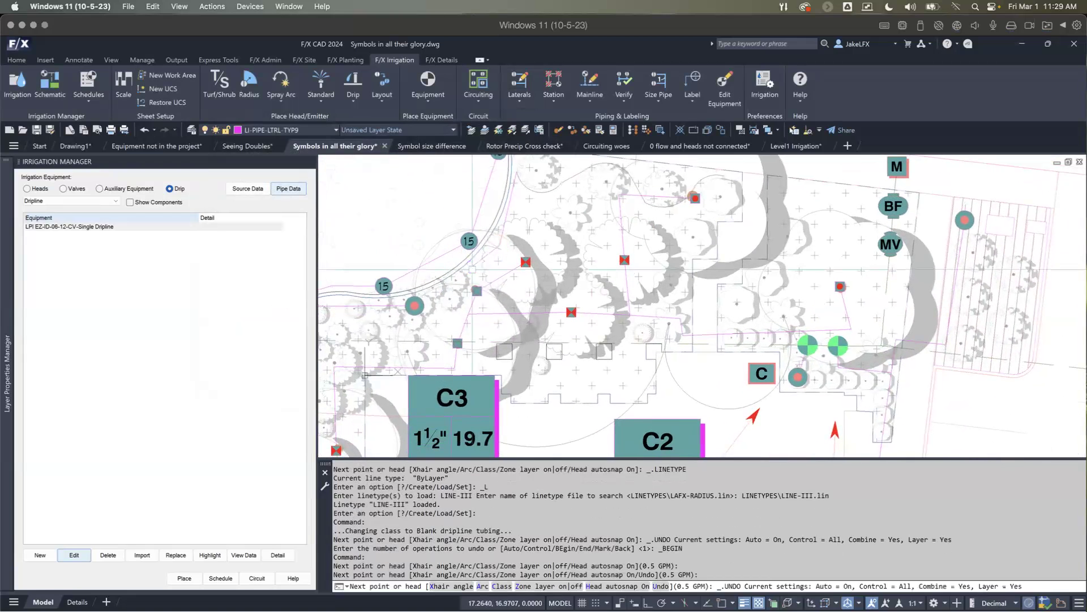
Step: Draw curved LPI EZ-ID-06-12-CV single dripline from the end of the blank tubing lateral around the shrubs along the curved bed edge
double_click(99, 228)
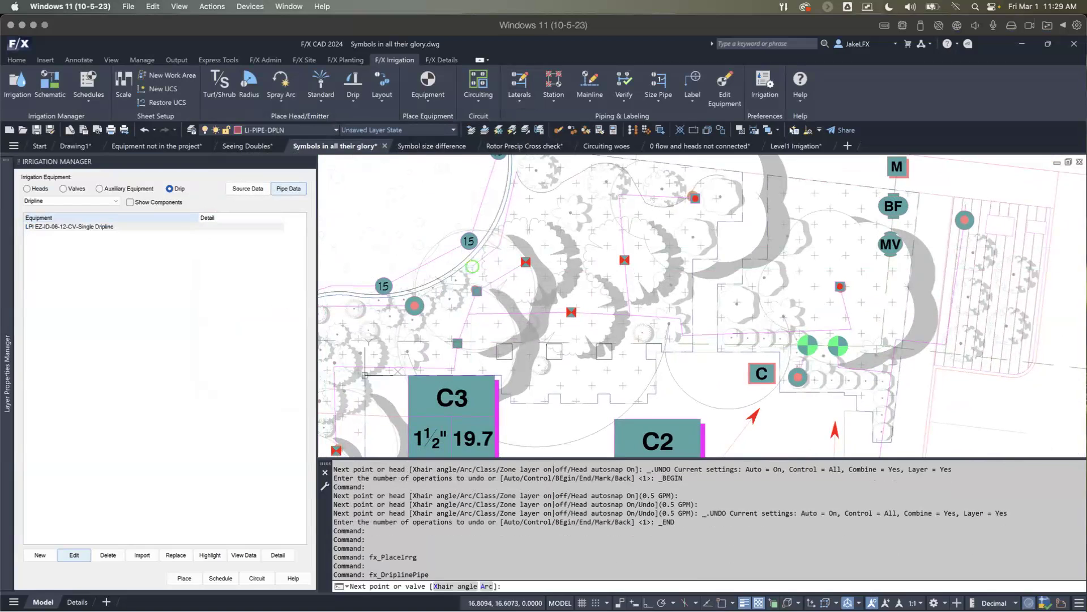
scroll(462, 294, up, 2)
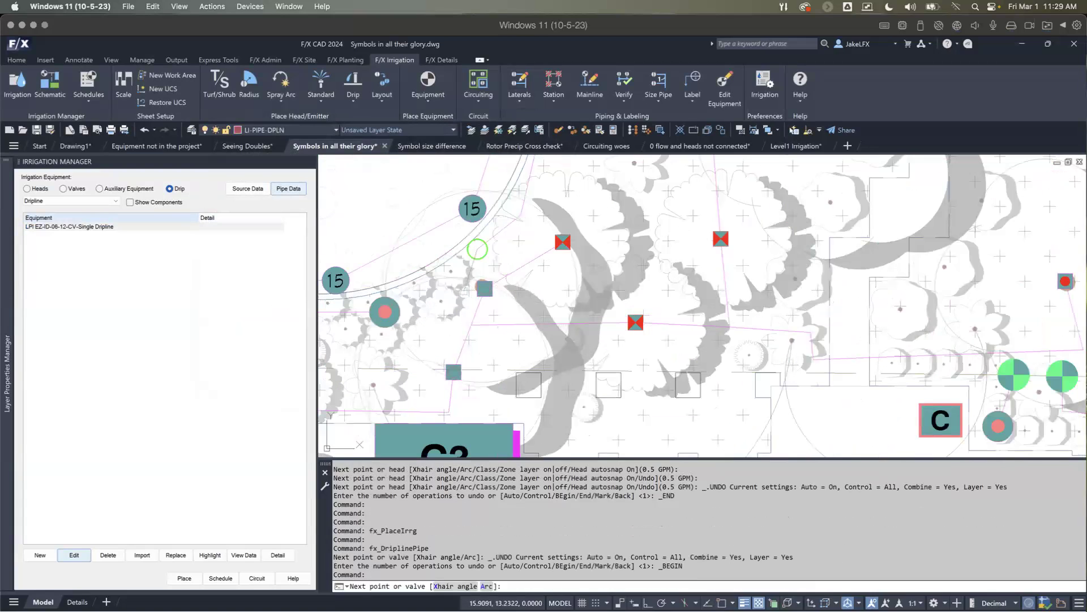
click(477, 250)
key(a)
key(a)
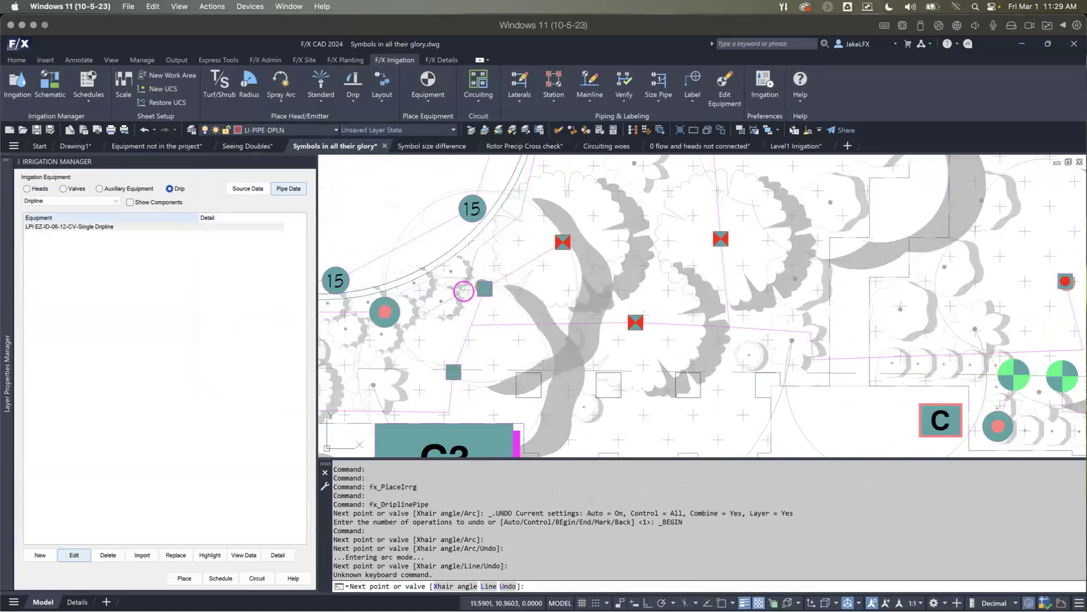
click(413, 307)
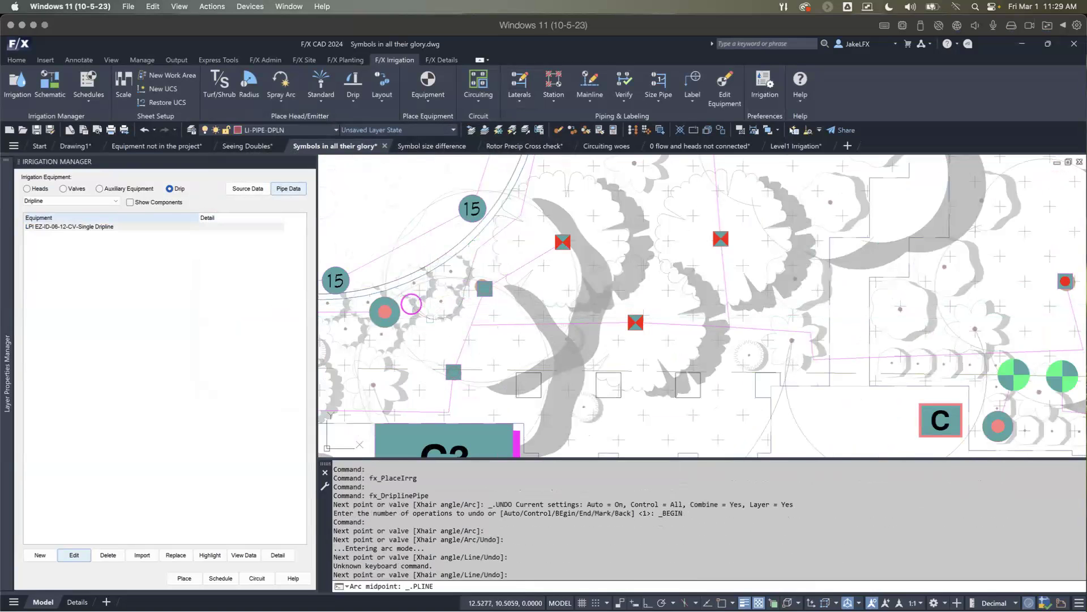
click(412, 304)
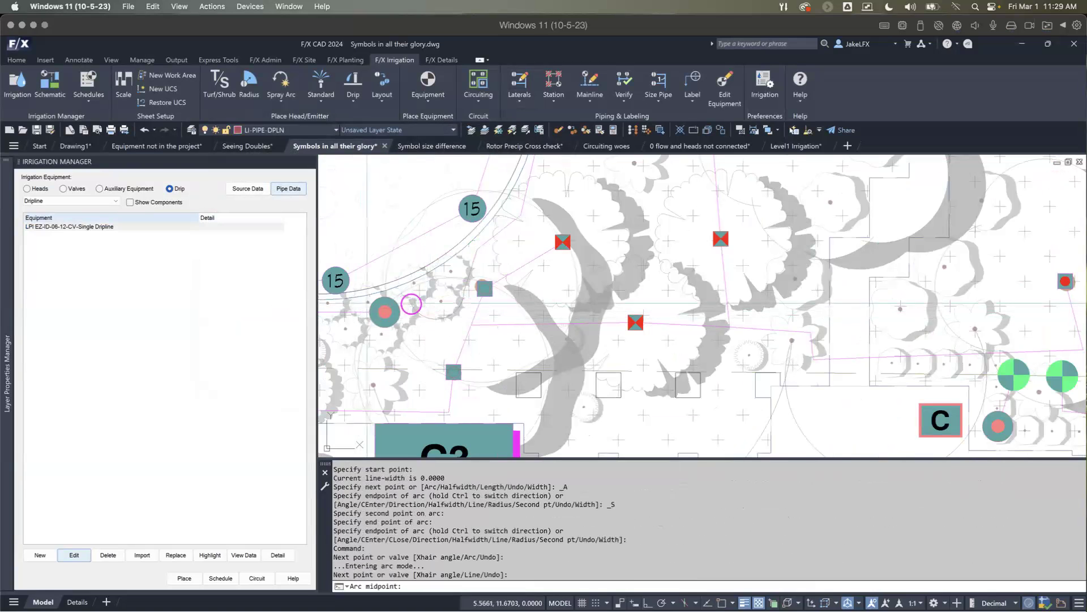
middle_drag(355, 332, 420, 326)
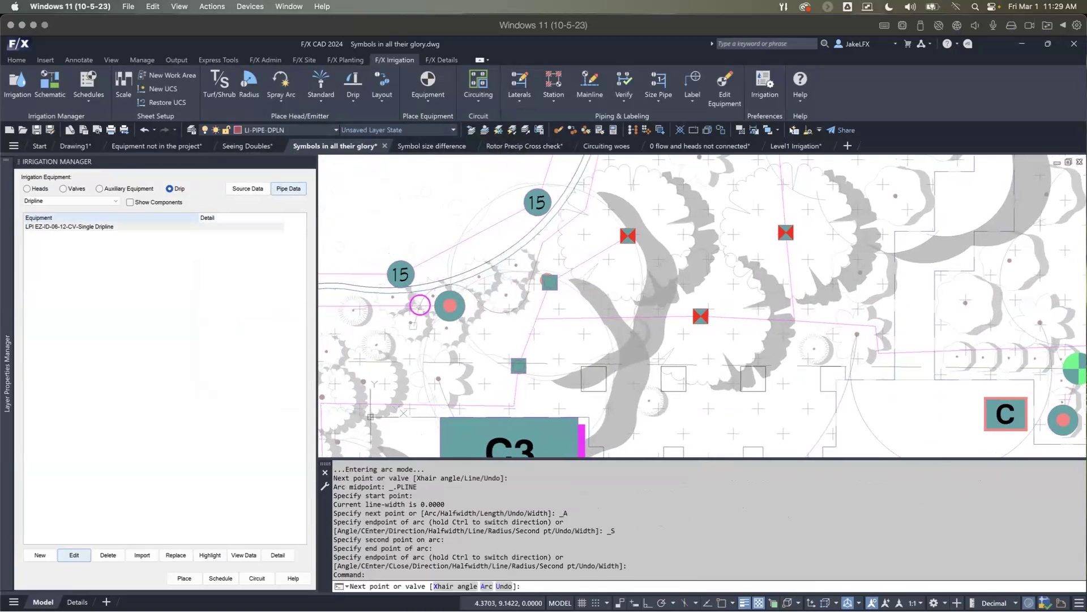
key(Escape)
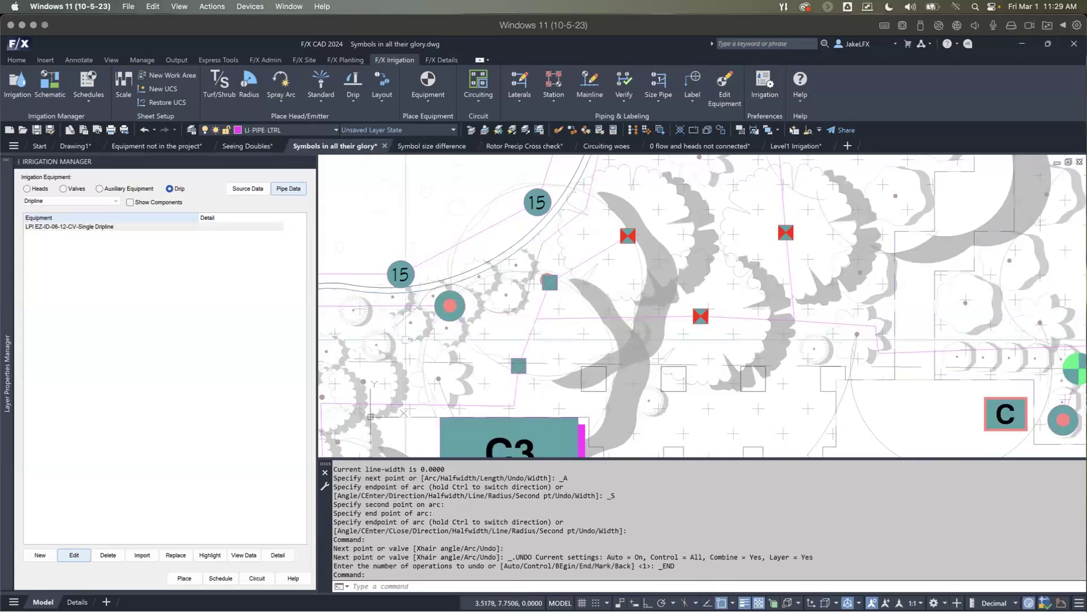
Step: Add Hunter HDL-09-12-R dripline to the project as a new drip ring with a 30 PSI design pressure
scroll(406, 339, down, 2)
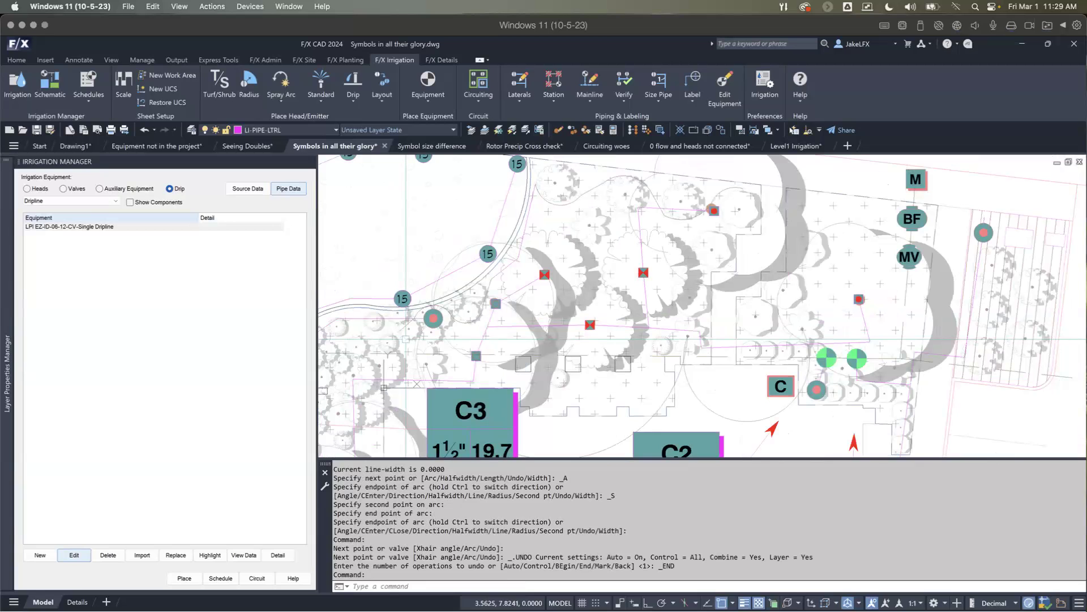
scroll(408, 340, down, 2)
scroll(467, 313, up, 2)
scroll(468, 313, down, 2)
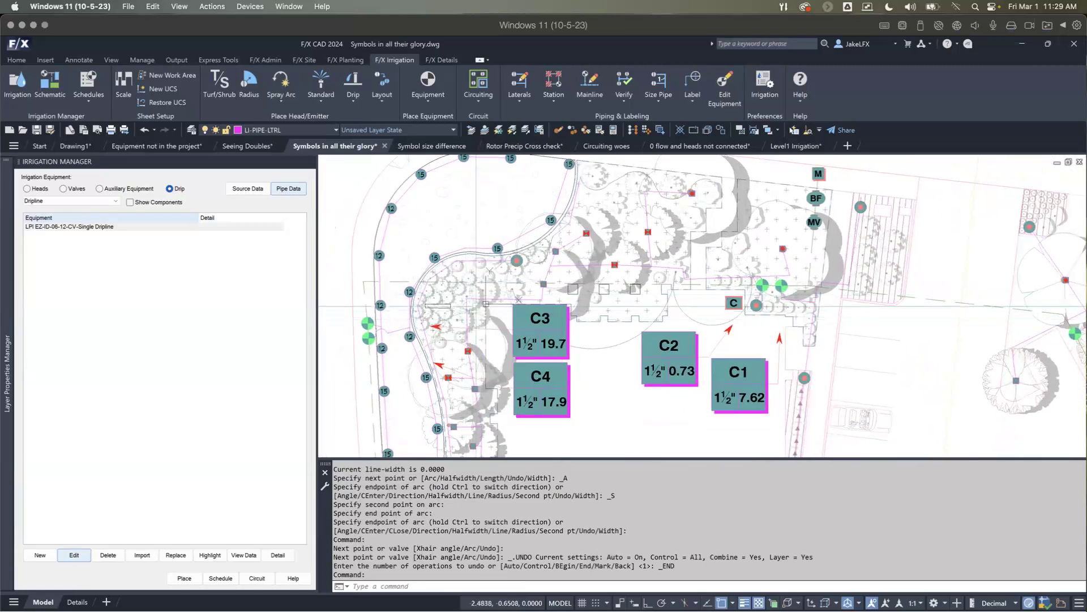
click(115, 203)
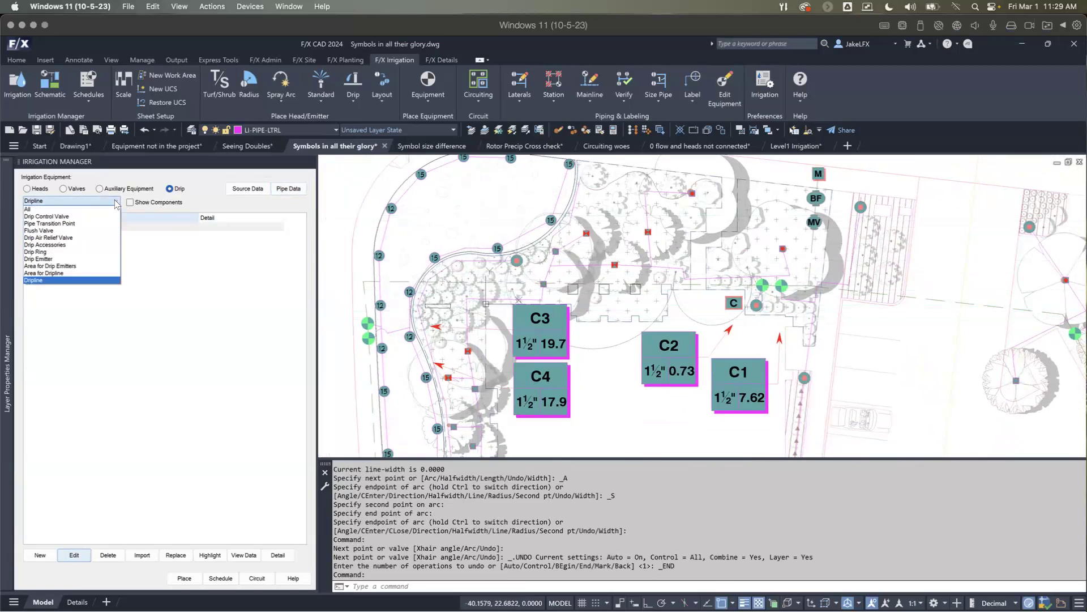
click(46, 253)
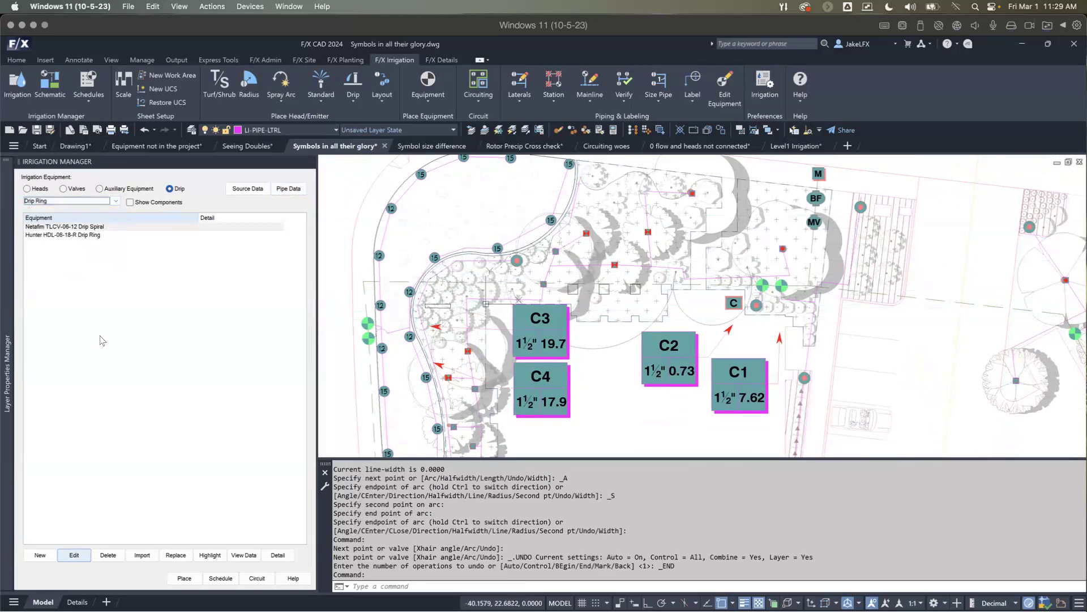
click(39, 557)
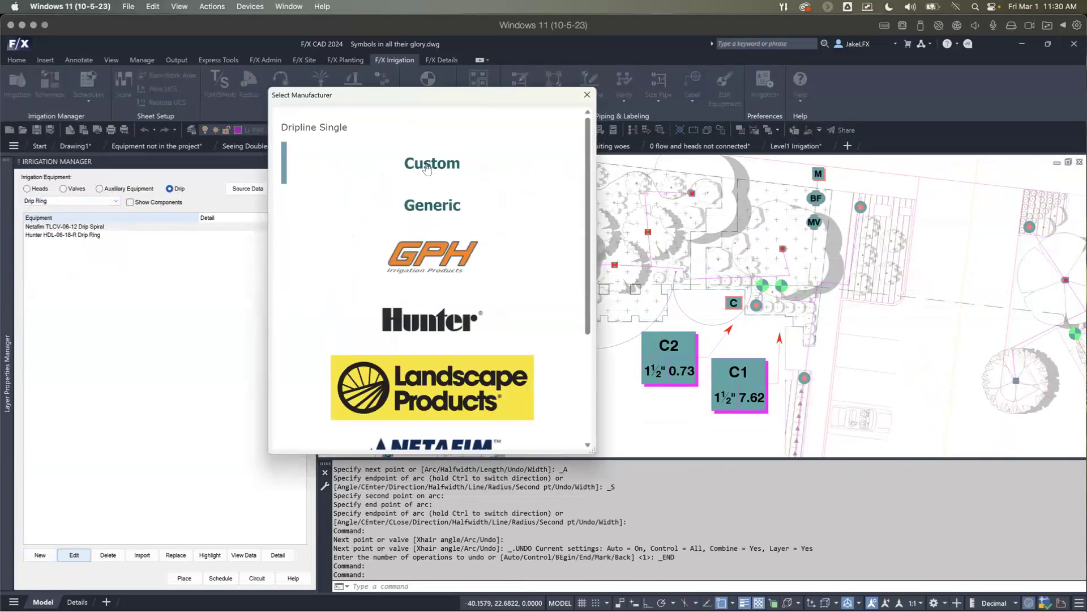
click(431, 320)
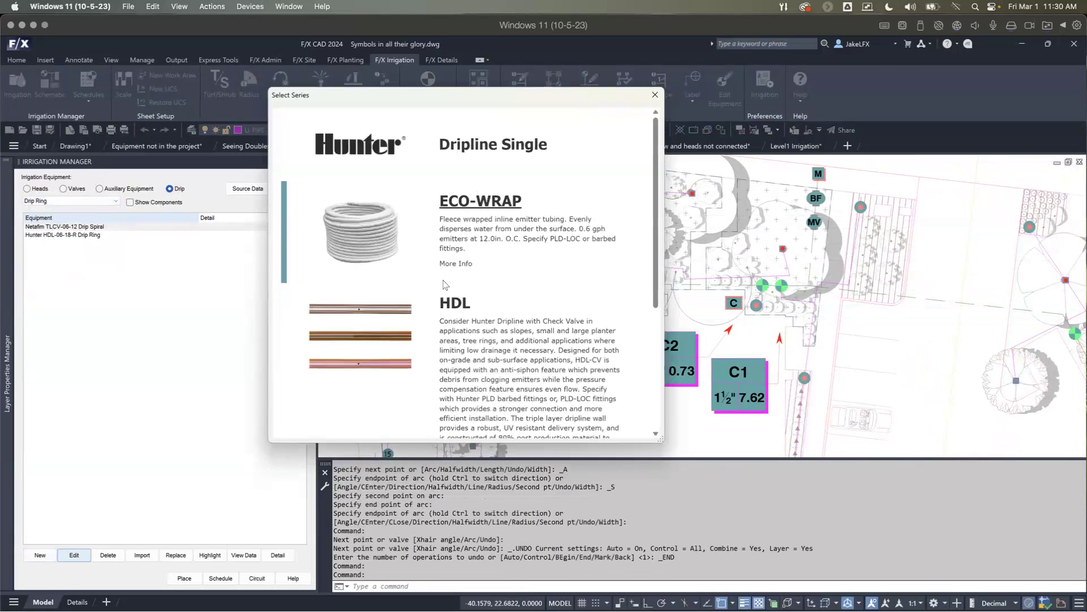
click(386, 310)
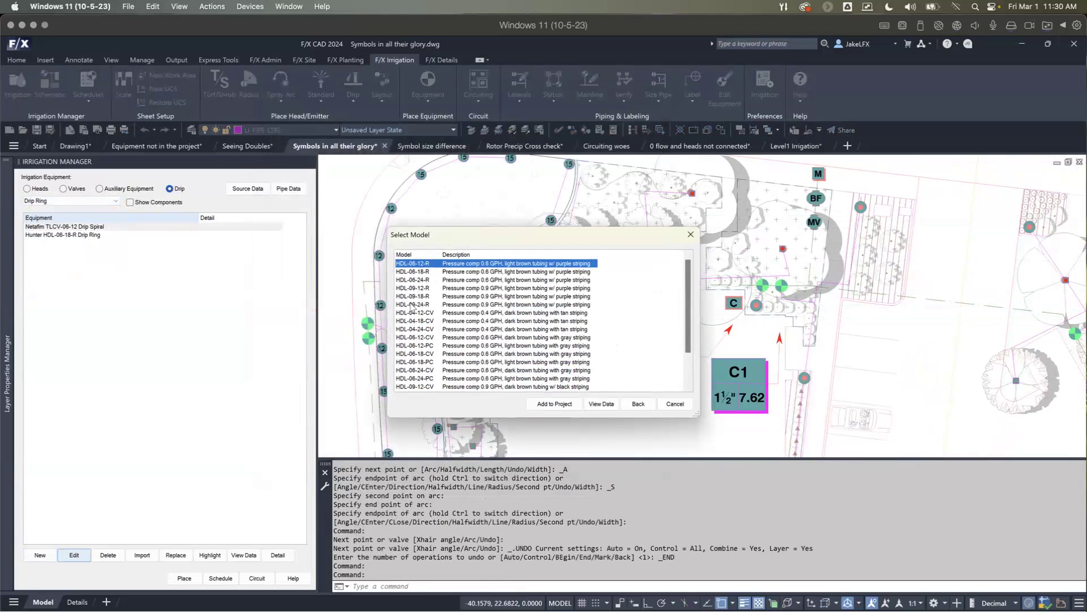
click(412, 289)
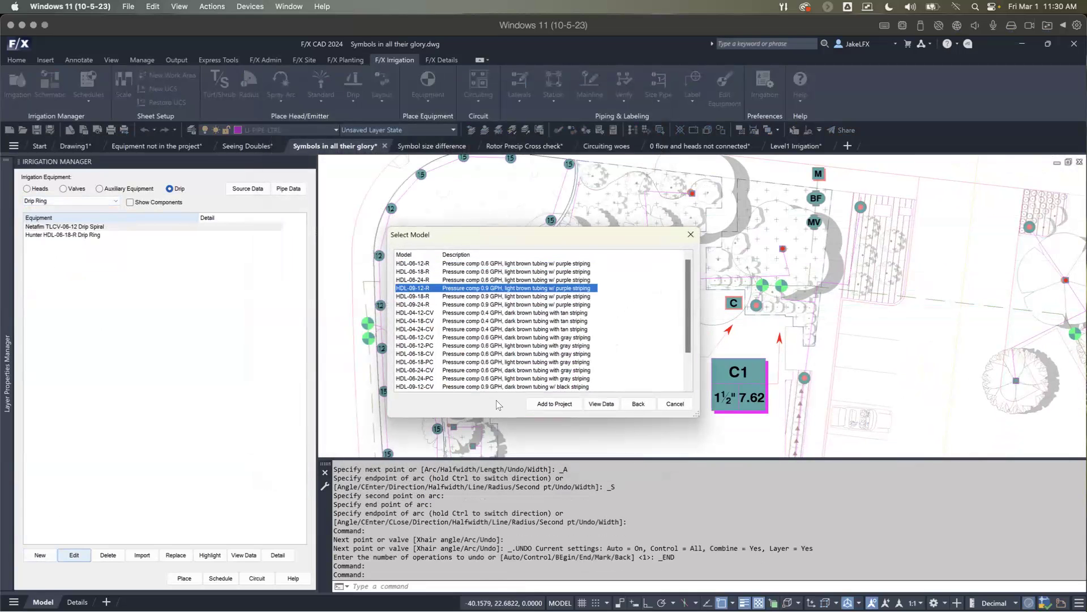
click(554, 404)
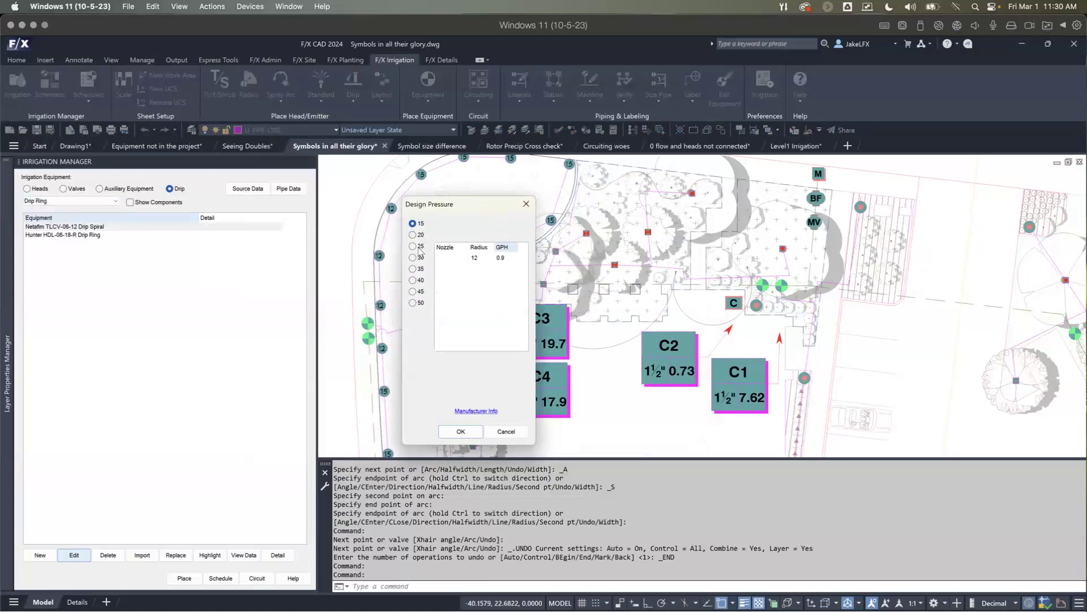
click(461, 431)
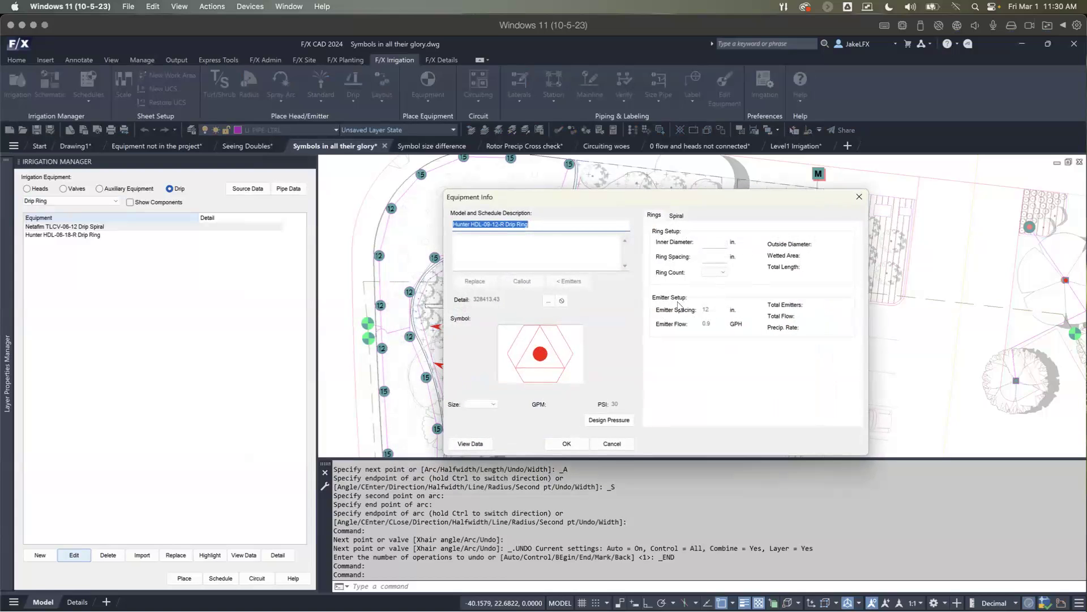
Step: Configure the new drip ring as a spiral with 24 in. inner diameter, 8 in. ring spacing and 52 emitters
click(680, 217)
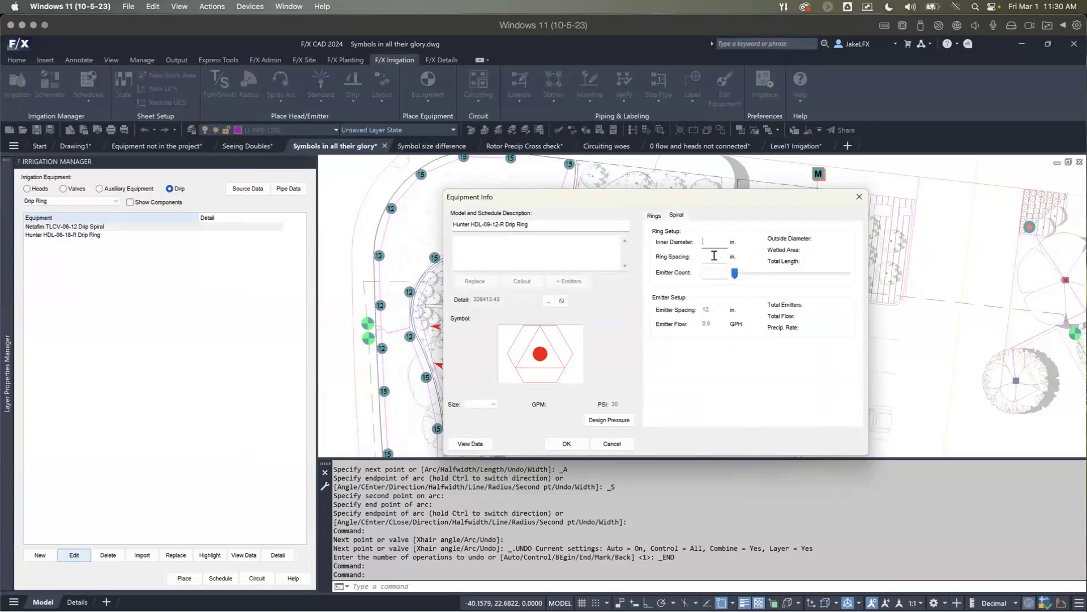
text(12)
key(BackSpace)
key(BackSpace)
text(24)
drag(735, 273, 792, 273)
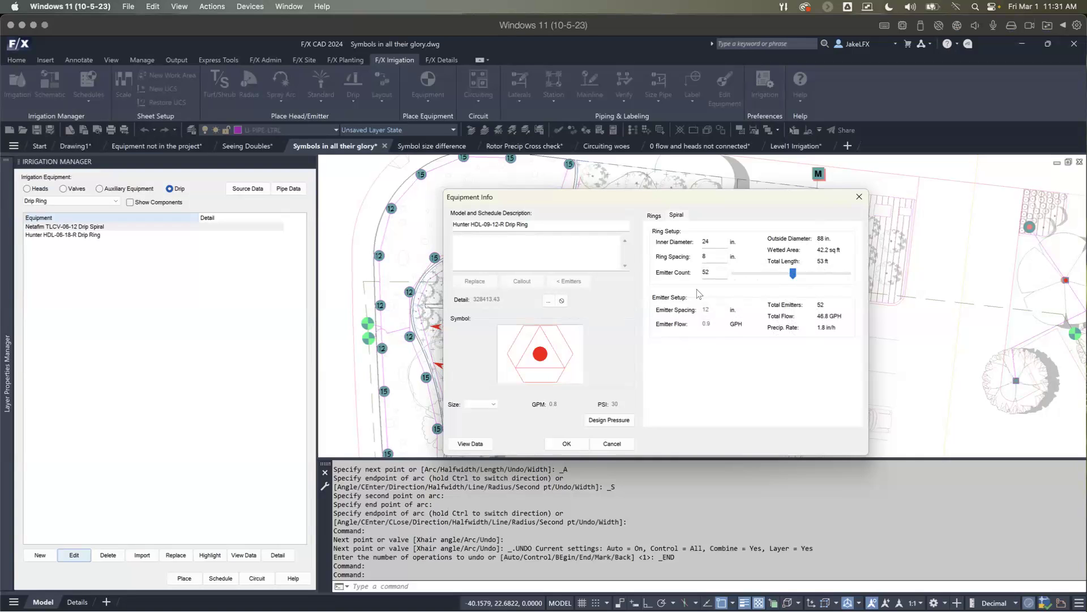
Step: Assign the spiral symbol EMIT-014 to the Hunter HDL-09-12-R drip ring and save its equipment settings
click(527, 351)
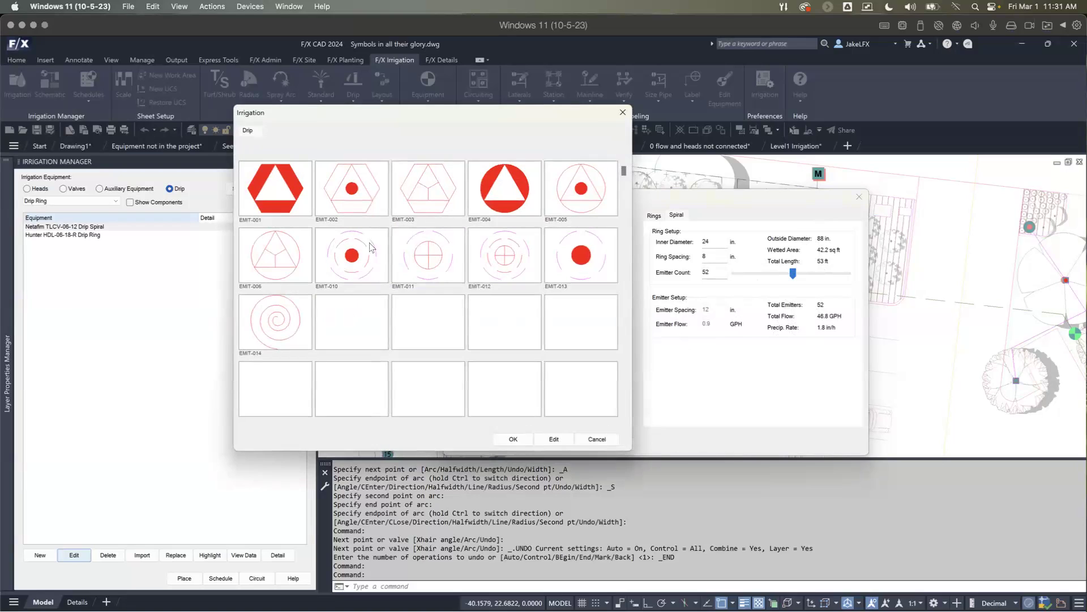
click(284, 335)
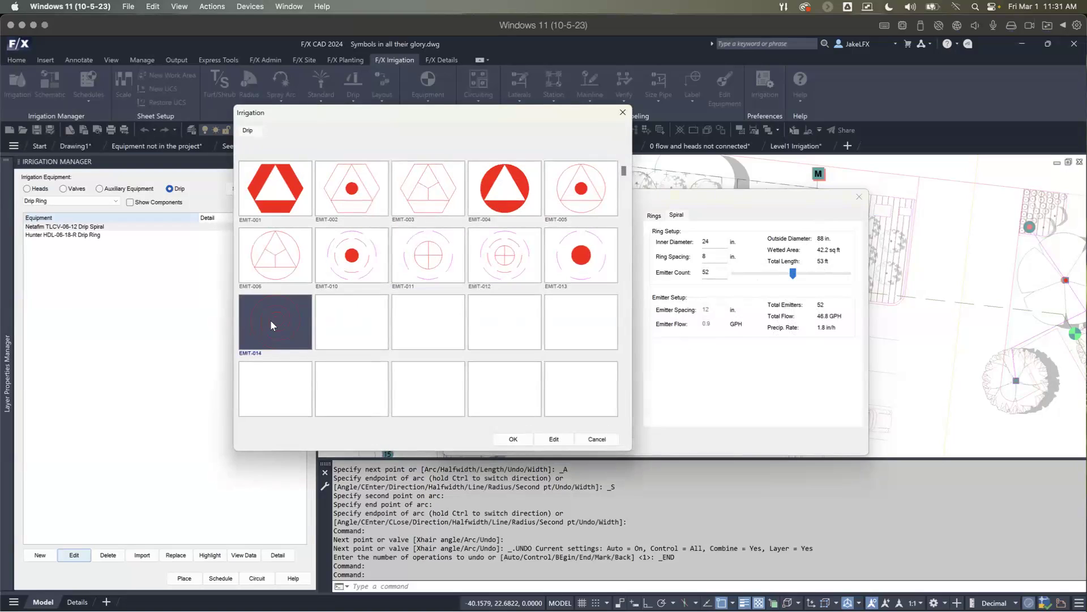
click(513, 440)
click(567, 432)
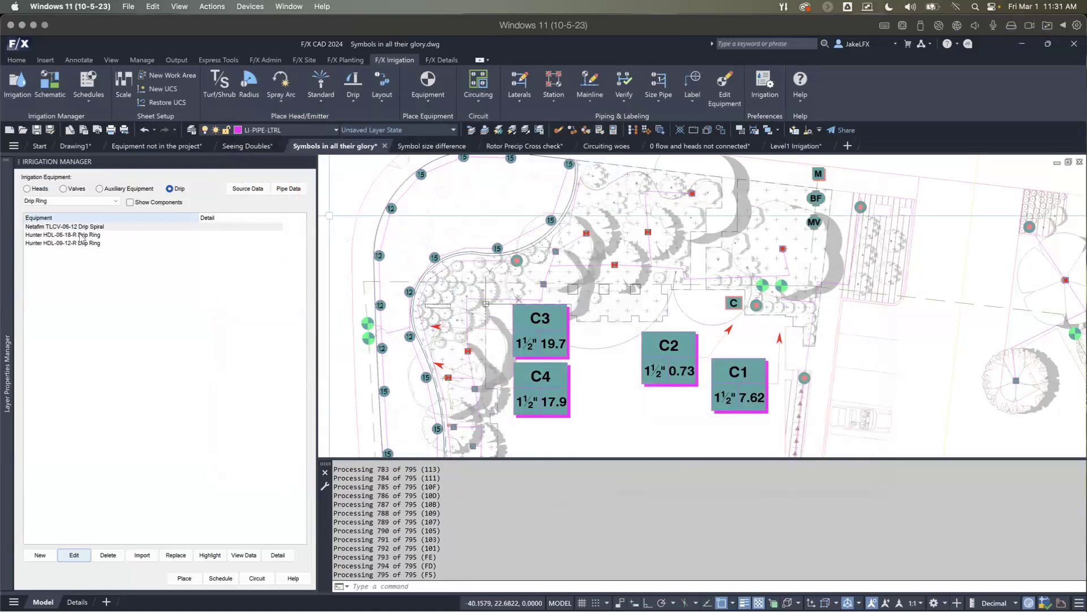
Step: Place one Hunter HDL-06-18-R drip ring beside the emitter of the large tree south of the D1 callout
click(79, 244)
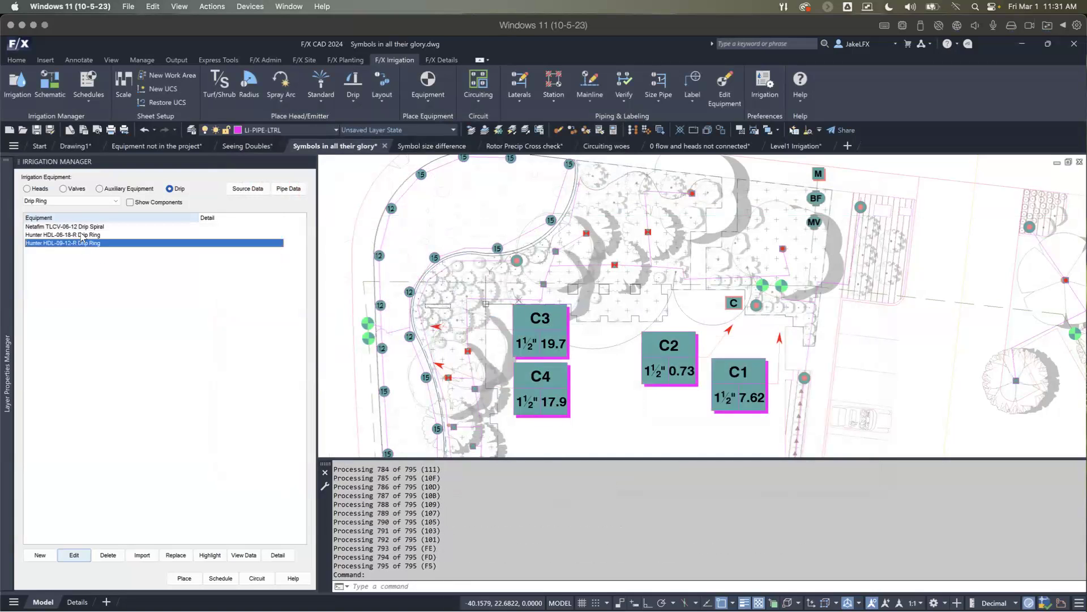
double_click(82, 237)
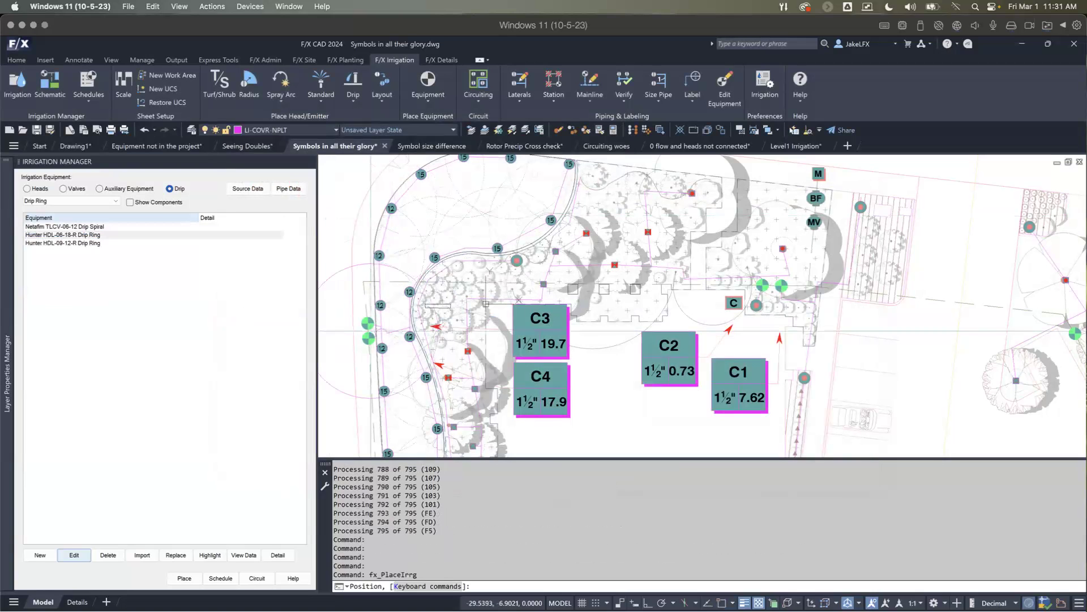
scroll(441, 329, down, 4)
mouse_move(503, 330)
middle_down()
mouse_move(508, 312)
mouse_move(478, 285)
middle_up()
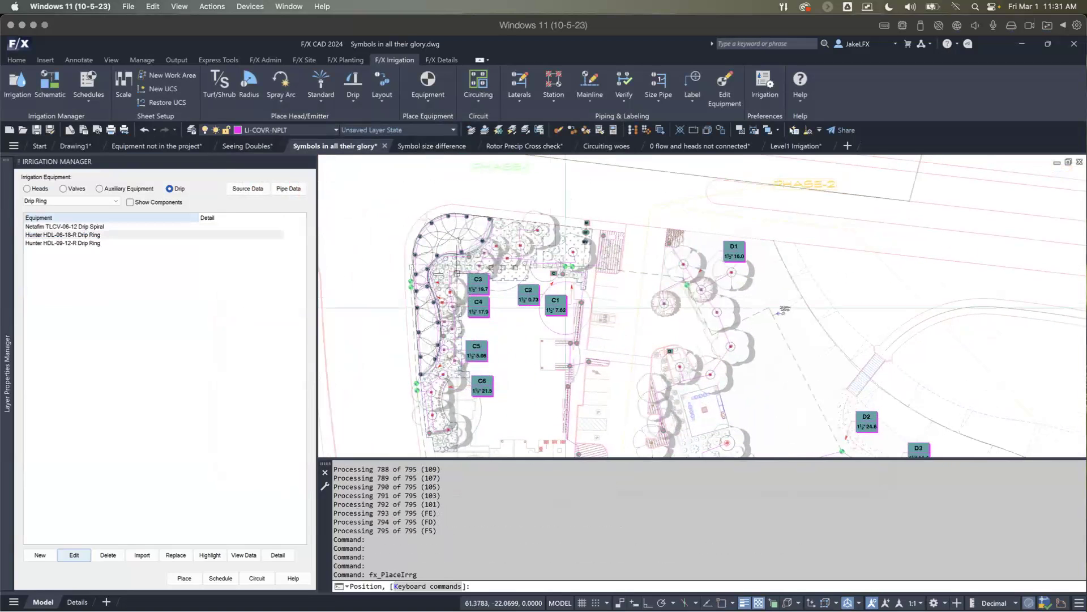
scroll(753, 303, up, 5)
click(824, 312)
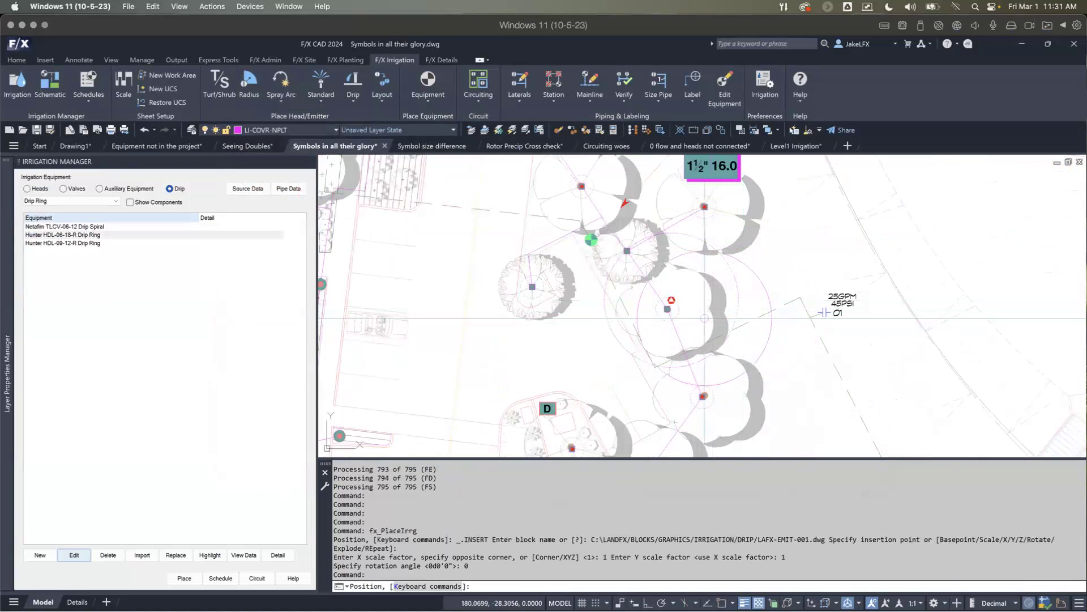
key(Escape)
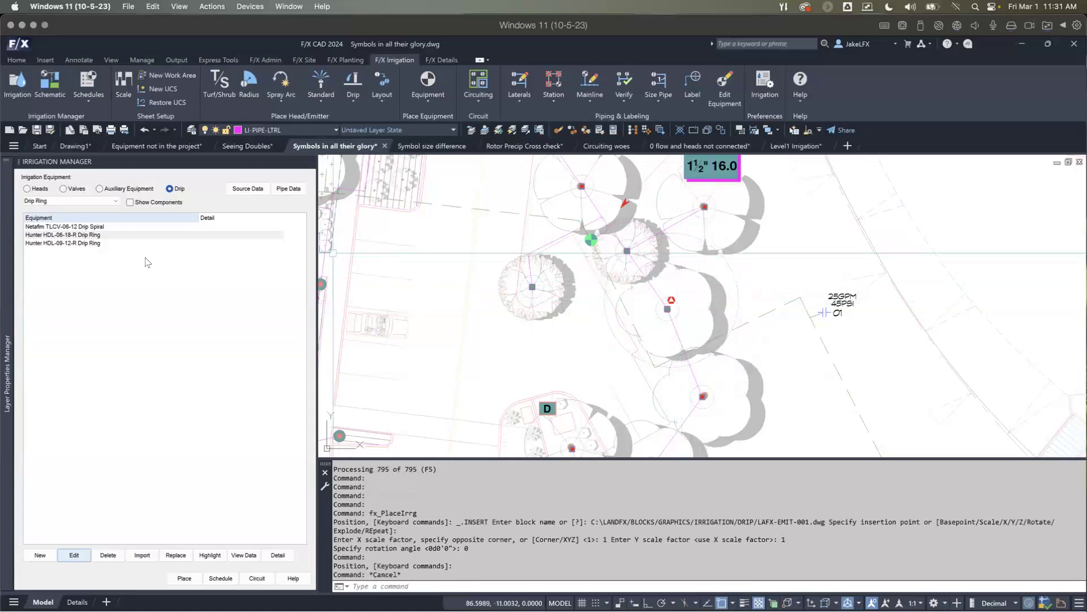
Step: Place one Hunter HDL-09-12-R spiral drip ring at the east edge of the tree just below the D1 callout
double_click(87, 243)
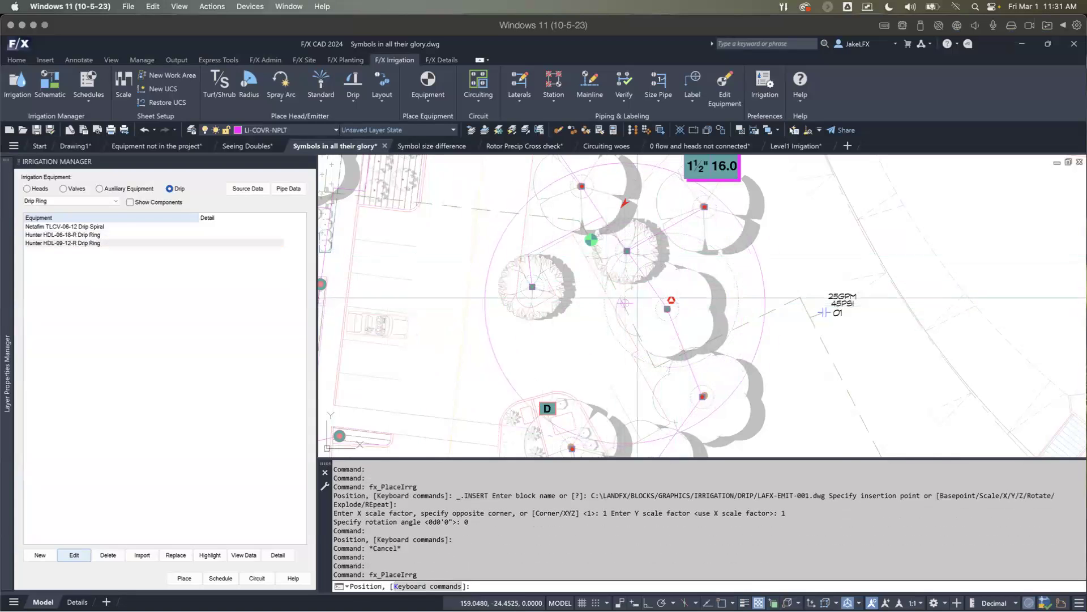
scroll(637, 297, down, 3)
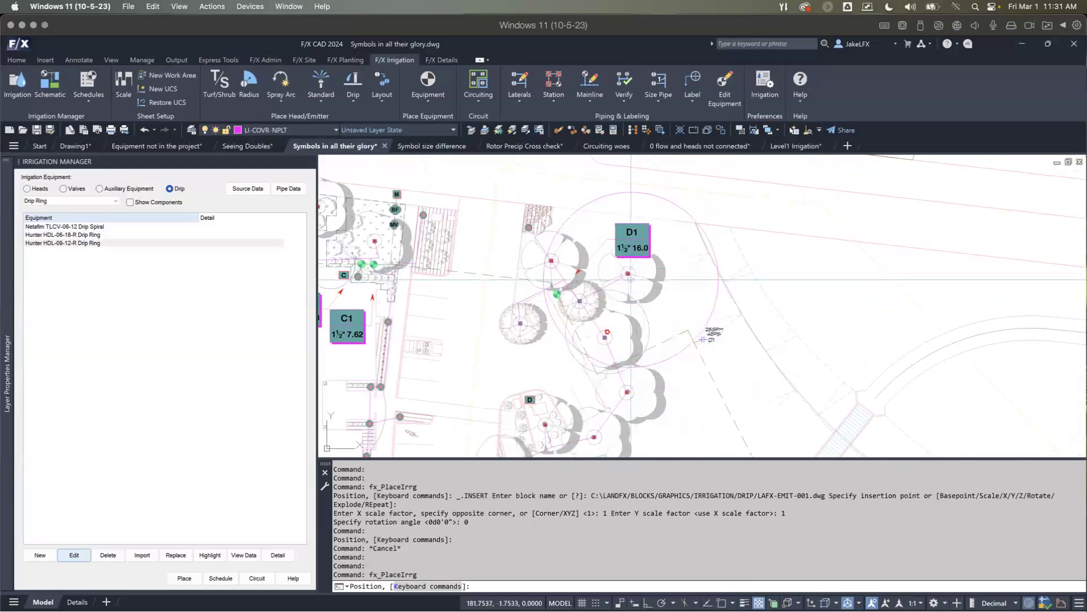
scroll(679, 340, down, 2)
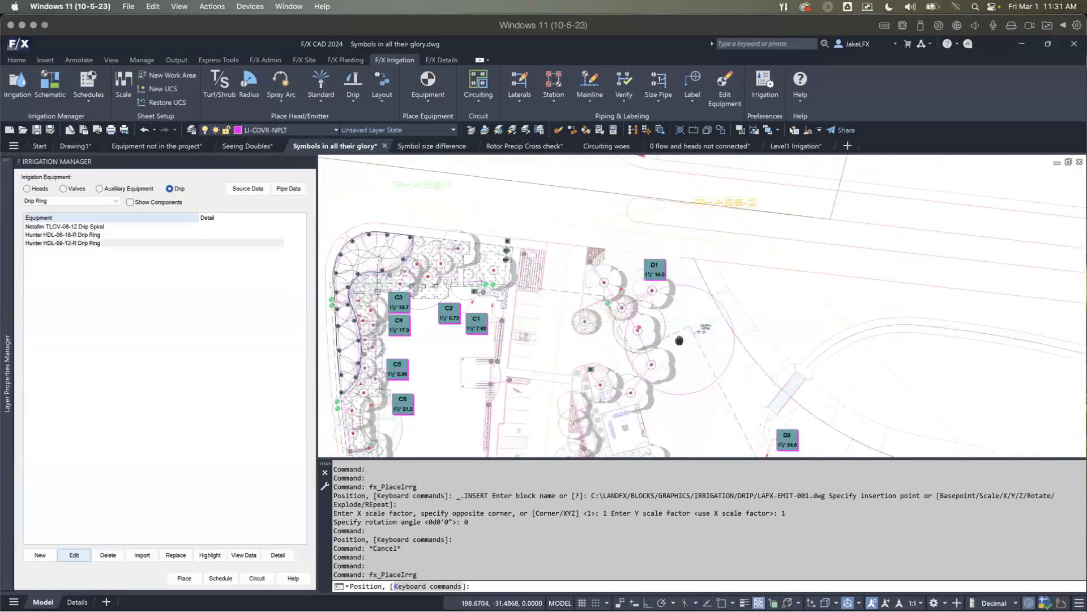
scroll(679, 340, up, 2)
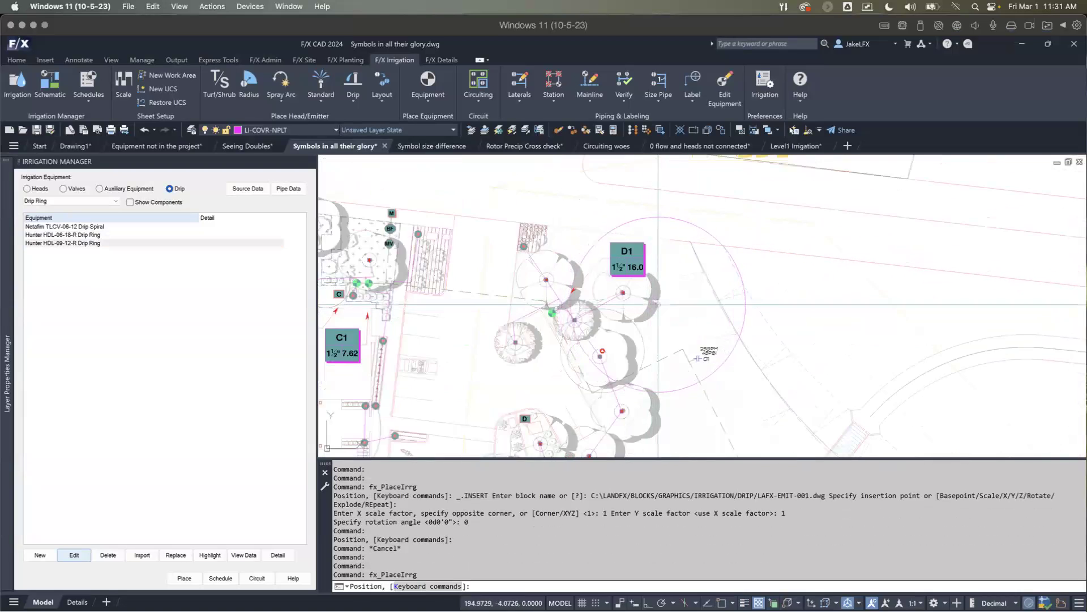
scroll(658, 304, up, 2)
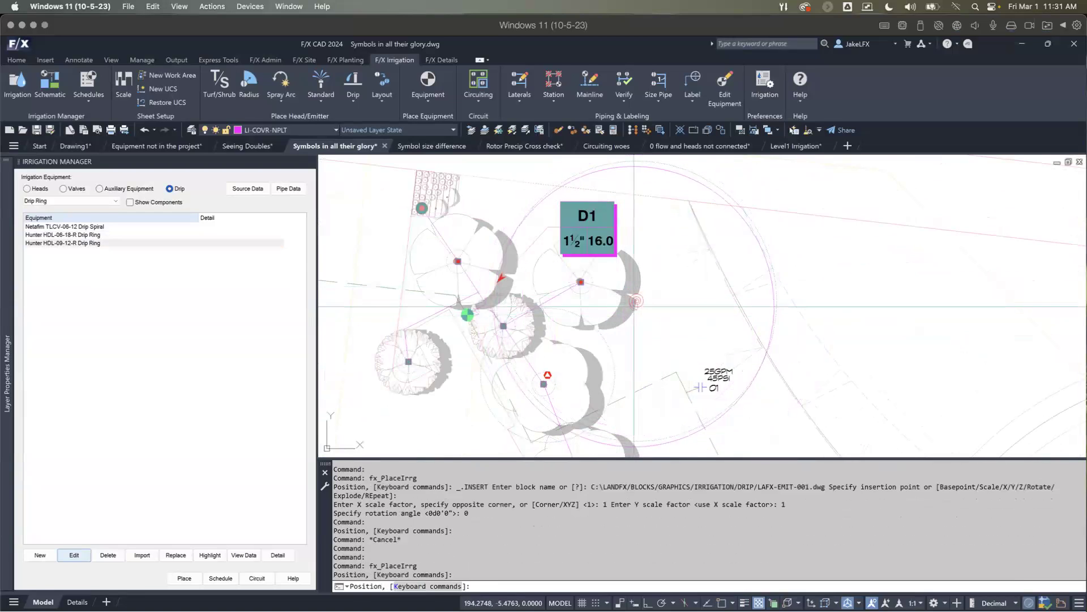
scroll(634, 307, down, 2)
key(Return)
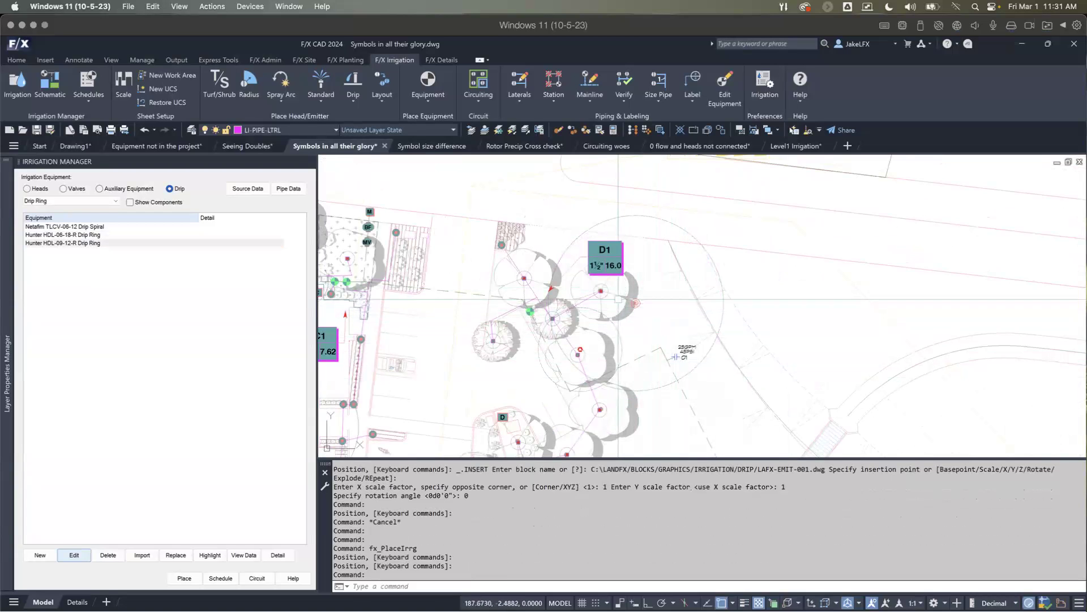
scroll(589, 286, down, 3)
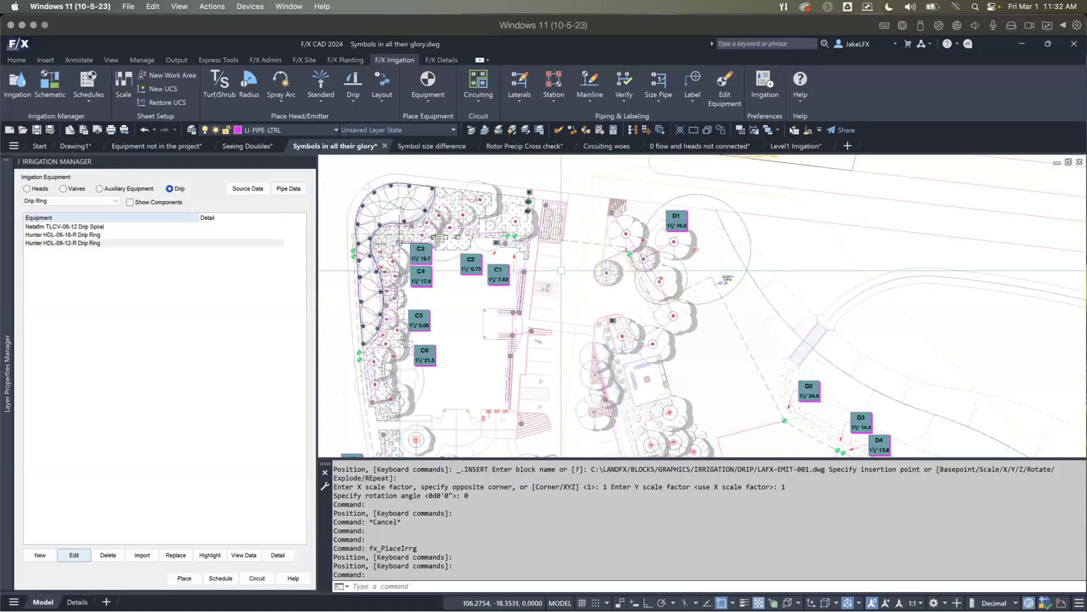
mouse_move(696, 146)
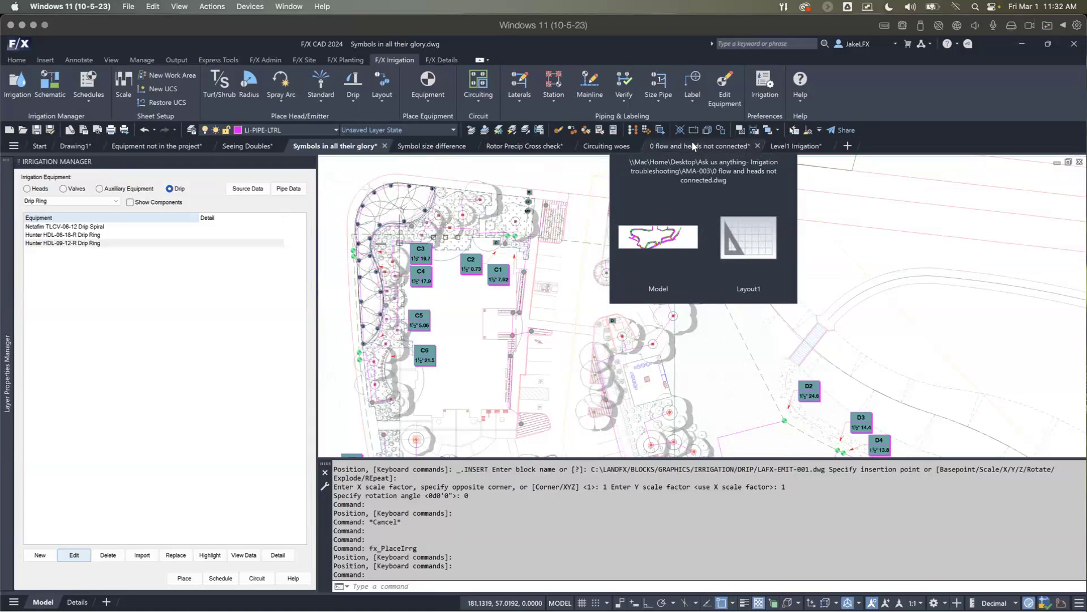
scroll(514, 340, down, 5)
middle_drag(517, 344, 595, 224)
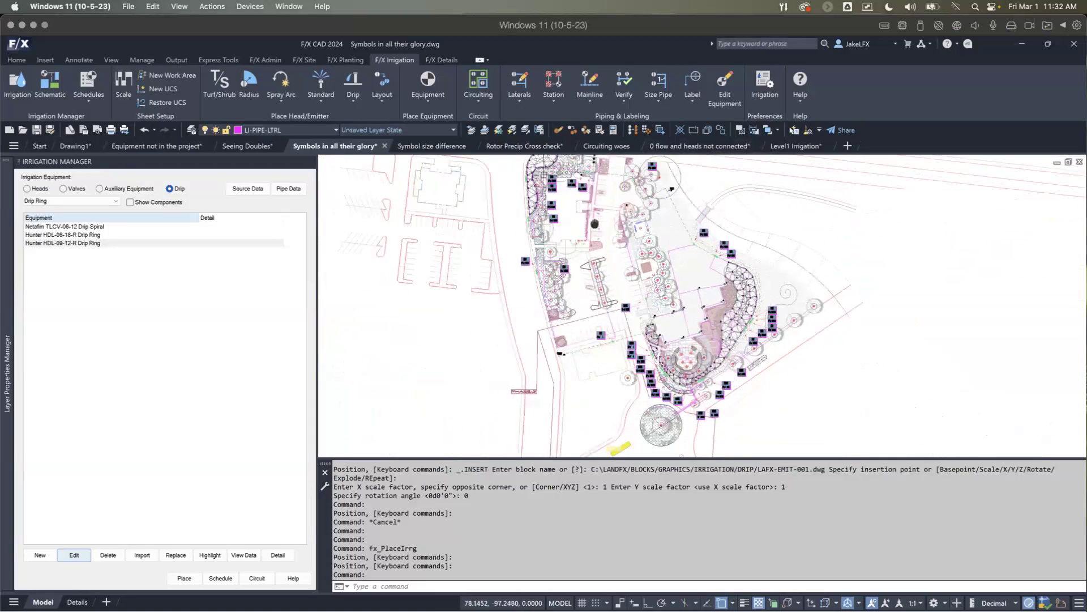
scroll(557, 326, up, 5)
scroll(558, 327, down, 3)
scroll(482, 244, down, 2)
middle_drag(483, 243, 551, 391)
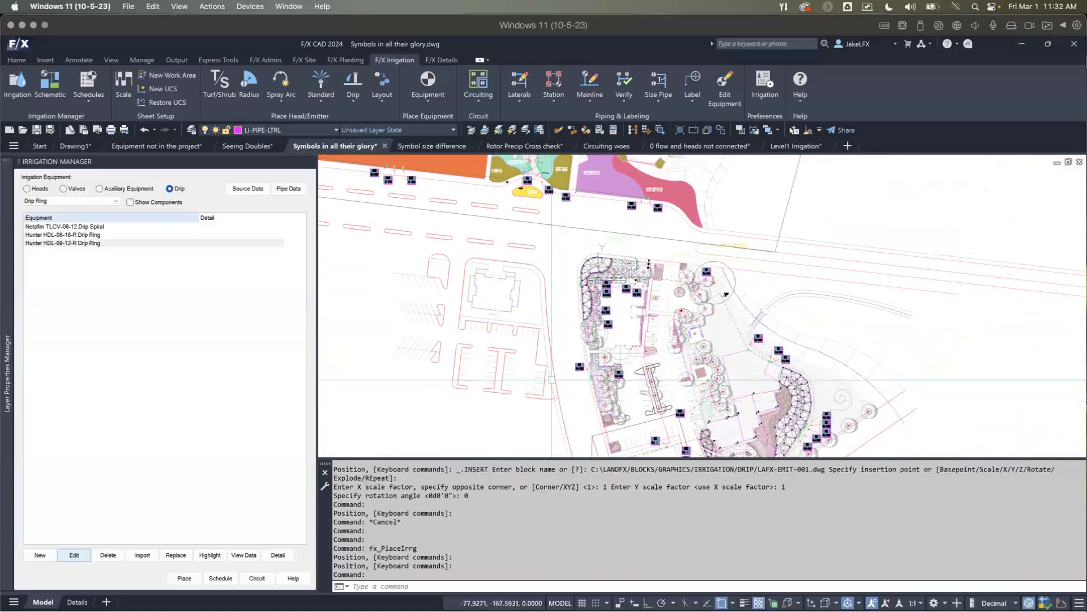
scroll(552, 380, up, 2)
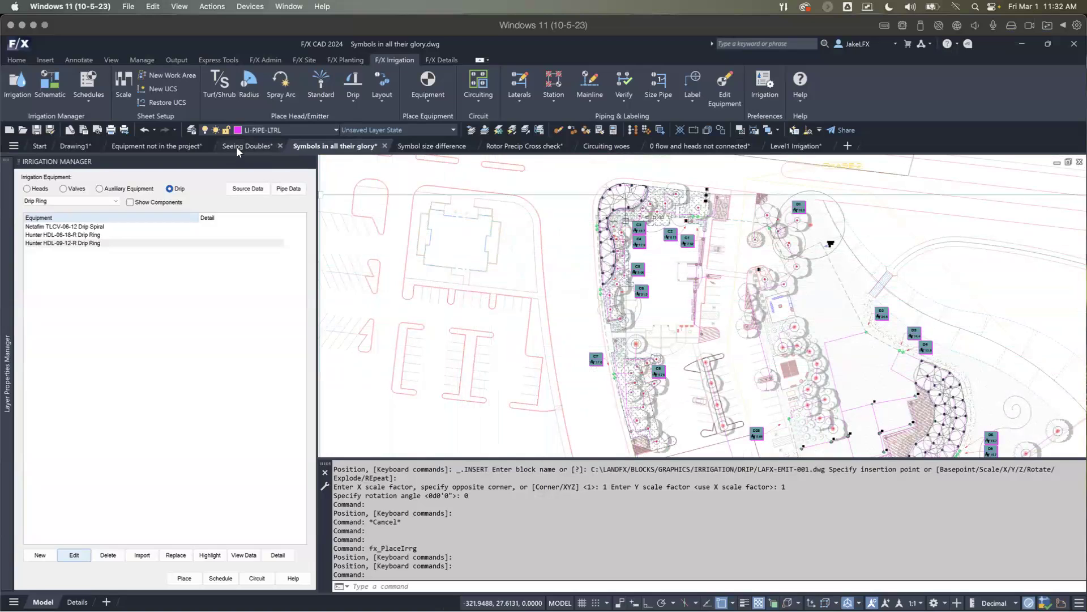
Step: Switch to the Seeing Doubles drawing at the building and its parking islands
mouse_move(237, 151)
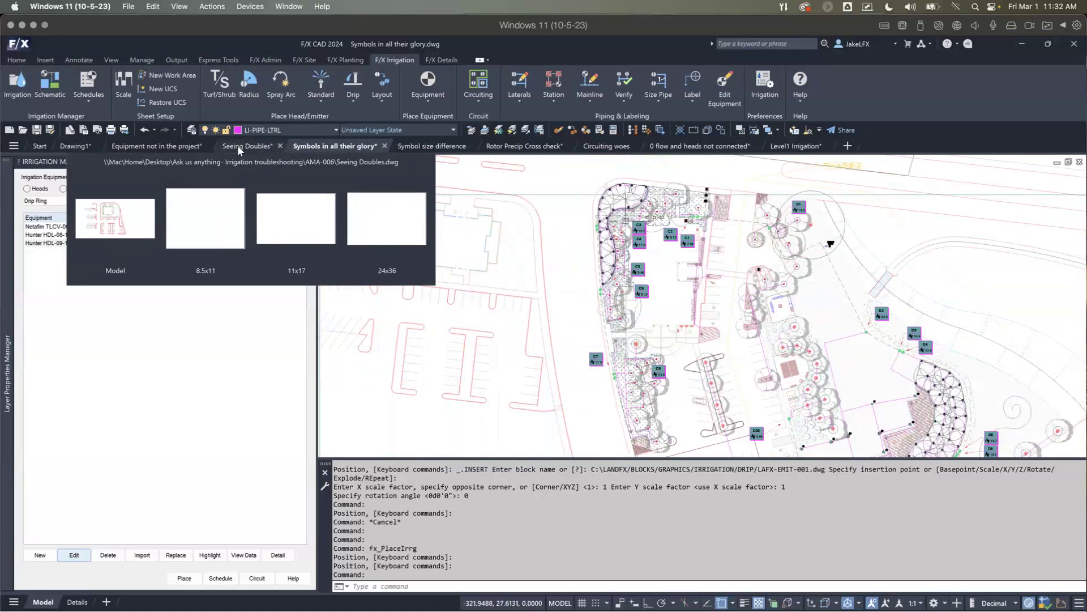
click(238, 148)
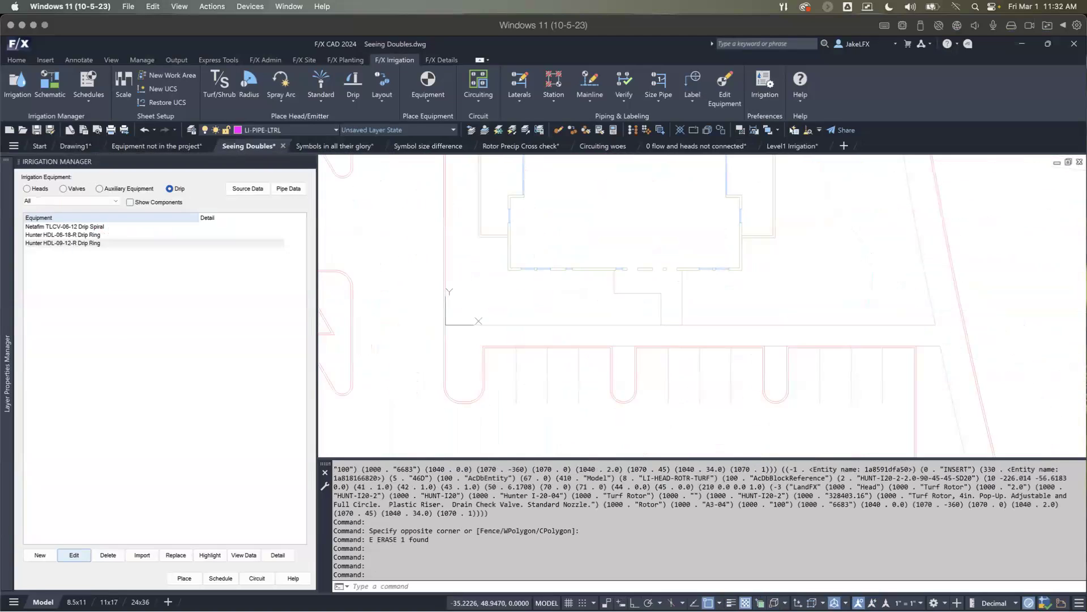
middle_drag(537, 347, 551, 377)
scroll(440, 242, up, 2)
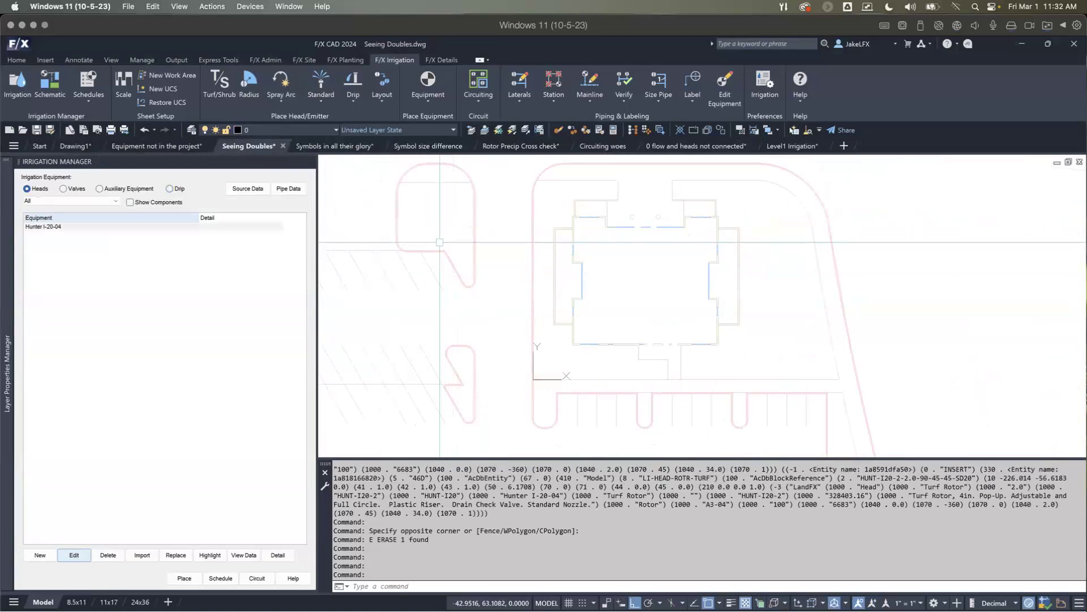
Step: Run the Boundary command to outline the two islands west of the building and the two narrow parking islands south of it
text(bo)
key(Return)
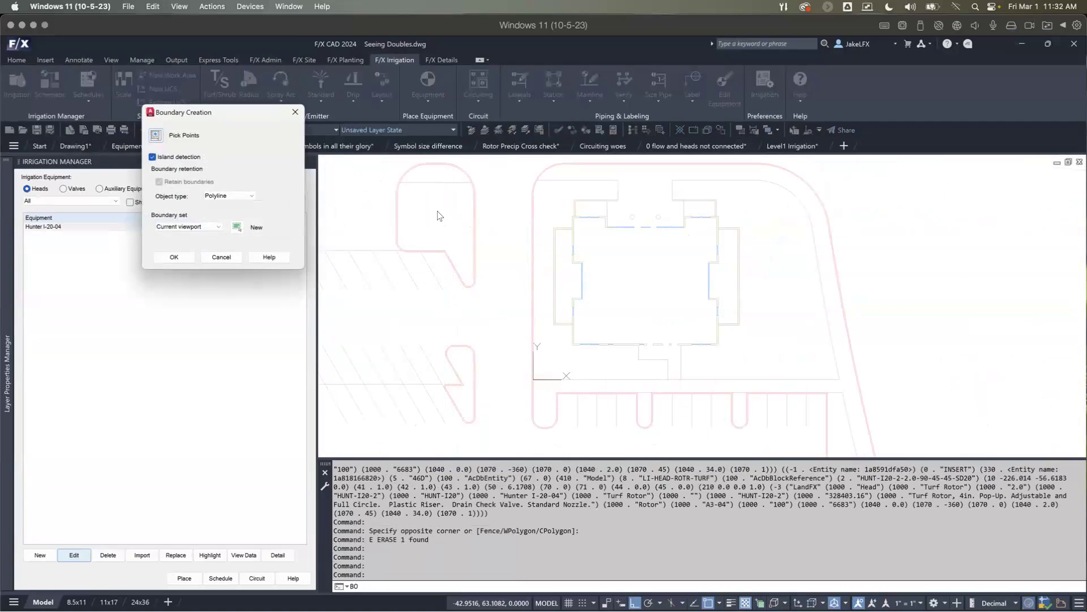
click(155, 134)
click(436, 215)
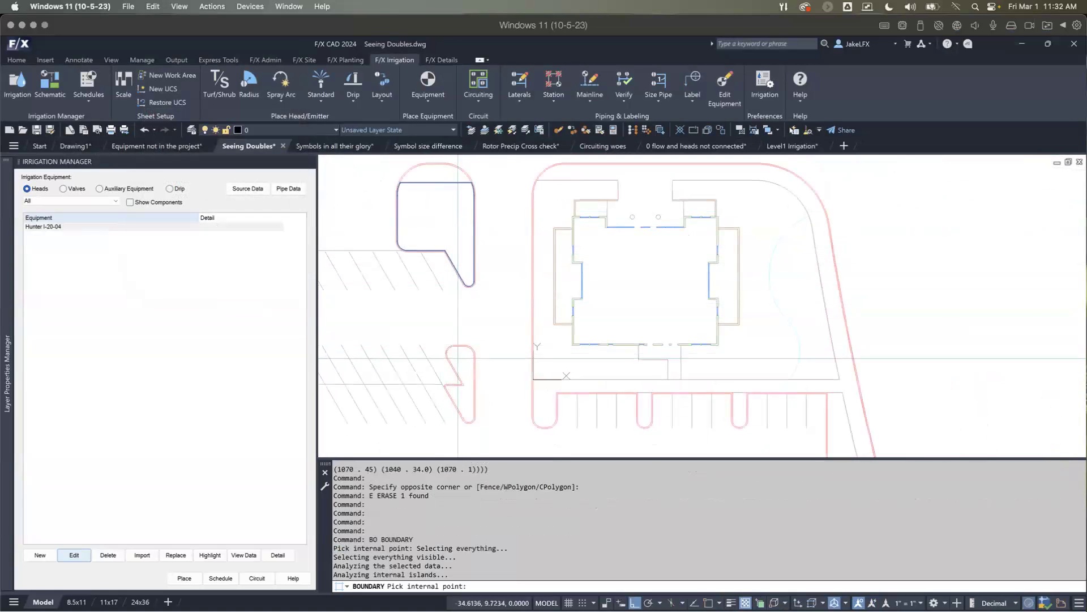
click(460, 377)
click(645, 409)
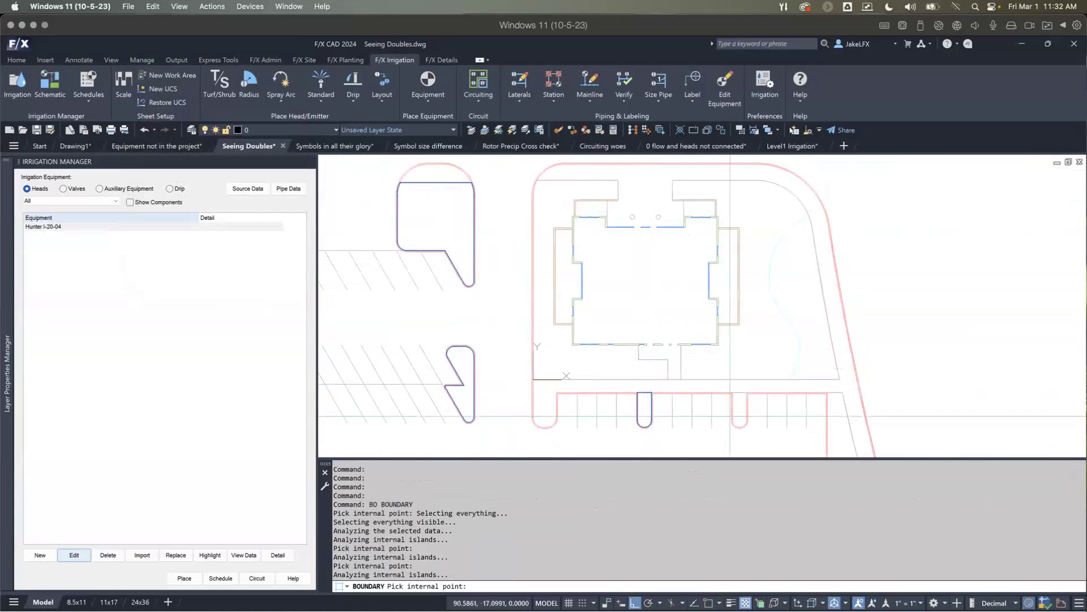
click(736, 409)
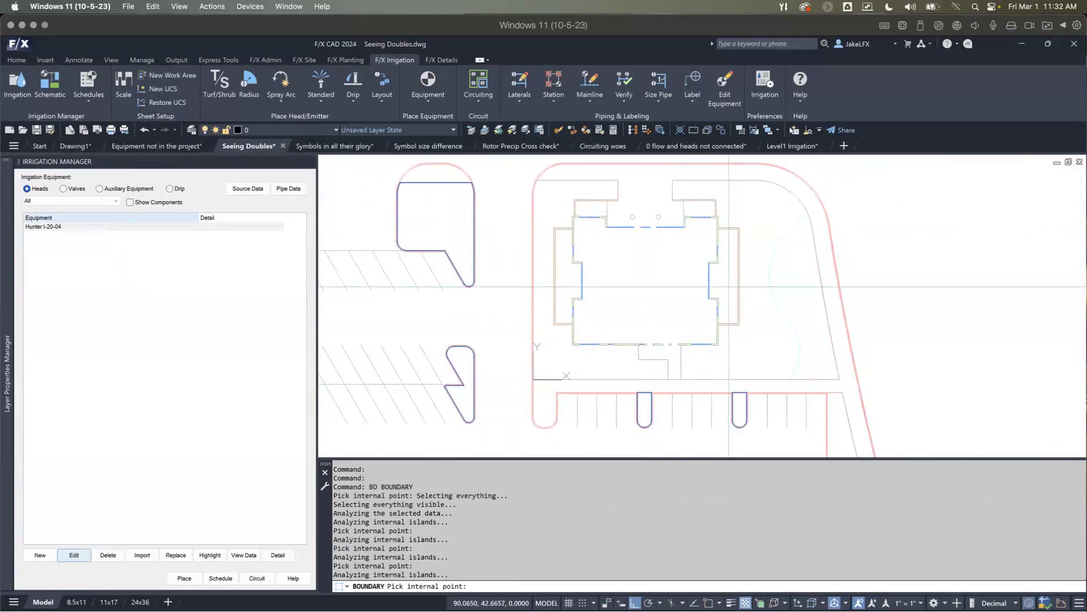
Step: Add boundary polylines for the east, northeast, northwest and west planting beds against the building
click(729, 286)
click(700, 210)
click(591, 211)
click(560, 277)
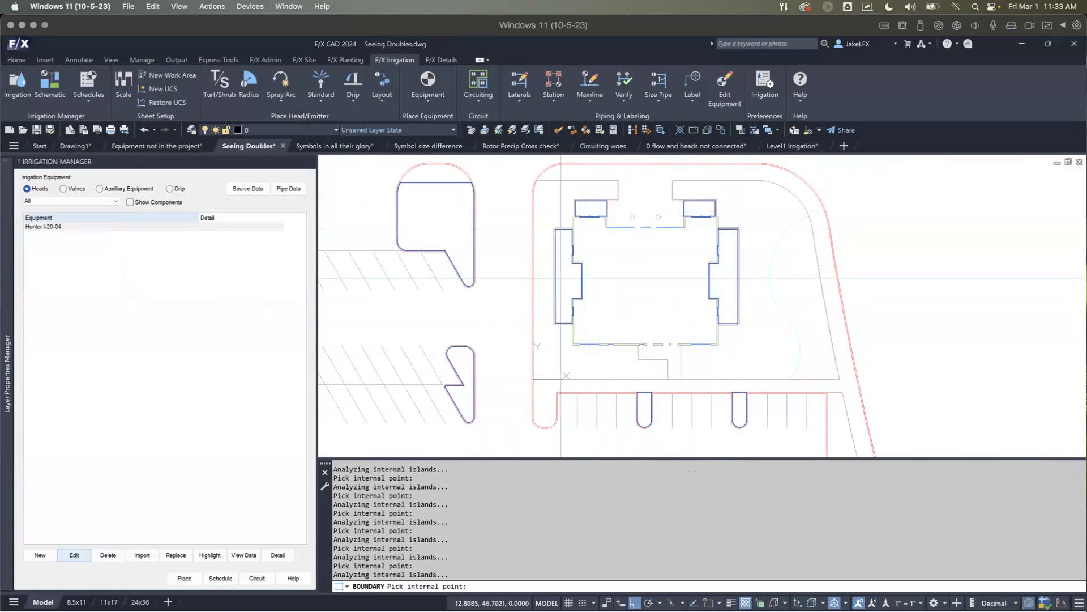
key(Return)
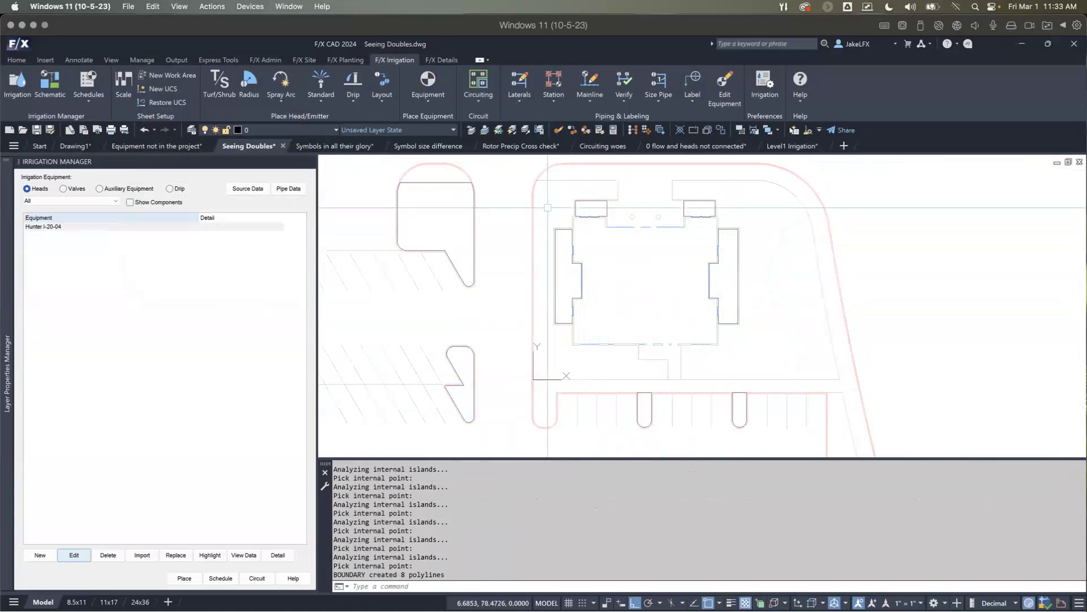
Step: Import the Hunter HDL-09-18-CV area for dripline from the ASLA-MN 2023 project
click(170, 188)
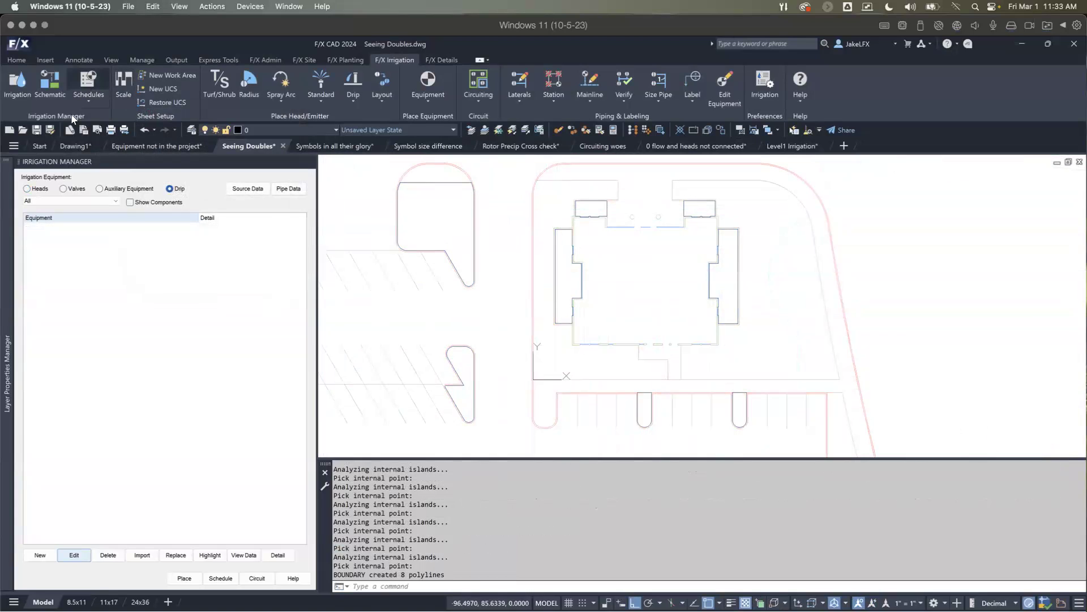
click(140, 554)
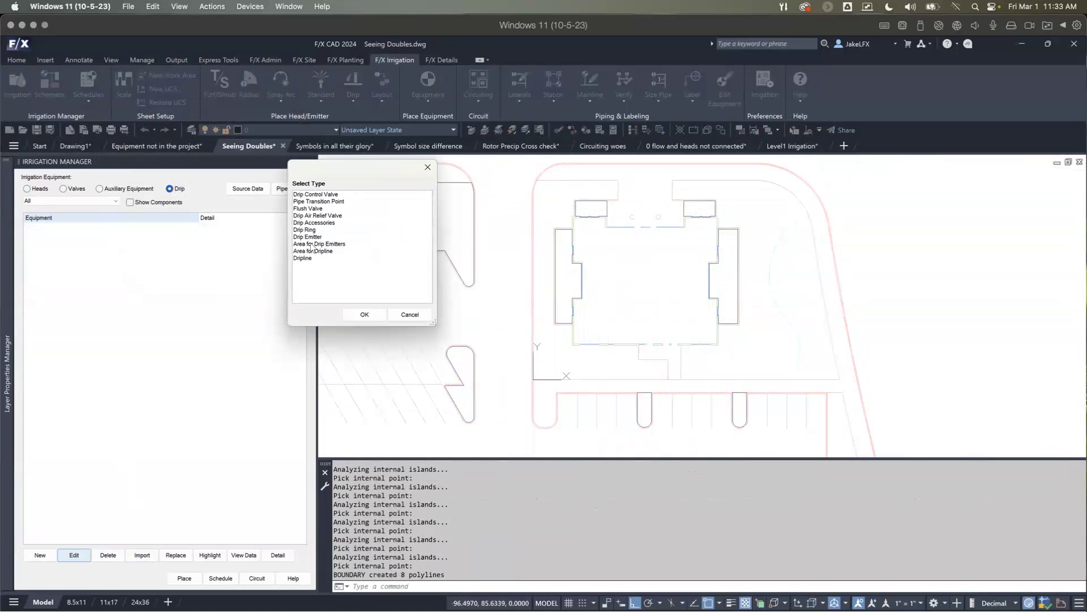
double_click(312, 251)
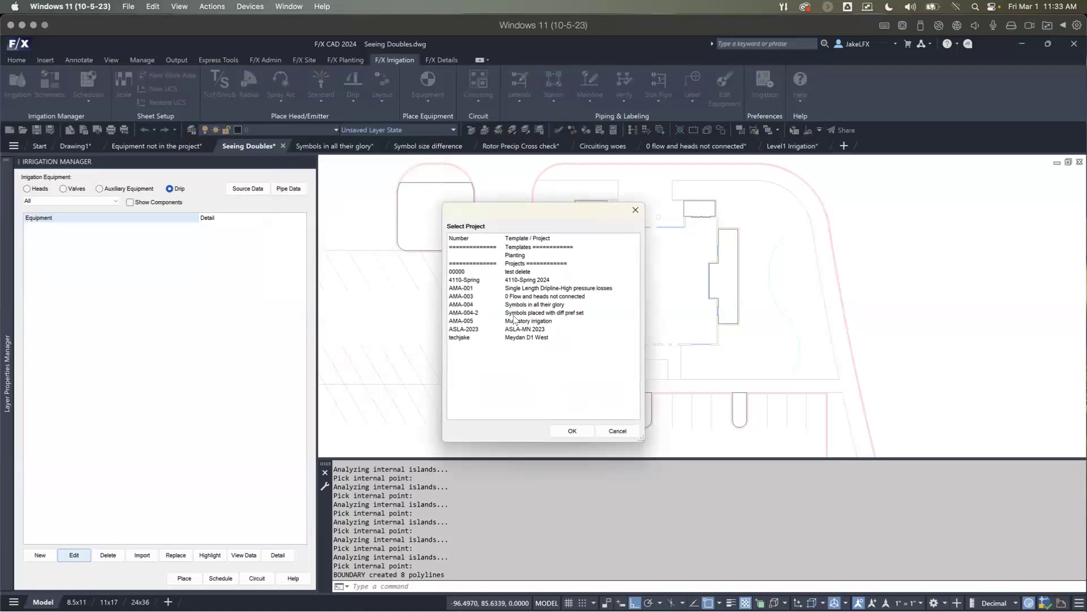
double_click(515, 329)
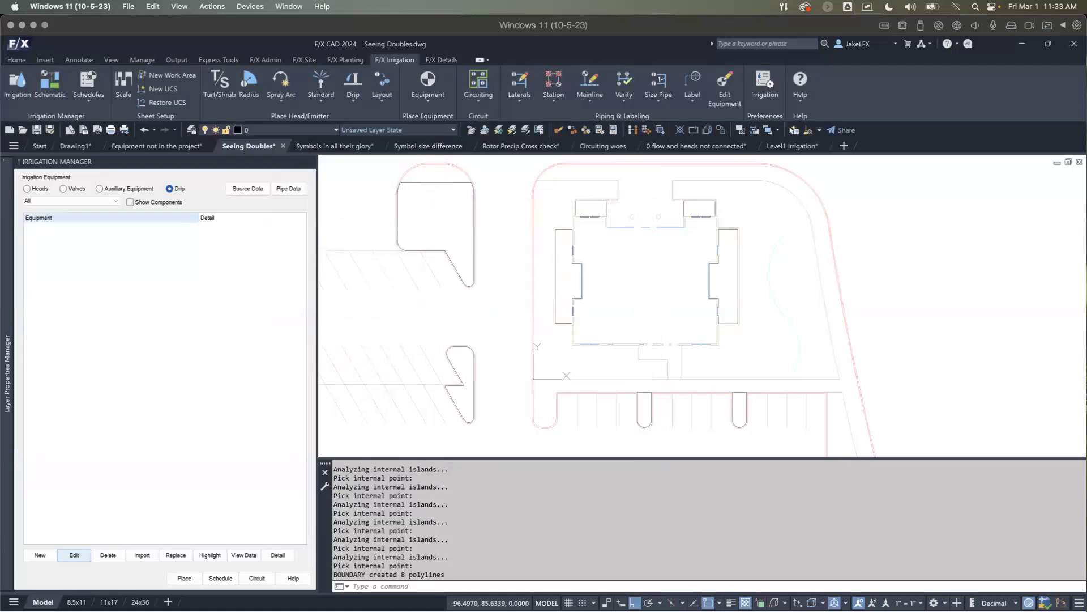
Step: Place the Hunter HDL-09-18-CV dripline area in the two west islands and the first narrow parking island south of the building
double_click(81, 227)
click(474, 222)
click(455, 367)
click(636, 404)
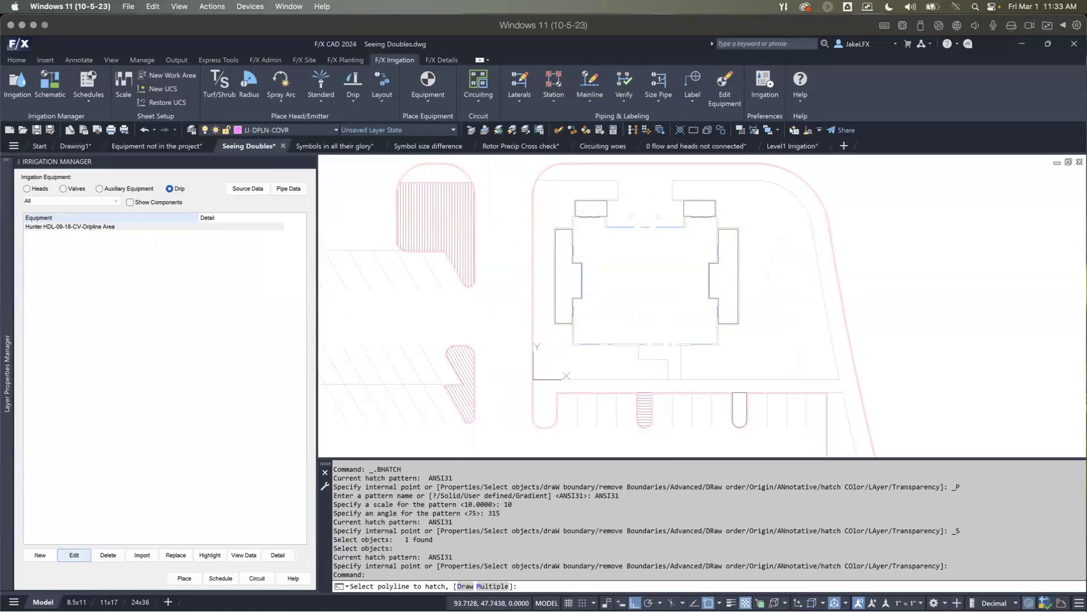
Step: Fill the four beds against the building and the second narrow south parking island with the Hunter HDL-09-18-CV dripline area
click(738, 266)
click(707, 201)
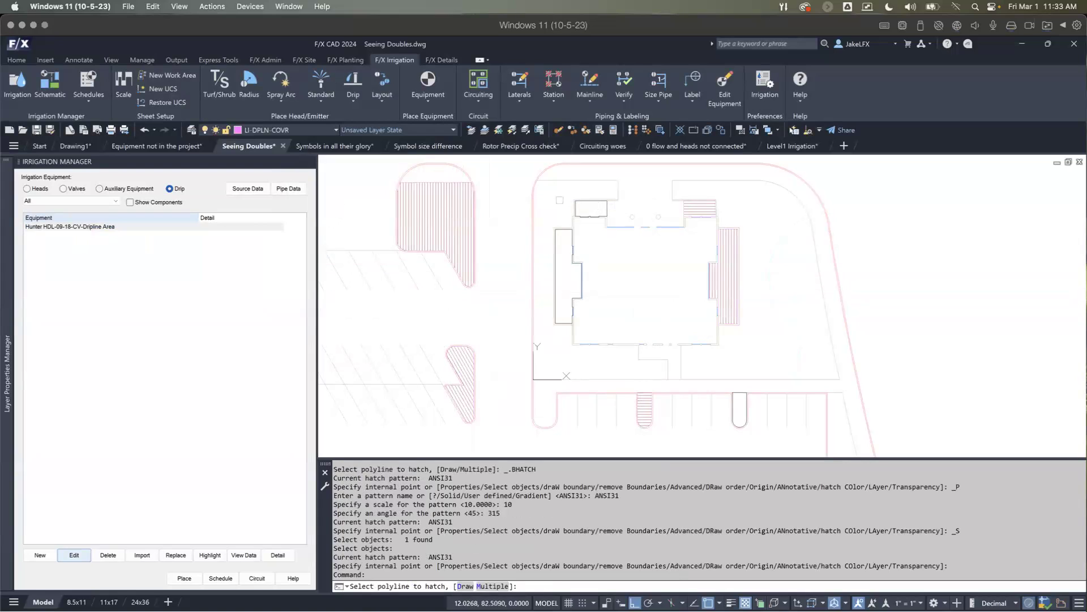
click(592, 202)
click(554, 250)
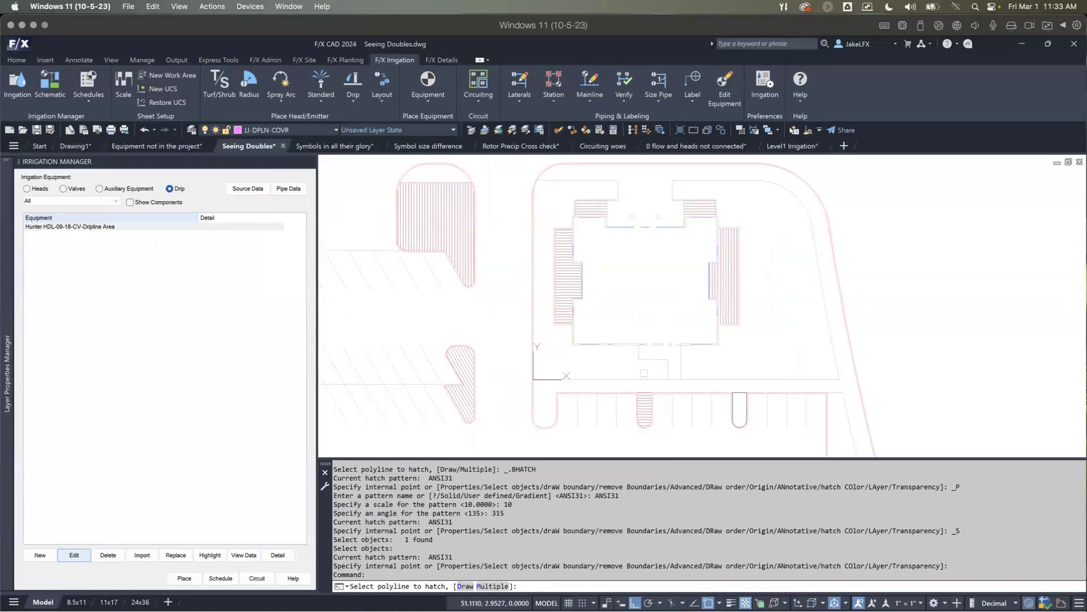
click(737, 408)
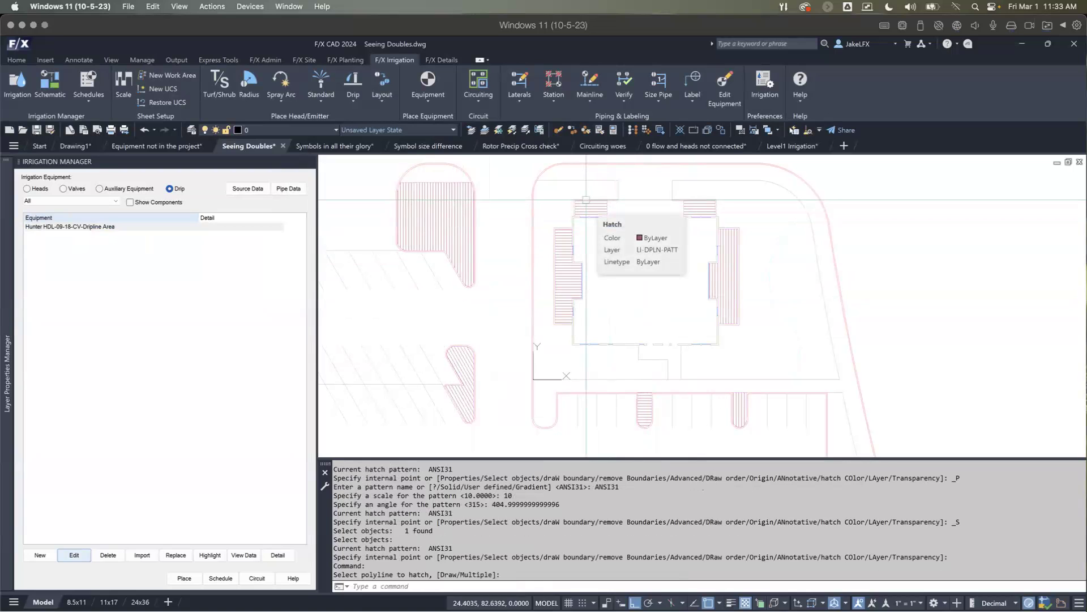
middle_drag(576, 219, 550, 222)
scroll(550, 221, down, 2)
scroll(538, 222, up, 2)
mouse_move(454, 250)
middle_down()
mouse_move(462, 237)
mouse_move(484, 250)
middle_up()
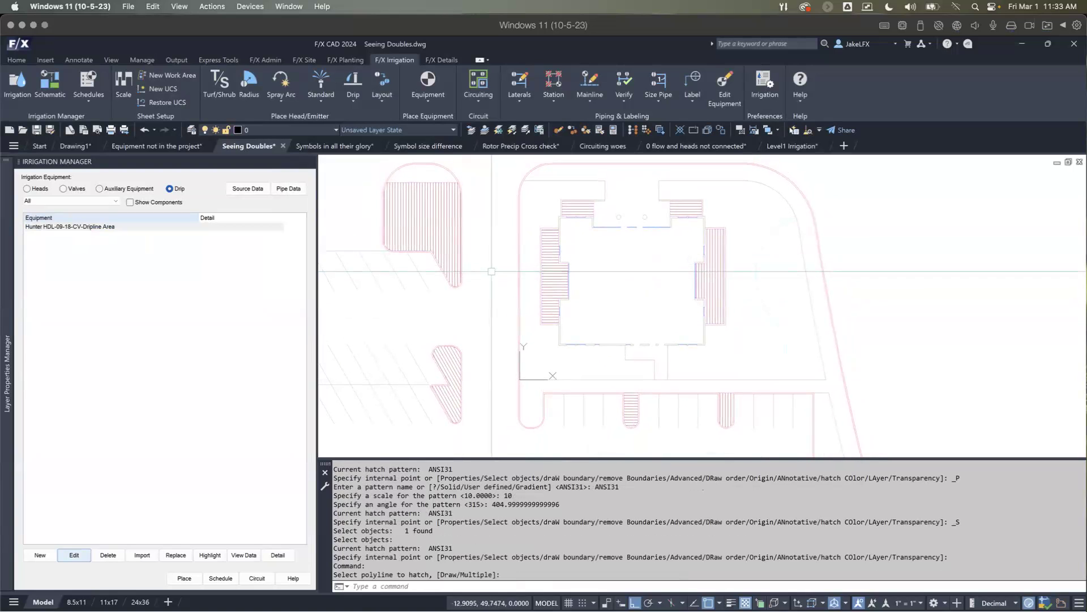
scroll(513, 204, down, 2)
middle_drag(517, 215, 509, 233)
scroll(512, 230, up, 2)
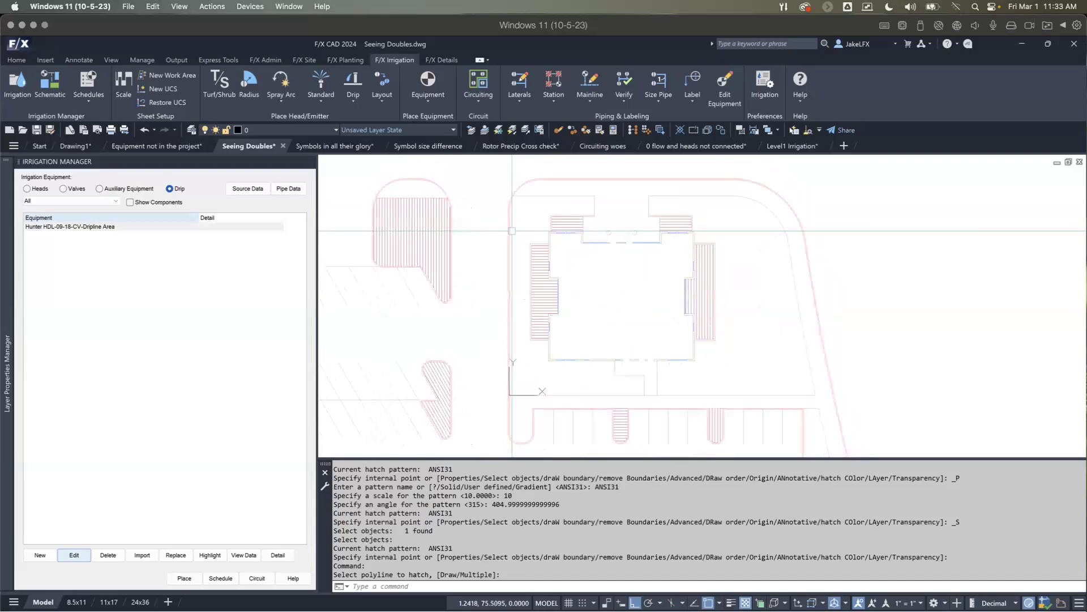
scroll(512, 230, up, 2)
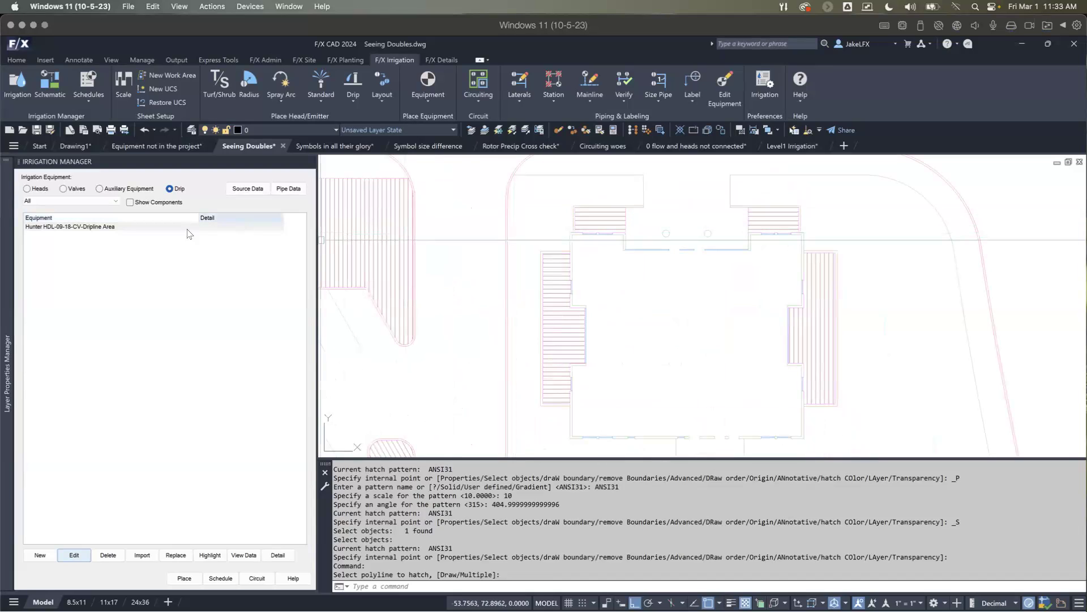
Step: Import the above-grade Pipe Transition Point from the ASLA-MN 2023 project
click(142, 555)
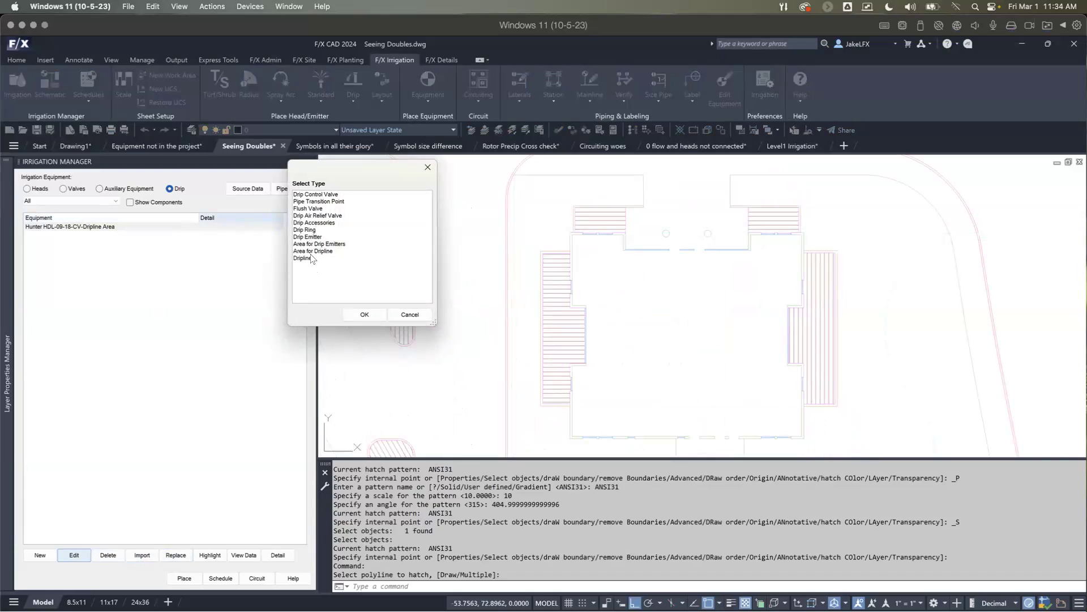
click(315, 202)
double_click(315, 203)
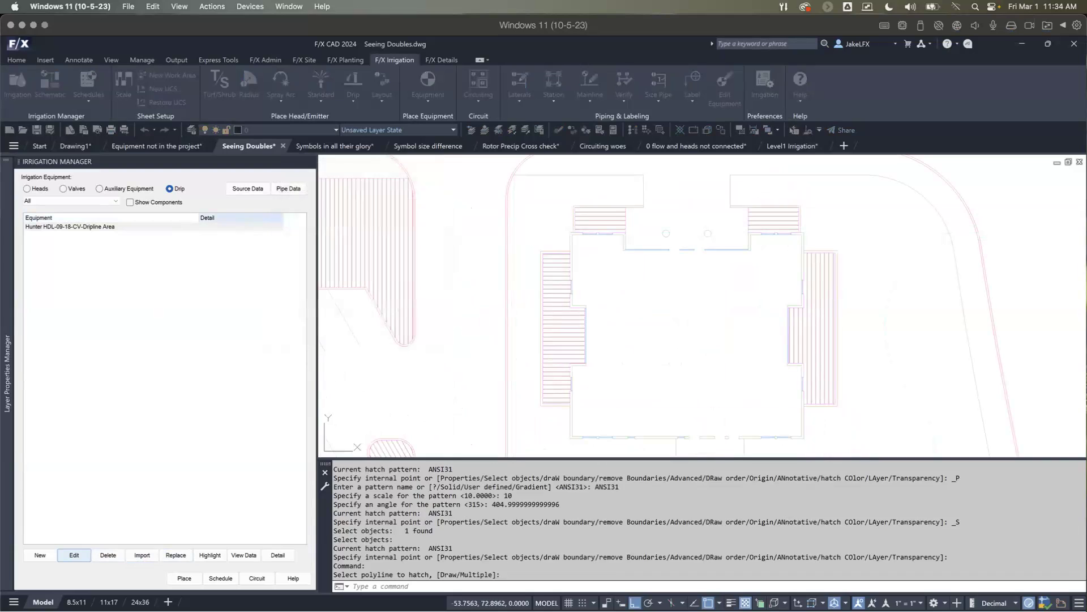
double_click(517, 329)
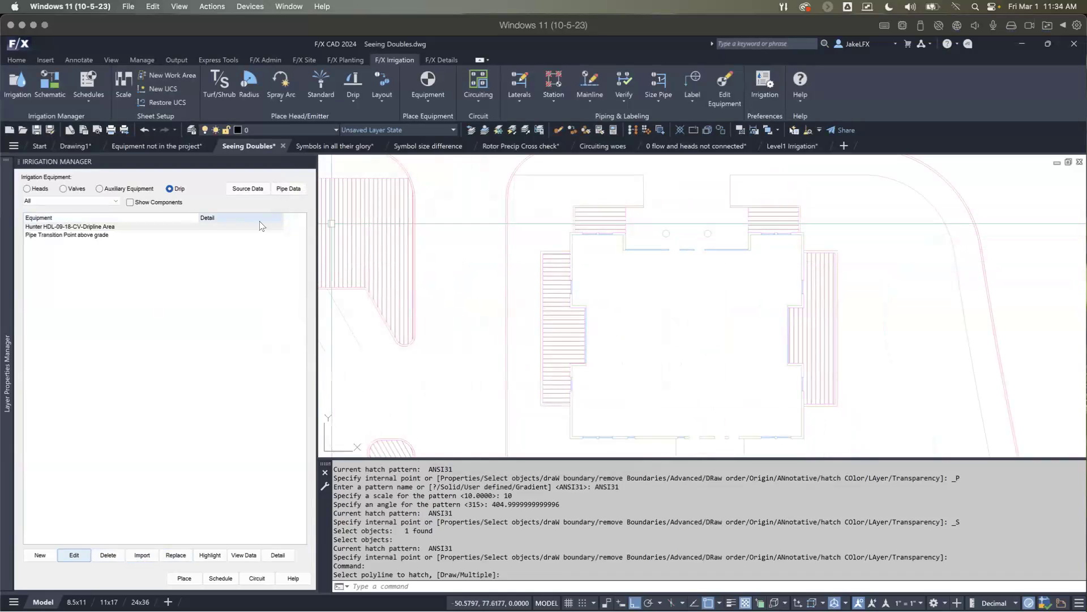
Step: Place a Pipe Transition Point above grade near the northeast corner of the northwest island's dripline area
click(160, 235)
double_click(160, 235)
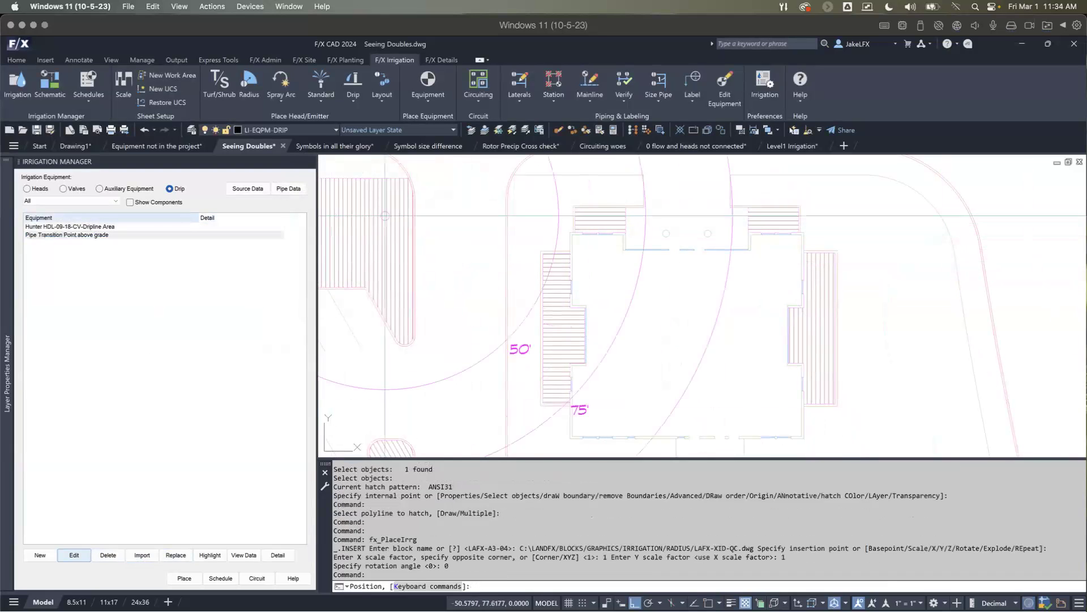
scroll(404, 228, down, 2)
mouse_move(403, 228)
middle_down()
mouse_move(419, 283)
mouse_move(447, 309)
middle_up()
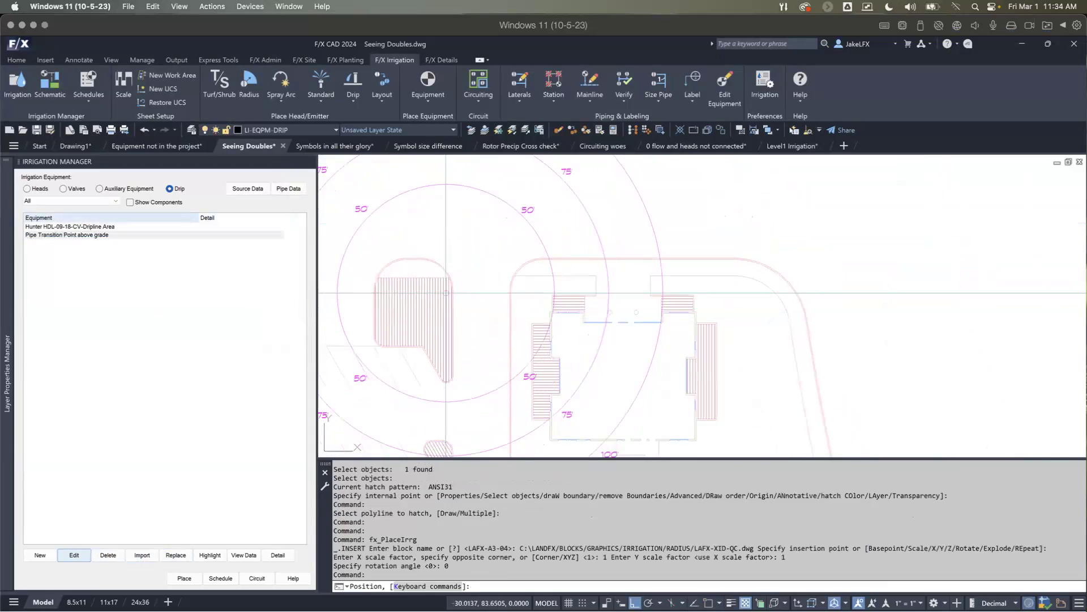
scroll(447, 309, up, 3)
scroll(439, 283, down, 3)
scroll(440, 284, down, 3)
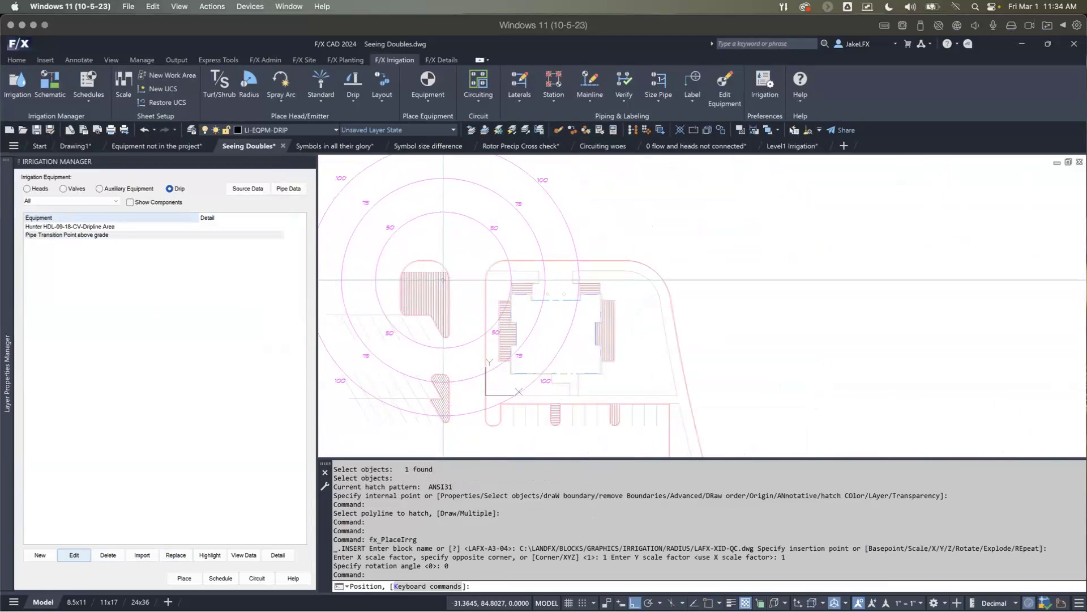
scroll(444, 280, up, 2)
click(443, 277)
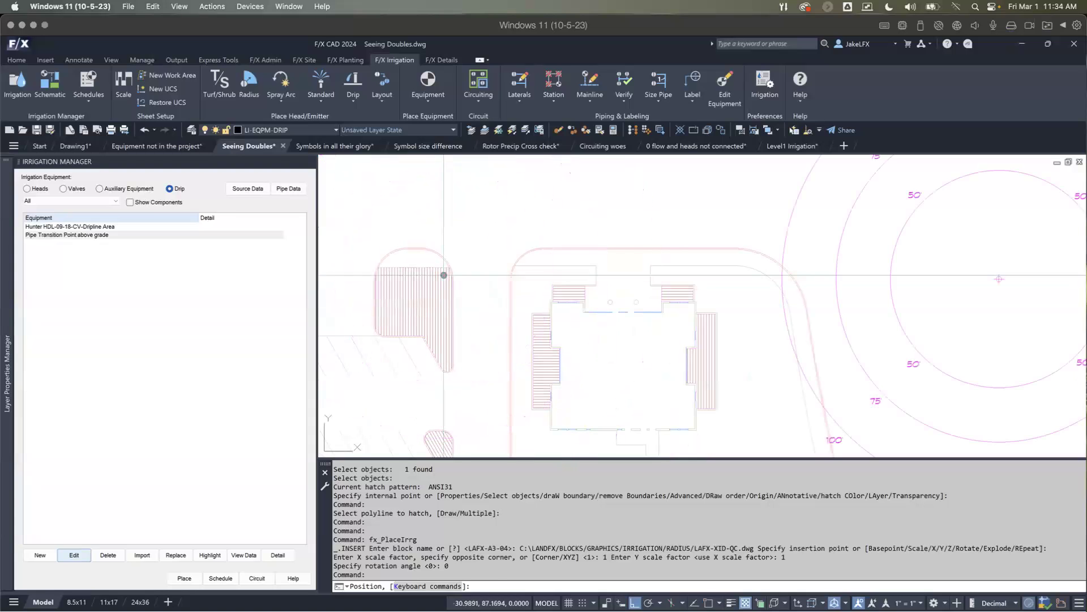
Step: Place an above-grade Pipe Transition Point in each of the four dripline beds against the building: two north, one east, one west
click(558, 294)
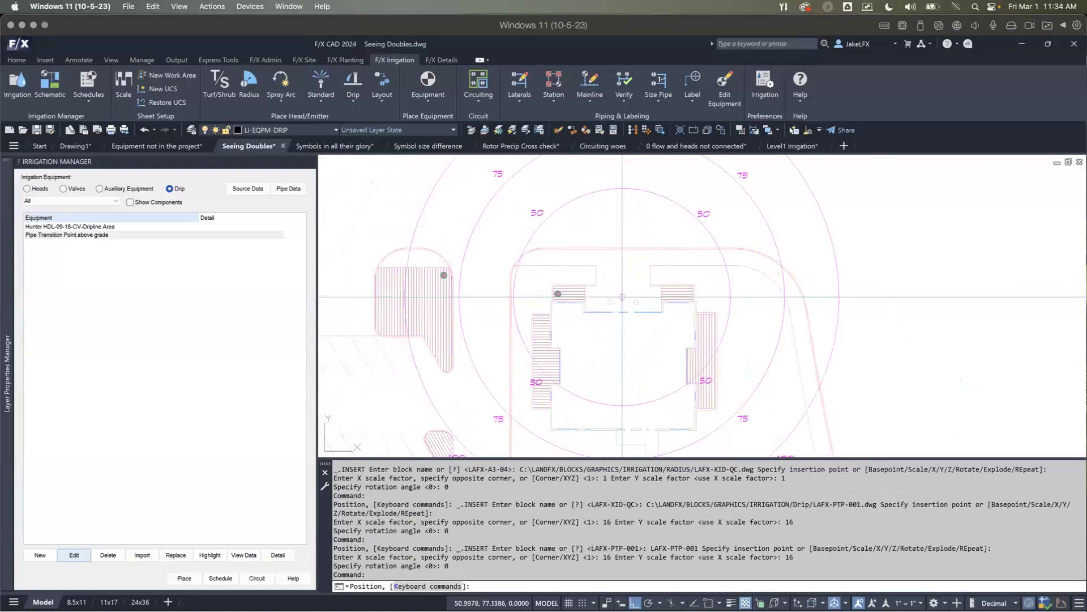
click(667, 294)
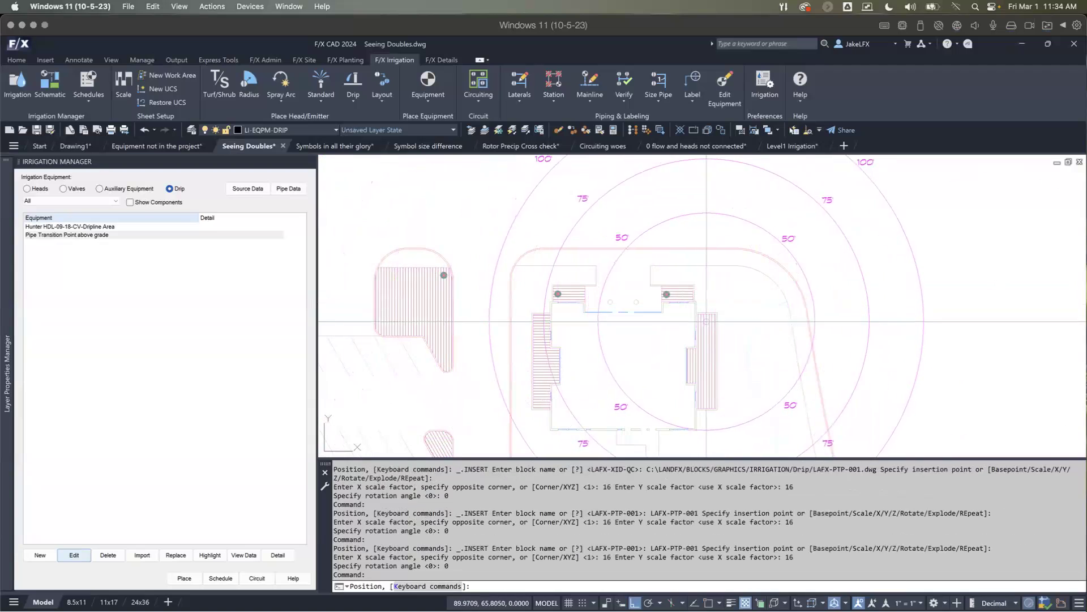
click(705, 321)
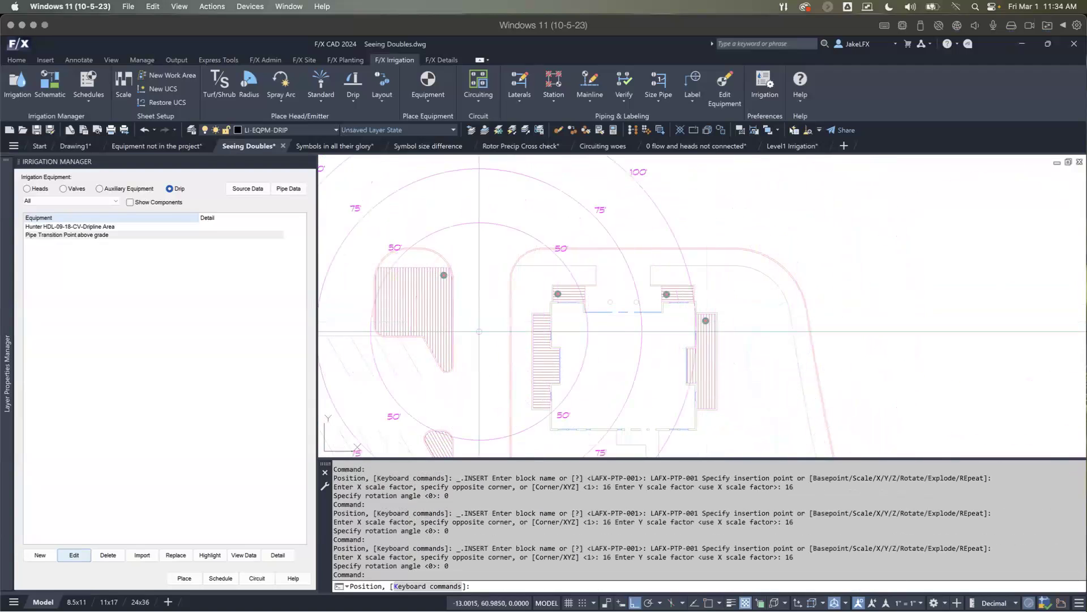
click(536, 364)
Step: Place above-grade Pipe Transition Points in the two narrow parking islands south of the building and in the southwest island
middle_drag(537, 380, 527, 279)
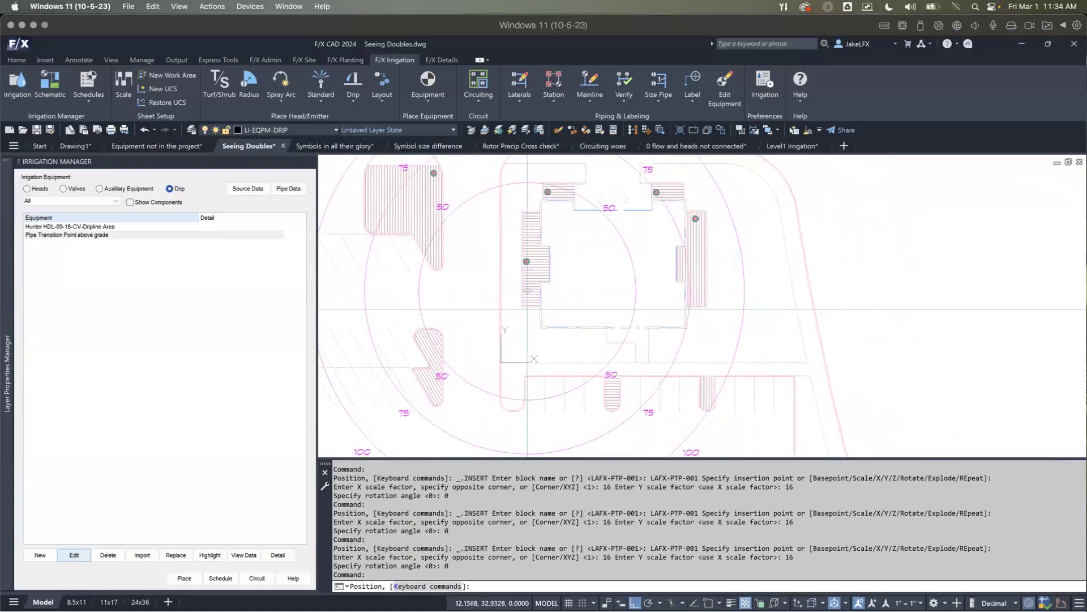
click(614, 381)
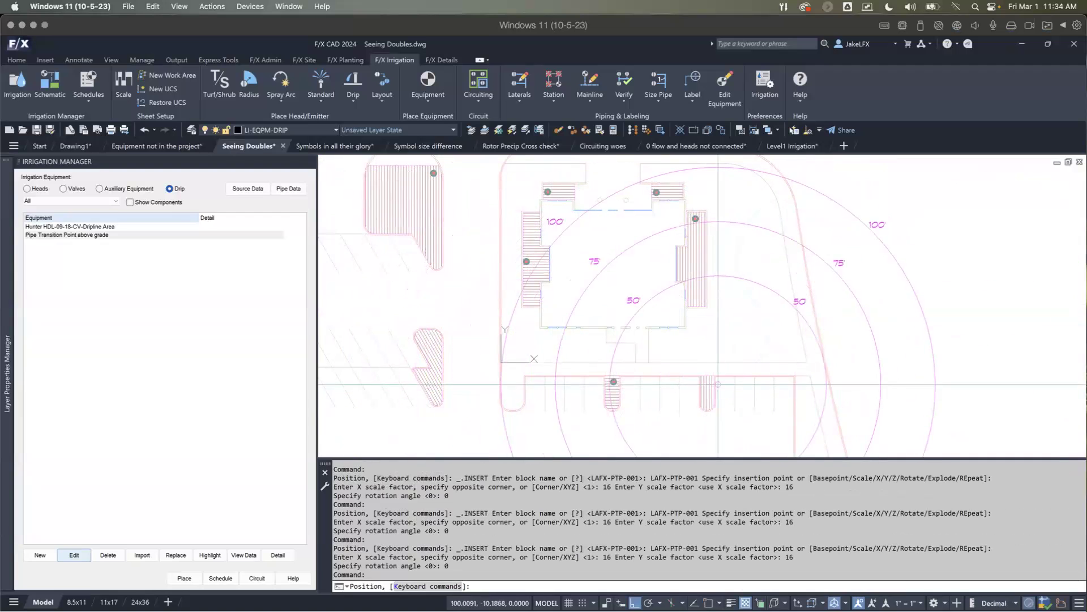
click(708, 381)
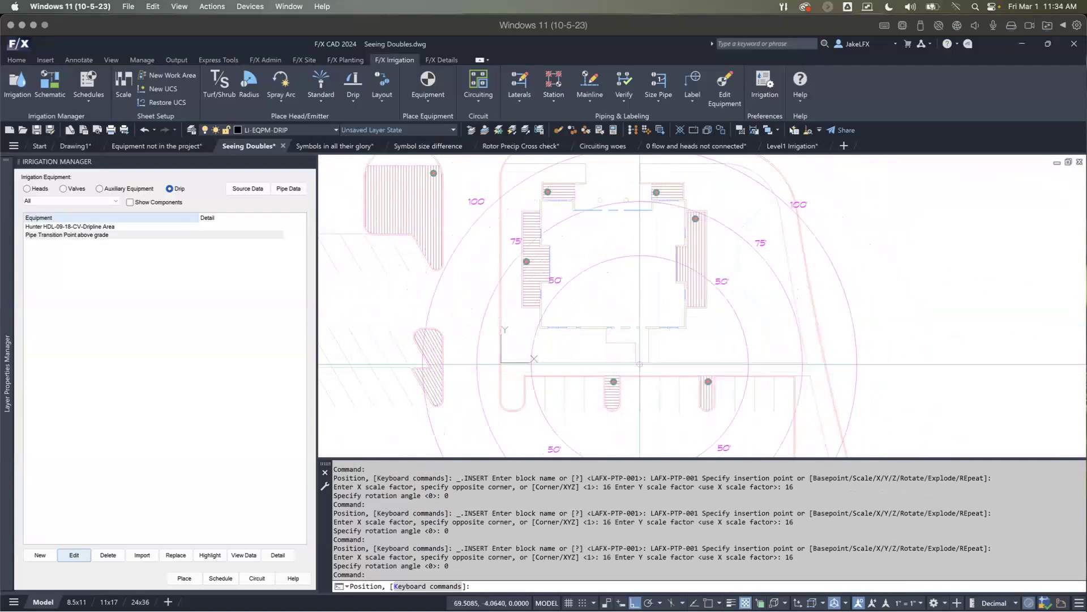
middle_drag(583, 328, 583, 369)
scroll(446, 316, down, 2)
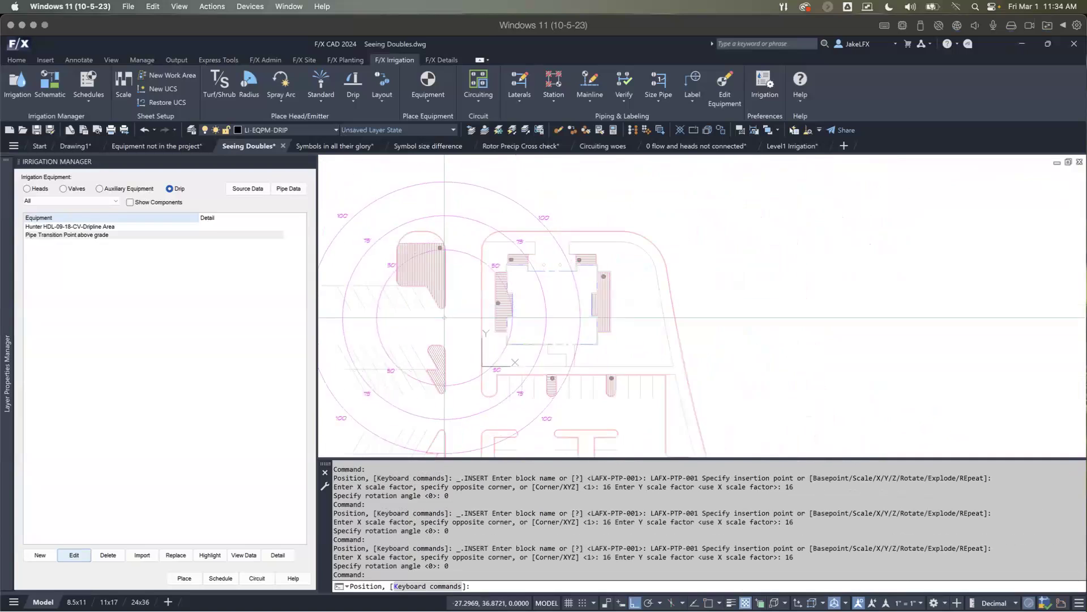
scroll(438, 351, up, 2)
click(439, 352)
key(Escape)
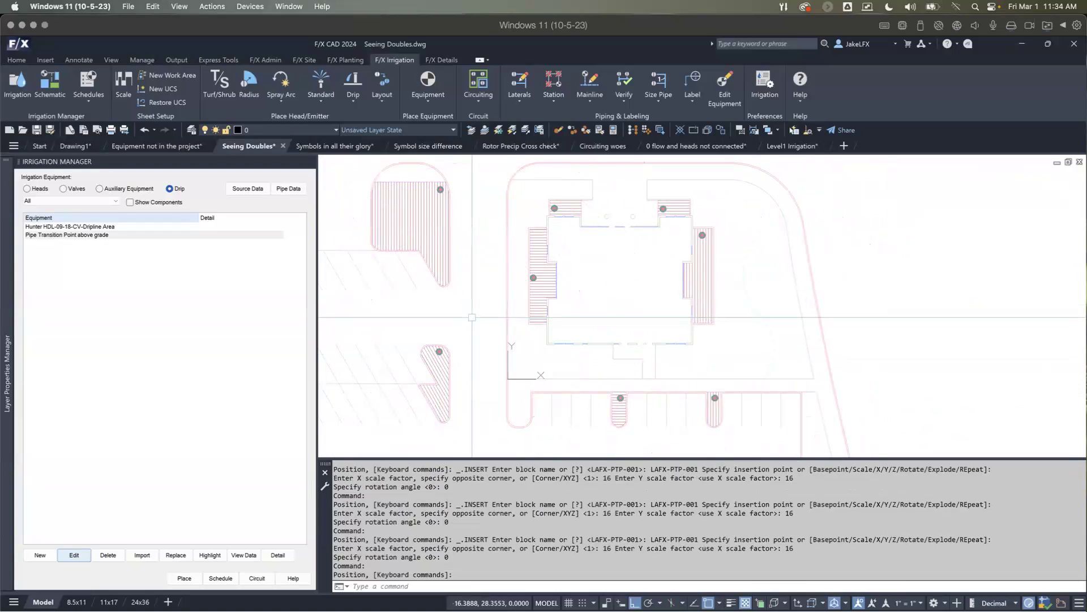
Step: Draw a lateral pipe connecting the transition point in the southwest island to the one in the northwest island, with head autosnap on and ortho off
scroll(470, 323, up, 3)
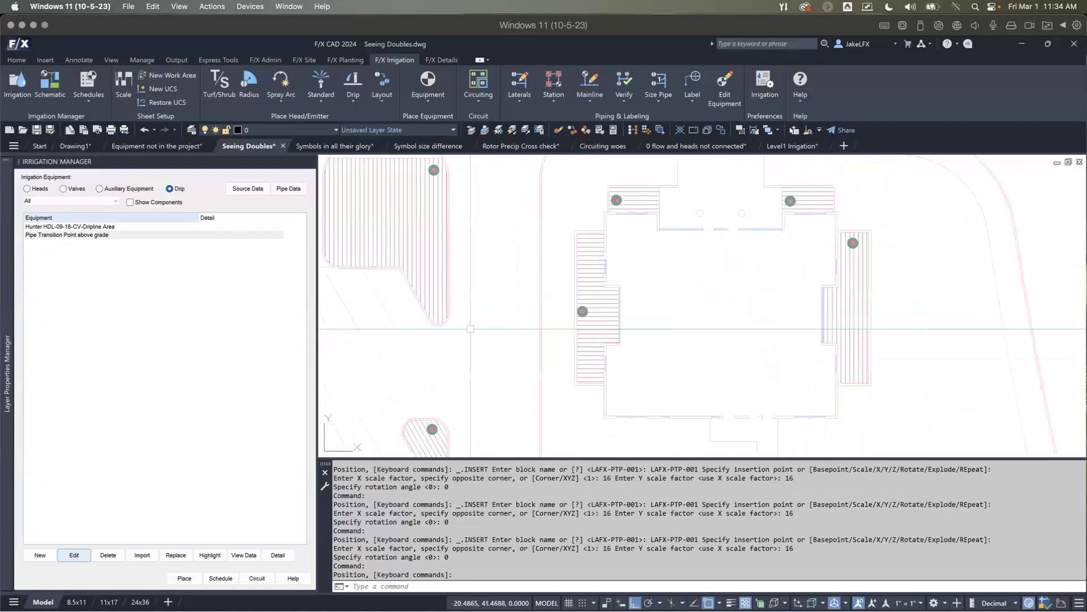
scroll(471, 328, down, 4)
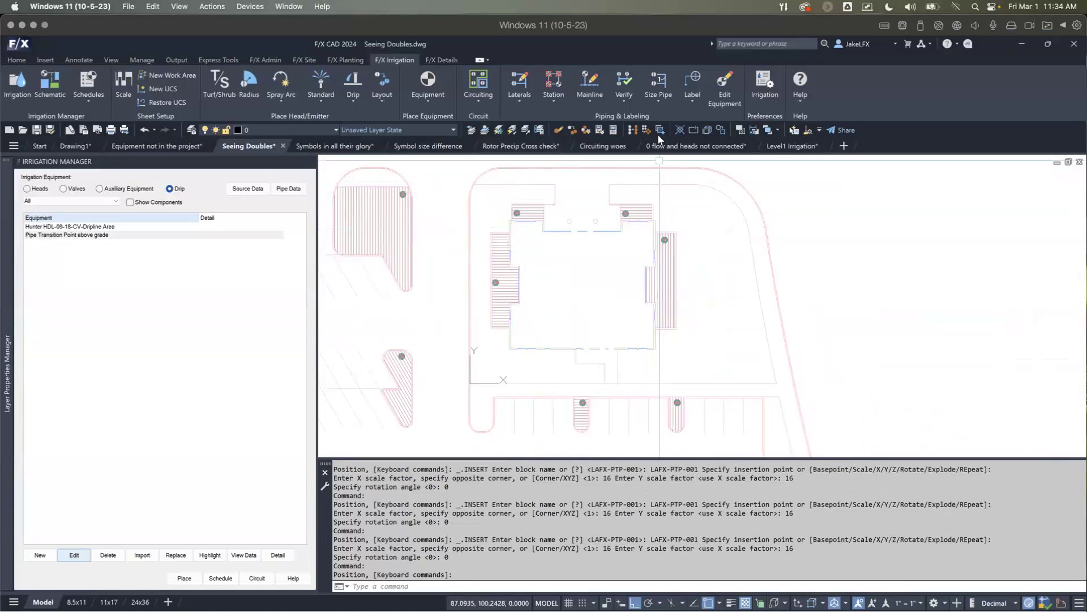
click(519, 85)
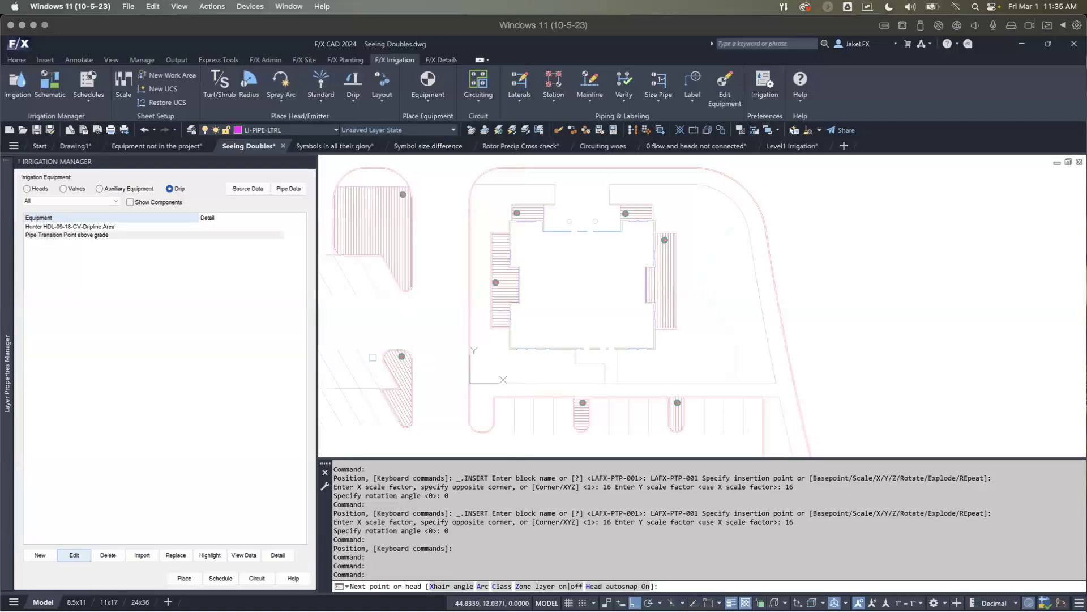
key(h)
click(398, 353)
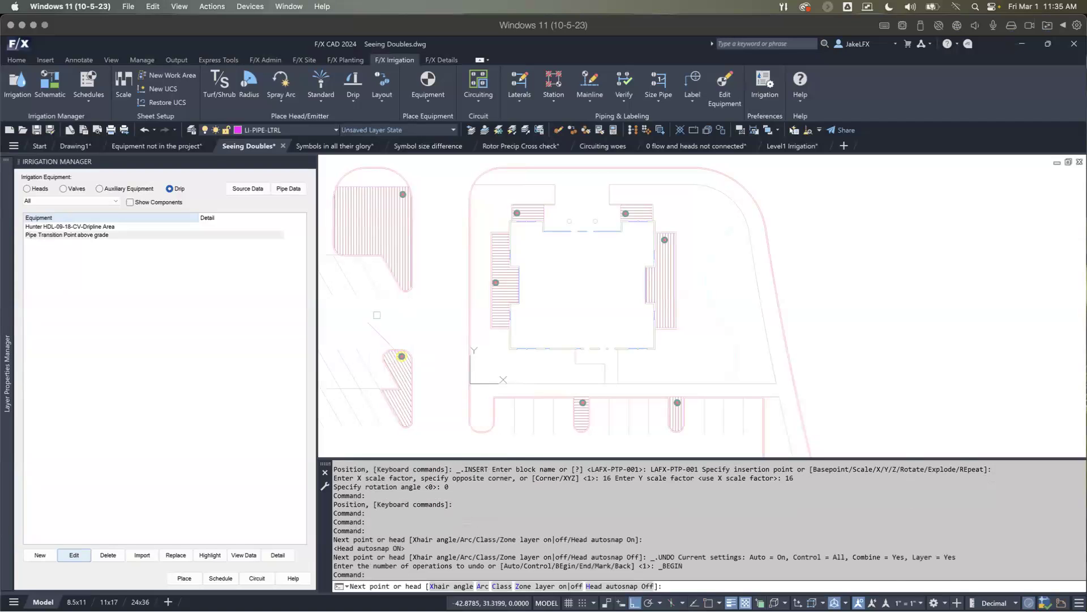
key(F8)
click(402, 194)
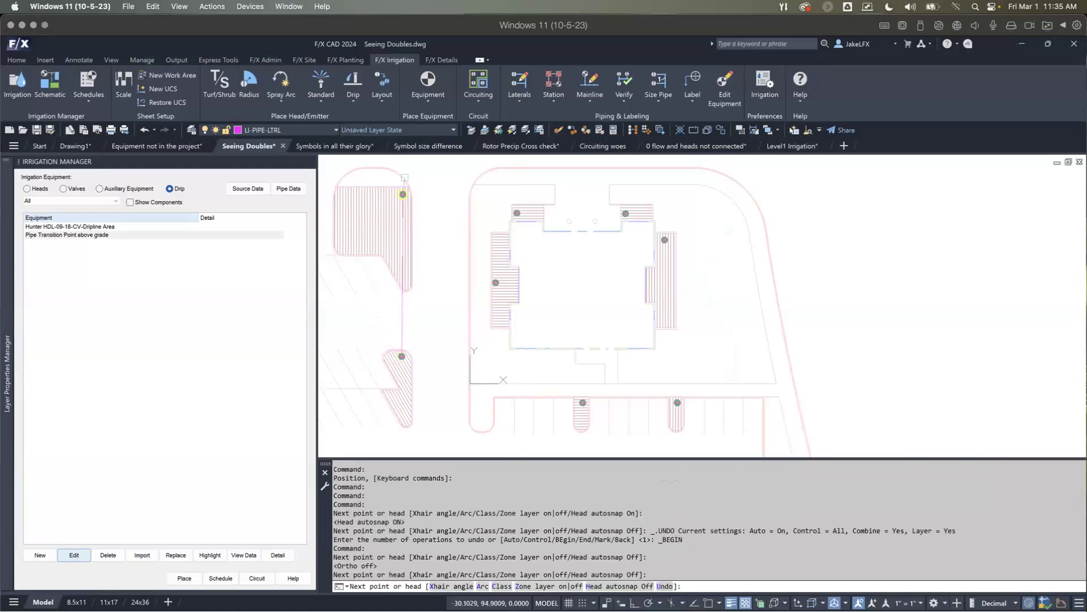
key(Return)
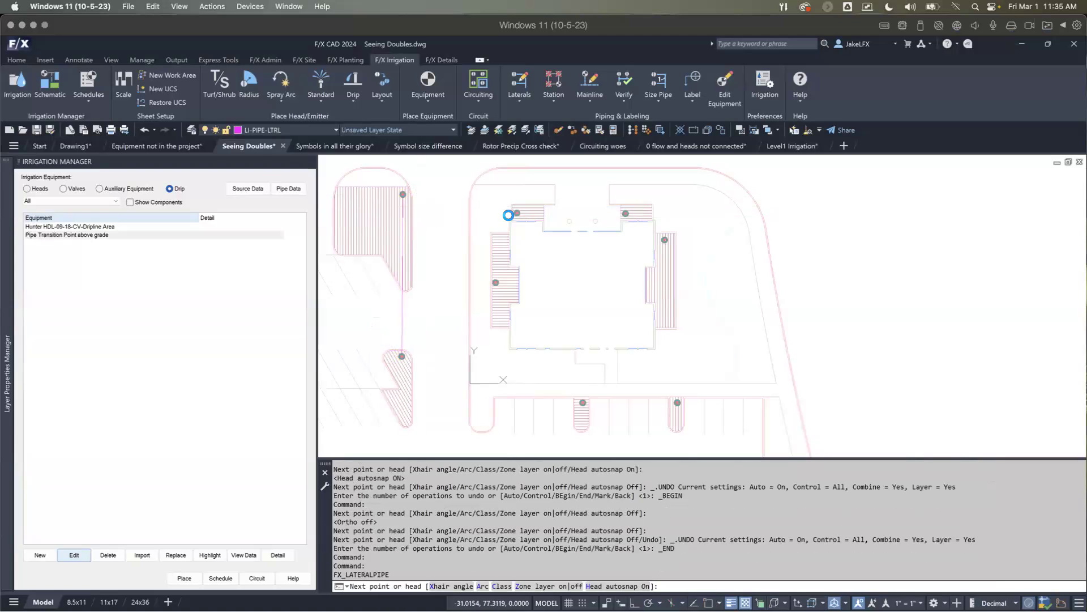
Step: Run a lateral from the west islands' pipe through both north bed transition points to the one in the east bed
click(507, 216)
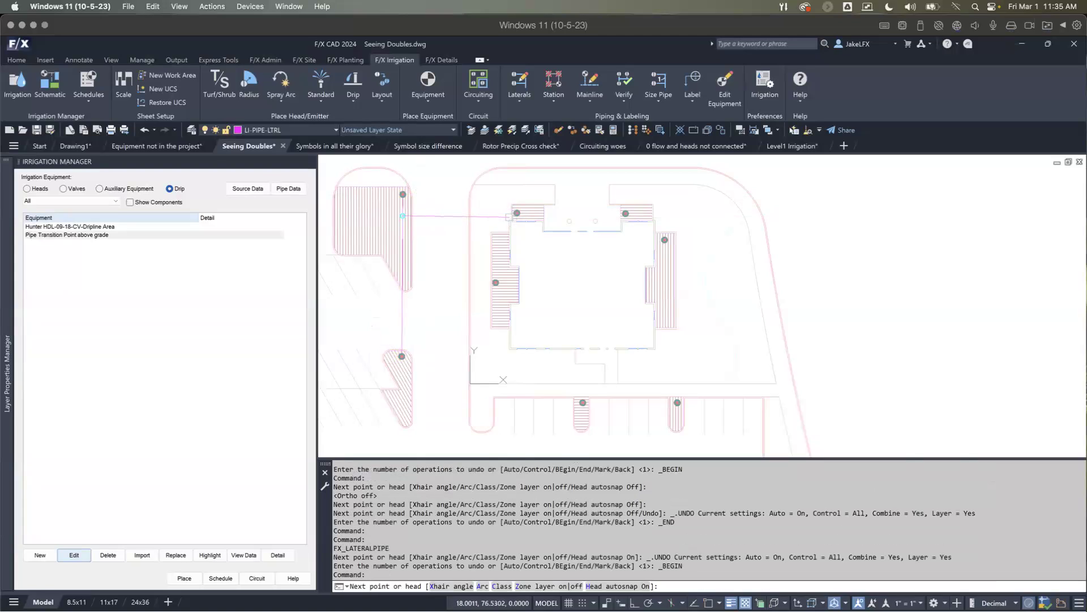
key(h)
click(514, 213)
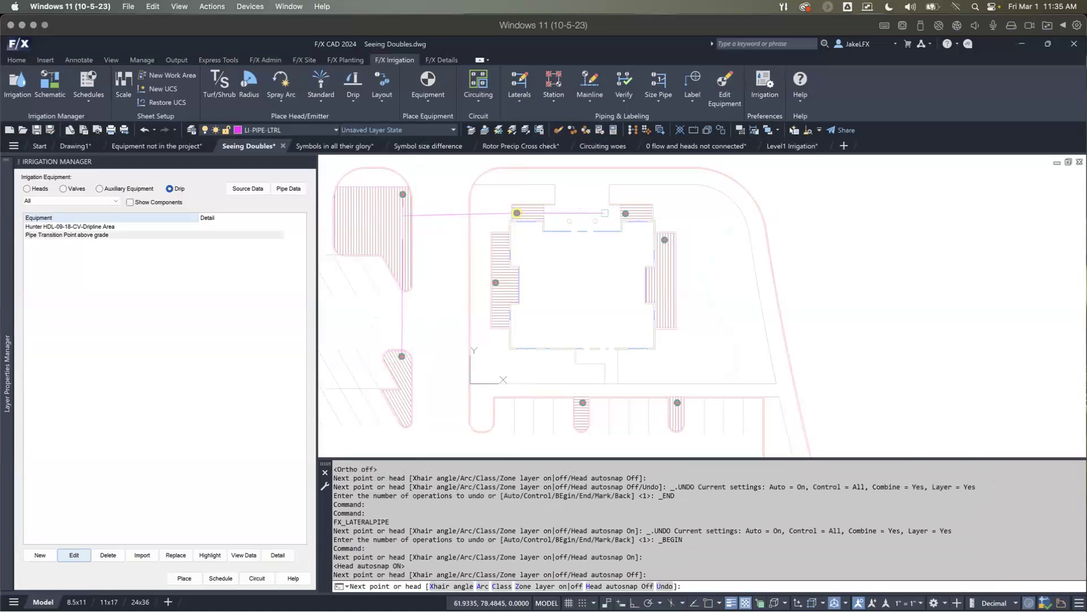
click(626, 212)
click(663, 212)
click(665, 239)
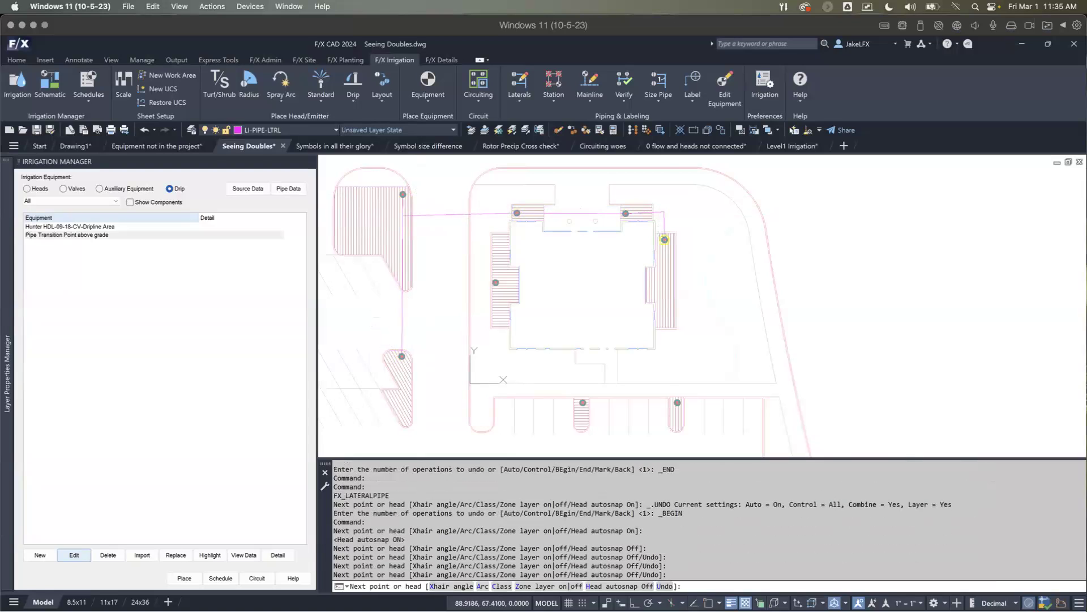
key(Return)
key(Return)
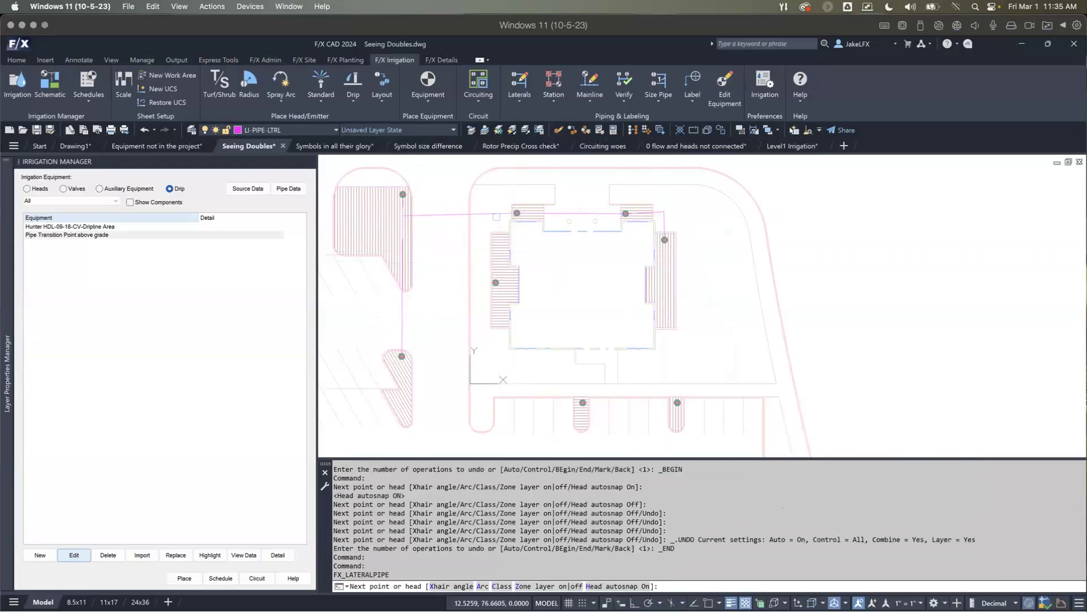
Step: Branch a lateral off the north pipe through the west bed's transition point and around to the first narrow south parking island
click(495, 213)
click(495, 283)
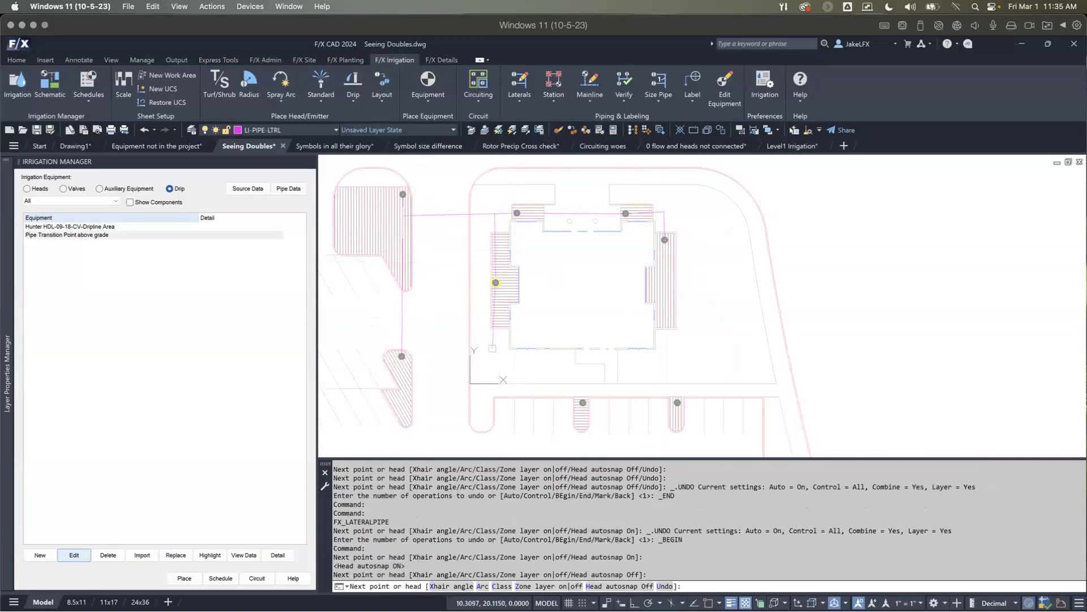
click(495, 376)
click(584, 376)
click(583, 402)
key(Return)
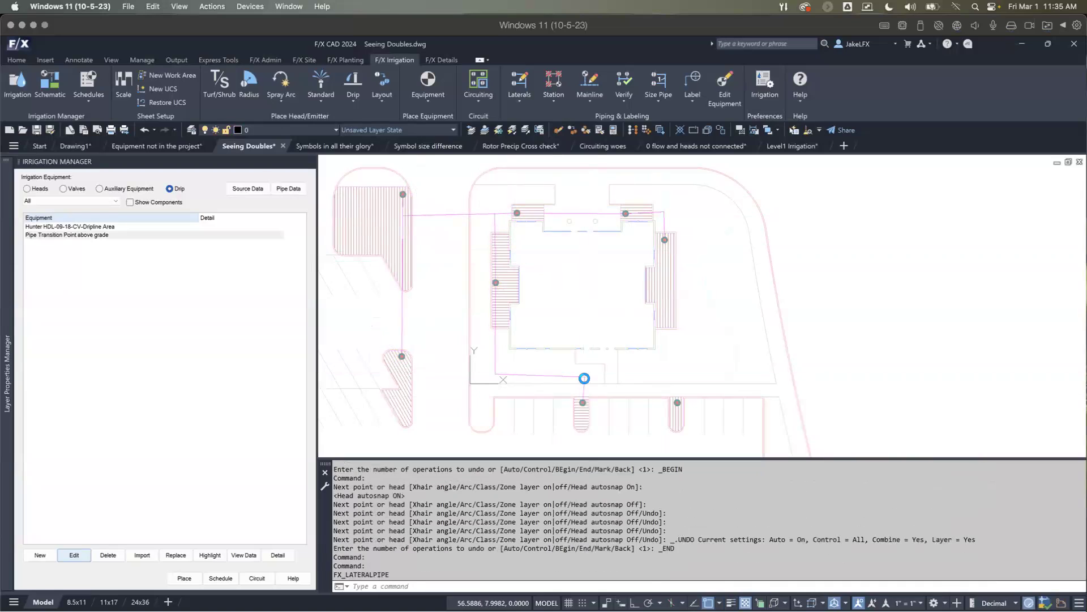
Step: Extend a lateral from the corner above the first south parking island to the transition point in the second one
click(584, 377)
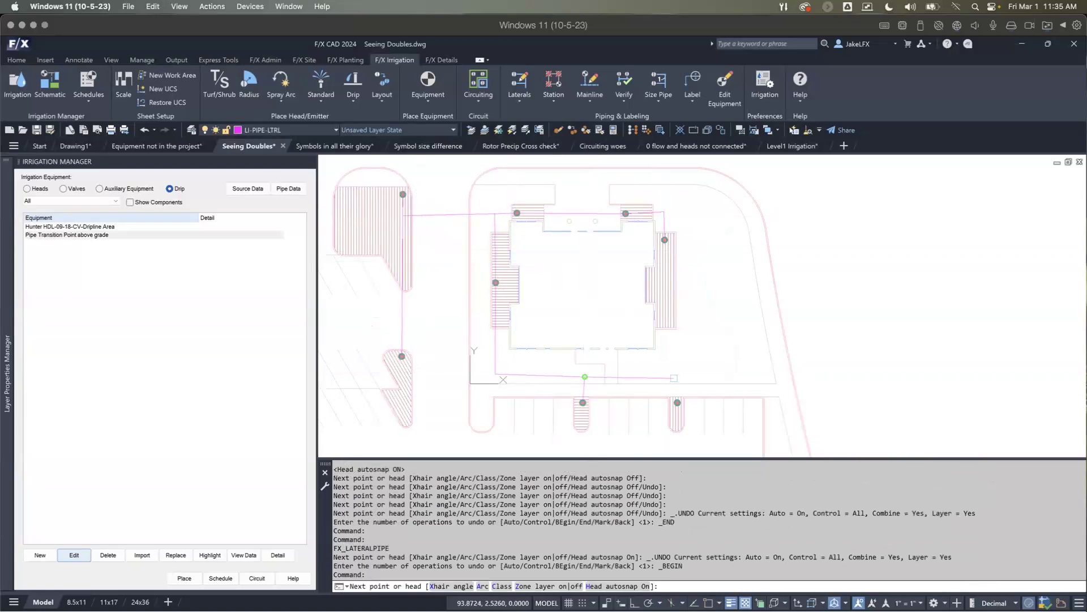
click(677, 378)
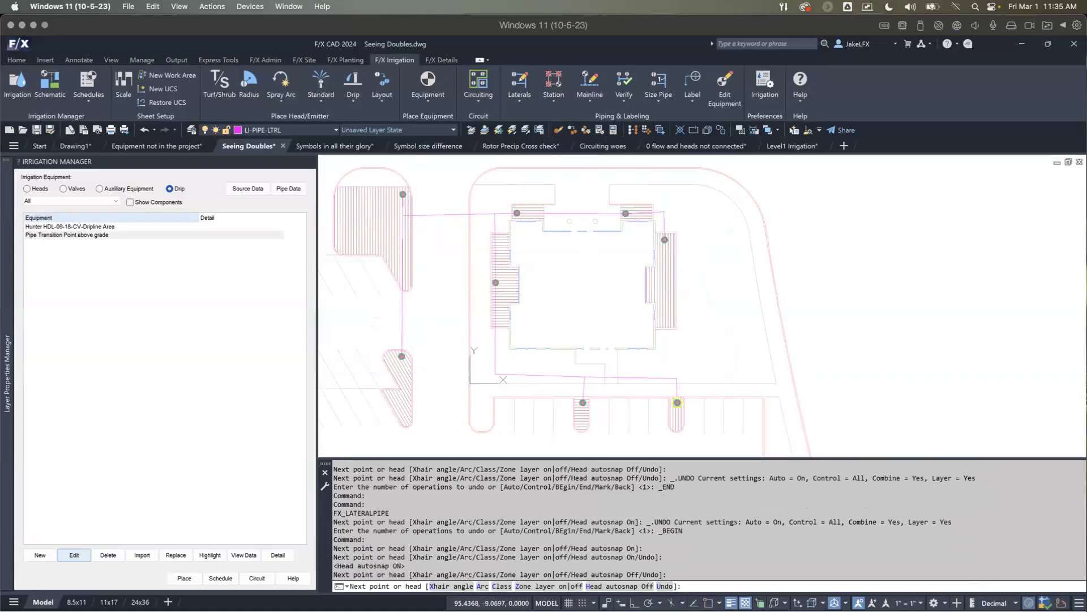
click(678, 402)
middle_drag(619, 359, 614, 364)
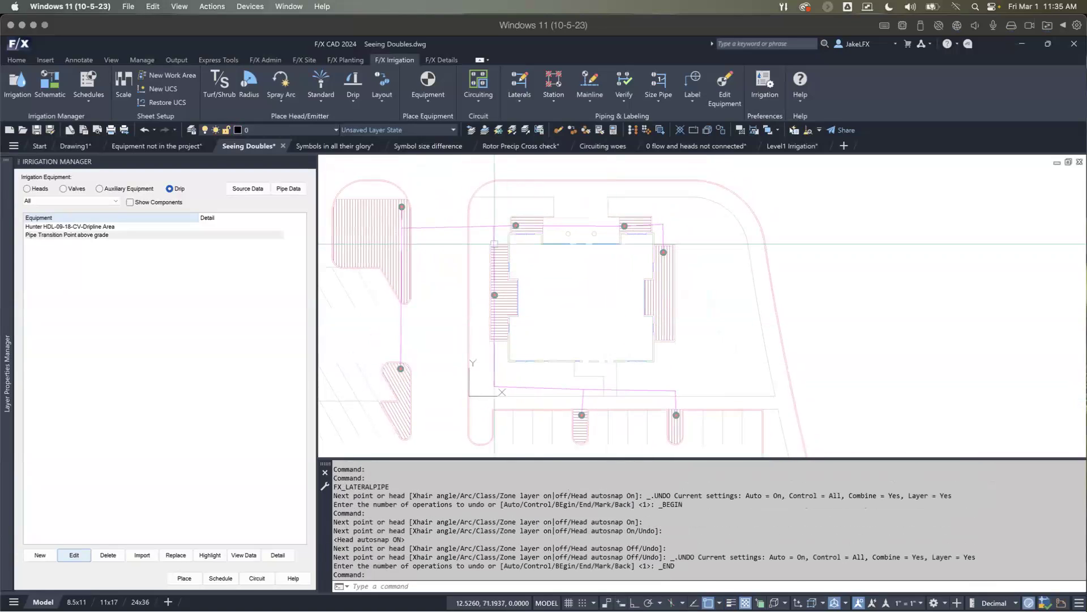
Step: Highlight the station from the lateral between the northwest island and the building, and check which drip components are connected
click(556, 98)
click(558, 121)
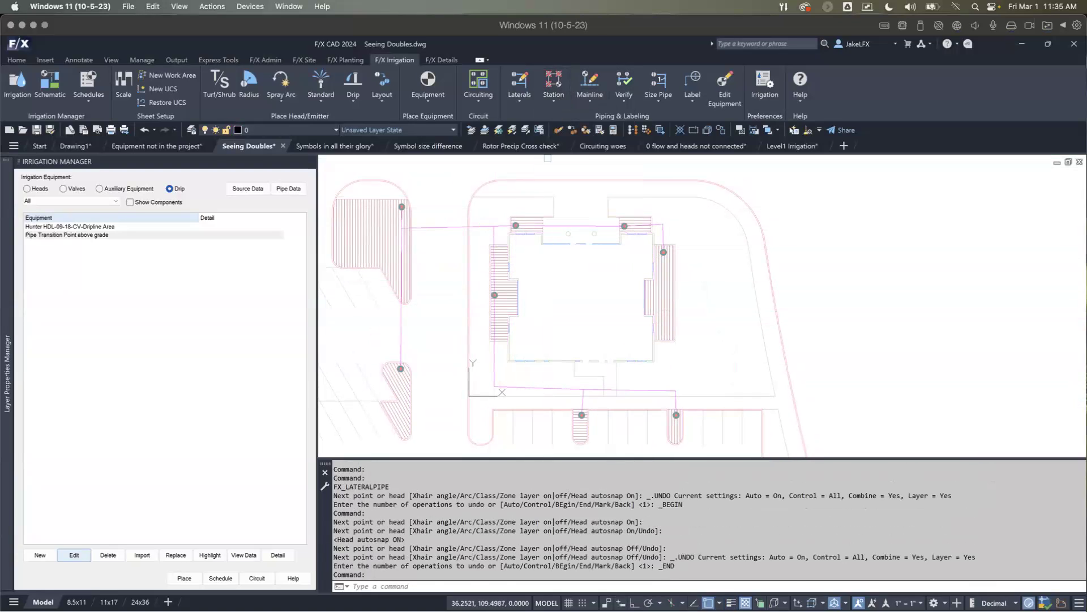
click(481, 227)
scroll(484, 257, up, 3)
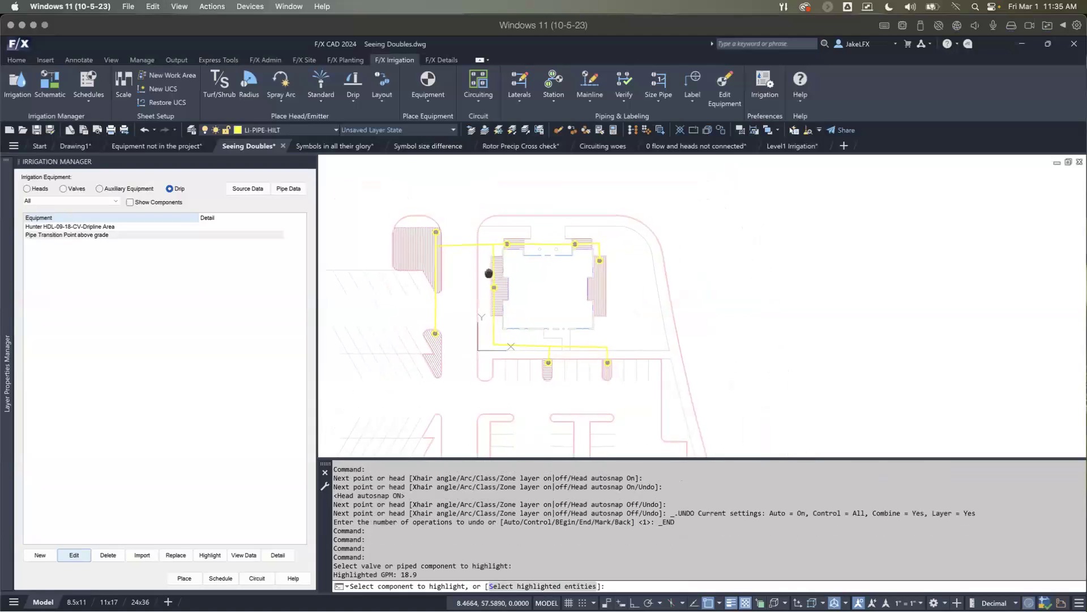
scroll(507, 288, down, 3)
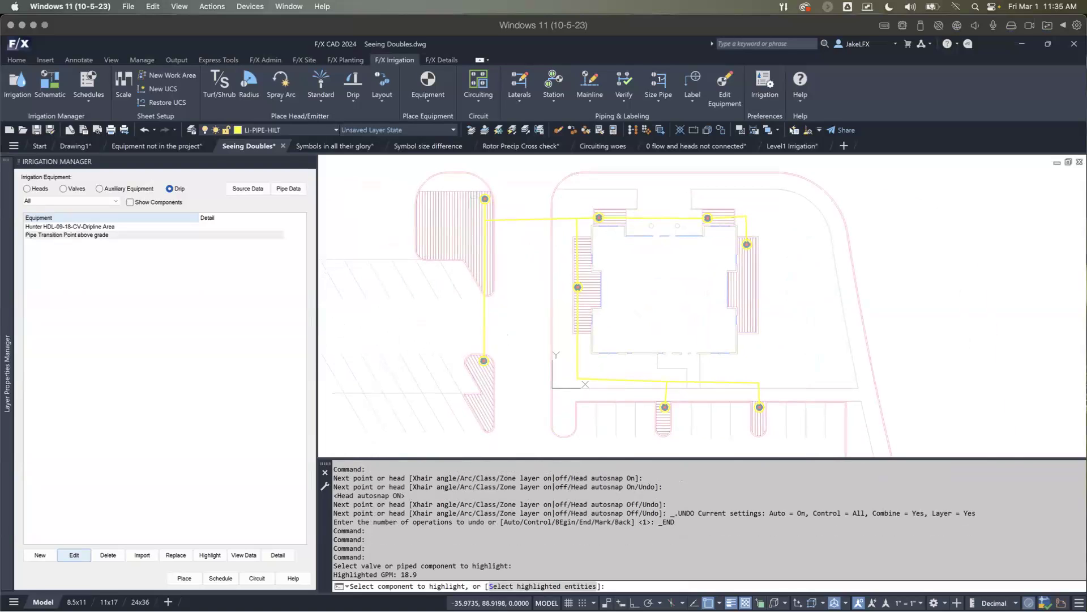
middle_drag(516, 220, 465, 237)
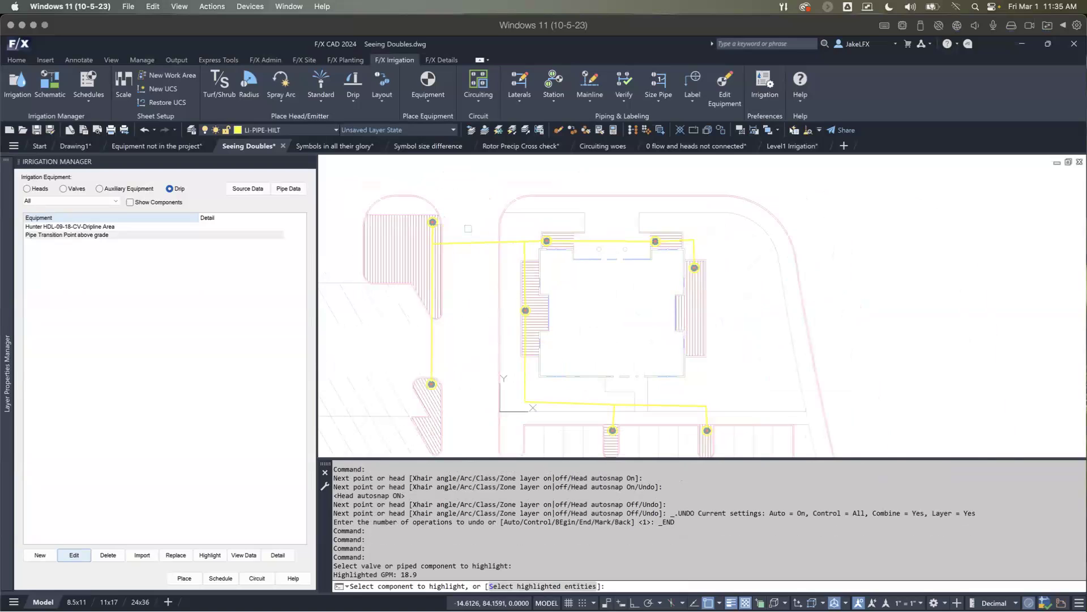
key(Escape)
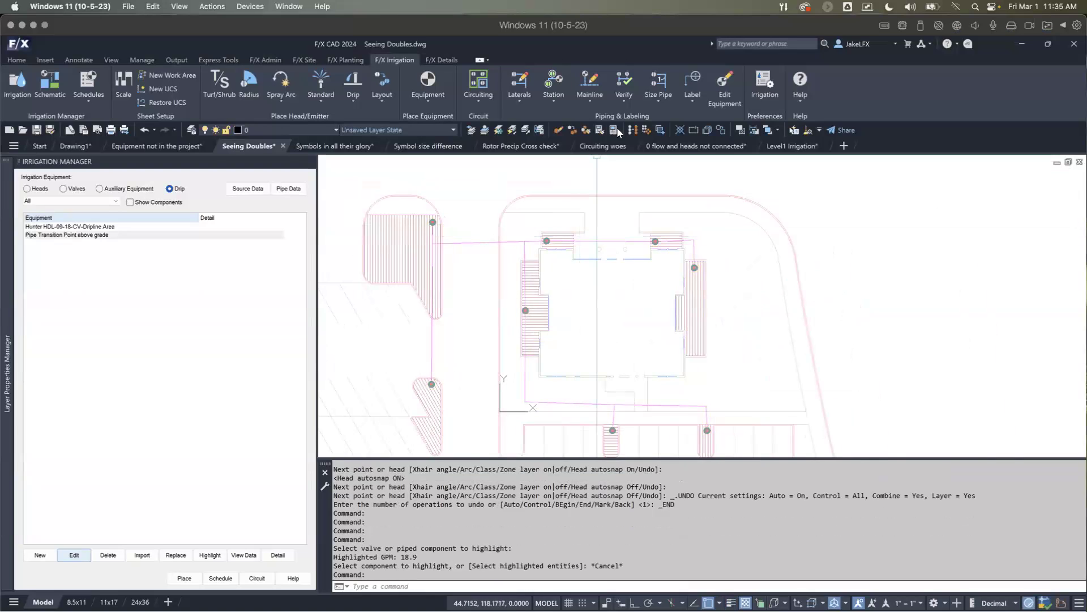
Step: Verify the laterals for piping errors and highlight the station again to check that its dripline areas are included
click(624, 83)
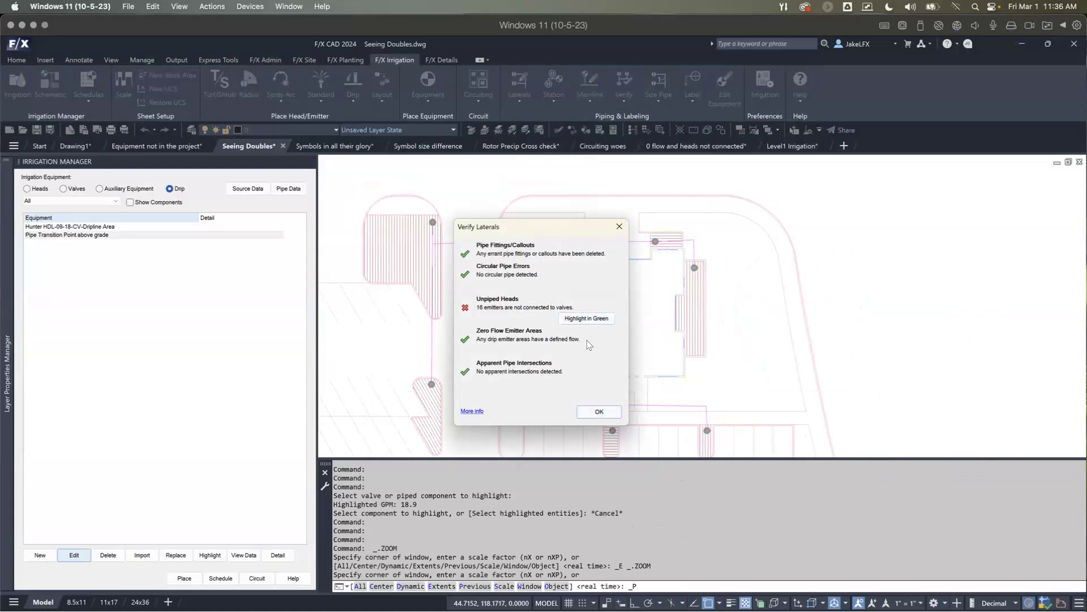
click(603, 412)
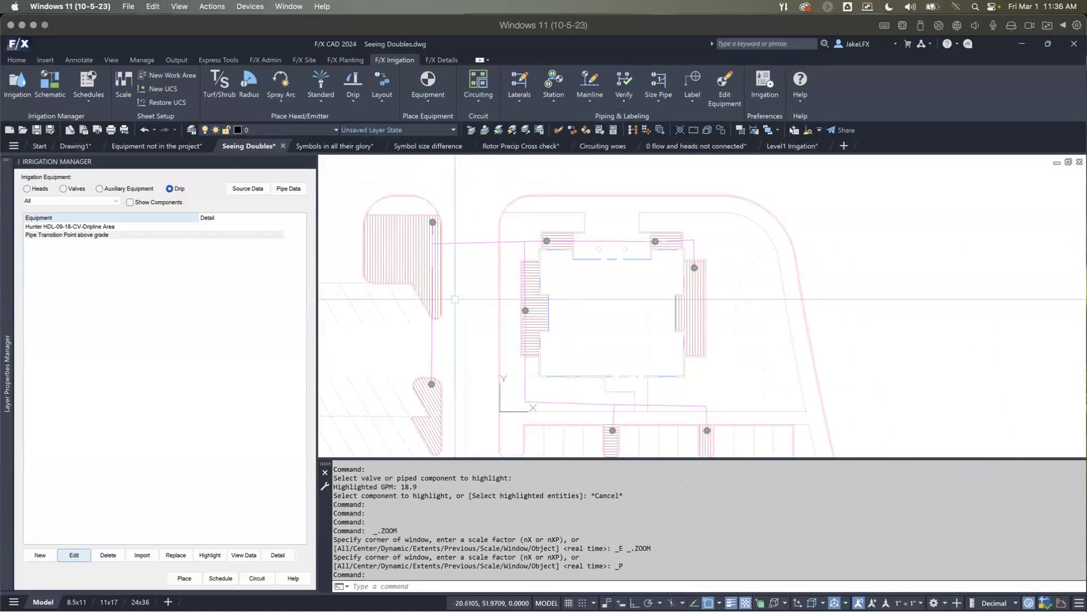
click(553, 82)
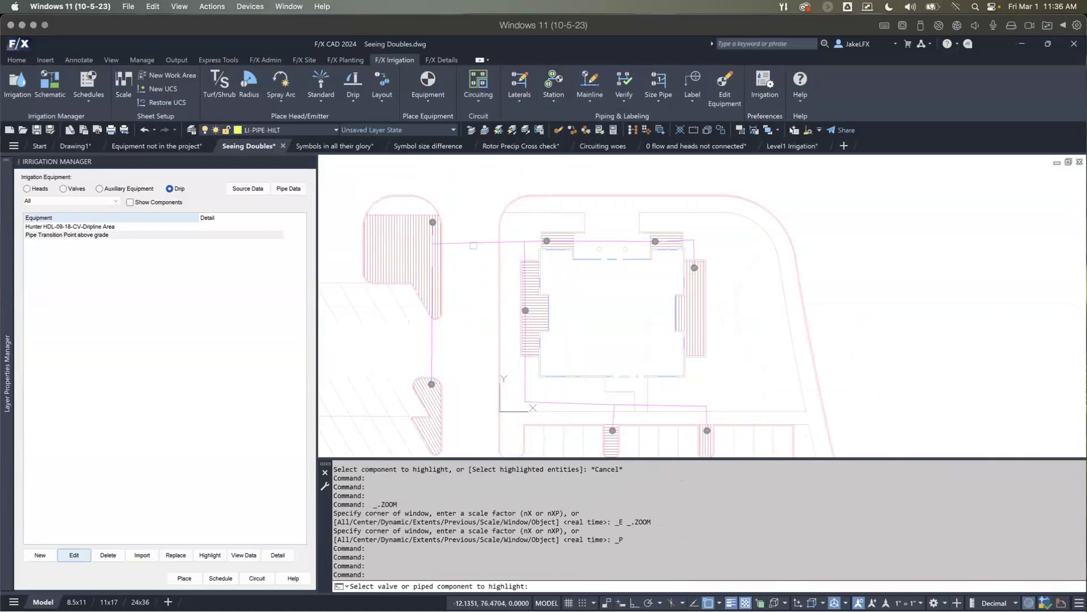
click(471, 243)
middle_drag(472, 300, 454, 237)
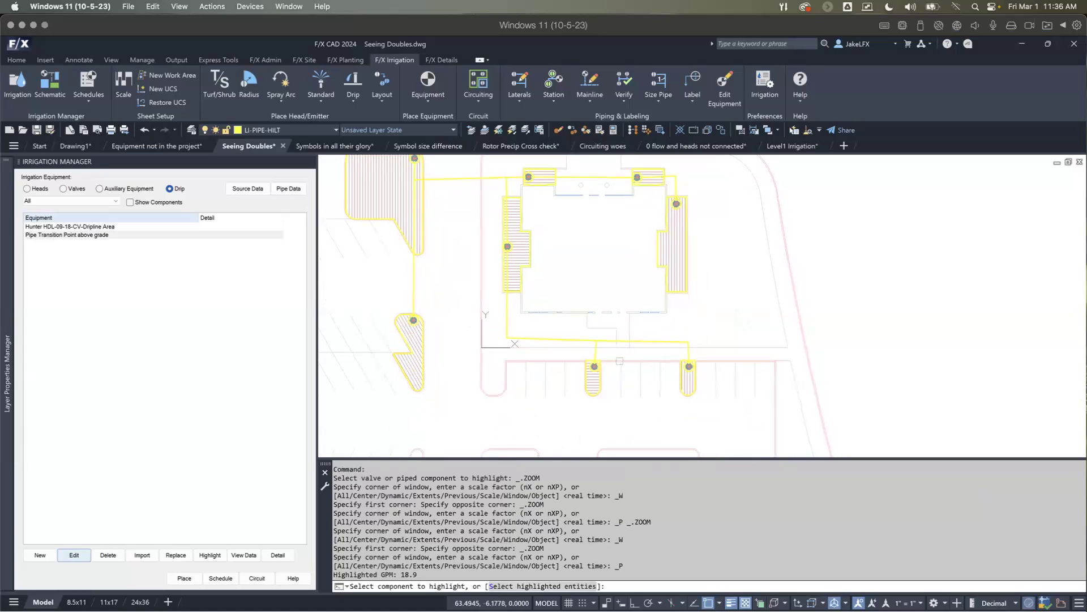
middle_drag(613, 363, 607, 376)
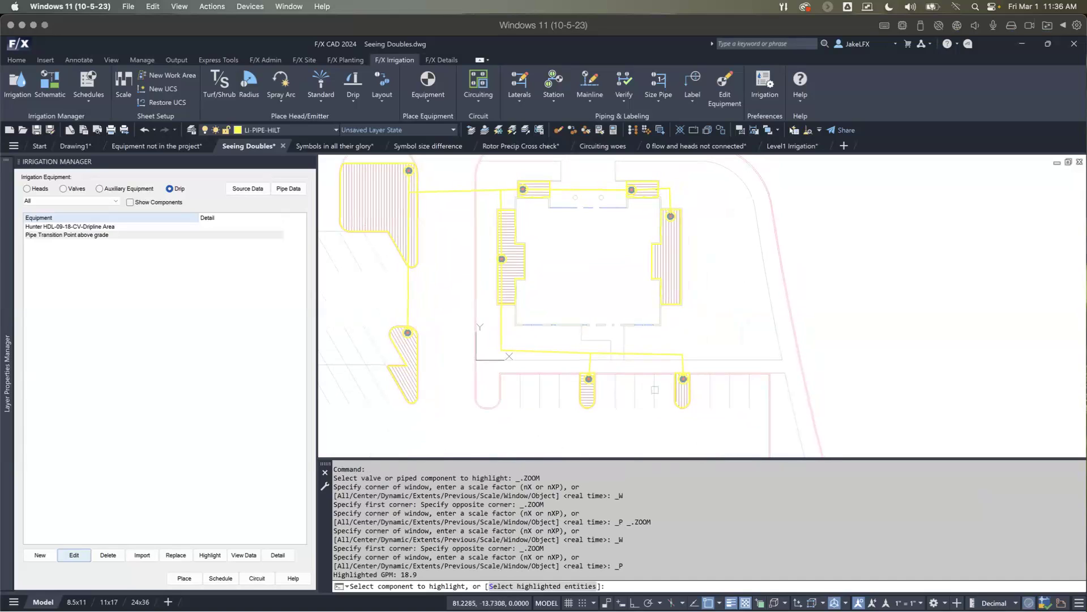
key(Escape)
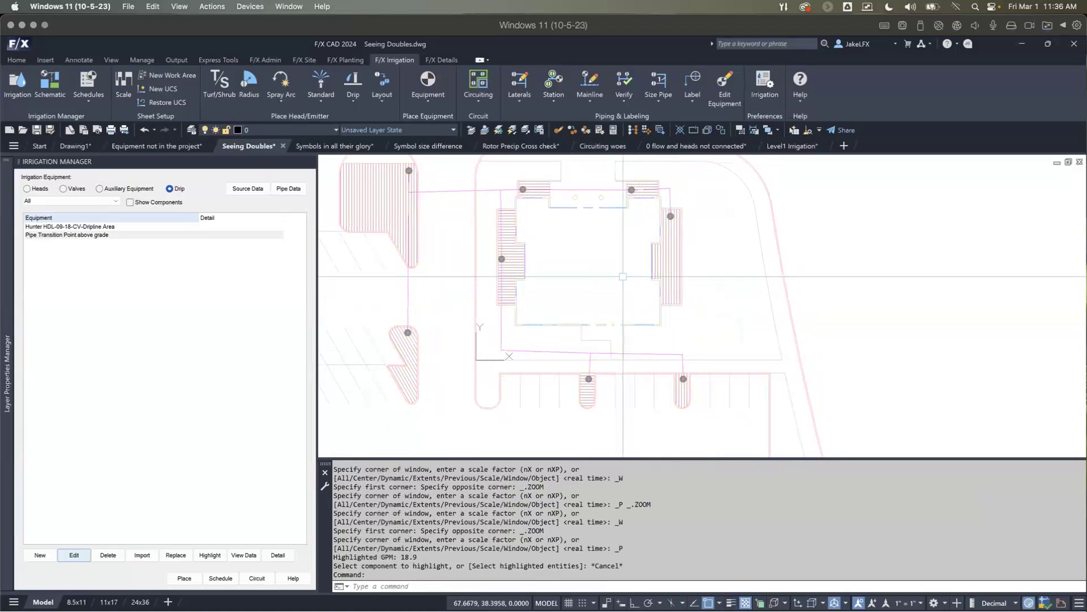
Step: Move the transition point from the second narrow south parking island to the open area northeast of it, outside the dripline area
text(mm)
key(Return)
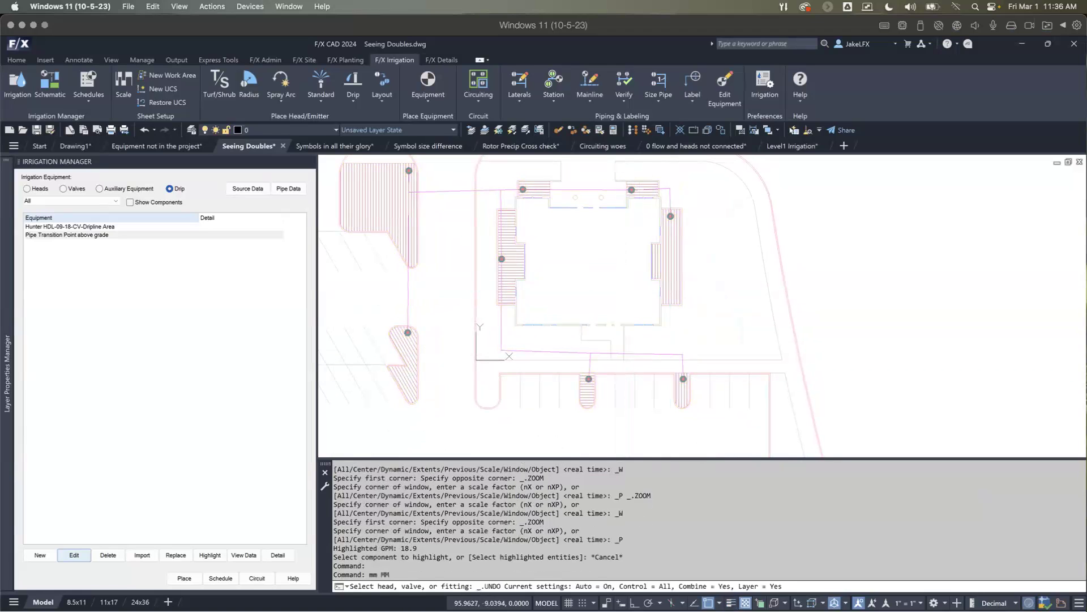
click(684, 378)
click(753, 352)
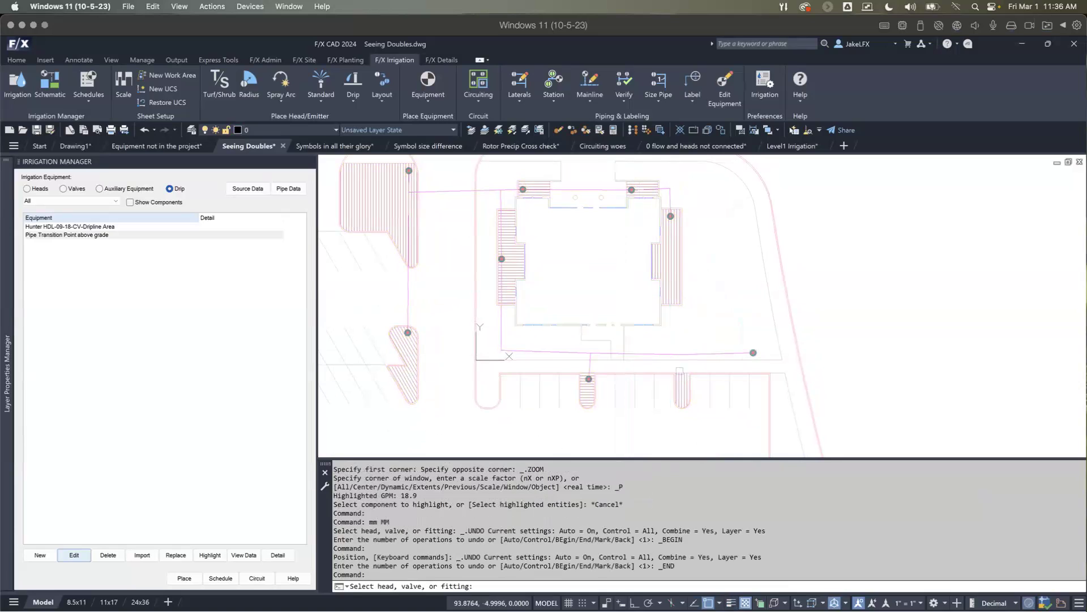
key(Return)
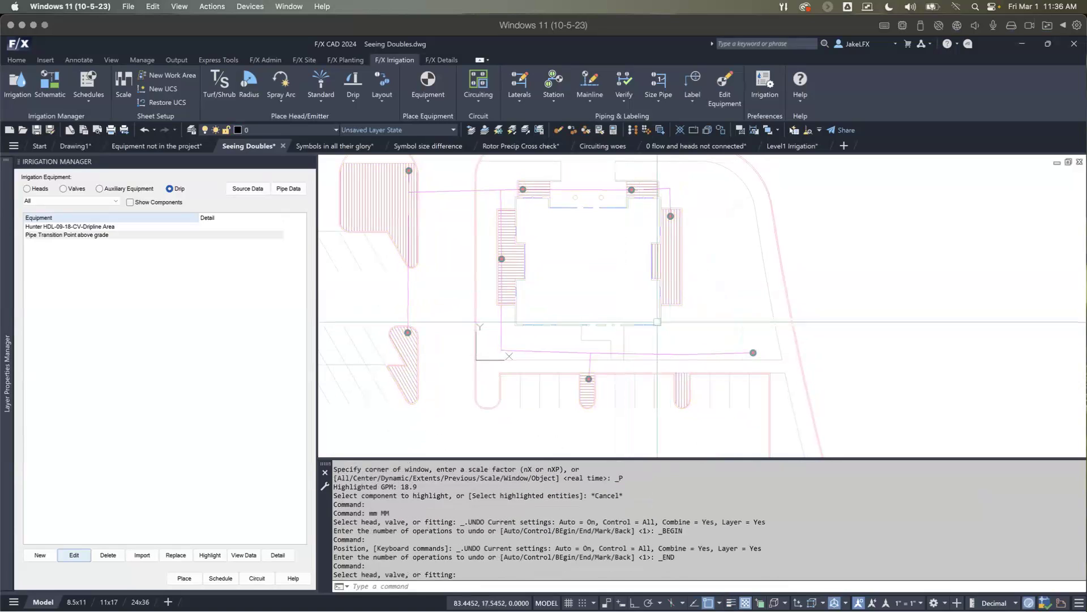
Step: Highlight the station from the west bed's lateral and verify the laterals, checking the island whose transition point lies outside it
click(554, 81)
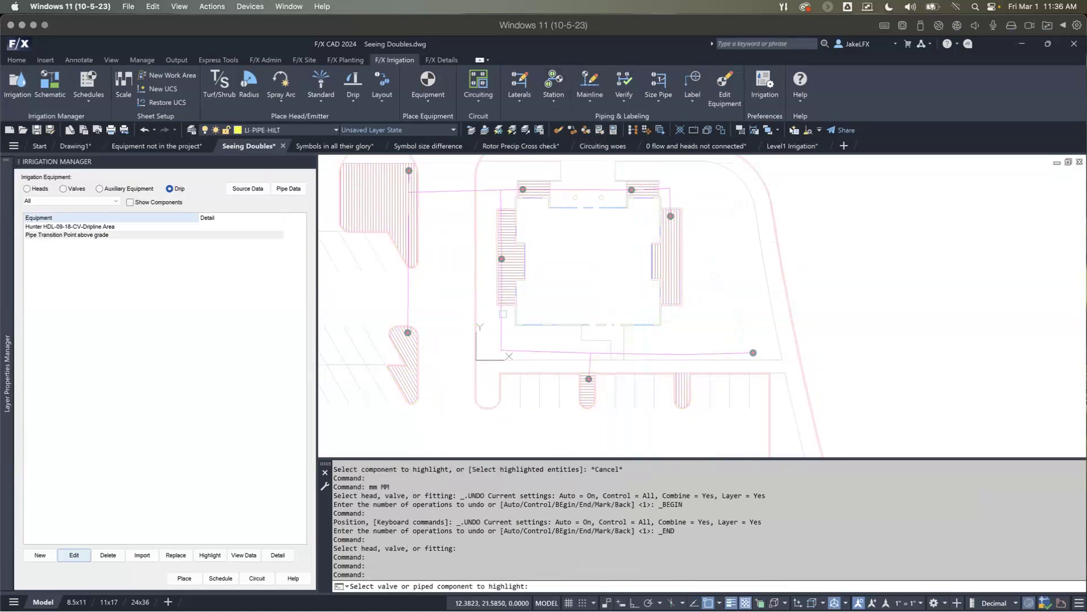
click(503, 314)
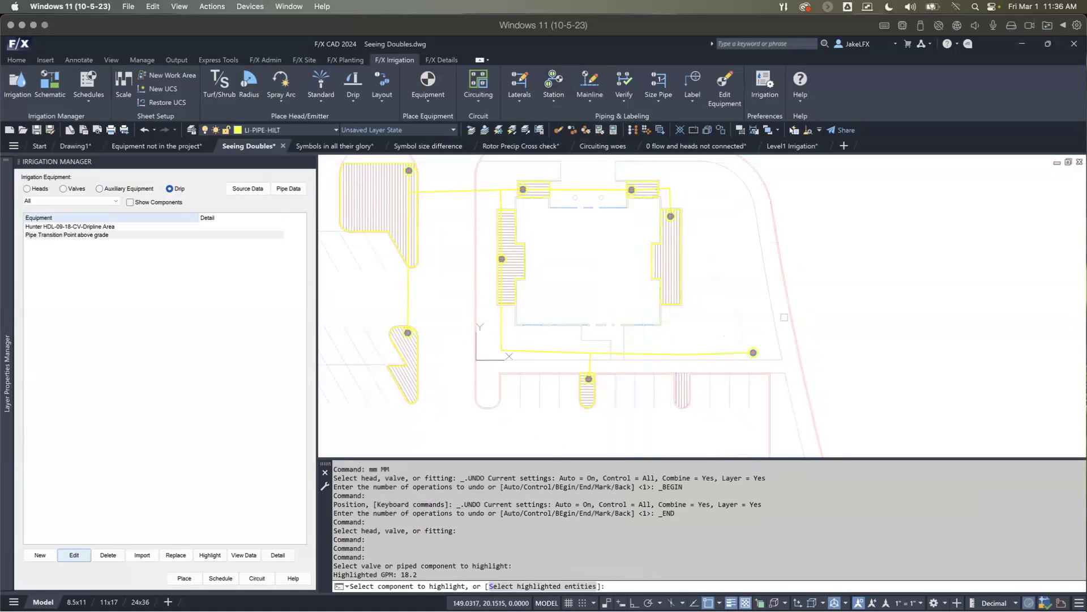
middle_drag(685, 354, 592, 322)
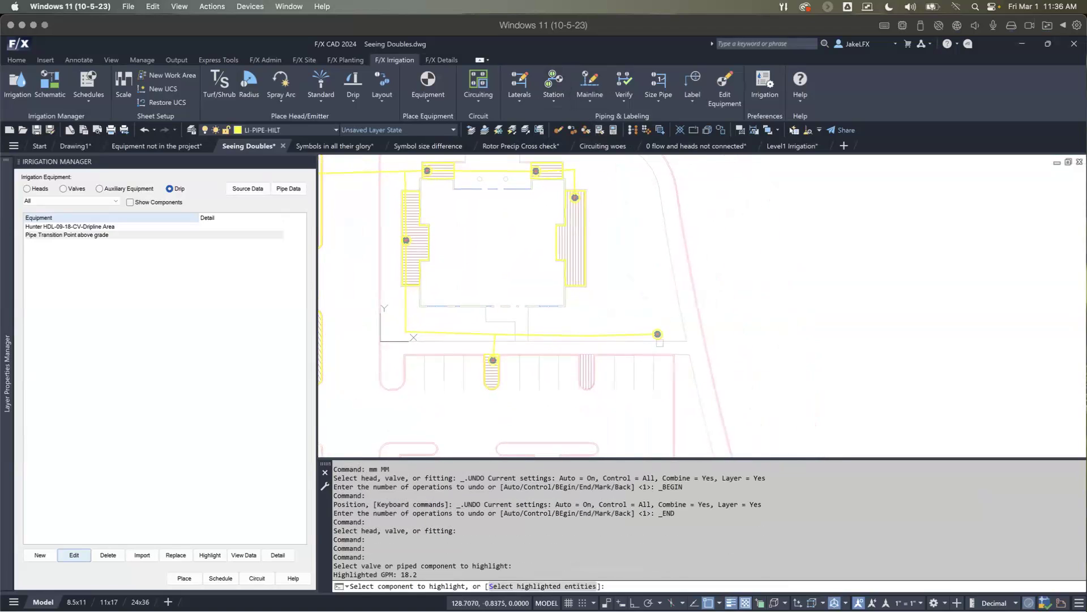
key(Escape)
click(623, 85)
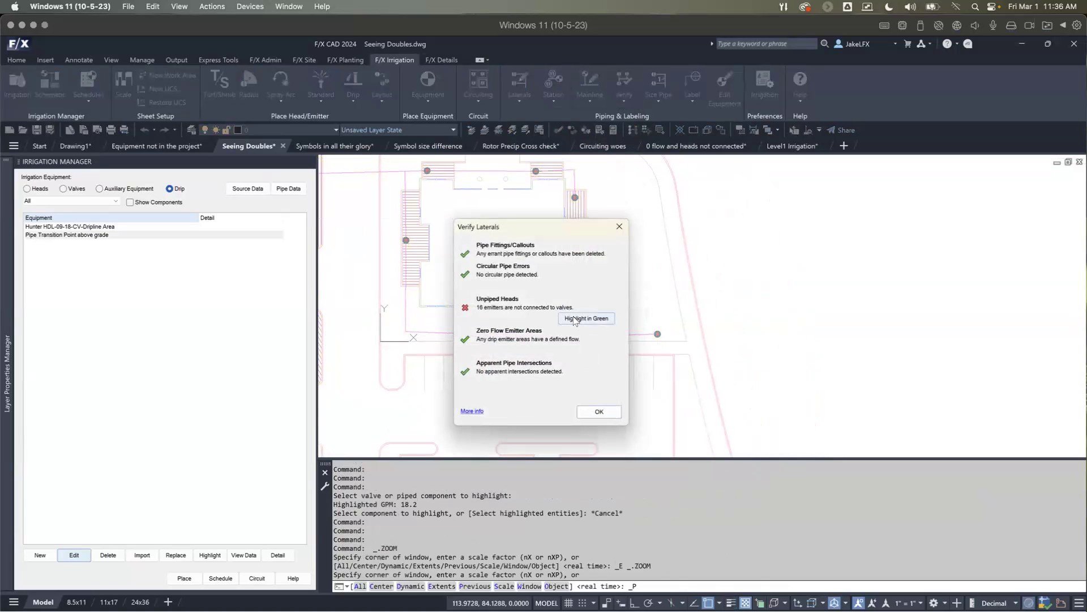
click(601, 411)
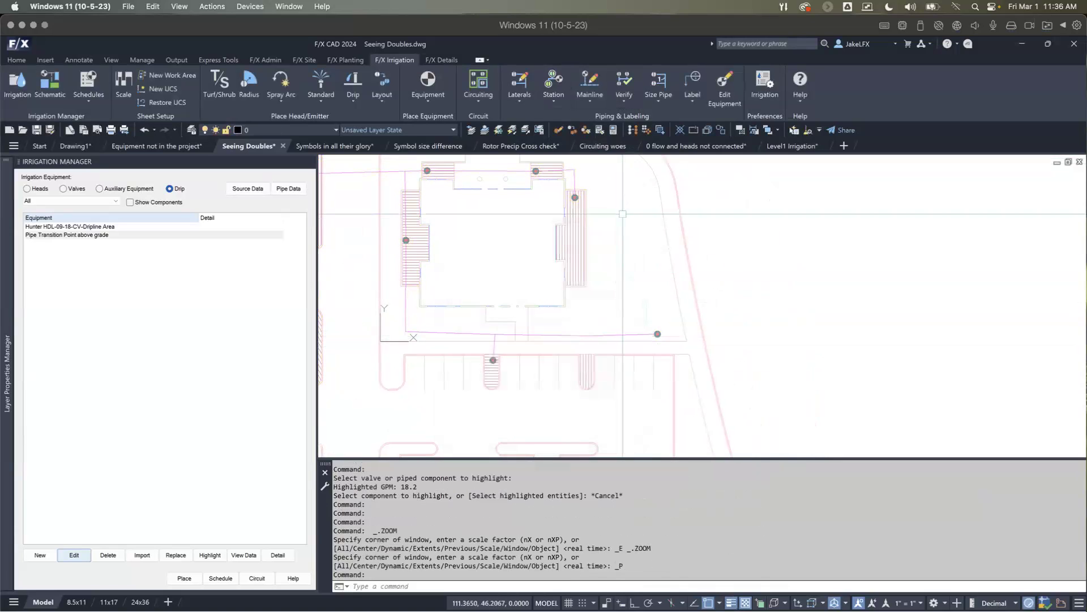
Step: Move the stray transition point back inside the second narrow south parking island's dripline area
text(mm)
key(Return)
click(658, 333)
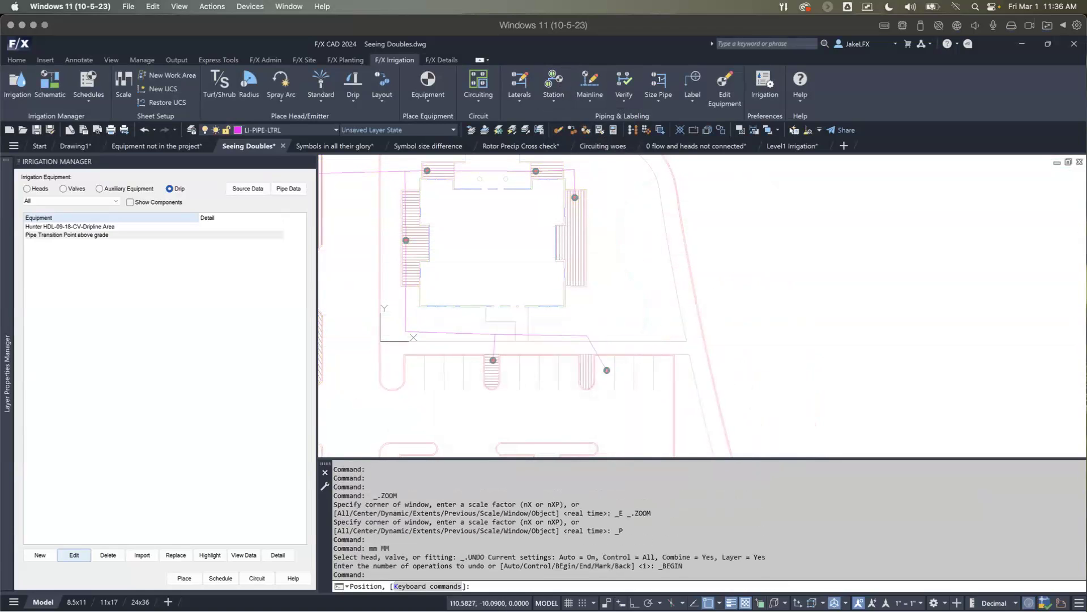
click(586, 362)
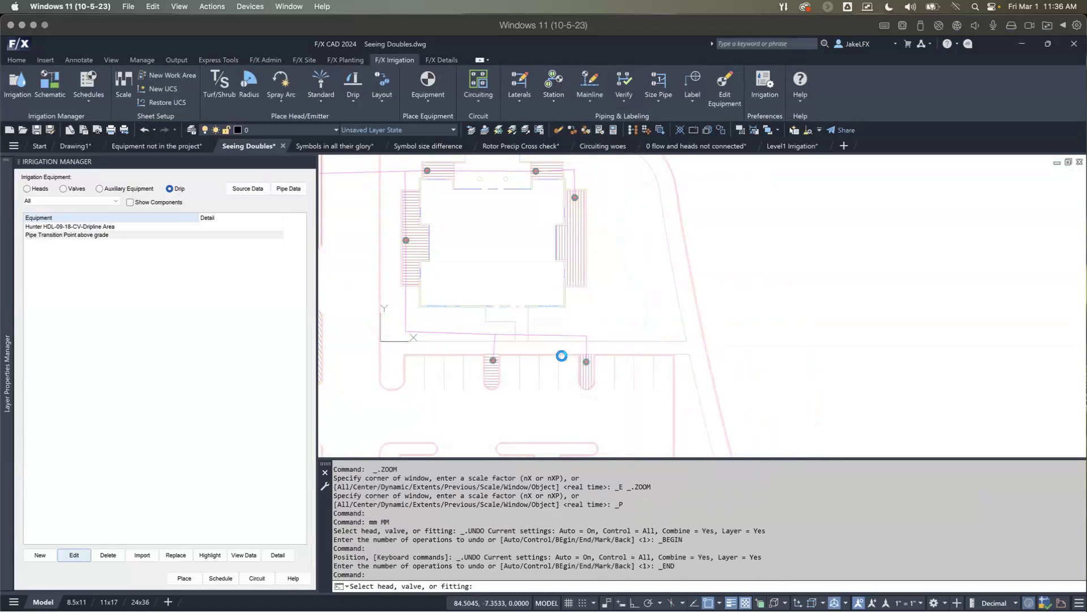
key(Return)
Step: Highlight the station from the lateral south of the building and verify the laterals for unpiped emitters
click(559, 83)
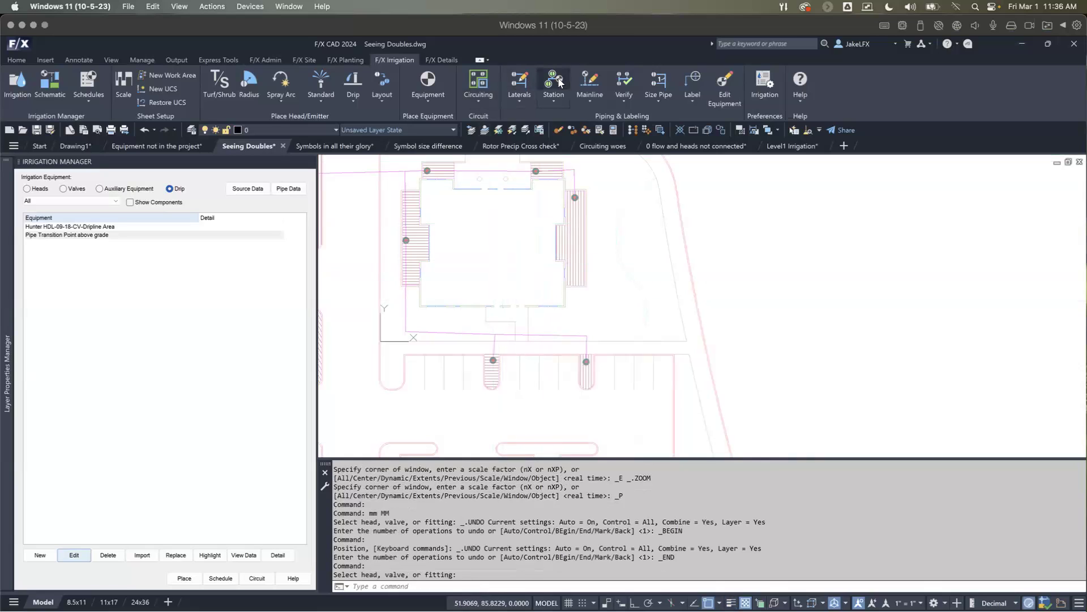
click(549, 337)
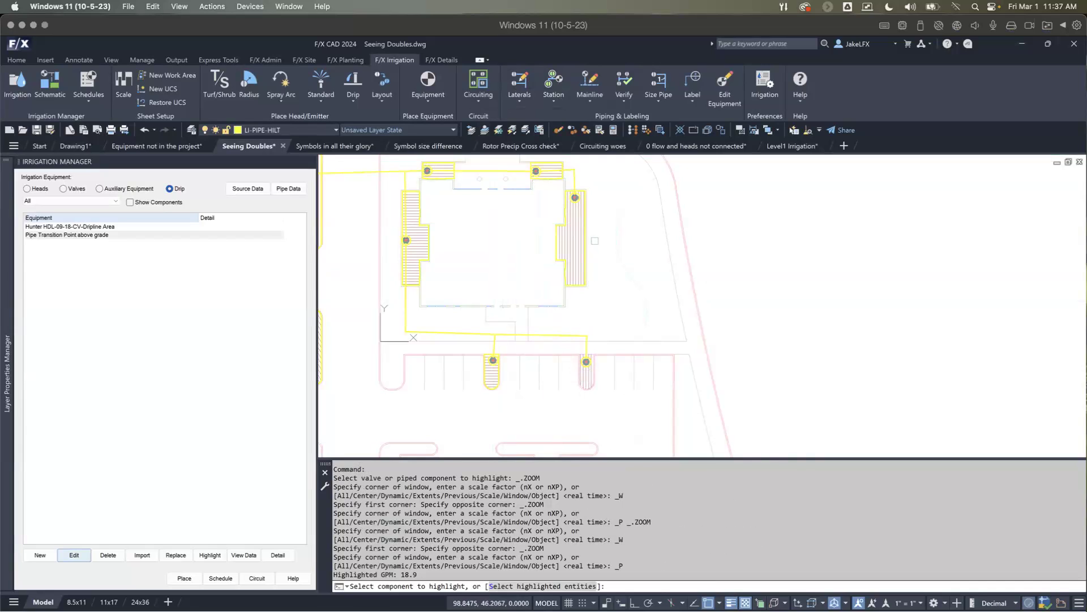
key(Return)
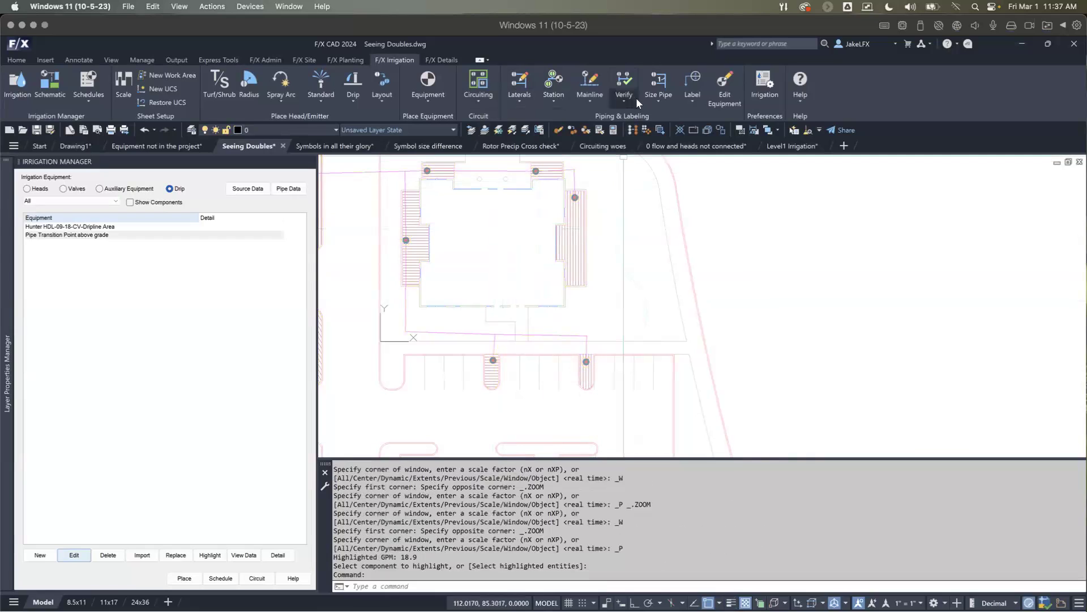
click(626, 83)
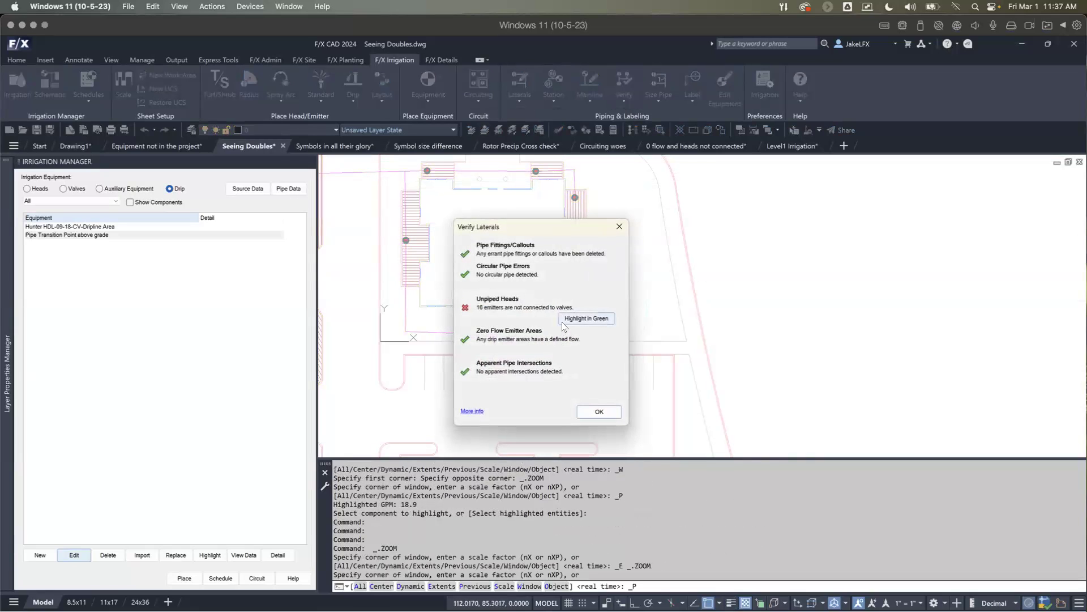
key(Escape)
key(Escape)
key(Escape)
key(Escape)
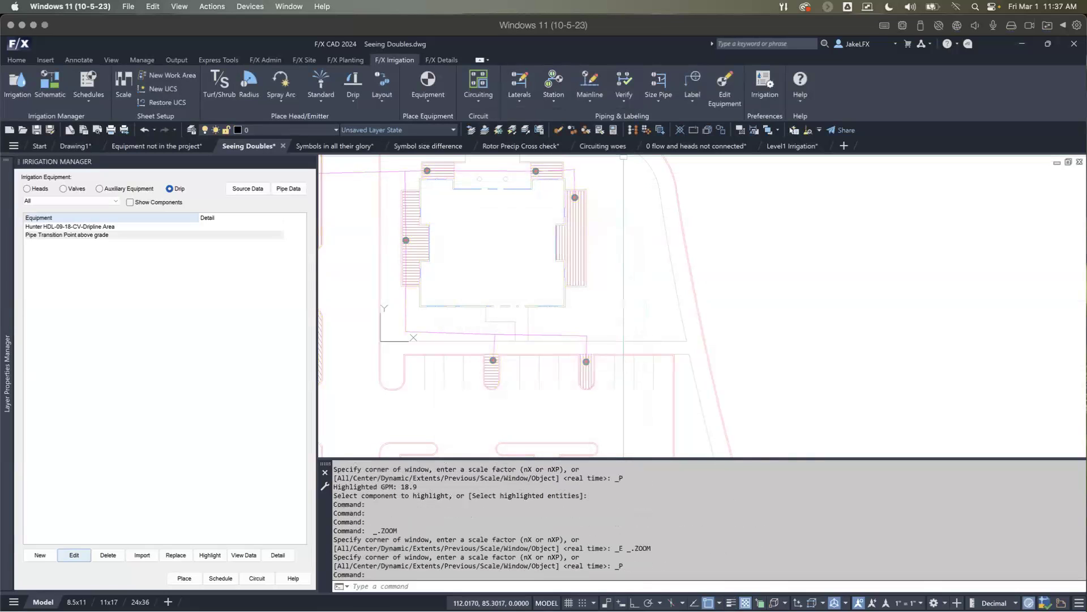
Step: Look over the 0 flow and heads not connected drawing and return to the Seeing Doubles drawing
scroll(440, 294, down, 3)
middle_drag(440, 295, 481, 316)
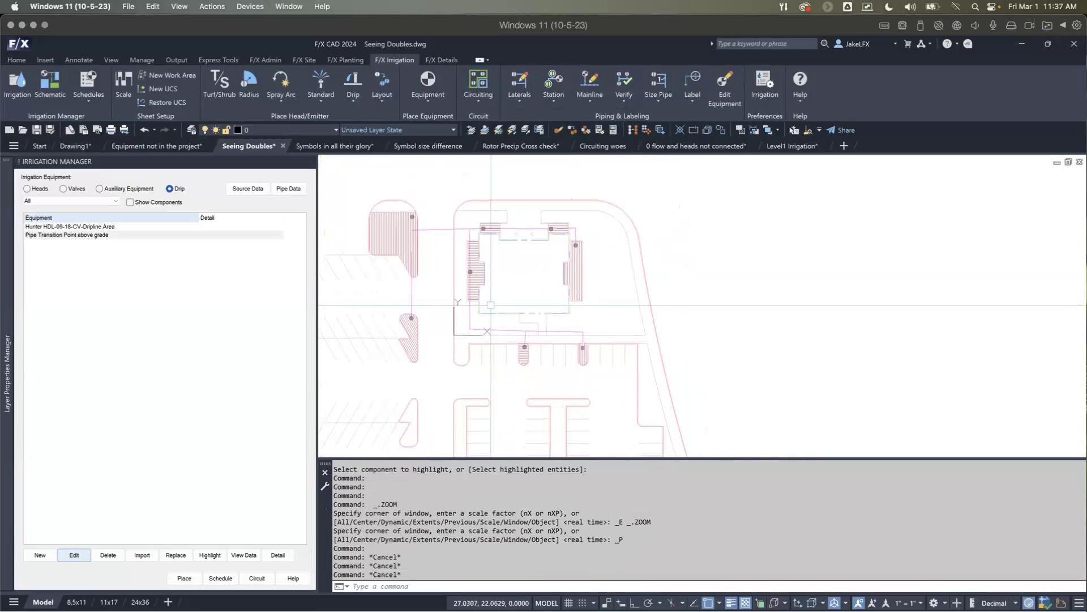
click(684, 148)
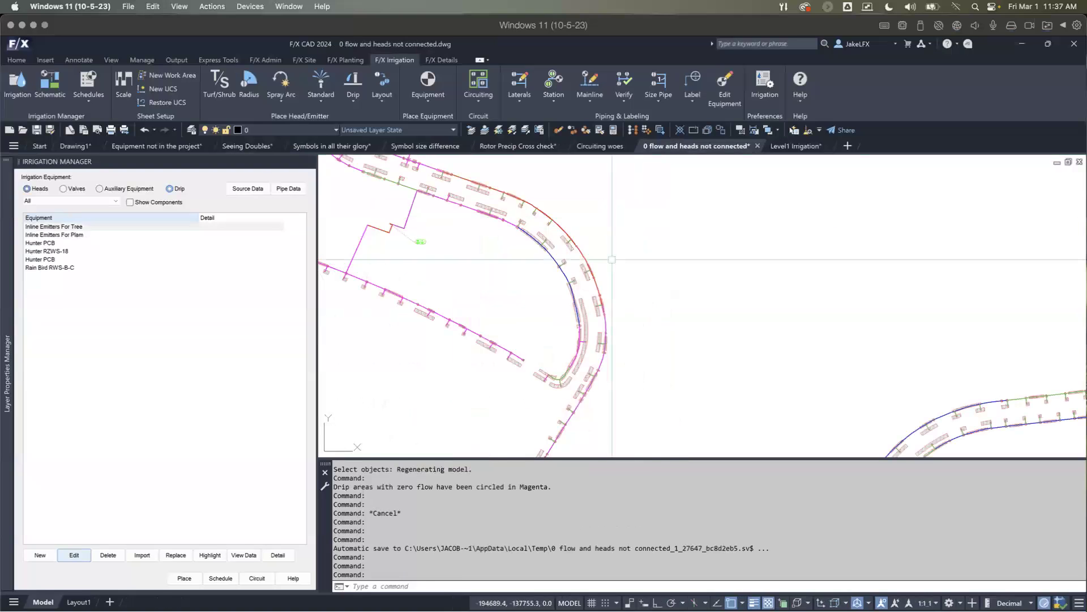
scroll(614, 256, down, 2)
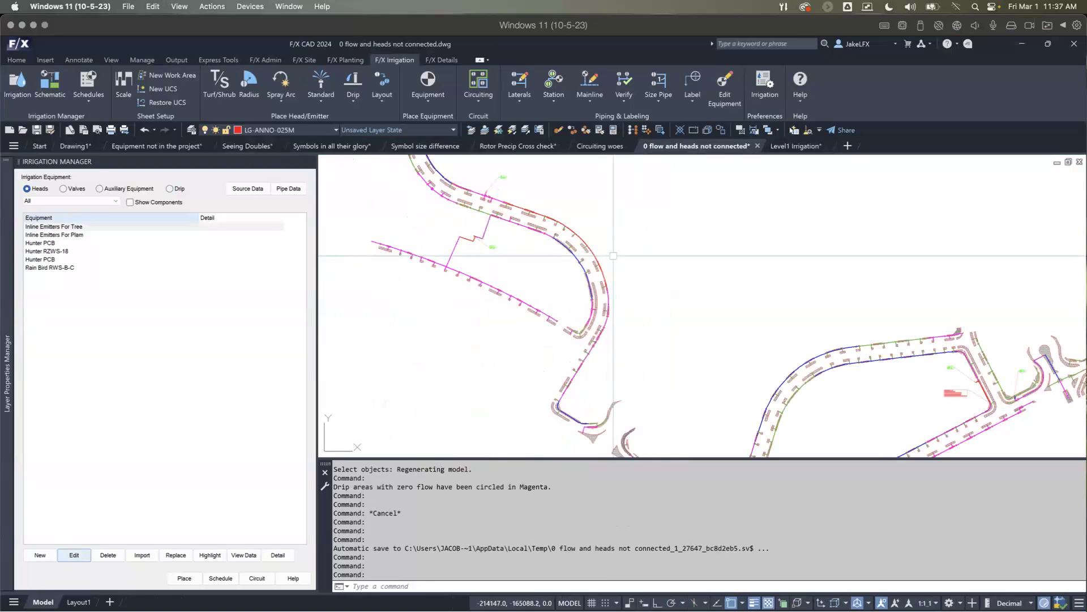
click(253, 146)
middle_drag(464, 248, 519, 261)
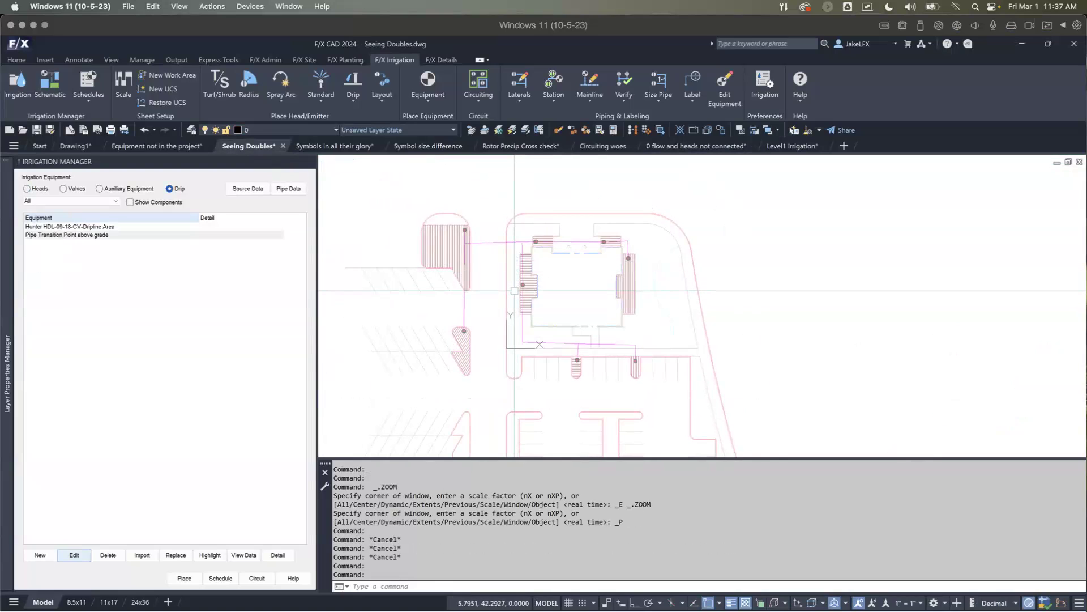
Step: Generate an irrigation schedule as a table with dripline quantity by length and place it east of the site
click(220, 578)
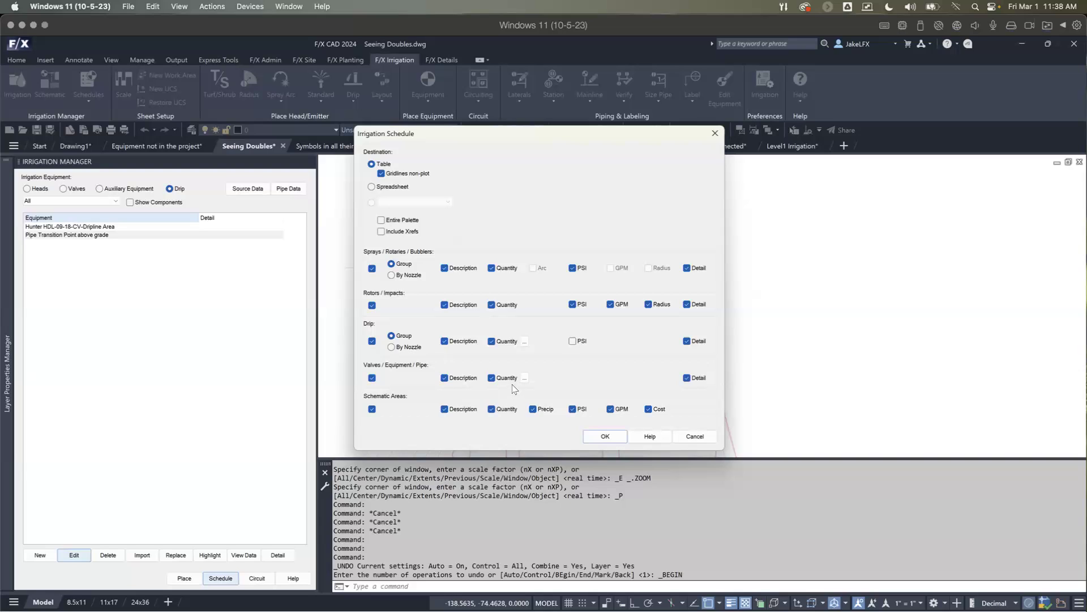
click(524, 341)
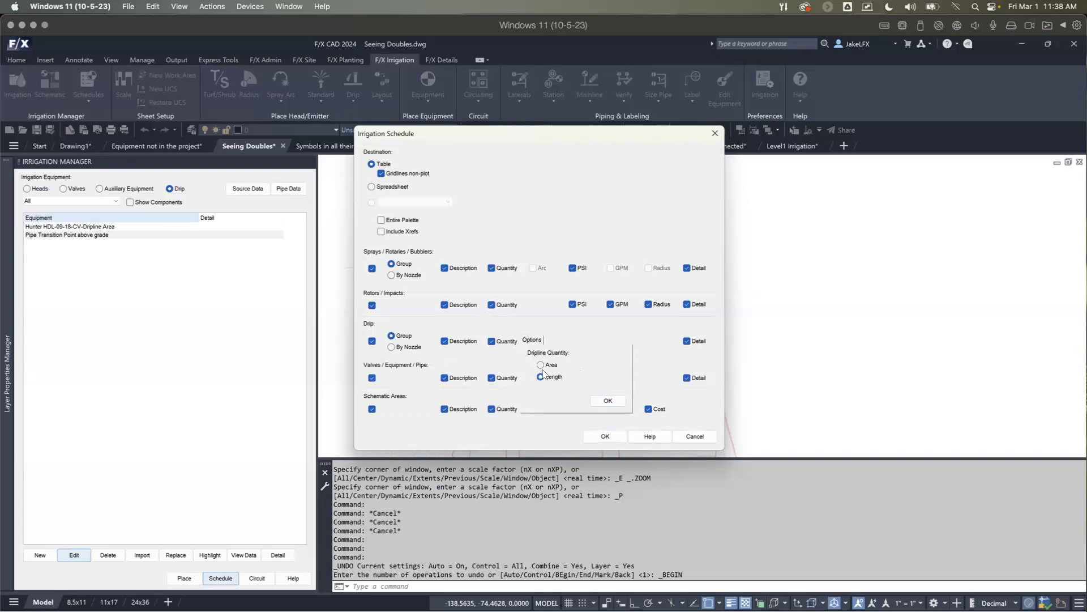
click(608, 399)
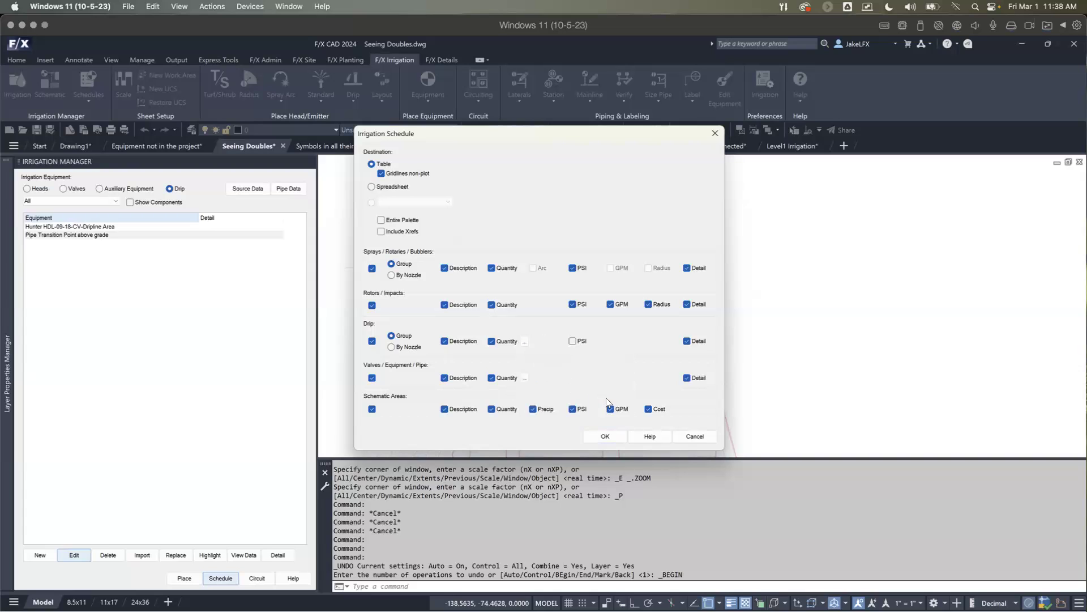
click(605, 436)
click(739, 237)
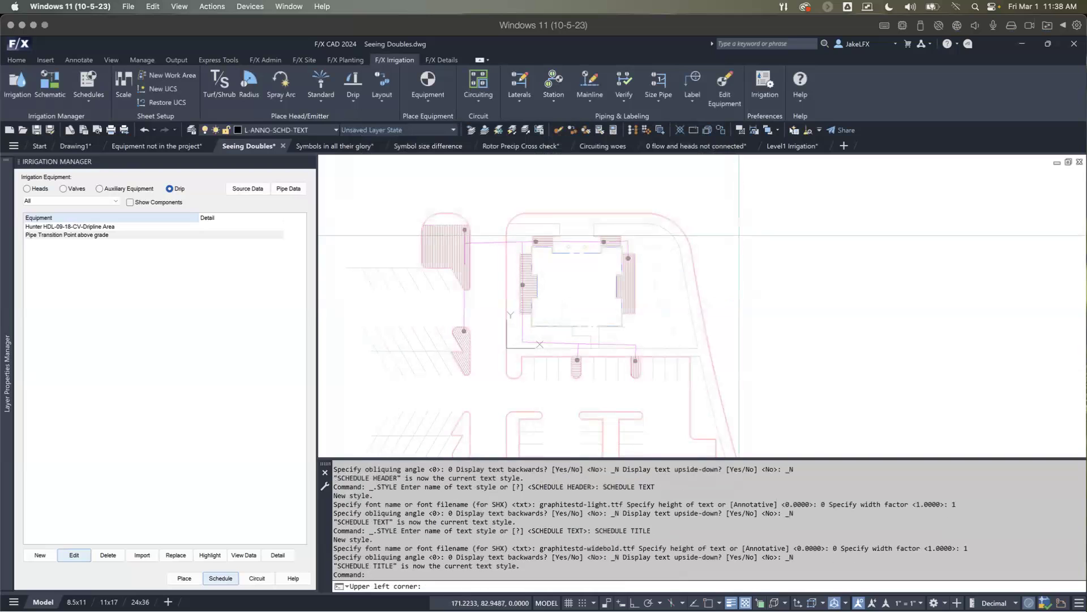
Step: Examine the dripline area's quantity in the irrigation schedule
scroll(919, 257, up, 6)
click(870, 239)
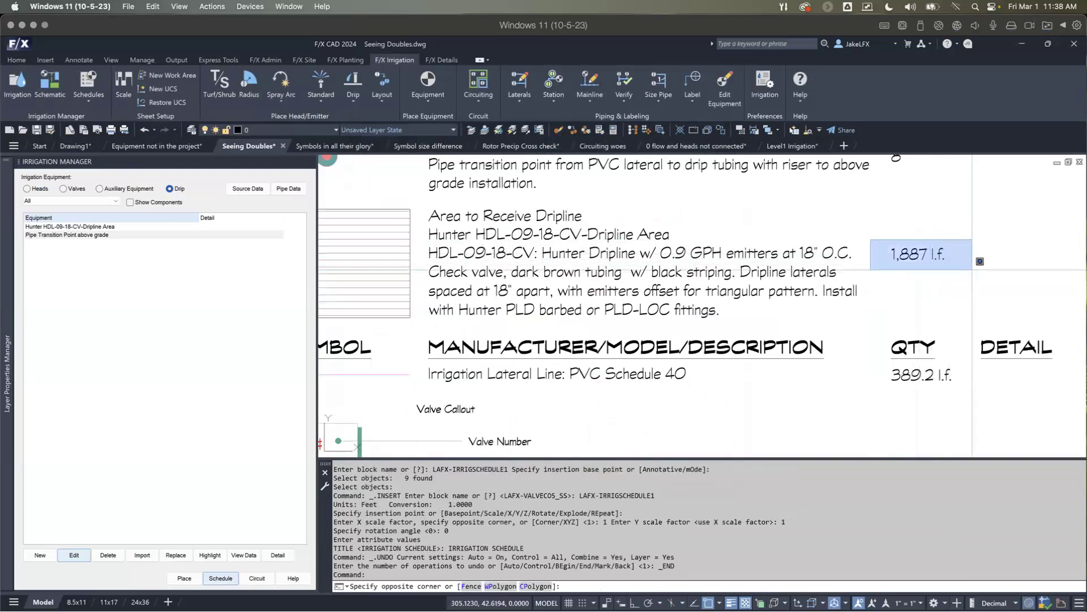
click(984, 273)
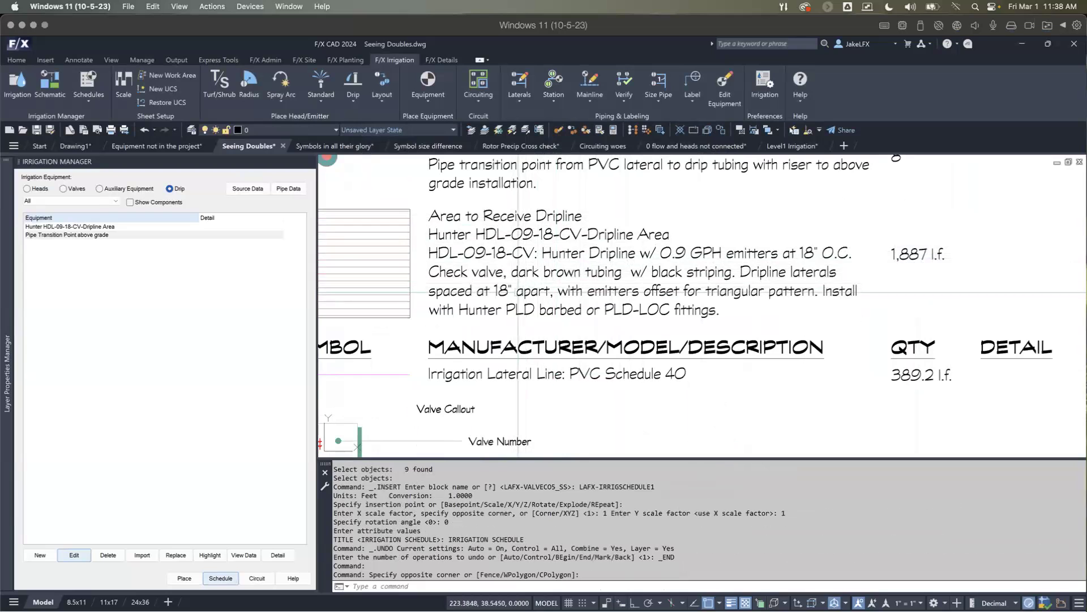
Step: Edit the Hunter HDL-09-18-CV dripline area through the bed east of the building, setting its row spacing to 12 inches
scroll(518, 292, down, 4)
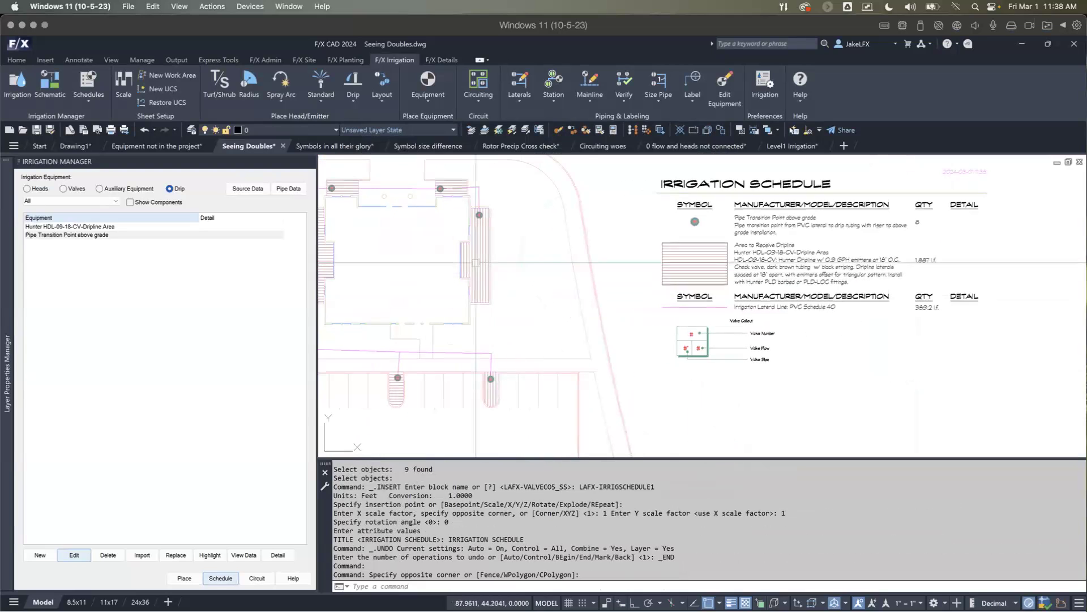
click(723, 85)
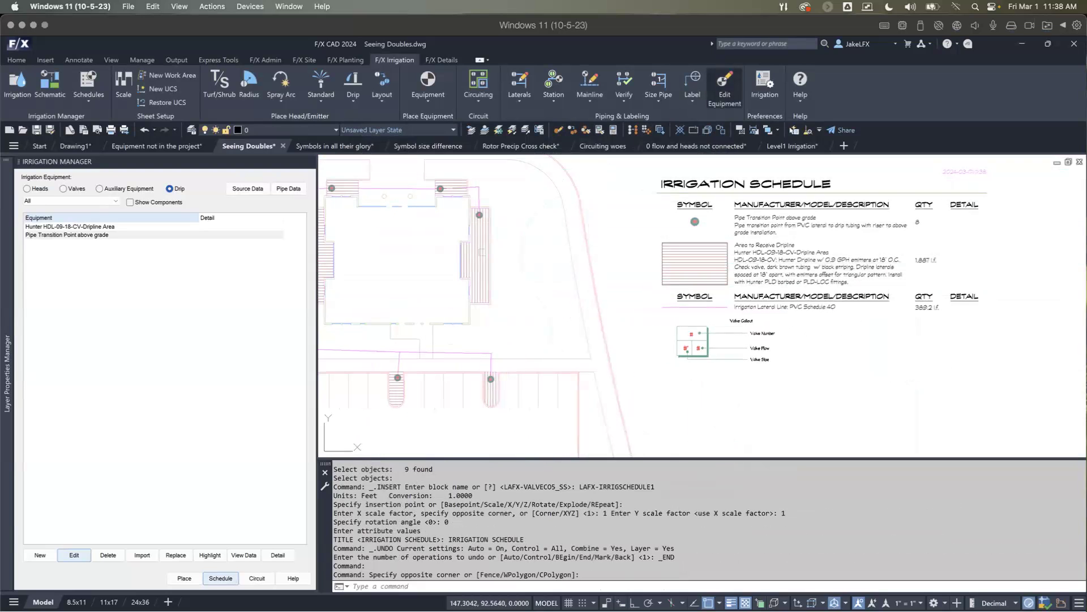
click(479, 256)
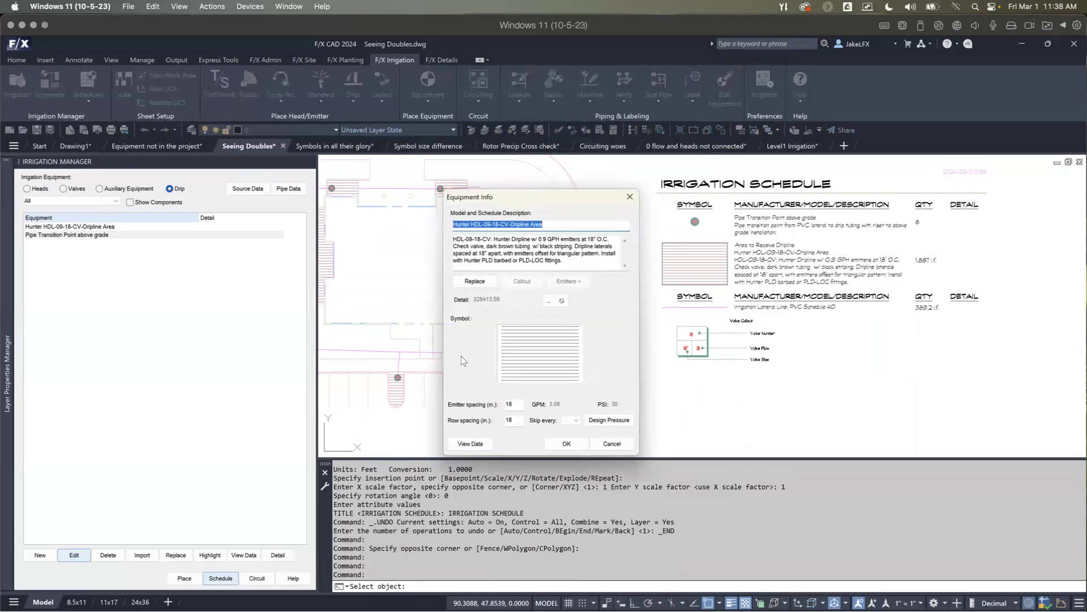
double_click(510, 420)
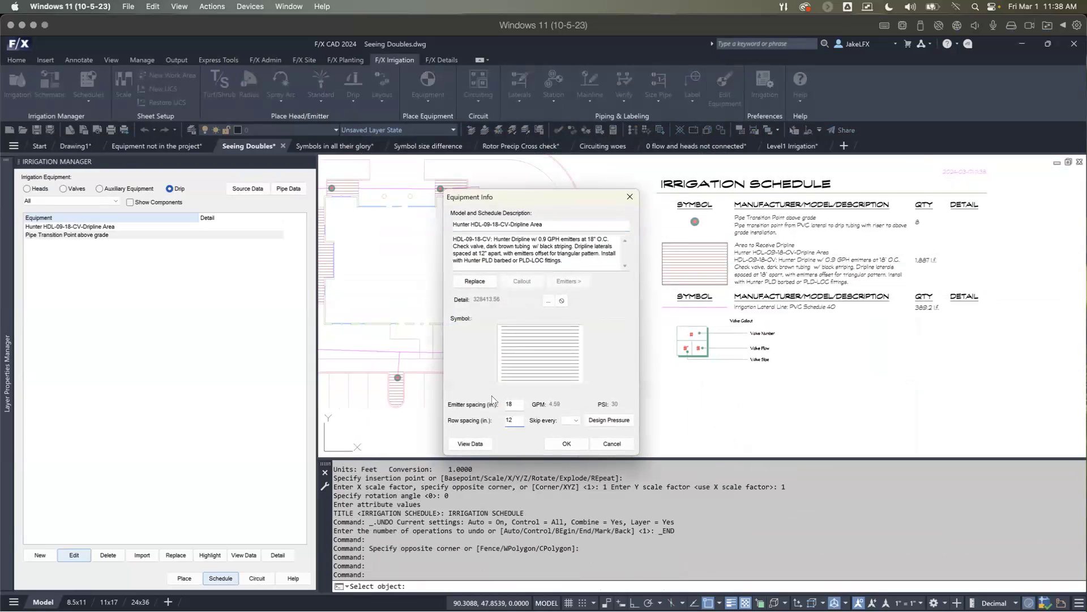
click(567, 445)
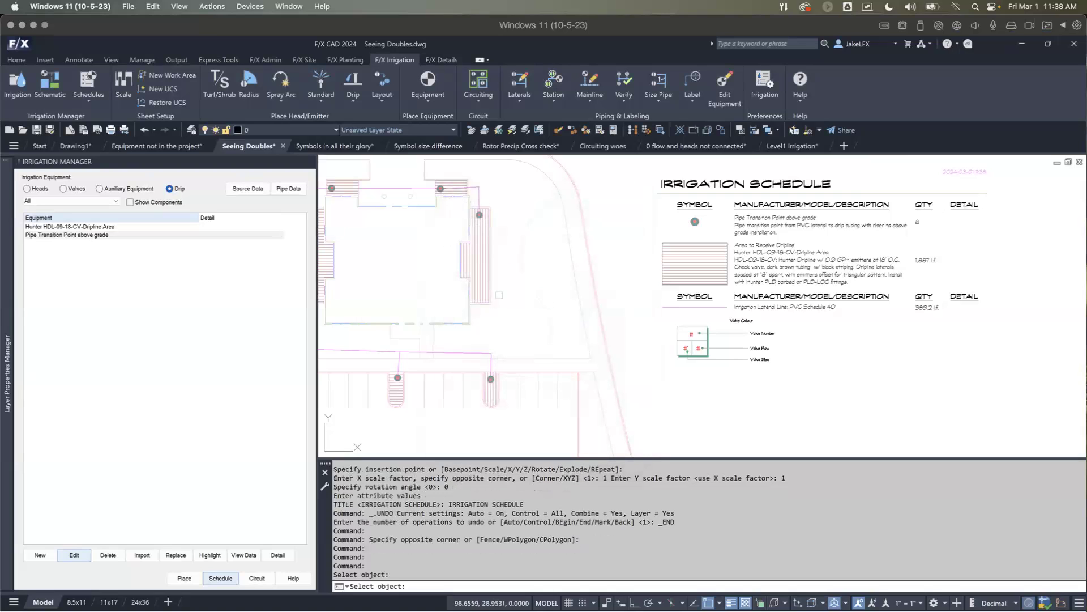
key(Escape)
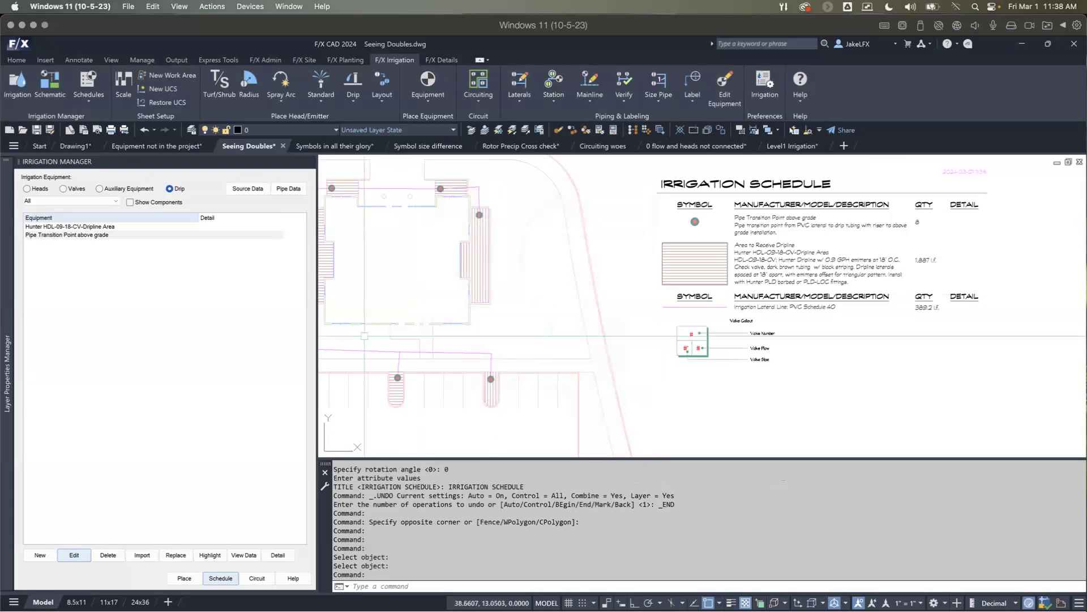
Step: Regenerate the existing irrigation schedule to reflect the dripline's new row spacing
click(220, 578)
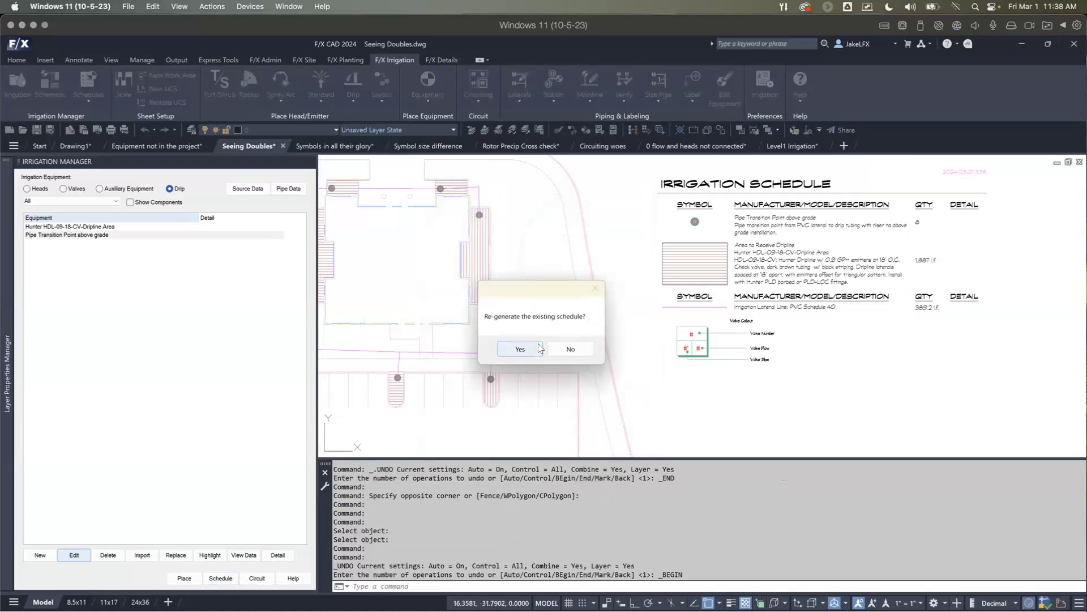
click(520, 348)
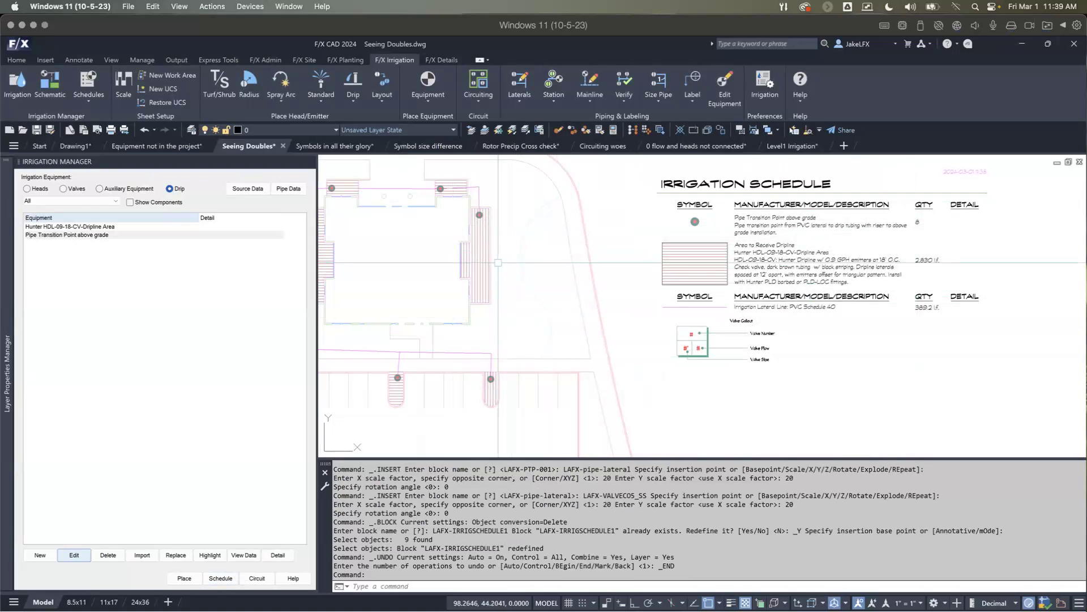
scroll(497, 263, down, 5)
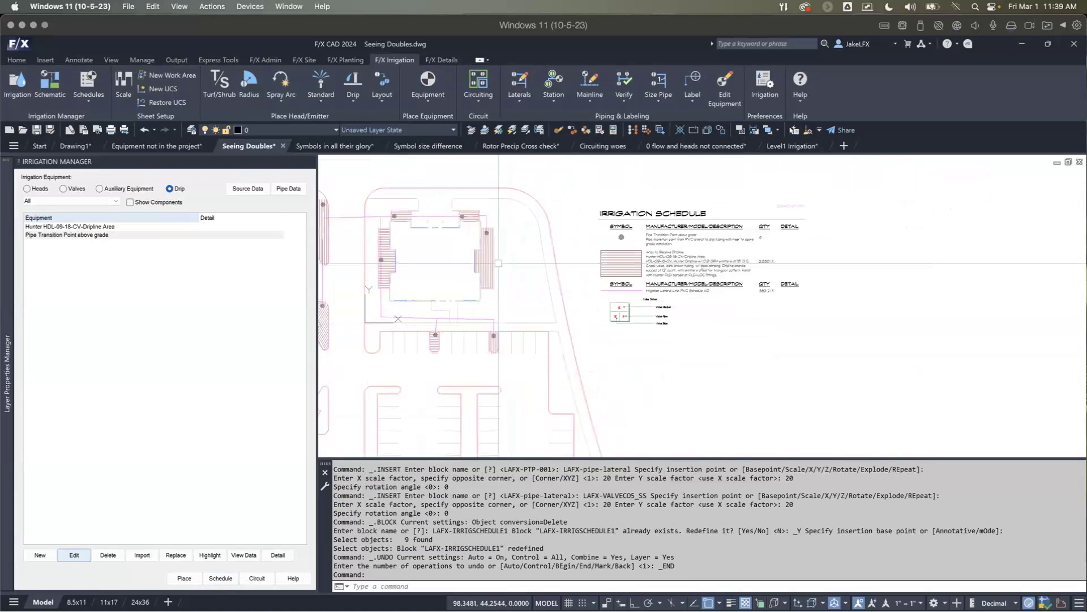
scroll(669, 159, up, 3)
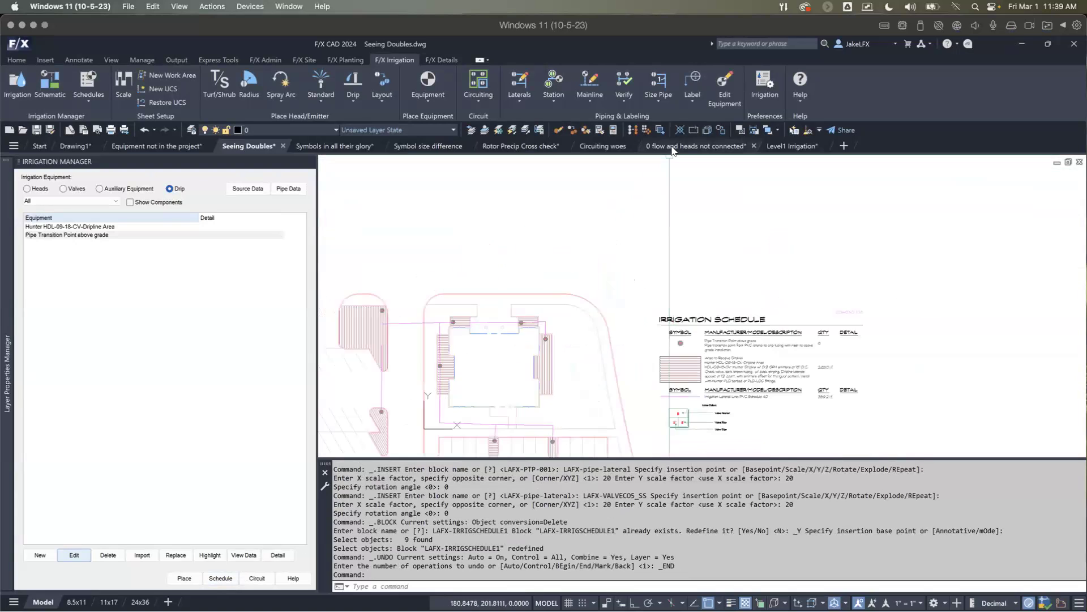
Step: Switch to the "0 flow and heads not connected" drawing, verify the laterals, and highlight the unpiped heads in green
click(673, 146)
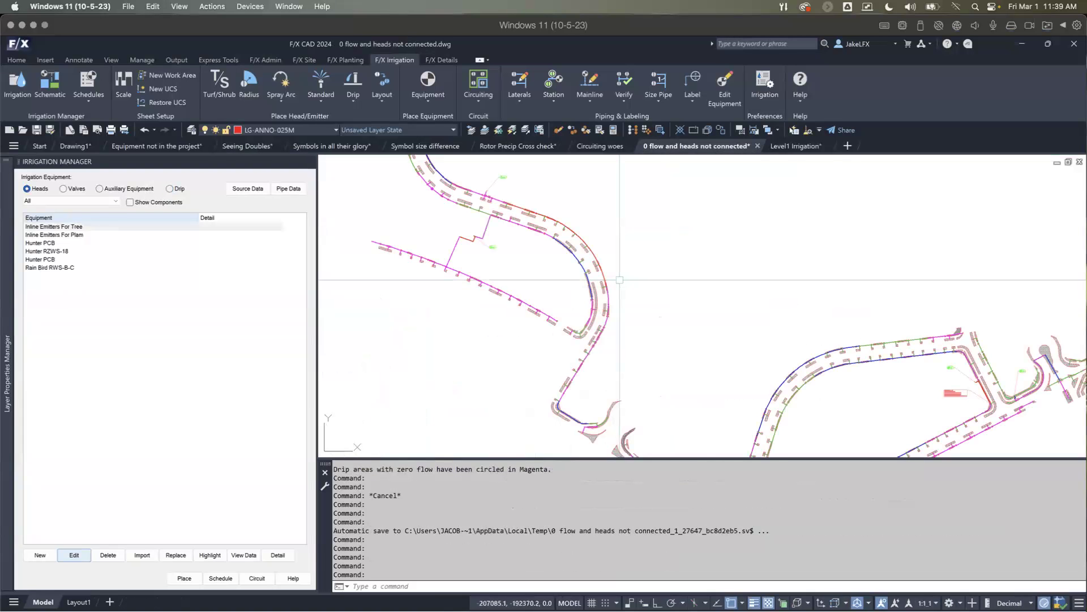
scroll(620, 280, down, 5)
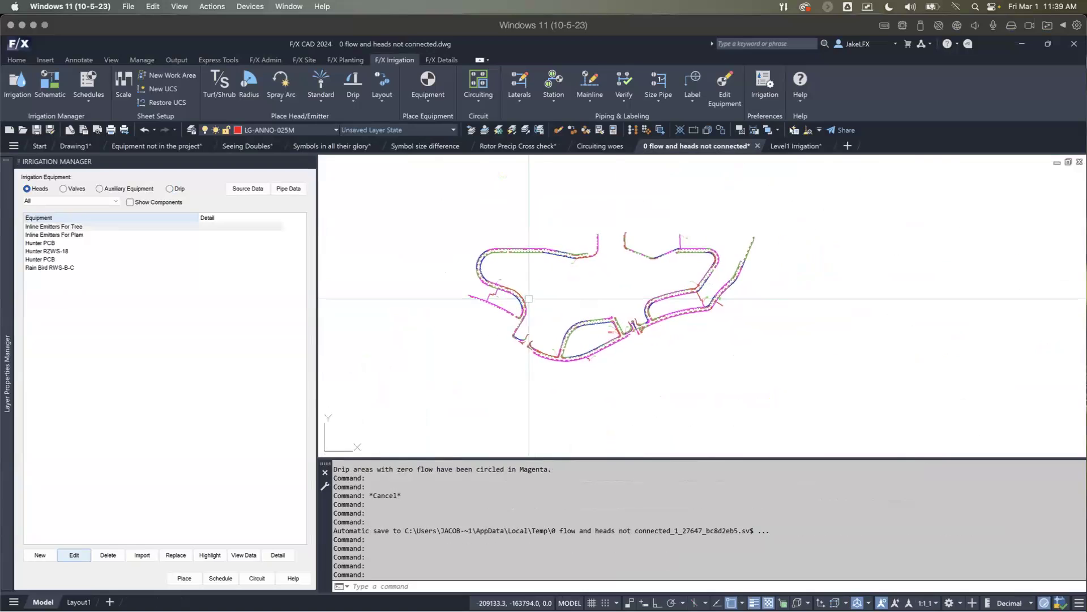
click(623, 80)
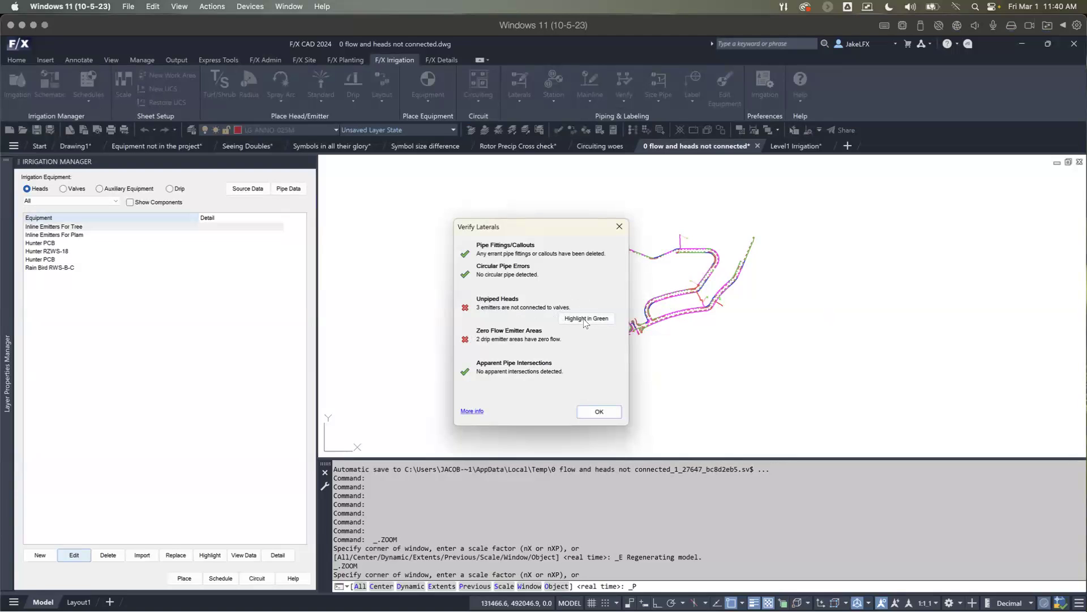
click(571, 317)
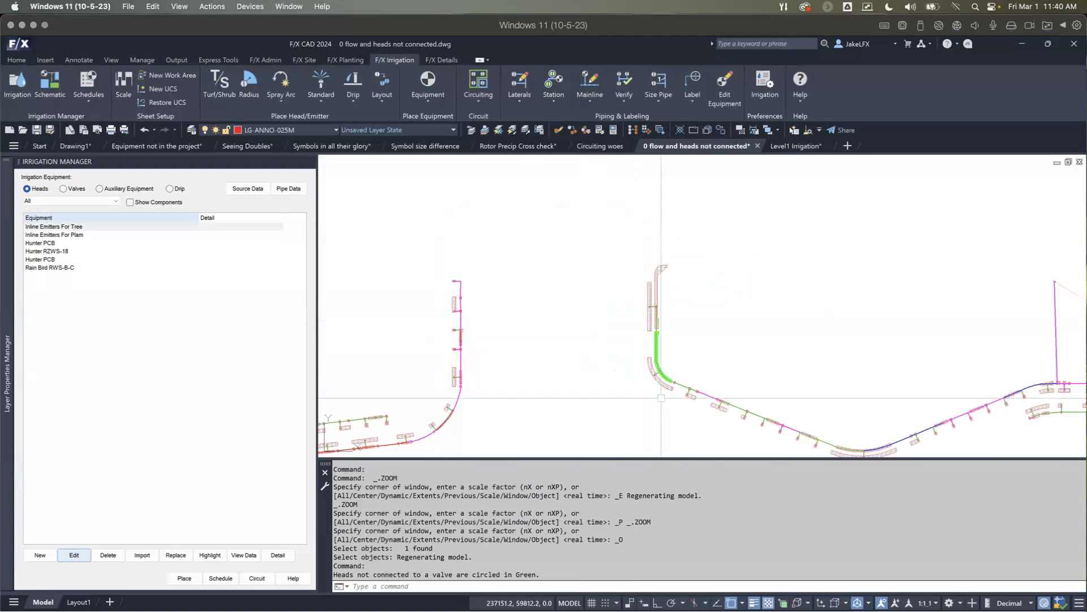
Step: Examine the green-highlighted drip areas at the north entrance curve and the eastern road bend, including their transition points and pipes
scroll(720, 401, down, 2)
mouse_move(721, 403)
middle_down()
mouse_move(703, 335)
mouse_move(663, 333)
middle_up()
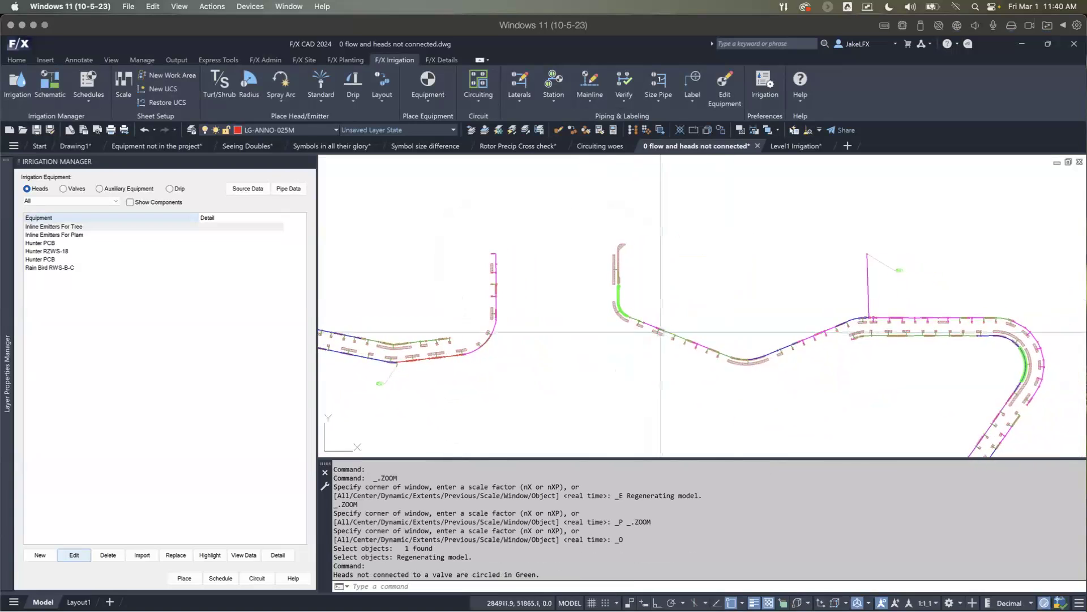
scroll(606, 299, up, 5)
scroll(605, 294, up, 2)
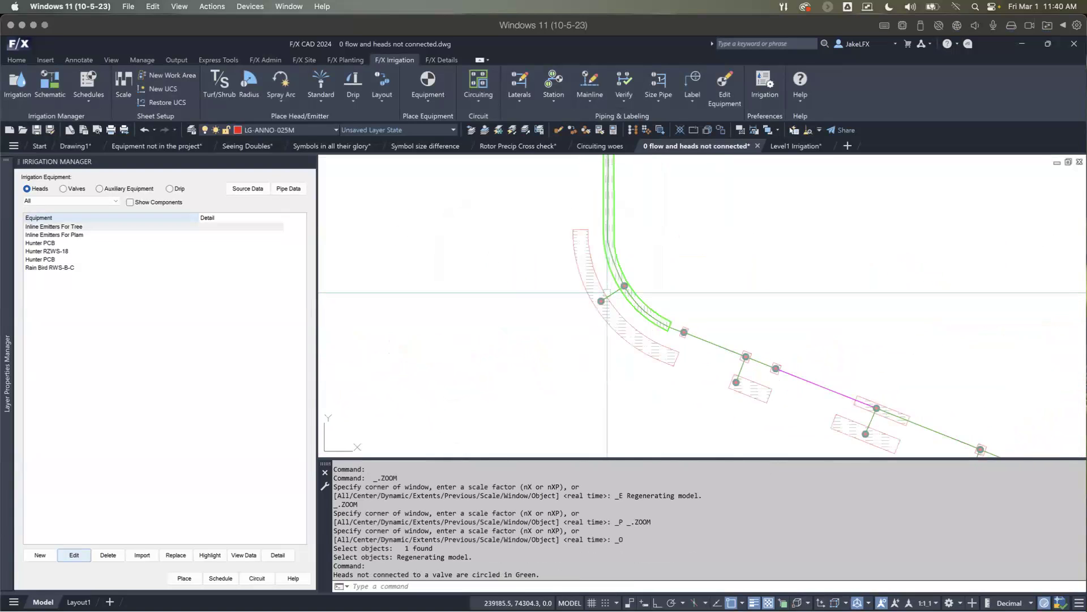
scroll(619, 268, up, 4)
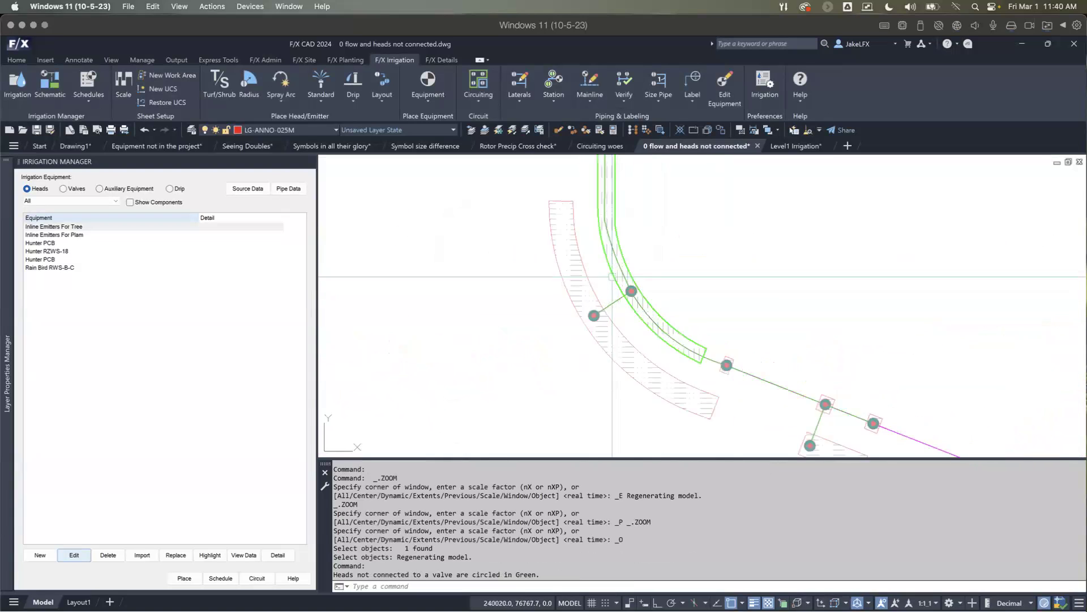
scroll(616, 271, down, 5)
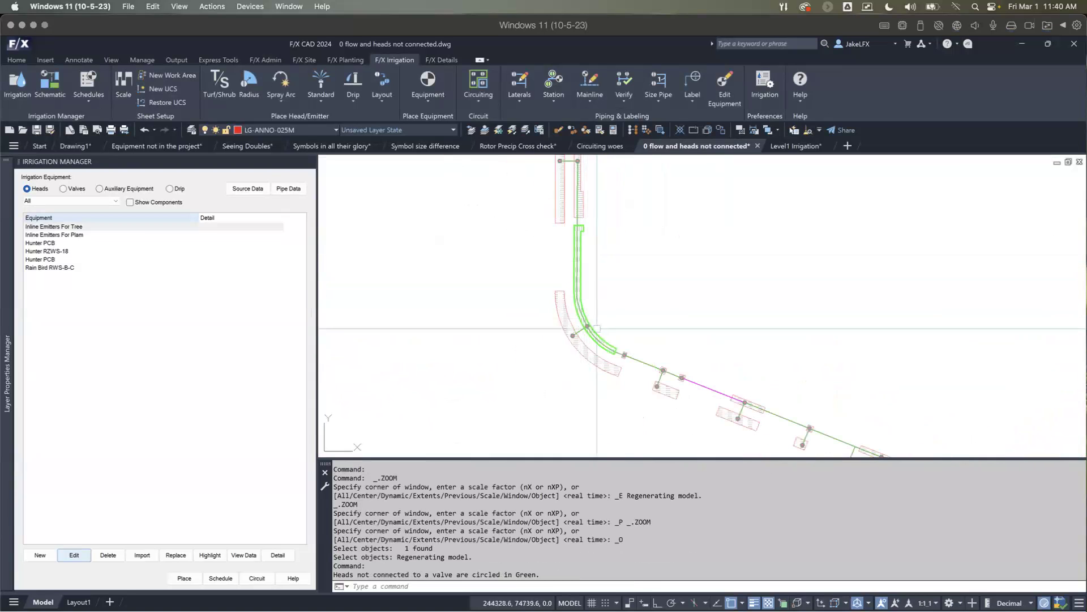
scroll(587, 246, down, 4)
scroll(742, 270, up, 5)
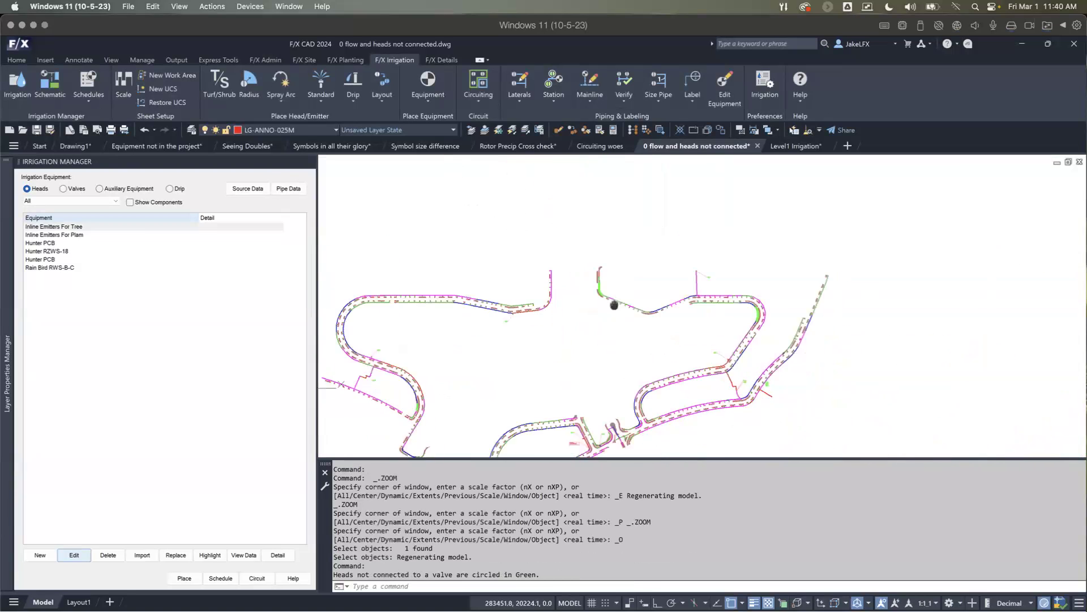
scroll(742, 270, up, 3)
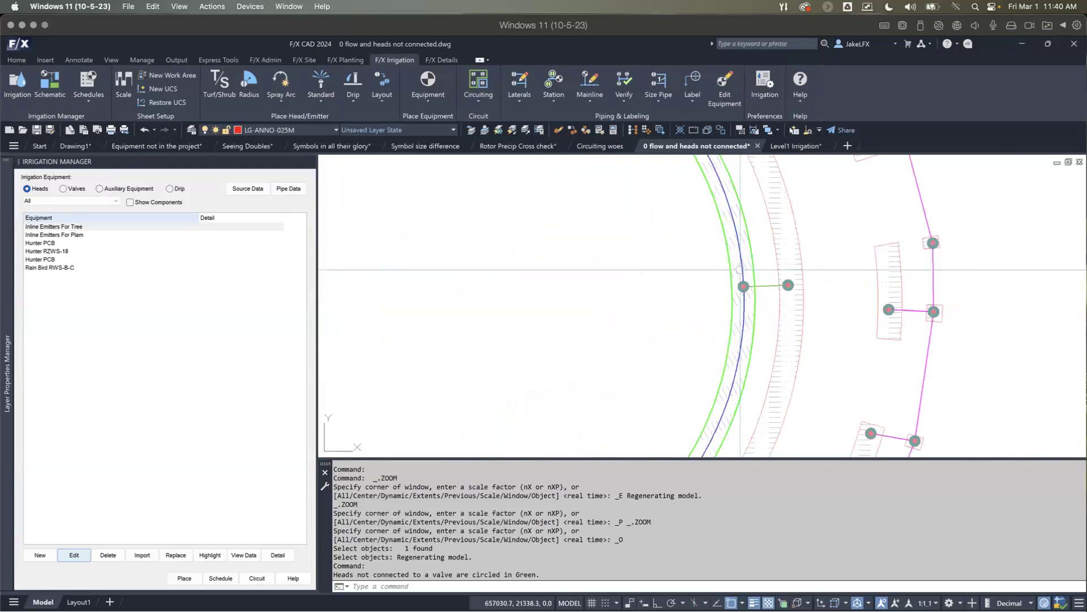
scroll(715, 300, down, 6)
scroll(714, 301, down, 3)
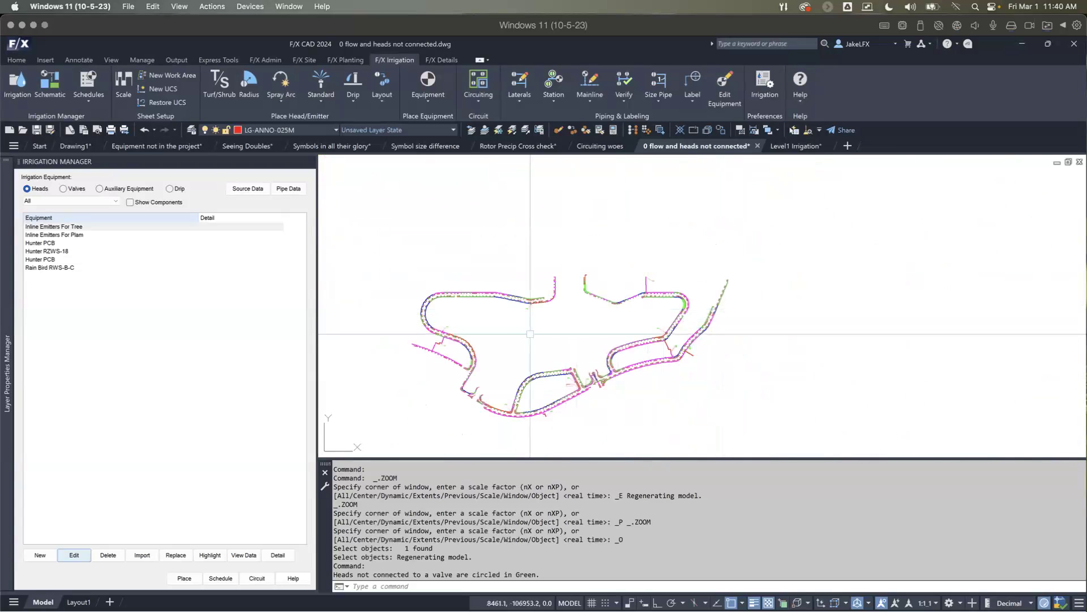
Step: Examine the green-highlighted drip area on the western road bend and the lateral pipes meeting at its transition point
scroll(589, 362, up, 6)
scroll(516, 393, up, 5)
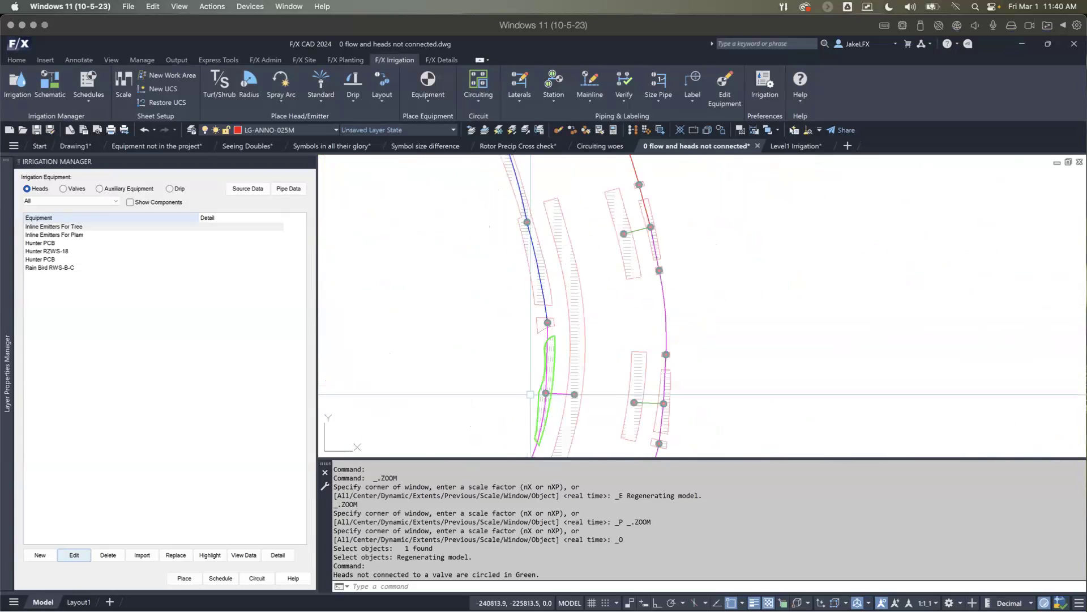
middle_drag(556, 408, 556, 342)
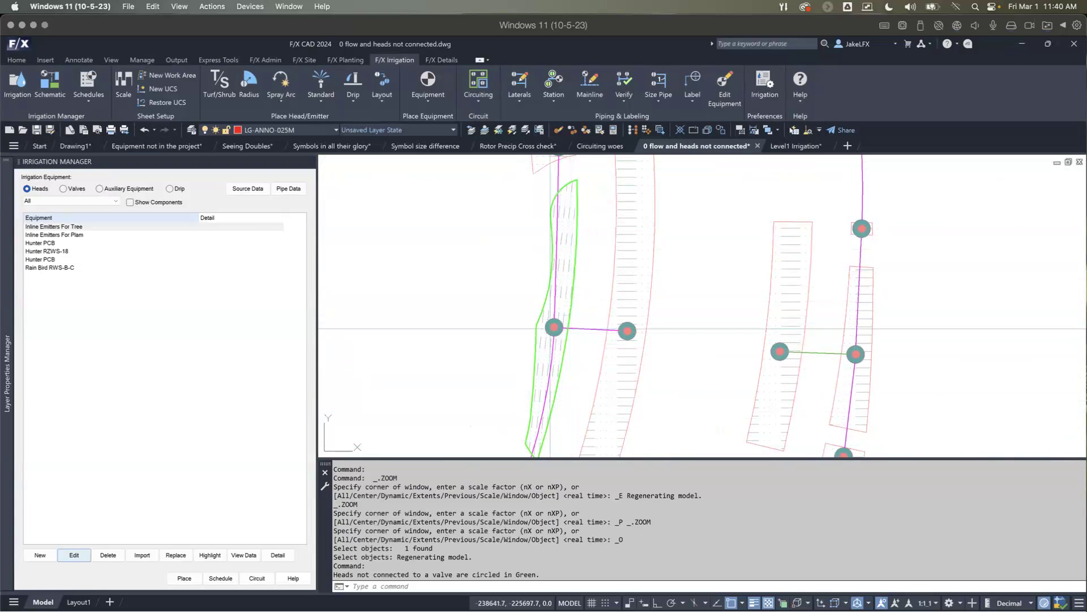
mouse_move(564, 237)
middle_down()
mouse_move(553, 301)
mouse_move(571, 313)
mouse_move(574, 300)
middle_up()
scroll(552, 300, down, 4)
scroll(552, 300, up, 2)
scroll(569, 311, down, 2)
scroll(563, 306, up, 2)
scroll(562, 306, up, 2)
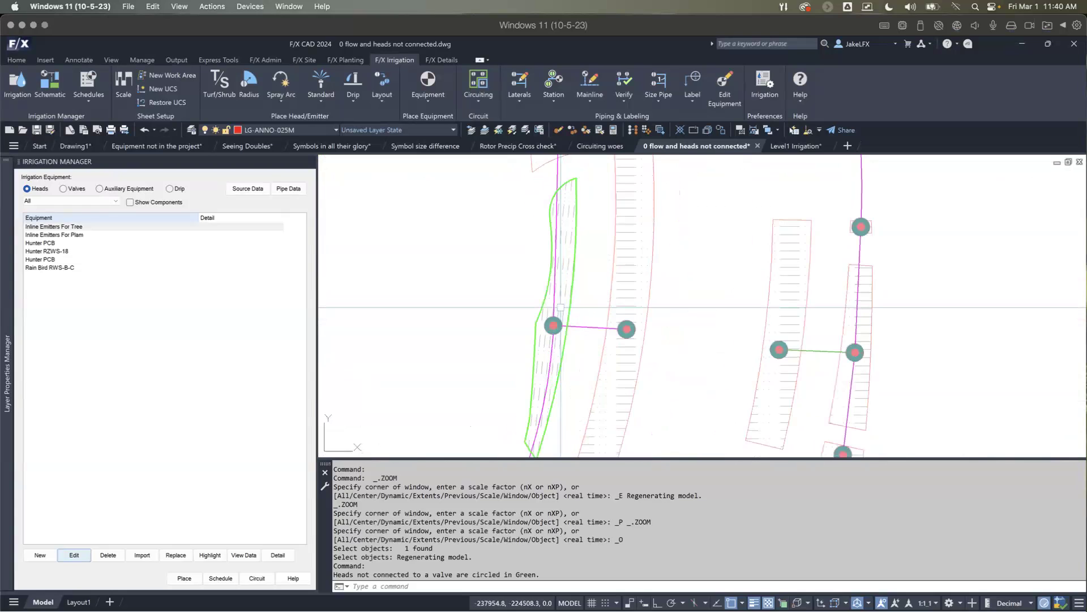
key(Escape)
key(Escape)
key(Escape)
key(Escape)
key(Escape)
key(Escape)
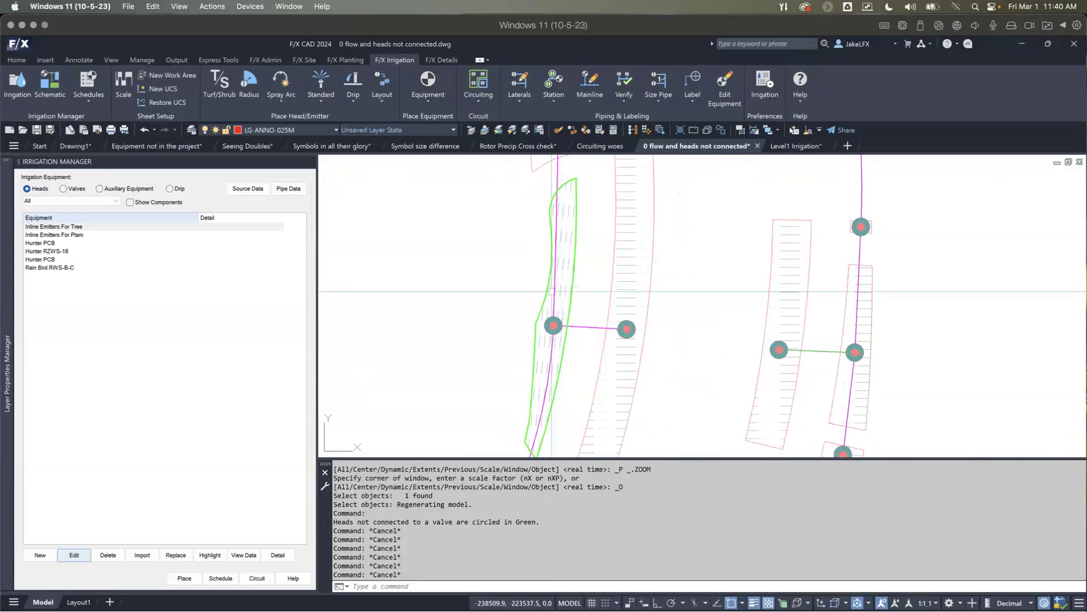
Step: Run LOL and use EH to label the highlighted western drip area with a DETAIL TEXT leader pointing at its transition point
mouse_move(552, 292)
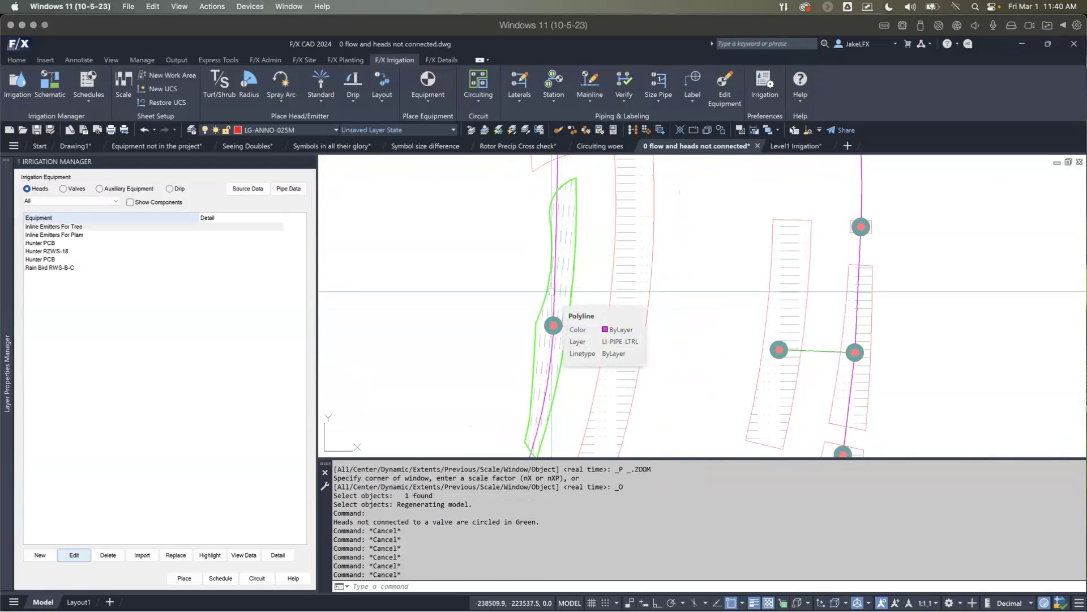
text(LOL)
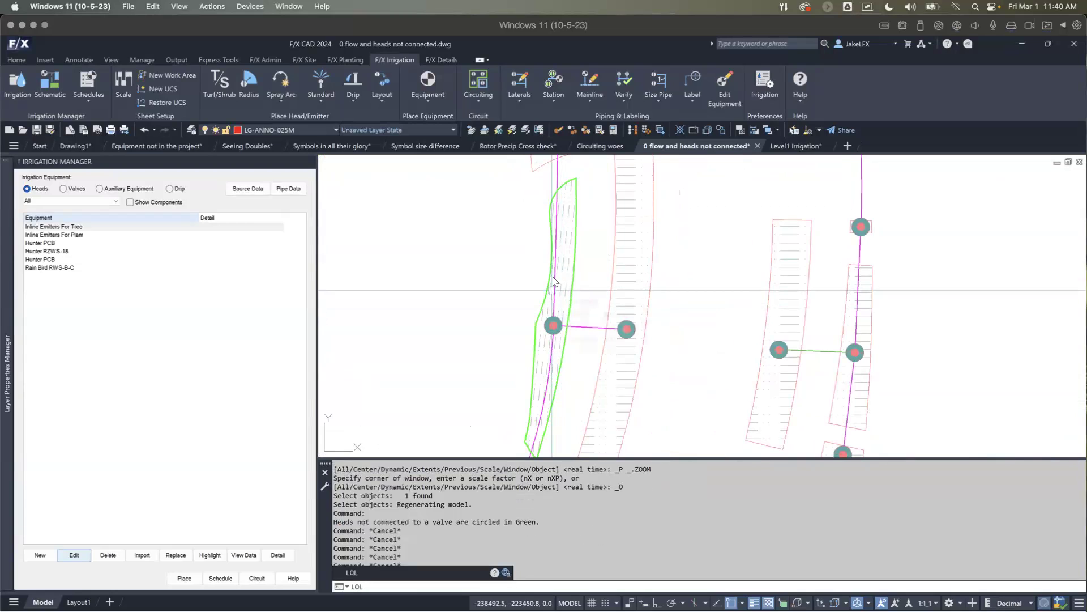
key(Return)
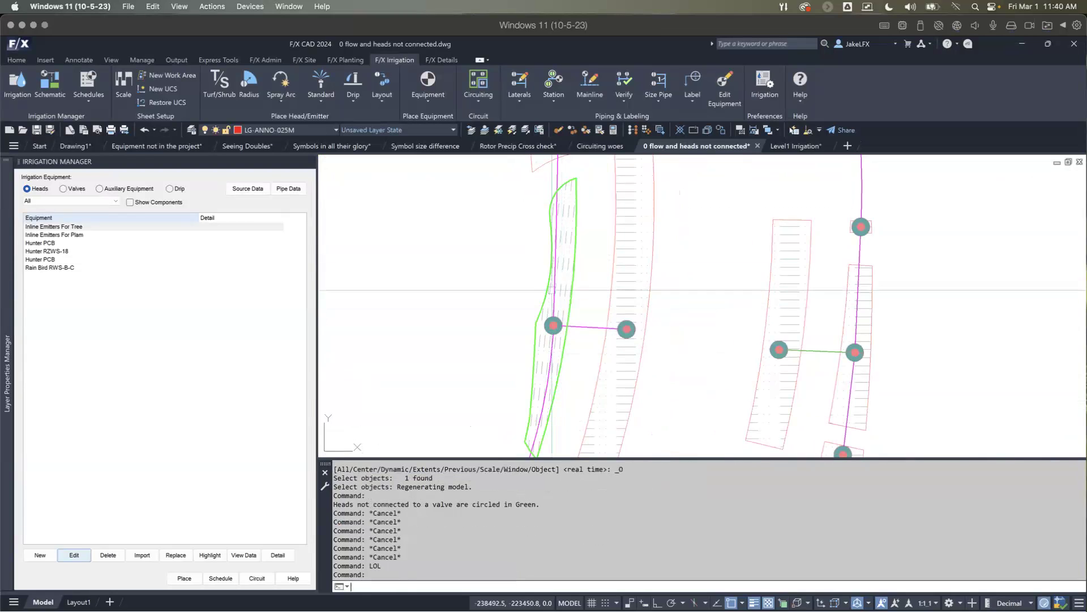
text(EH)
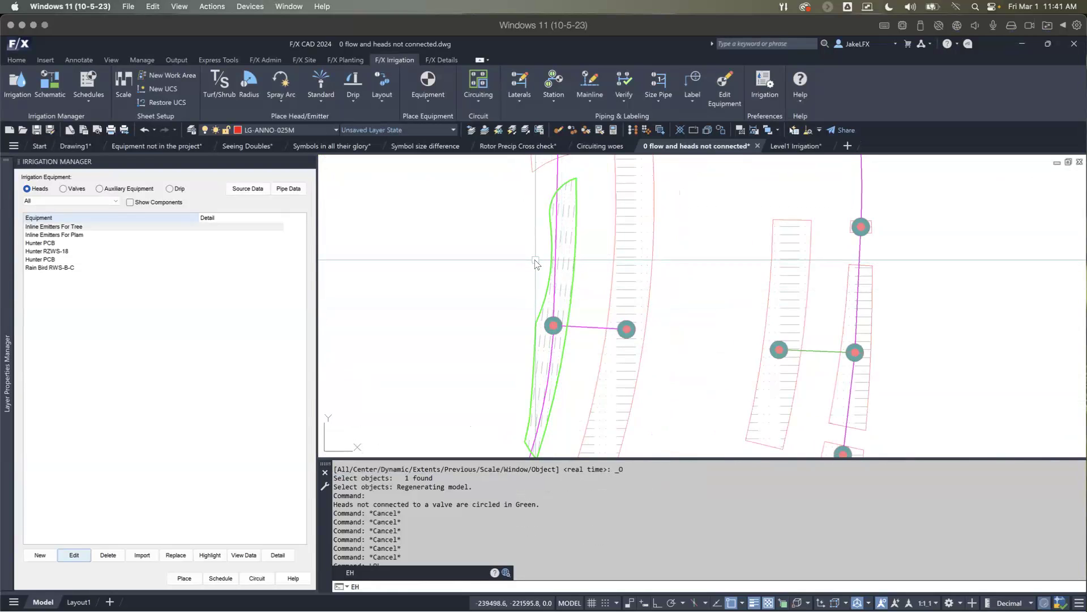
key(Return)
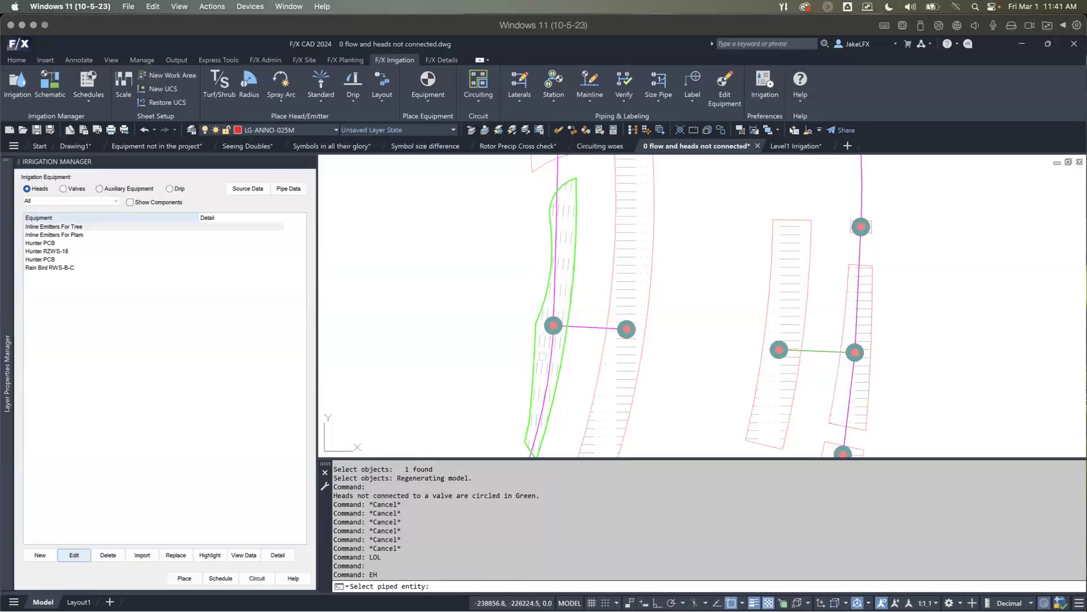
scroll(545, 337, up, 2)
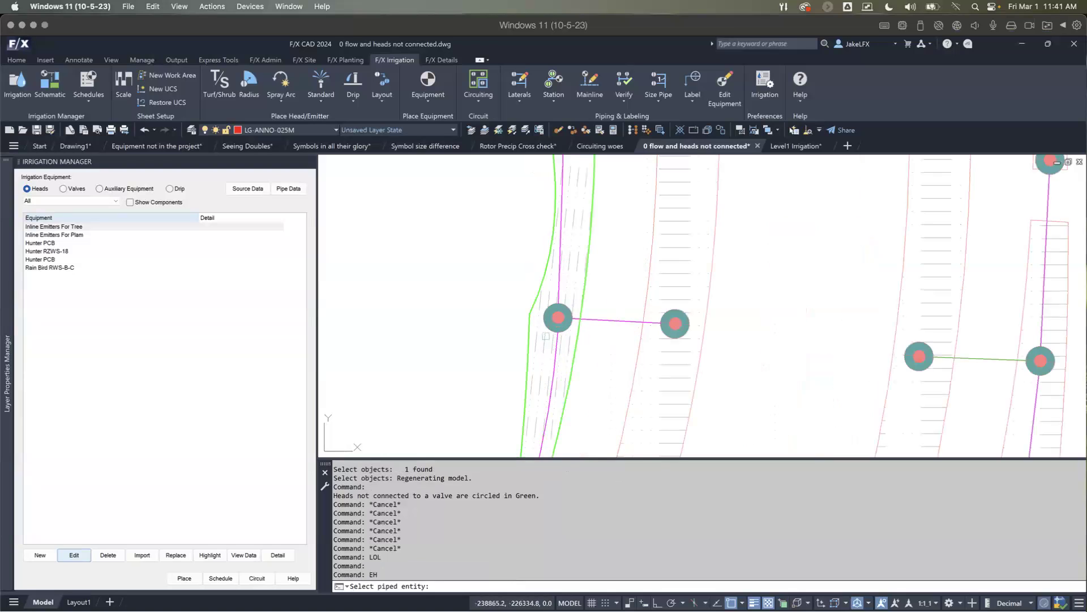
scroll(554, 314, up, 2)
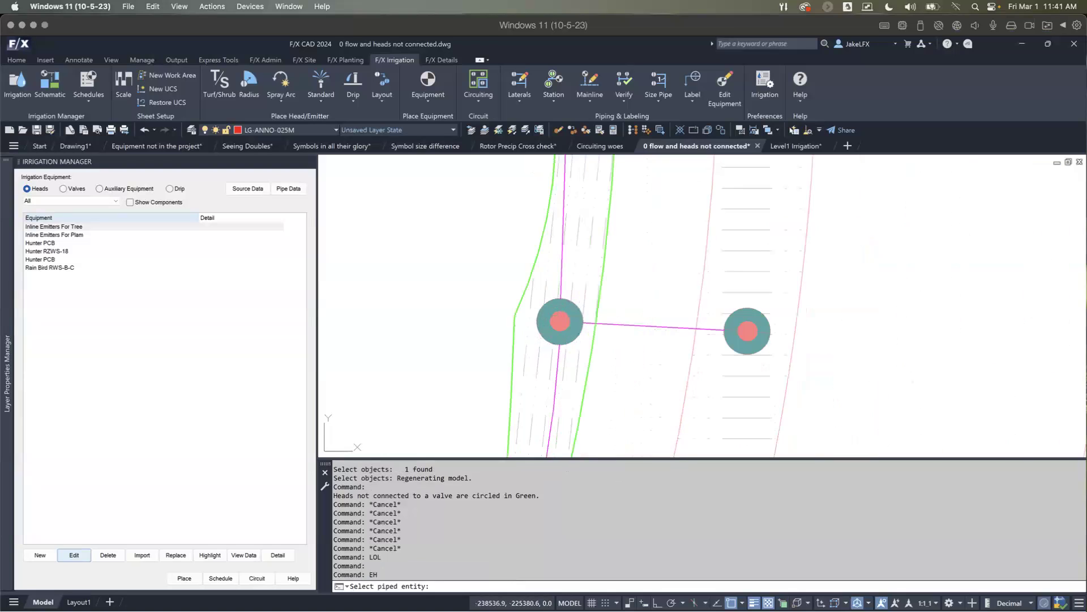
click(531, 340)
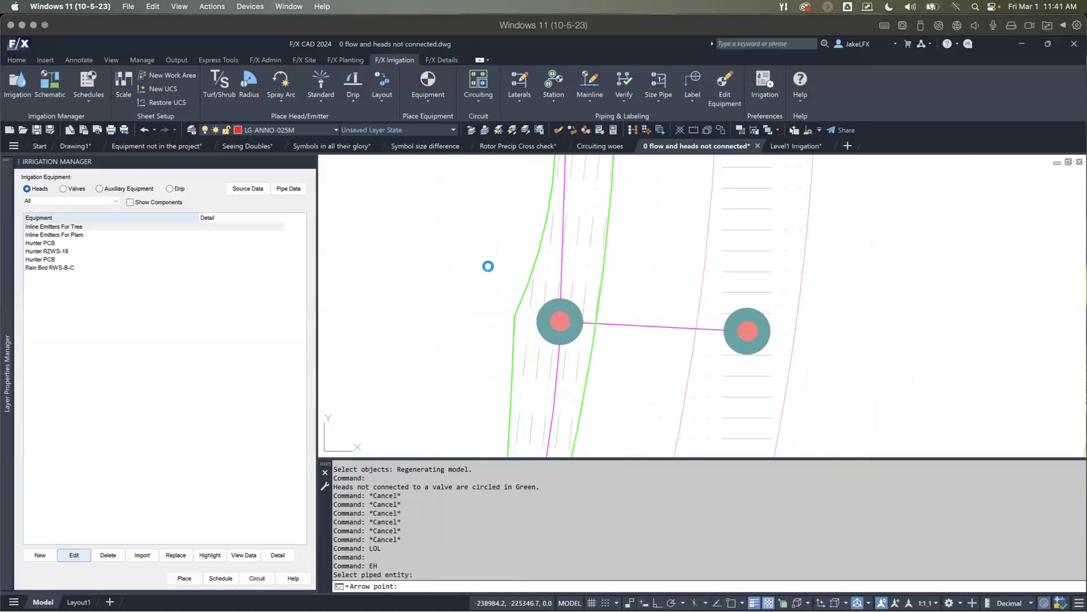
click(490, 270)
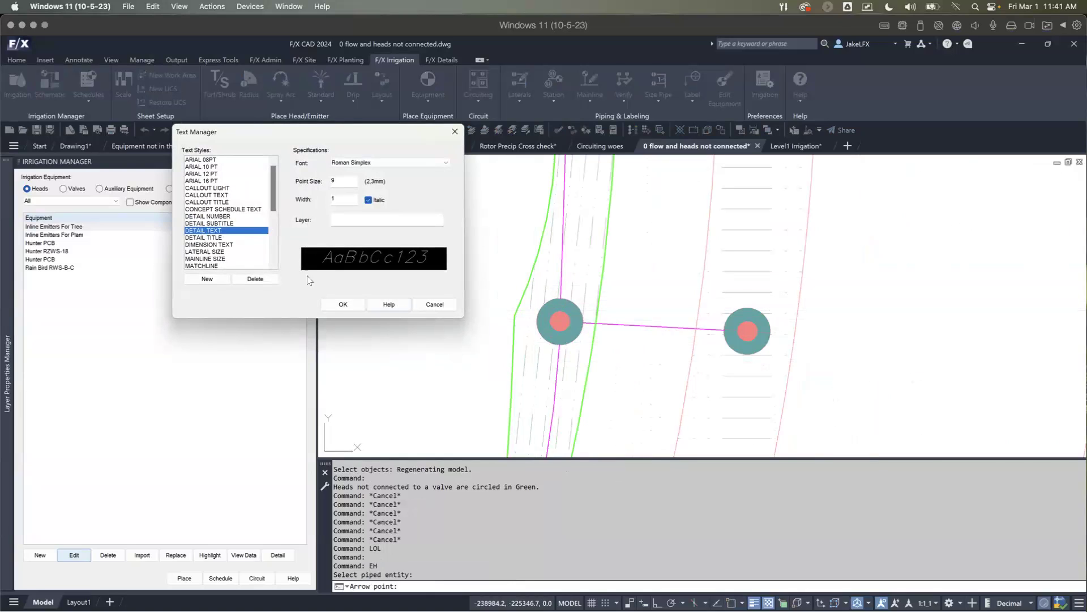
click(335, 306)
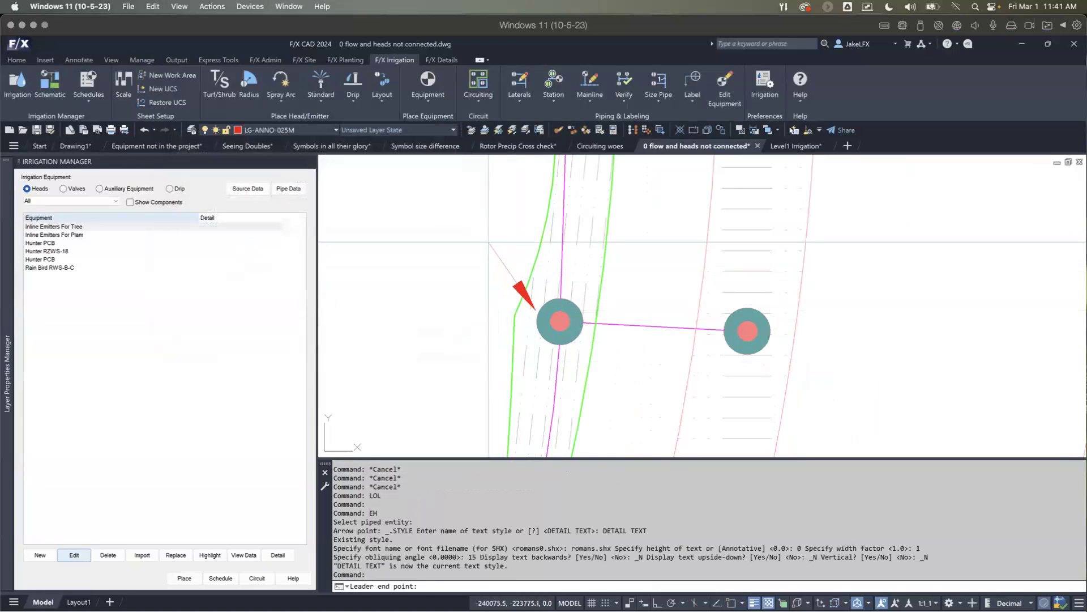
click(488, 242)
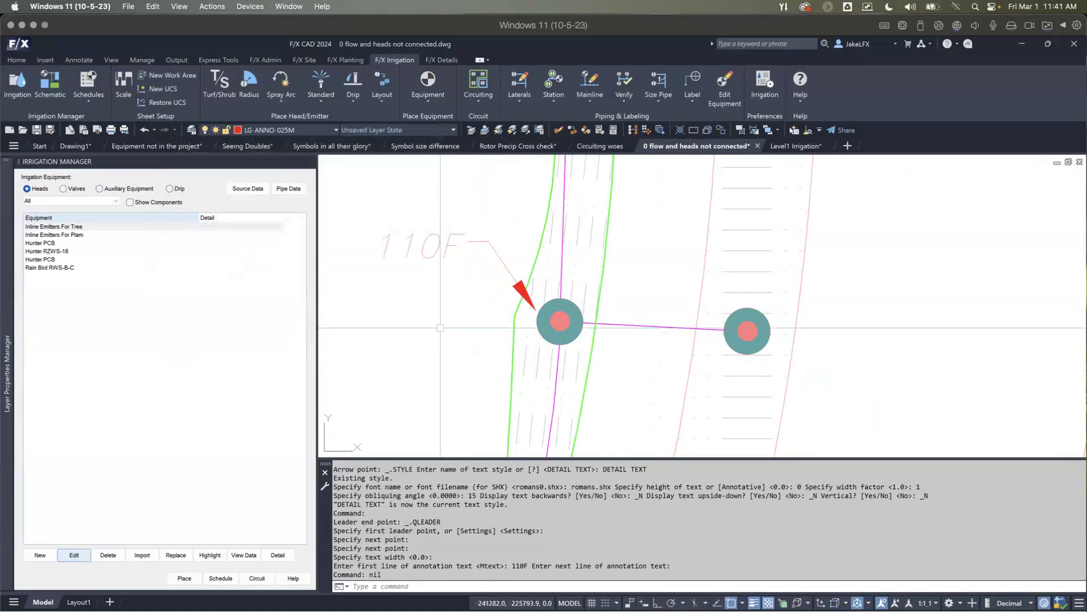
Step: Examine the new leader label and the pipe linking its transition point to the one in the adjacent drip area
scroll(444, 314, down, 2)
middle_drag(445, 314, 444, 313)
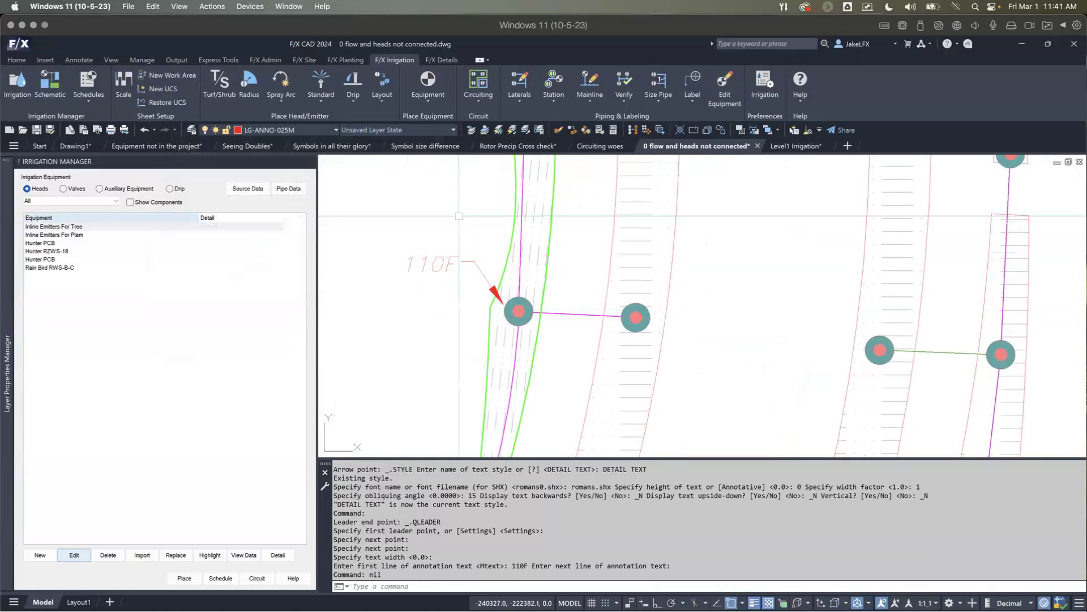
click(392, 243)
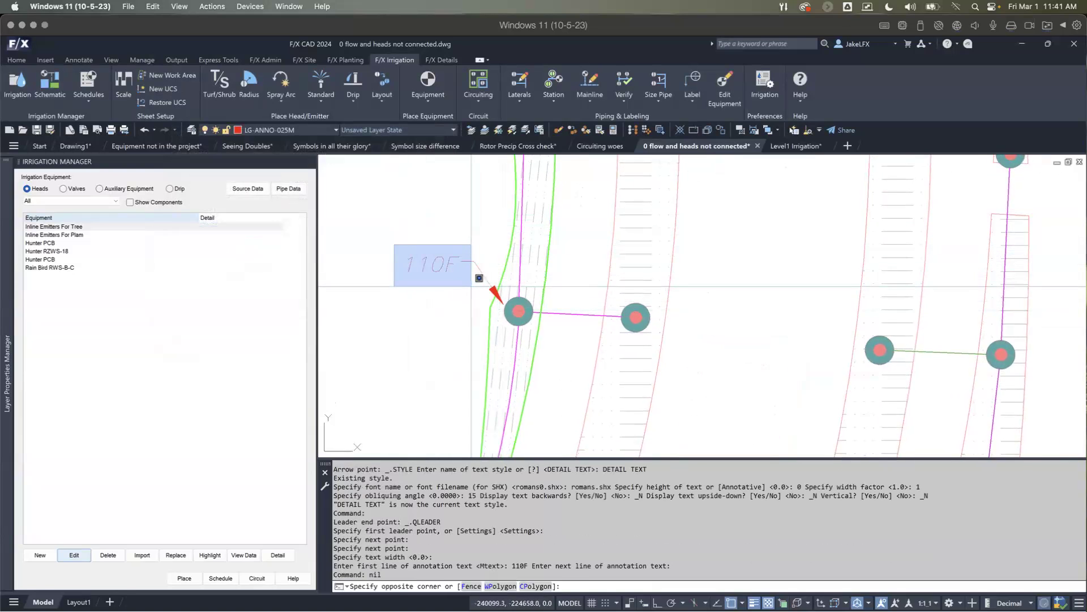
click(470, 291)
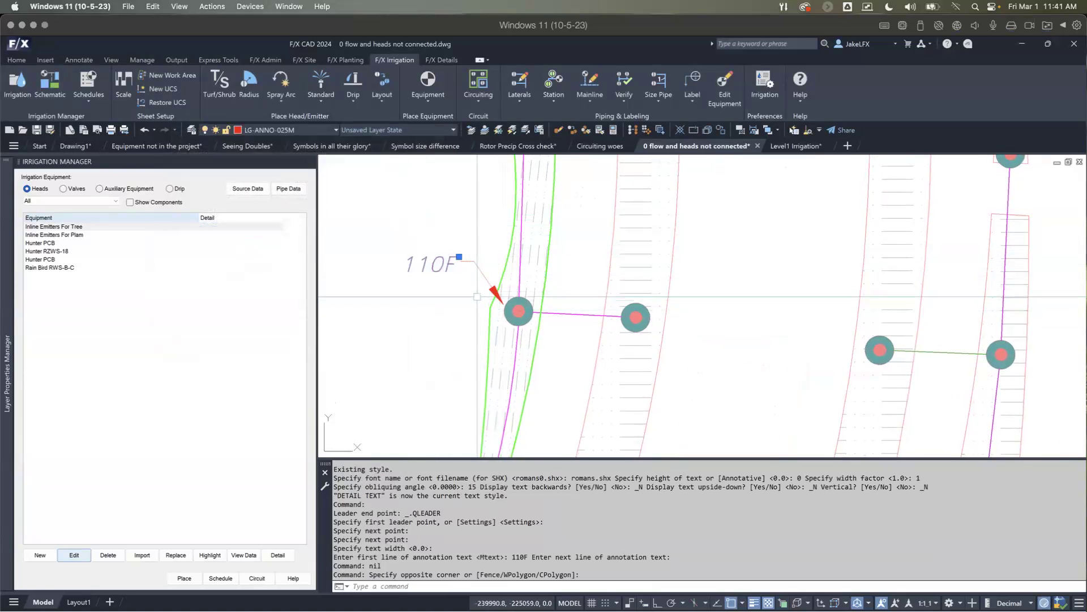
middle_drag(475, 287, 445, 277)
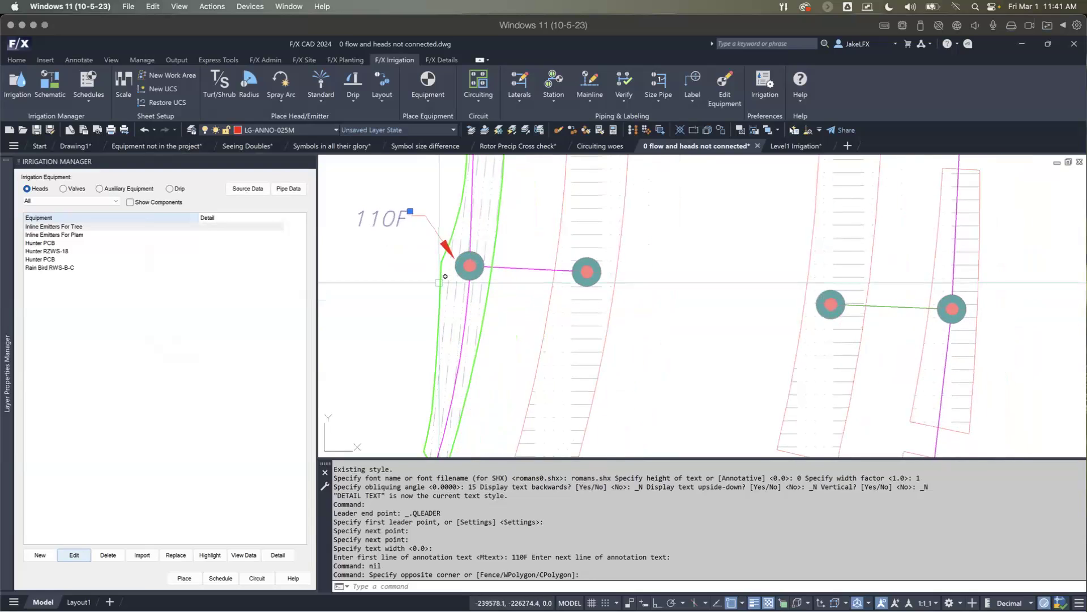
scroll(507, 366, down, 2)
scroll(548, 311, up, 2)
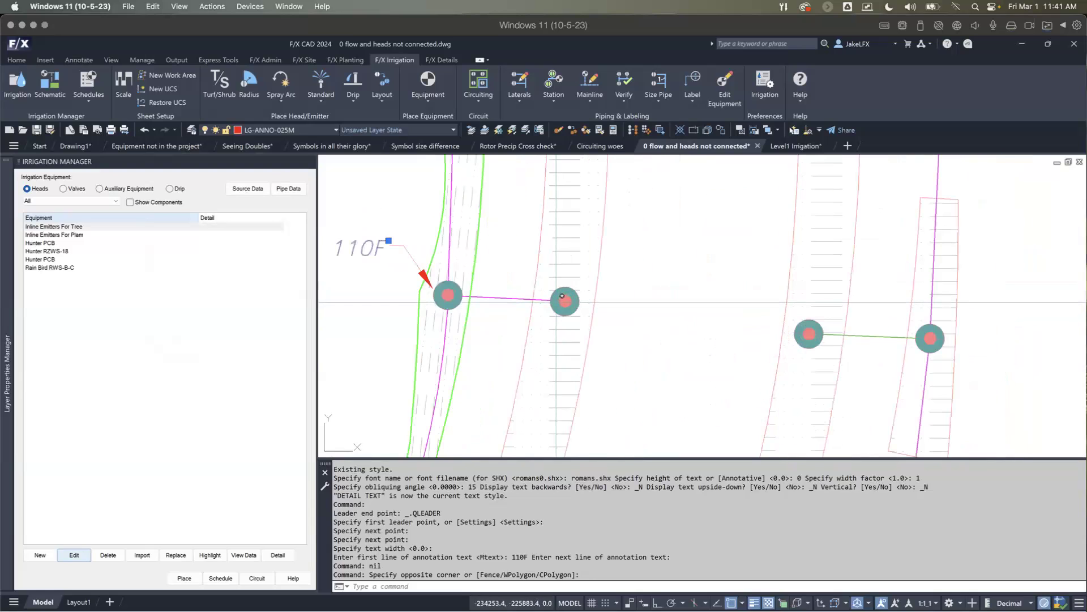
key(Escape)
key(Escape)
key(Escape)
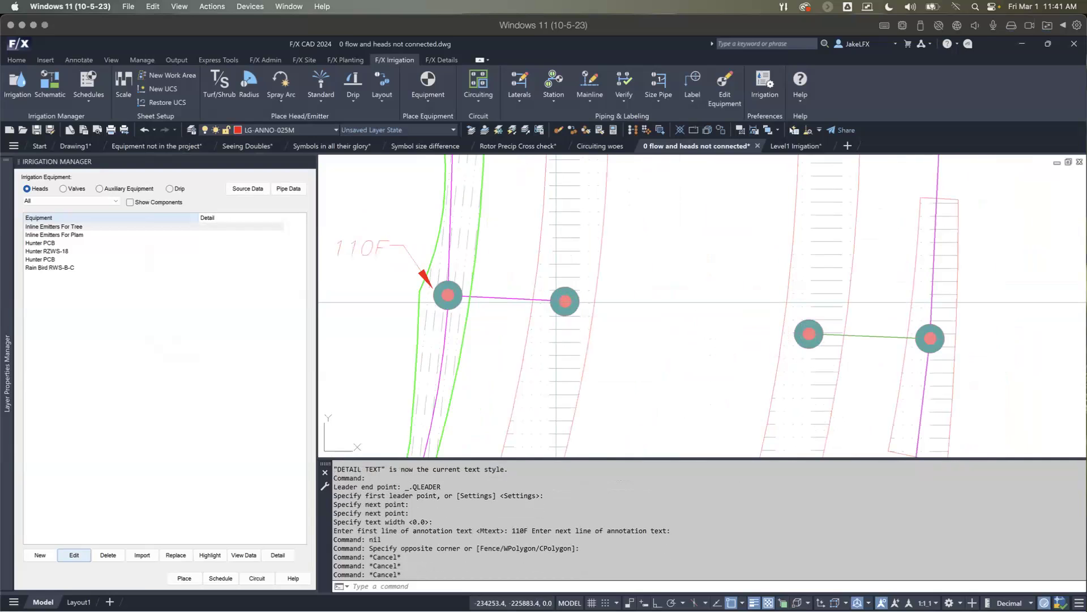
key(Escape)
key(Escape)
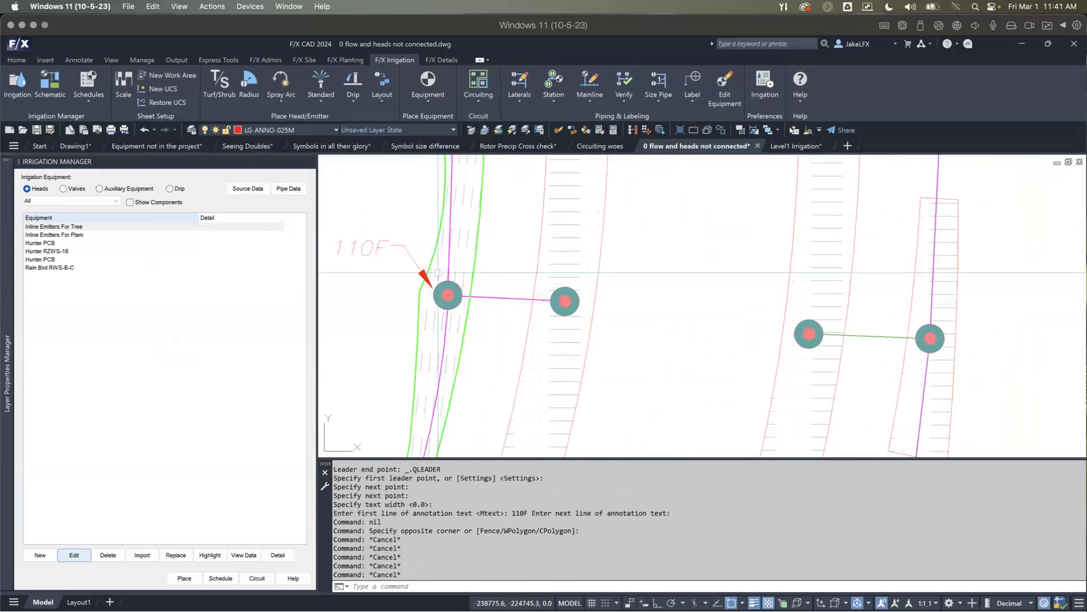
Step: Run EH to label the adjacent drip area's transition point with a leader placed up and to its east
text(EH)
key(Return)
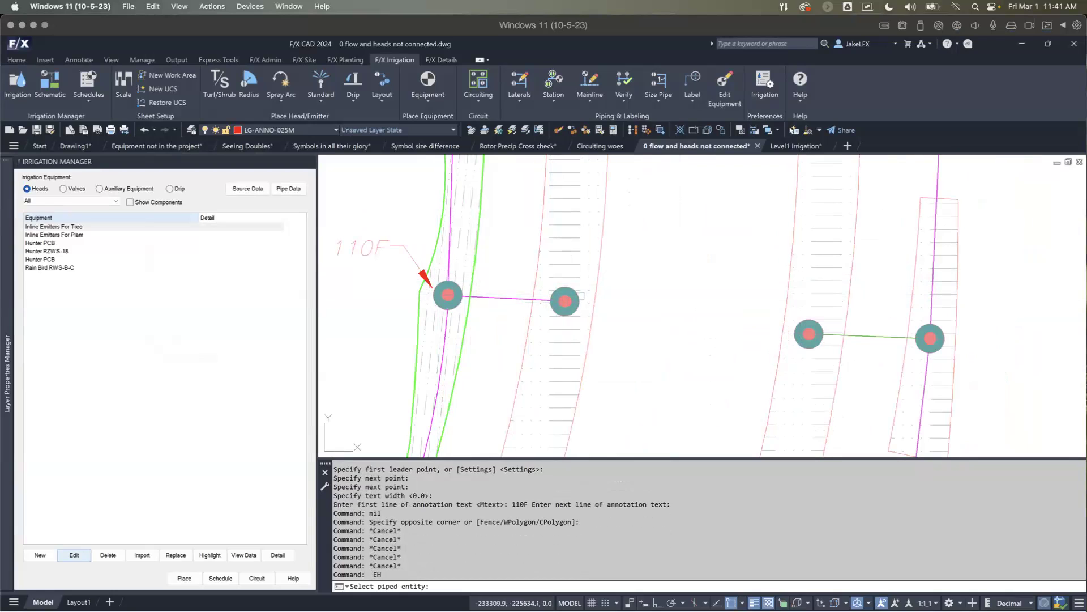
click(595, 301)
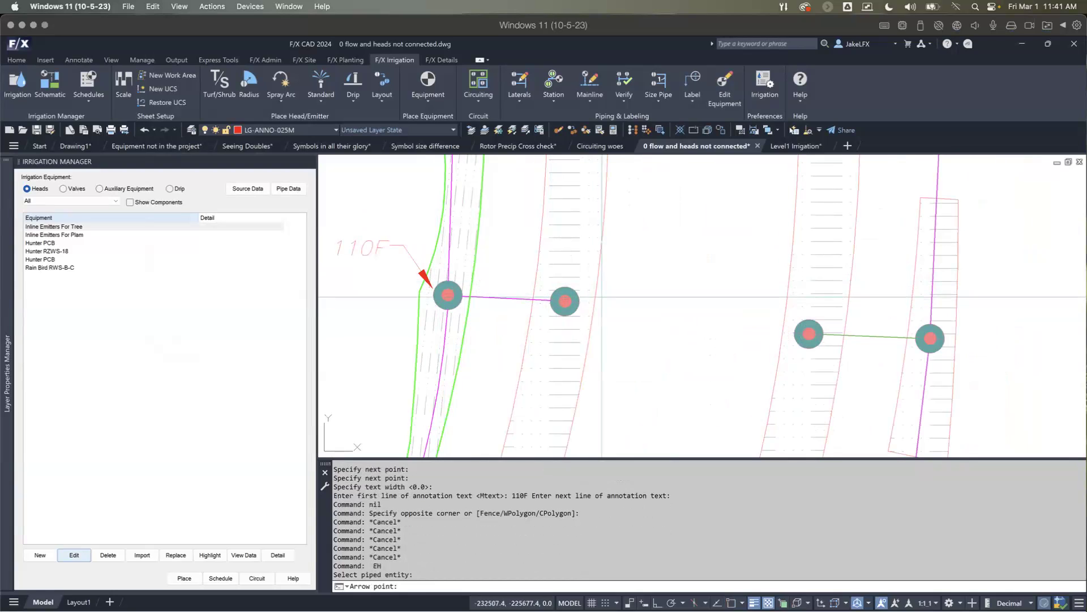
click(585, 296)
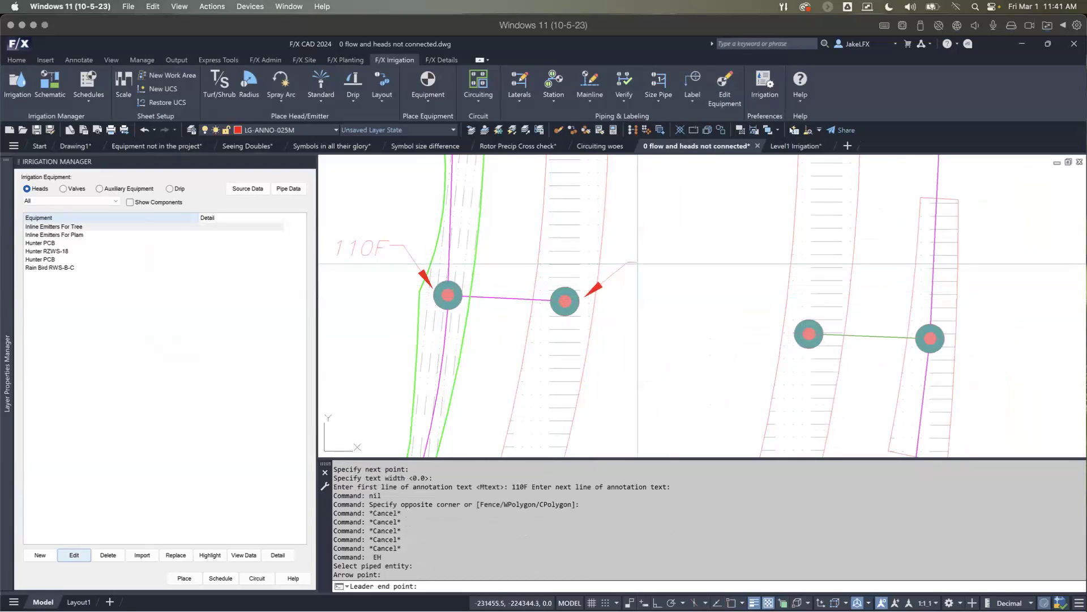
click(627, 263)
Step: Use EH to label the lateral pipe running north from the highlighted drip area's transition point
middle_drag(546, 345, 651, 347)
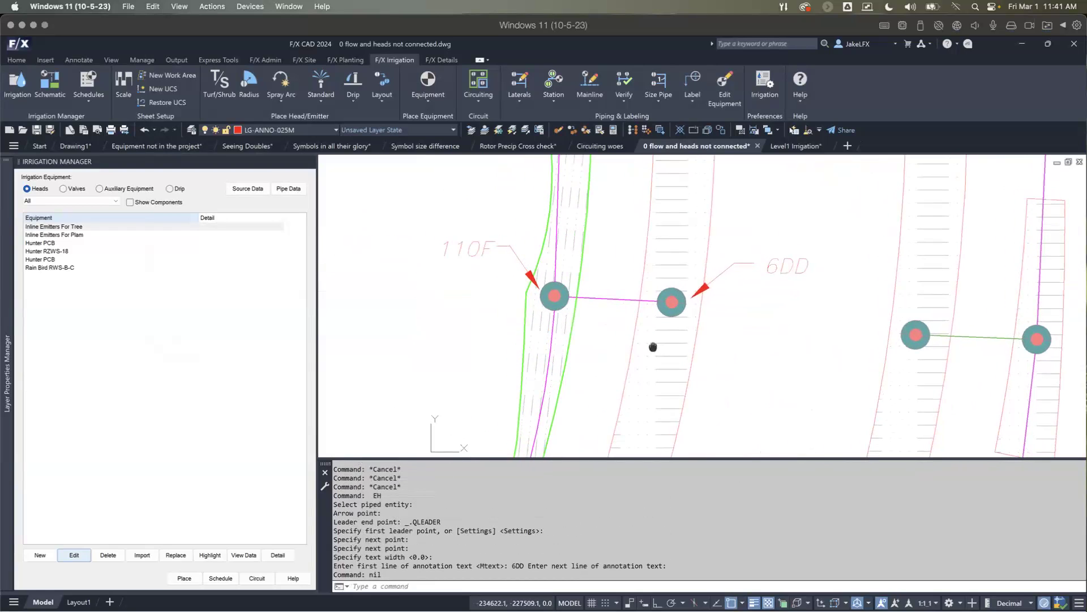
key(Return)
scroll(547, 355, up, 2)
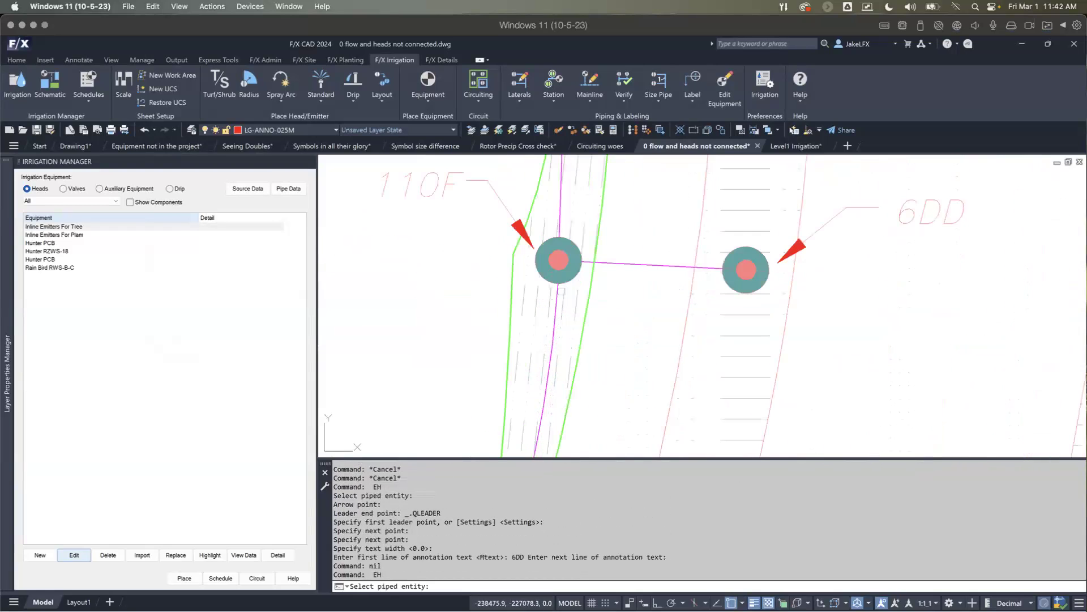
scroll(561, 201, up, 2)
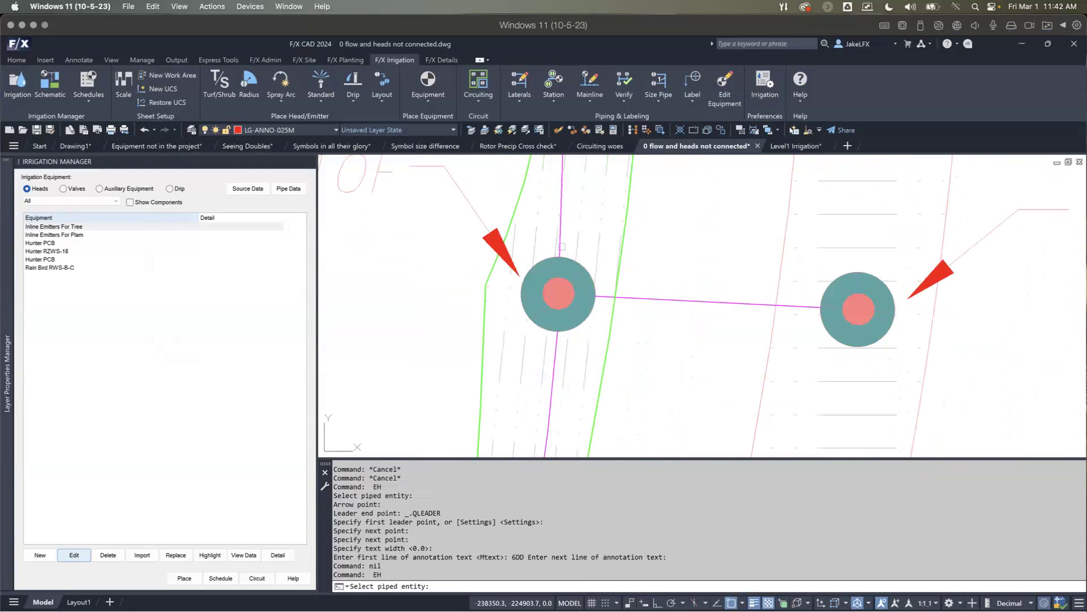
click(560, 235)
scroll(560, 234, down, 2)
middle_drag(560, 233, 562, 343)
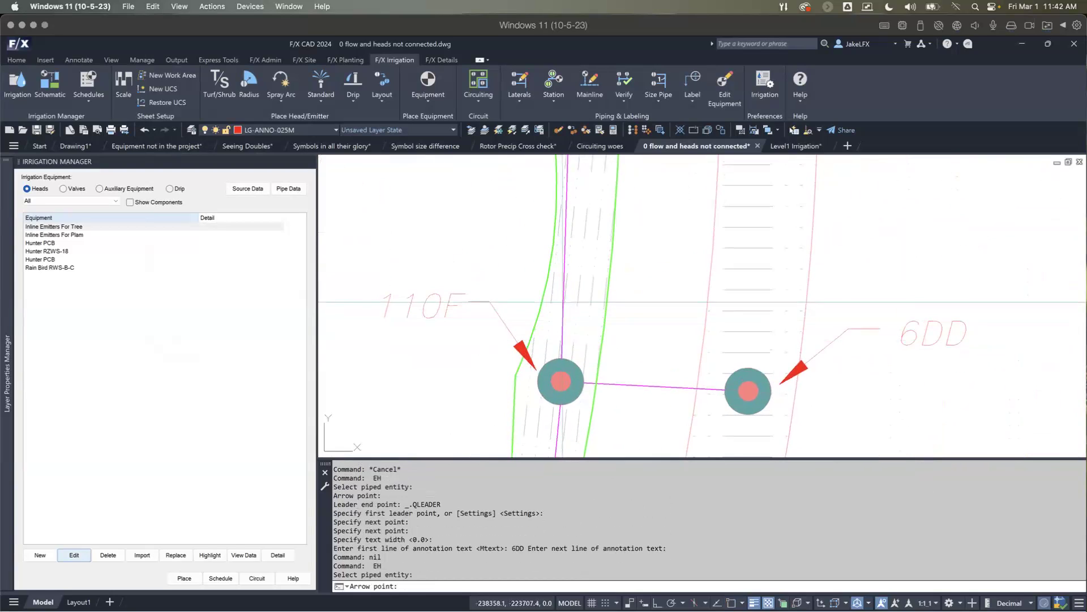
click(563, 299)
click(518, 240)
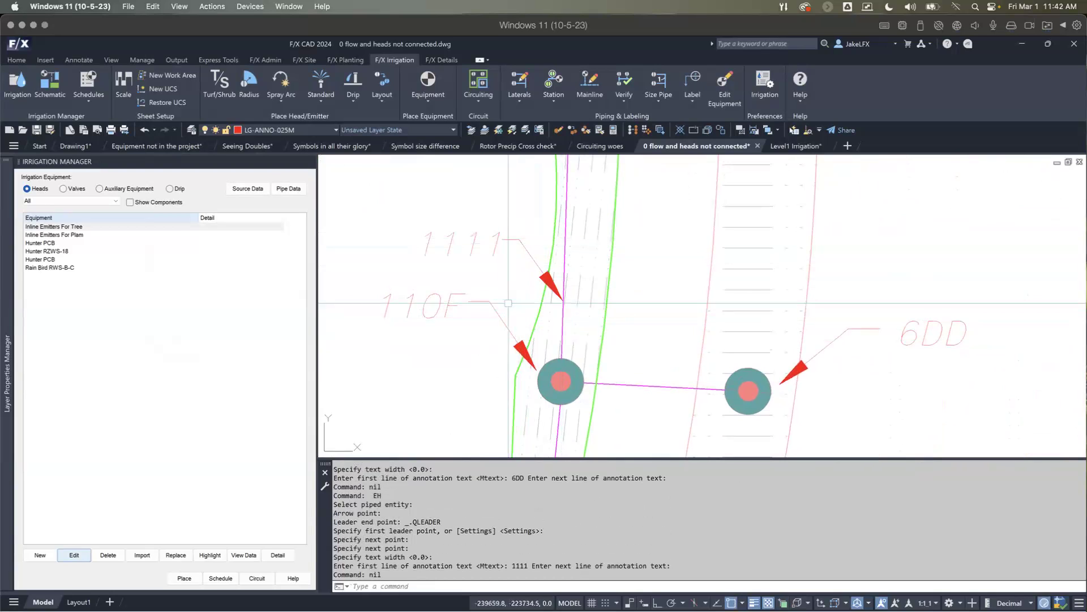
Step: Use EH to label the pipe connecting the two drip areas' transition points with a leader above it
key(Return)
click(632, 384)
click(632, 382)
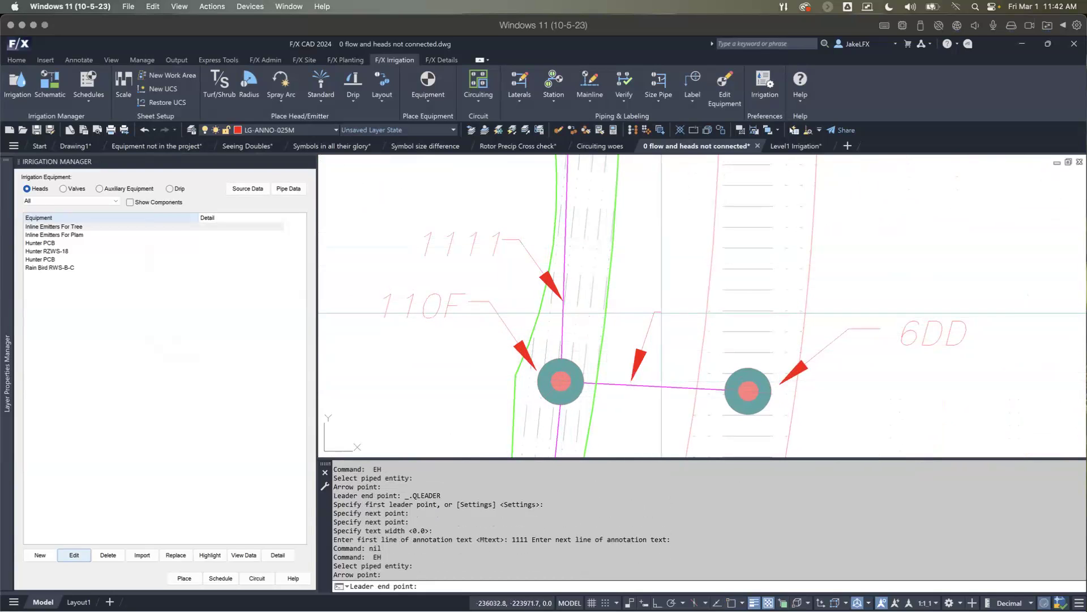
click(662, 312)
Step: Use EH to label the lateral pipe running south from the highlighted drip area's transition point
scroll(601, 422, down, 2)
middle_drag(601, 422, 625, 270)
key(Return)
scroll(603, 277, up, 2)
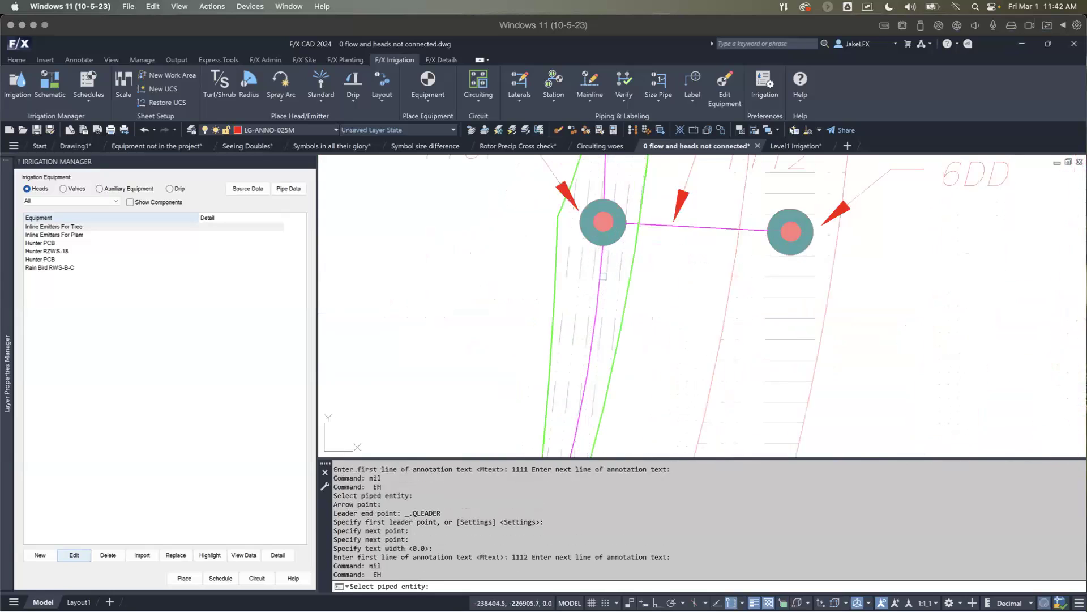
scroll(603, 276, up, 1)
click(600, 269)
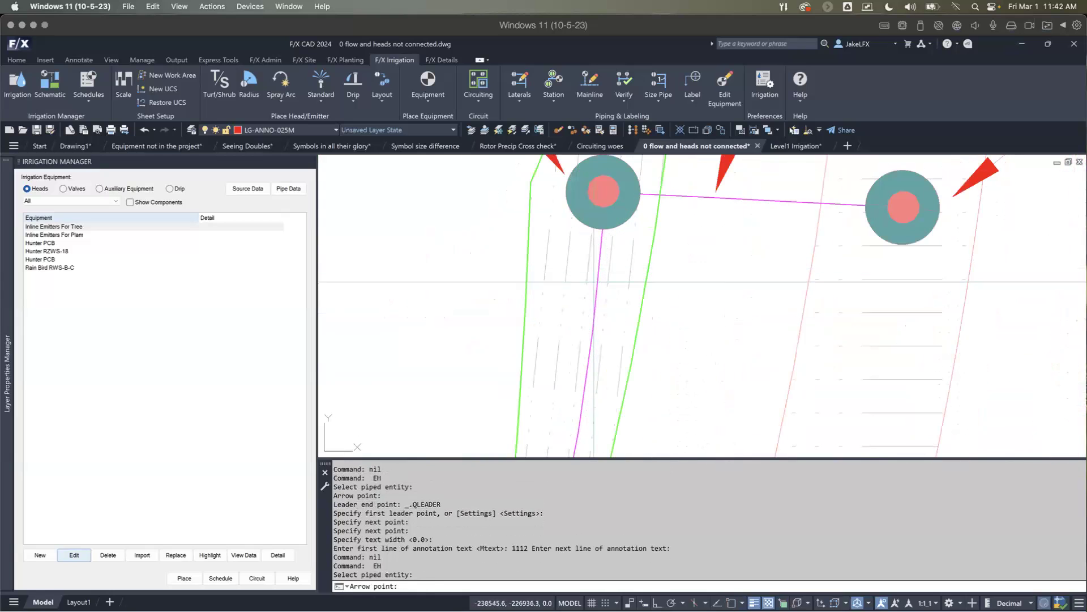
scroll(594, 283, down, 2)
click(595, 285)
click(498, 314)
Step: Use EH to label the highlighted drip area's hatch with a leader extending to its west
scroll(542, 273, down, 1)
middle_drag(542, 273, 543, 314)
key(Return)
scroll(542, 313, up, 1)
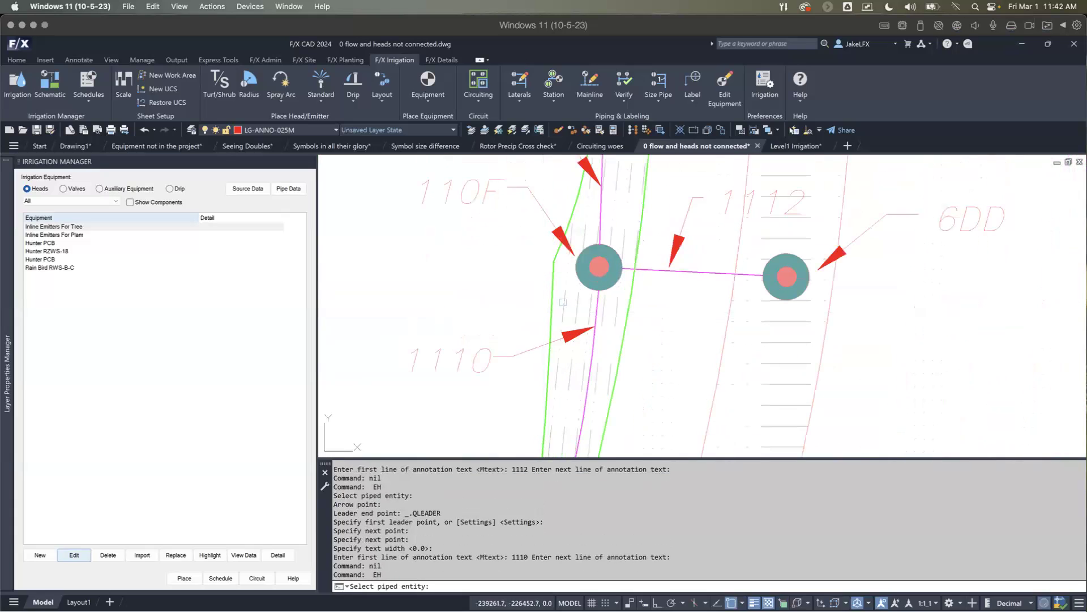
click(589, 303)
click(565, 302)
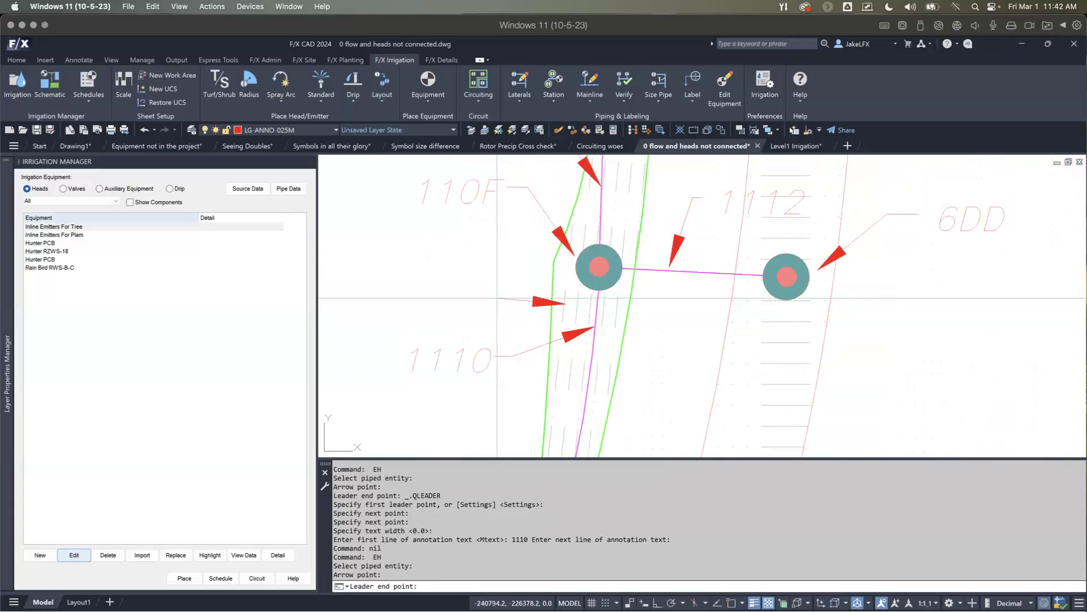
click(465, 293)
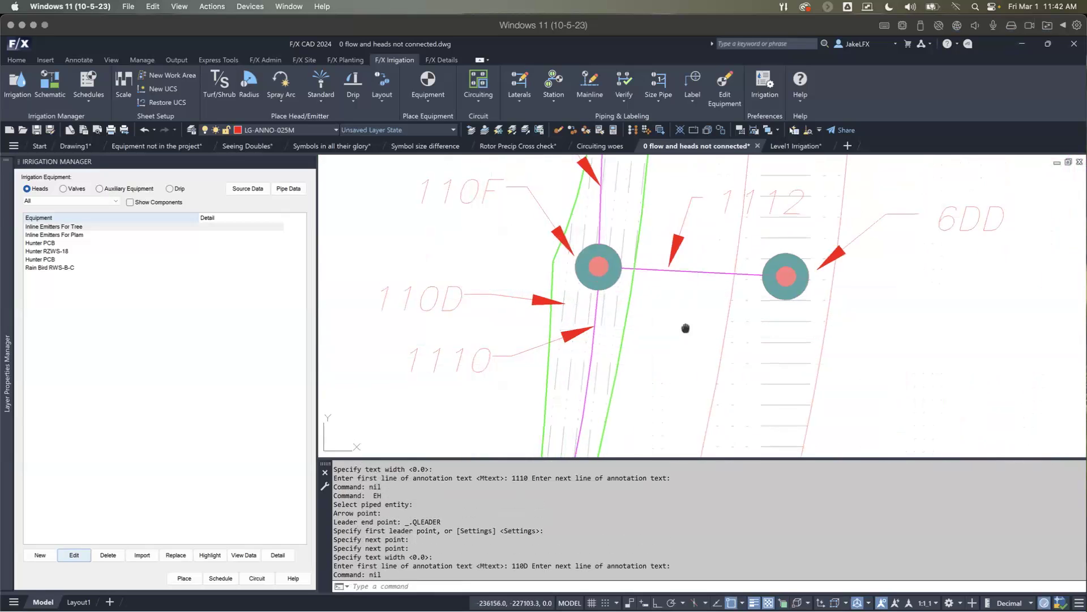
Step: Use EH to label the adjacent drip area's hatch with a leader to its east, and end the command
middle_drag(698, 333, 626, 312)
scroll(625, 312, up, 2)
key(Return)
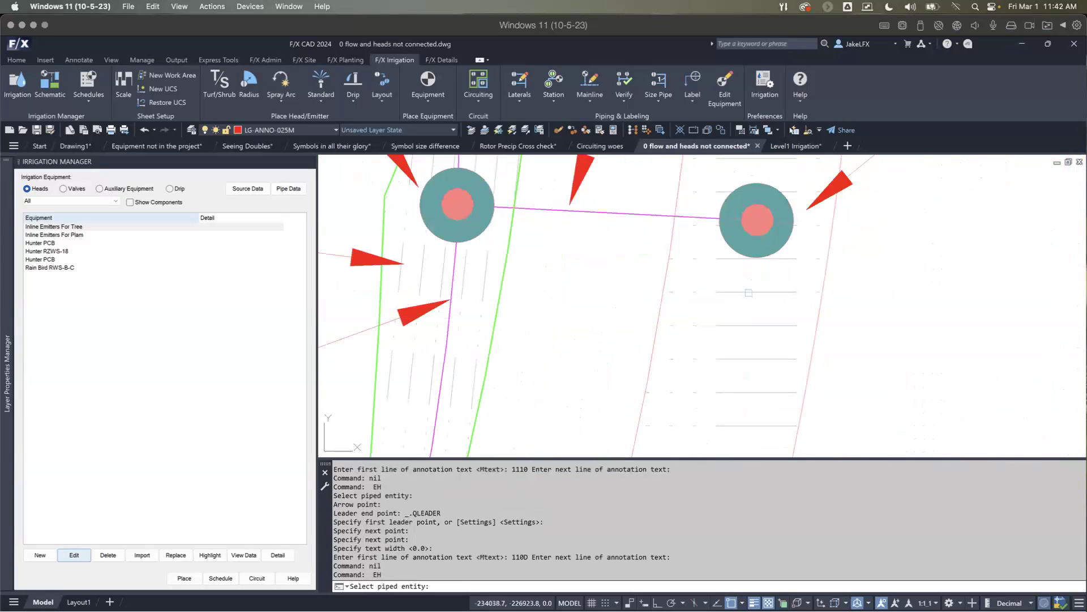
click(749, 293)
click(756, 283)
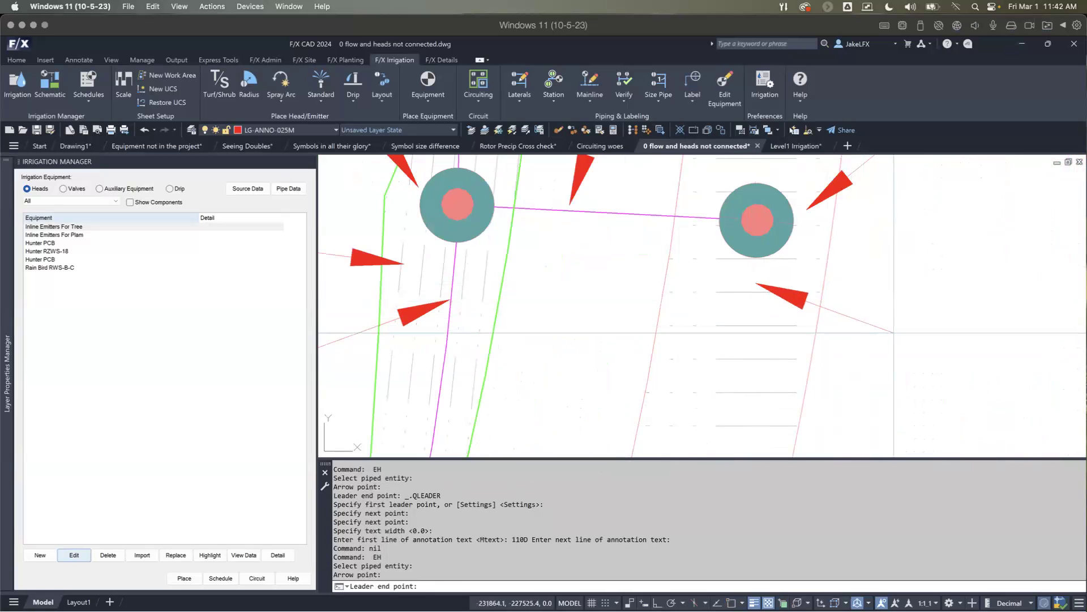
click(895, 333)
scroll(793, 315, down, 4)
middle_drag(789, 315, 737, 357)
key(Escape)
middle_drag(648, 343, 635, 382)
middle_drag(656, 299, 627, 266)
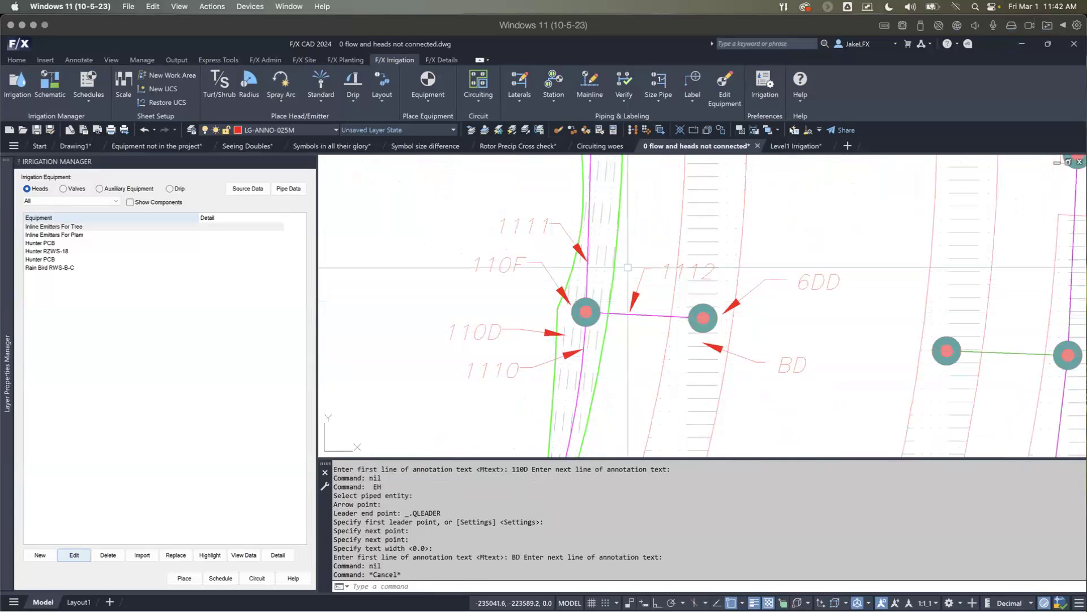
Step: Run EE on the highlighted drip area's transition point to list its entity data and connected handles
scroll(614, 317, down, 2)
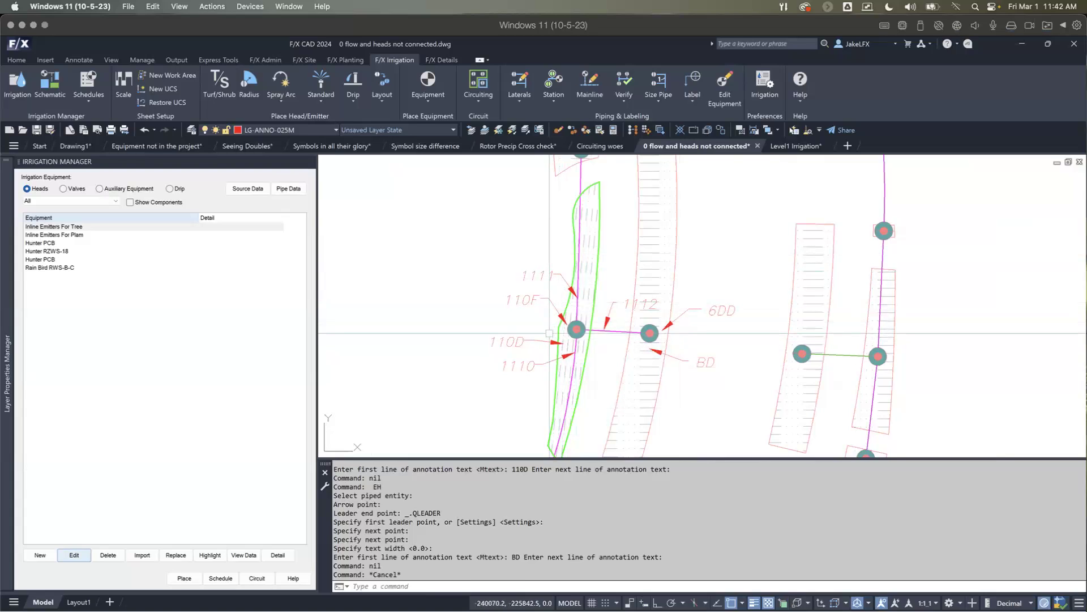
text(e)
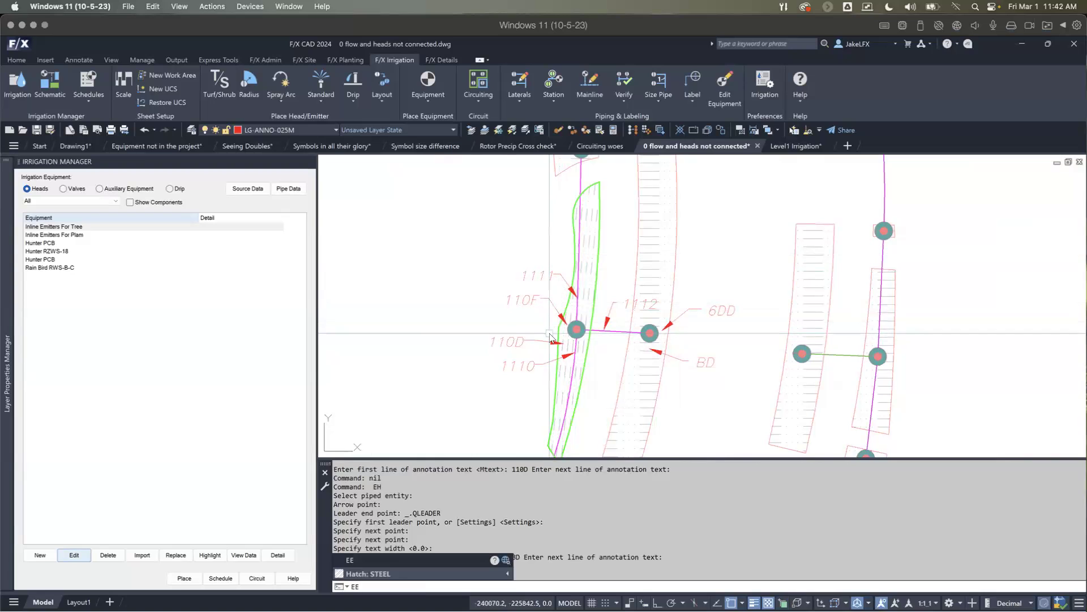
key(Return)
scroll(551, 335, up, 5)
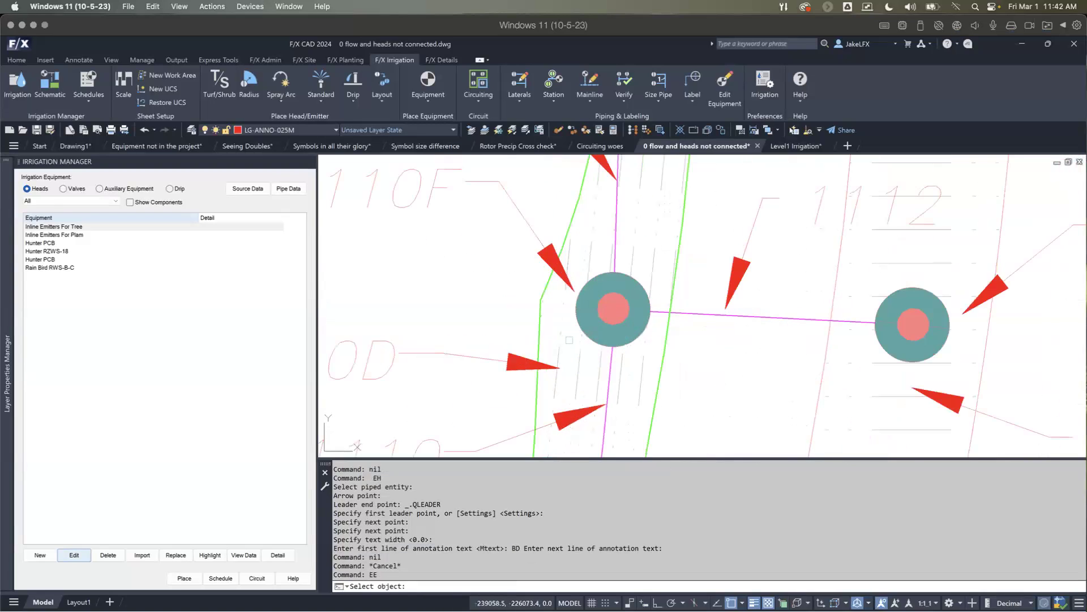
scroll(587, 359, down, 2)
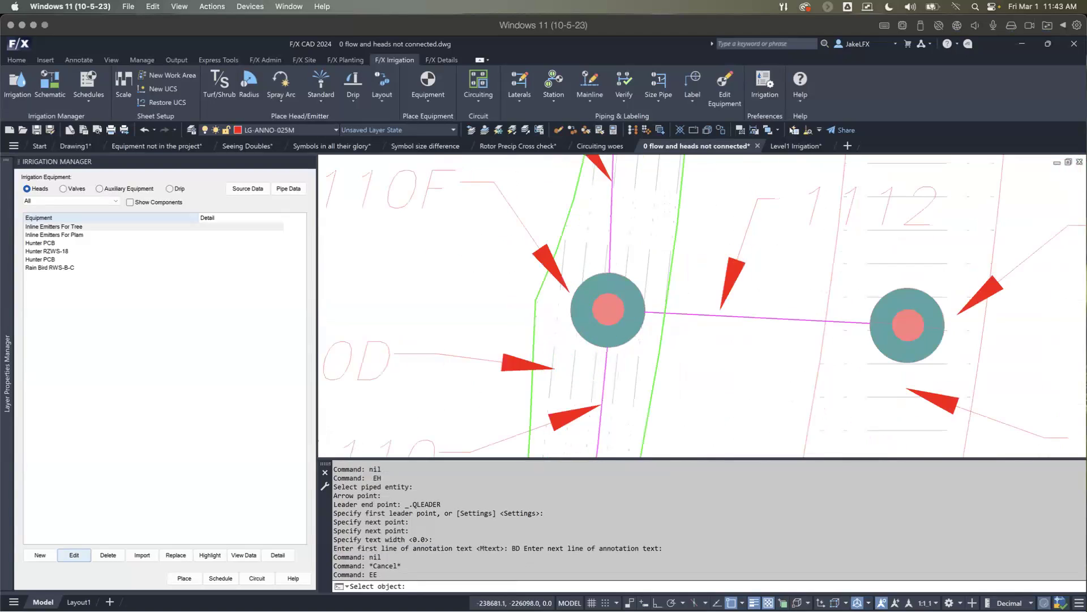
click(587, 342)
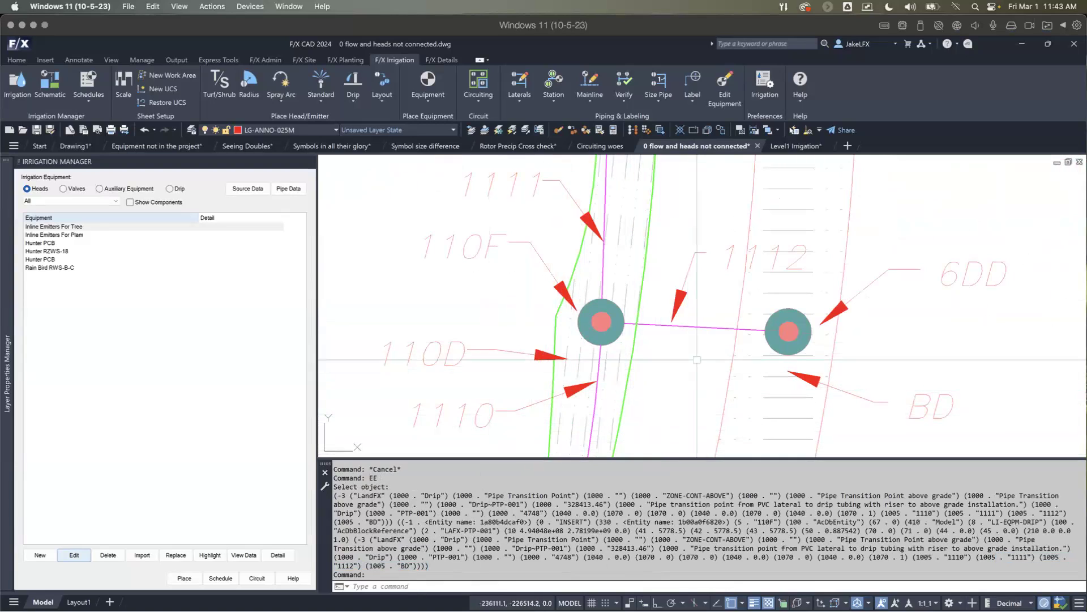
Step: Compare the listed connection handles with the leader labels, selecting the adjacent drip area's hatch to identify it and clearing the selection
scroll(680, 374, down, 2)
middle_drag(692, 371, 680, 347)
scroll(696, 352, up, 1)
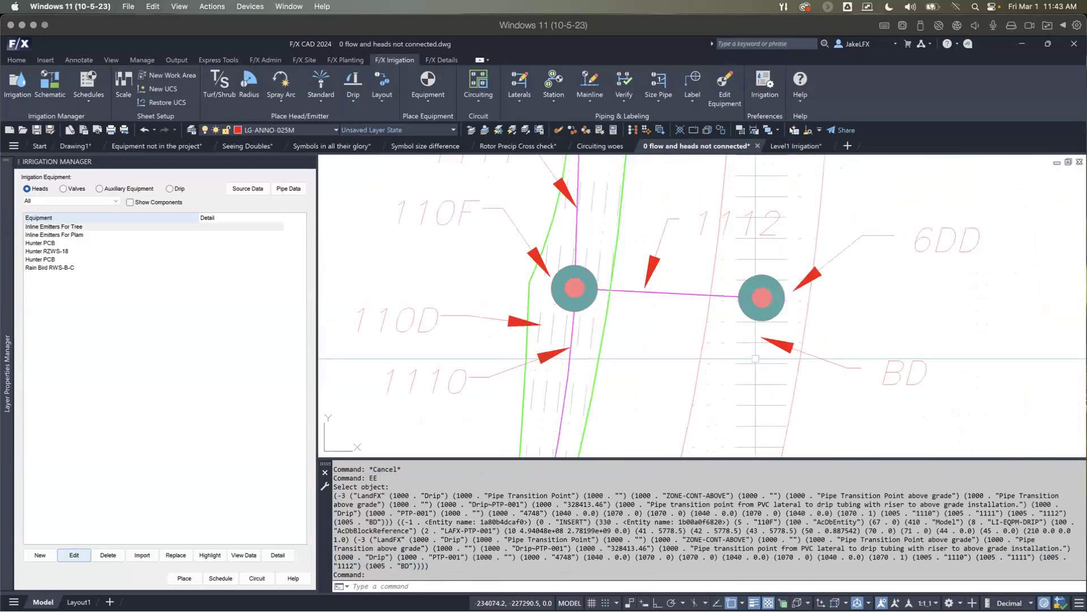
scroll(793, 370, down, 1)
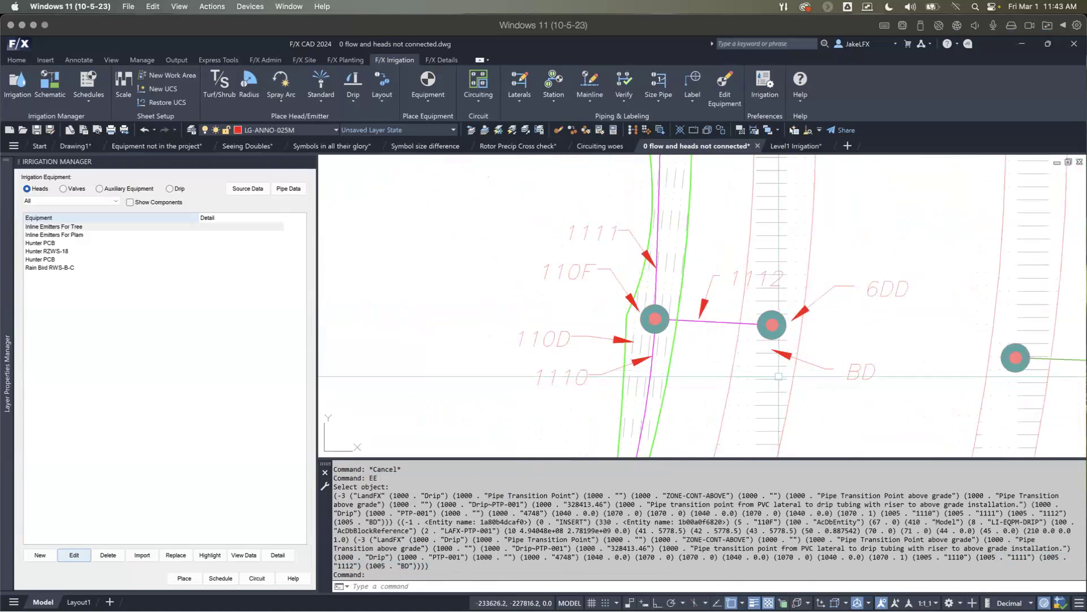
click(773, 367)
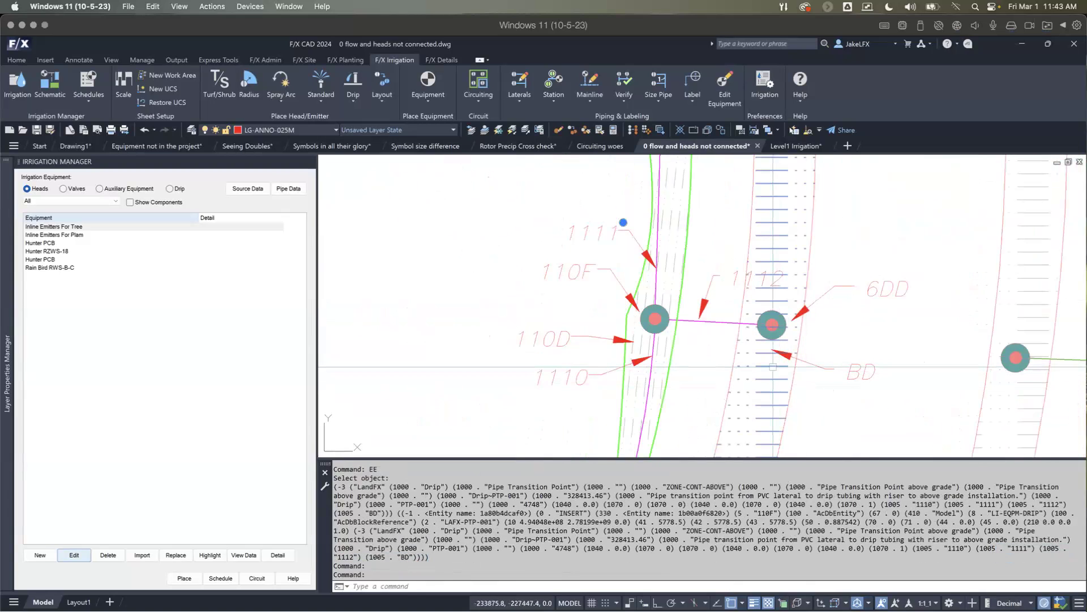
key(Escape)
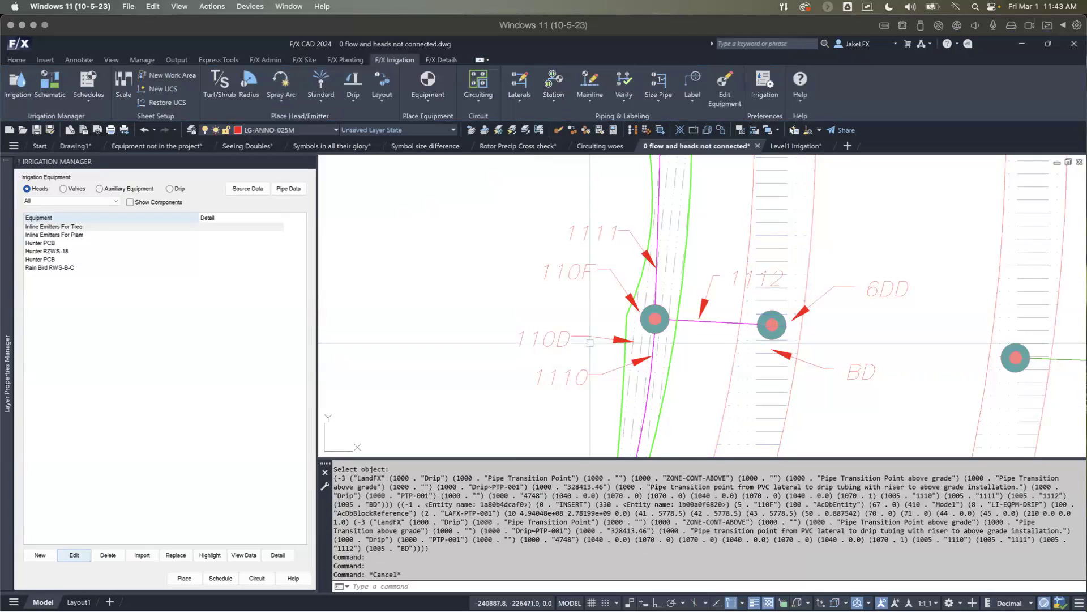
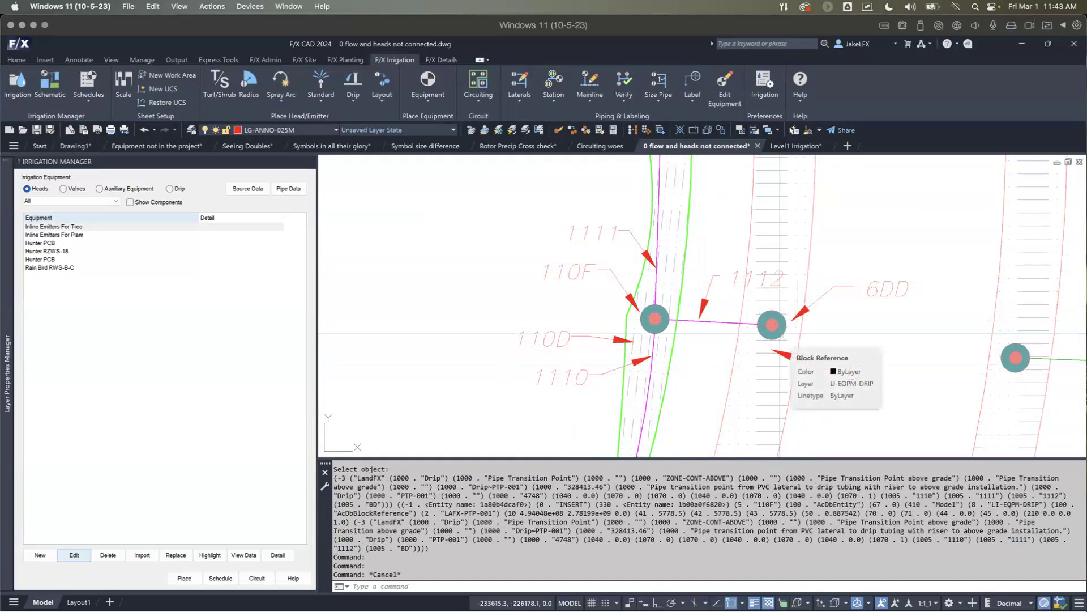
Step: Run EE on the adjacent drip area's transition point to list its entity data and connected handles
key(Return)
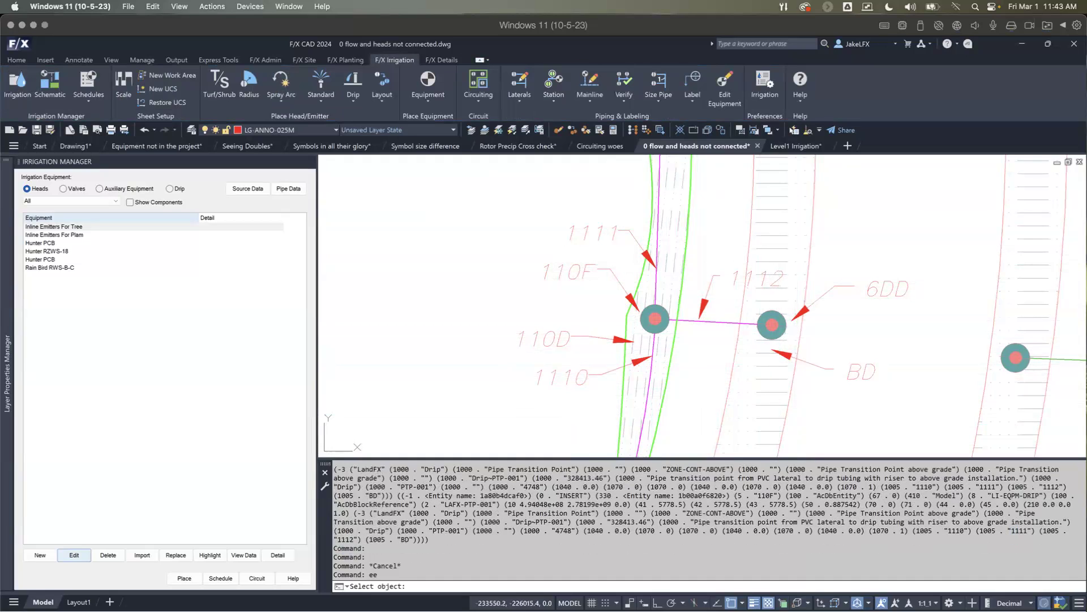
scroll(781, 327, up, 2)
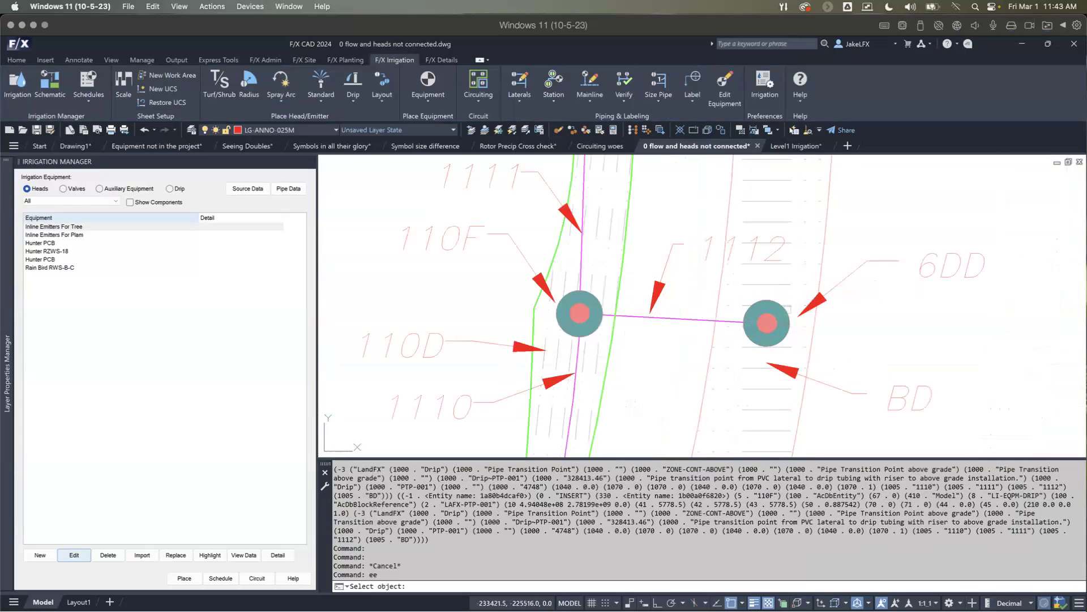
click(767, 322)
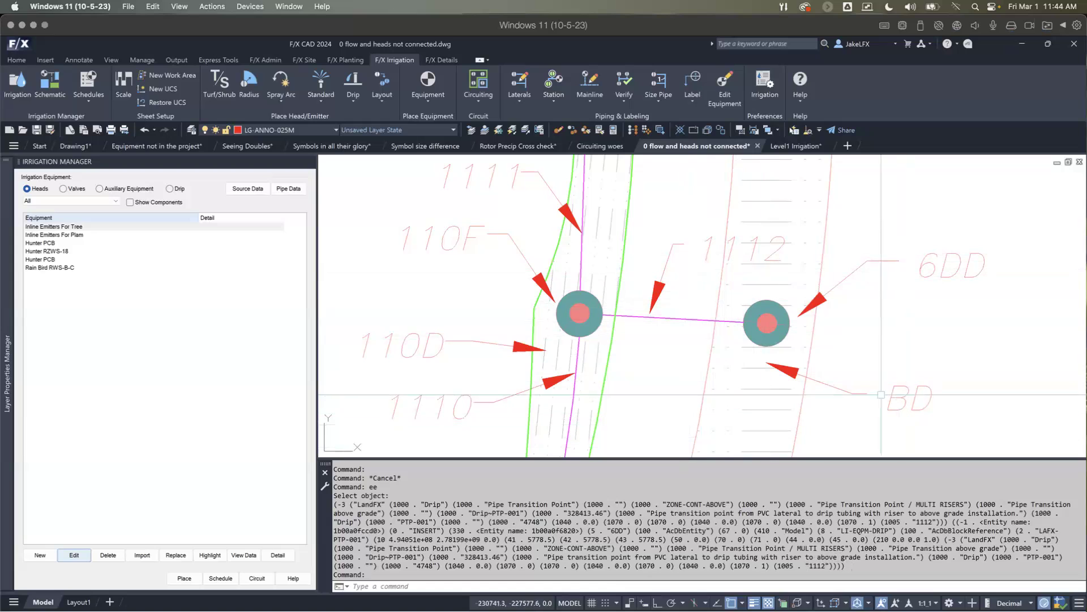
Step: Select the adjacent drip area's boundary polyline and convert its two long arc sides beside the transition point to line segments
scroll(755, 357, down, 2)
scroll(755, 356, down, 2)
middle_drag(755, 357, 702, 287)
scroll(701, 227, up, 2)
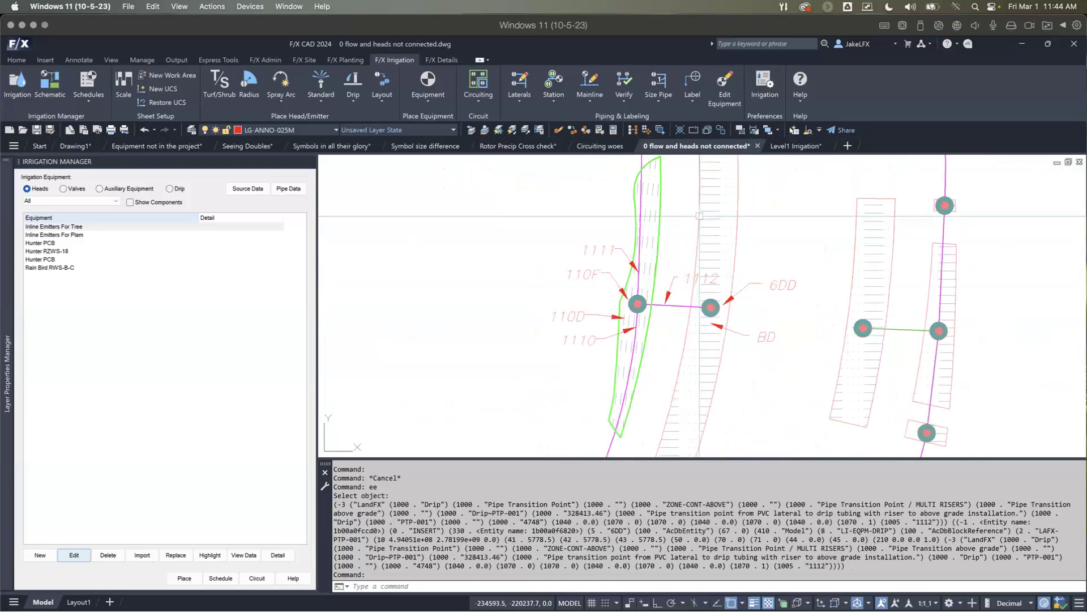
click(699, 215)
scroll(662, 302, down, 2)
middle_drag(662, 301, 641, 351)
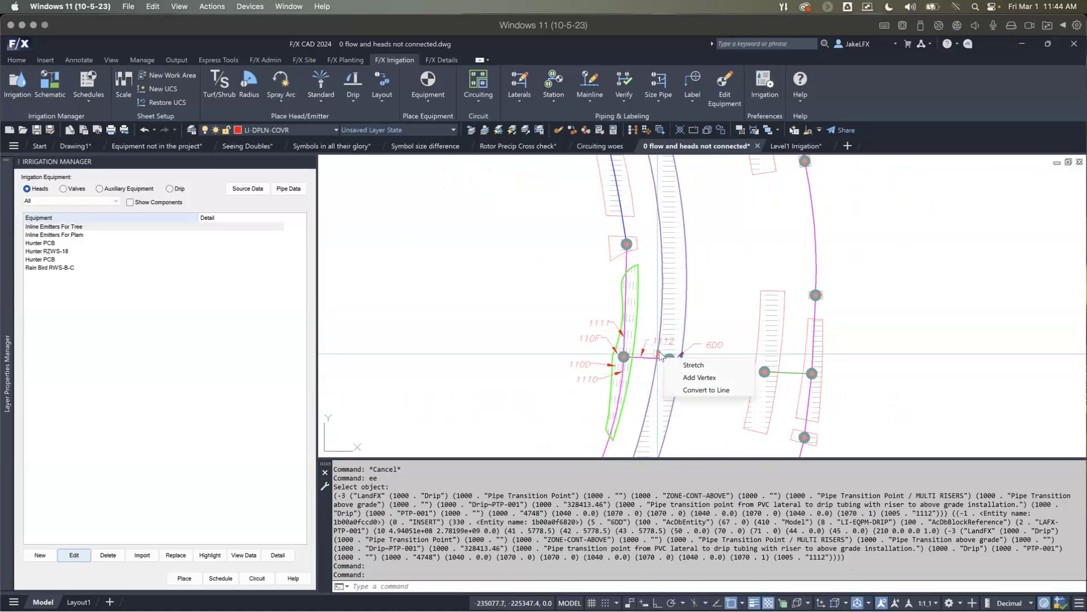
click(706, 390)
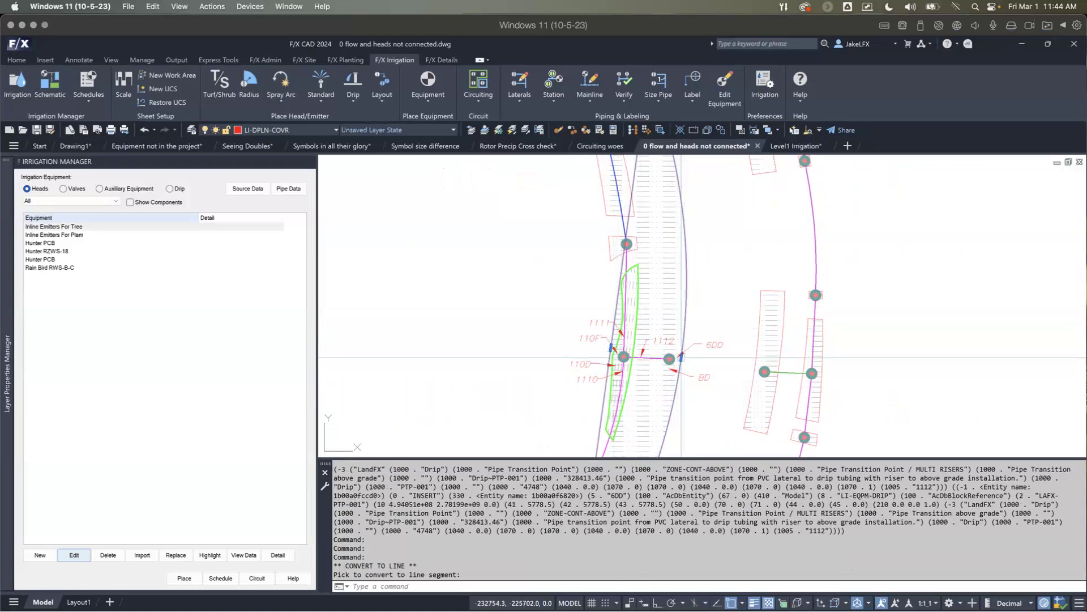
click(728, 396)
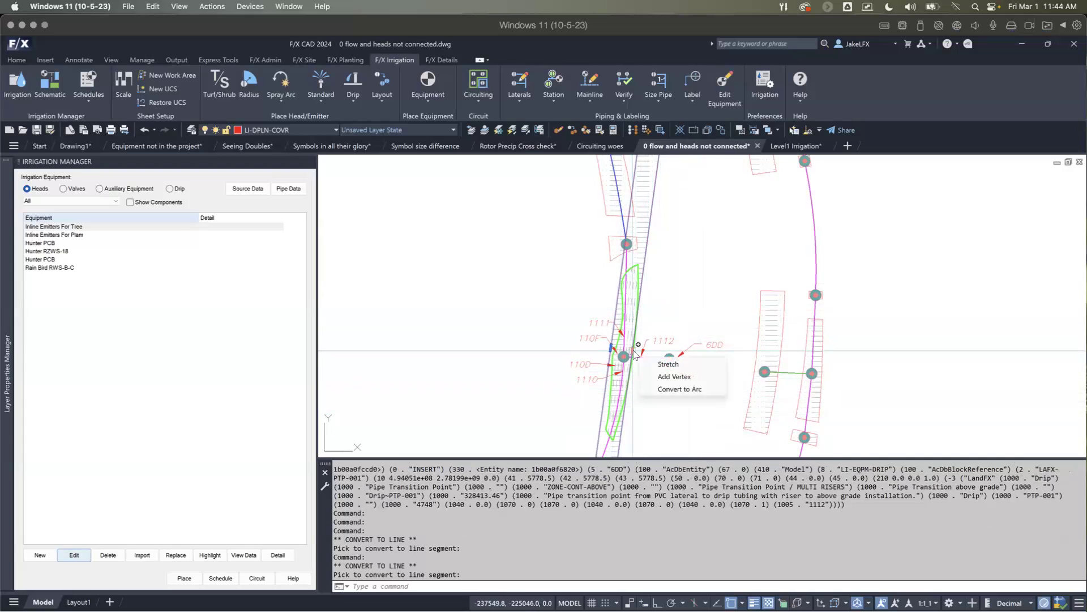
Step: Add a vertex on each long side of the adjacent drip area's boundary so the outline encloses its transition point
click(674, 377)
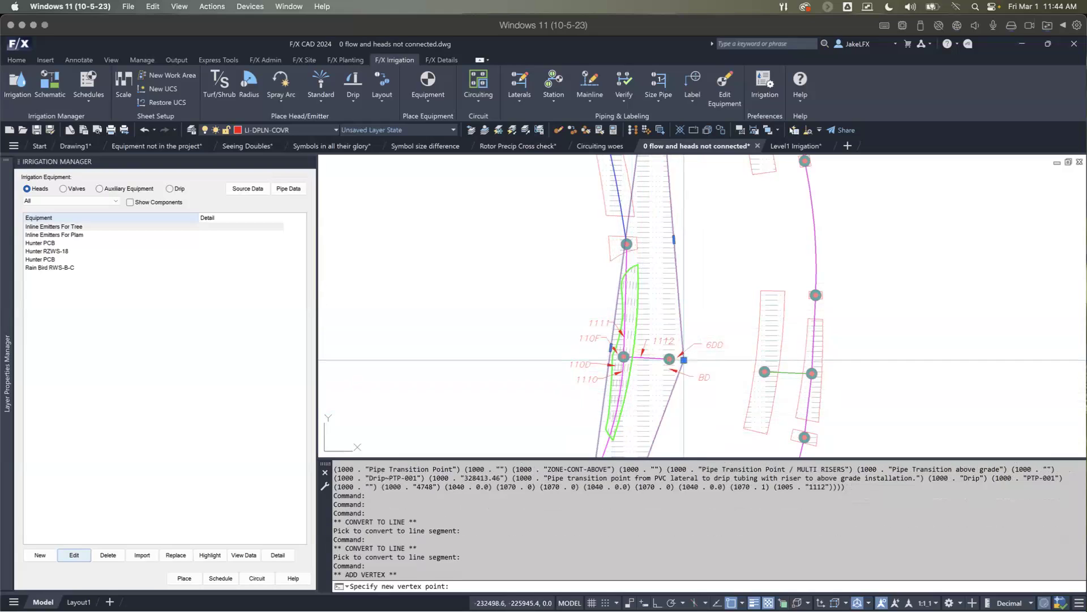
click(684, 360)
mouse_move(611, 347)
click(635, 376)
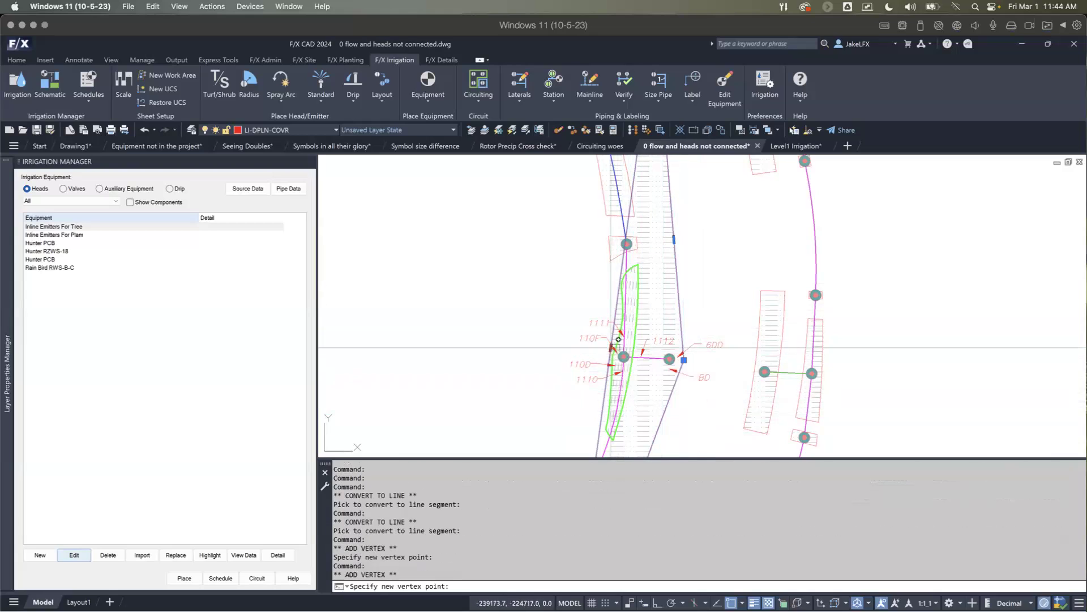
click(655, 357)
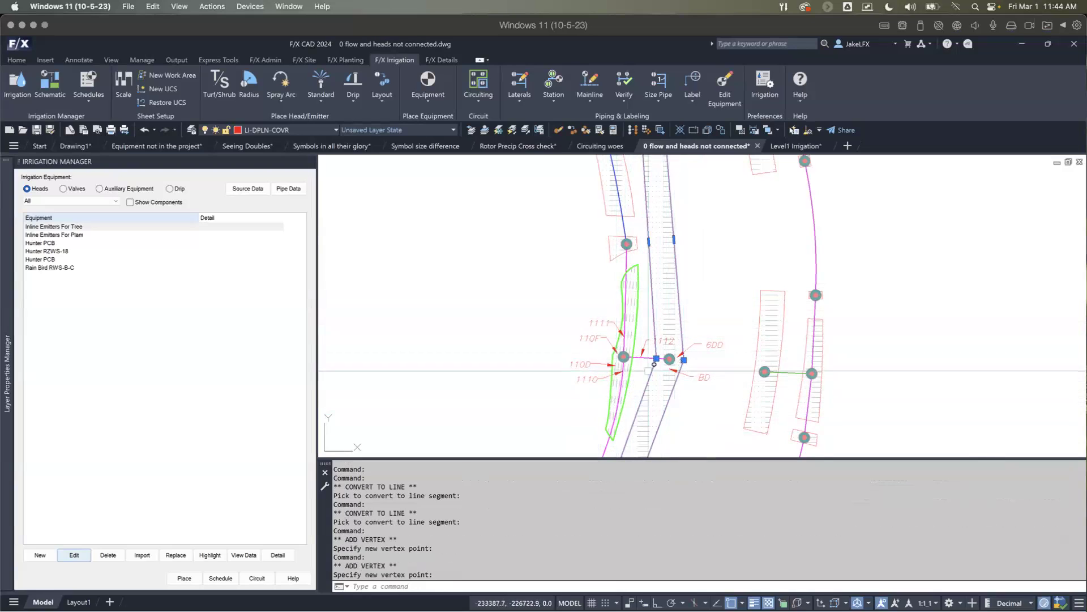
Step: Verify the laterals across the whole drawing and highlight the unpiped heads in green
scroll(638, 348, down, 6)
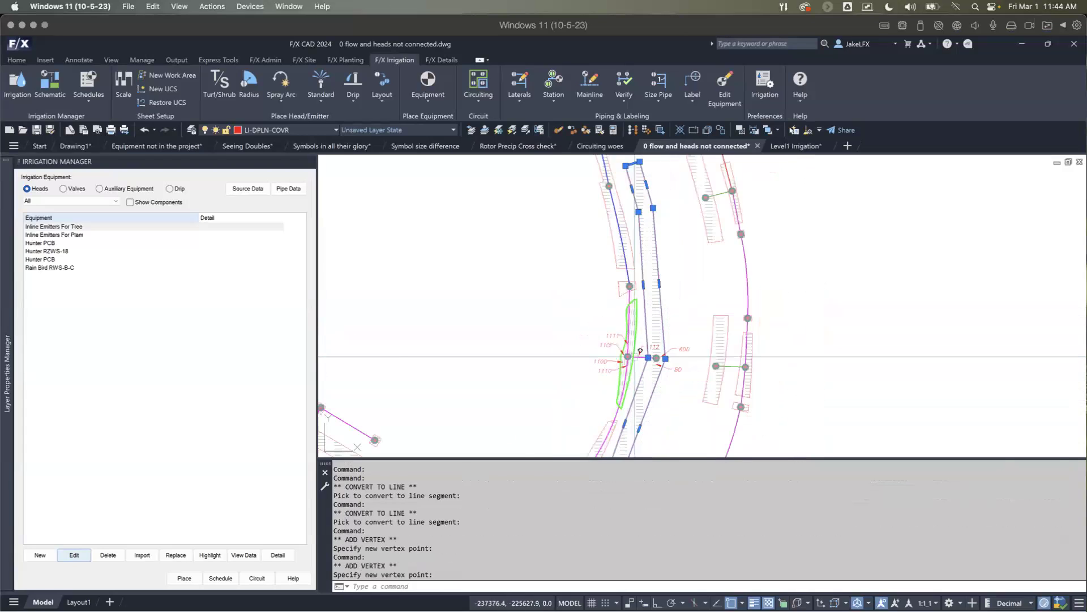
middle_drag(664, 314, 498, 329)
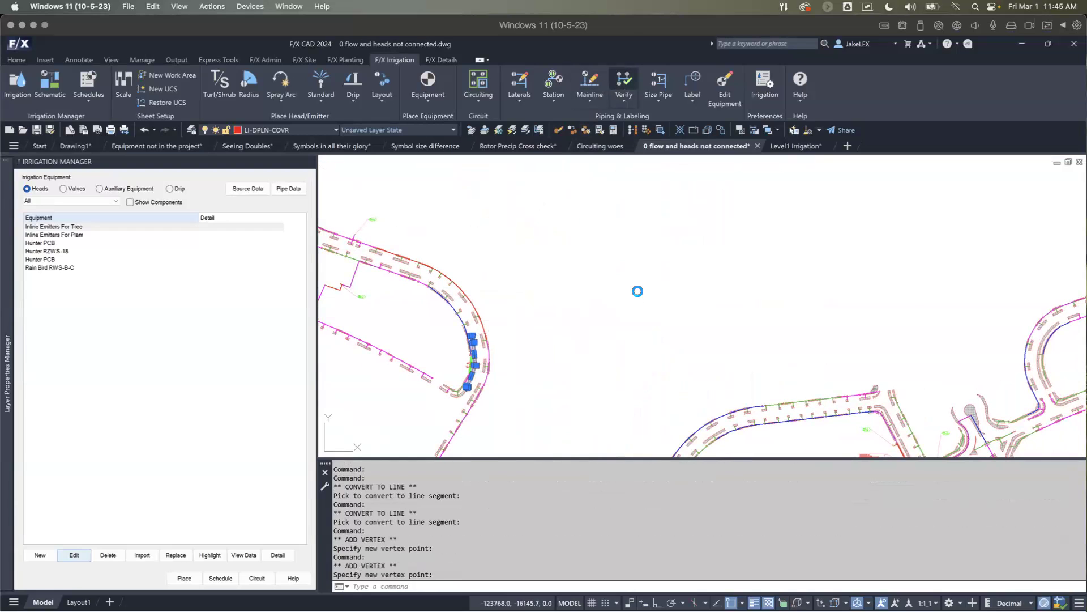
scroll(637, 291, down, 4)
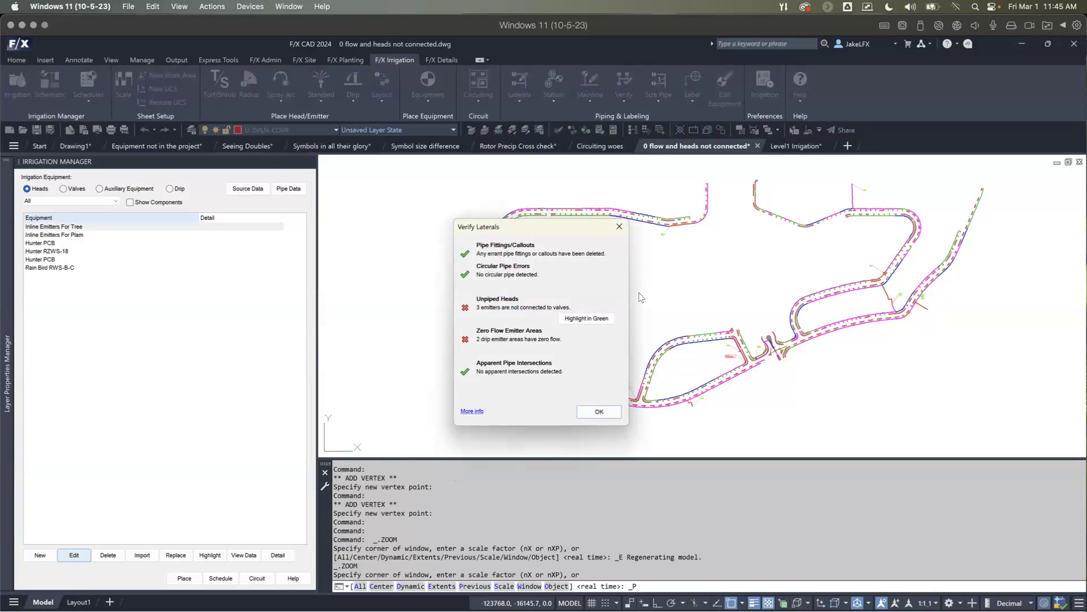
click(594, 319)
scroll(632, 333, down, 6)
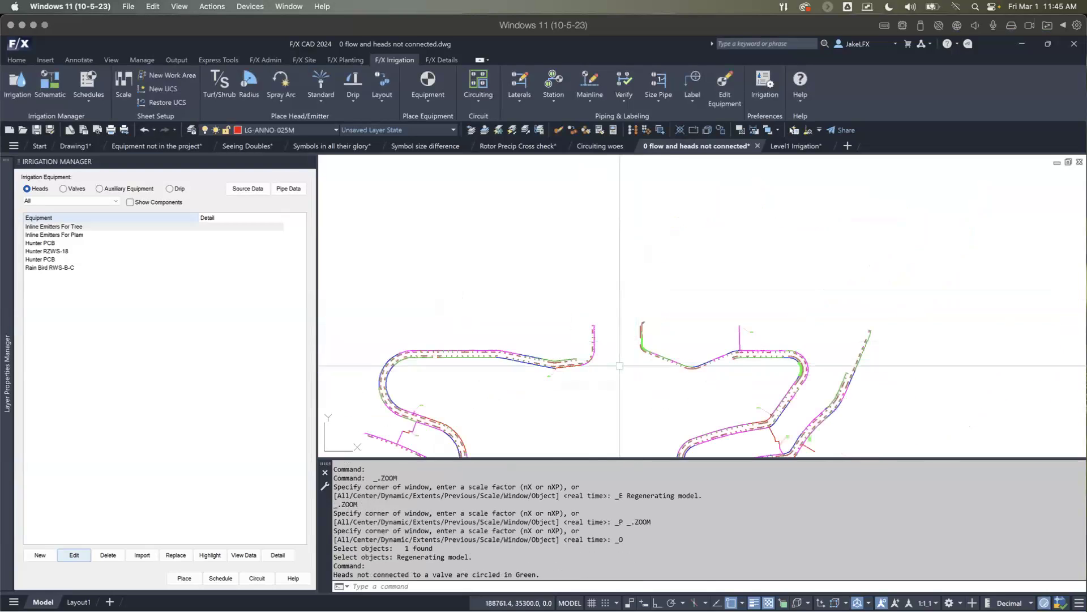
Step: Erase the green highlight polyline around the handle-labelled narrow drip area and clear the remaining selection
scroll(460, 334, up, 10)
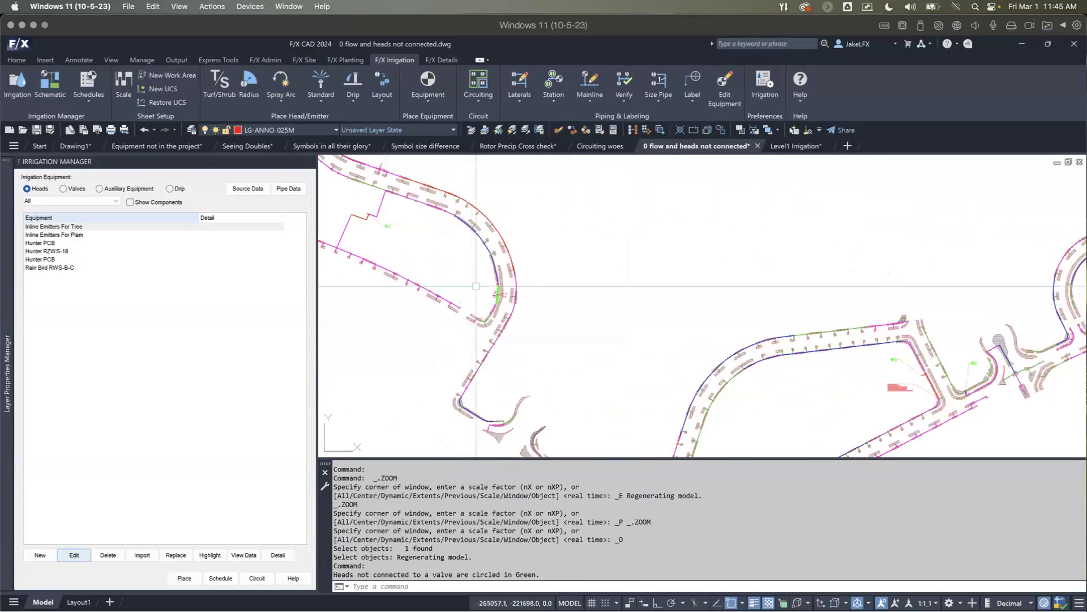
scroll(508, 306, up, 3)
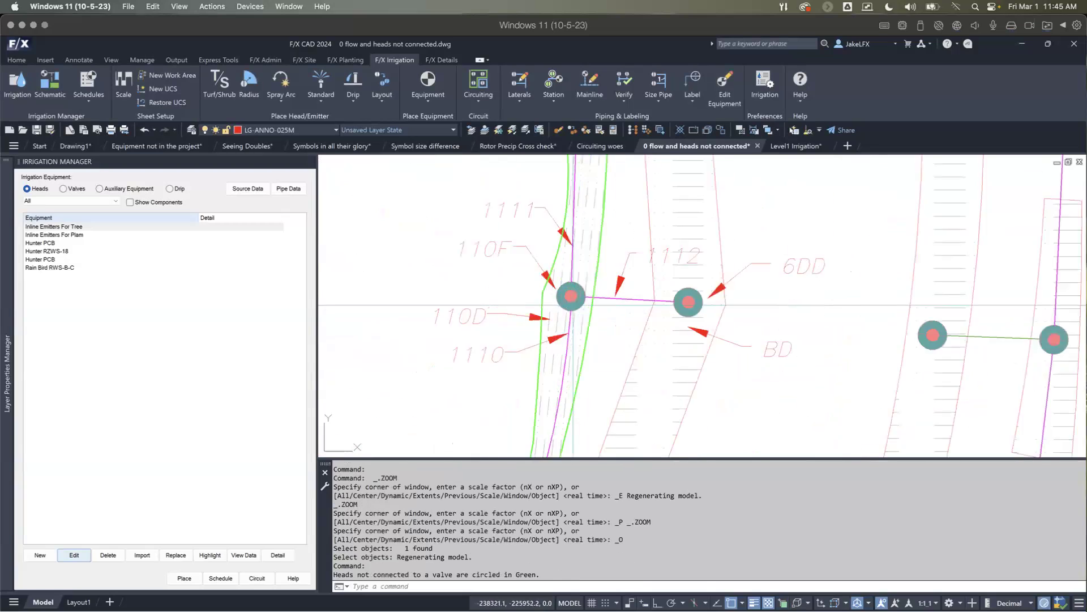
scroll(546, 329, up, 2)
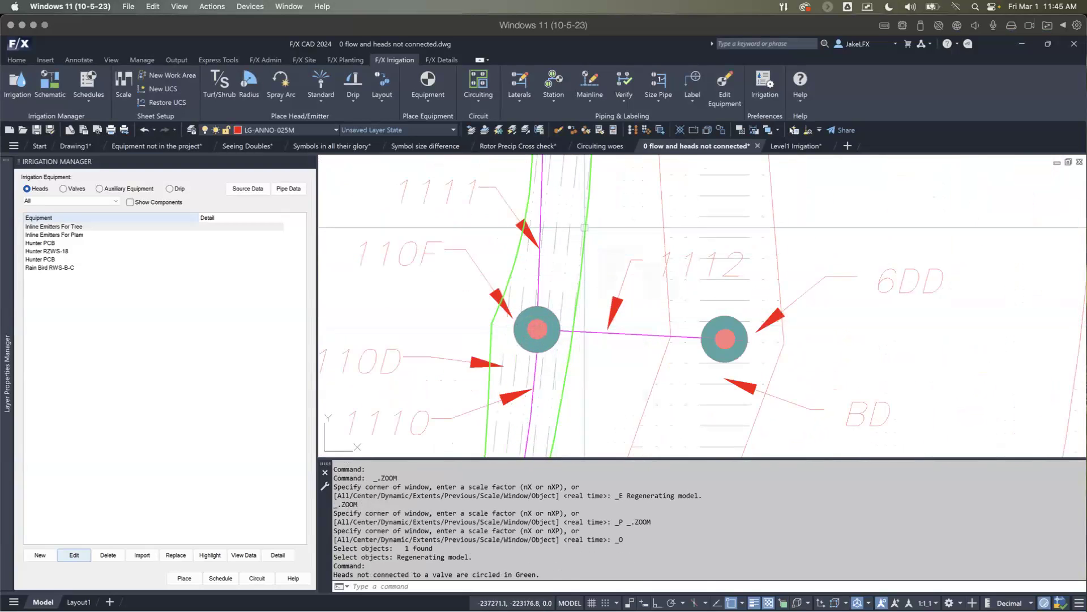
scroll(566, 265, down, 5)
middle_drag(566, 265, 542, 304)
scroll(544, 300, up, 4)
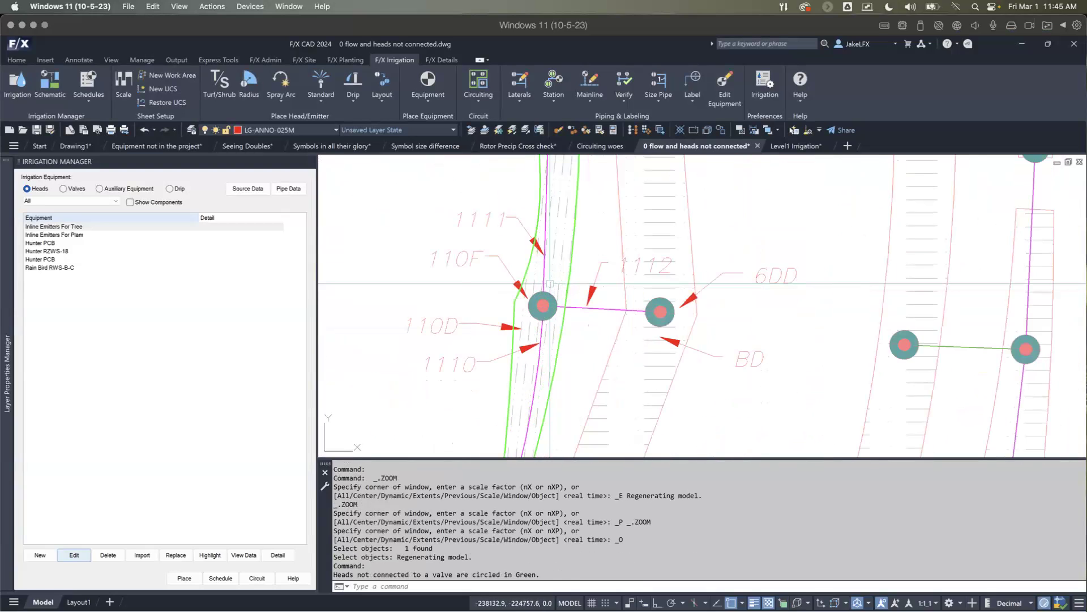
click(572, 259)
text(e)
key(Return)
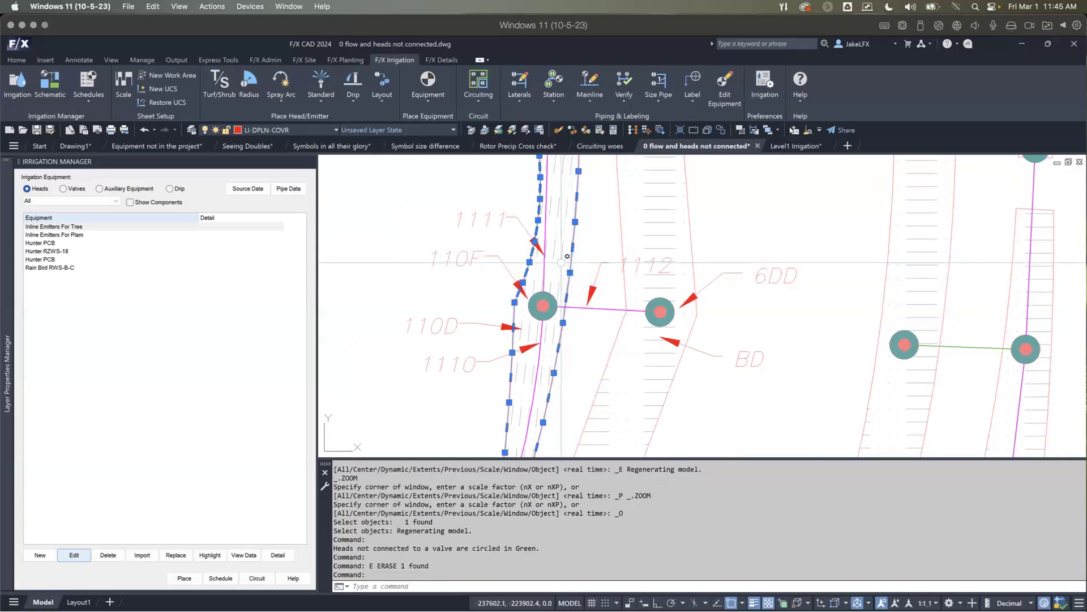
scroll(574, 252, down, 2)
key(Escape)
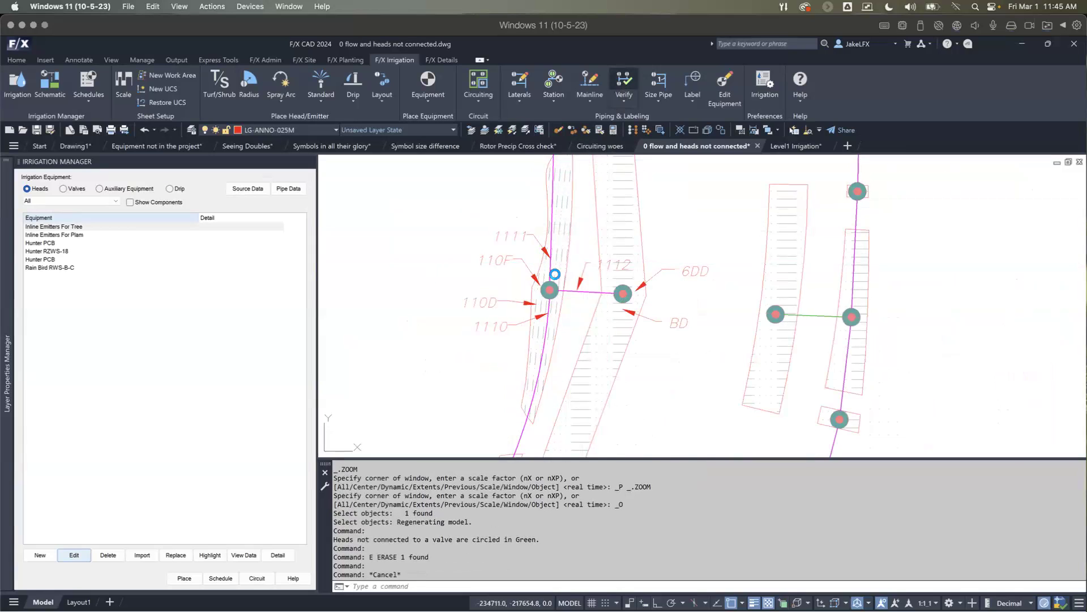
key(Escape)
key(Escape)
key(Escape)
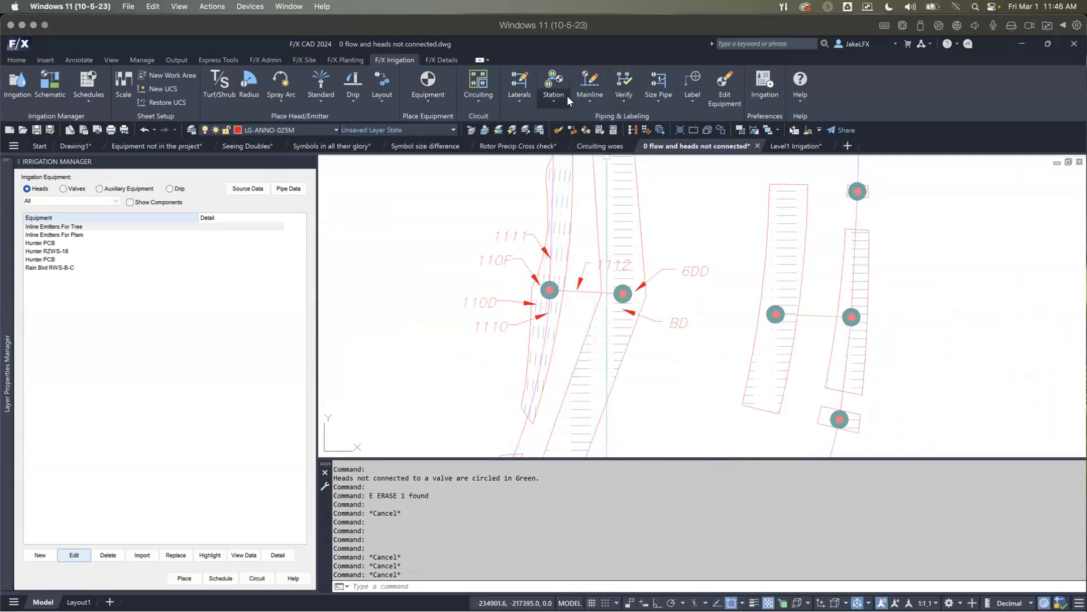
Step: Match the adjacent area's dripline hatch and apply it to the narrow drip area's boundary polyline
scroll(385, 162, up, 2)
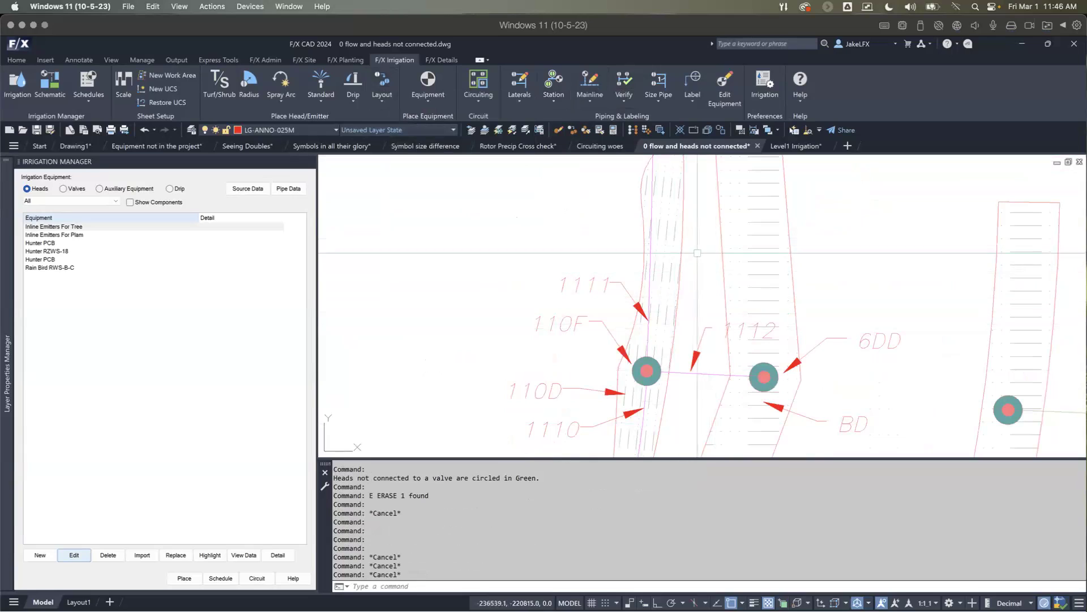
click(382, 85)
key(Escape)
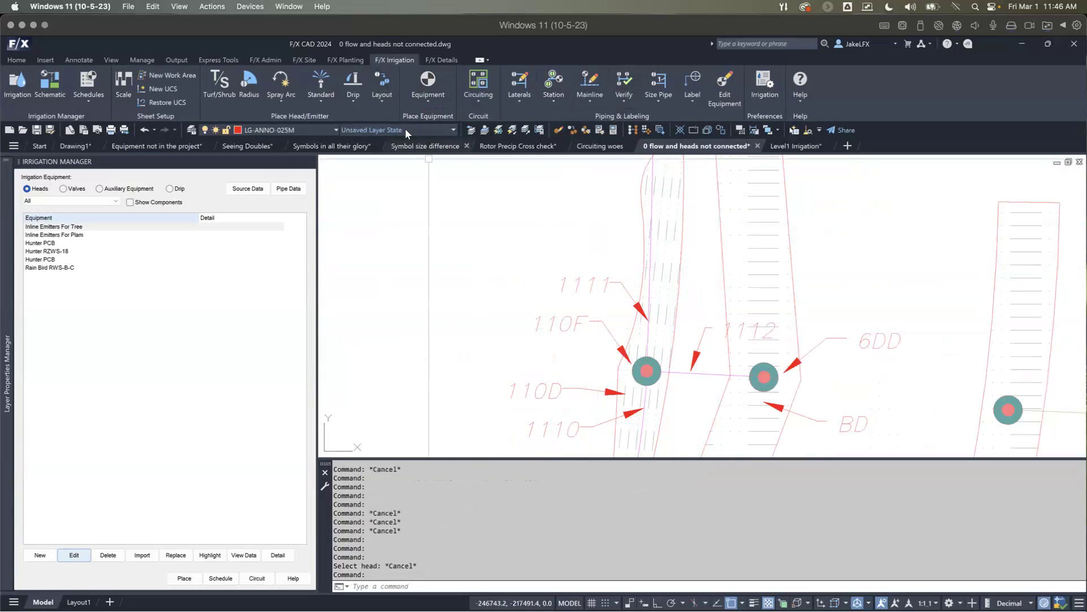
click(750, 277)
key(Escape)
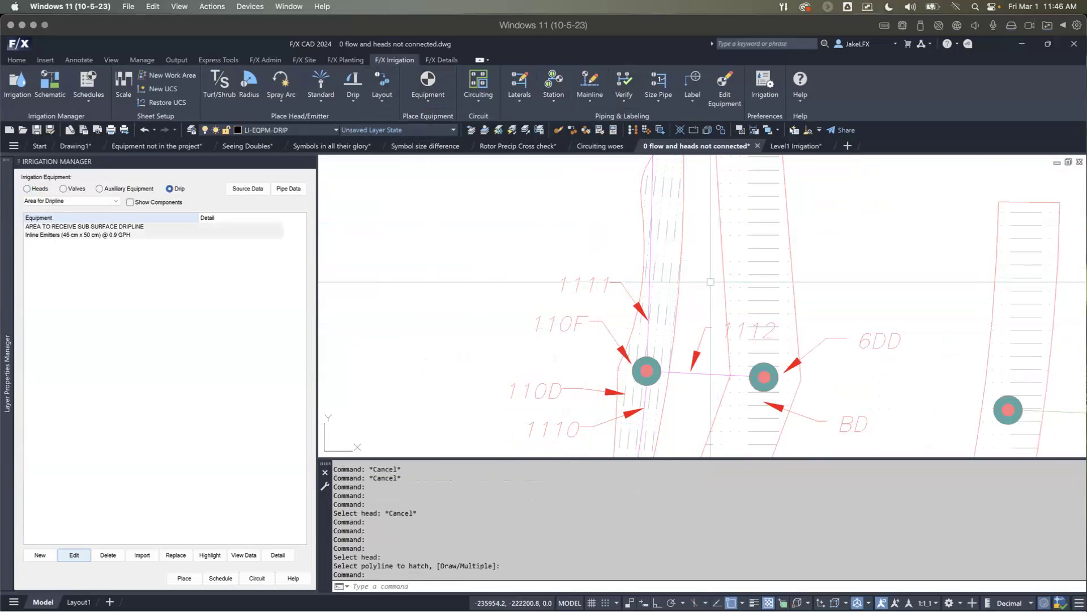
Step: Verify the laterals again, highlight the unconnected emitters in green, and check the handle-labelled drip area
scroll(711, 281, down, 8)
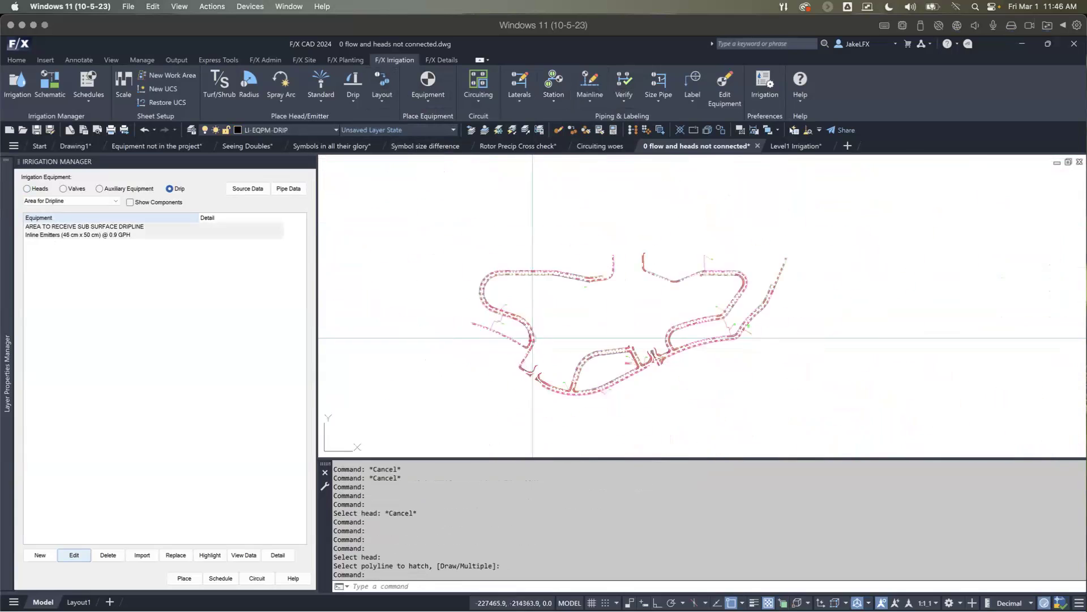
click(622, 84)
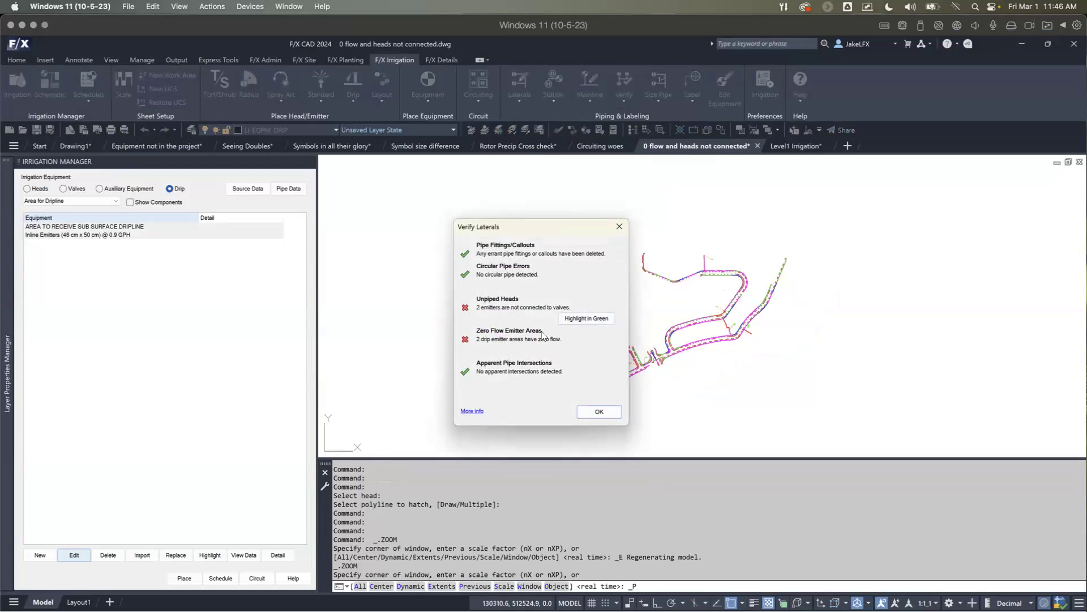
click(582, 321)
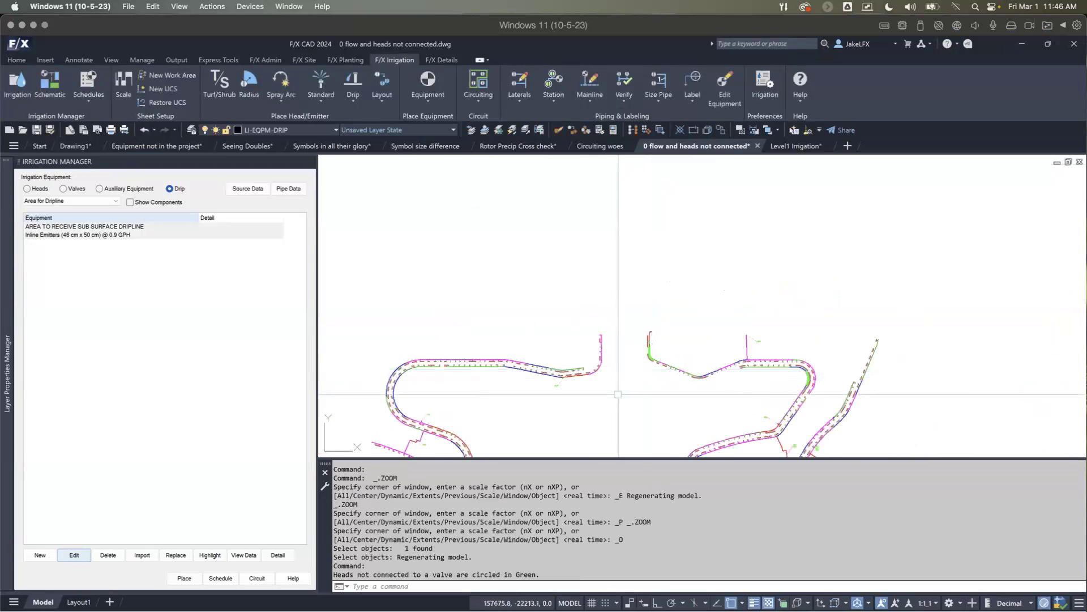
scroll(566, 310, up, 10)
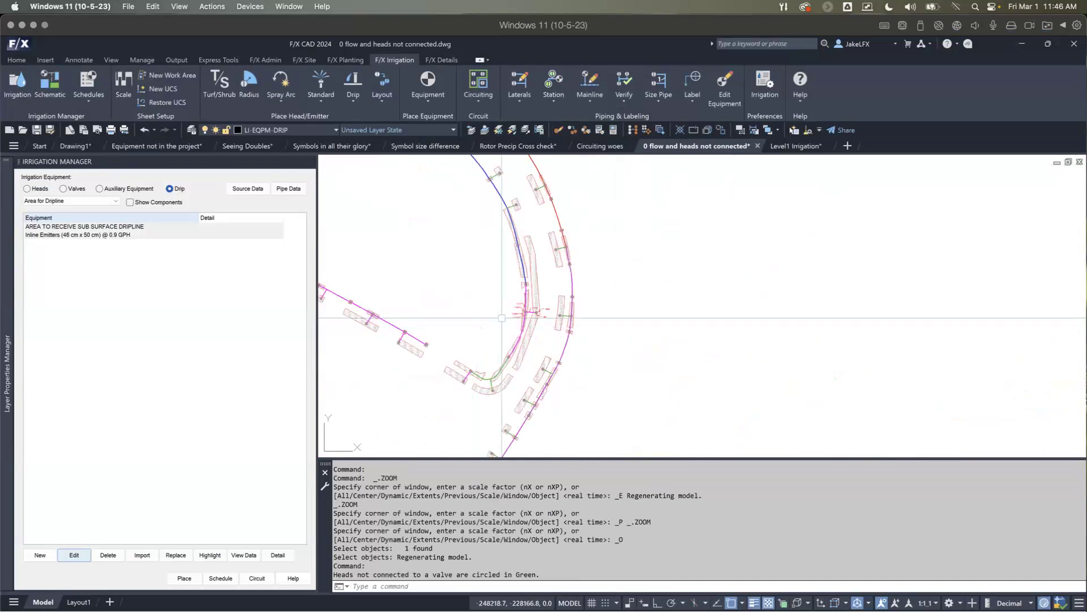
scroll(548, 341, down, 10)
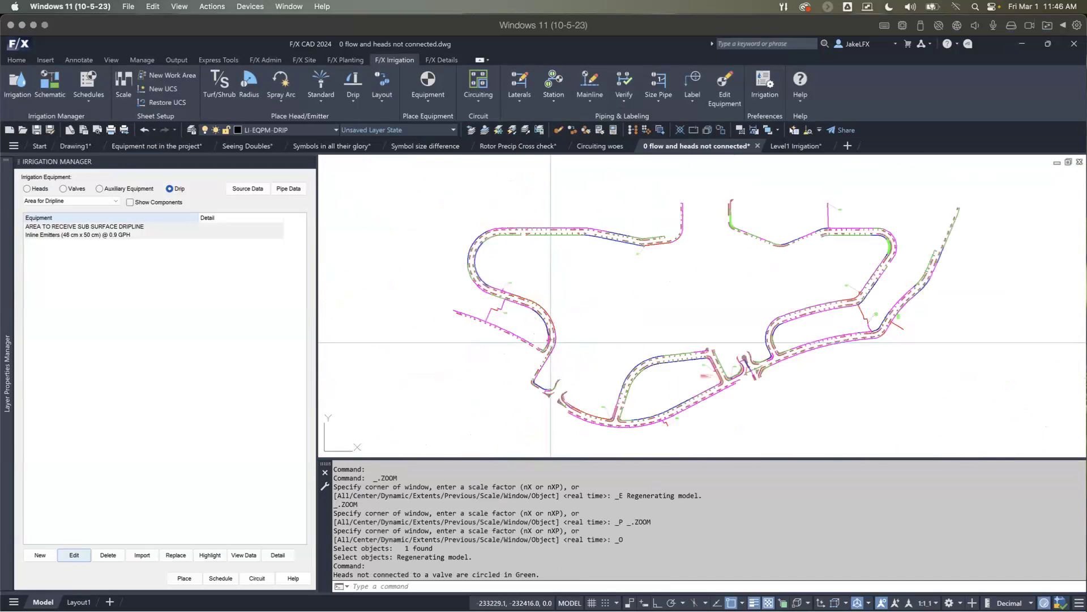
Step: Select the drip area boundary just outside the highlighted area at the eastern bend and convert its two long arc sides to line segments
middle_drag(823, 275, 697, 324)
scroll(762, 292, up, 11)
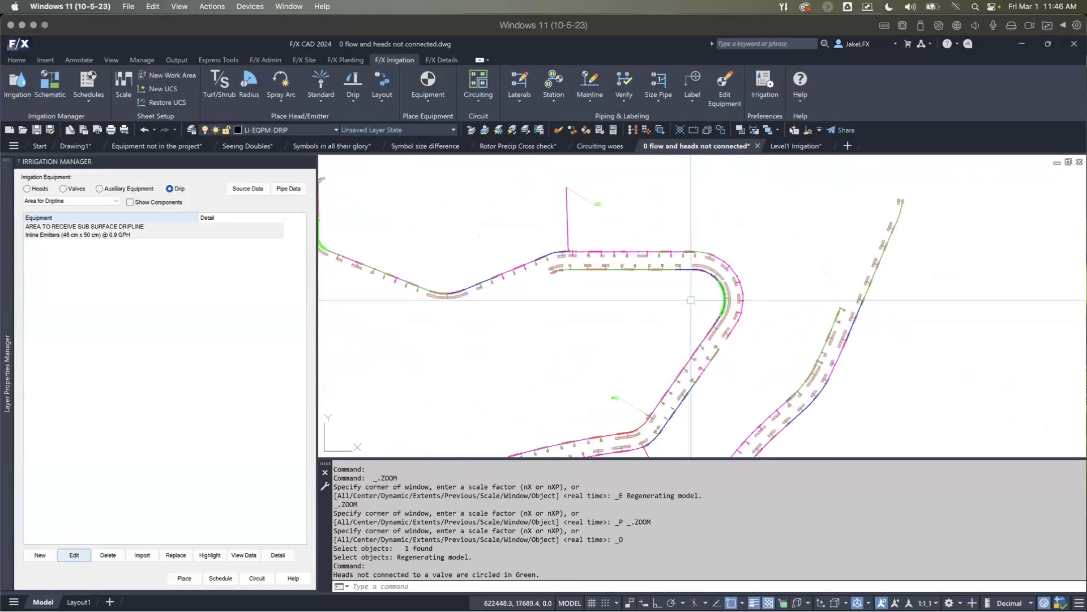
scroll(766, 291, up, 3)
middle_drag(825, 307, 679, 297)
scroll(661, 295, down, 3)
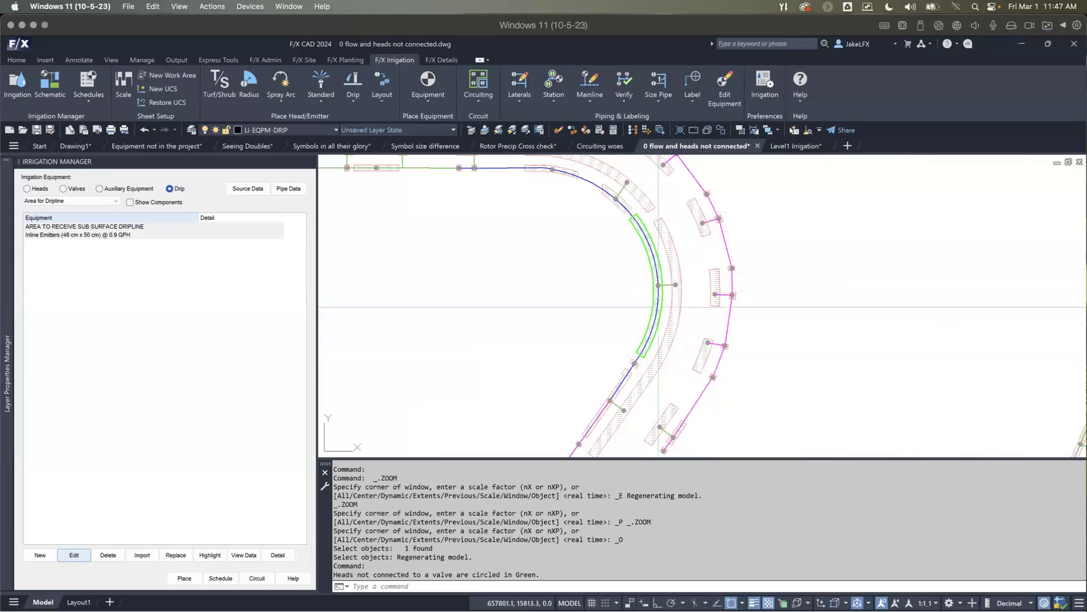
scroll(671, 292, up, 3)
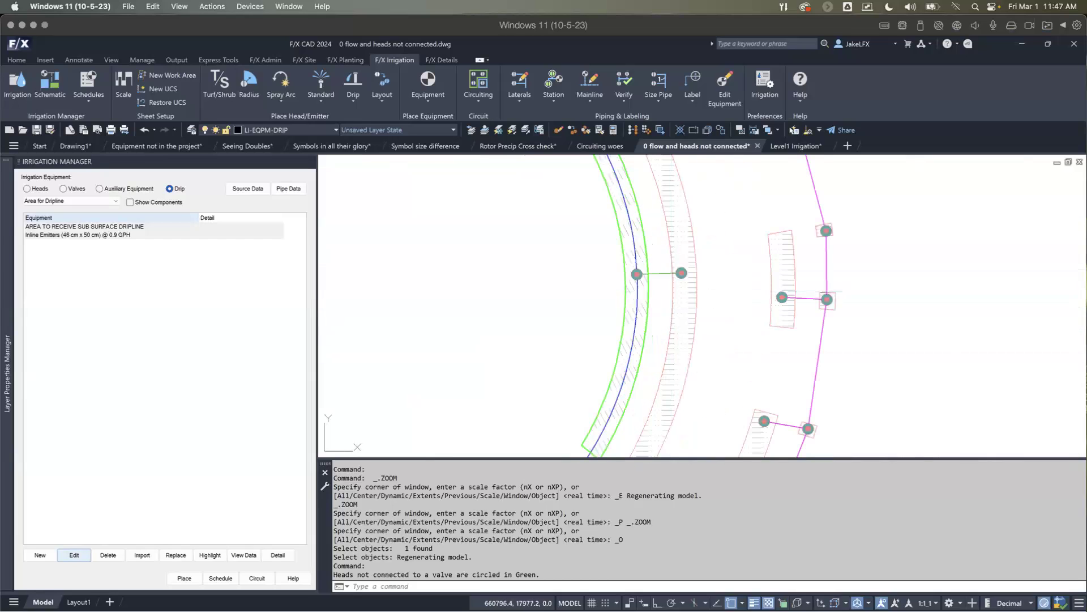
click(672, 292)
scroll(670, 306, down, 2)
mouse_move(672, 305)
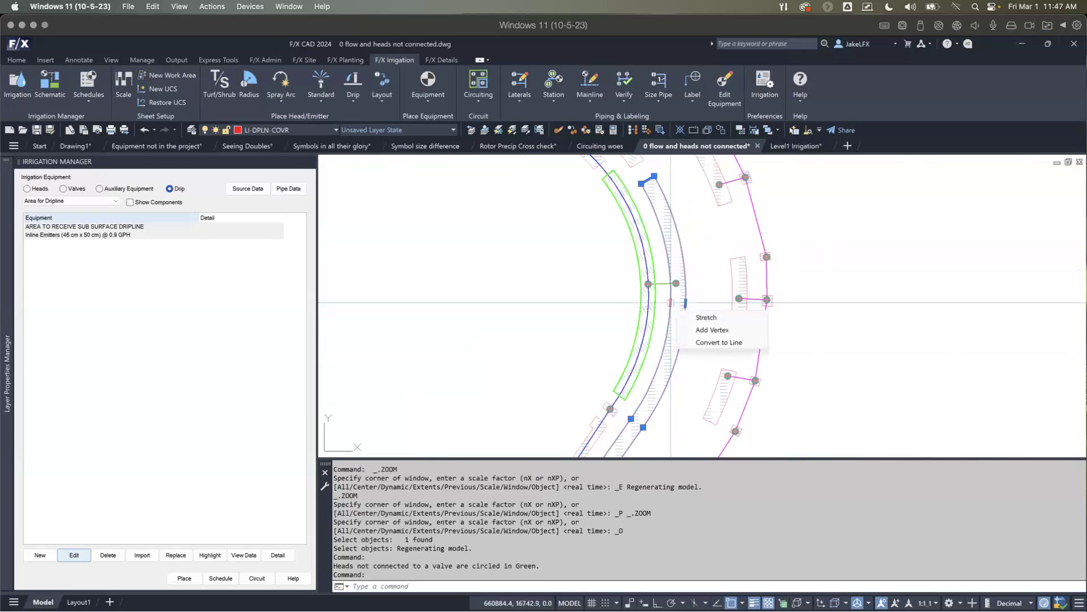
click(719, 342)
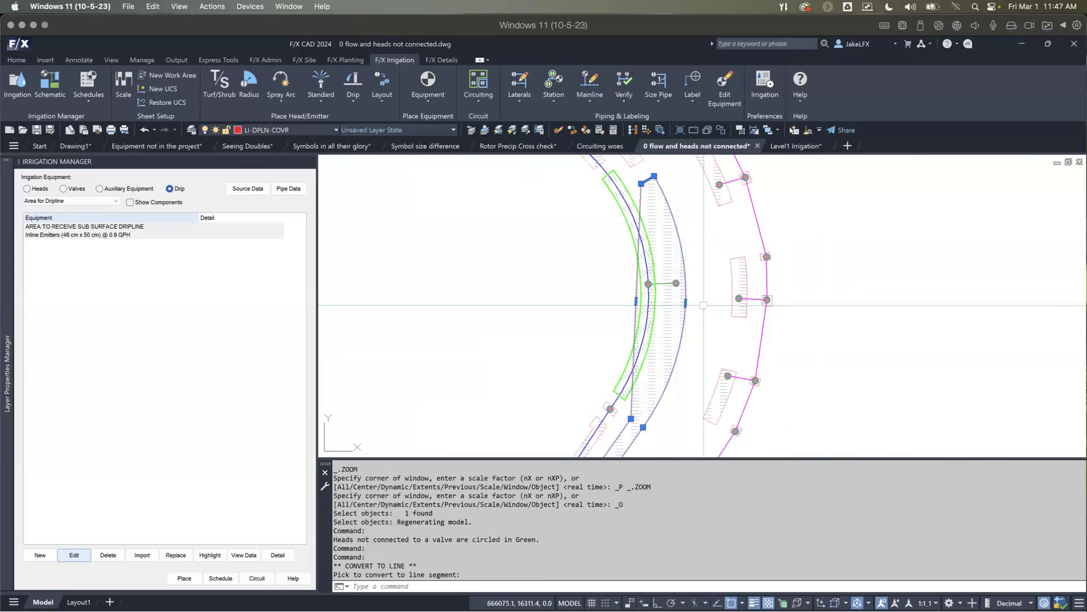
click(686, 306)
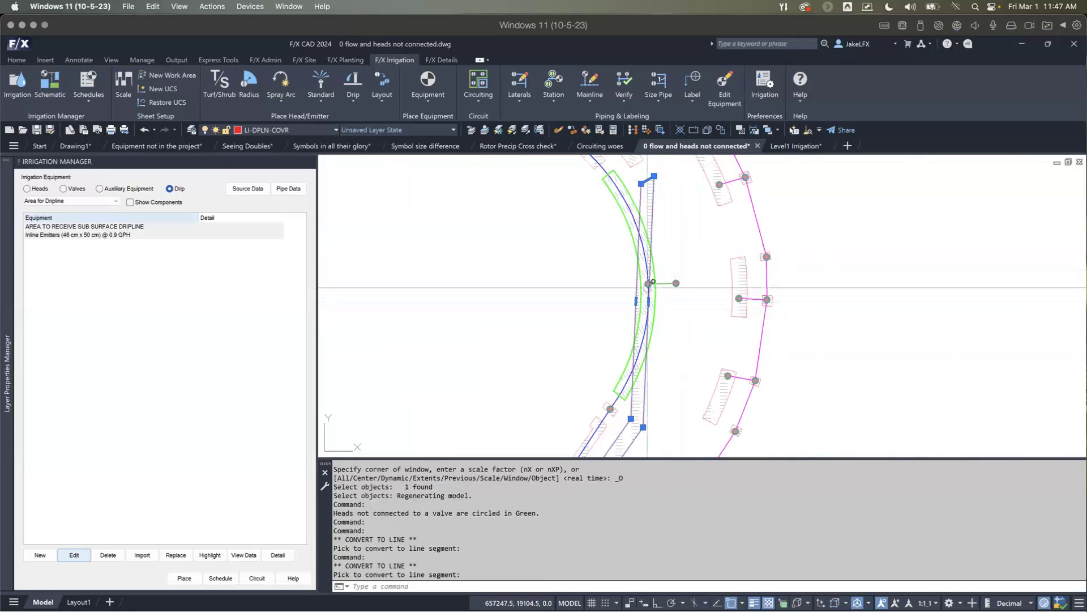
Step: Examine the transition point at the middle of the green-highlighted drip area where it overlaps the neighbouring boundary
scroll(655, 278, up, 4)
scroll(649, 262, up, 2)
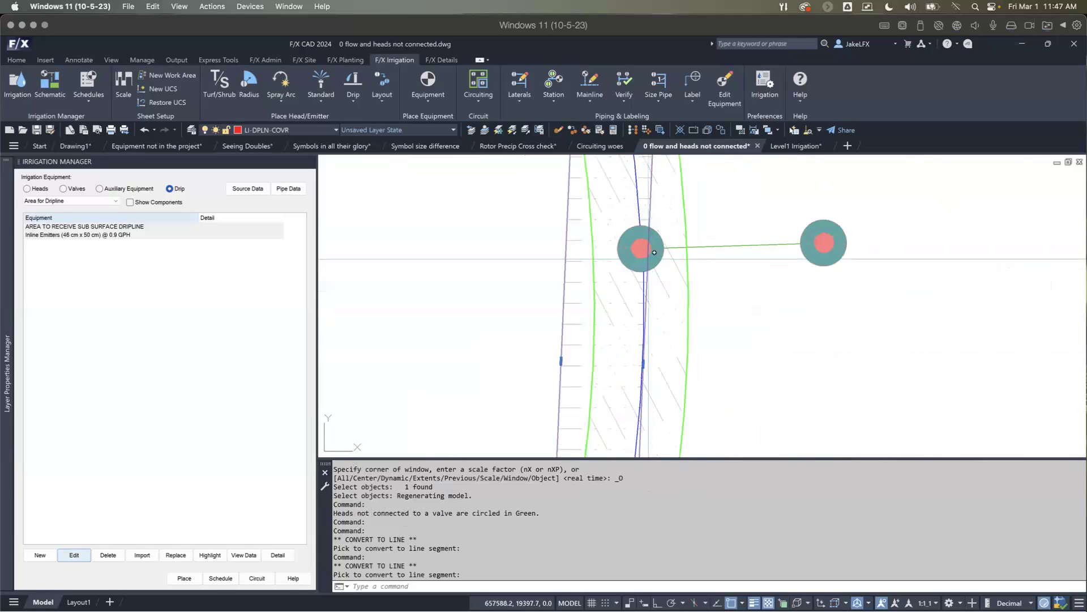
click(630, 229)
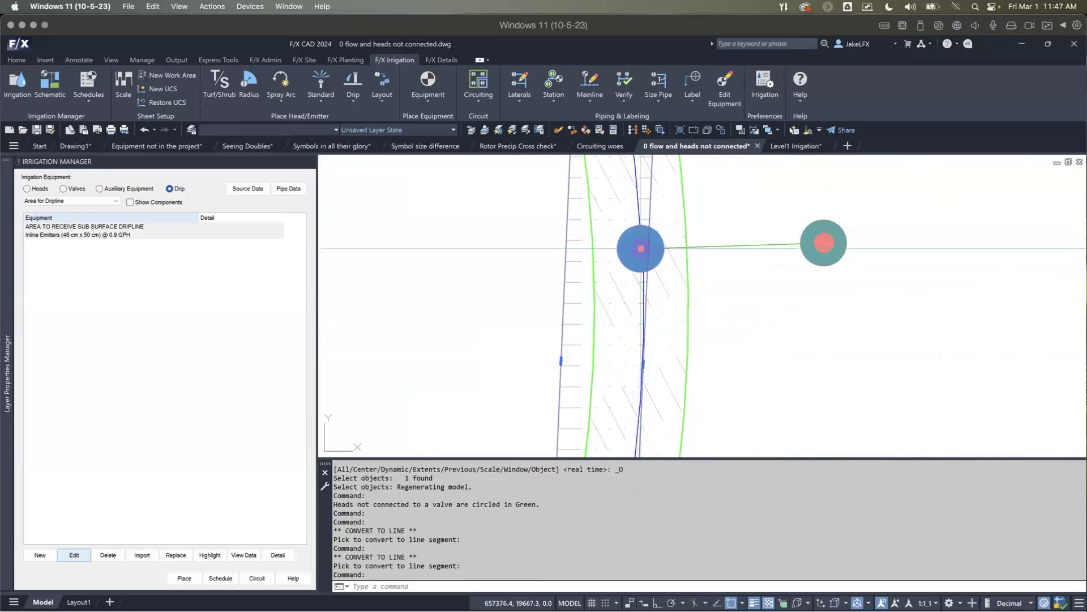
key(Escape)
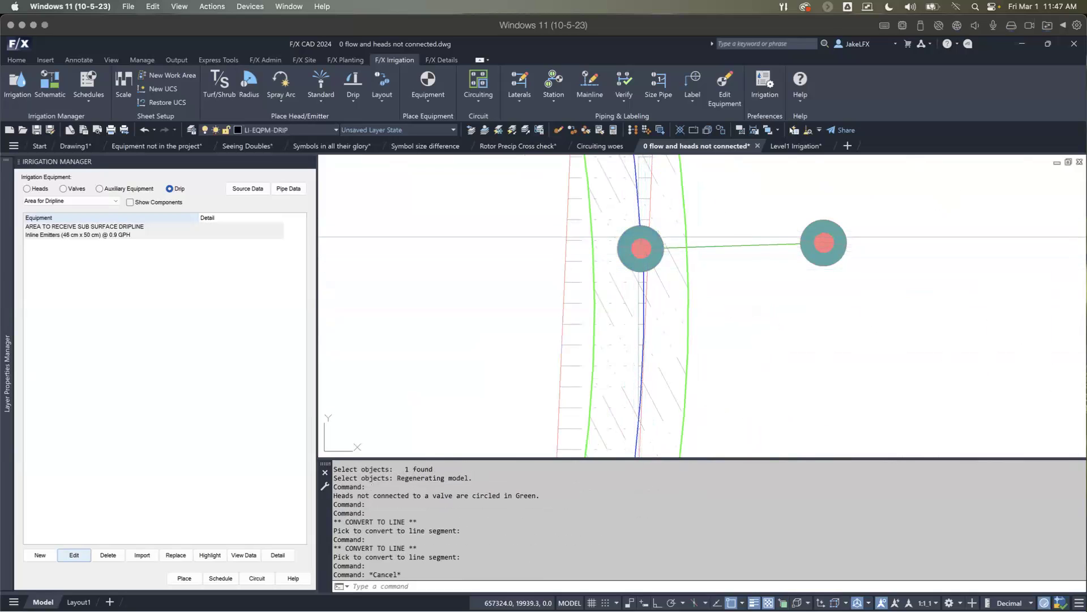
click(640, 238)
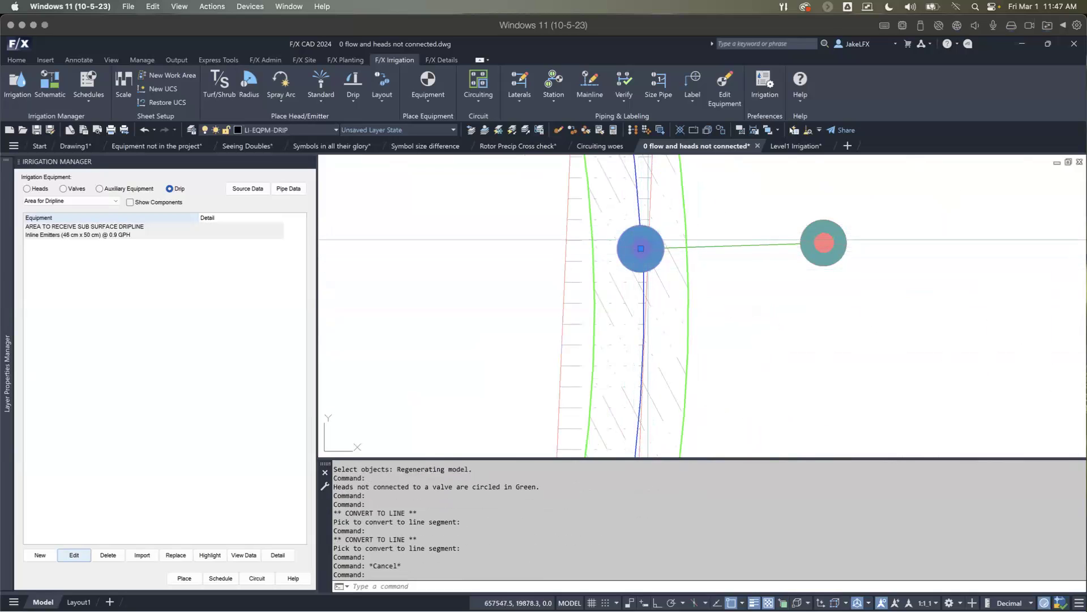
key(Escape)
scroll(644, 281, down, 2)
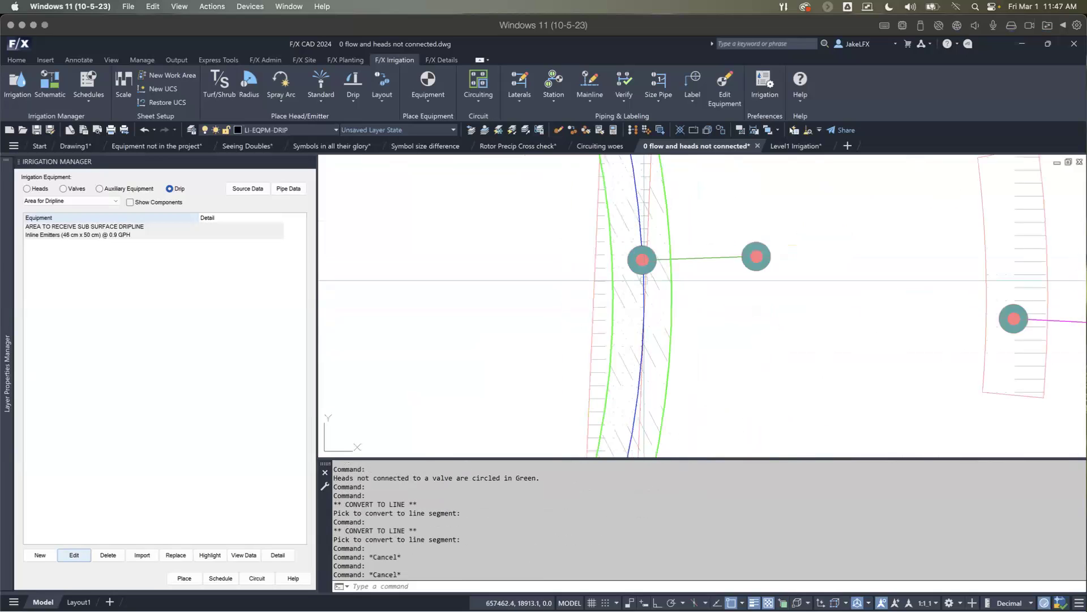
scroll(645, 281, down, 4)
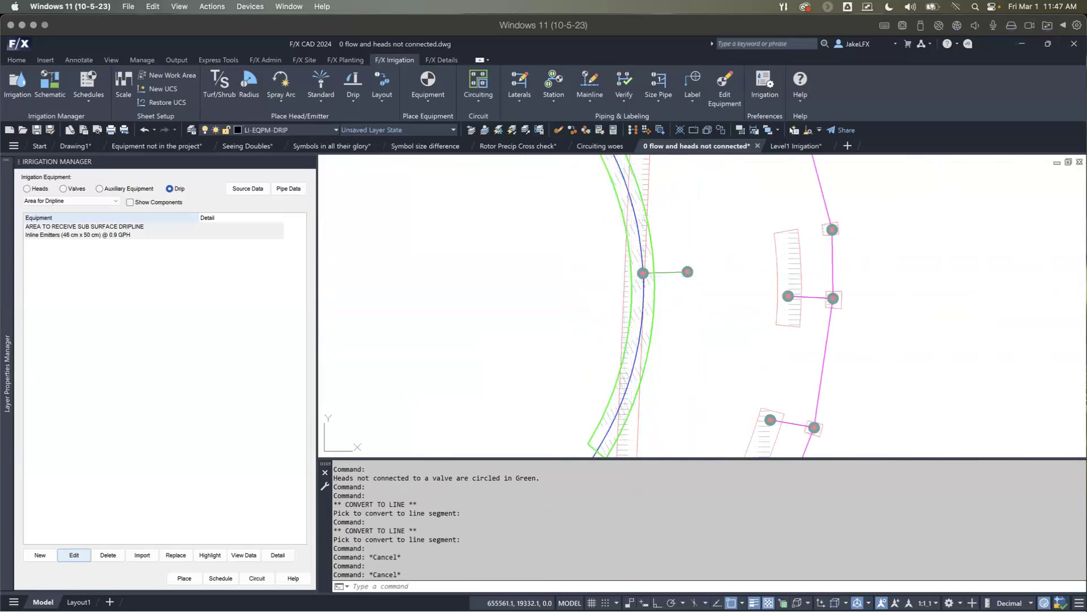
Step: Add a vertex to the outer long side of the overlapping drip area boundary, placing it just east of the adjacent emitter
click(623, 301)
mouse_move(623, 301)
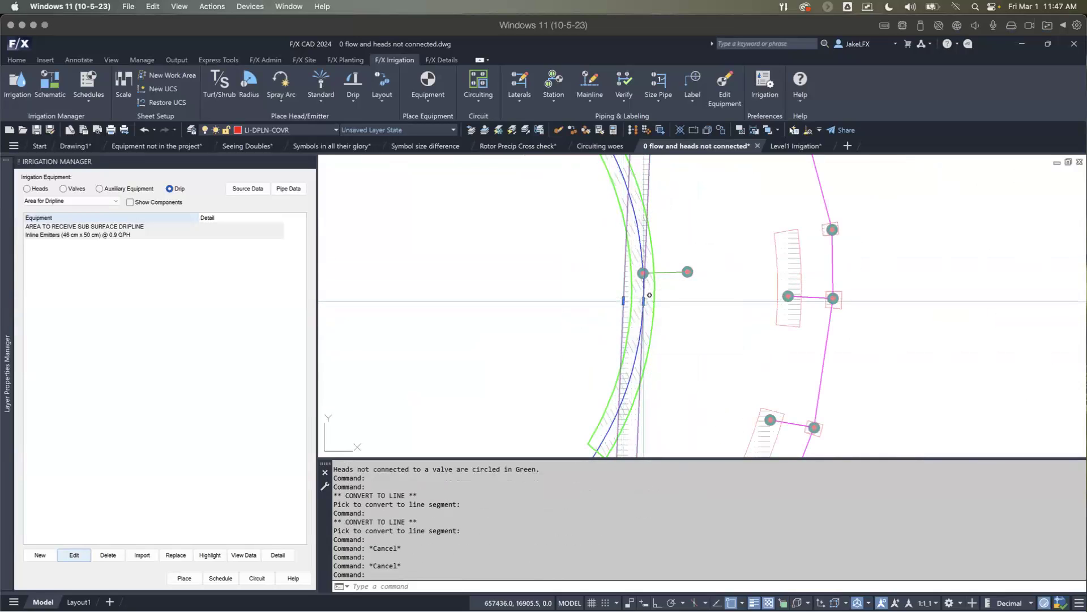
click(692, 339)
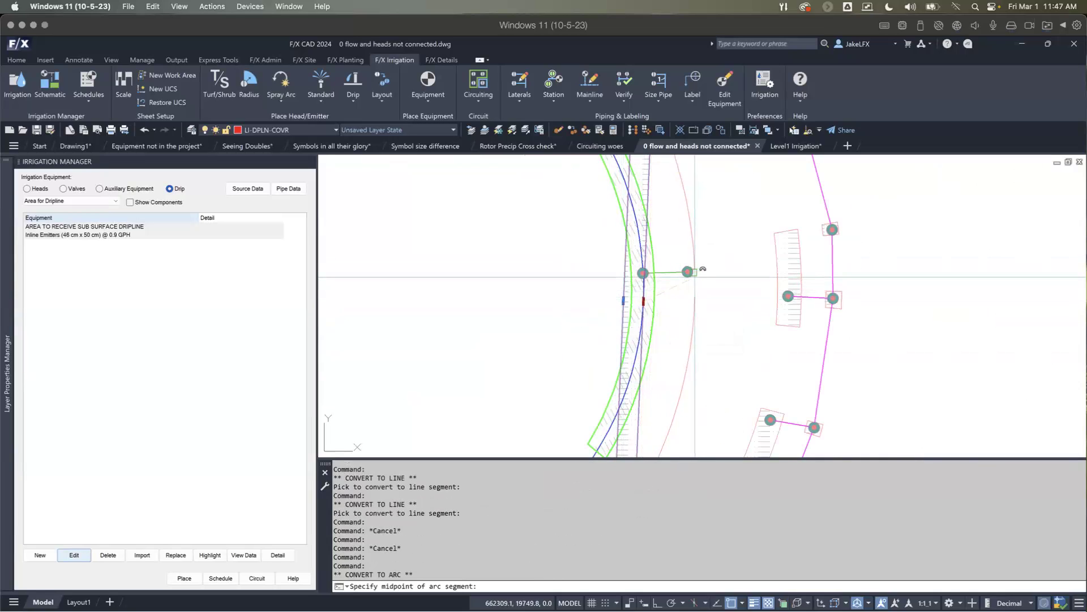
key(Escape)
mouse_move(646, 299)
click(668, 325)
click(700, 277)
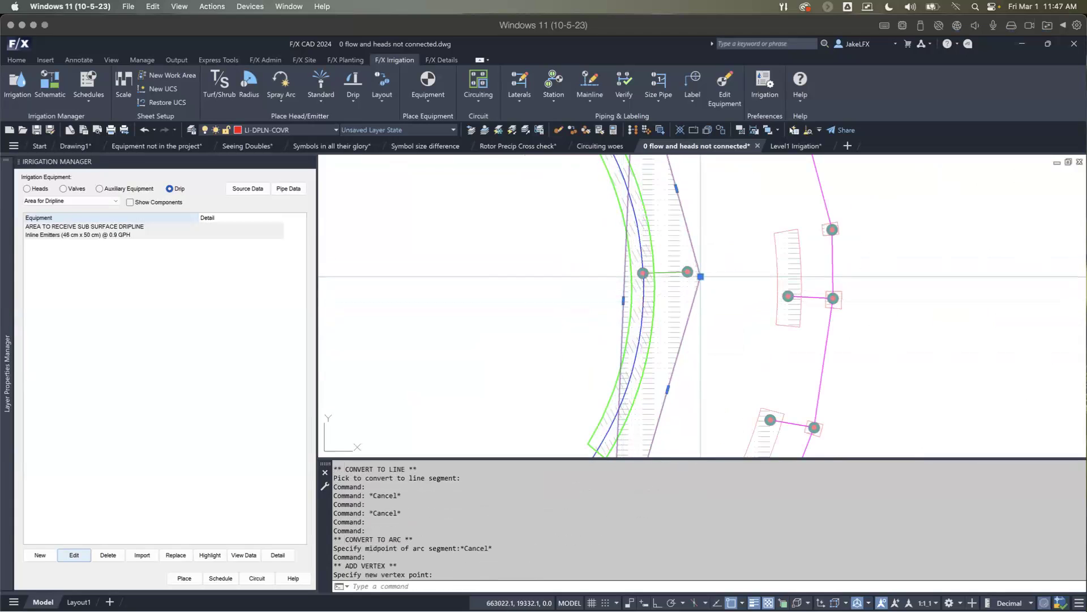
Step: Add a vertex to the inner long side of the same boundary, placing it east of the green-highlighted area, and clear the selection
mouse_move(623, 301)
click(663, 329)
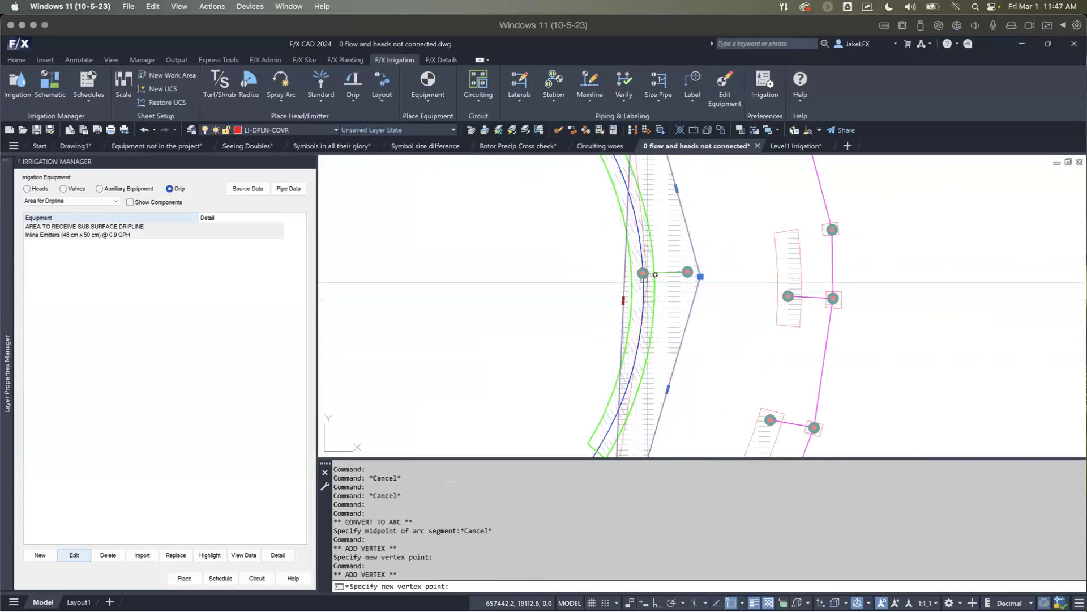
click(676, 278)
scroll(648, 293, down, 8)
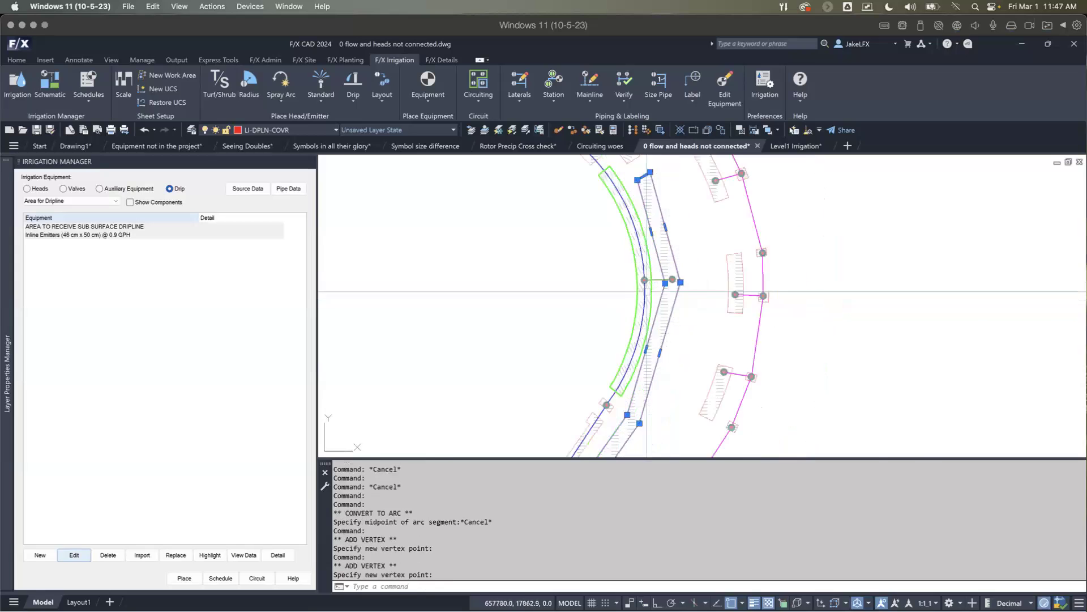
middle_drag(539, 299, 749, 331)
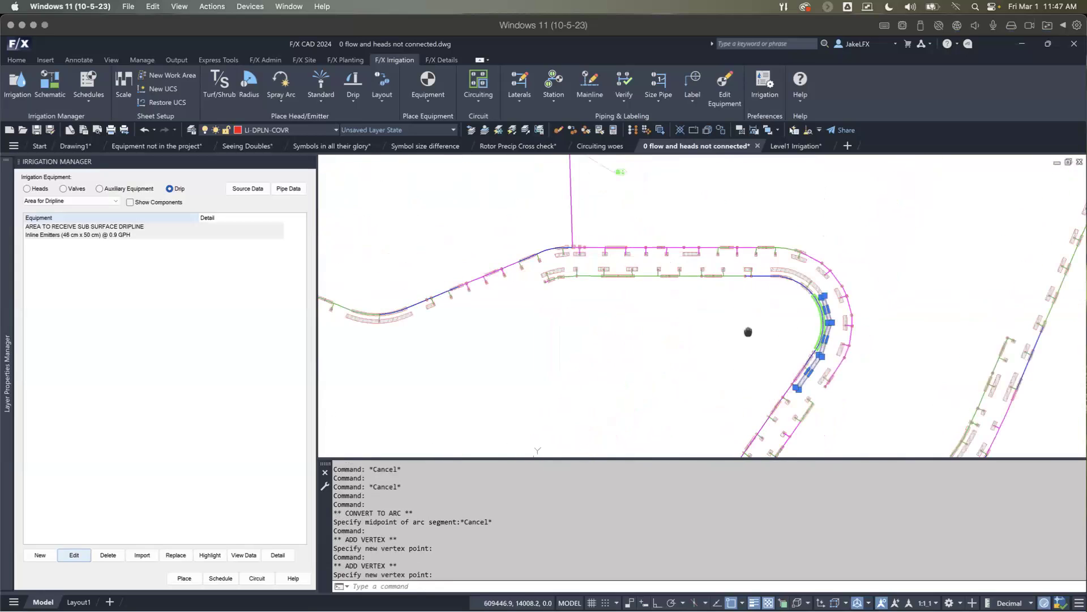
key(Escape)
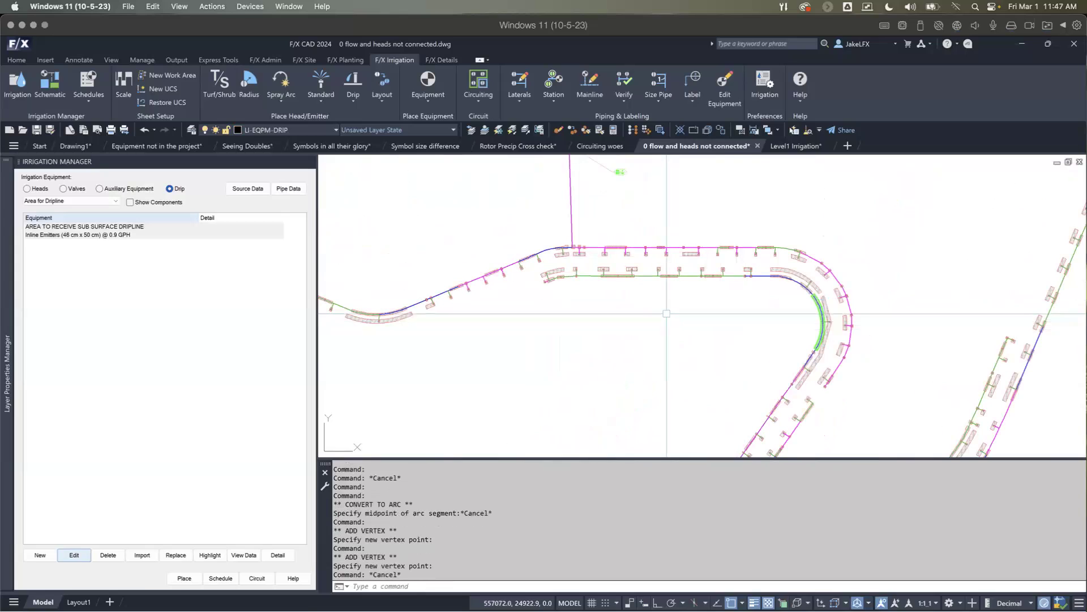
scroll(601, 305, down, 4)
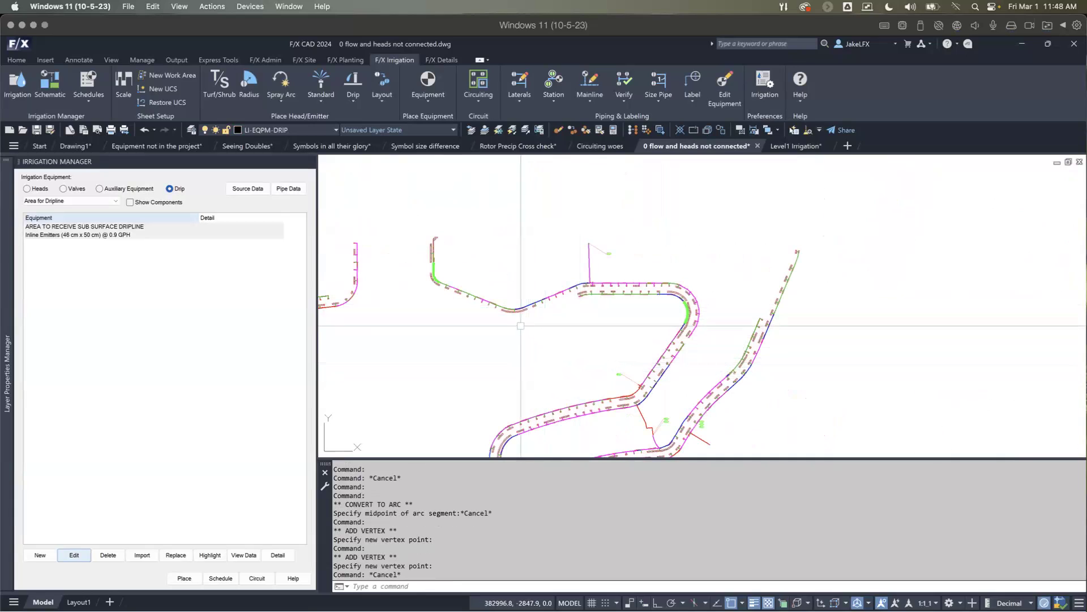
Step: Switch to the Seeing Doubles drawing, cancel any running command and frame the building with its dripline areas
click(238, 147)
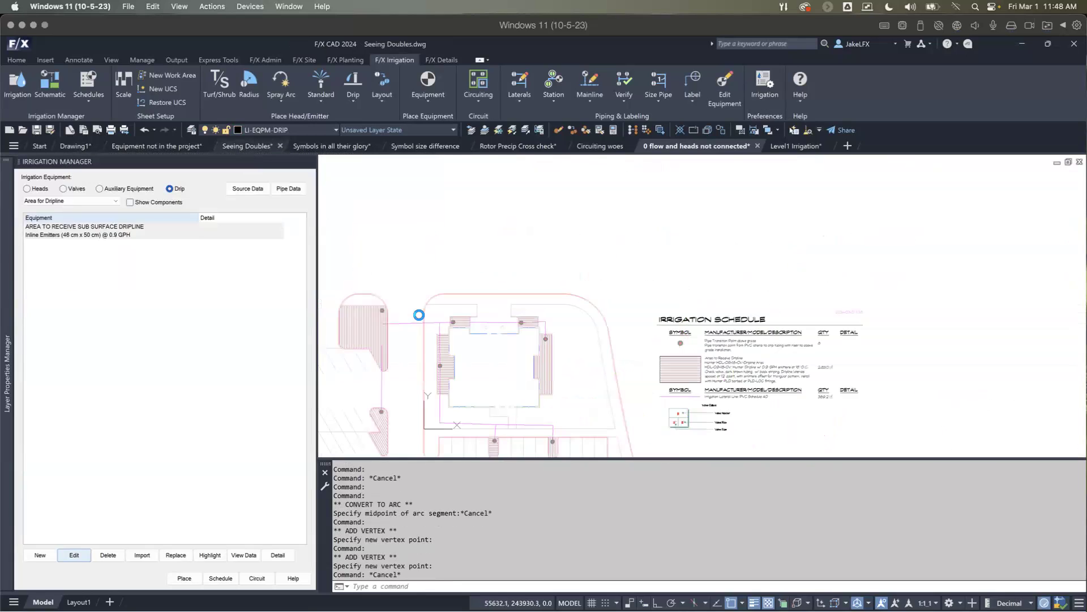
scroll(512, 287, up, 5)
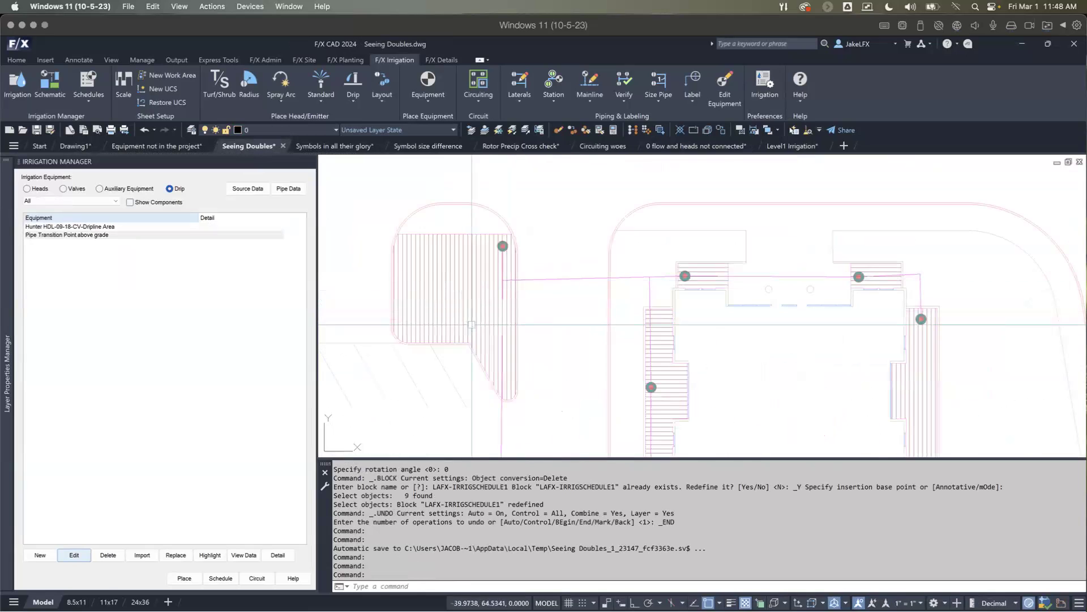
key(Escape)
key(Escape)
key(Escape)
key(Escape)
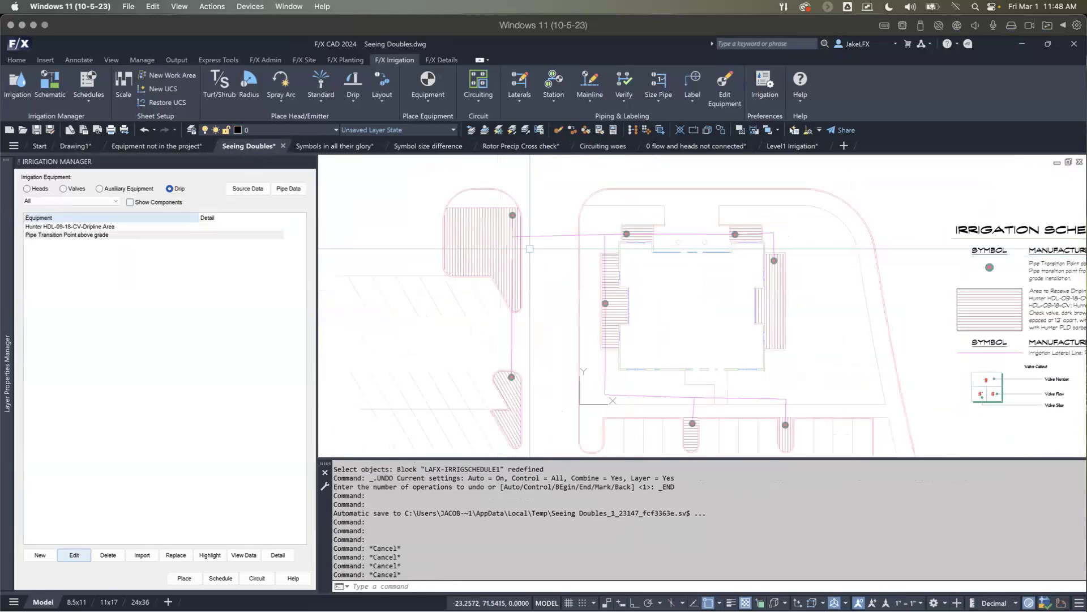
scroll(530, 248, down, 2)
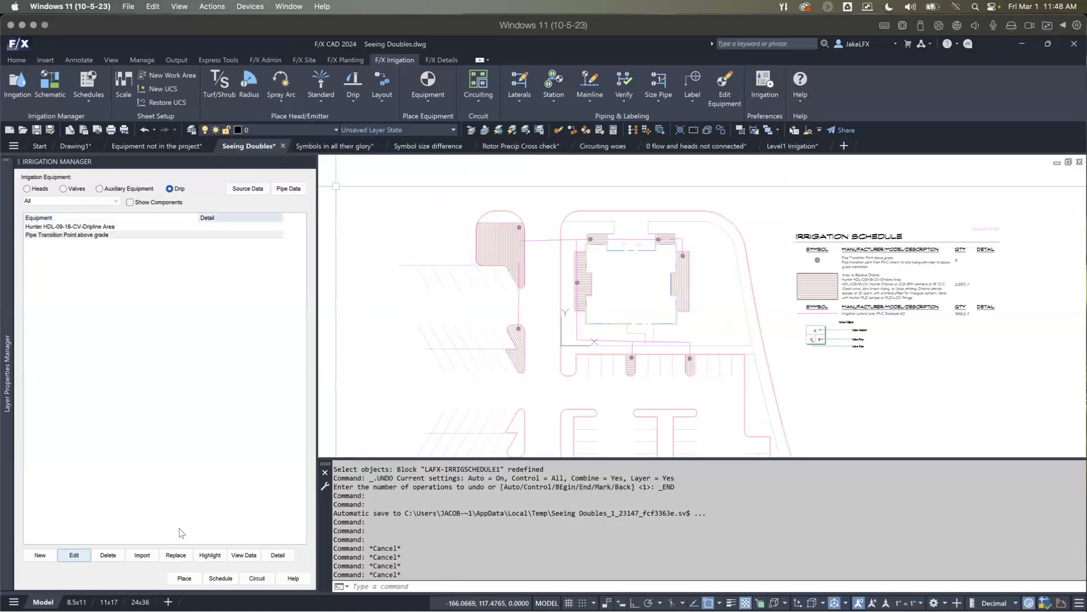
Step: Create a four-sided circuit zone around the two planting islands west of the building, using the Area for Dripline type
click(253, 580)
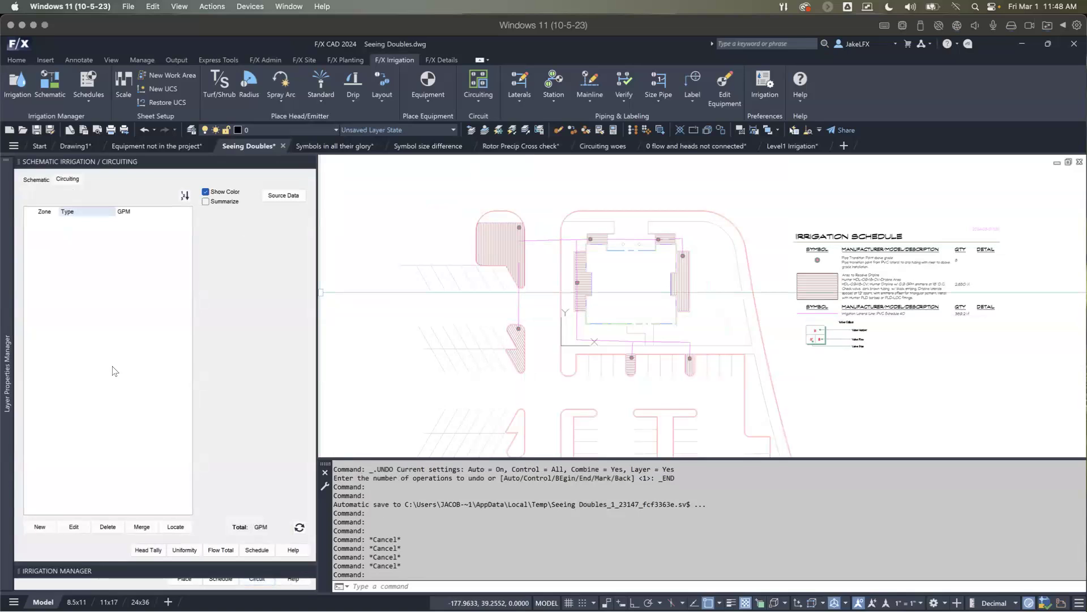
click(41, 528)
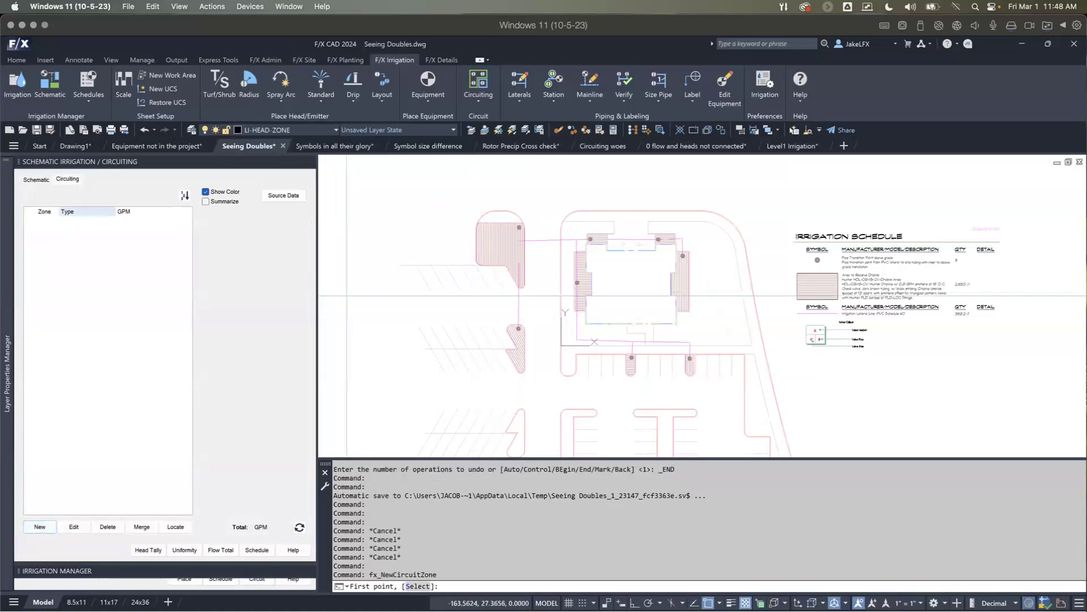
click(450, 205)
click(452, 391)
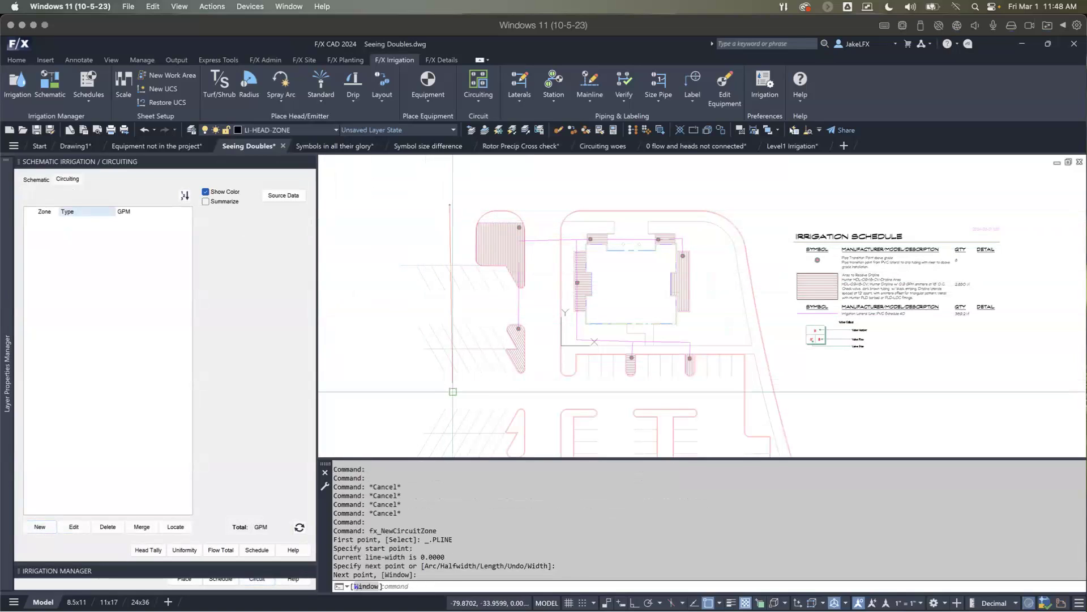
click(538, 386)
click(546, 190)
key(Return)
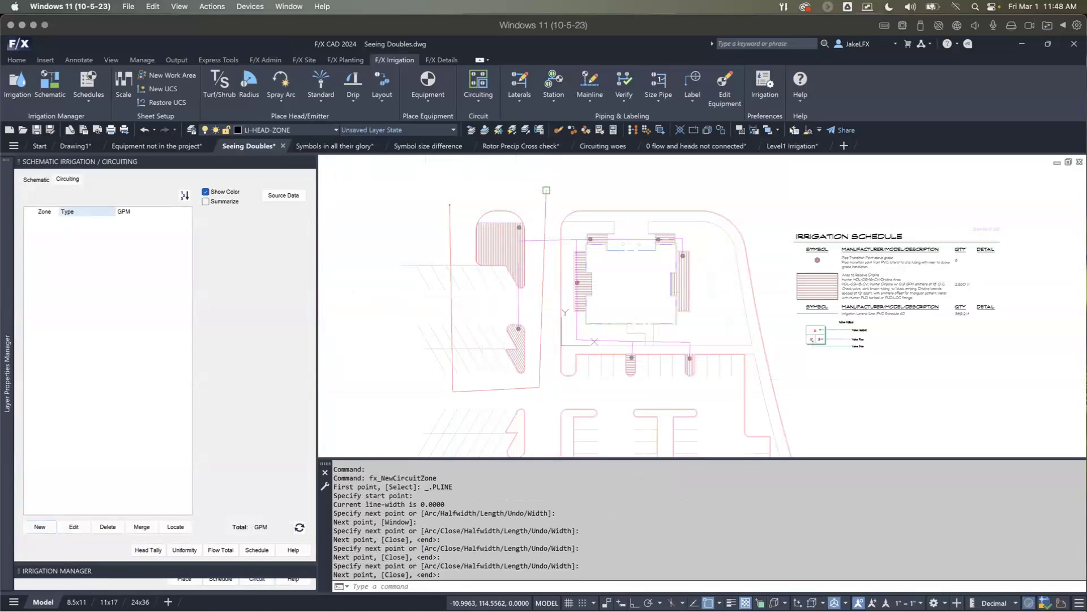
drag(524, 232, 363, 195)
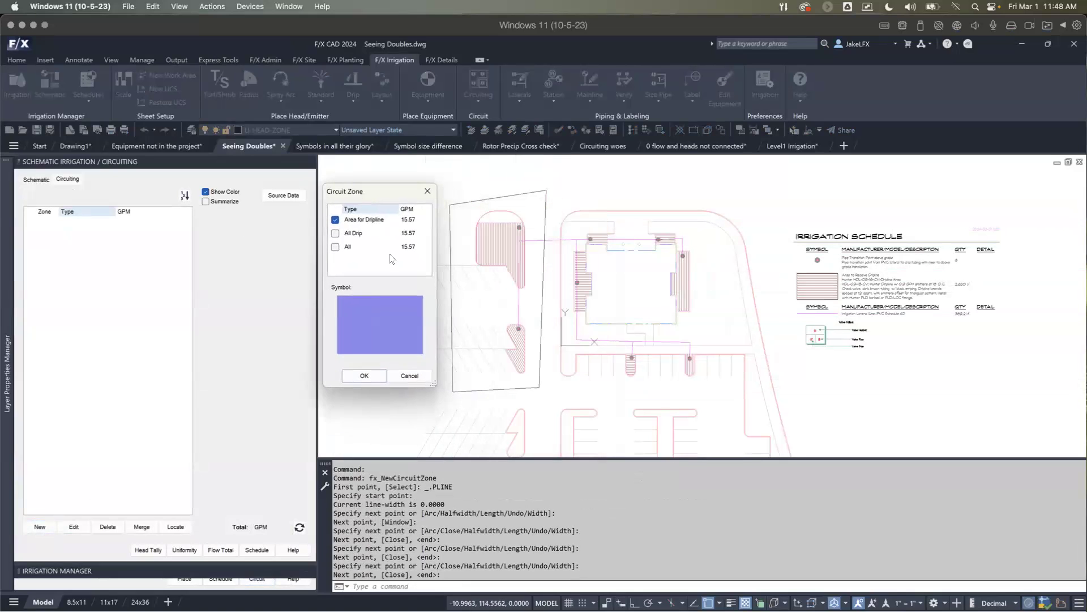
click(376, 378)
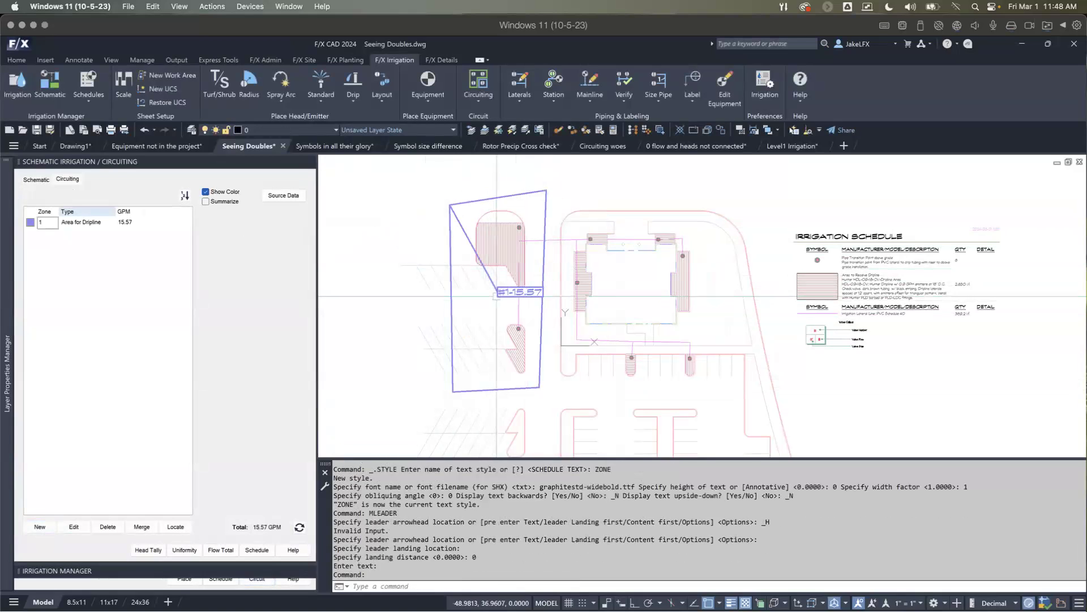
Step: Move the zone 1 label outside the west edge of the zone boundary and clear the selection
click(500, 292)
click(499, 290)
click(414, 284)
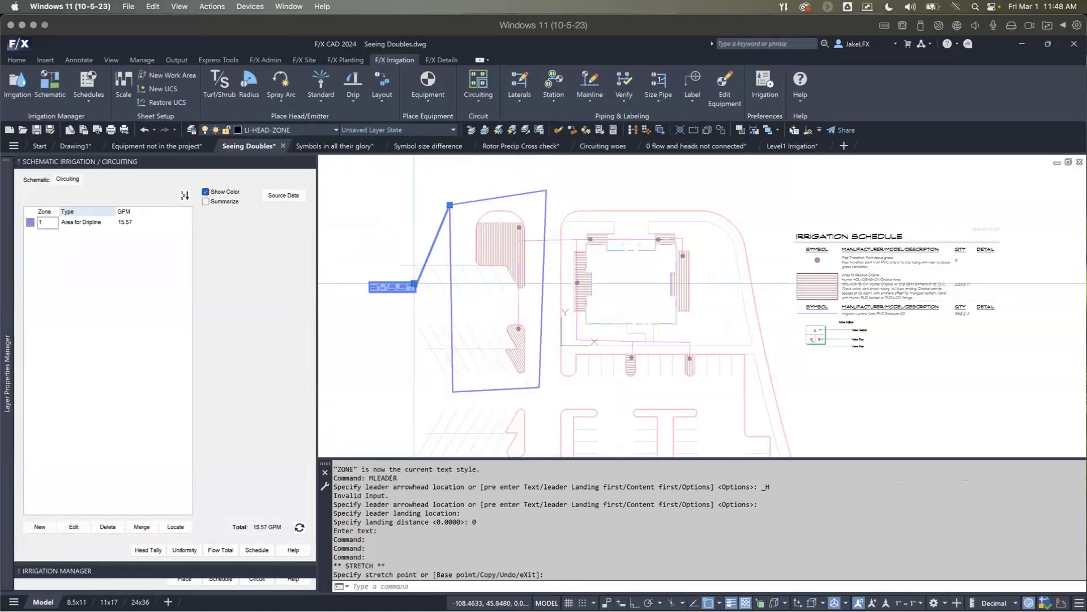
scroll(392, 270, up, 2)
scroll(401, 287, down, 2)
scroll(484, 251, up, 2)
key(Escape)
scroll(485, 252, down, 2)
key(Escape)
middle_drag(489, 252, 496, 270)
scroll(496, 271, up, 2)
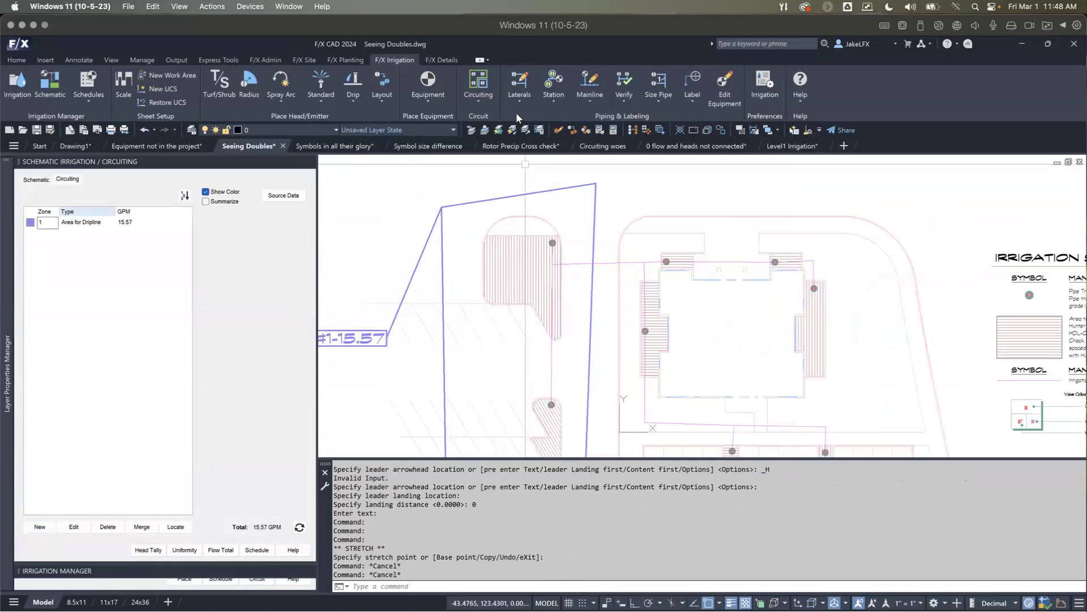
Step: Use PHatch with the square HATCH-BRUSH-103 to subtract an irregular patch from the upper-left island's dripline hatch
click(386, 101)
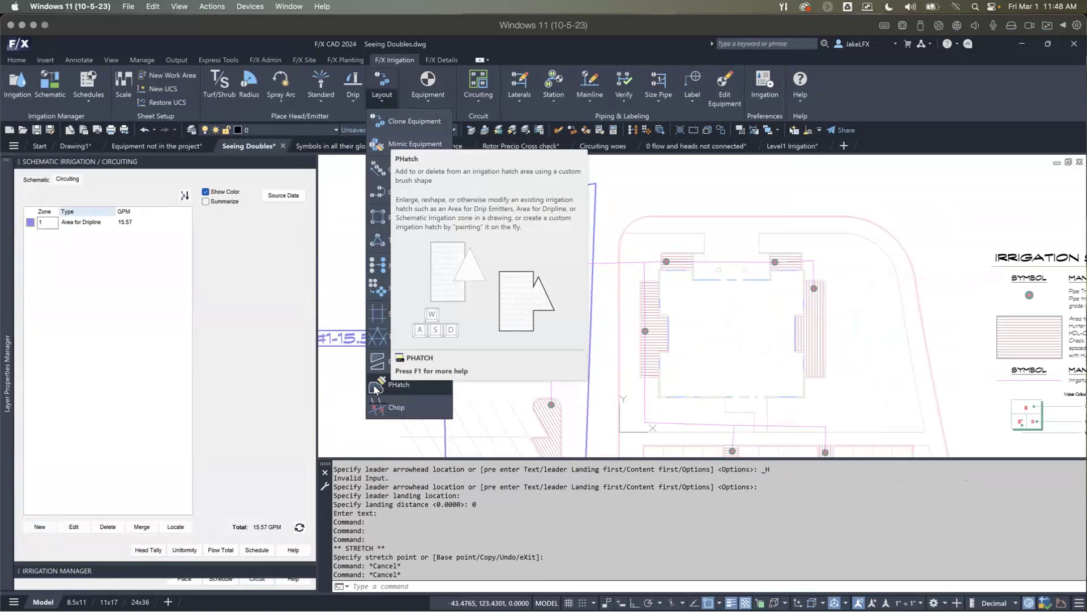
click(376, 389)
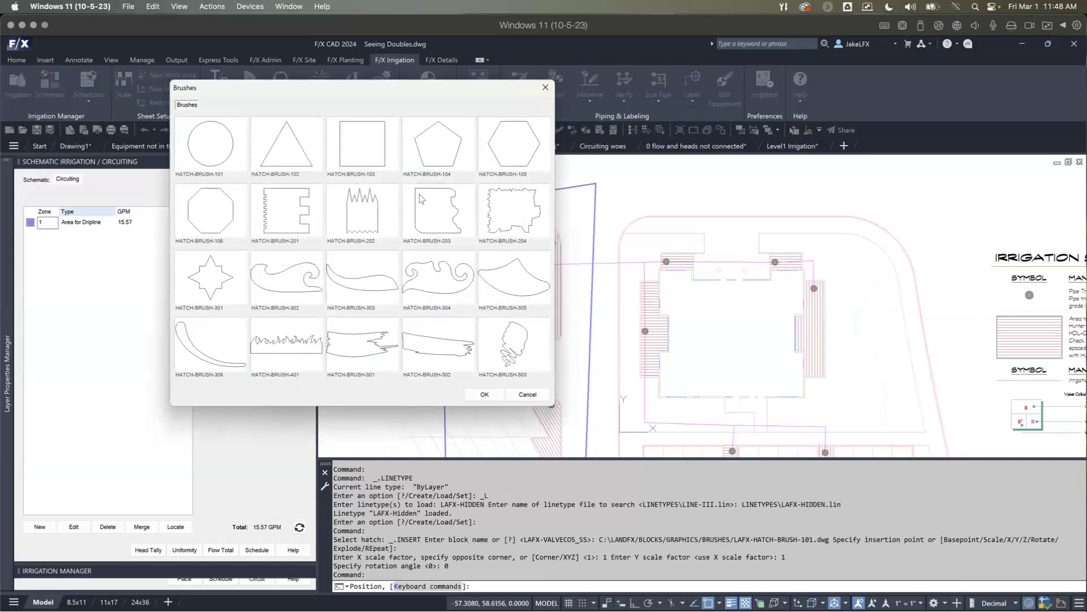
click(373, 154)
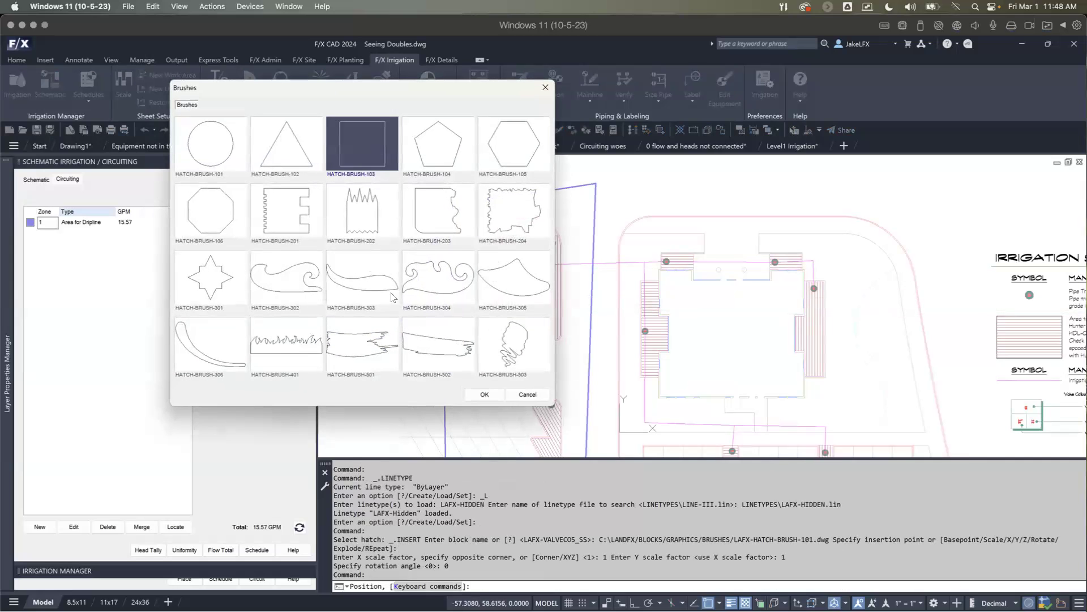
click(483, 394)
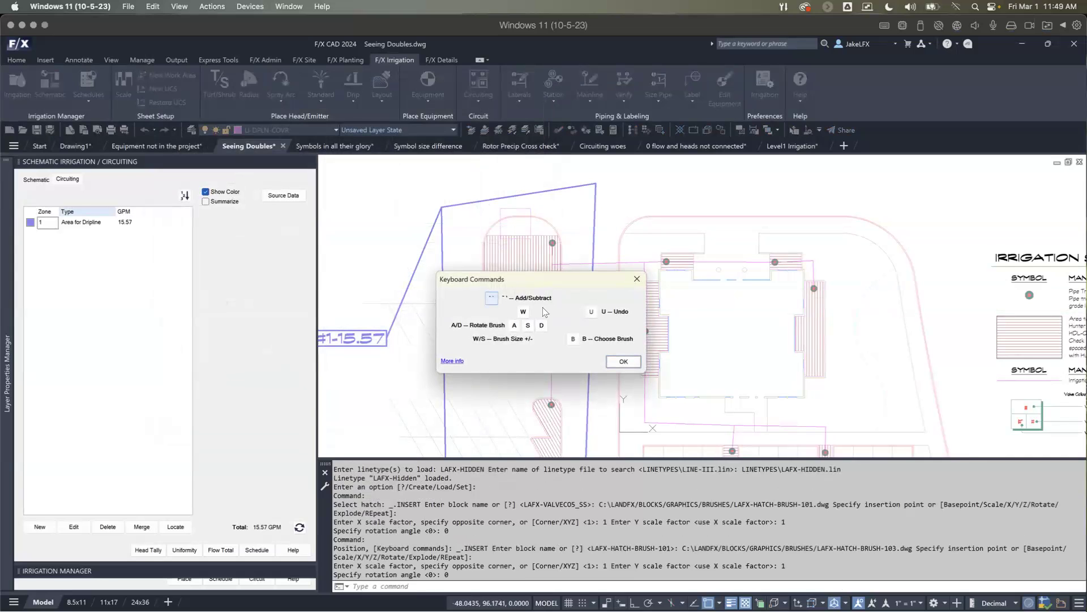
click(622, 361)
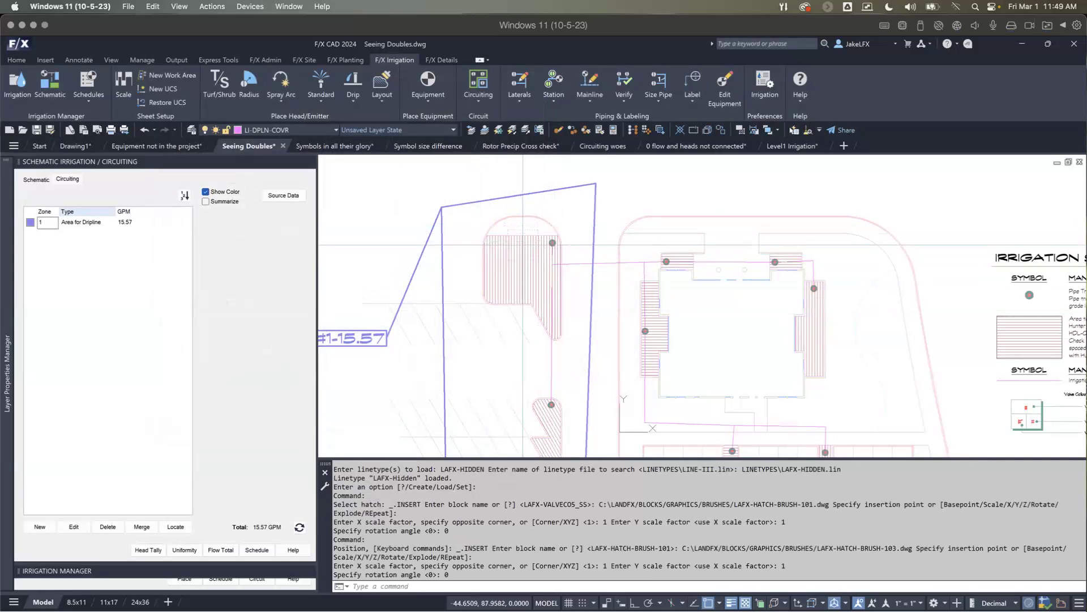
click(522, 247)
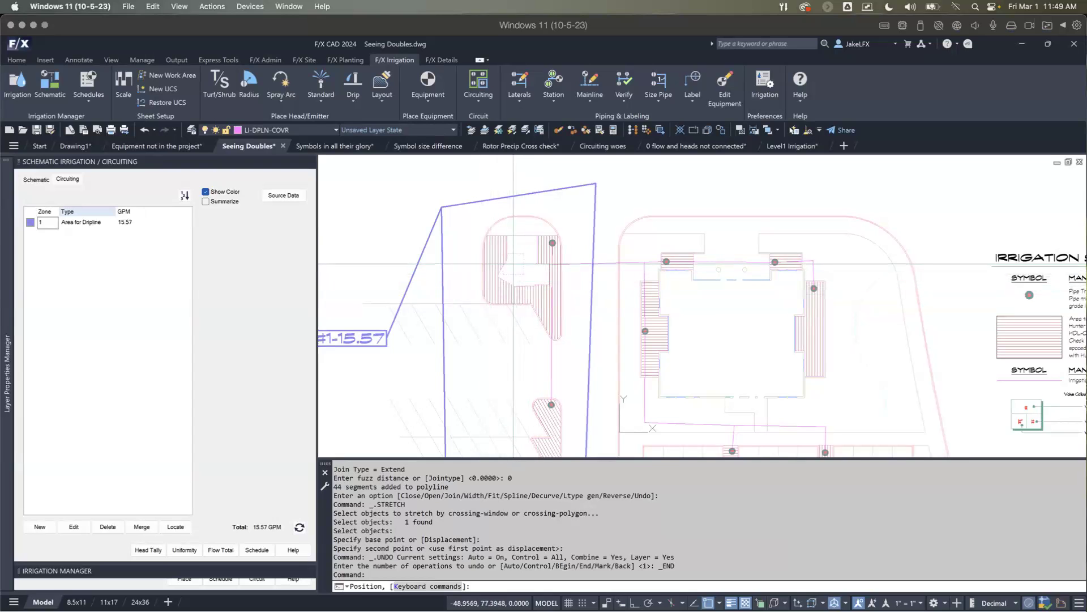
key(Escape)
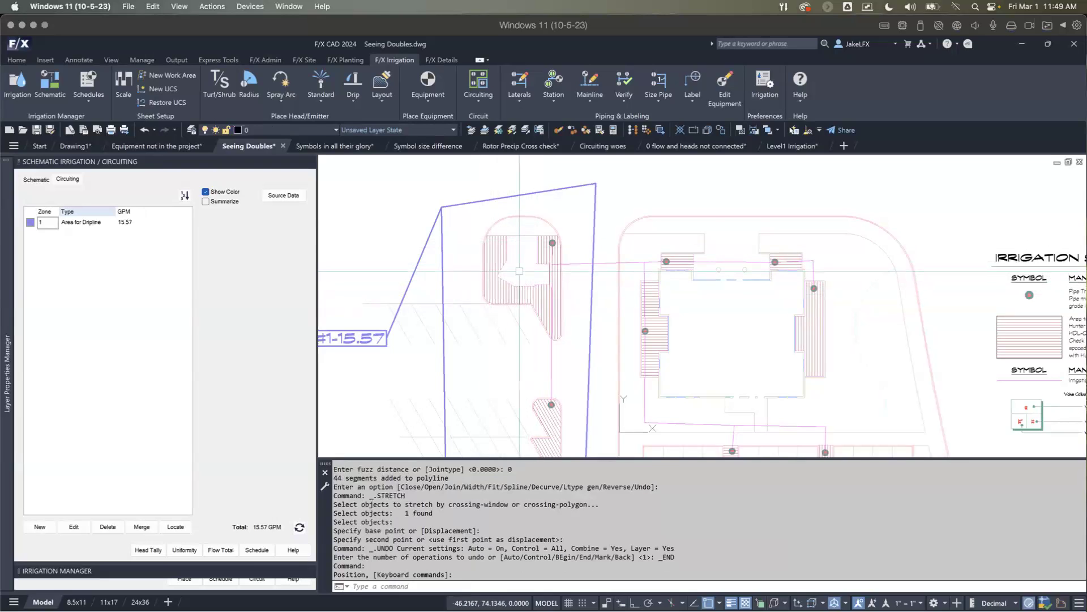
Step: Refresh the circuiting data to recalculate the zone 1 flow
scroll(519, 270, down, 3)
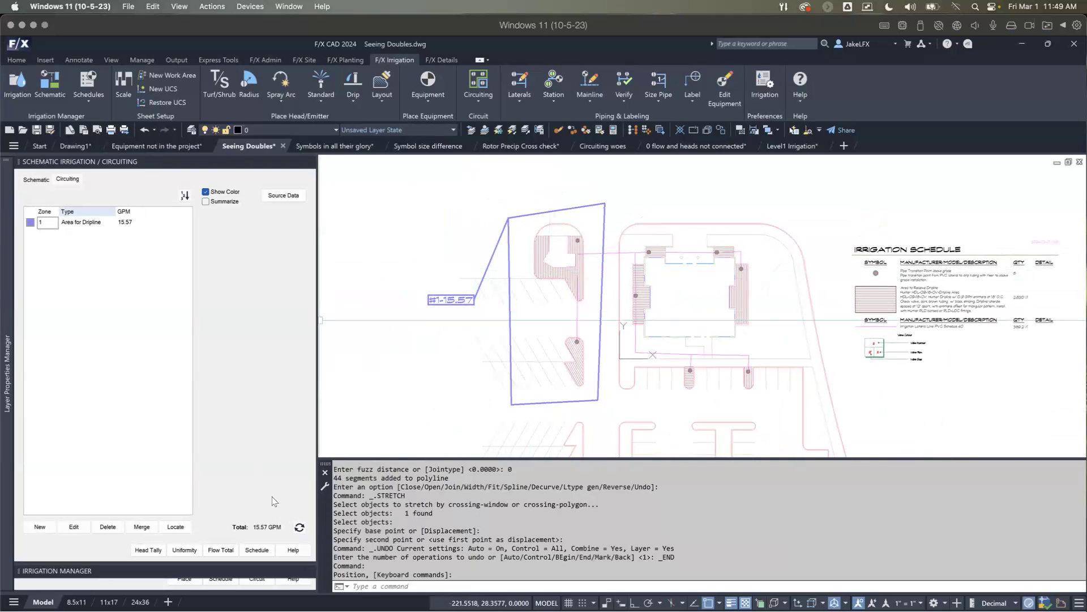
click(300, 528)
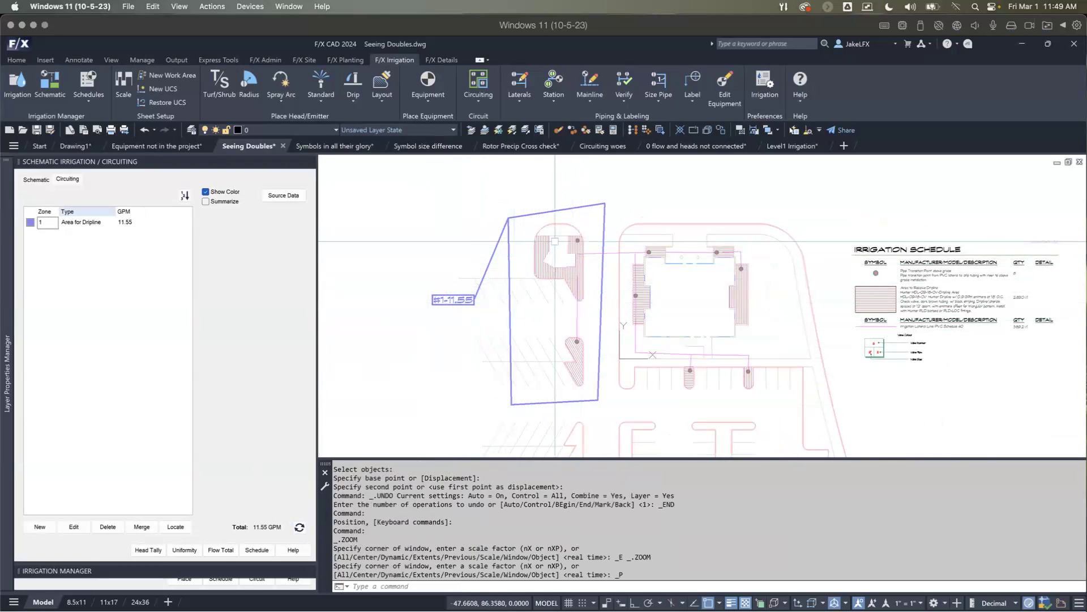
scroll(555, 242, up, 2)
scroll(557, 274, down, 2)
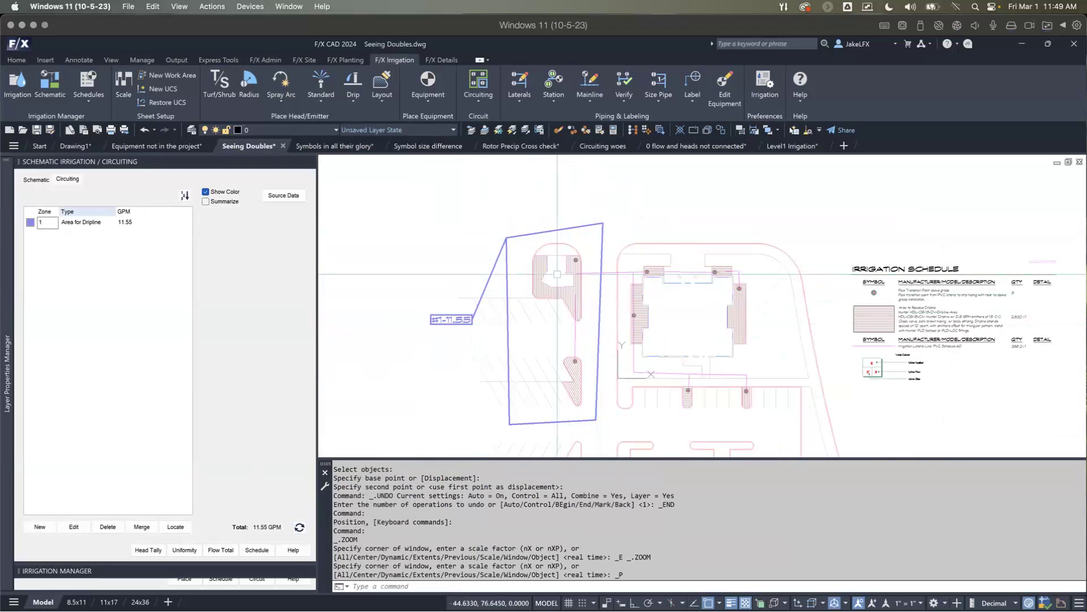
scroll(557, 274, up, 4)
scroll(526, 278, down, 2)
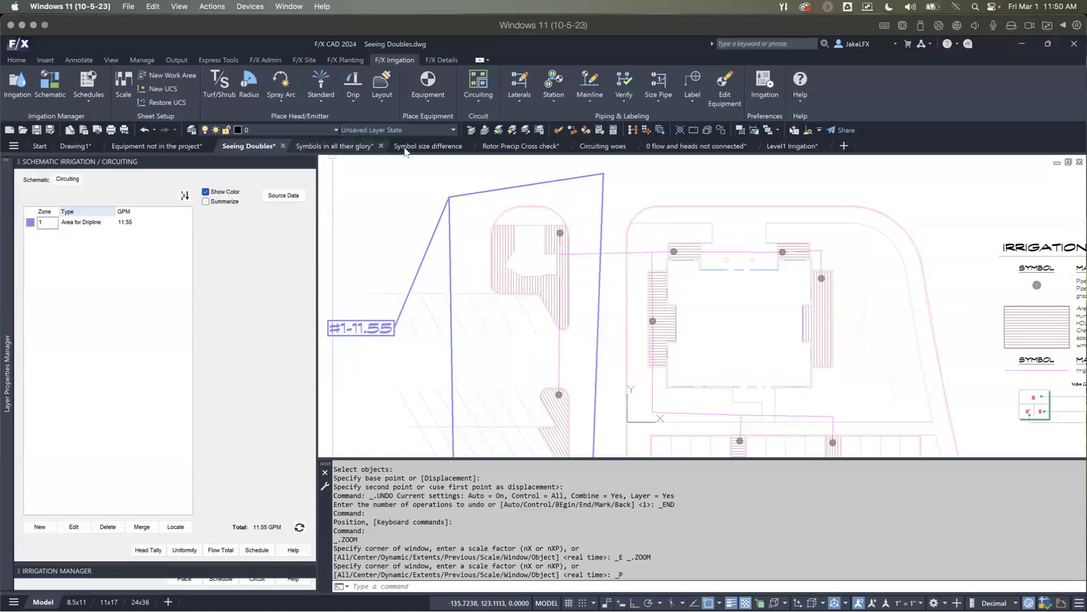
Step: In the Symbols in all their glory drawing, generate the Phase-2 irrigation schedule as a table and place it east of the site plan
click(349, 146)
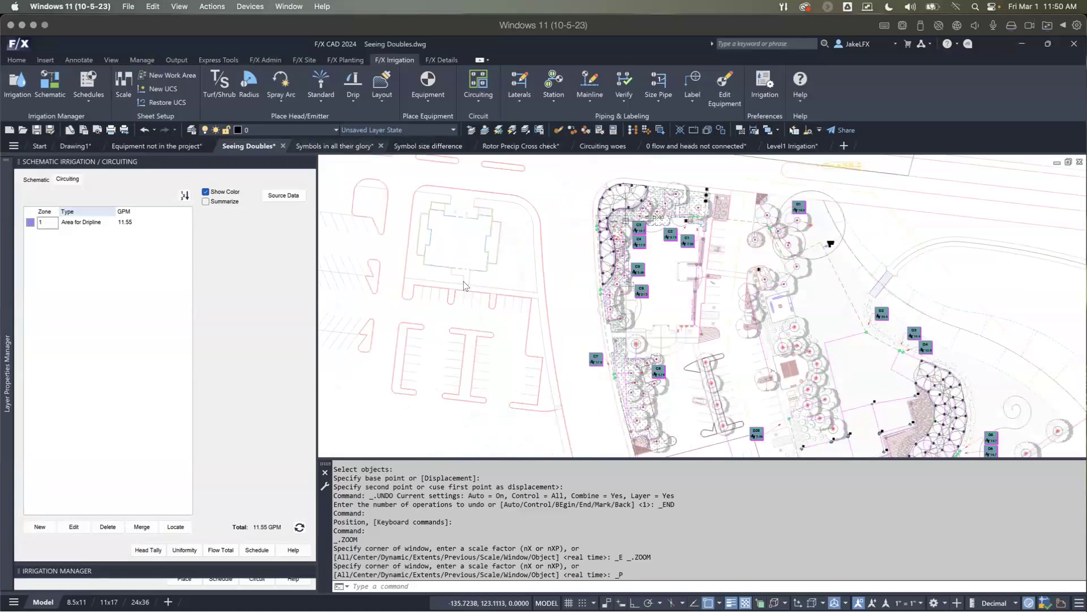
scroll(484, 245, up, 5)
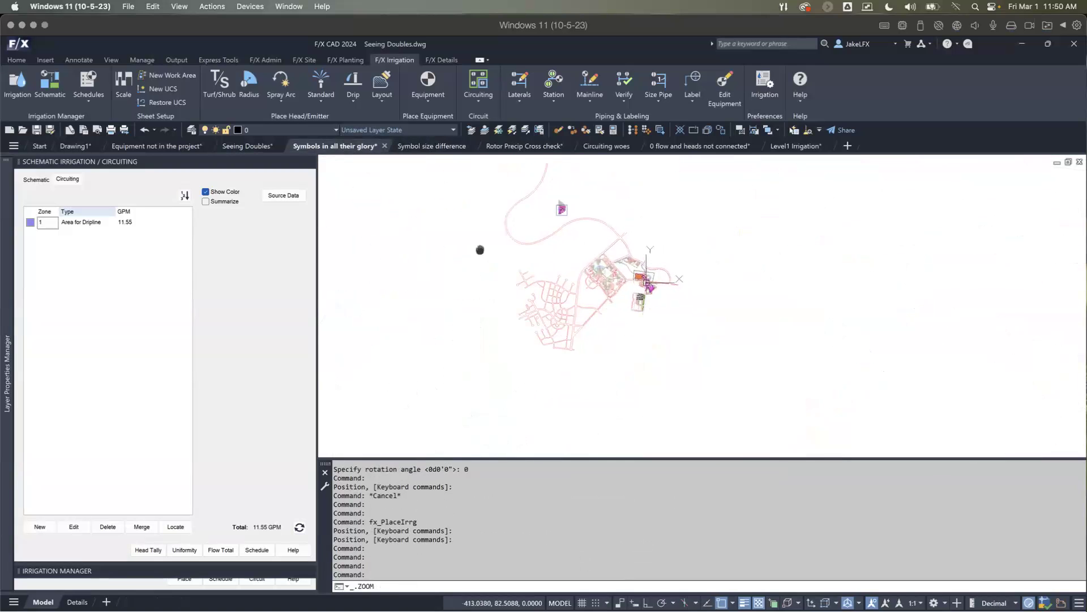
scroll(645, 288, up, 5)
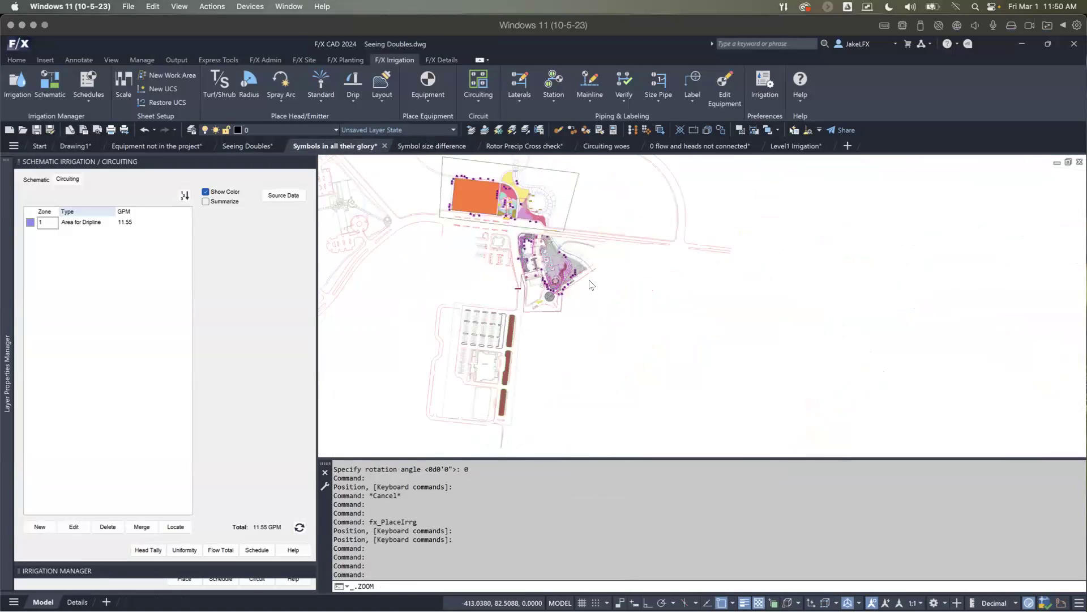
scroll(590, 284, up, 6)
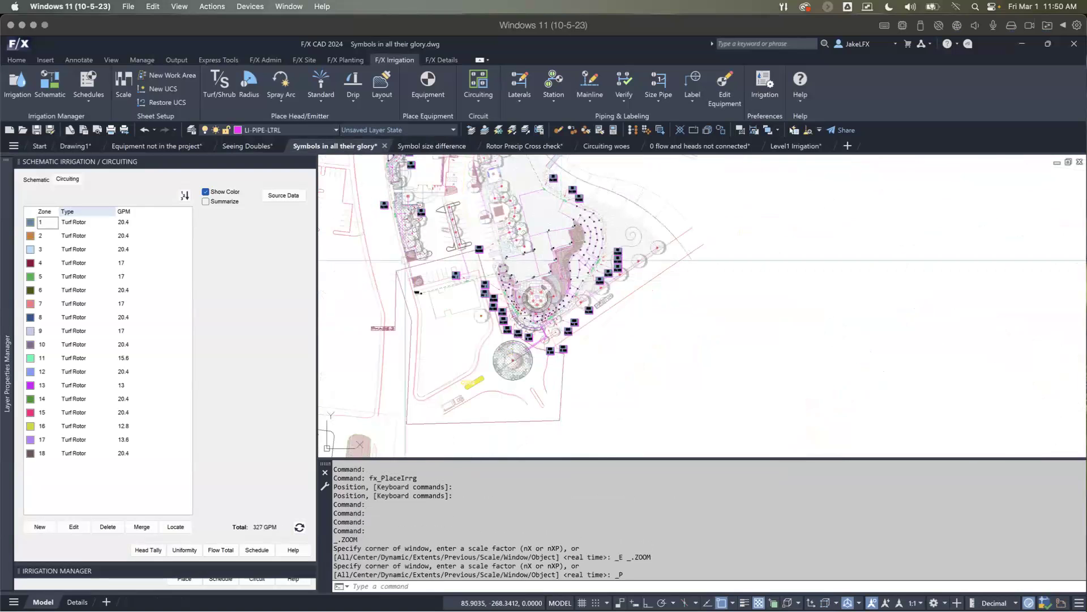
click(310, 162)
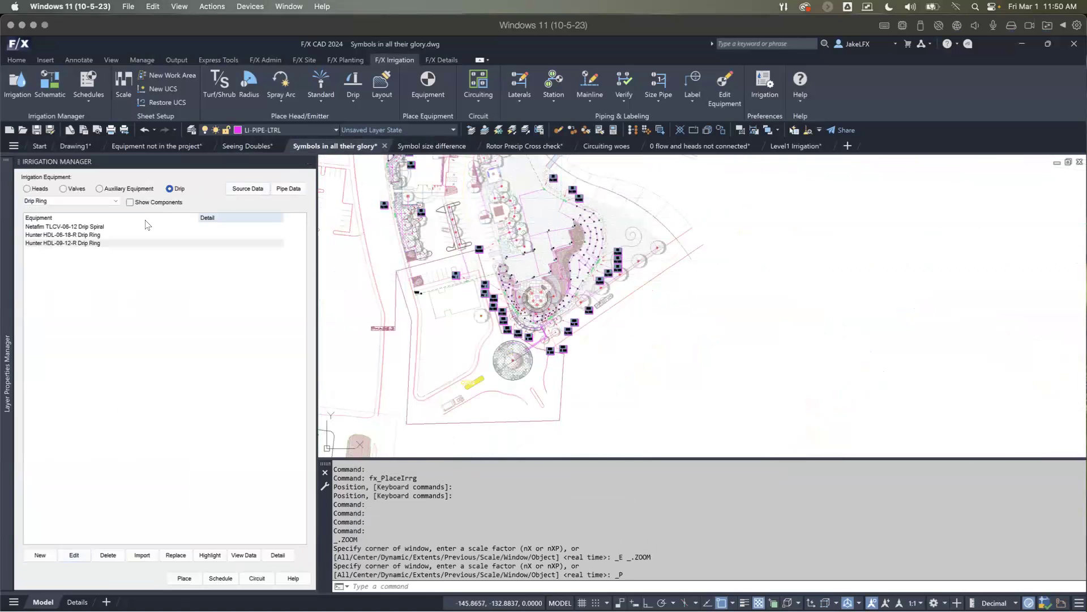
click(220, 578)
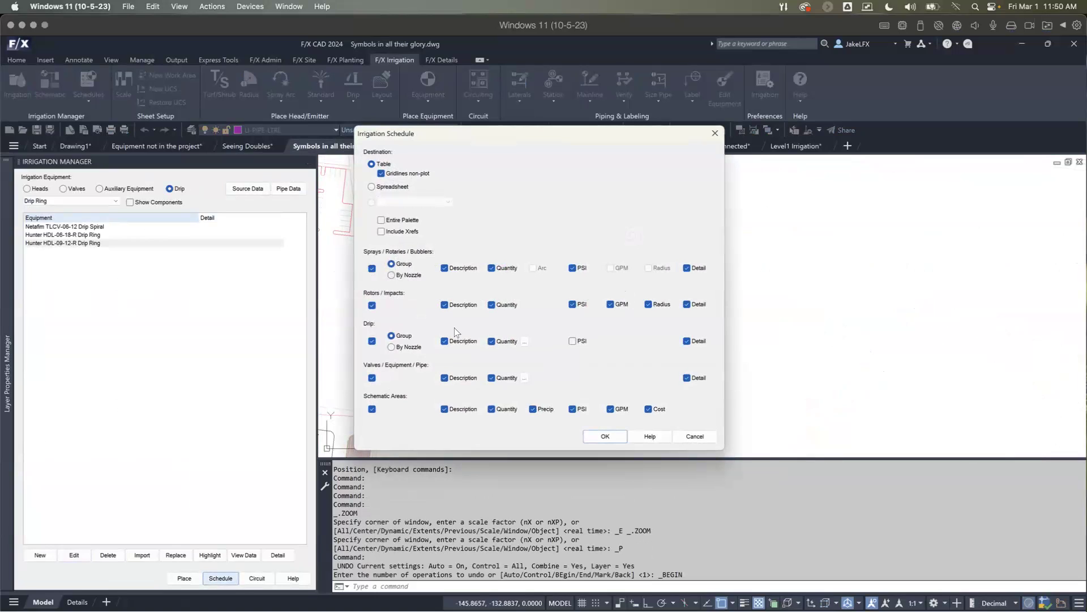
click(605, 437)
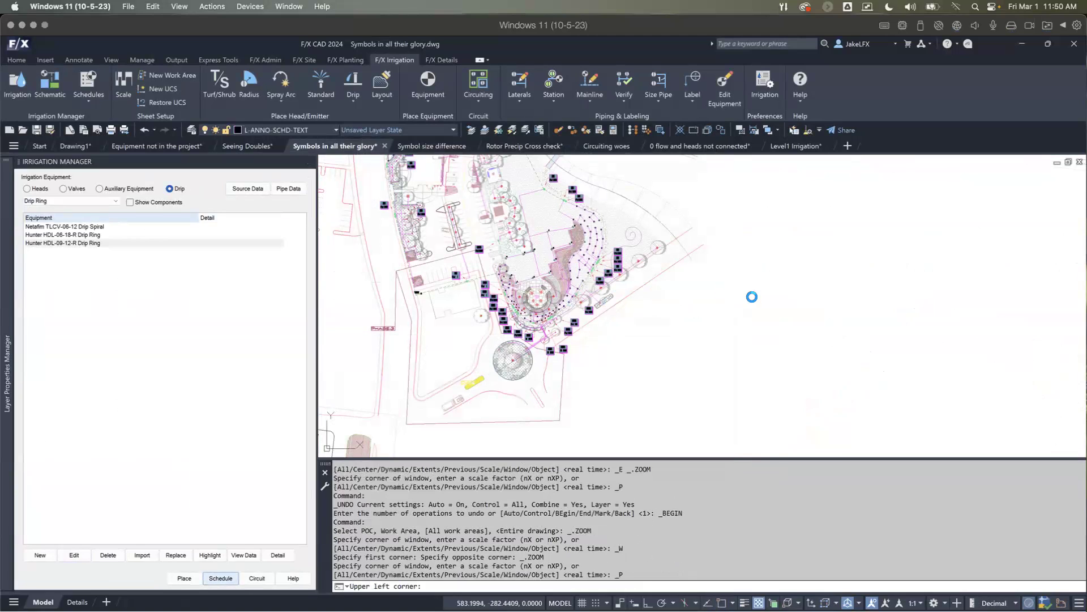
click(758, 304)
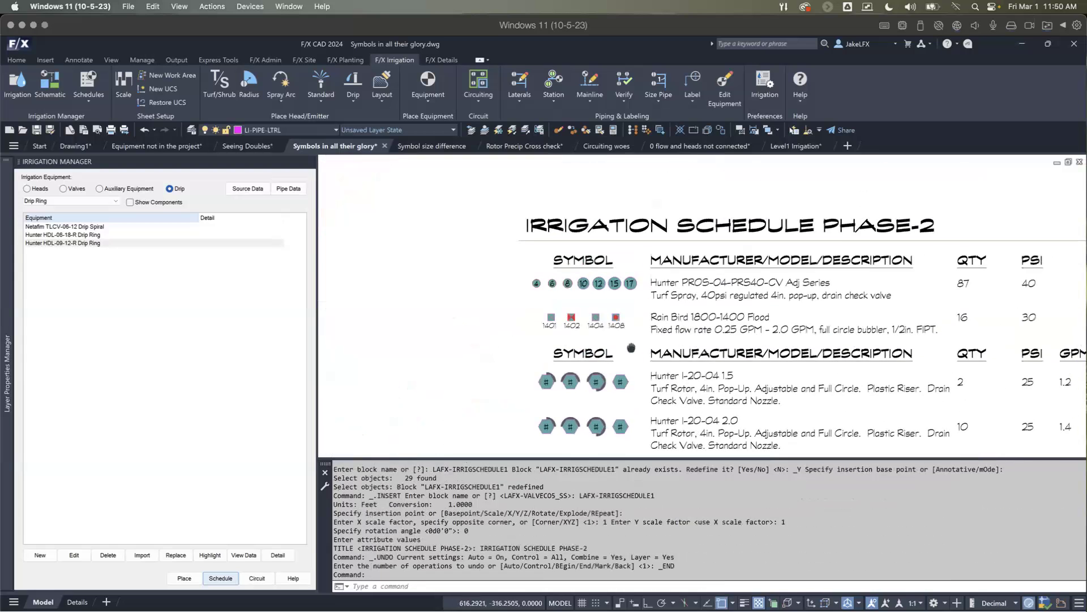
Step: Examine the symbols, descriptions and quantities in the Phase-2 irrigation schedule, and compare its location with the surrounding site plan
middle_drag(632, 347, 581, 399)
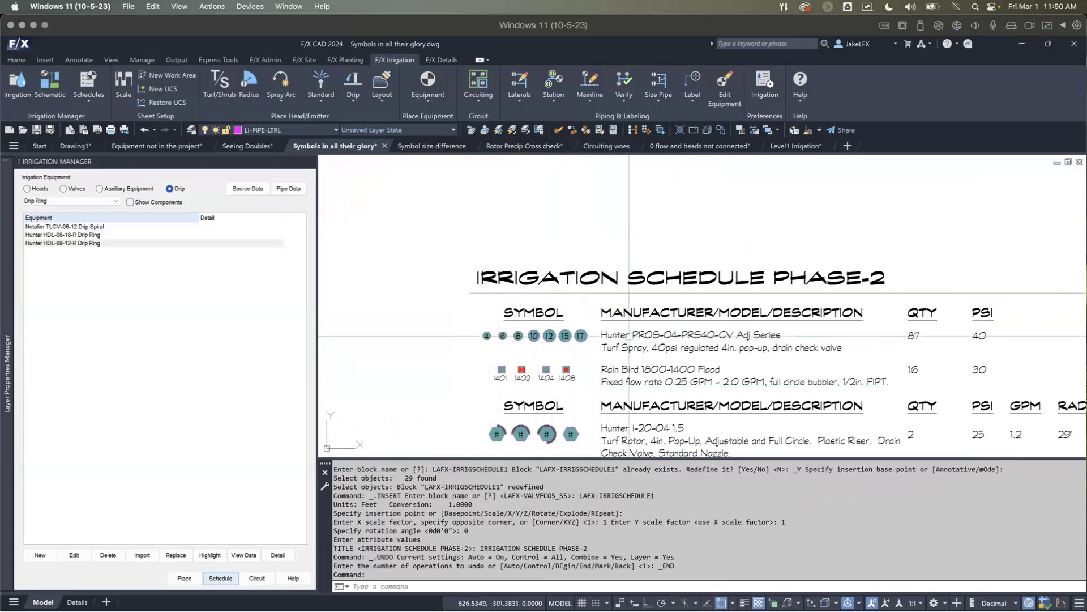
middle_drag(629, 336, 599, 285)
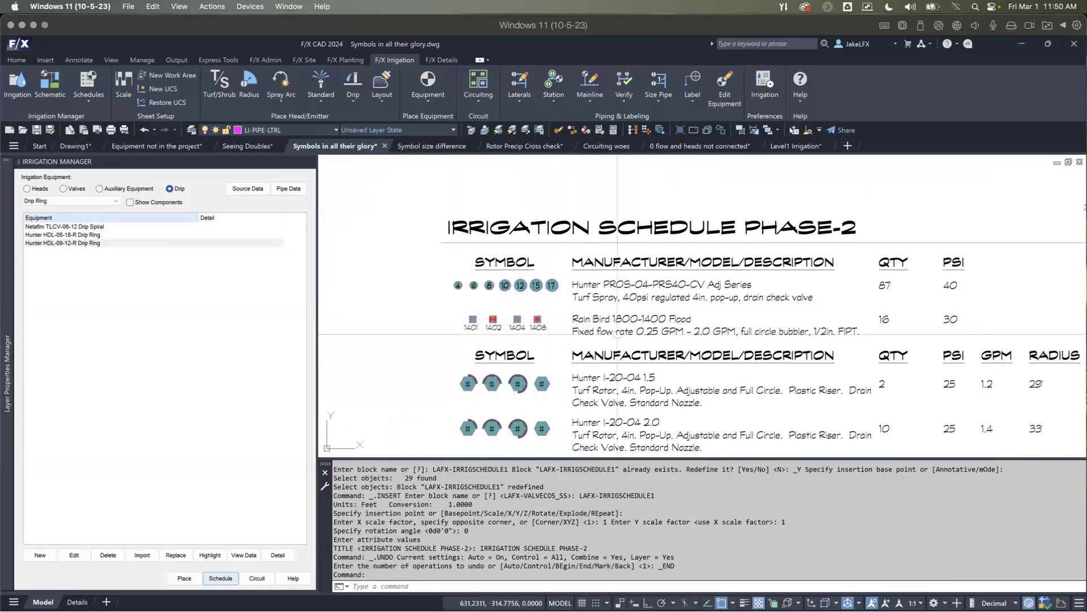
scroll(617, 334, down, 3)
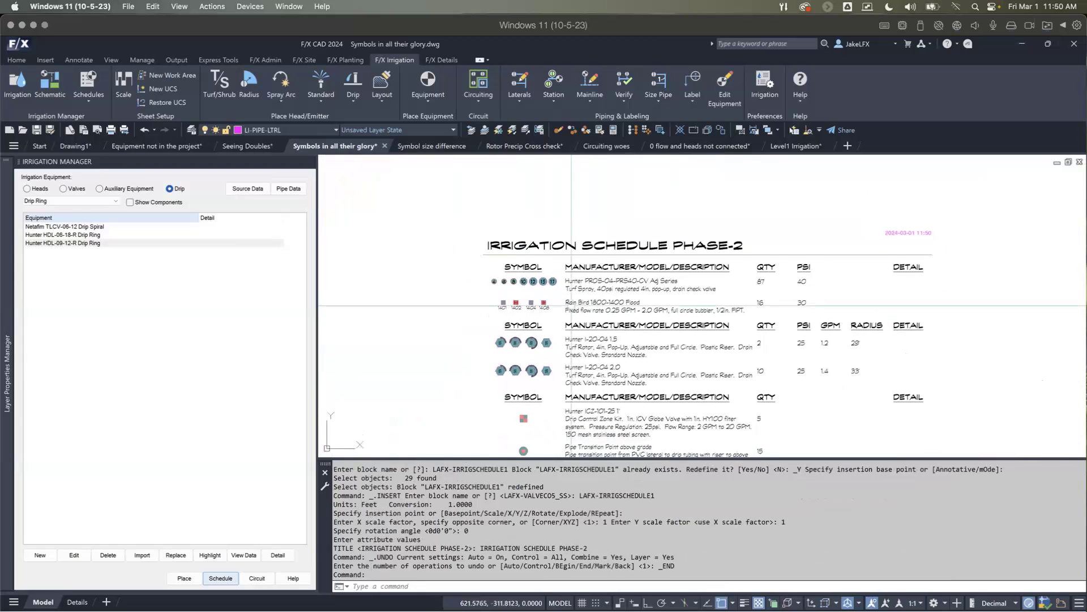
middle_drag(571, 362, 564, 320)
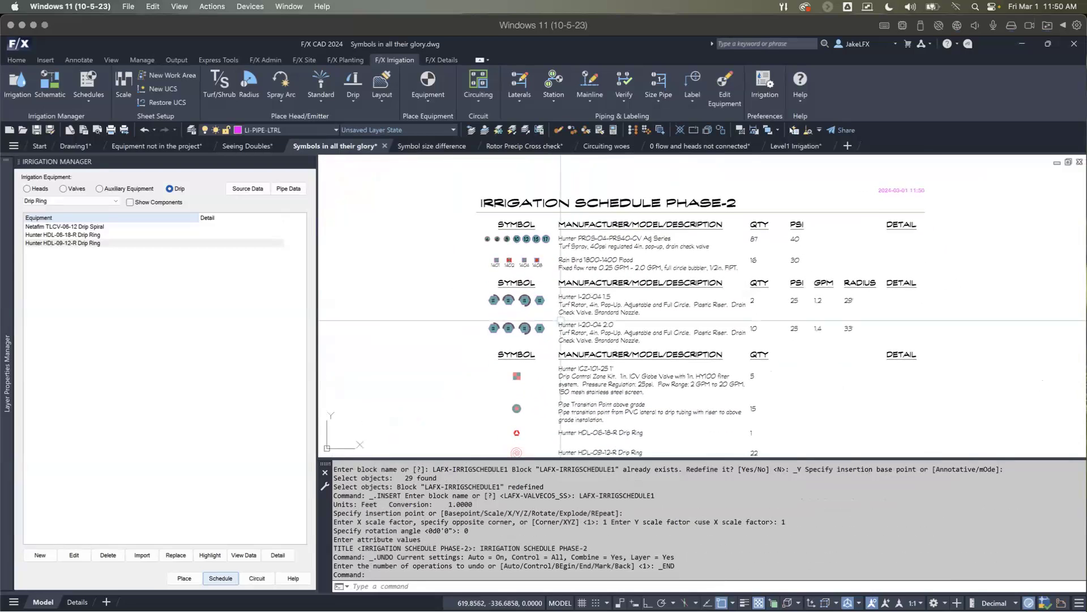
scroll(601, 306, down, 3)
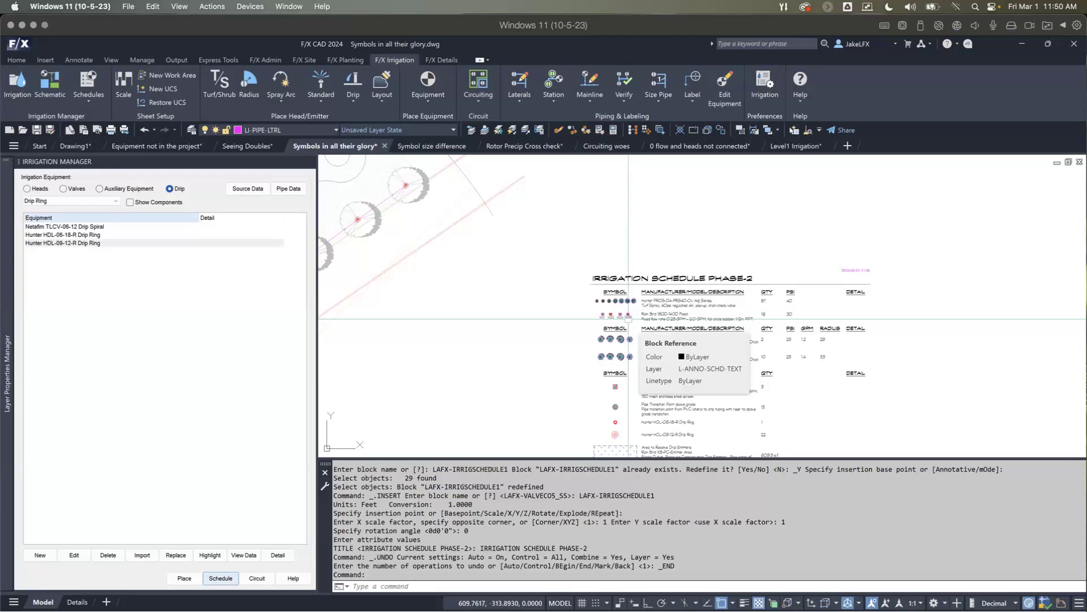
scroll(628, 319, down, 5)
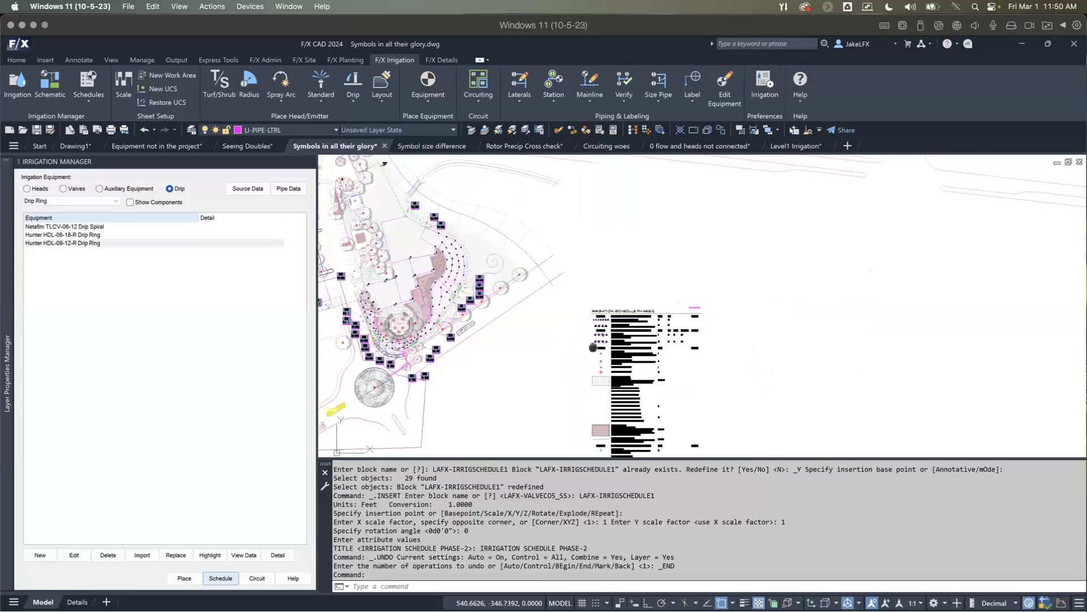
scroll(629, 319, down, 2)
middle_drag(628, 319, 651, 369)
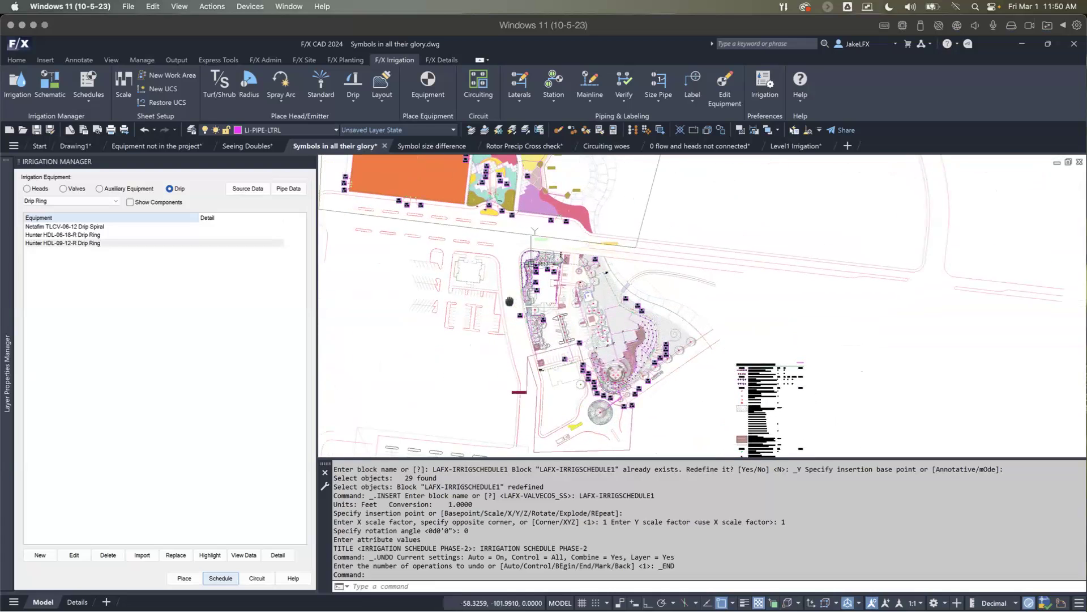
Step: Return to the Seeing Doubles drawing and check the equipment info of the cut dripline hatch in the upper island west of the building
click(261, 147)
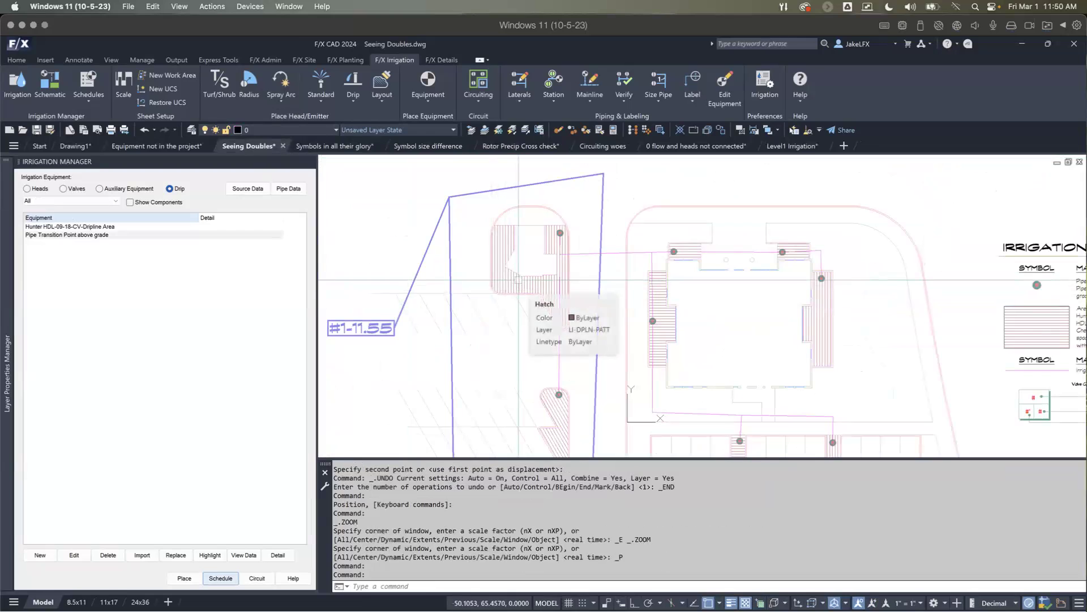
middle_drag(521, 295, 528, 298)
scroll(529, 298, up, 2)
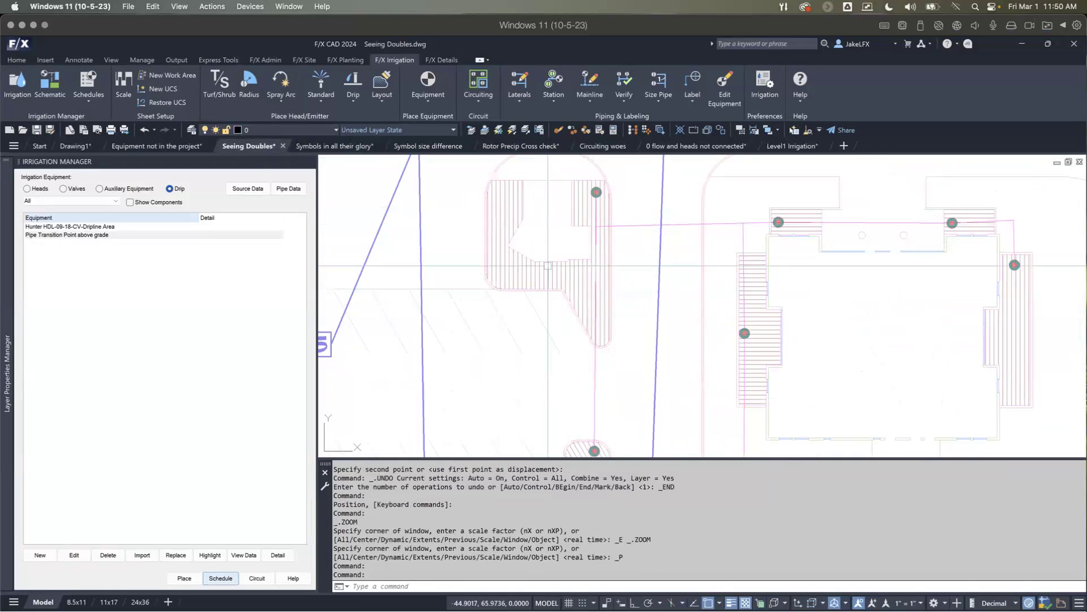
scroll(533, 292, down, 2)
scroll(566, 238, up, 2)
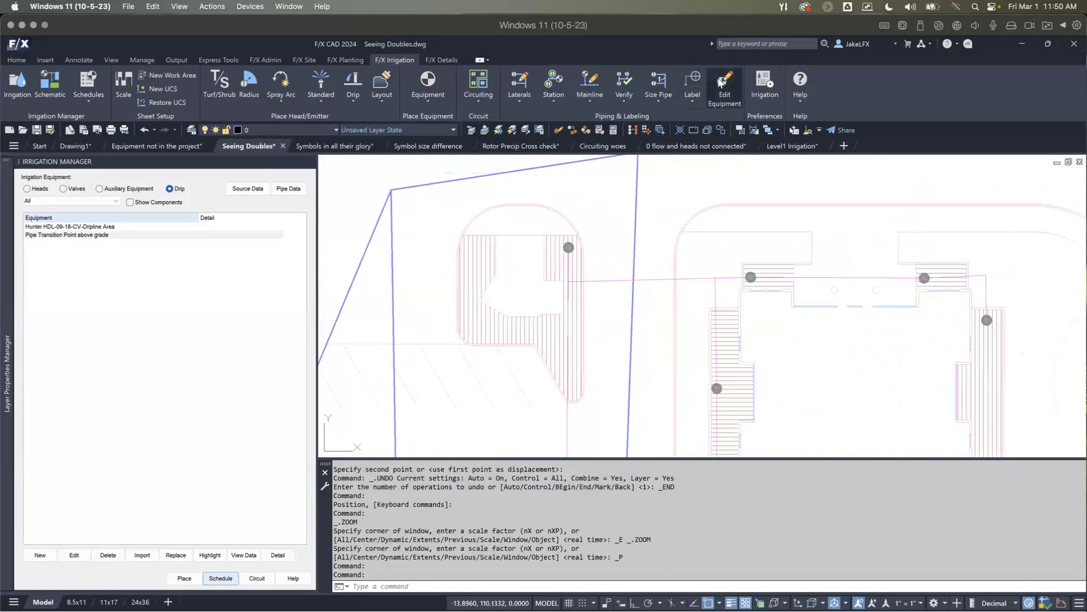
click(501, 364)
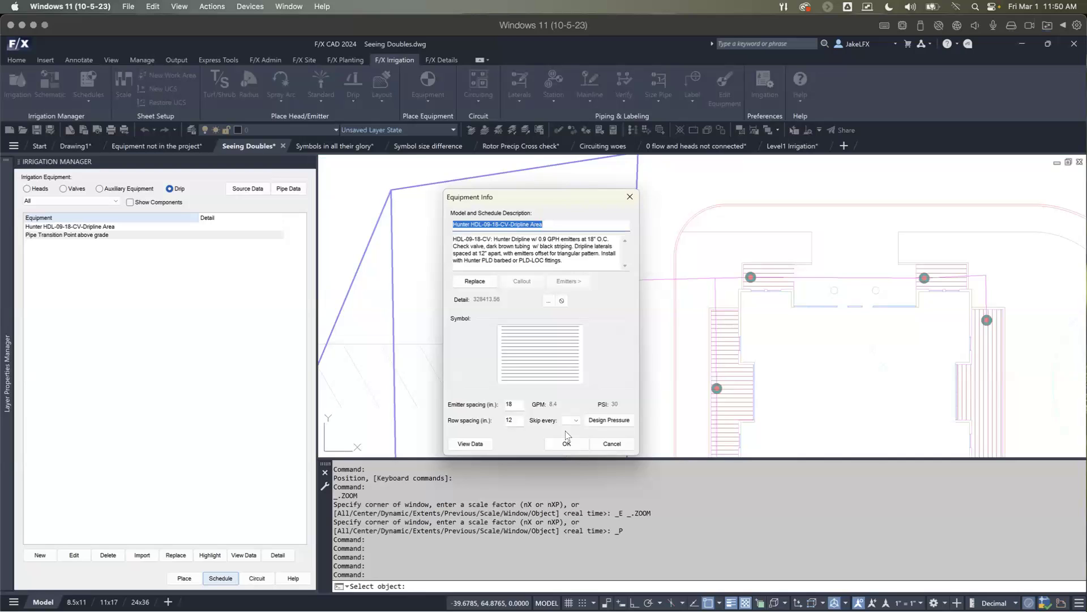
click(567, 445)
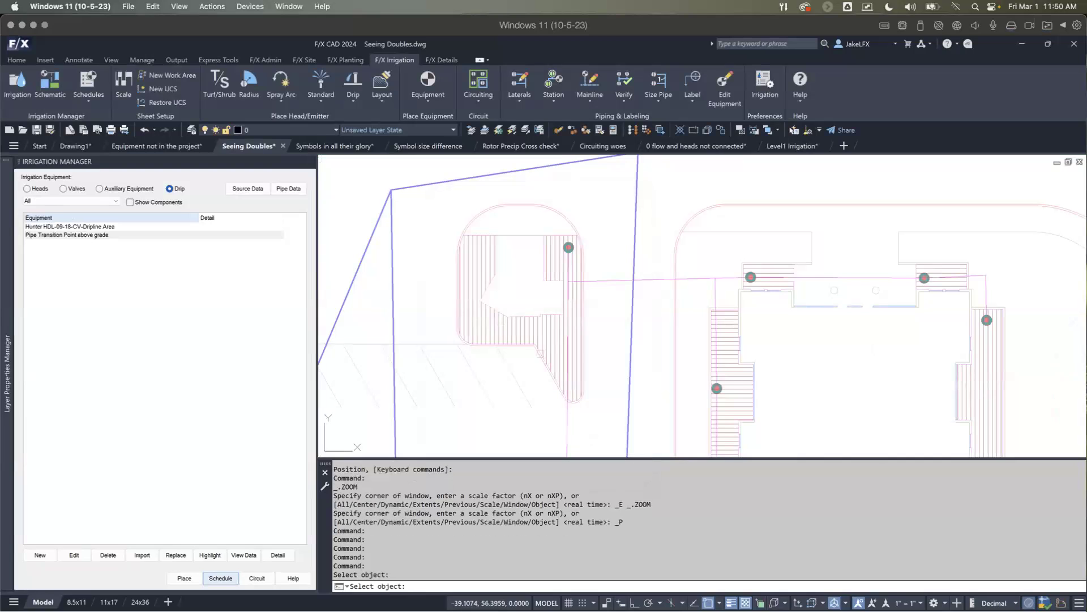
key(Escape)
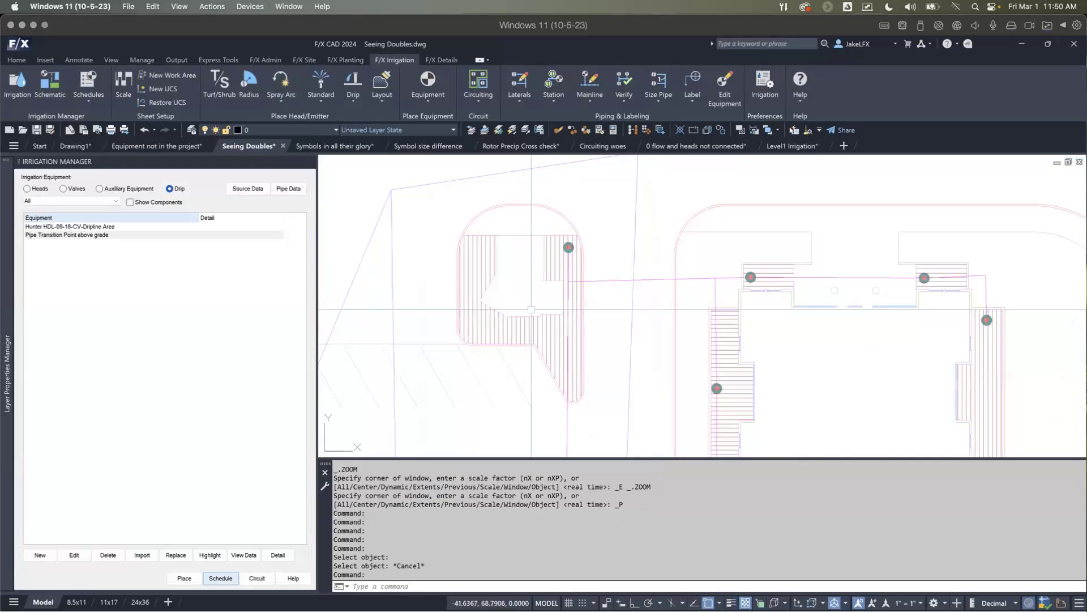
Step: Undo the PHatch subtraction to restore the full dripline hatch in the upper island west of the building
key(ctrl+z)
key(ctrl+z)
key(ctrl+z)
key(ctrl+z)
key(ctrl+z)
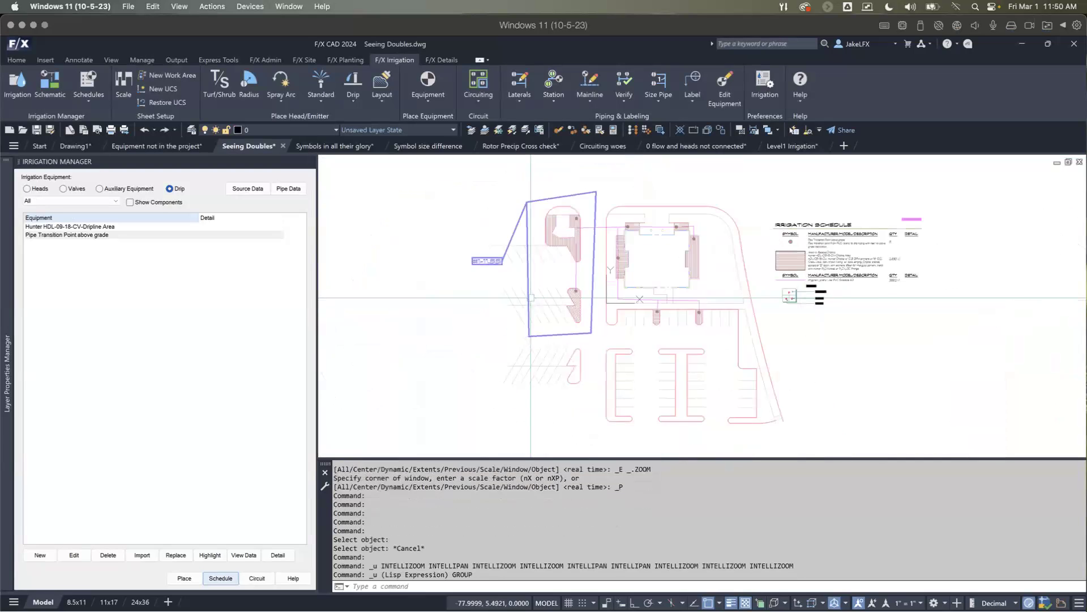
key(ctrl+z)
key(ctrl+z)
key(ctrl+z)
key(ctrl+z)
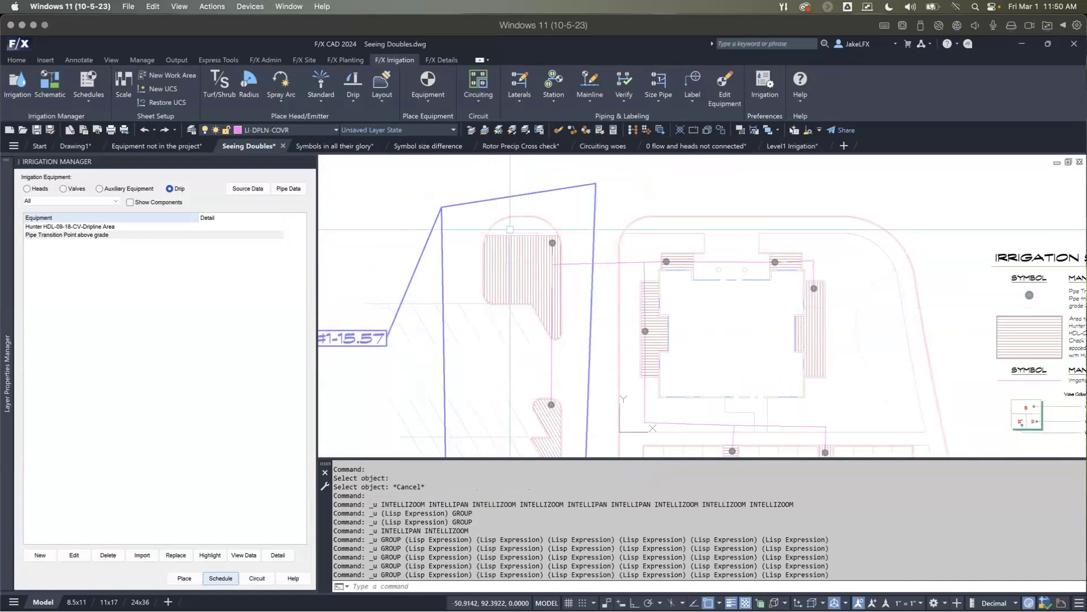
Step: Erase the single leftover object at the upper edge of the restored dripline hatch in the upper island
scroll(508, 232, up, 2)
click(511, 232)
text(e)
key(Return)
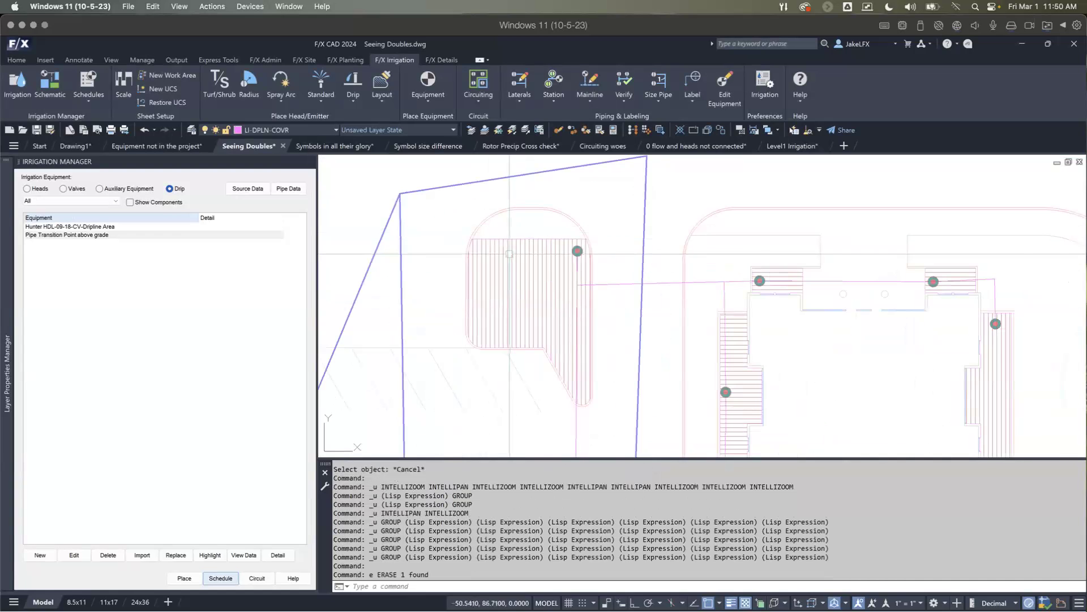
Step: Check the equipment info and GPM of the restored dripline hatch with Edit Equipment, leaving its settings as they are
scroll(509, 256, down, 2)
click(716, 80)
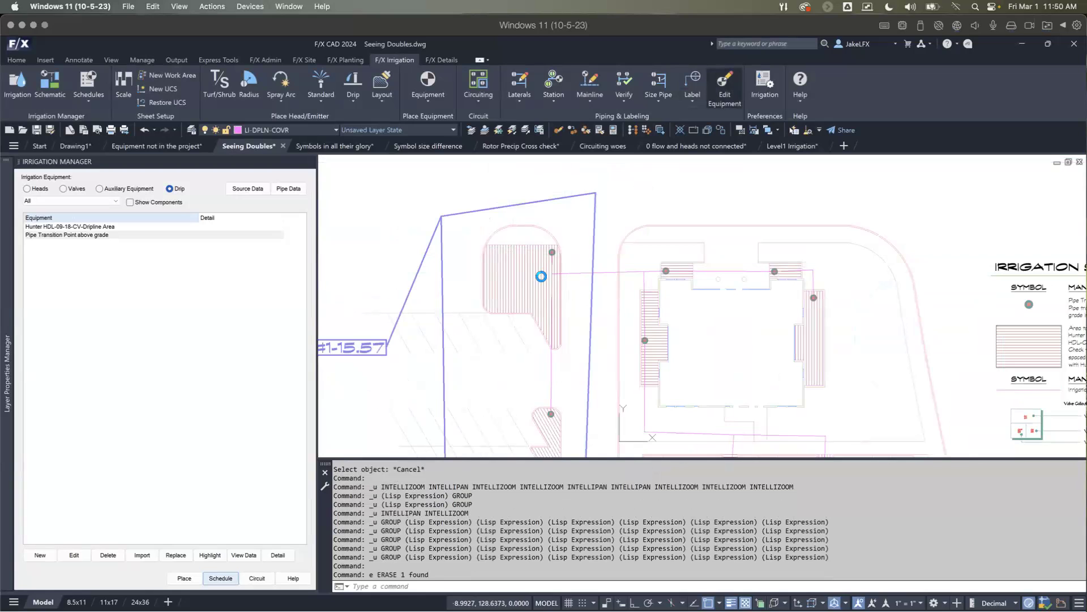
click(514, 306)
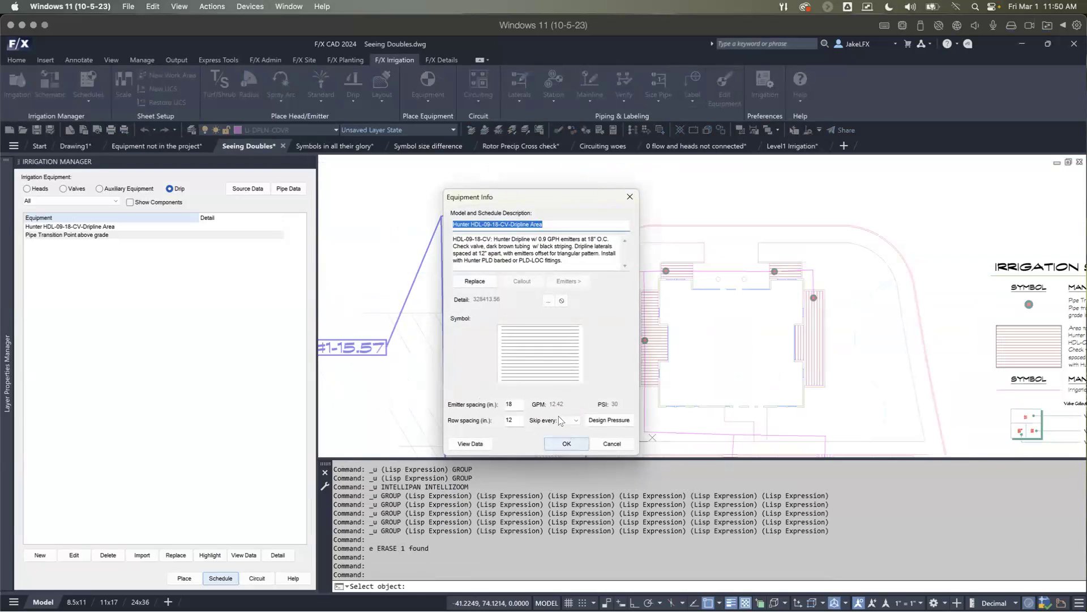
click(566, 444)
key(Escape)
key(Escape)
scroll(521, 258, up, 5)
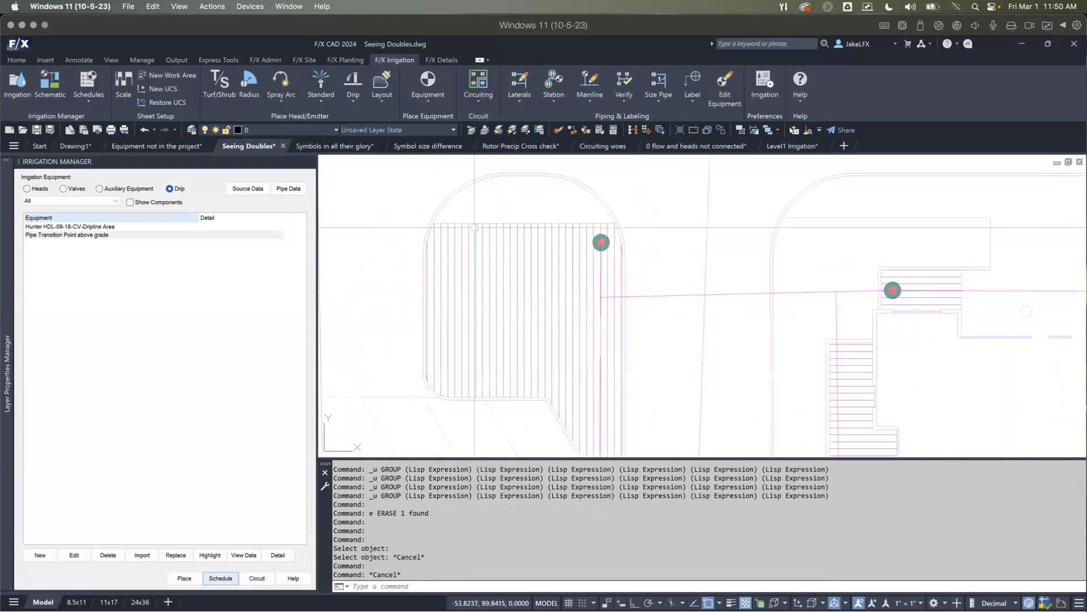
Step: Start PolyDivide on the dripline hatch in the upper island west of the building and compare the options for 2 to 5 equal sections
click(378, 102)
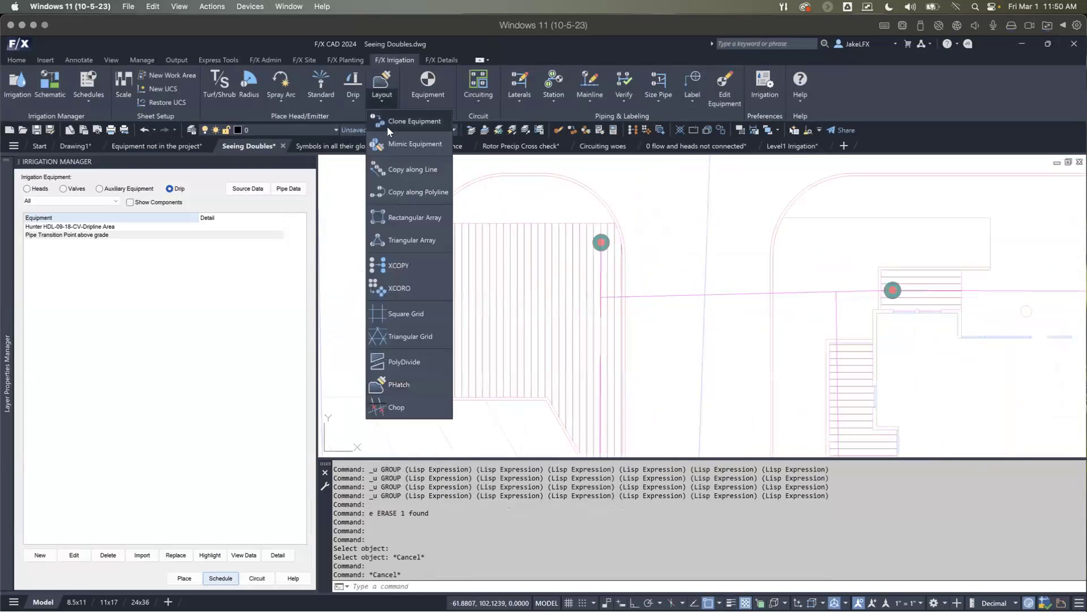
click(393, 365)
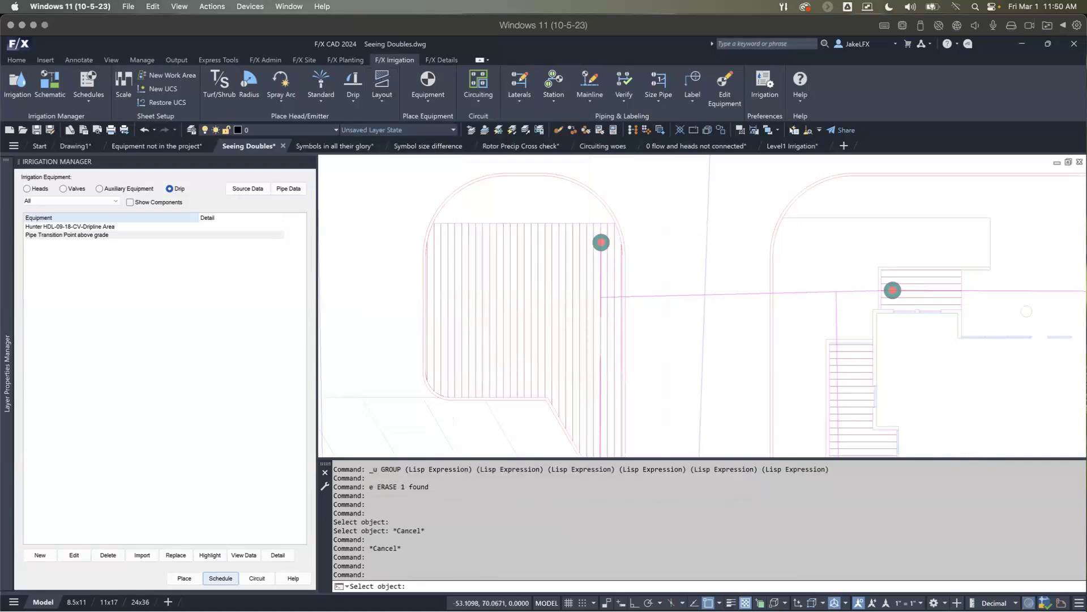
scroll(478, 337, down, 2)
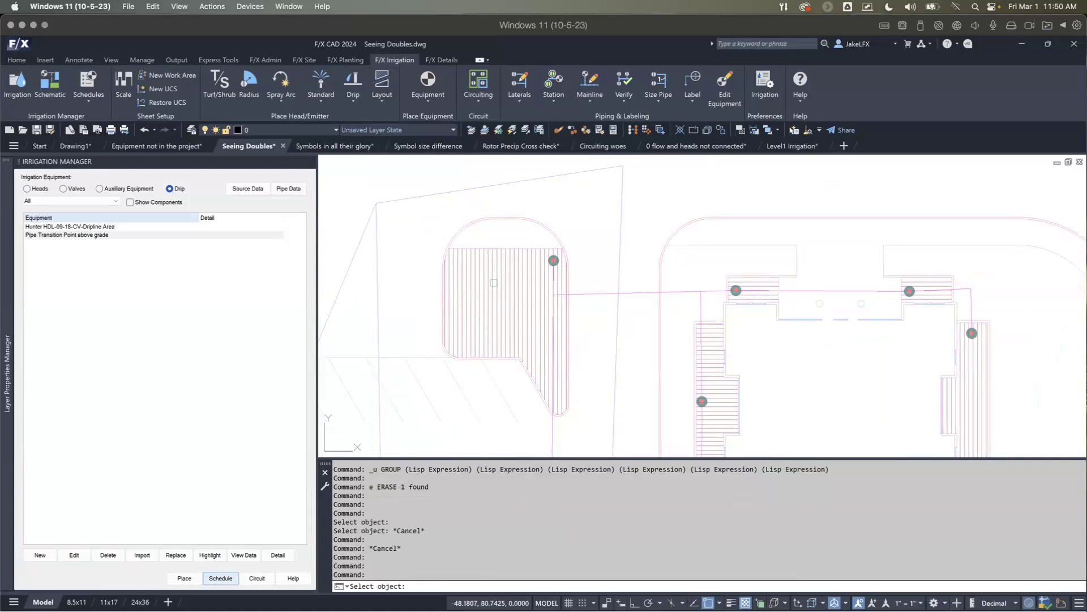
click(493, 282)
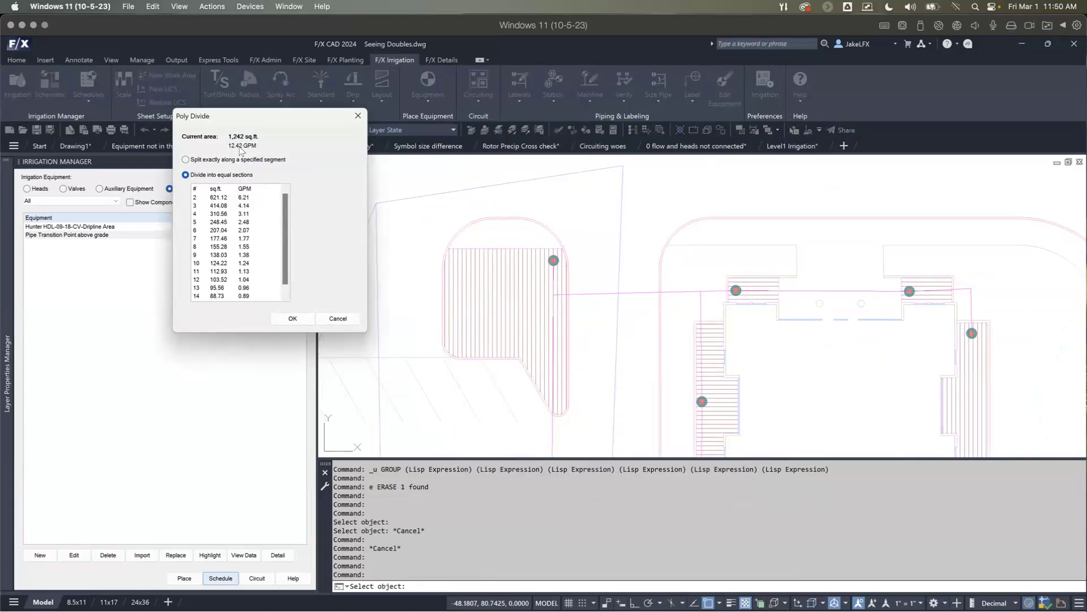
click(221, 200)
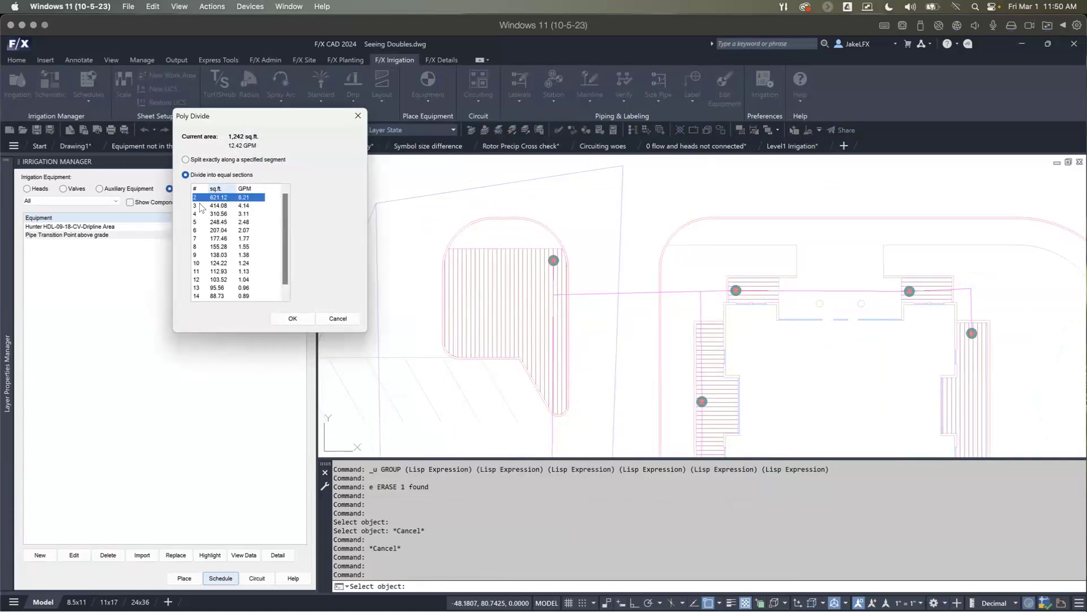
click(224, 206)
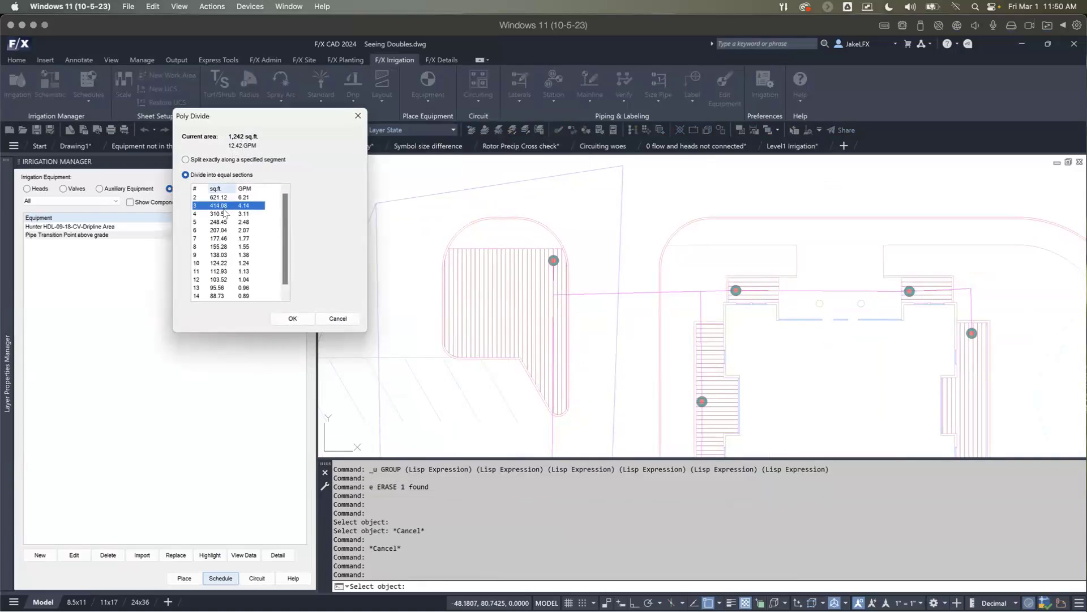
click(222, 215)
click(223, 223)
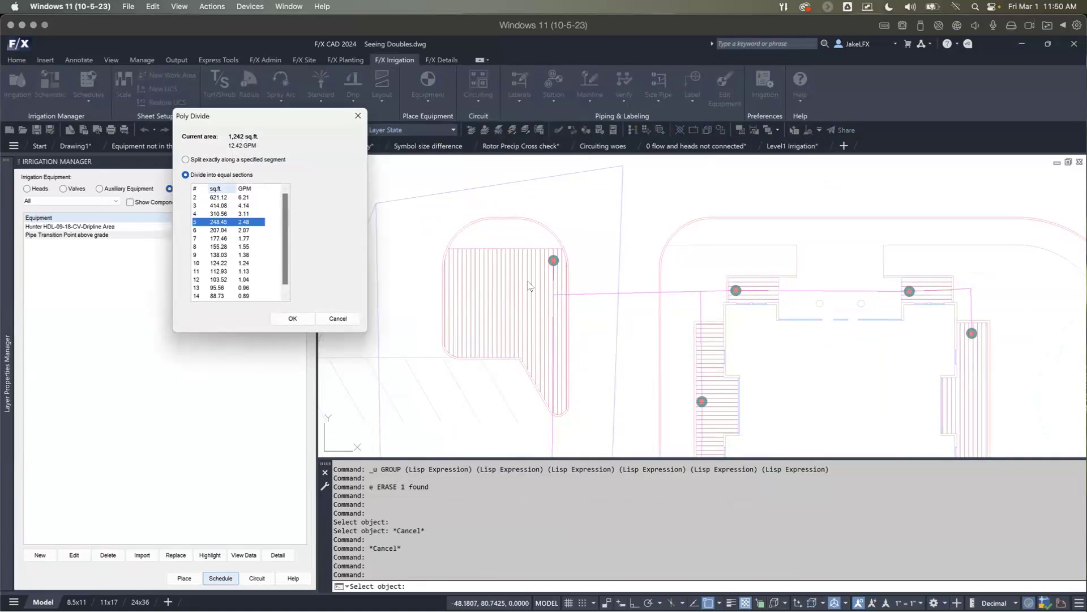
click(224, 197)
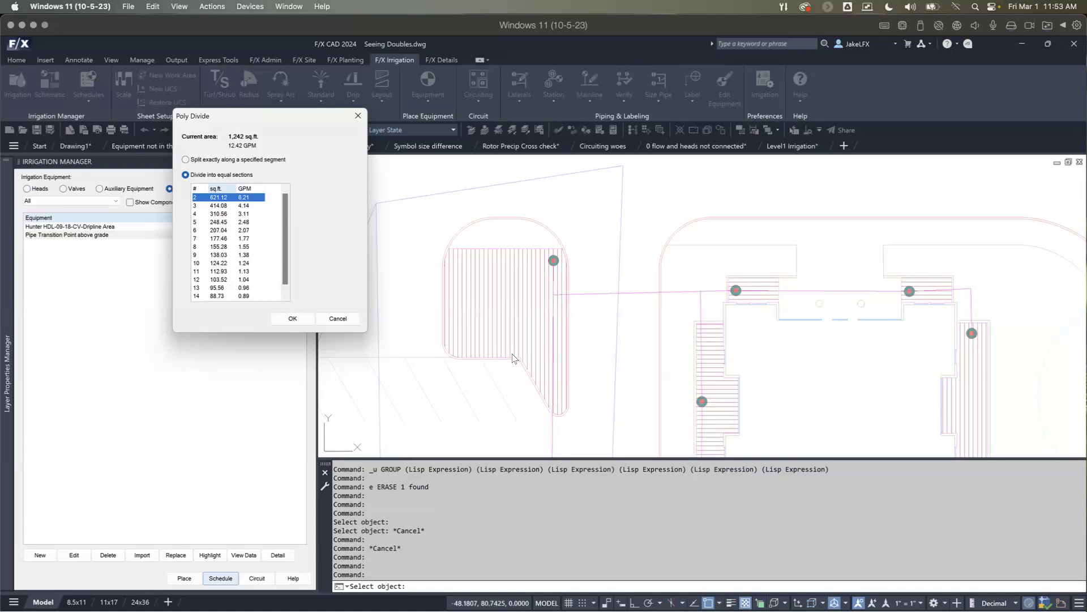
Step: Split the hatch exactly along a specified, slightly sloping segment running across the middle of the island
click(185, 160)
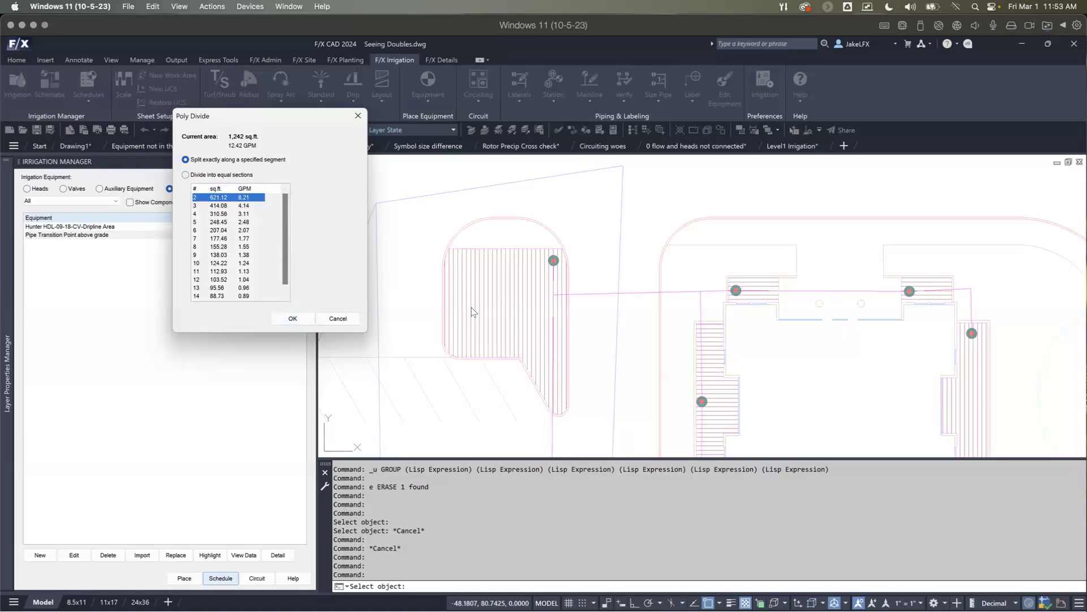
click(292, 319)
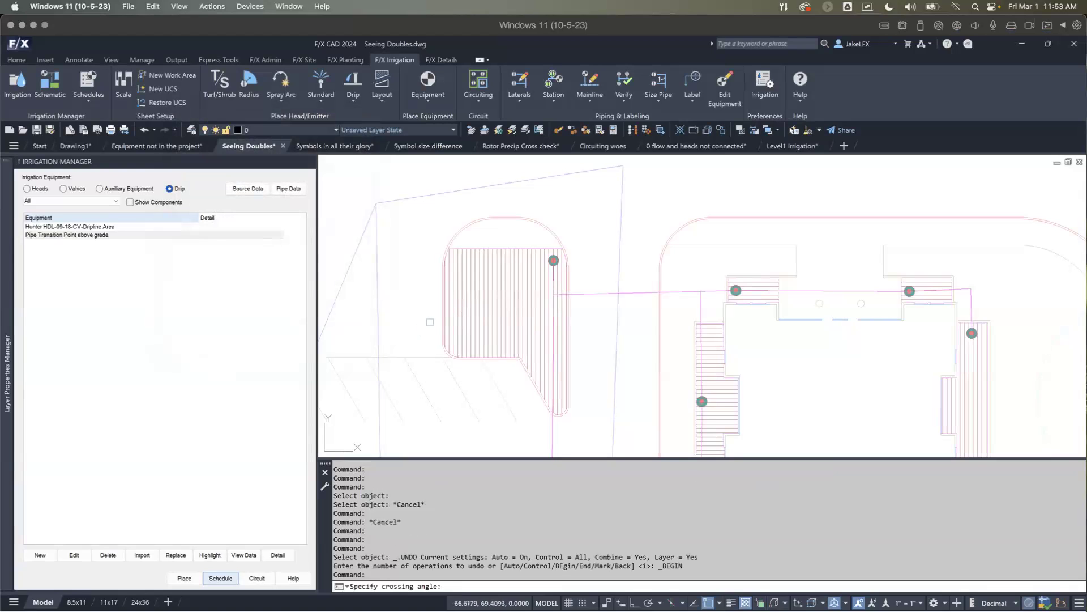
click(430, 322)
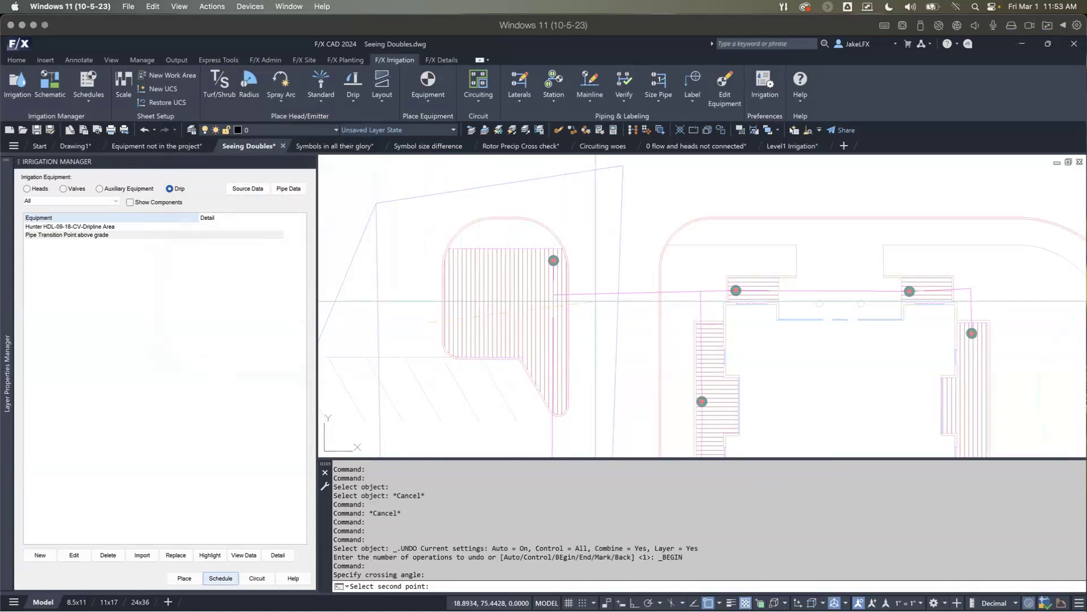
click(592, 301)
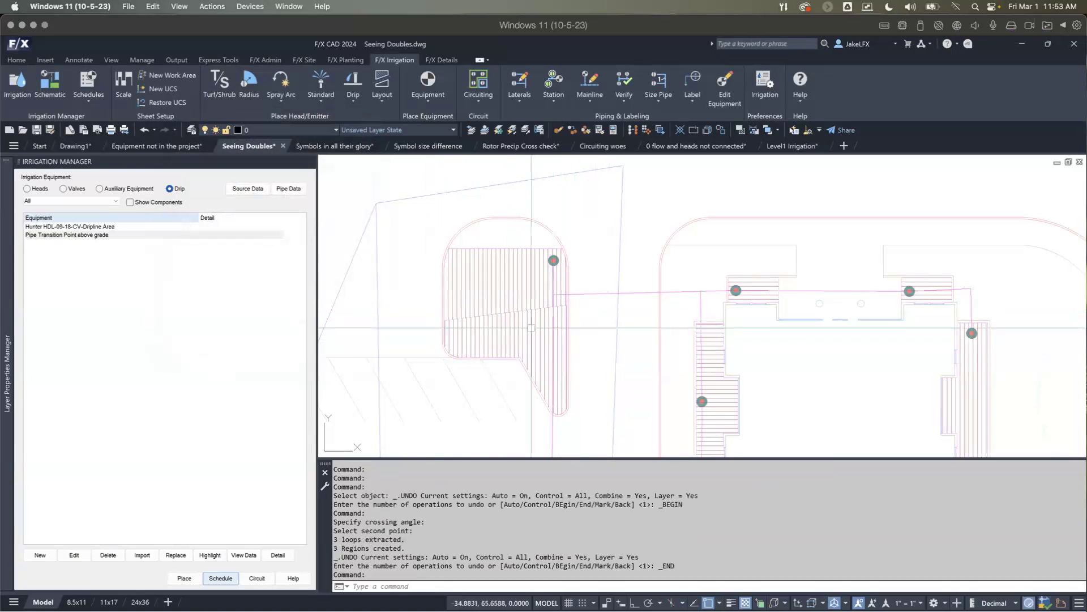
Step: Select the upper and lower parts of the divided dripline hatch in turn to check that they are separate objects
click(488, 258)
key(Escape)
click(539, 326)
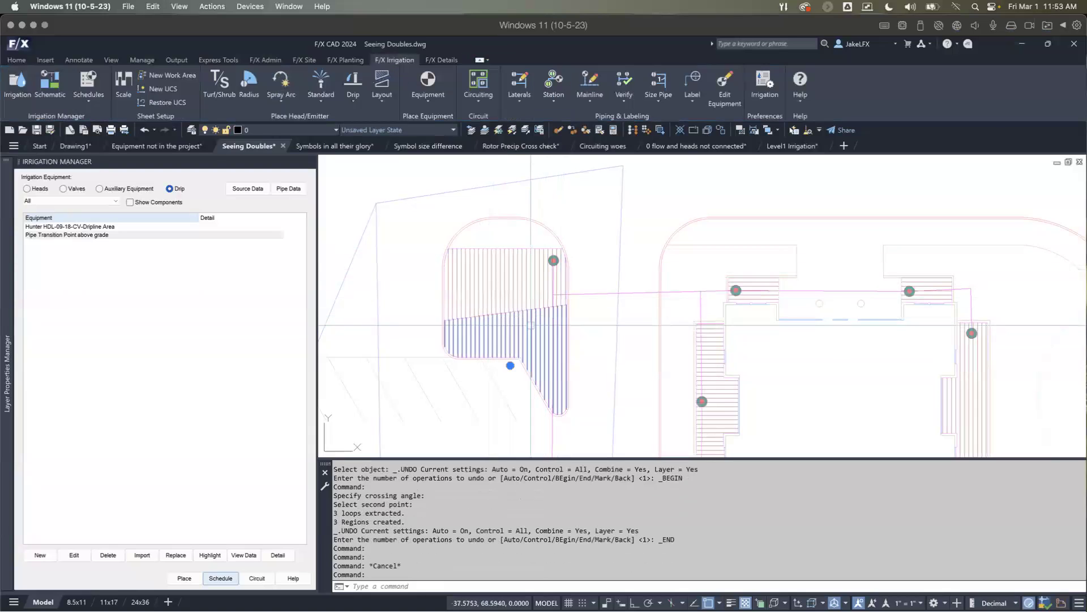
key(Escape)
click(524, 298)
key(Escape)
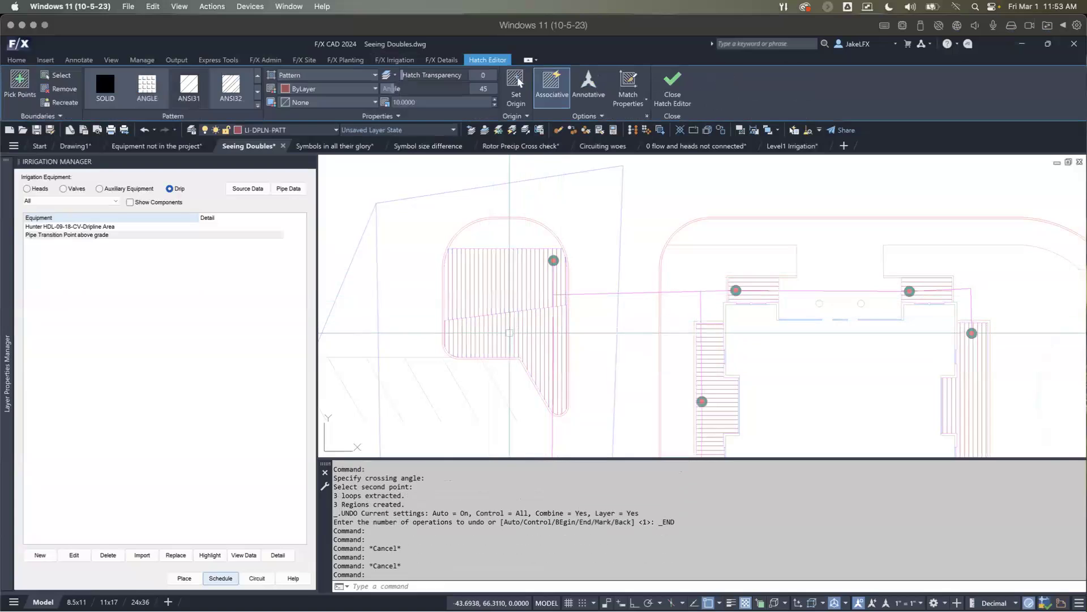
click(520, 326)
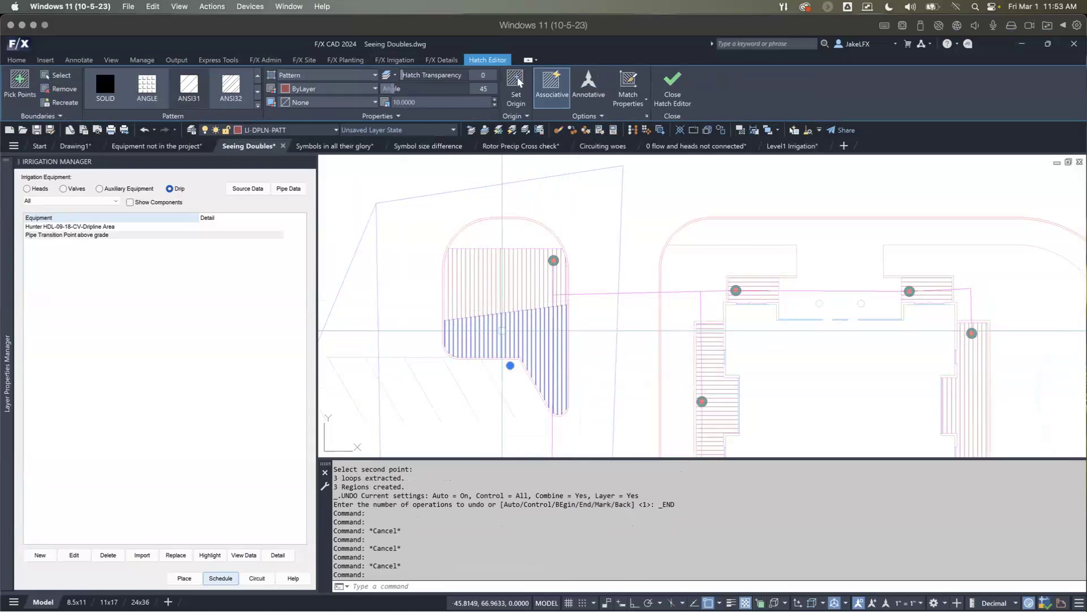
middle_drag(505, 363, 503, 320)
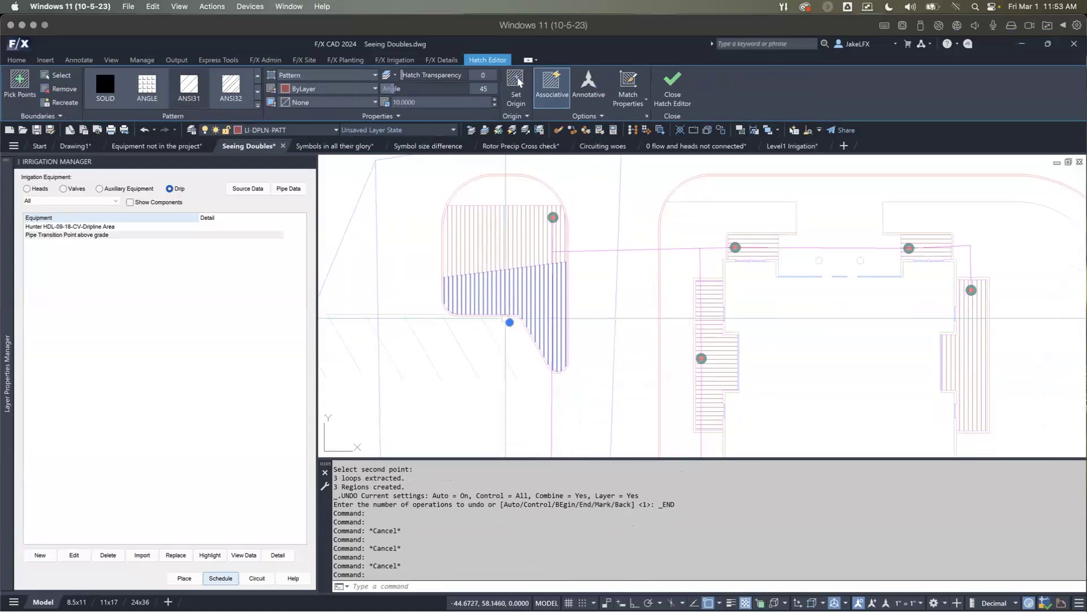
key(Escape)
Step: Switch to the Symbols in all their glory drawing and locate the narrow strip beside the long dripline bed east of the building
scroll(512, 278, down, 4)
scroll(646, 266, up, 6)
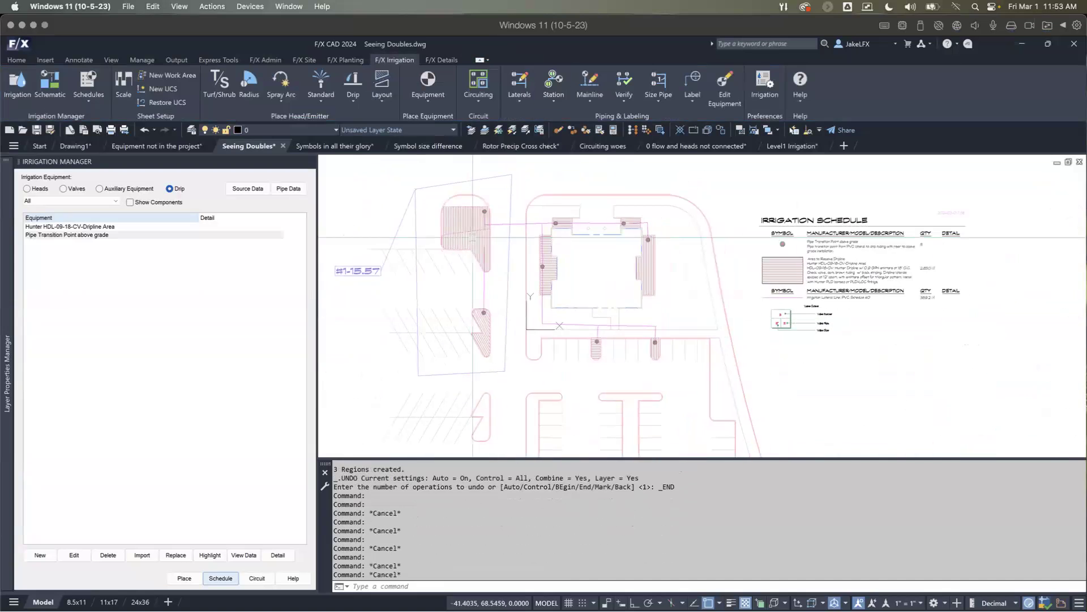
scroll(647, 266, down, 5)
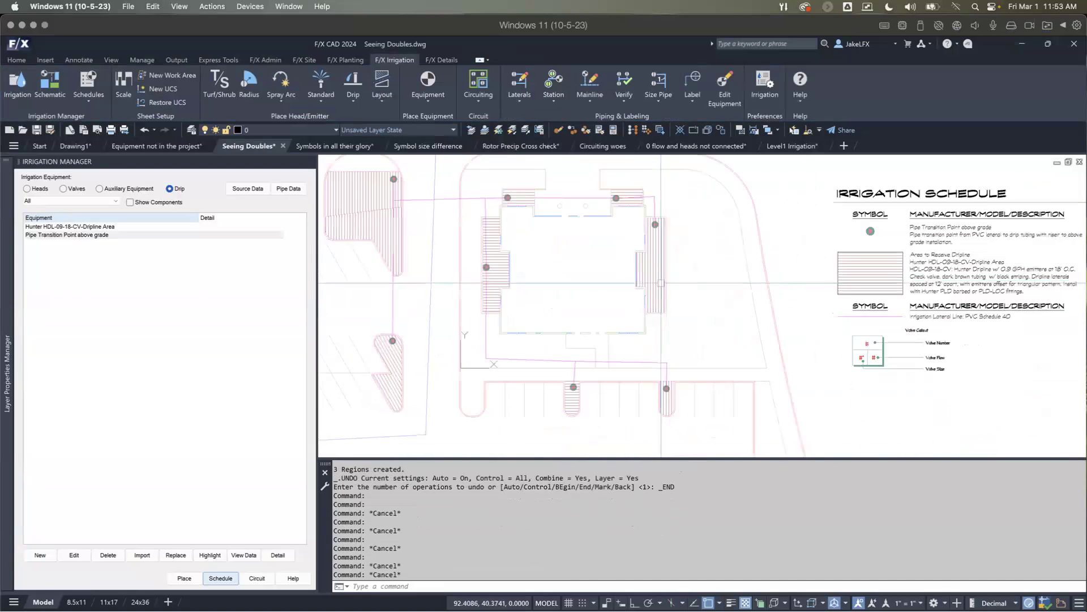
scroll(589, 348, up, 4)
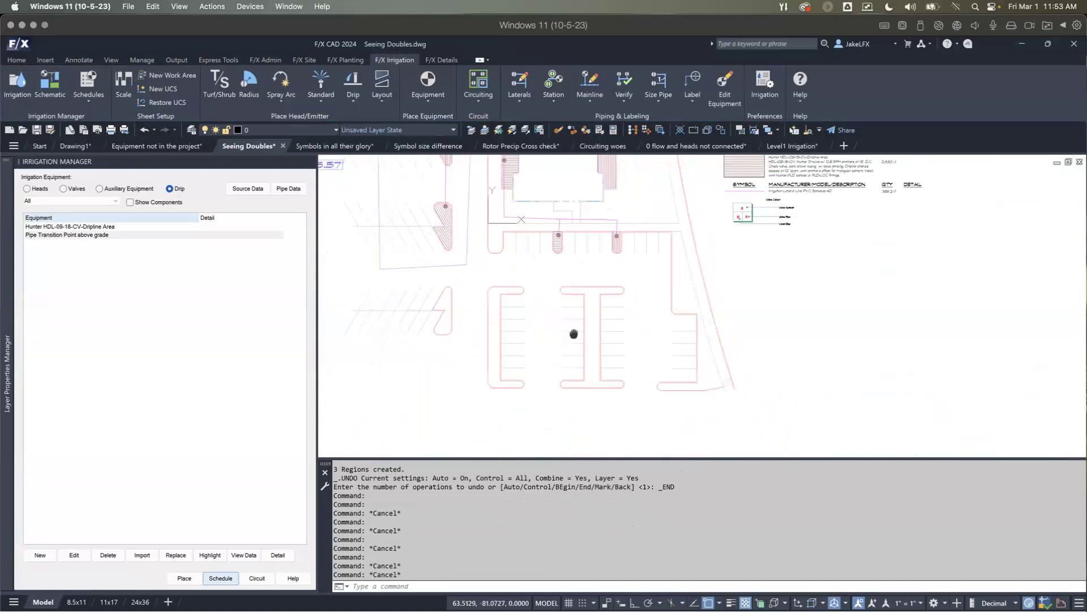
scroll(577, 330, down, 7)
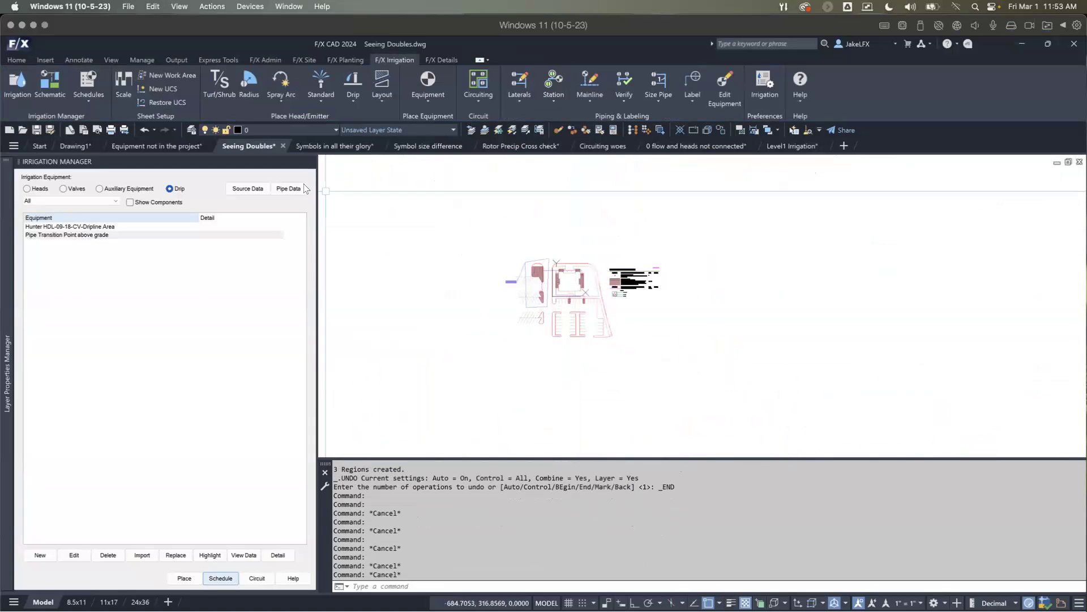
click(373, 148)
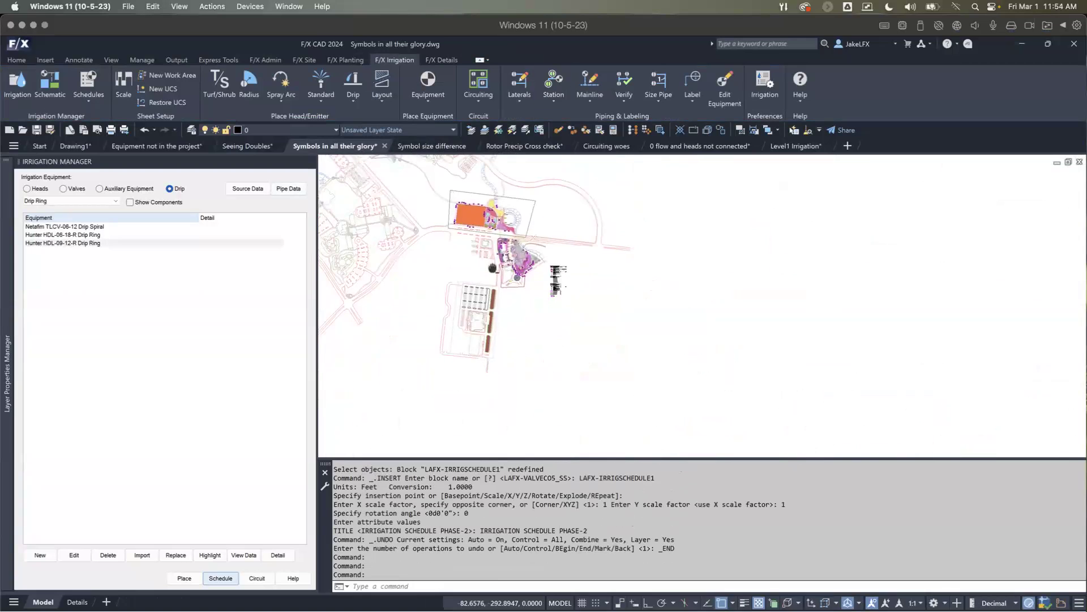
scroll(503, 299, up, 10)
scroll(505, 315, down, 2)
middle_drag(506, 330, 507, 248)
click(508, 250)
key(Escape)
middle_drag(497, 340, 502, 255)
scroll(506, 268, up, 5)
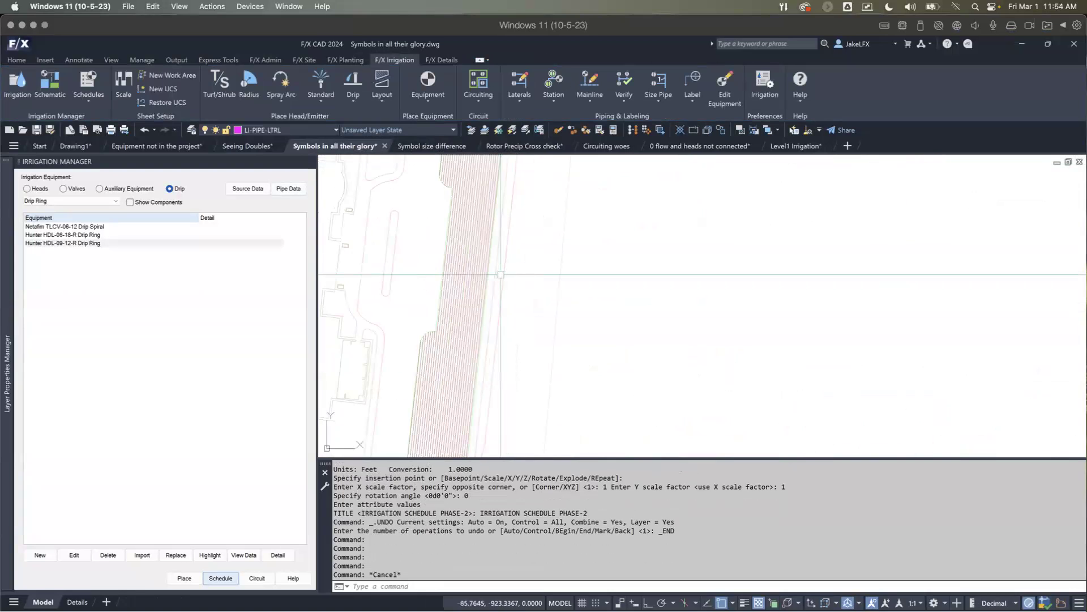
scroll(507, 268, down, 3)
Step: Create a boundary polyline around the narrow strip just east of the long dripline bed
text(bo)
key(Return)
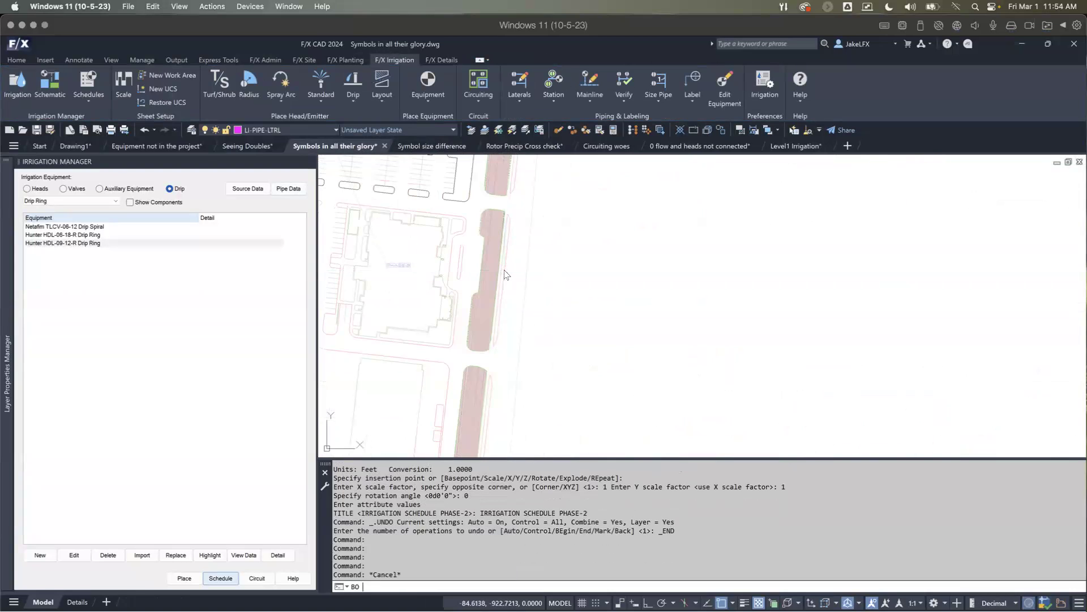
key(Return)
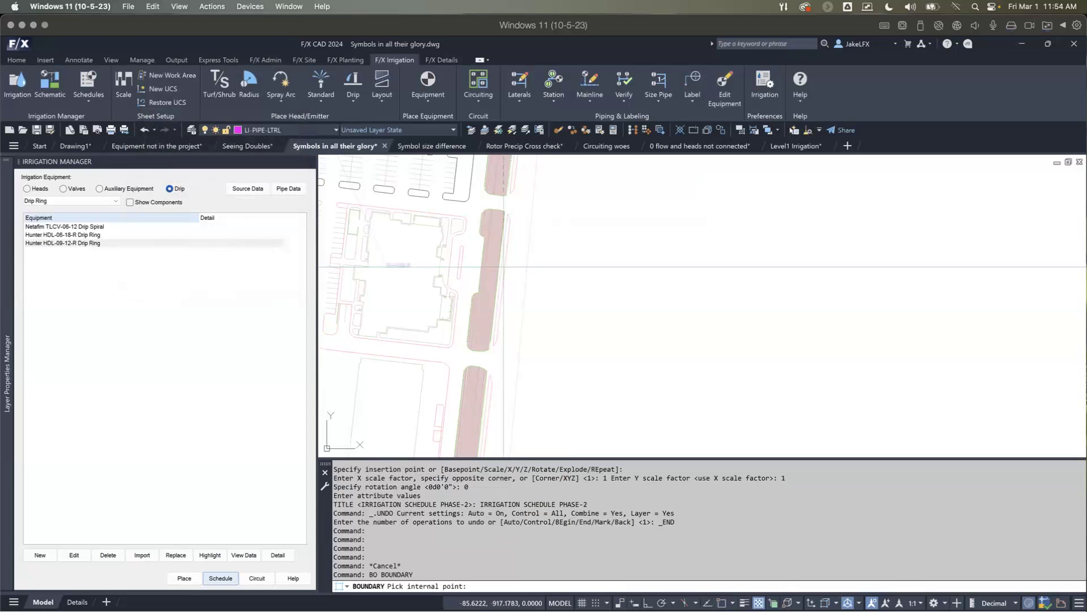
click(503, 266)
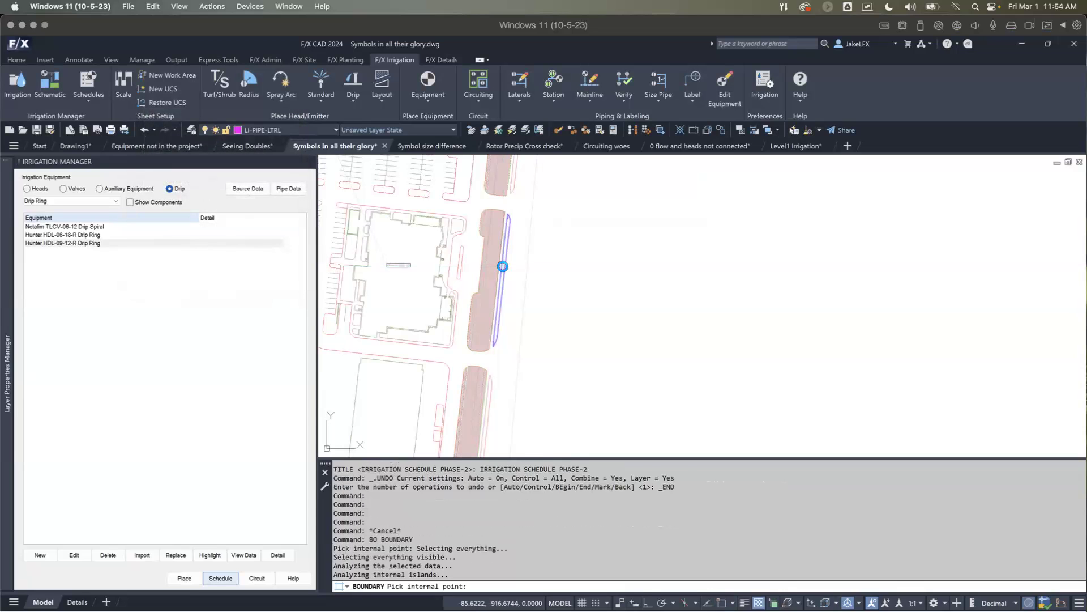
key(Return)
Step: Select the new boundary polyline and inspect its vertices at the strip's north end
click(502, 267)
scroll(511, 258, up, 5)
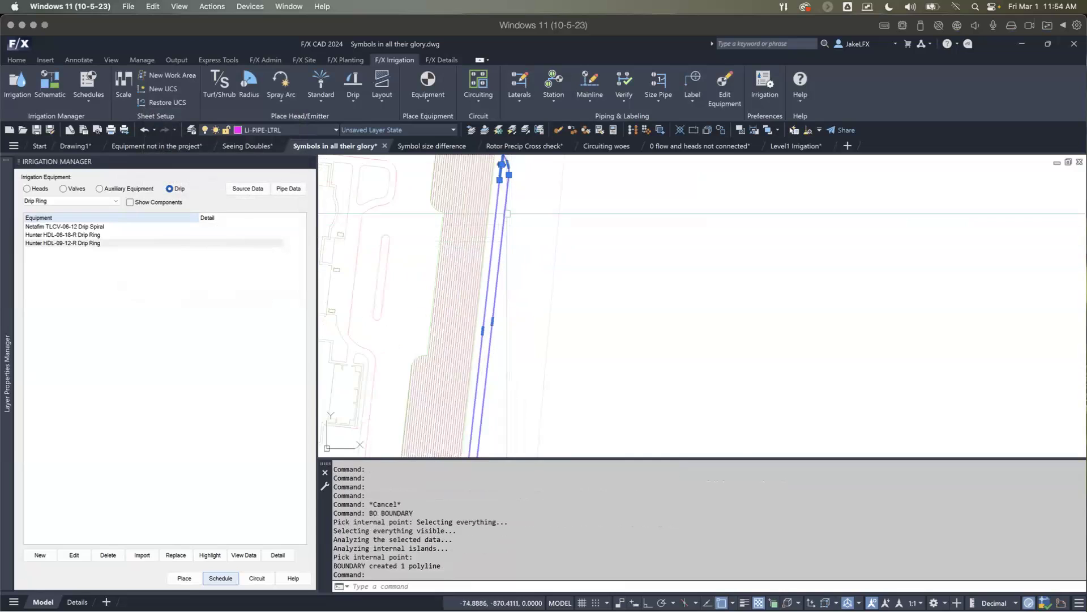
scroll(501, 213, up, 3)
scroll(481, 209, down, 1)
mouse_move(483, 209)
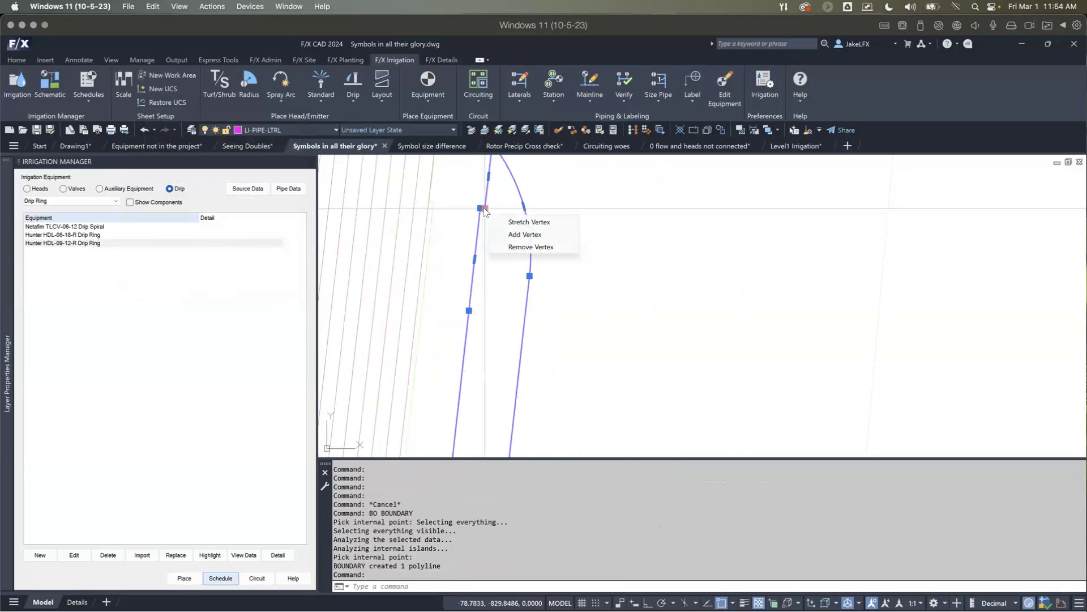
scroll(487, 215, down, 3)
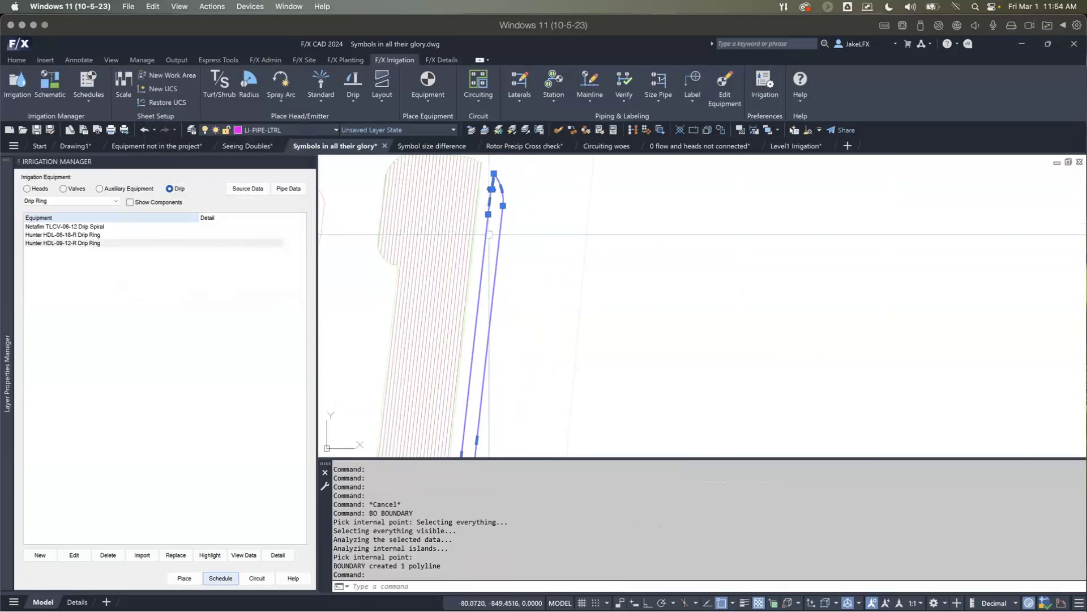
scroll(490, 238, down, 4)
Step: Try to divide the strip's boundary polyline into 10 equal sections with PolyDivide, using a nearly horizontal crossing angle
click(379, 79)
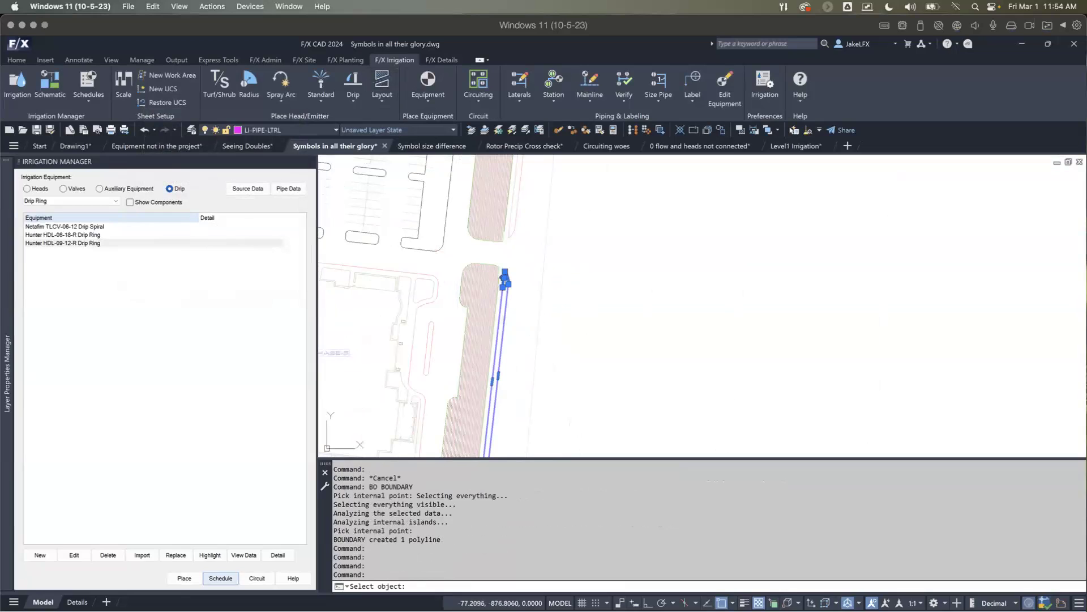
click(502, 350)
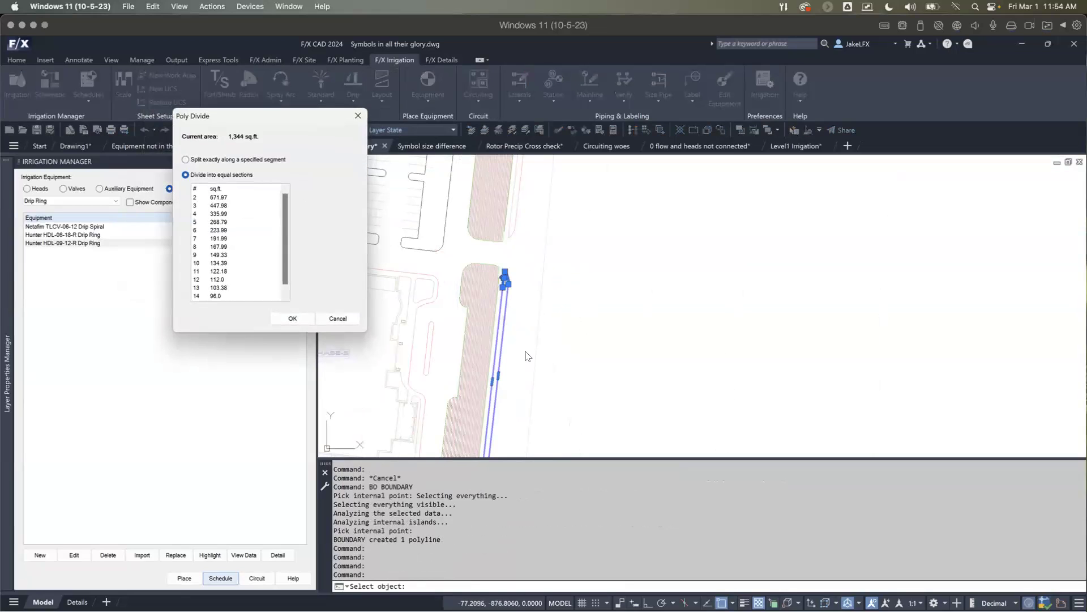
click(200, 263)
click(290, 319)
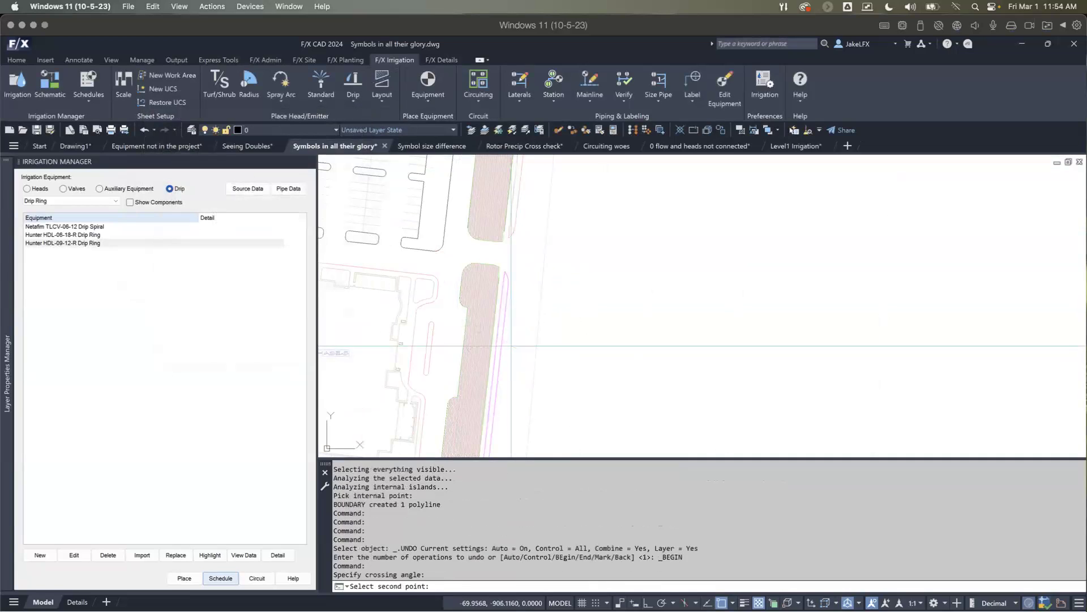
click(443, 342)
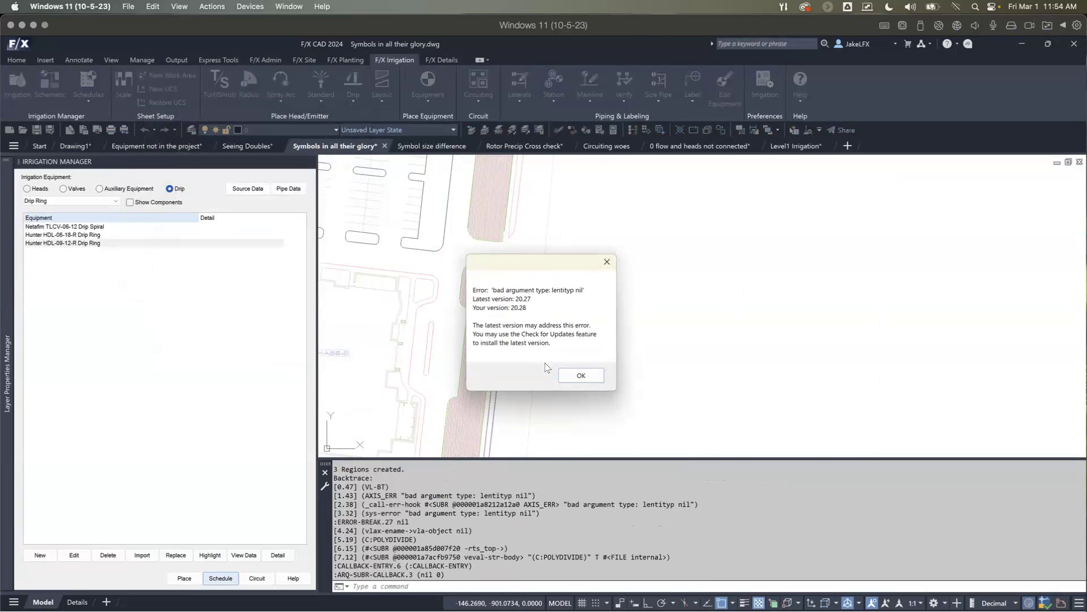
drag(573, 270, 640, 213)
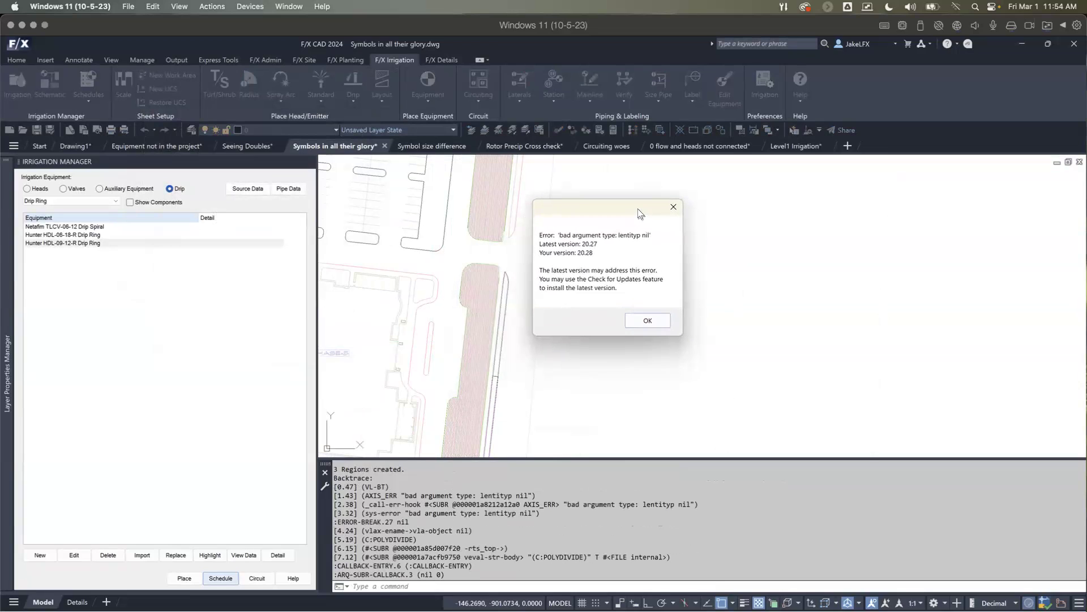
click(642, 320)
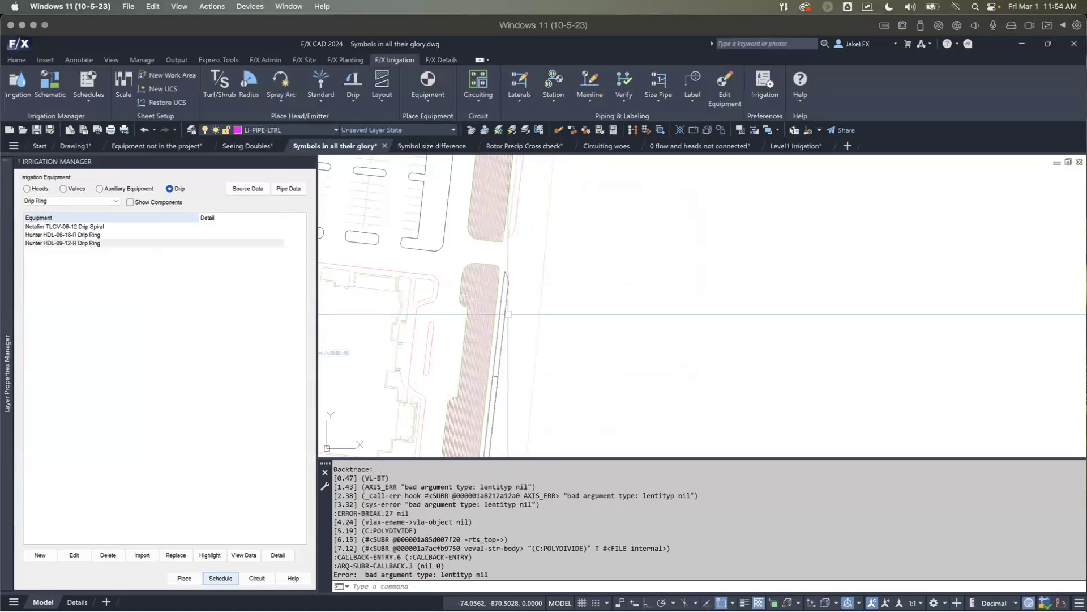
Step: Erase the two boundary polylines along the narrow strip east of the long dripline bed
text(e)
key(Return)
scroll(500, 376, up, 3)
click(500, 375)
scroll(493, 368, down, 3)
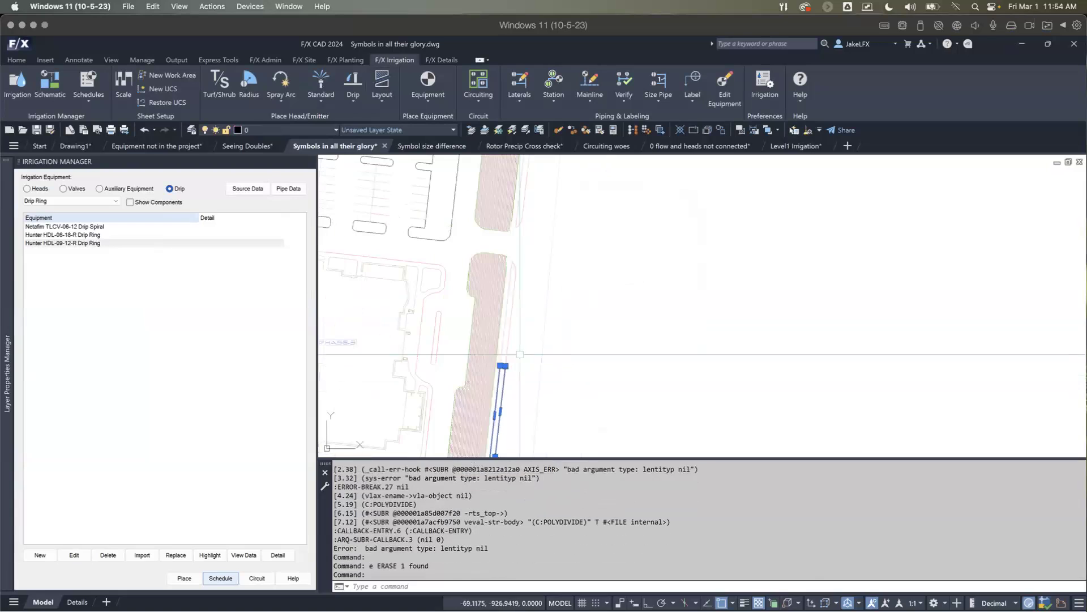
text(E)
key(Return)
scroll(510, 357, down, 4)
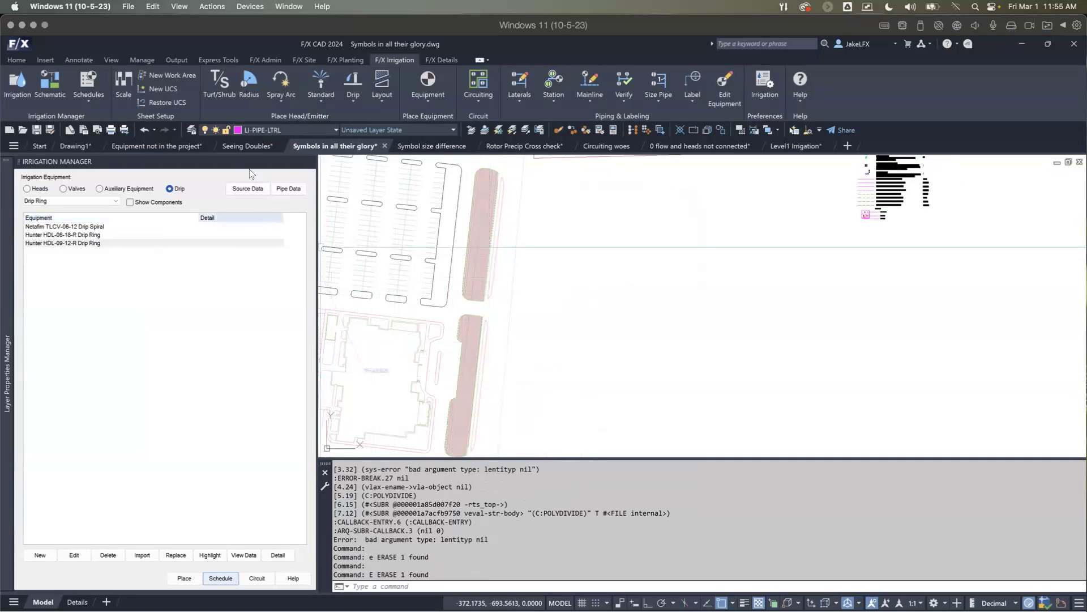
Step: Examine the Irrigation Schedule Phase-2 symbols for the turf spray, flood bubbler and rotor heads
scroll(586, 238, down, 5)
mouse_move(620, 246)
middle_down()
mouse_move(630, 266)
mouse_move(545, 352)
middle_up()
scroll(618, 267, up, 9)
middle_drag(618, 267, 599, 337)
scroll(608, 321, up, 2)
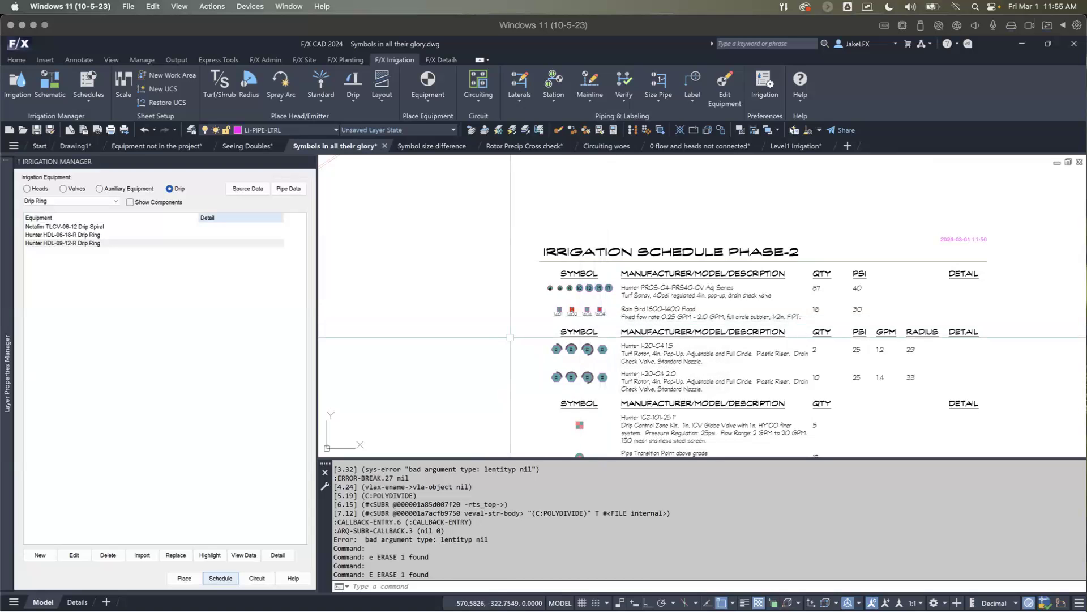
scroll(510, 337, down, 5)
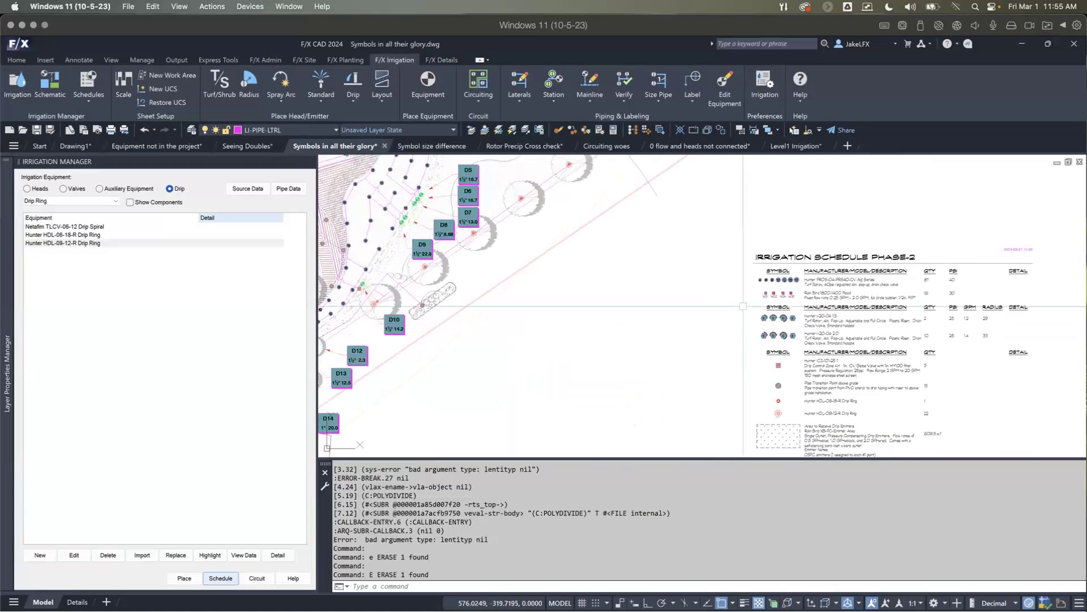
scroll(799, 284, up, 2)
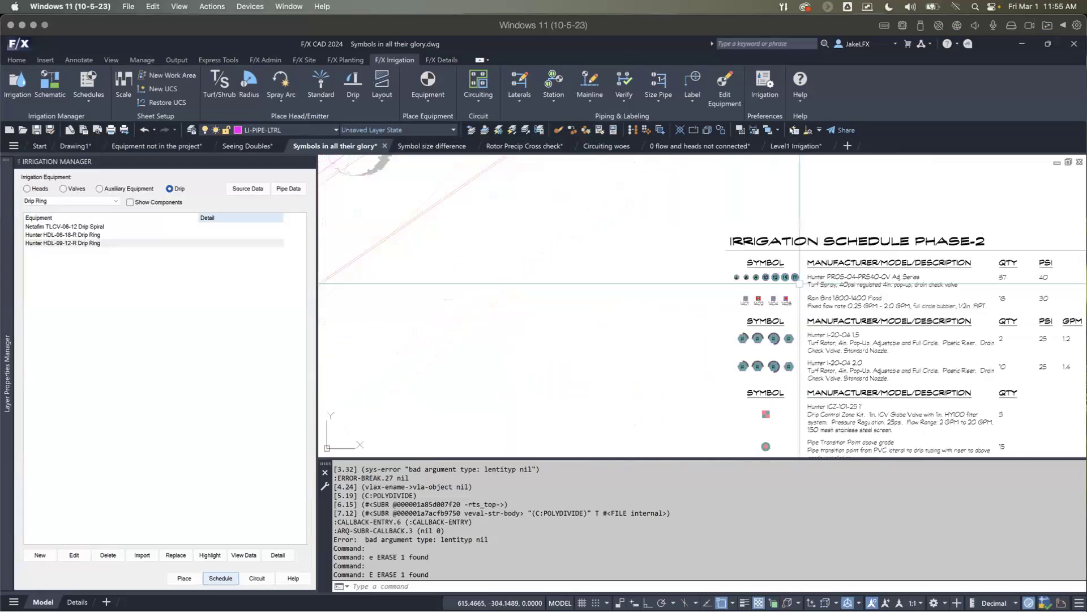
scroll(799, 283, up, 1)
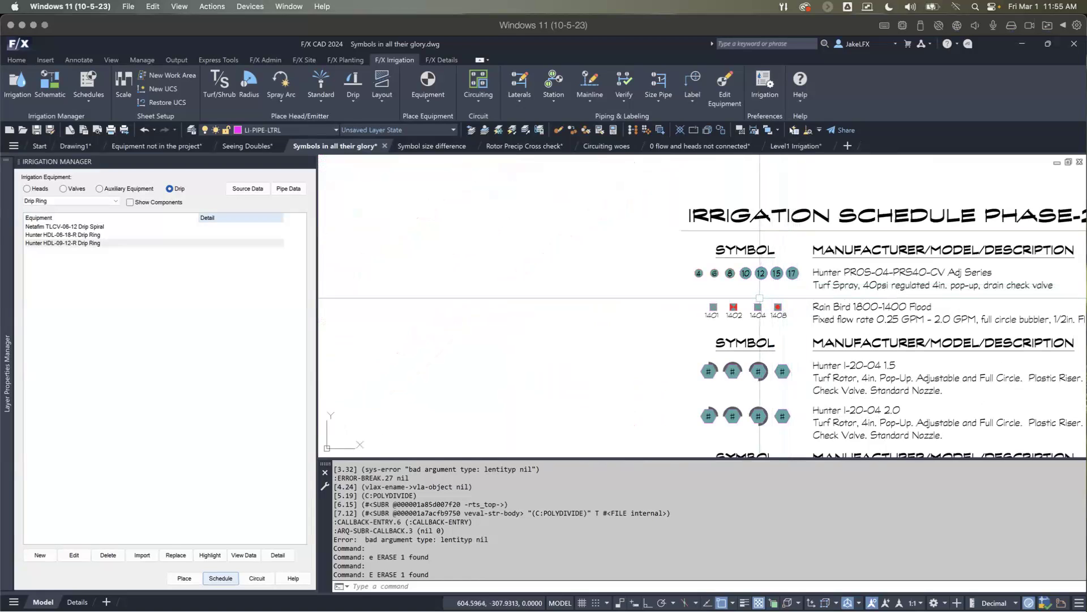
scroll(760, 298, down, 1)
scroll(760, 298, up, 2)
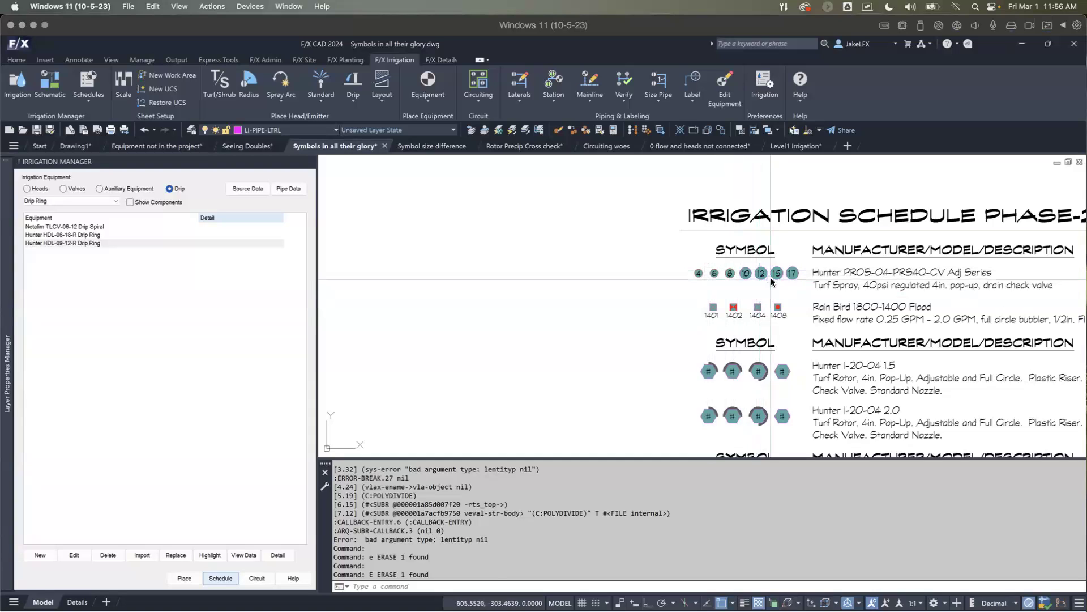
mouse_move(763, 272)
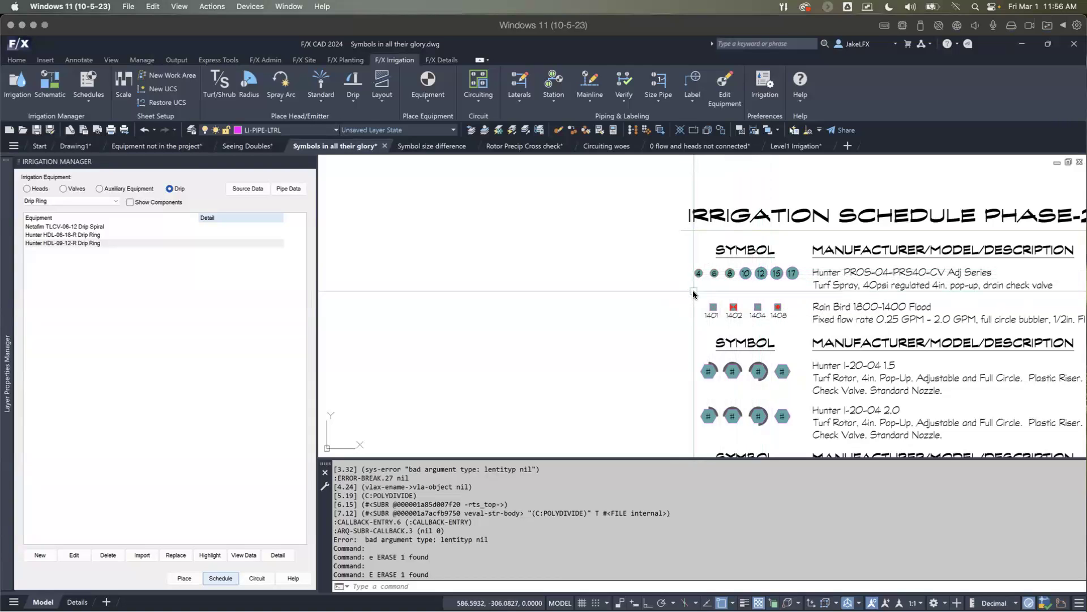
scroll(695, 299, down, 3)
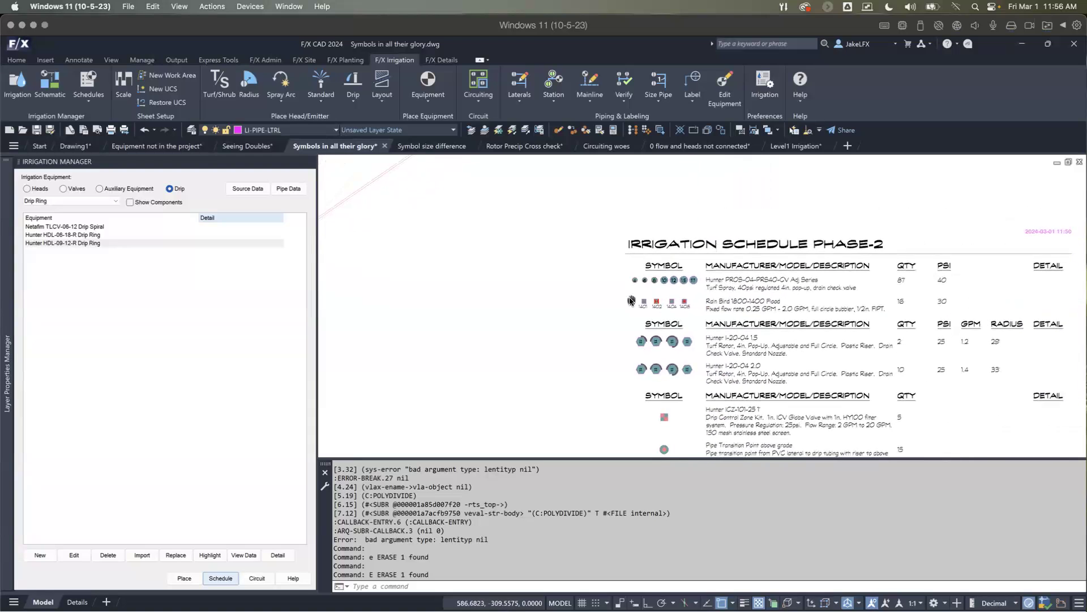
scroll(631, 301, down, 2)
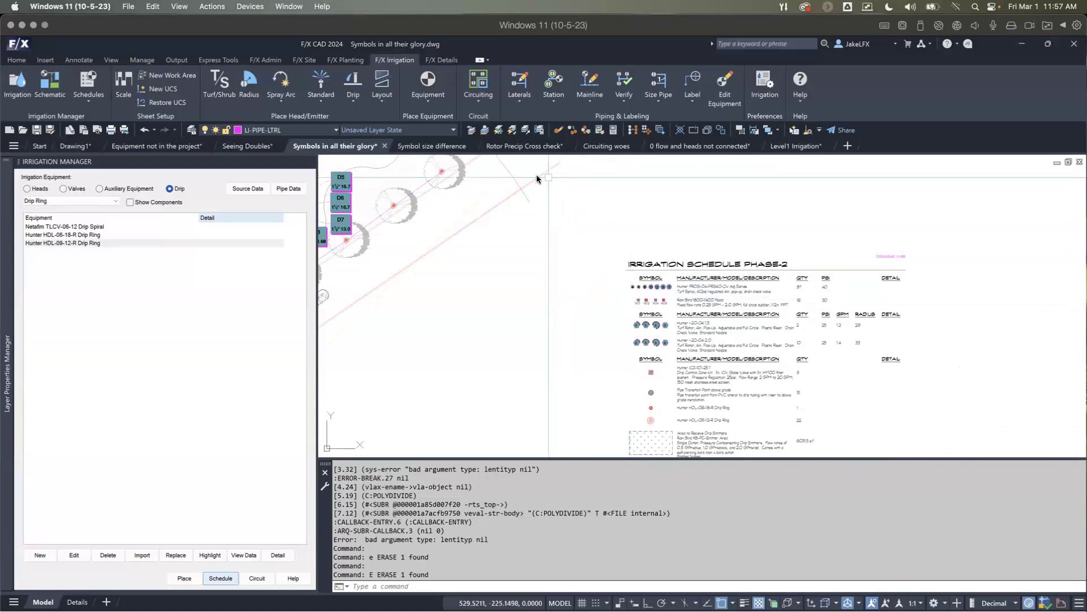
mouse_move(451, 147)
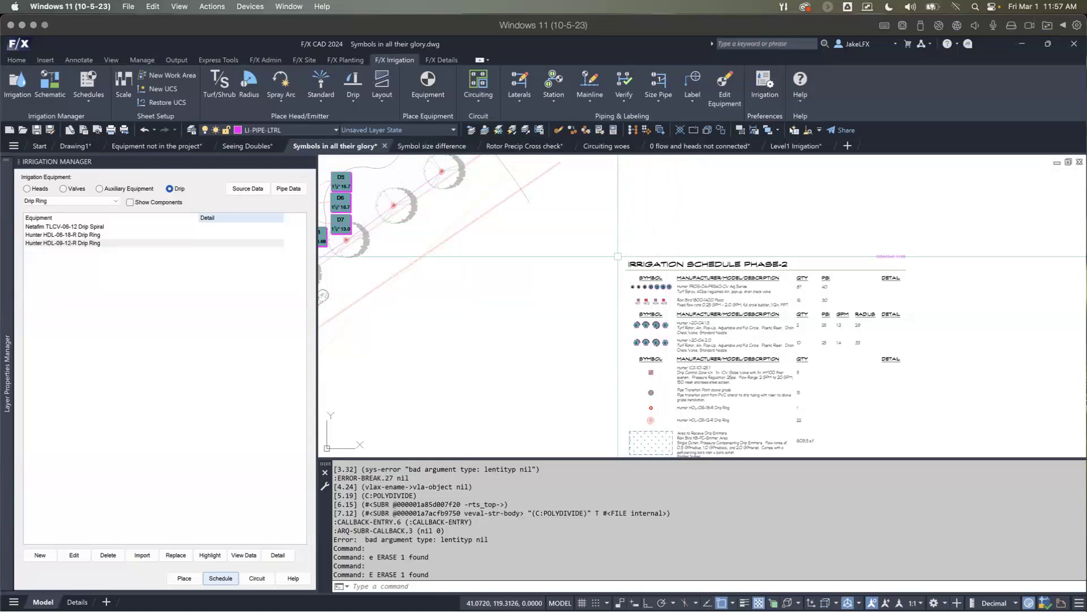
scroll(618, 257, down, 4)
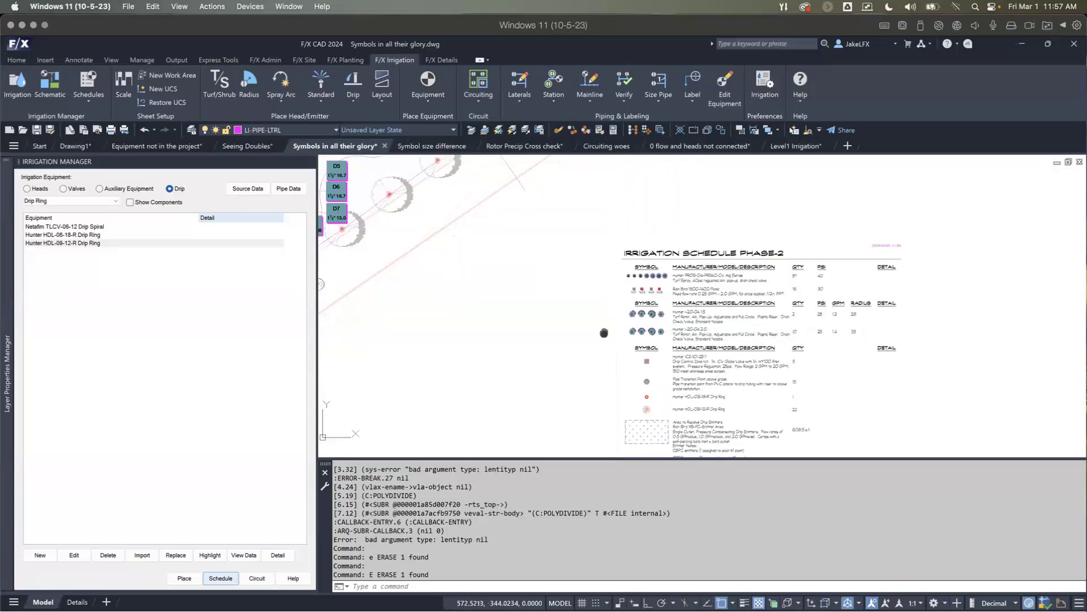
middle_drag(468, 297, 533, 307)
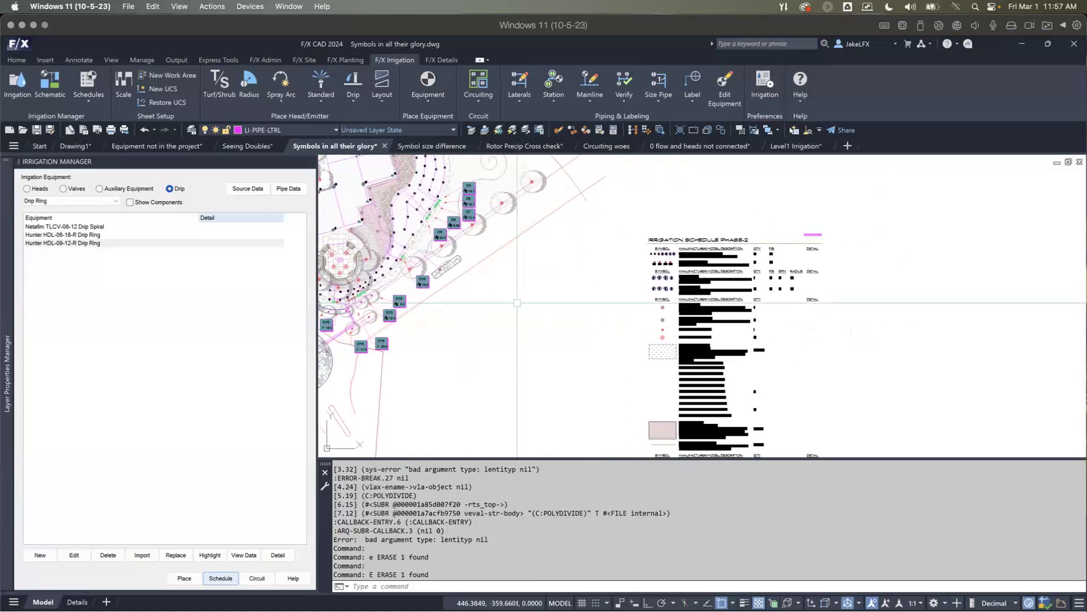
Step: Open the irrigation pipe data and review lateral pipe classes 1 through 5
click(285, 189)
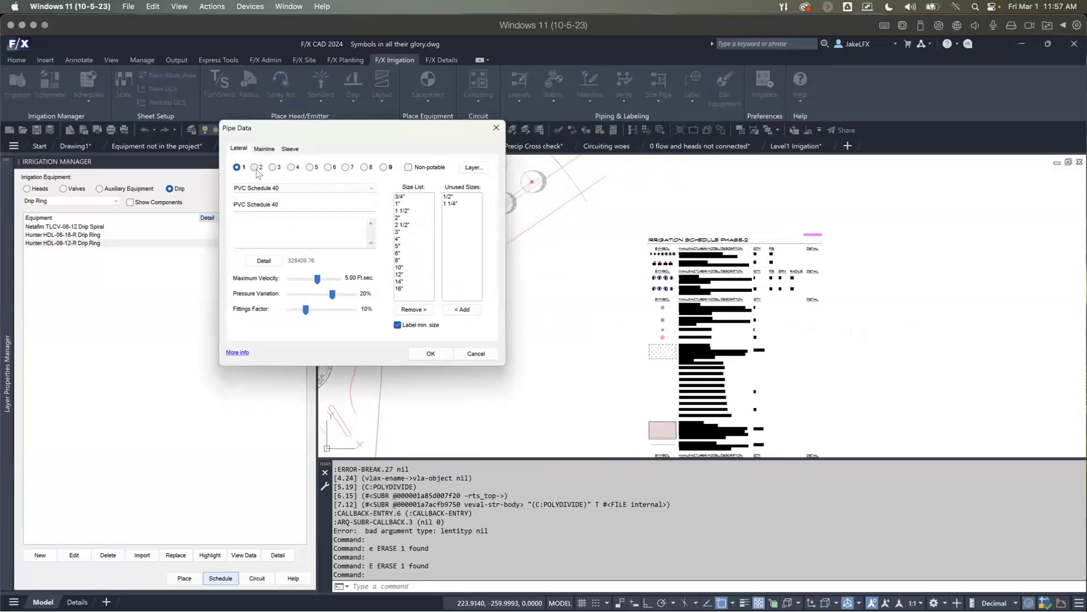
click(255, 167)
click(273, 168)
click(291, 168)
click(310, 168)
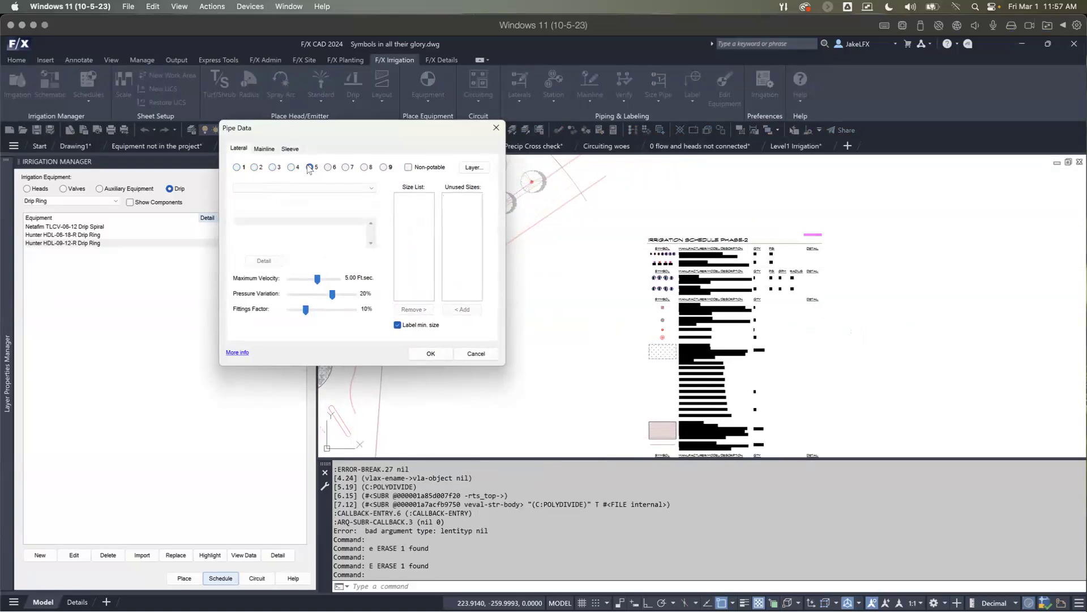
click(238, 167)
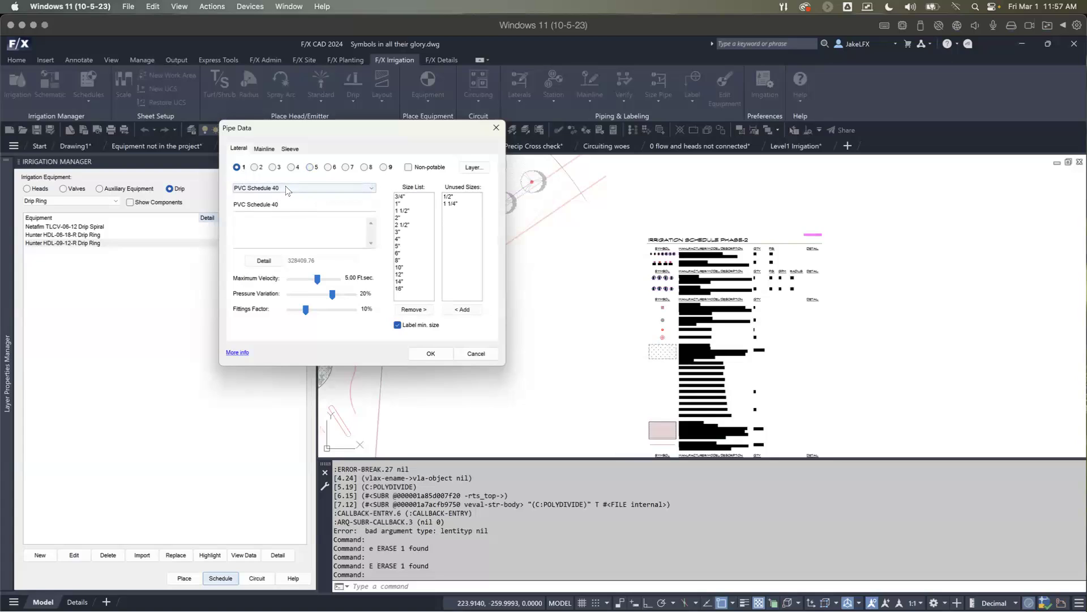
Step: Change the description of lateral pipe class 1 to Turf Laterals
drag(289, 204, 207, 204)
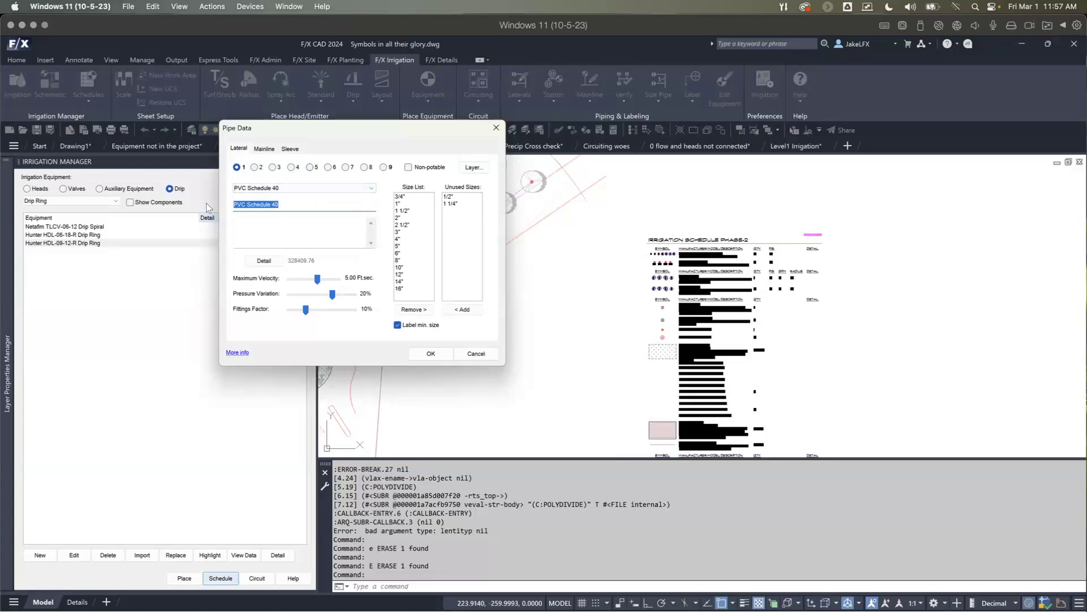
text(Turf Laterals)
Step: Assign PVC Schedule 40 to lateral pipe class 2 and describe it as Tree Laterals
click(256, 168)
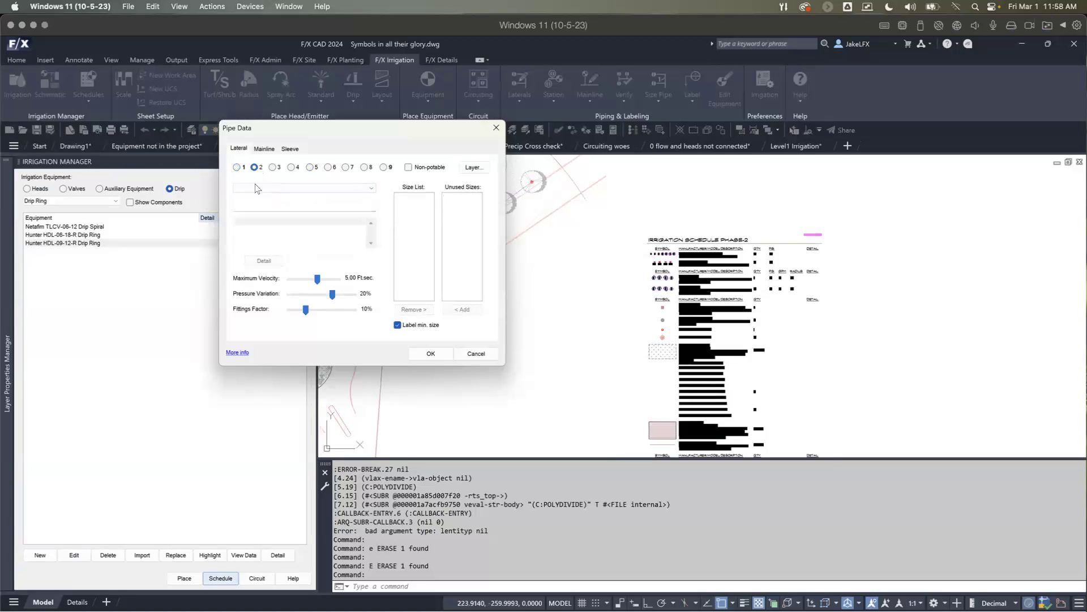
click(272, 188)
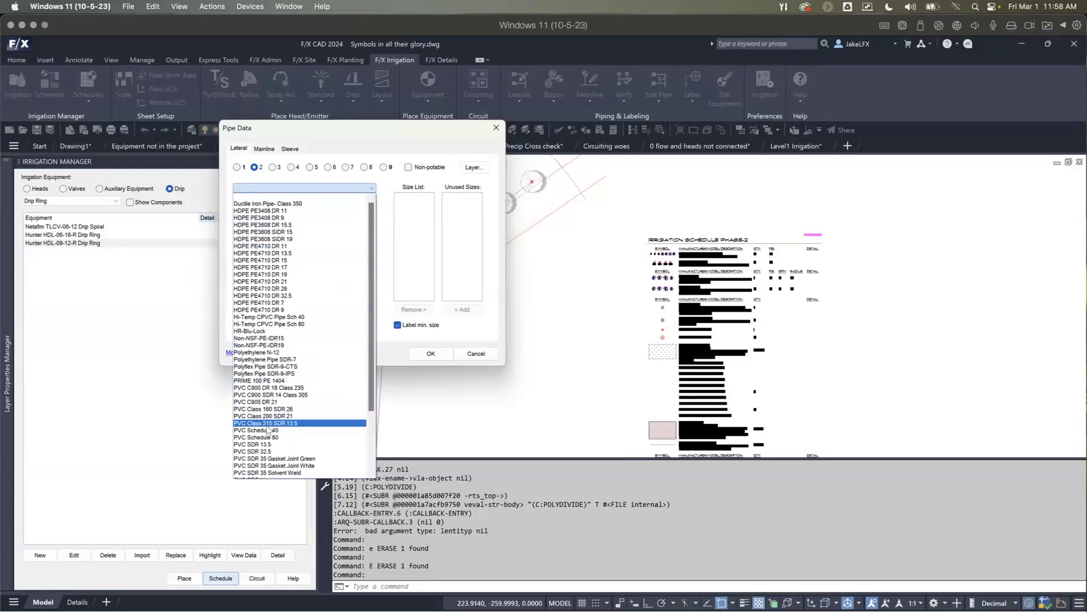
click(269, 430)
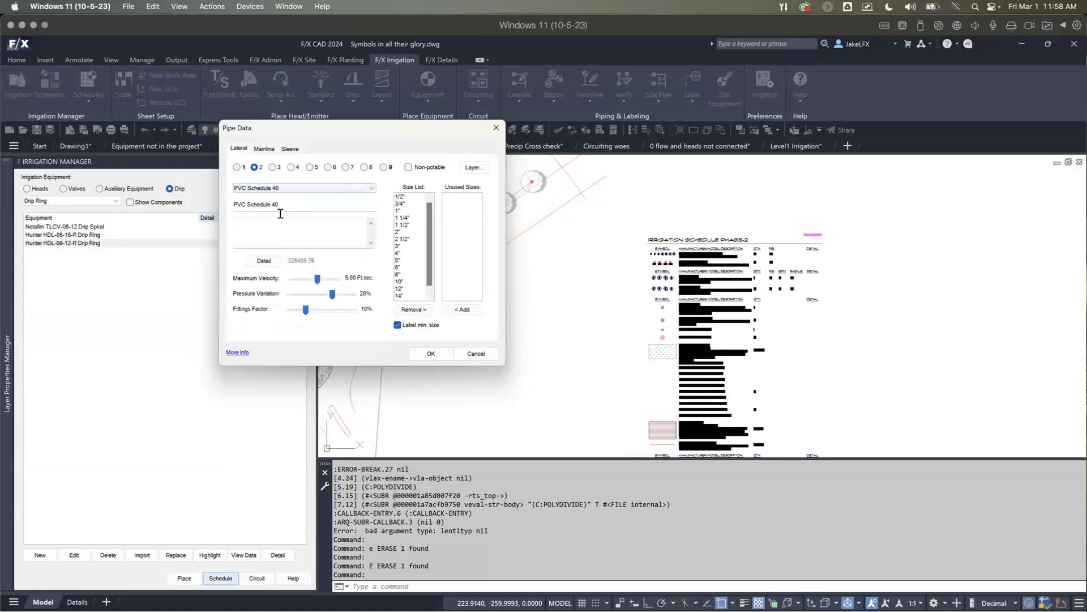
drag(279, 205, 220, 202)
text(T)
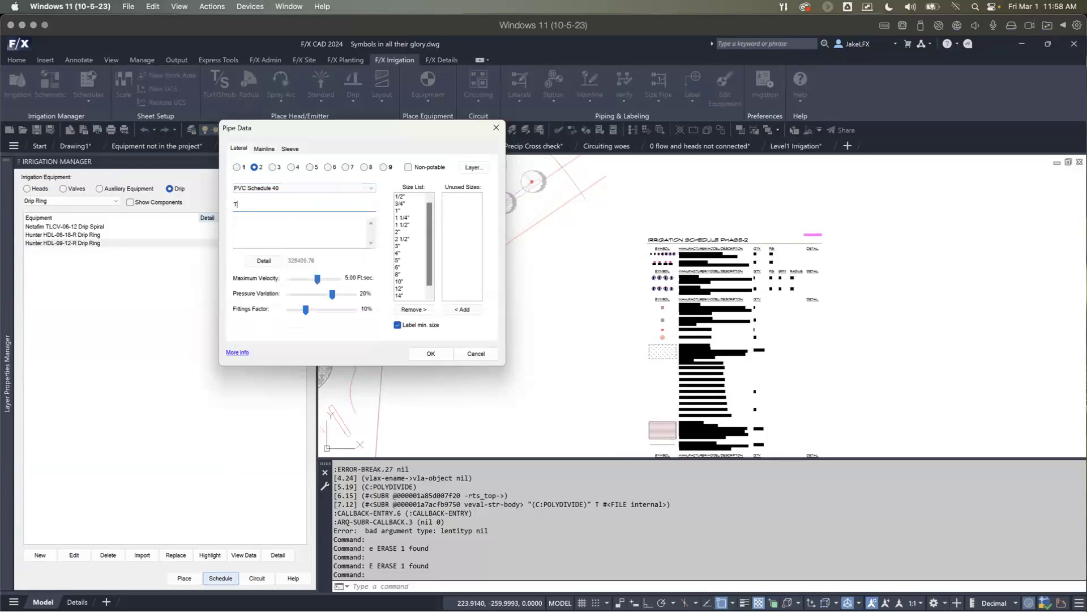
text(ree Laterals)
Step: Compare the pipe type and description settings of lateral classes 1 and 2
click(237, 167)
click(237, 167)
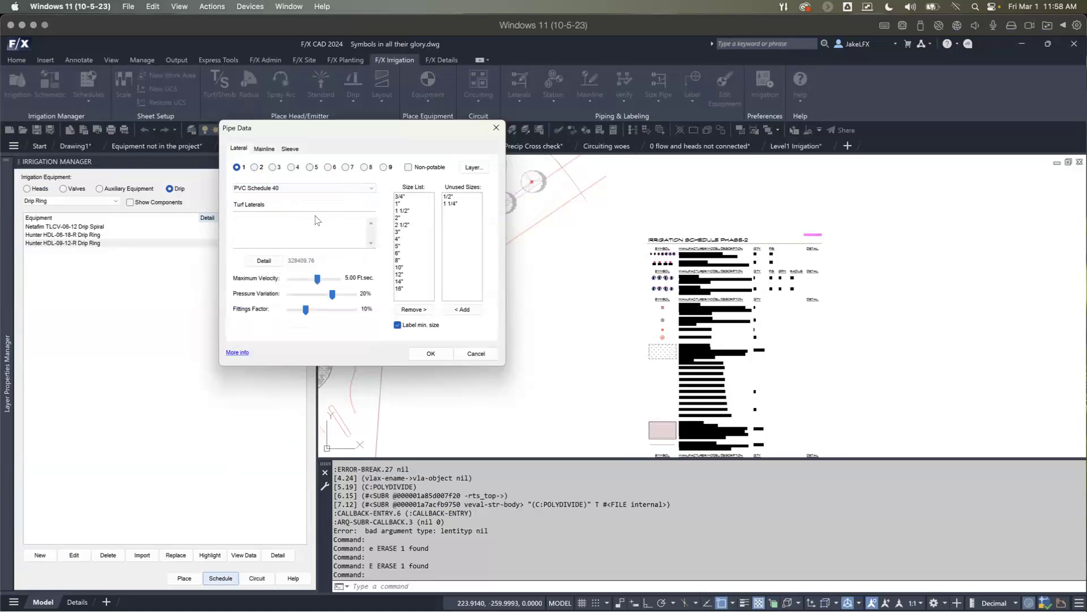
click(254, 167)
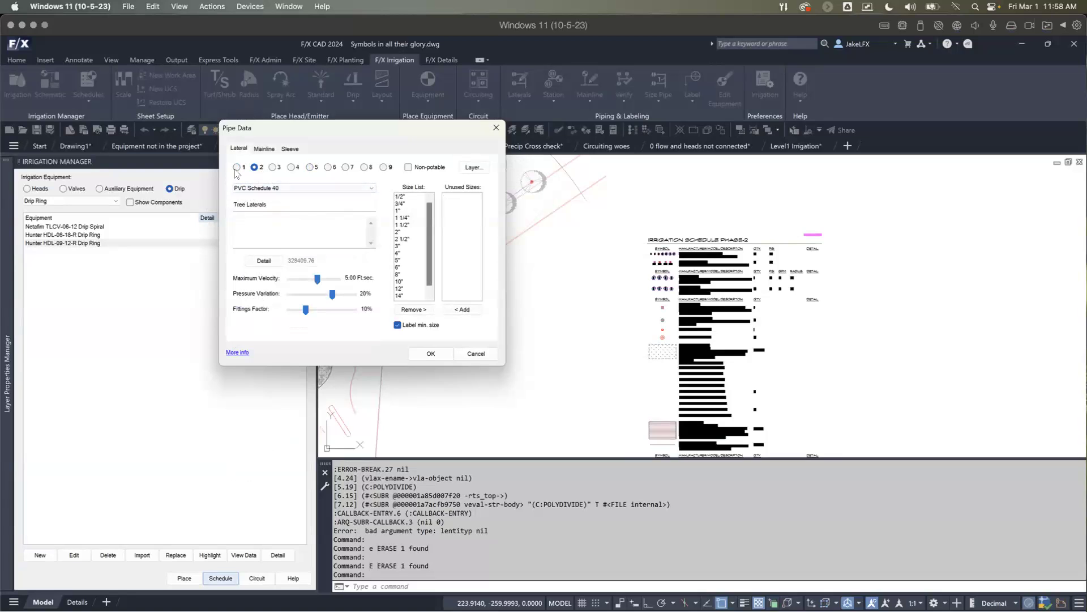
click(237, 167)
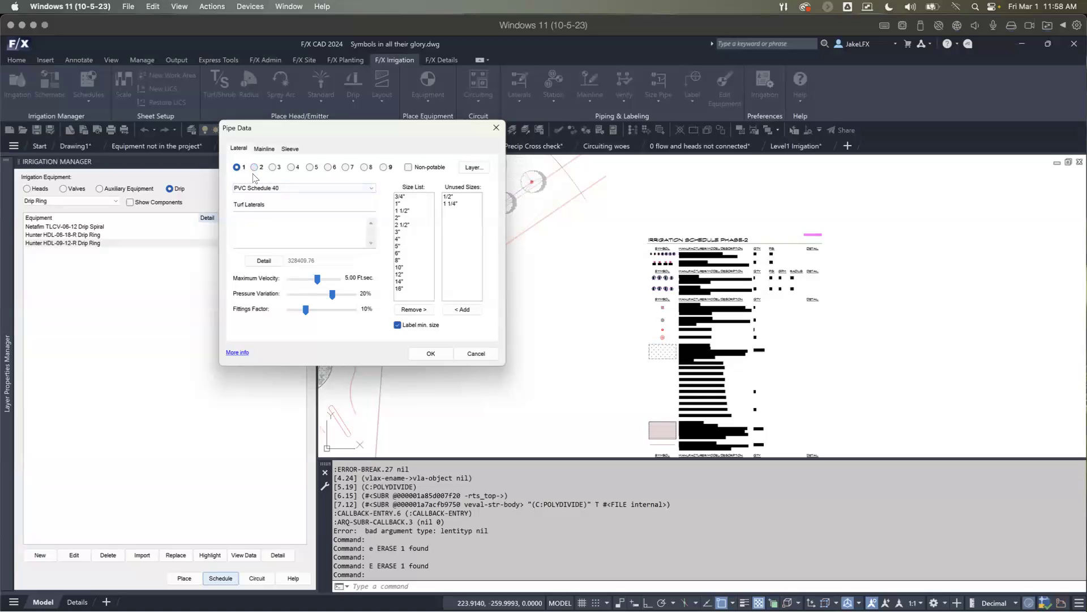
Step: Clear the pipe type assigned to lateral class 2 by choosing the blank option
click(255, 168)
click(259, 188)
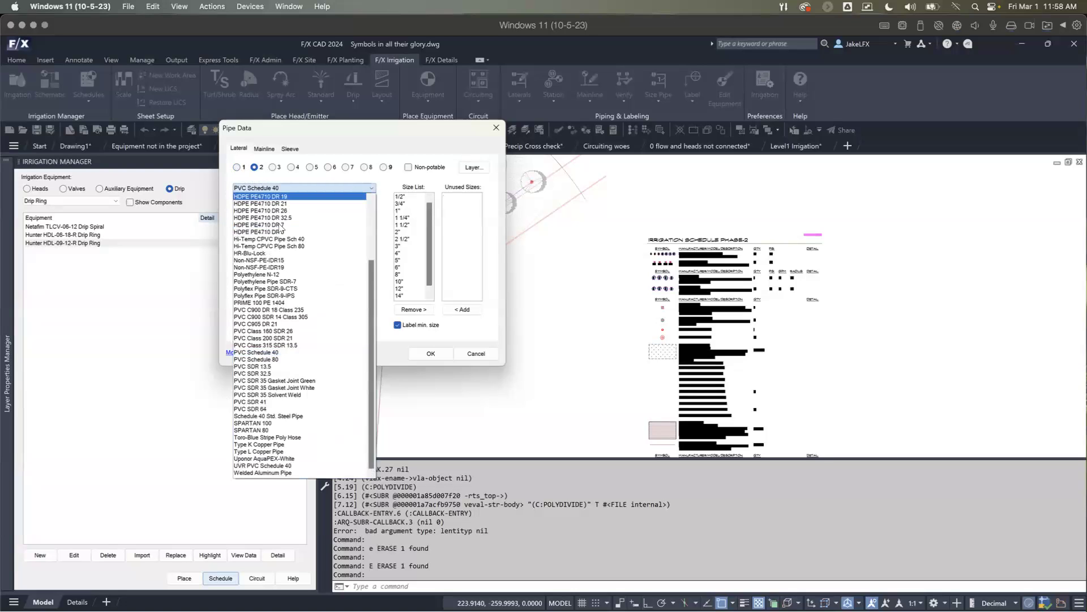
scroll(260, 202, up, 4)
click(271, 199)
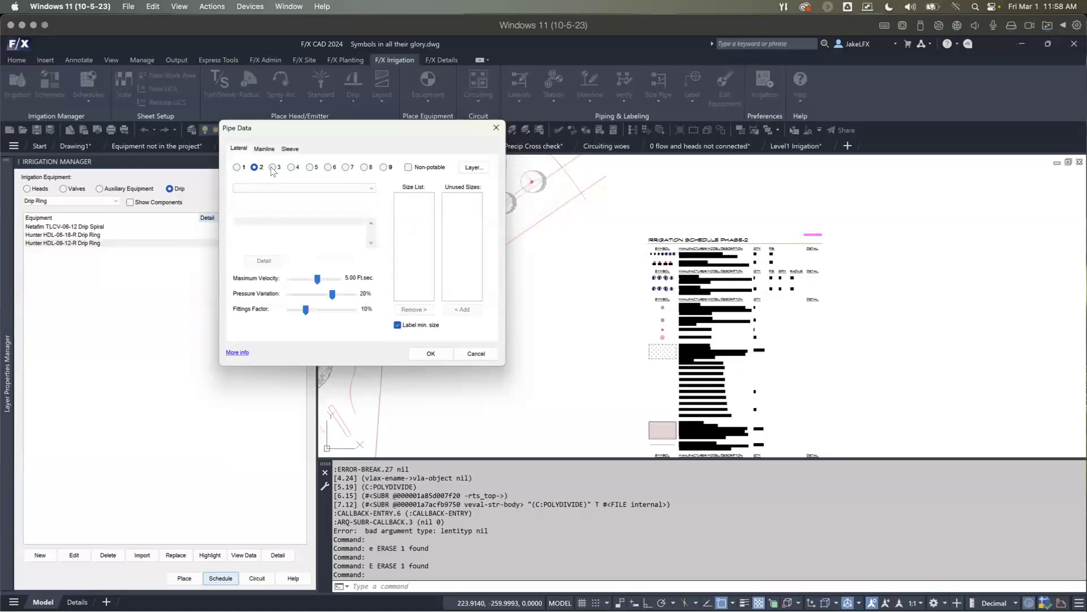
Step: Assign PVC C905 DR 21 to lateral pipe class 3 and describe it as tree laterals
click(273, 168)
click(273, 189)
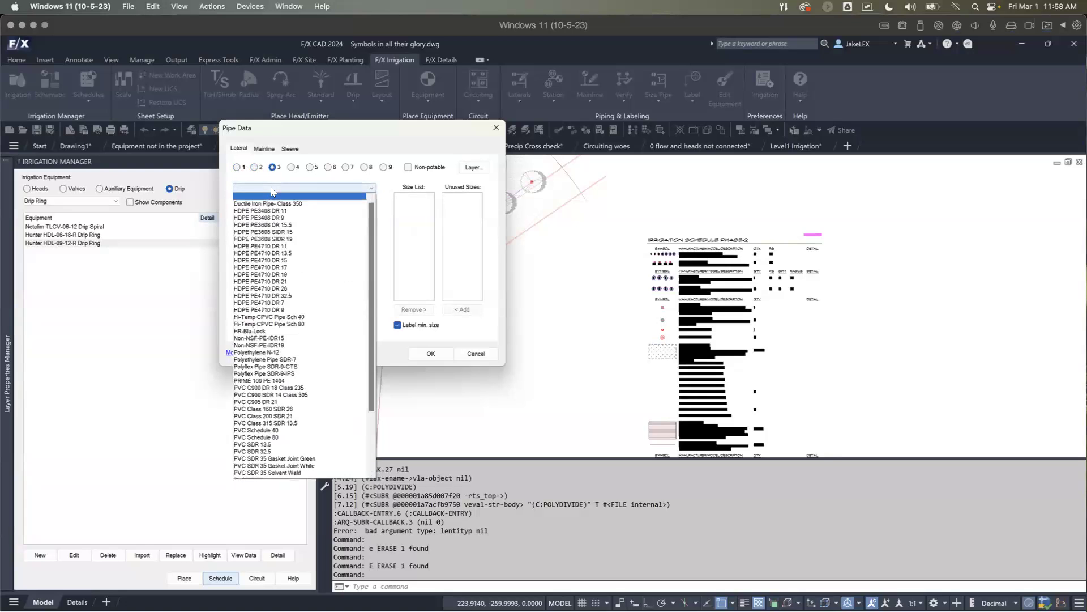
scroll(266, 357, down, 1)
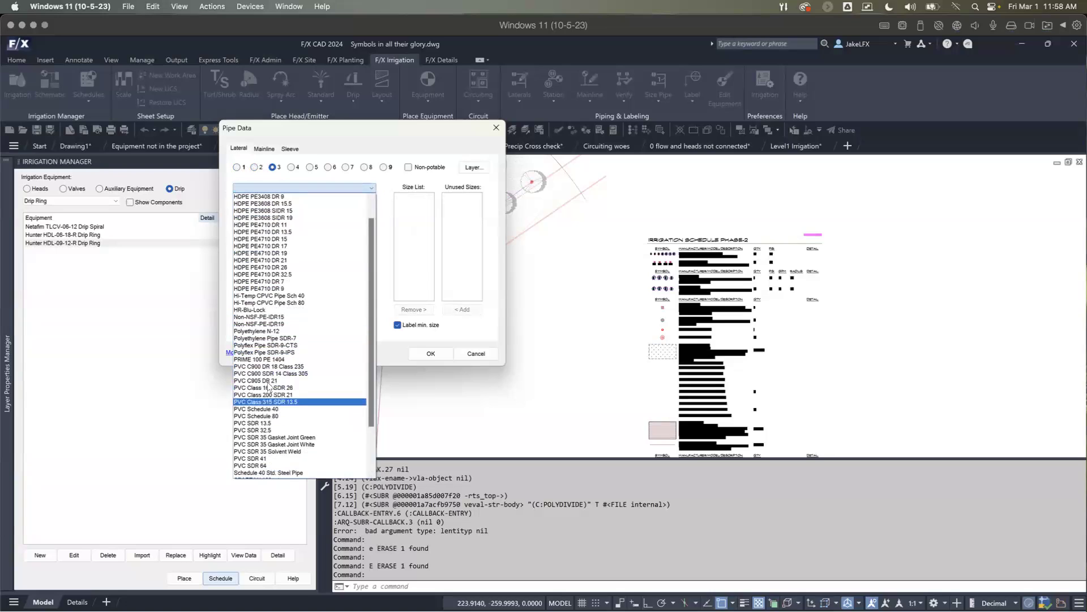
click(267, 381)
click(268, 204)
text(Tree Late)
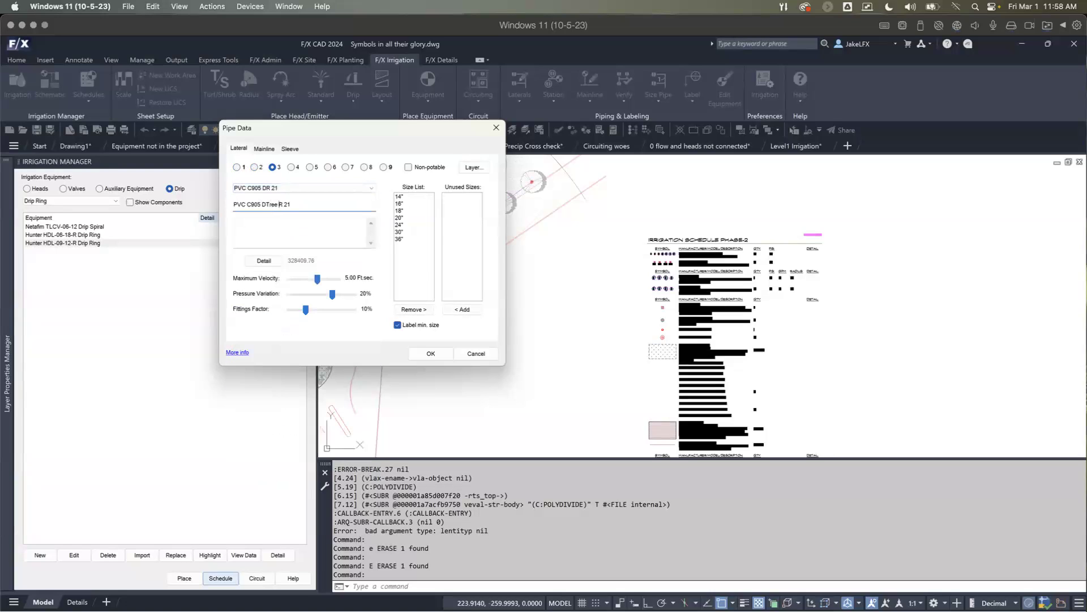
text(r)
key(BackSpace)
key(BackSpace)
key(ctrl+a)
text(tree laterals)
Step: Inspect the linetype choices for lateral class 3's layer LI-PIPE-LTRL-TYP3 and discard the layer and pipe data edits
click(311, 167)
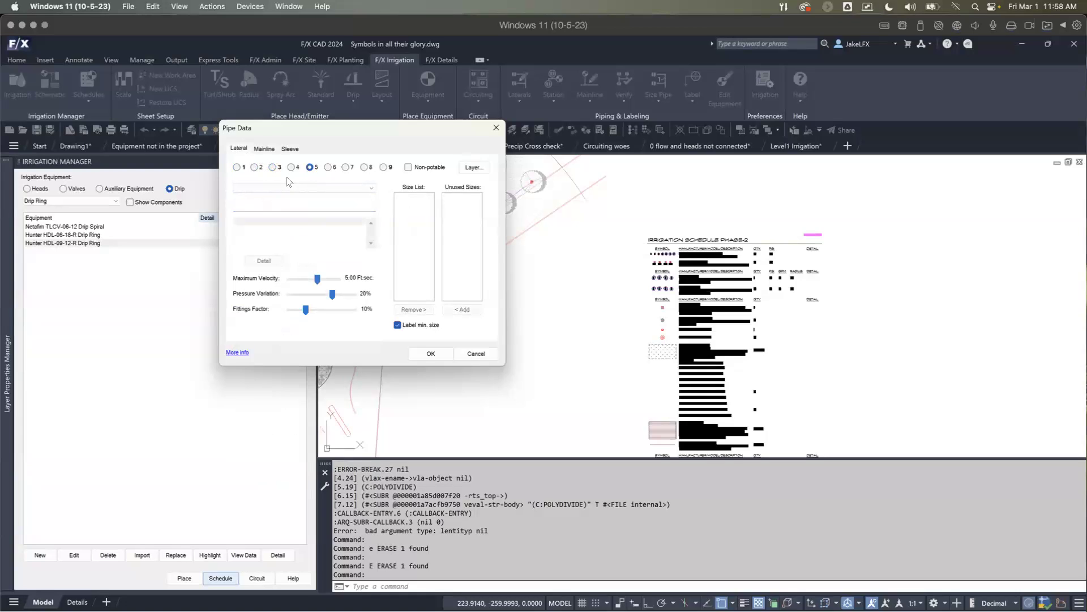
click(272, 168)
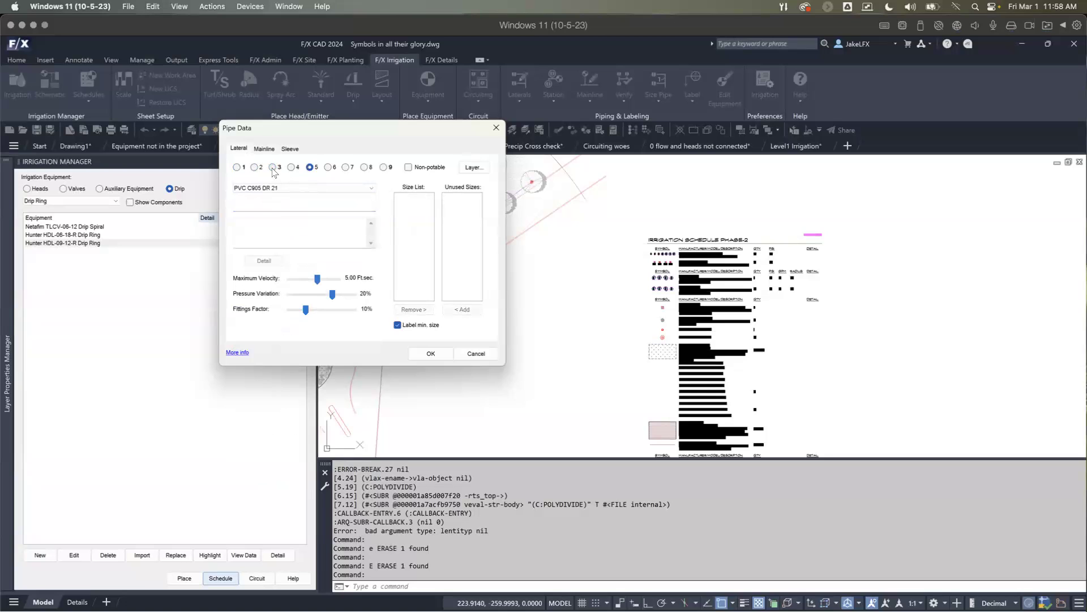
click(473, 167)
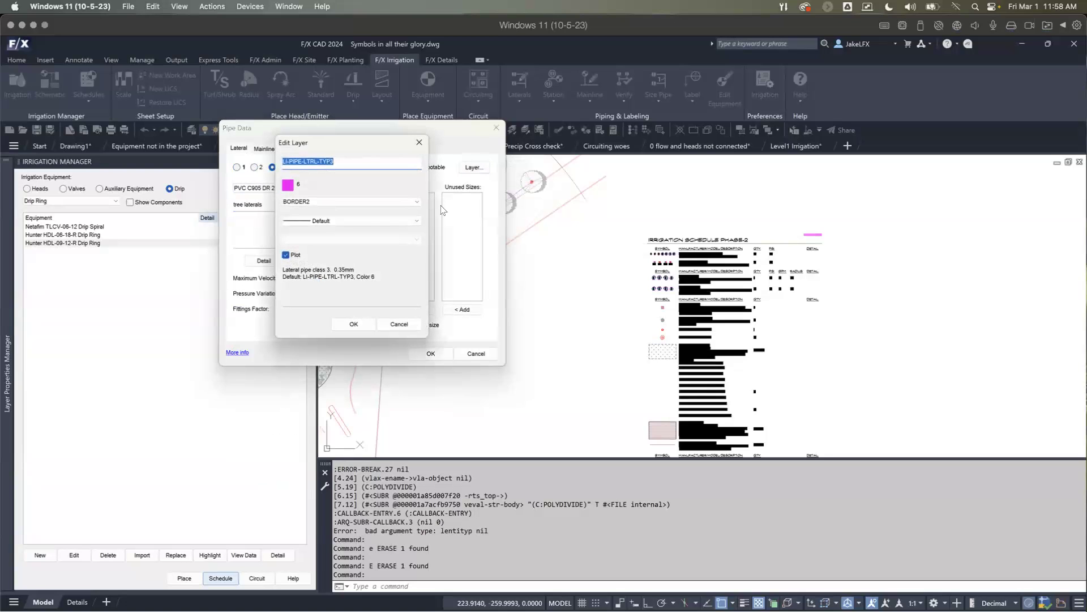
click(326, 203)
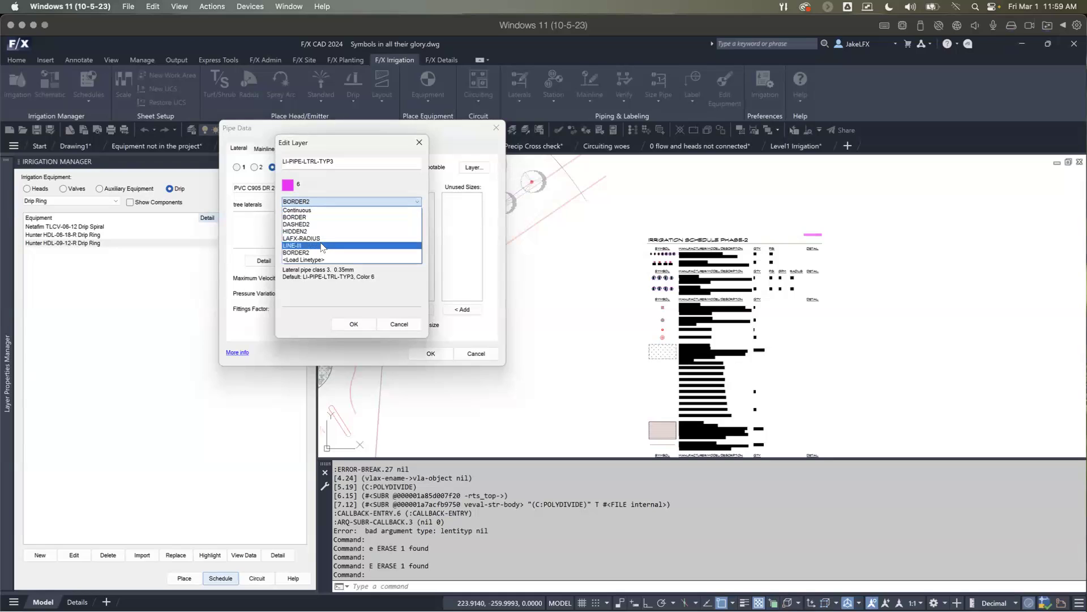
click(397, 325)
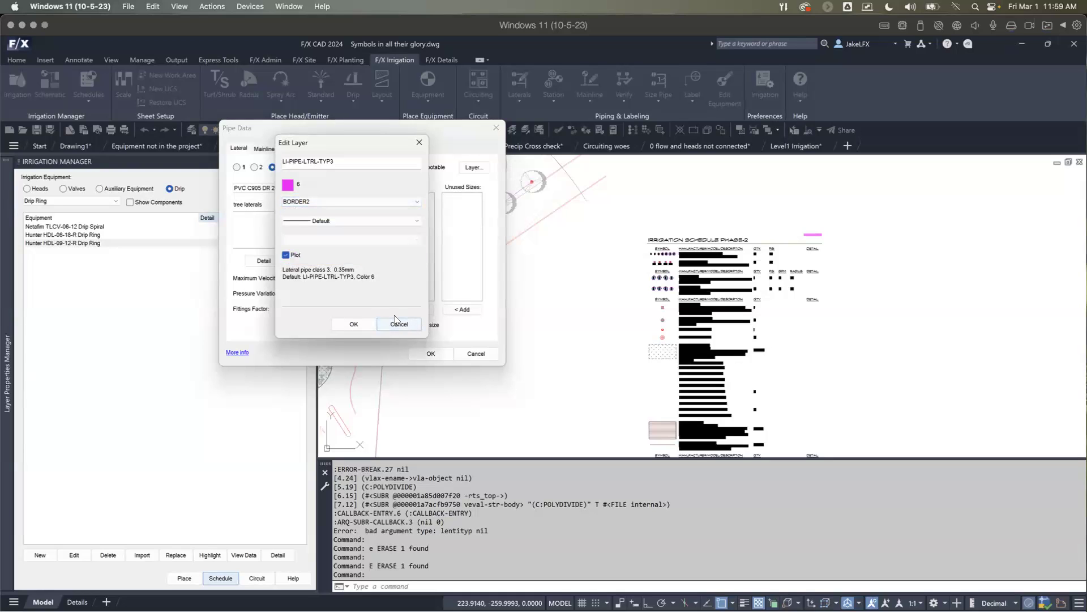
click(399, 325)
click(476, 353)
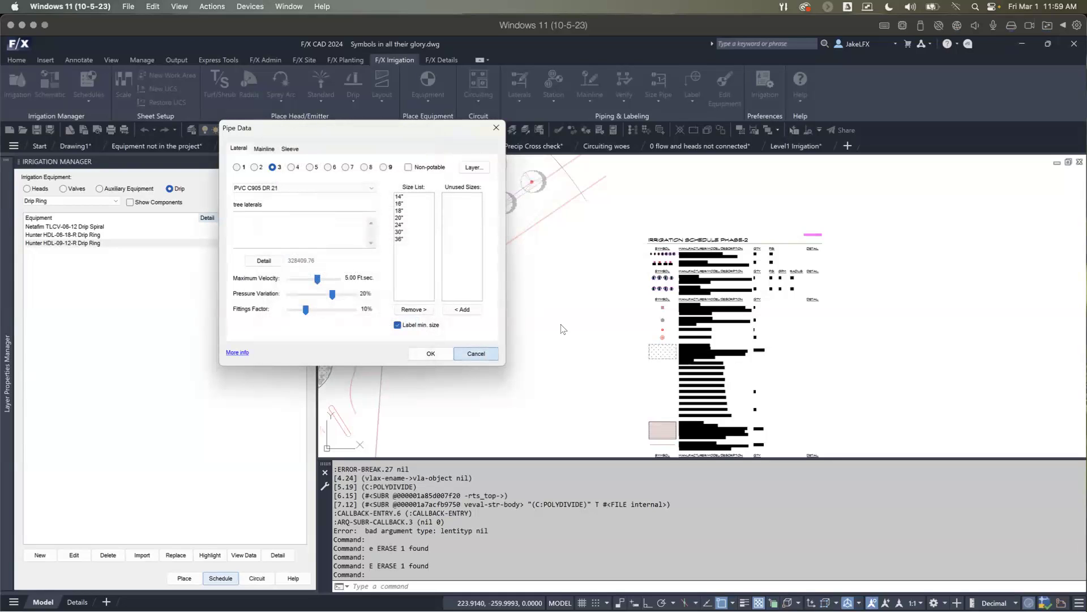
Step: Explode the Irrigation Schedule Phase-2 block so its pipe symbols can be selected individually
middle_drag(759, 347, 711, 260)
scroll(629, 293, up, 5)
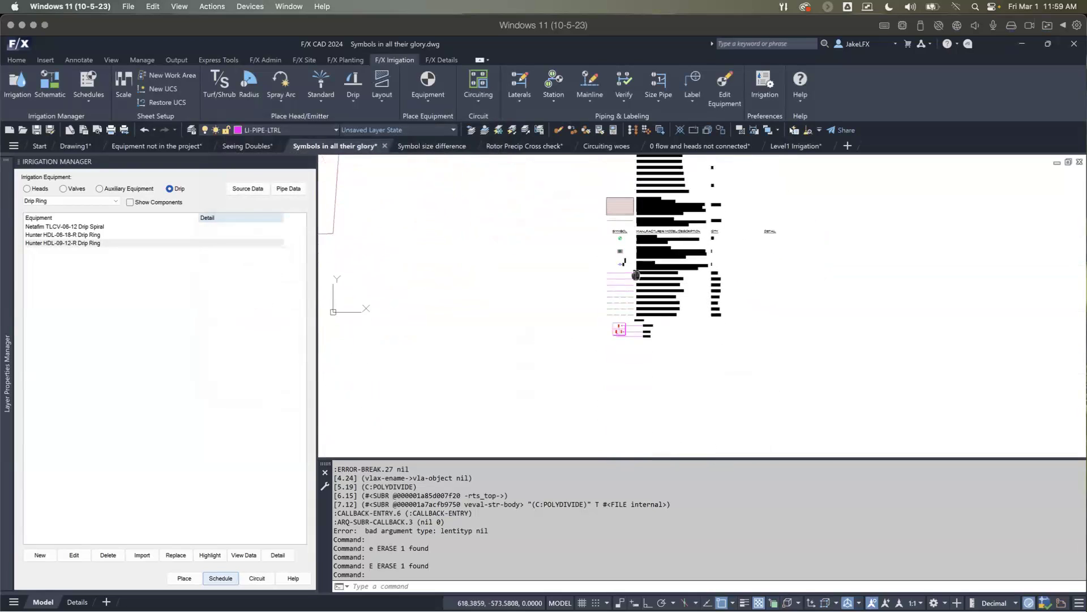
scroll(629, 292, up, 1)
scroll(613, 346, down, 1)
click(614, 341)
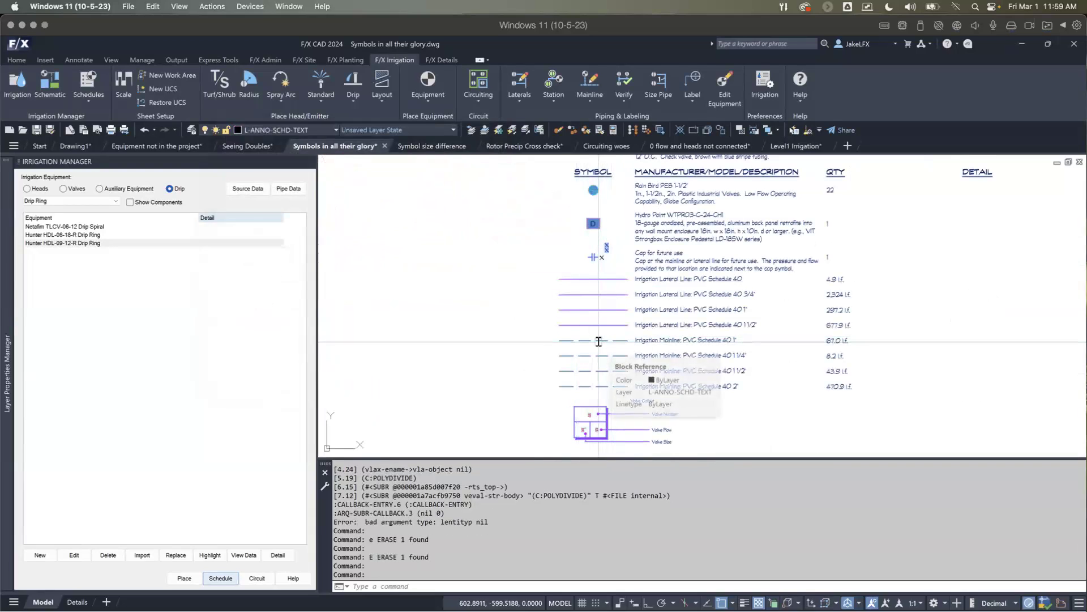
text(X)
key(Return)
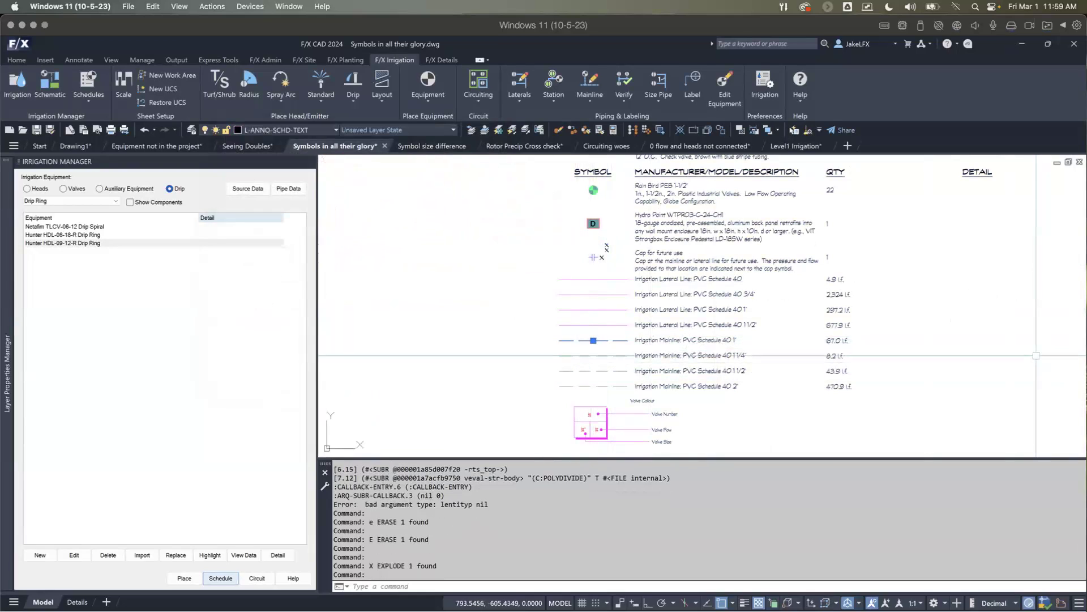
Step: Show the properties of the 1" PVC Schedule 40 mainline symbol in the exploded schedule
text(PR)
key(Return)
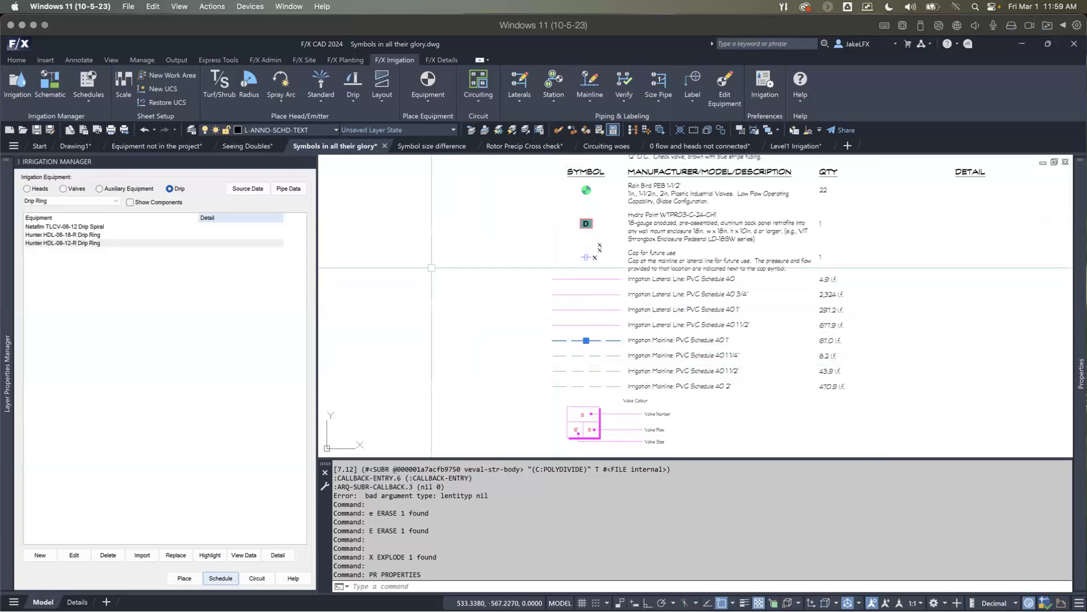
scroll(436, 291, down, 4)
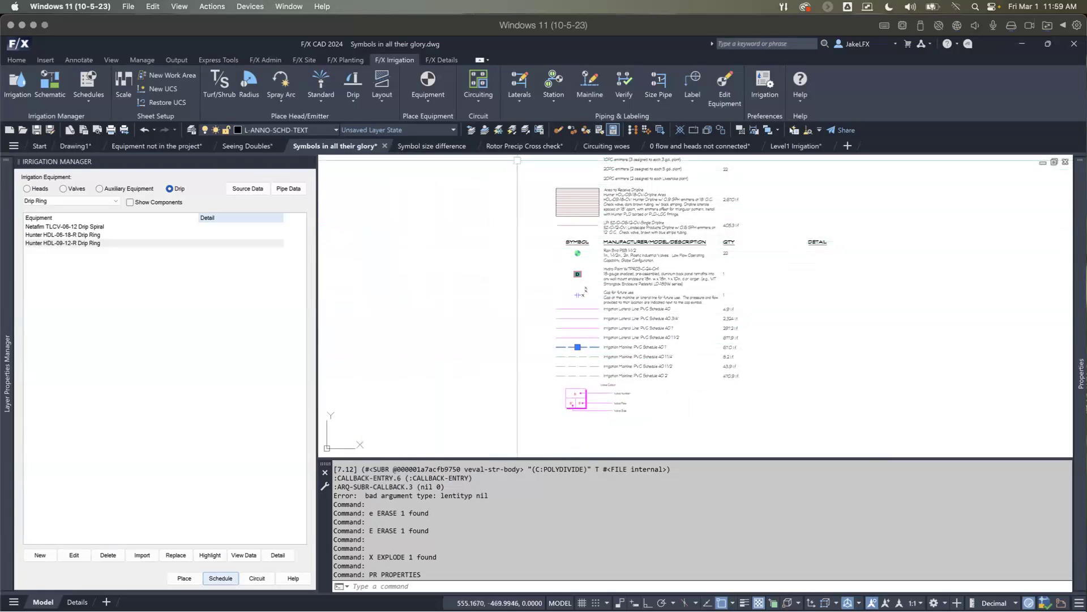
Step: Switch to the Symbol size difference drawing, look up the Land F/X ribbon version entry and close the help options
mouse_move(529, 148)
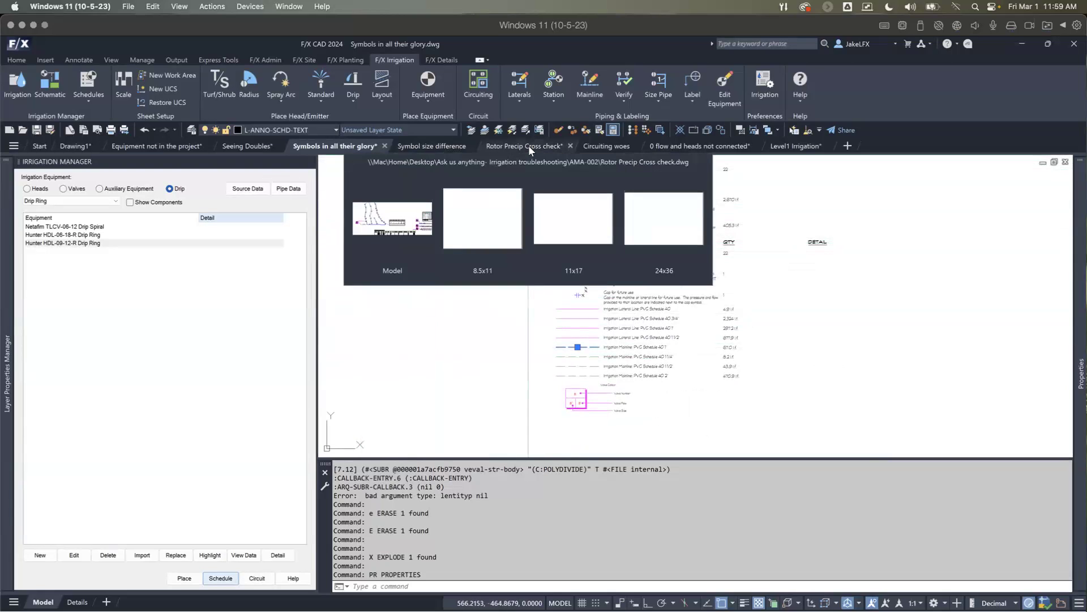
mouse_move(446, 145)
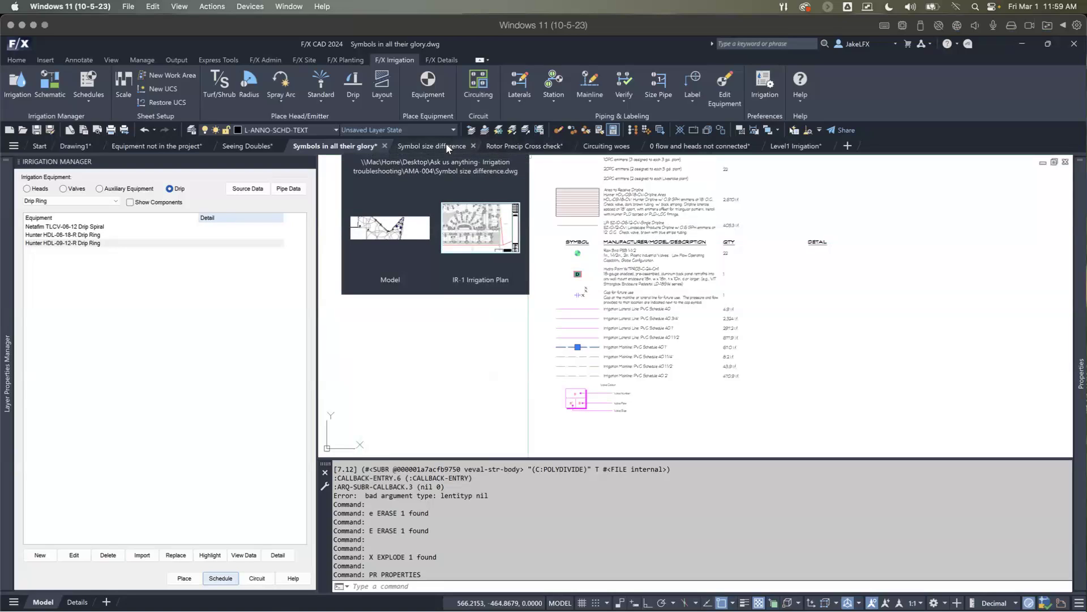
click(446, 144)
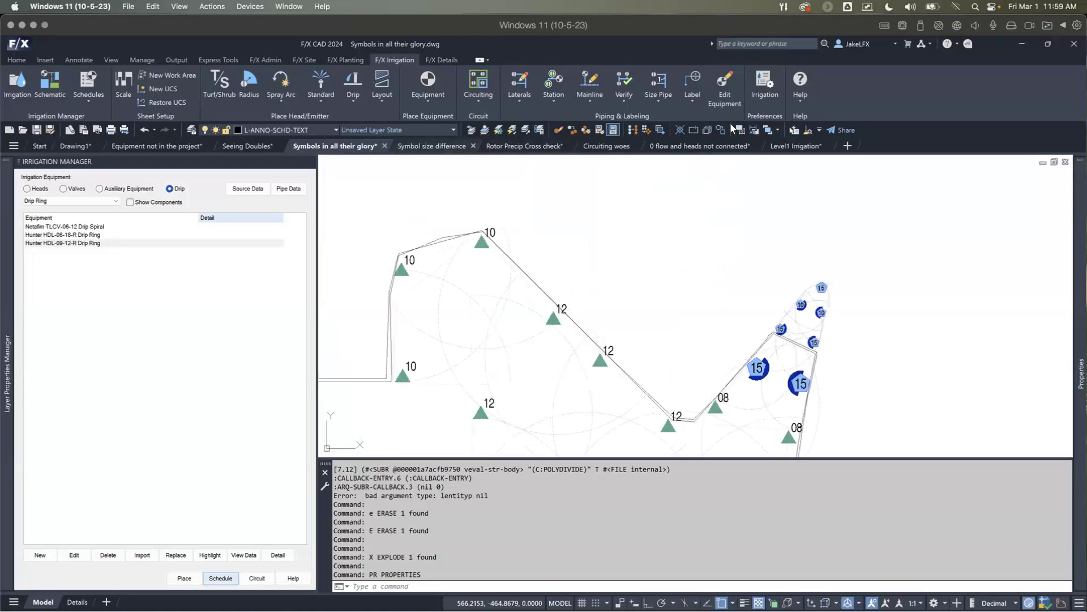
click(801, 102)
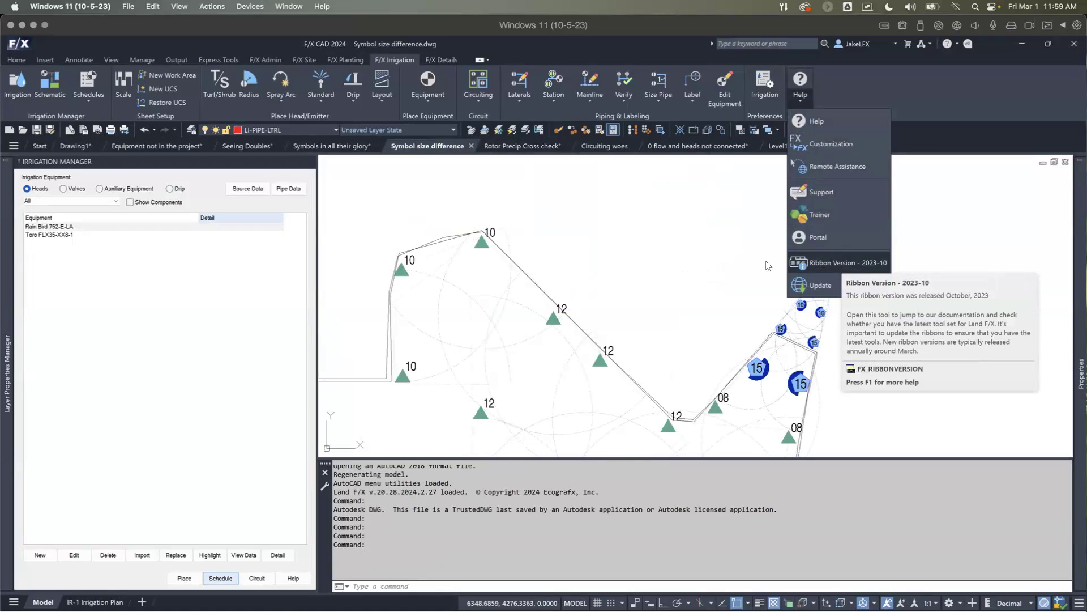
click(627, 270)
key(Escape)
key(Escape)
key(Escape)
key(Escape)
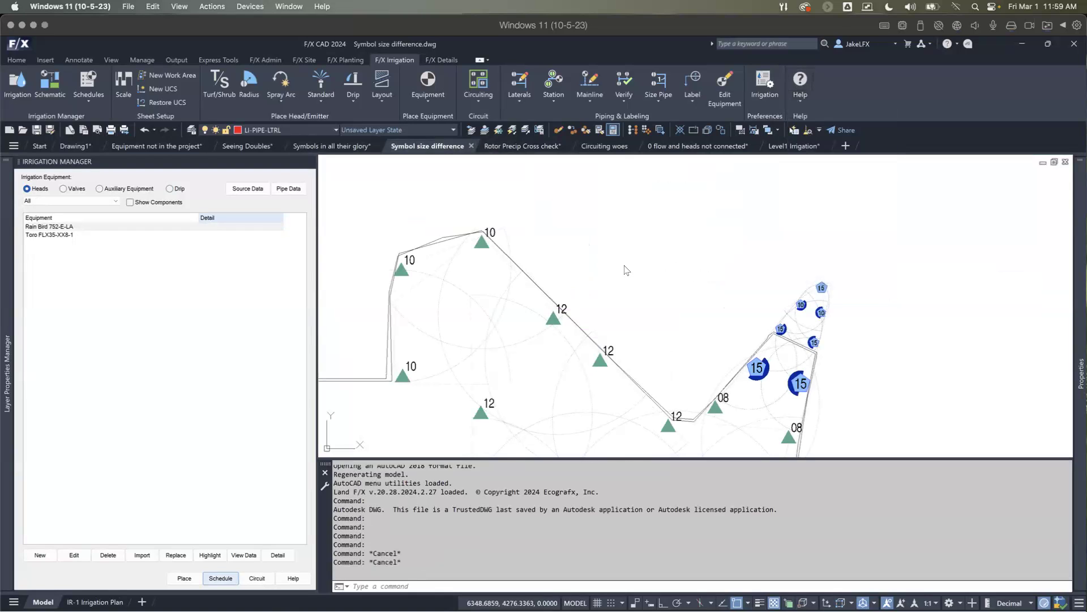
key(Escape)
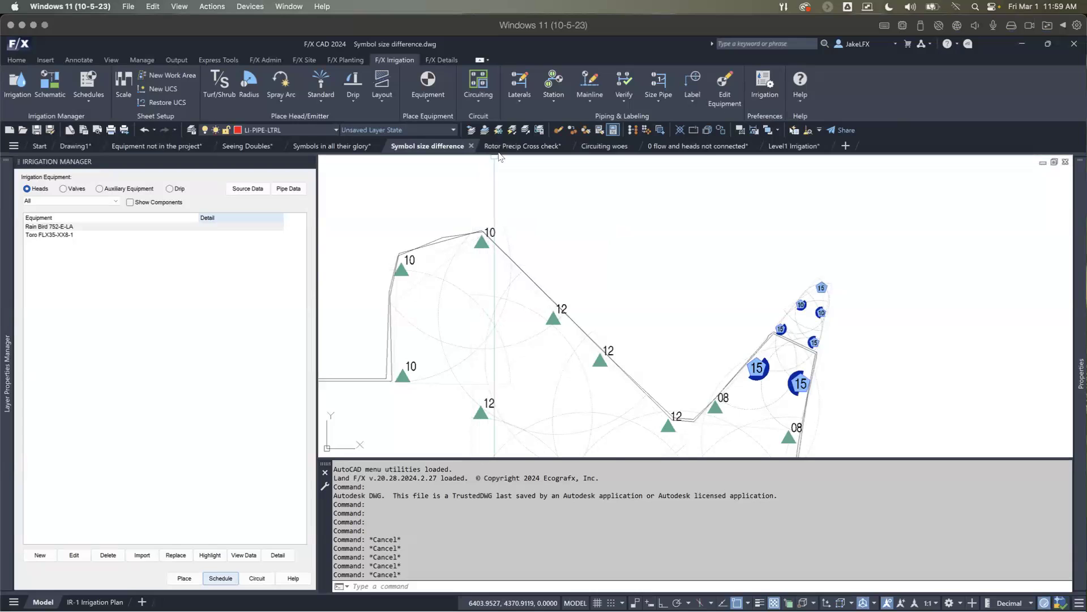
Step: Return to the Symbols in all their glory drawing and locate the irrigation plan beside the schedule
mouse_move(493, 146)
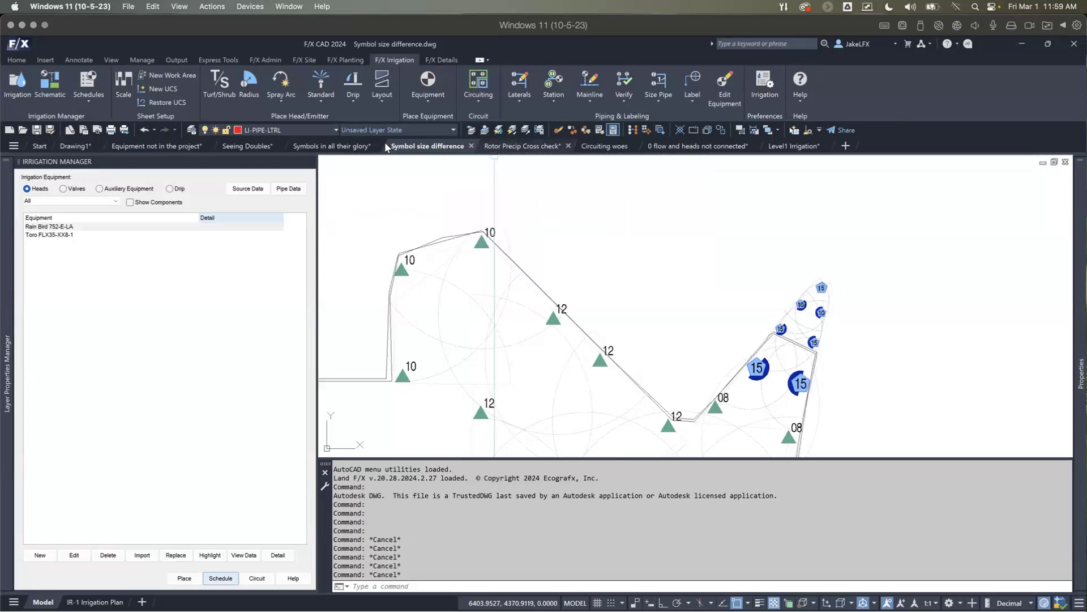
mouse_move(352, 146)
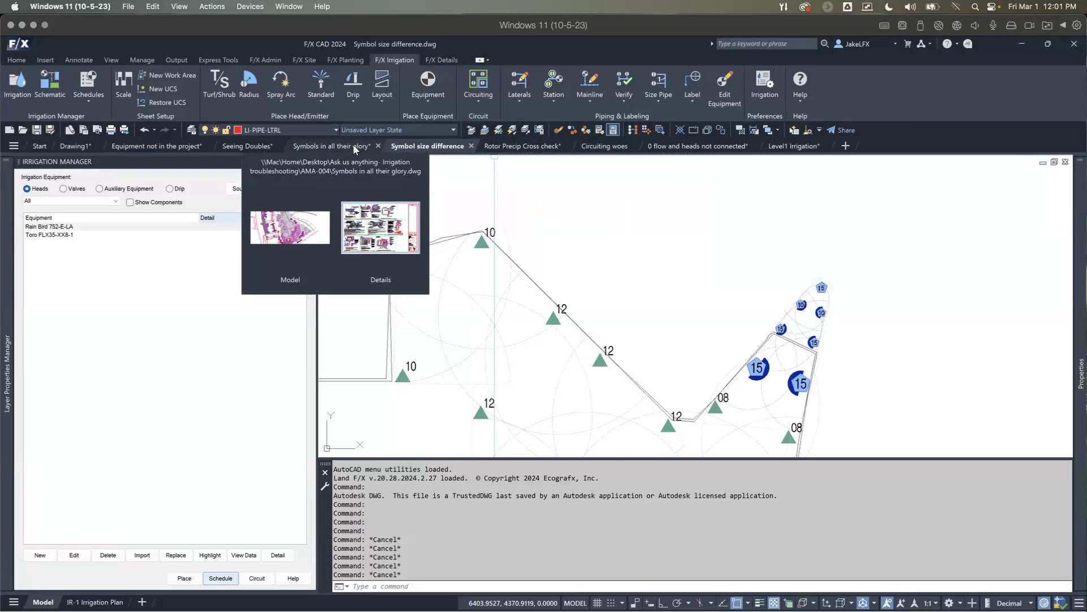
click(354, 146)
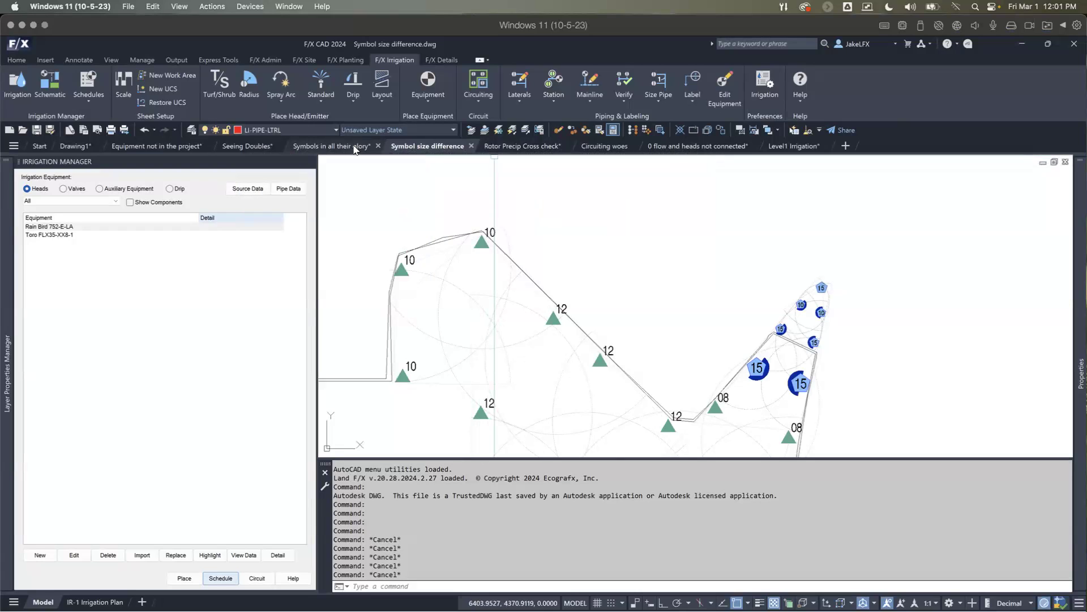
scroll(471, 226, up, 2)
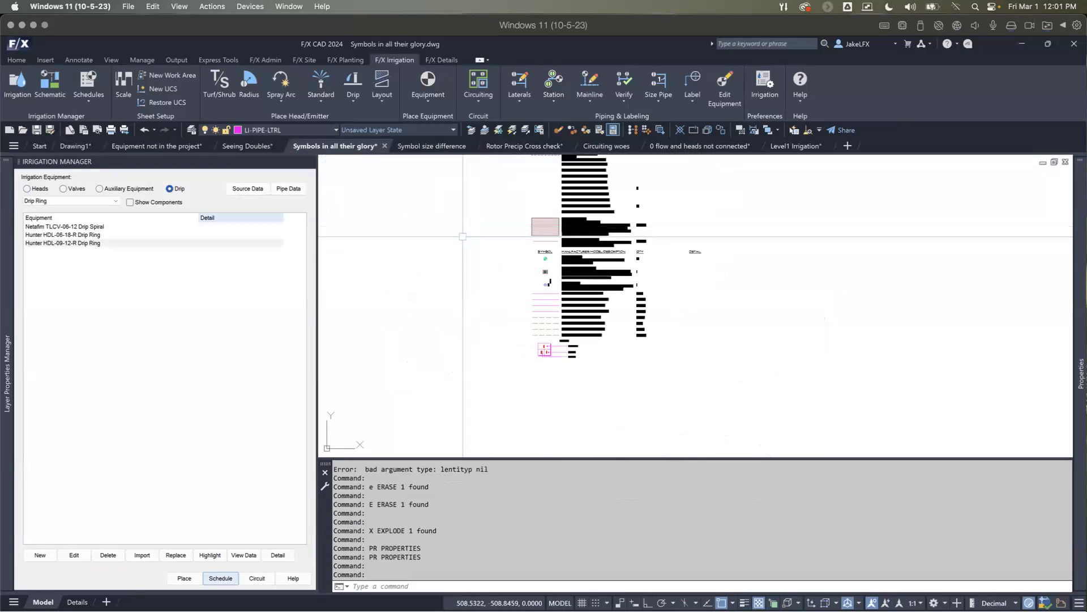
scroll(454, 258, down, 2)
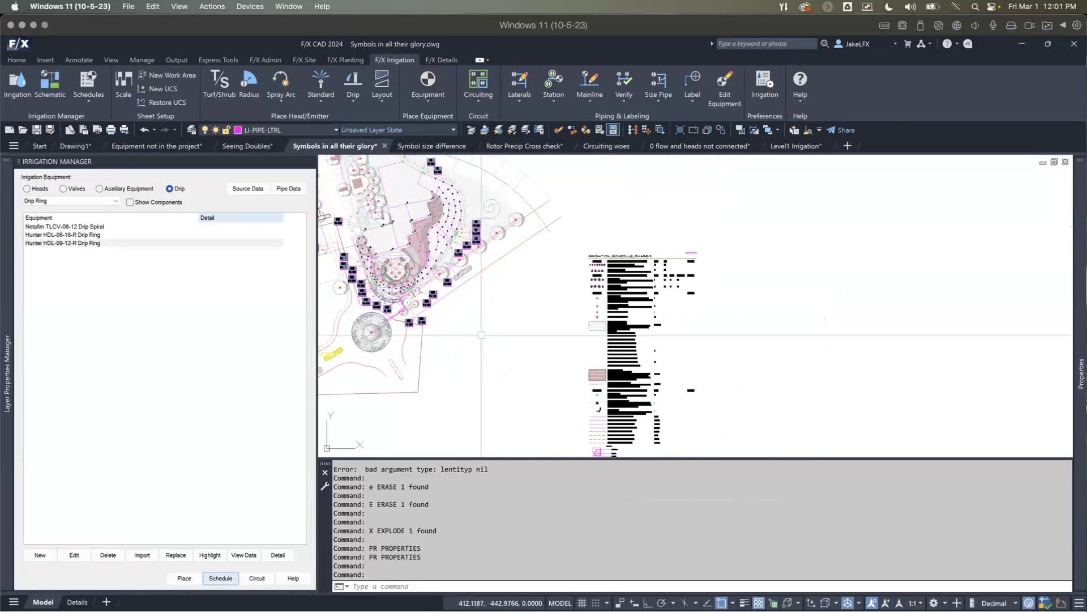
Step: Examine the head, valve and drip symbols and their lateral piping around valve callouts D10 to D17
scroll(409, 311, up, 2)
scroll(409, 311, up, 3)
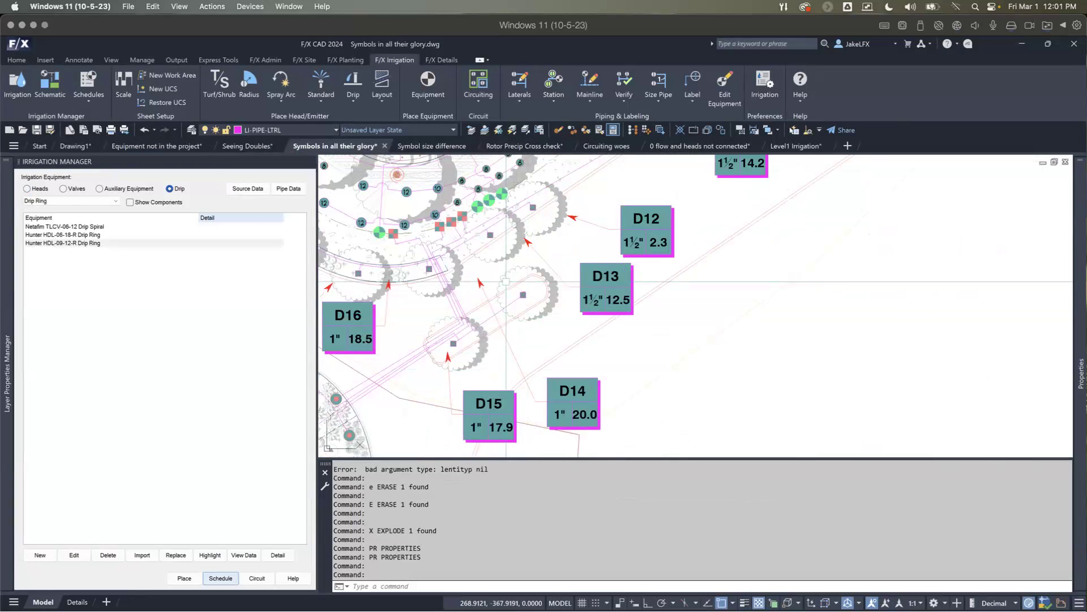
scroll(505, 282, down, 2)
middle_drag(528, 290, 539, 321)
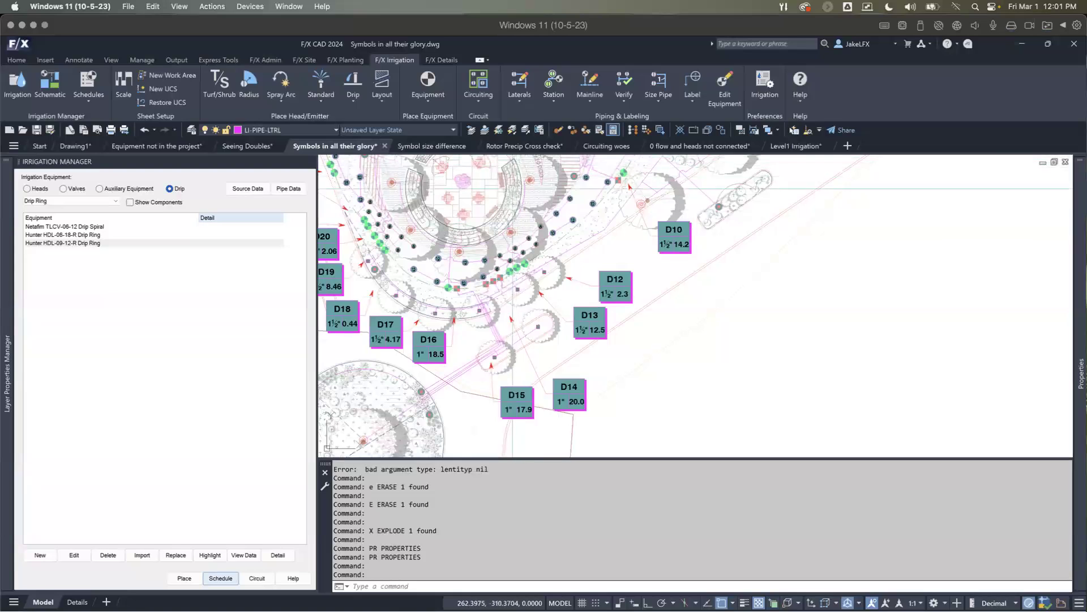
mouse_move(522, 238)
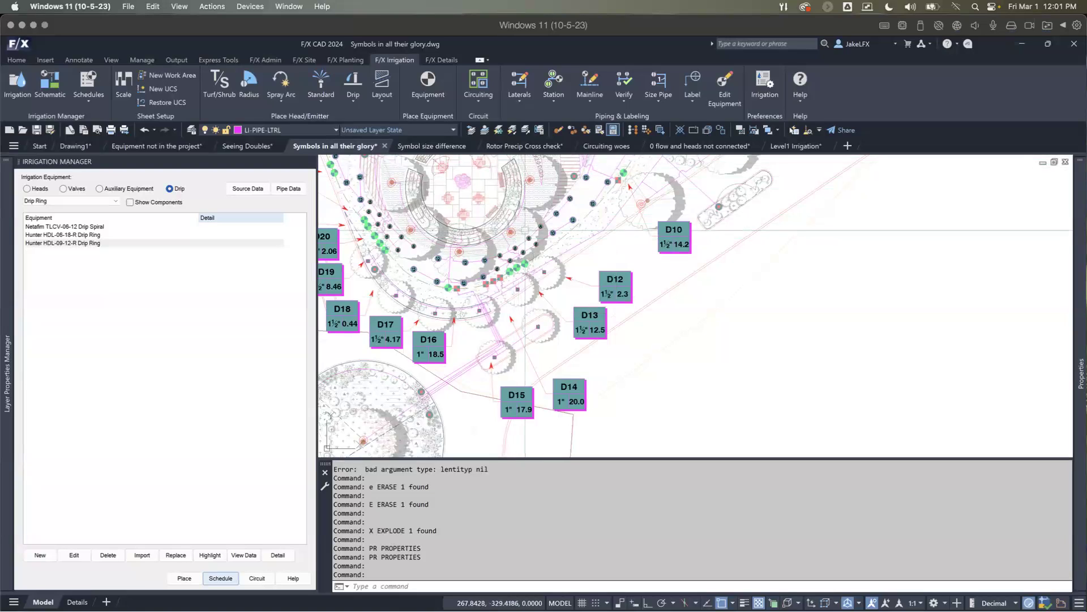
mouse_move(521, 293)
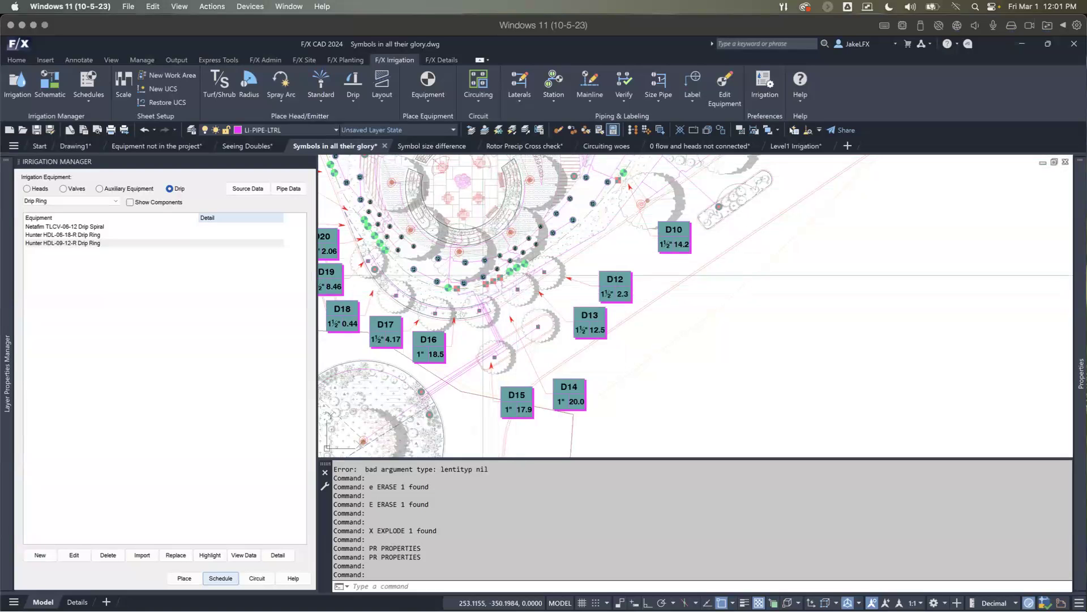
scroll(397, 257, up, 5)
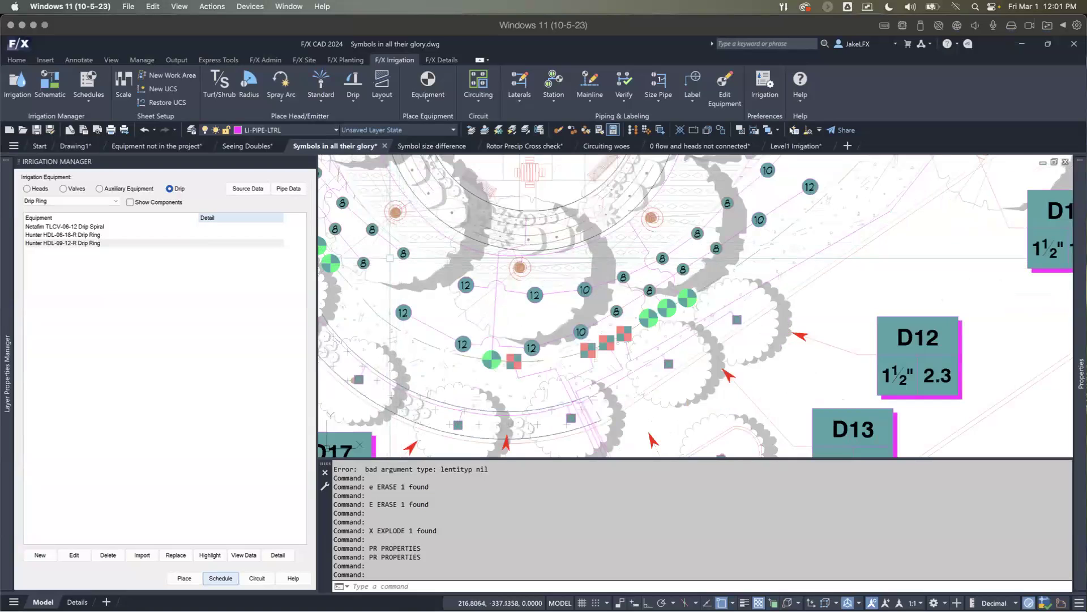
scroll(448, 278, down, 3)
scroll(436, 275, up, 2)
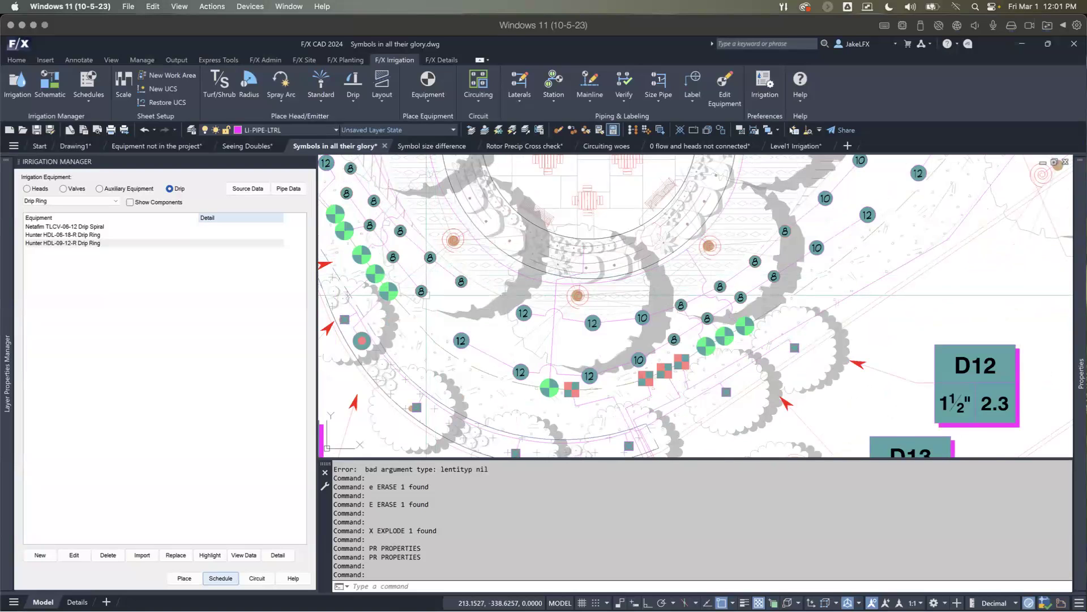
scroll(426, 295, up, 2)
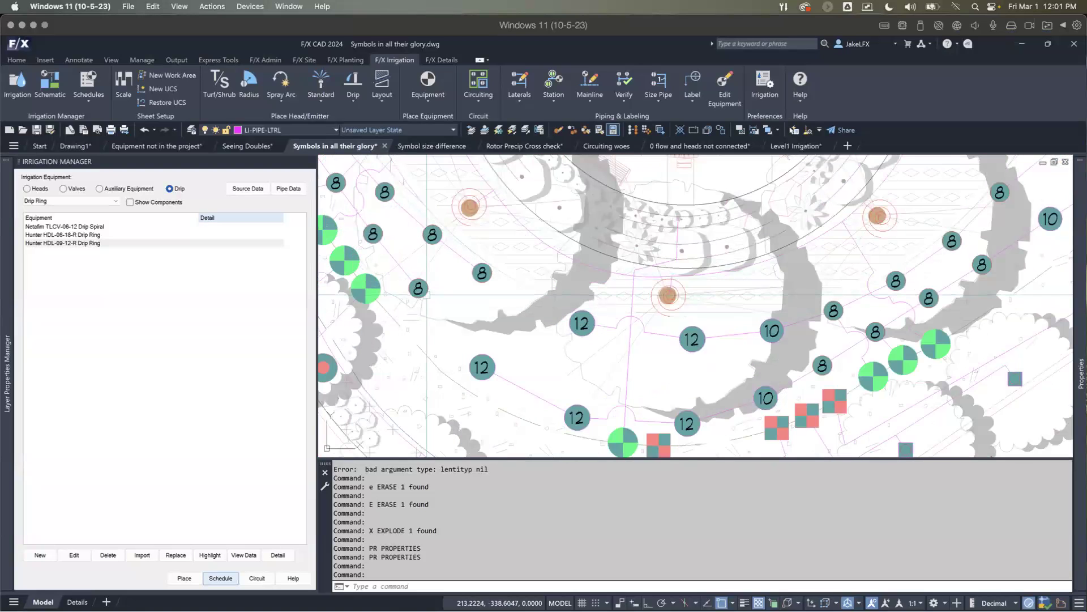
mouse_move(428, 290)
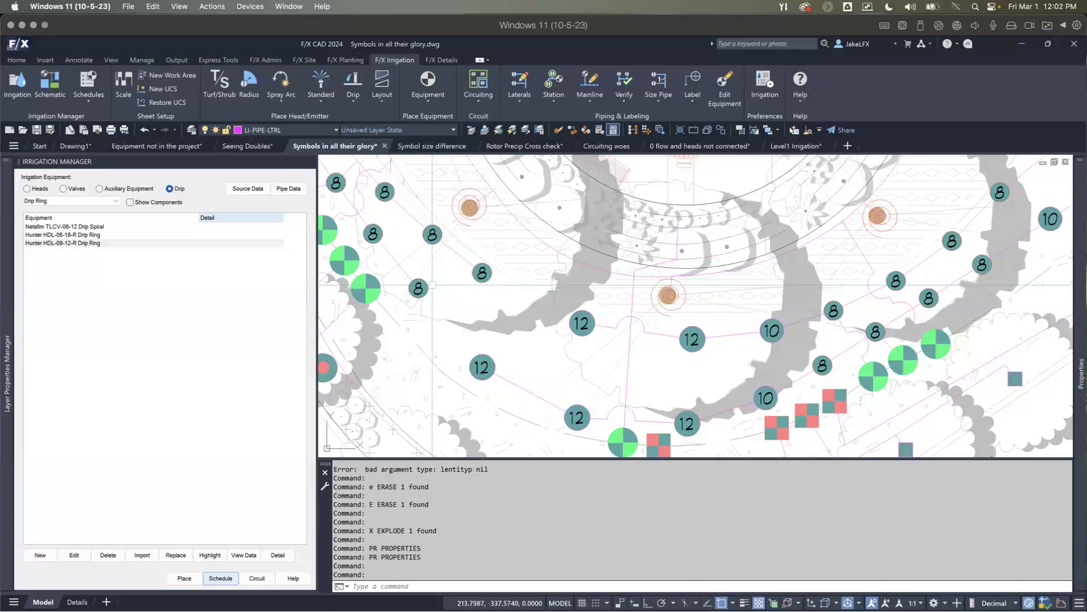
scroll(432, 285, down, 5)
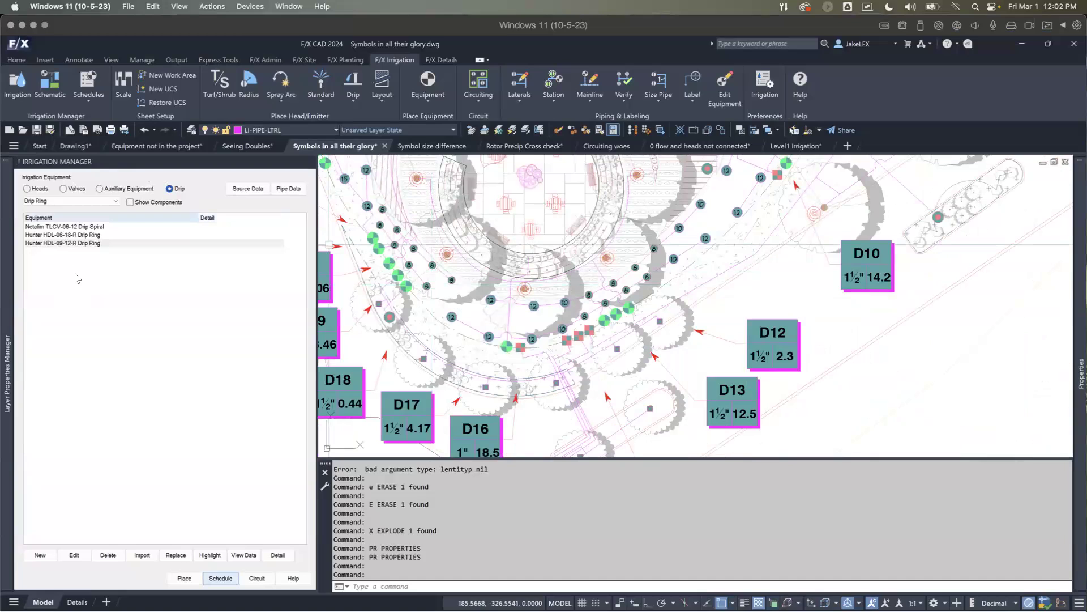
Step: List the valves and place an irrigation schedule table with the Entire Palette option beside the Phase-2 schedule
click(63, 189)
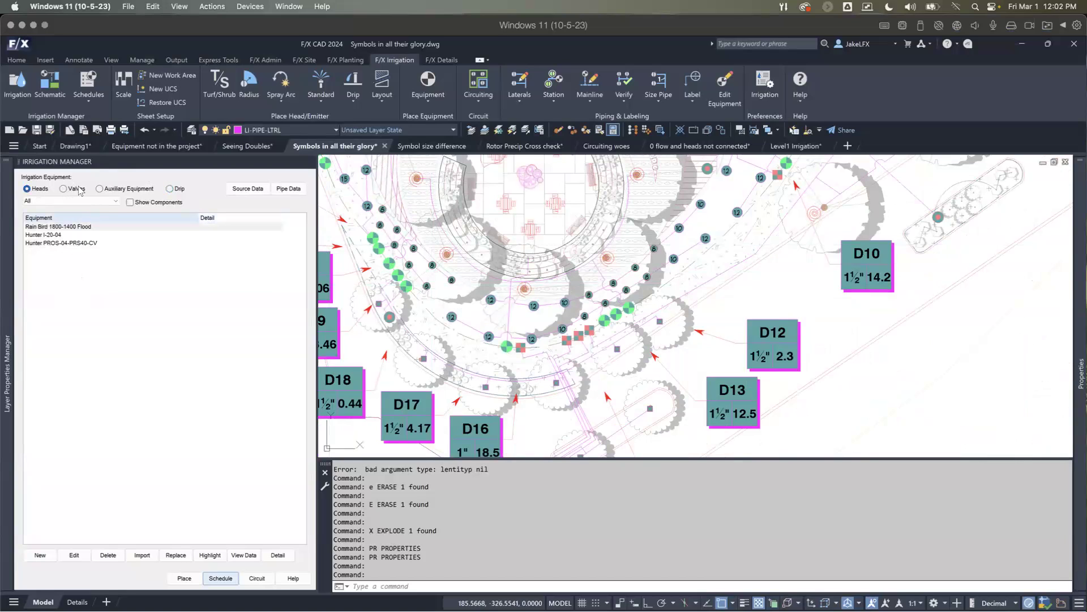
click(222, 580)
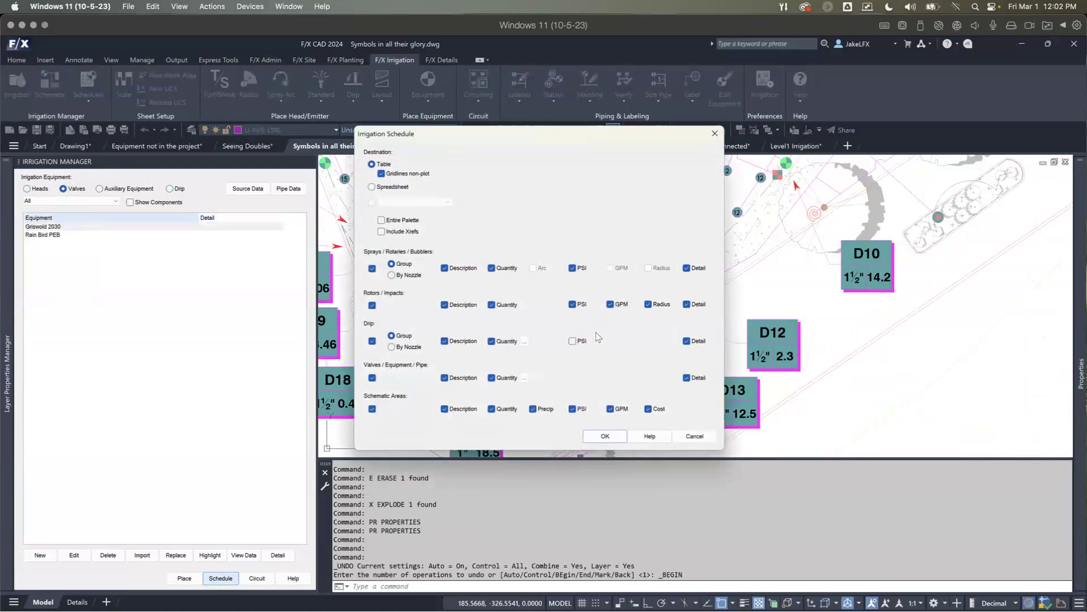
click(382, 220)
click(604, 437)
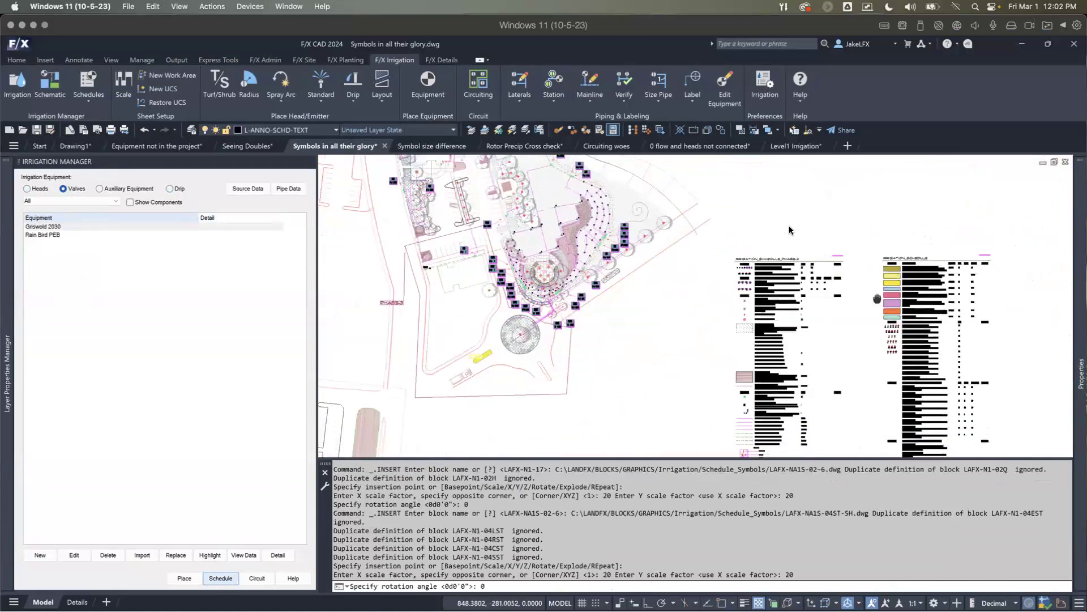
Step: Examine the Hunter PROS-04-PRS40-CV spray head series symbols in the new irrigation schedule
scroll(780, 260, up, 6)
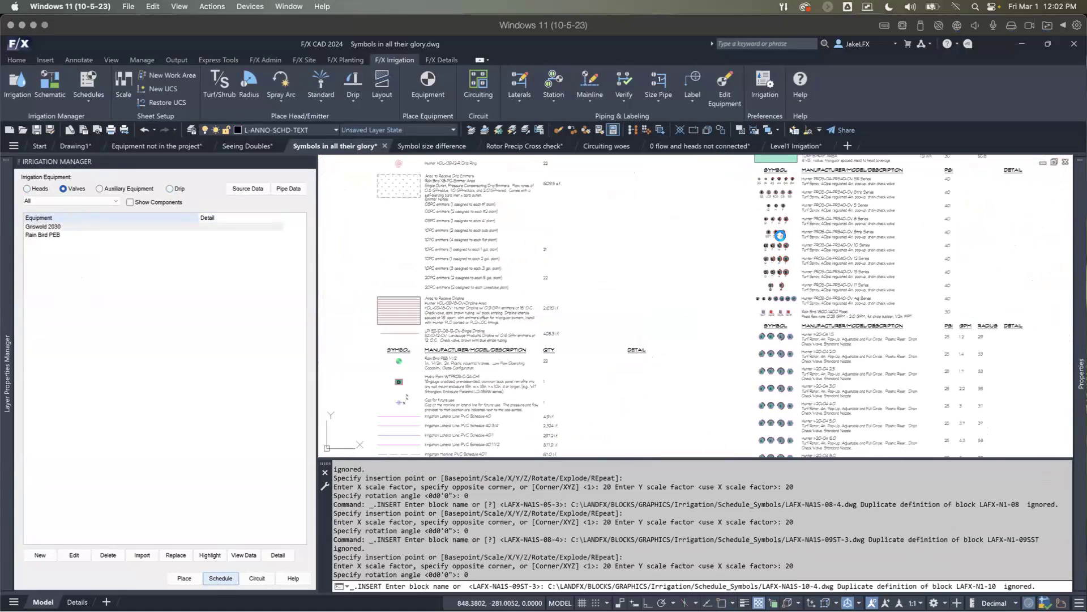
scroll(777, 225, up, 4)
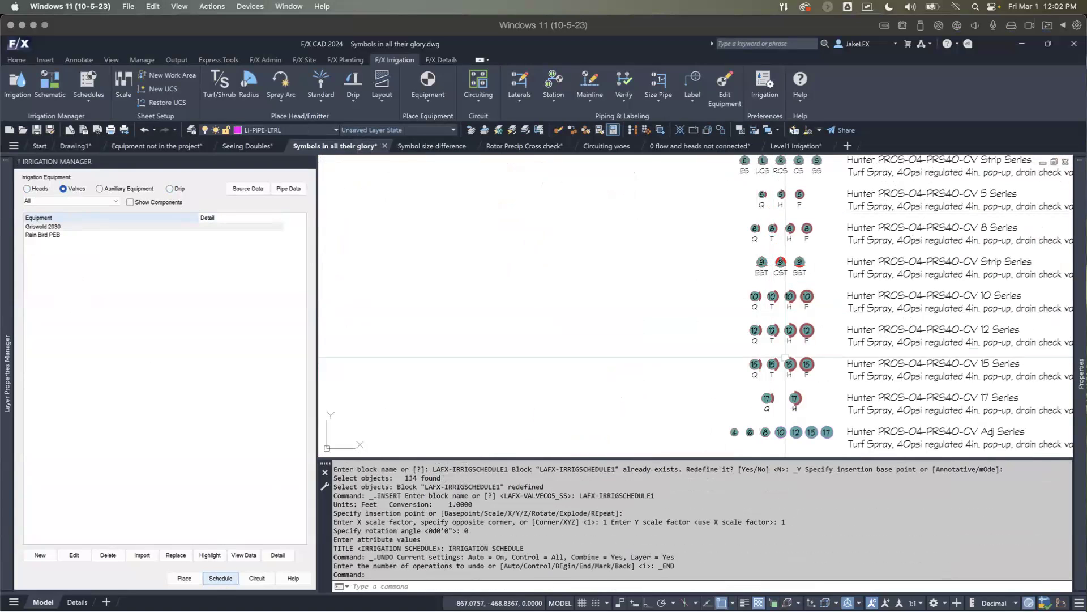
scroll(773, 321, up, 2)
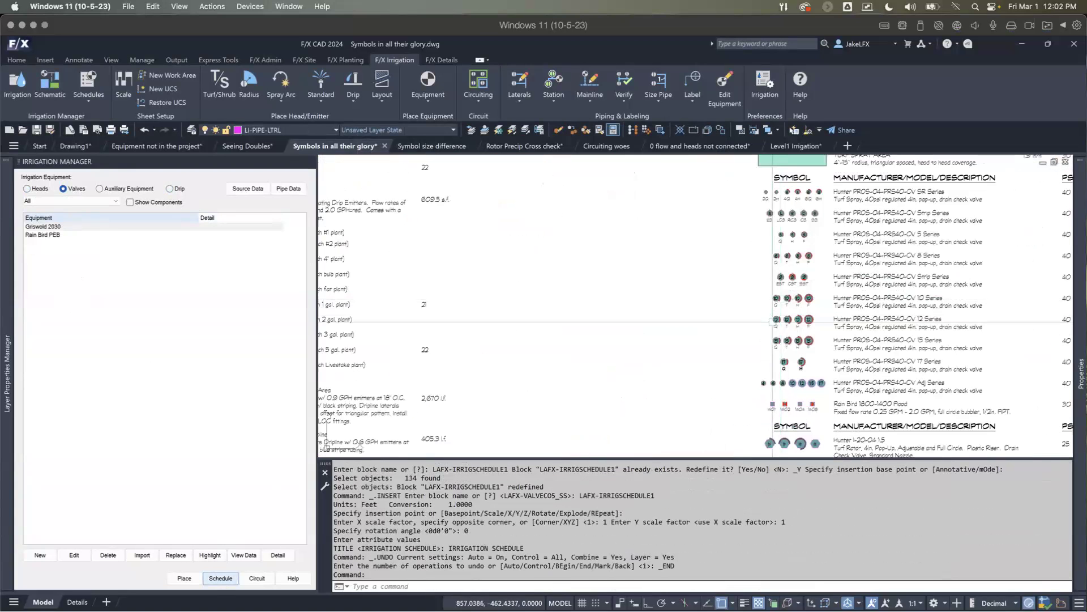
scroll(620, 294, down, 2)
middle_drag(618, 293, 733, 407)
scroll(575, 342, down, 2)
middle_drag(418, 296, 477, 306)
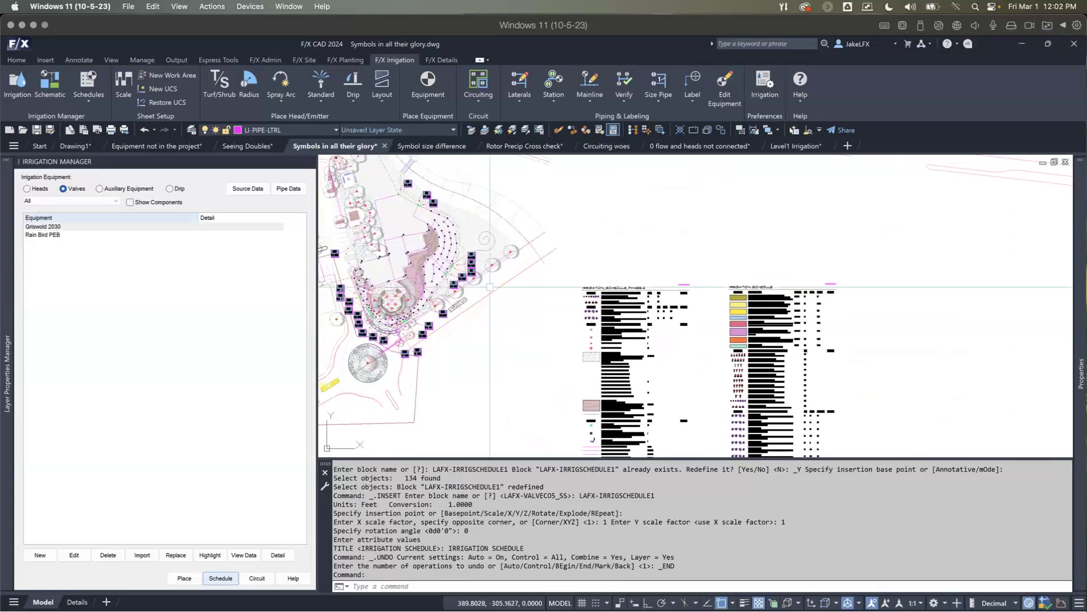
Step: Review the symbol scaling and pipe options in the irrigation preferences and dismiss them without changes
click(764, 83)
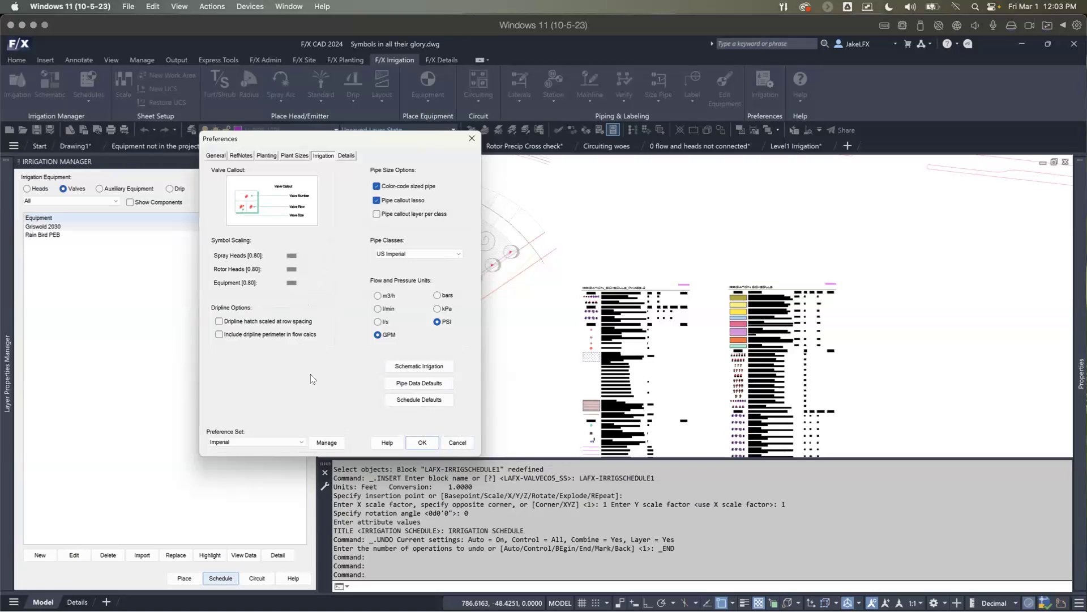
click(448, 443)
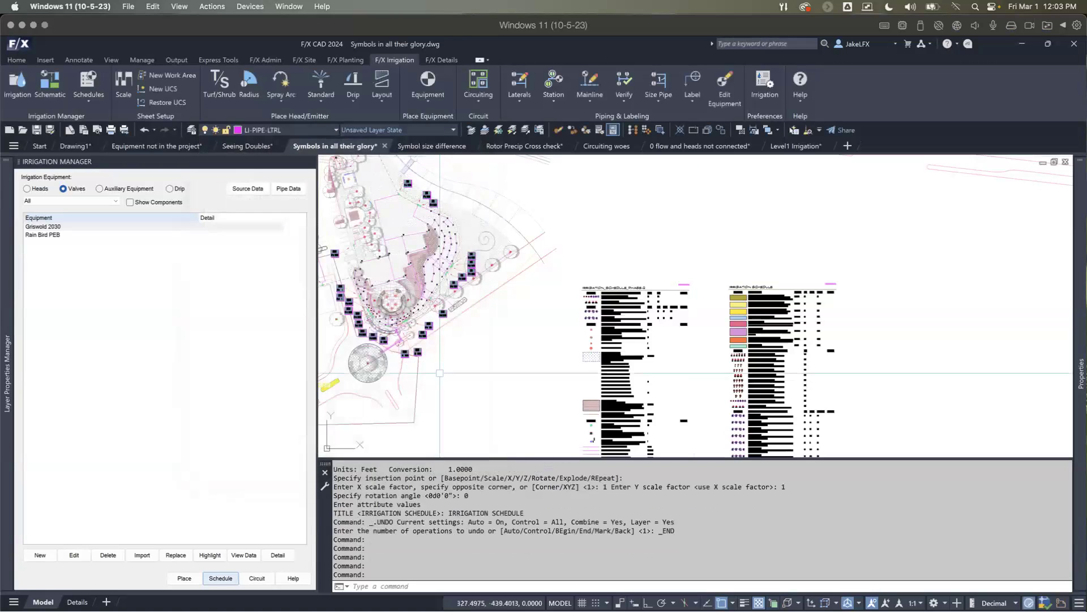
scroll(422, 340, up, 10)
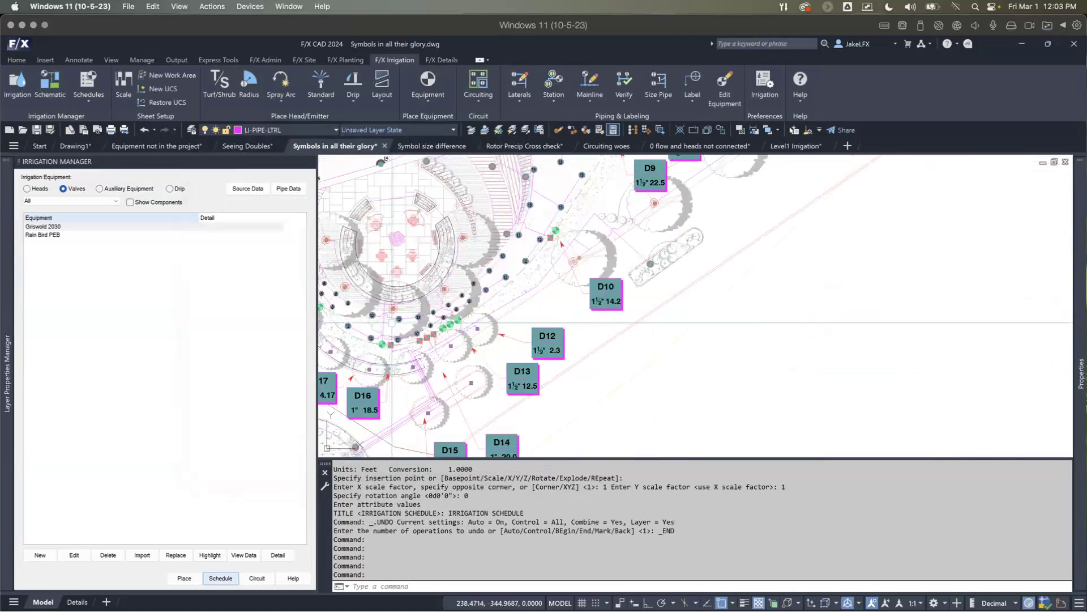
Step: Delete the Hunter PROS-04-PRS40-CV spray head from the project's list of heads
middle_drag(422, 340, 455, 362)
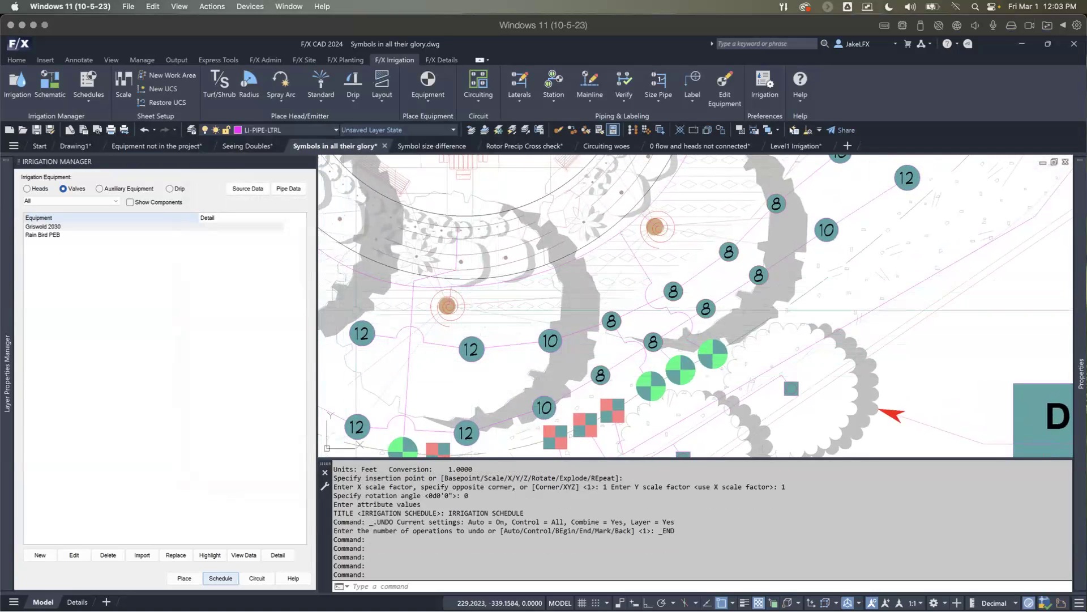
scroll(323, 320, up, 2)
click(42, 190)
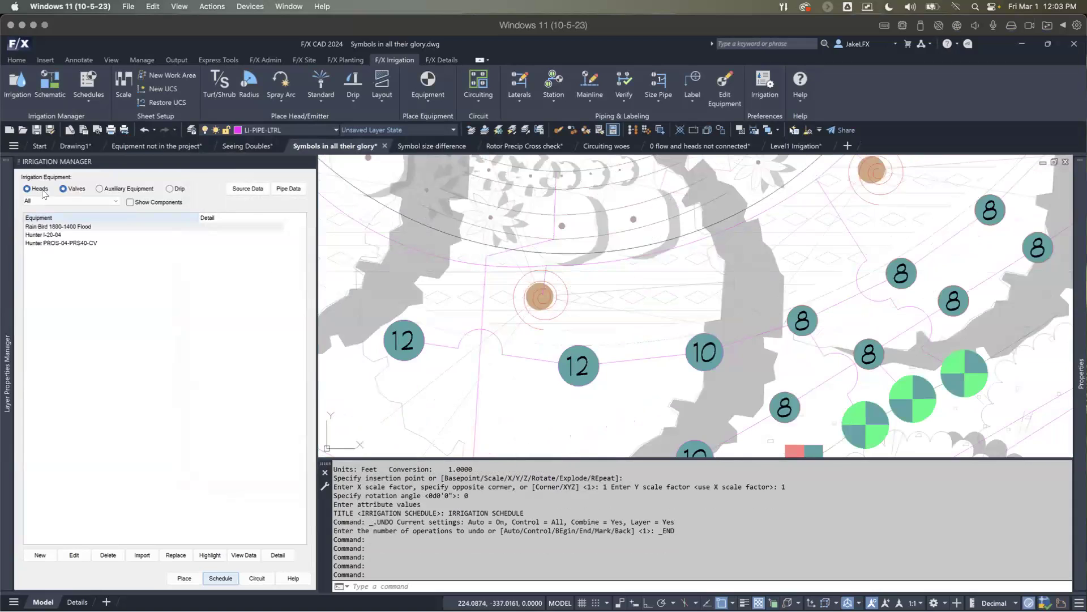
click(53, 243)
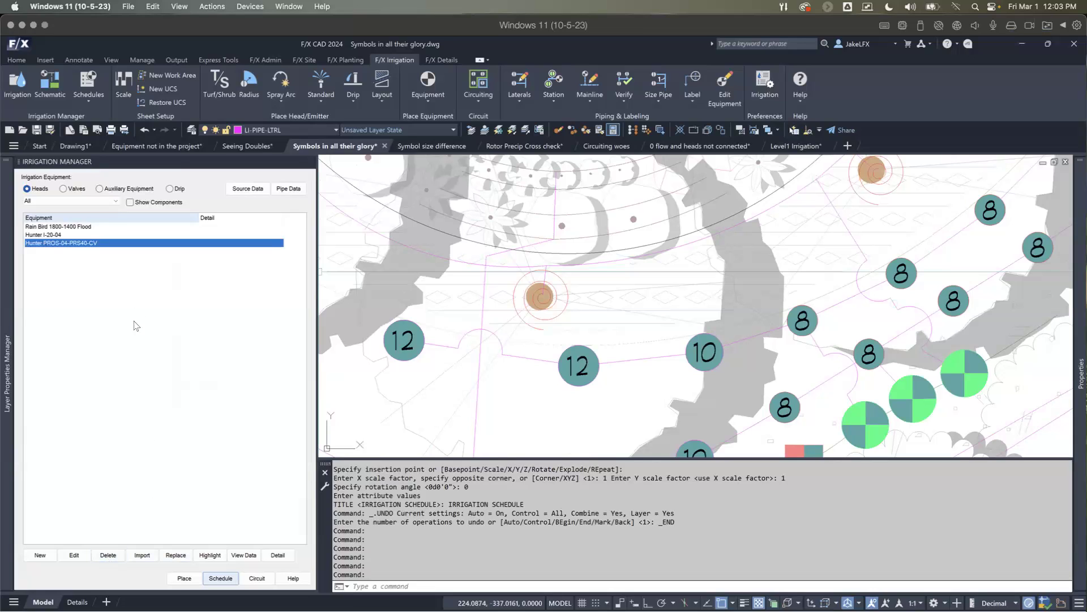
click(177, 553)
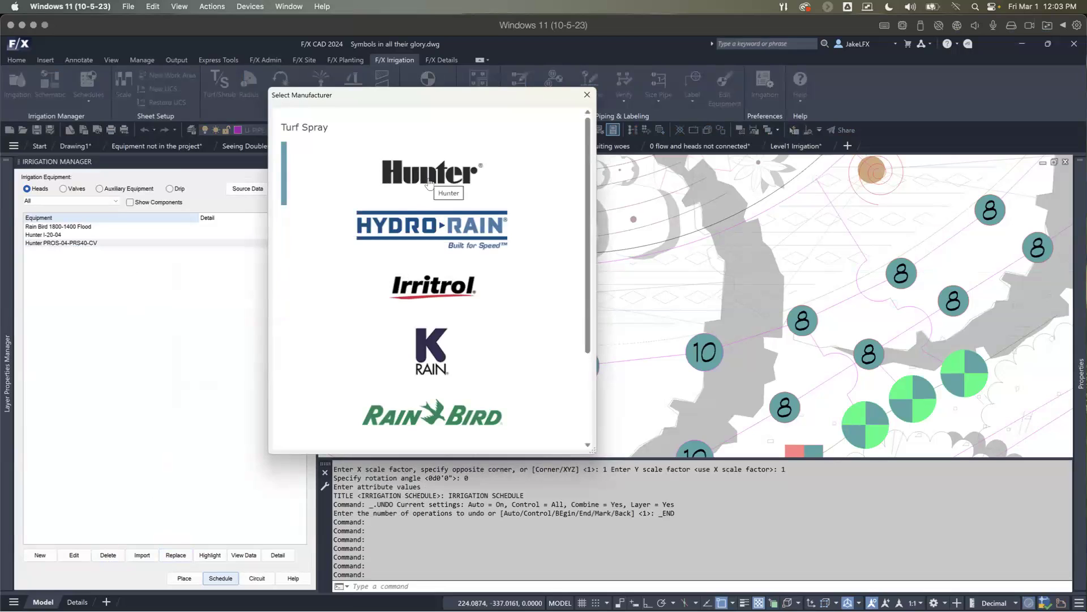
click(587, 95)
click(108, 555)
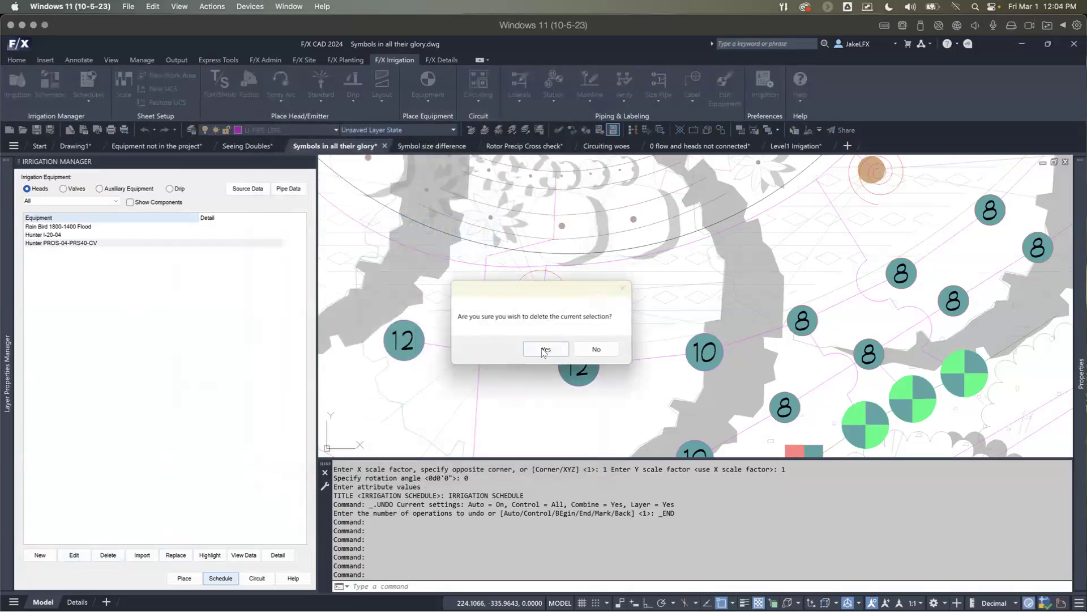
click(544, 350)
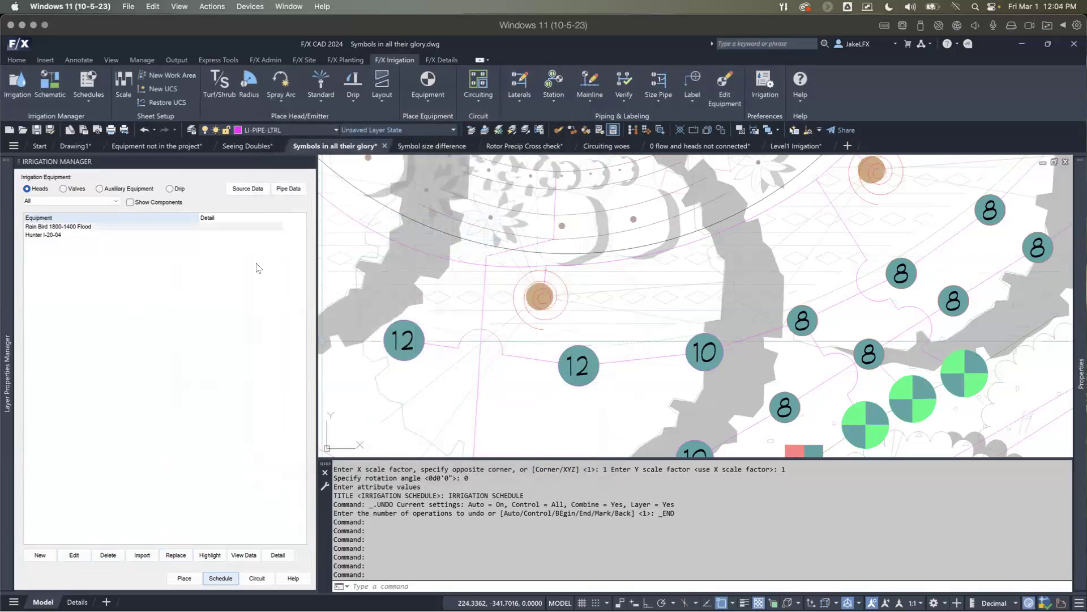
Step: Add the Rain Bird 1804 turf spray to the project with 30 psi design pressure and the FAMILY-NA-2 symbol set
click(49, 556)
click(321, 195)
double_click(320, 196)
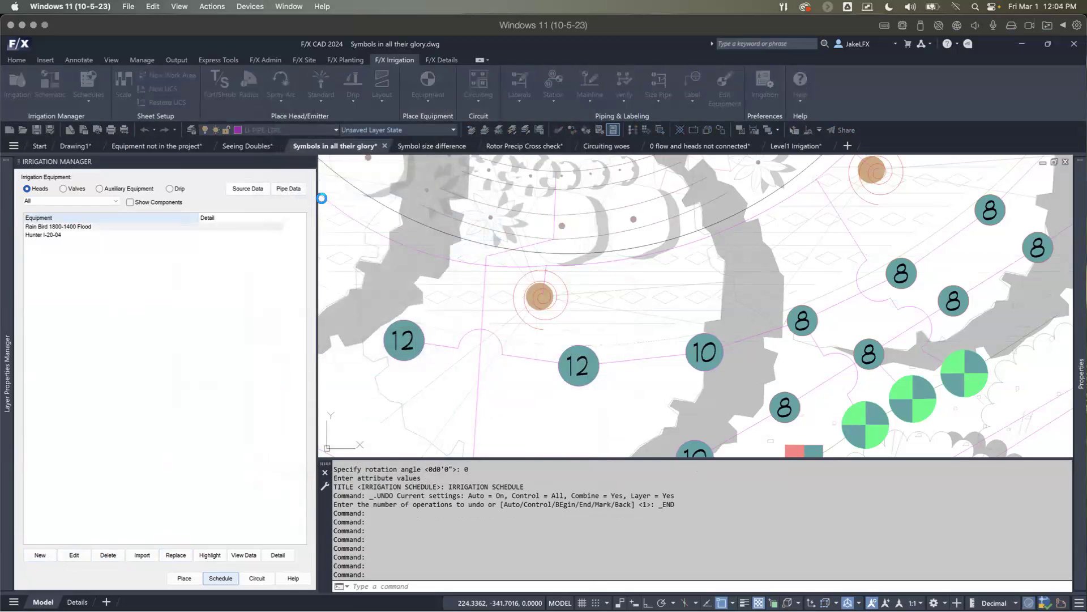
double_click(412, 422)
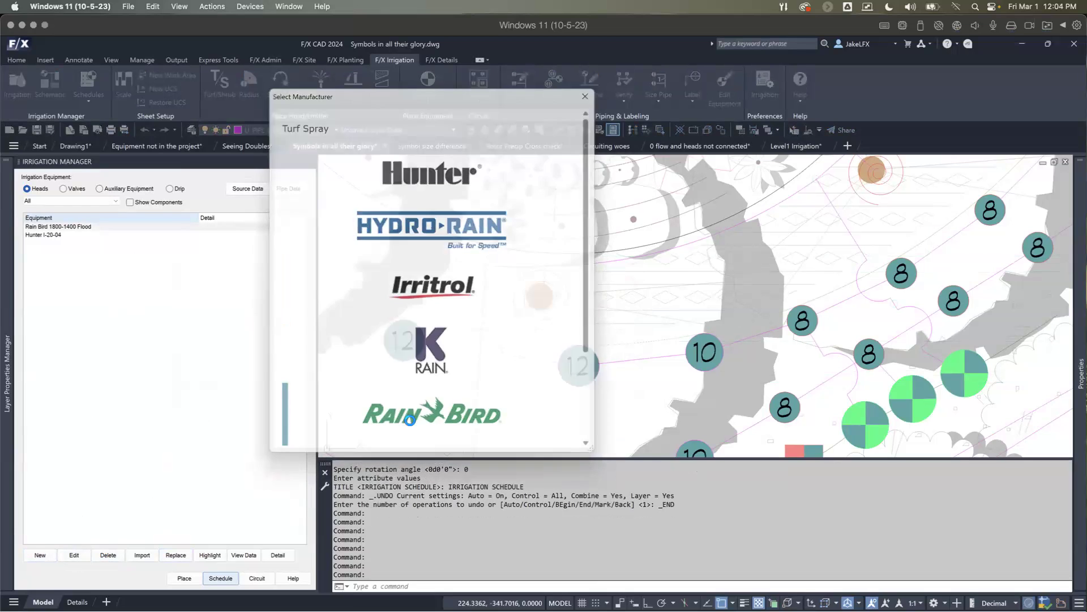
click(454, 204)
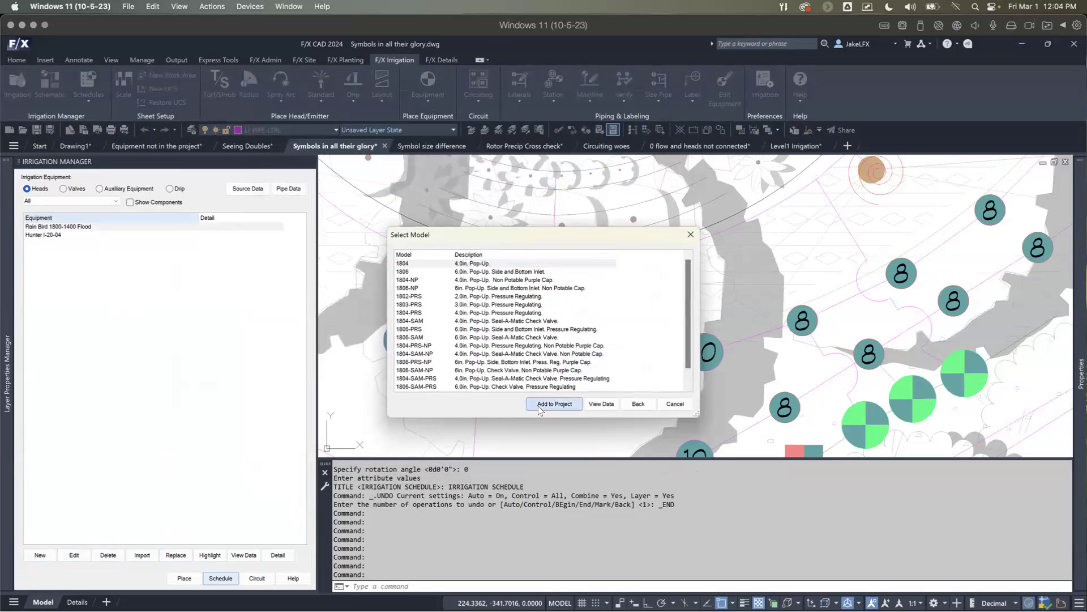
click(542, 405)
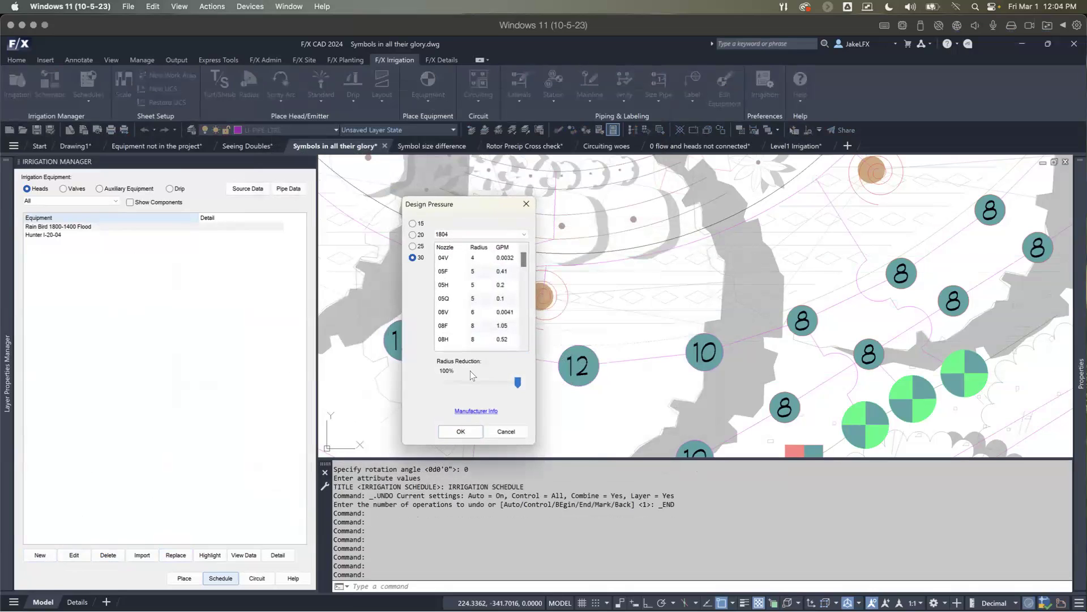
click(460, 431)
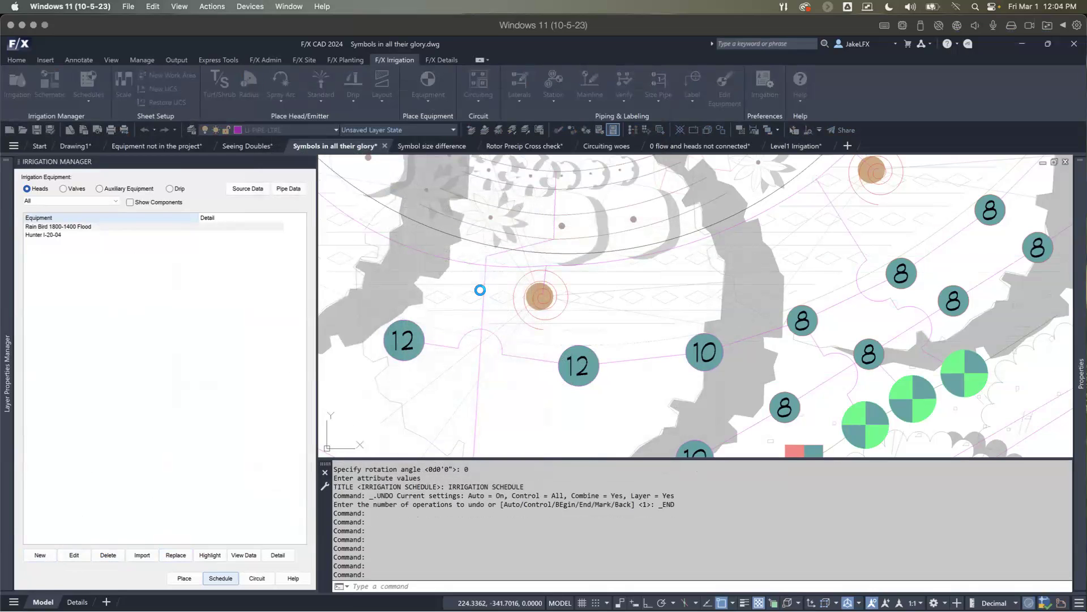
click(469, 257)
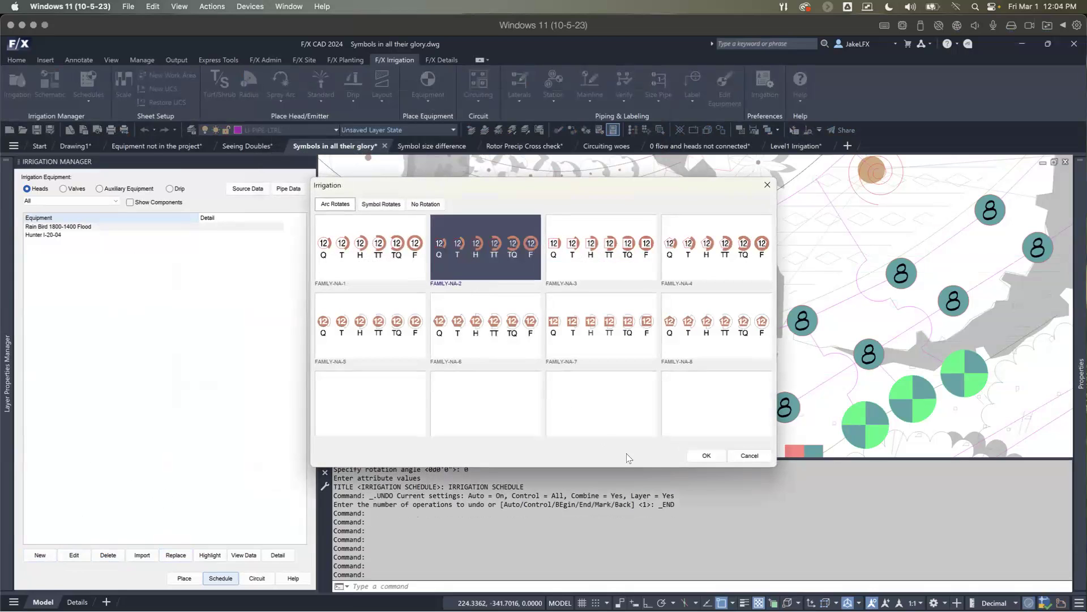
click(716, 458)
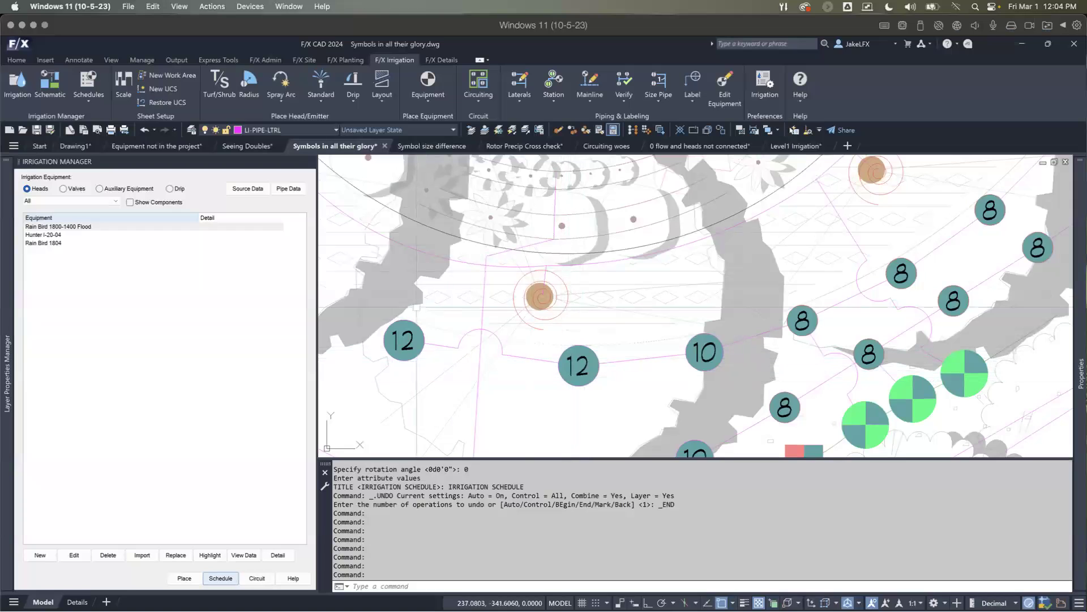
Step: Highlight the Rain Bird 1804 heads in the plan, look over the spray head area, and end the highlighting
click(56, 243)
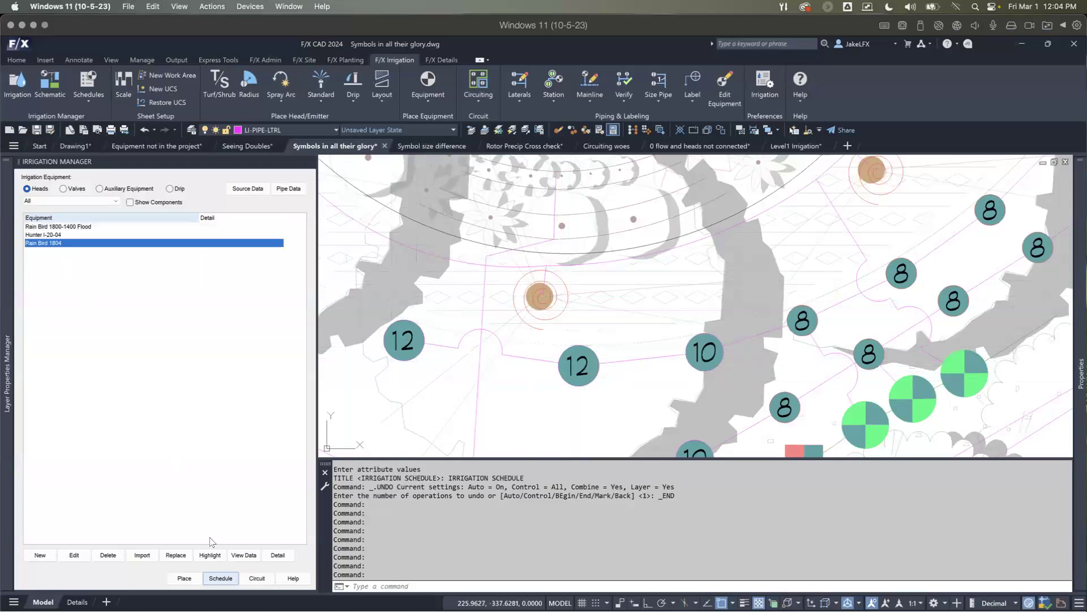
click(210, 555)
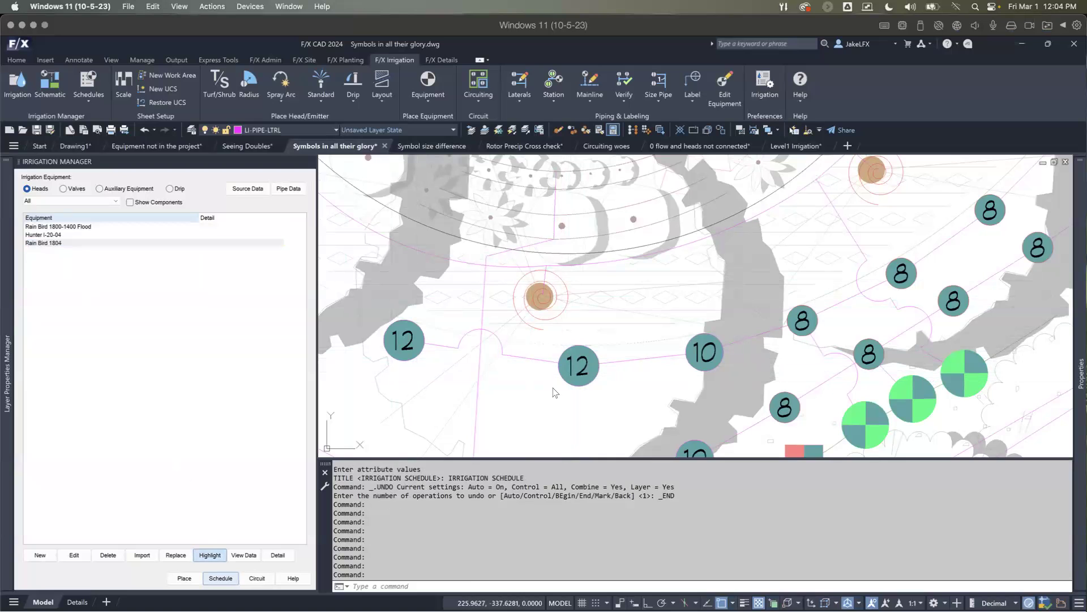
scroll(564, 379, down, 3)
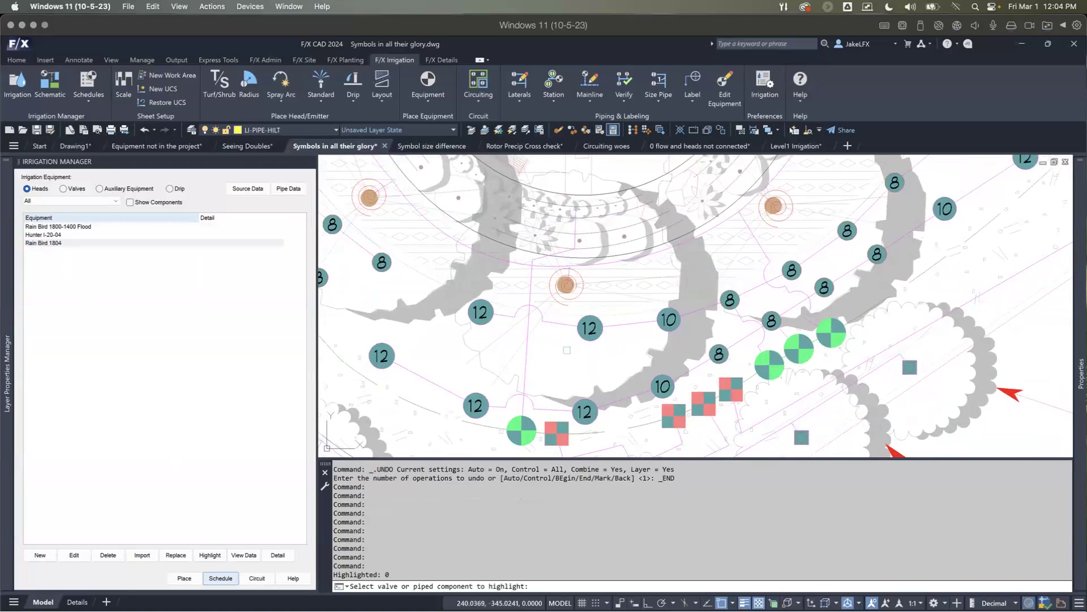
scroll(567, 350, down, 2)
middle_drag(567, 350, 611, 380)
scroll(523, 367, up, 2)
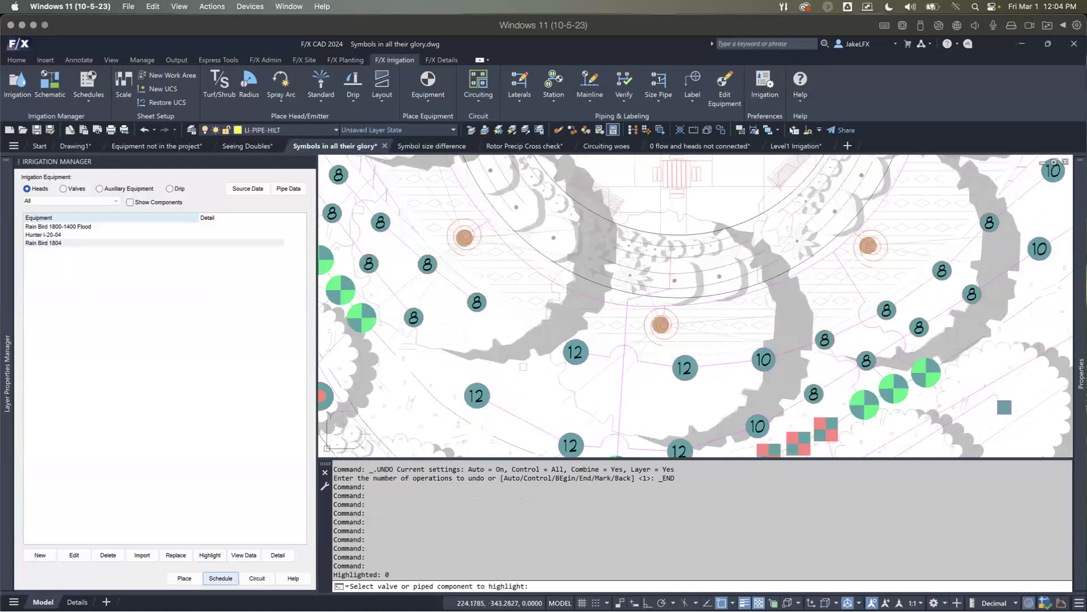
key(Escape)
Step: Edit a size 12 spray head in the plan and accept its equipment info to return Hunter PROS-04-PRS40-CV to the project
scroll(421, 307, down, 2)
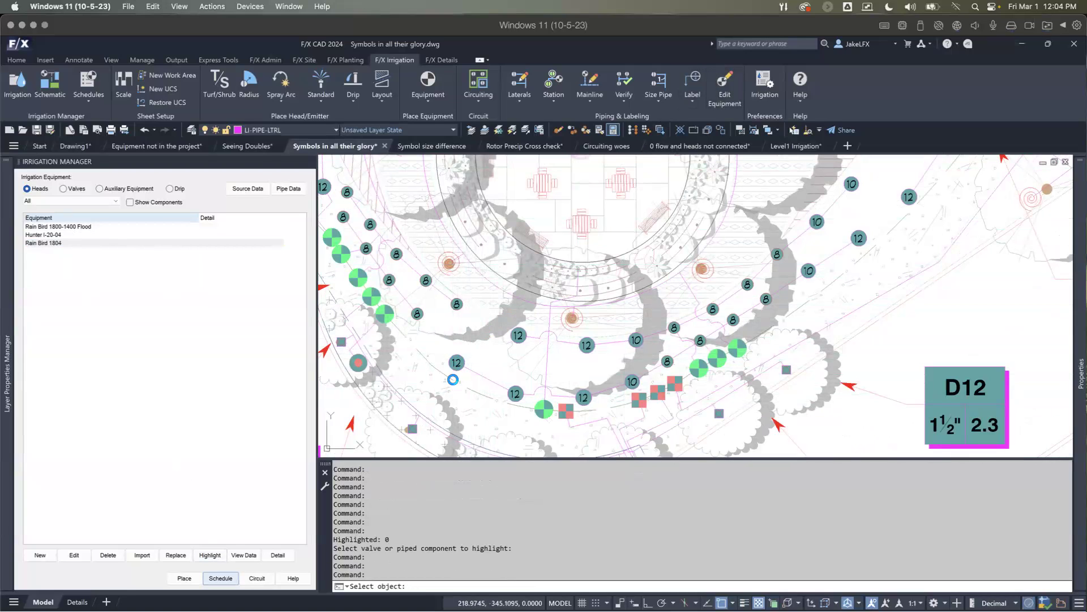
click(453, 378)
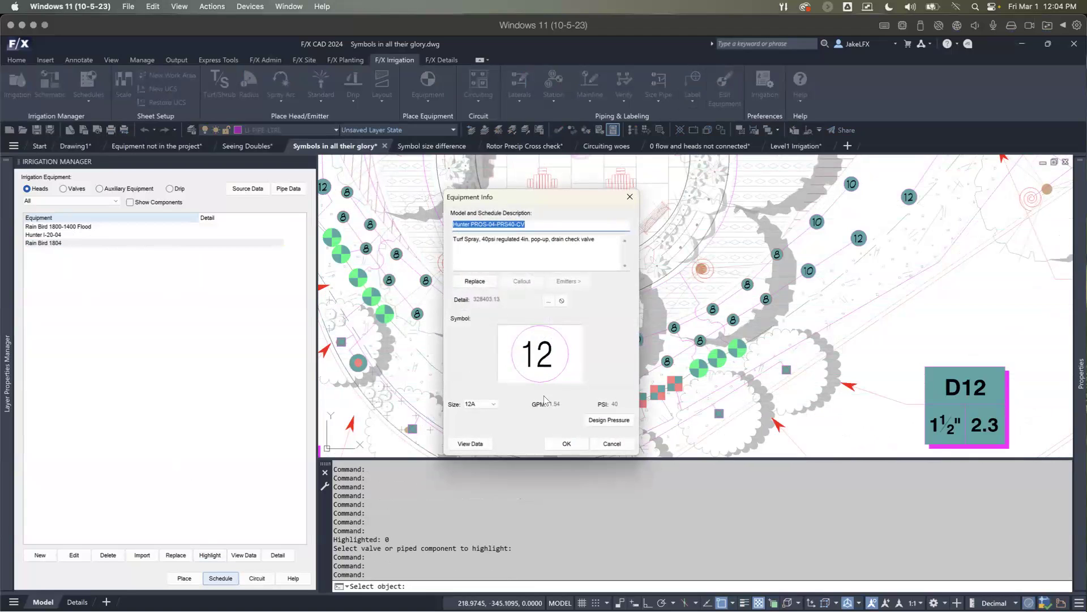
click(566, 444)
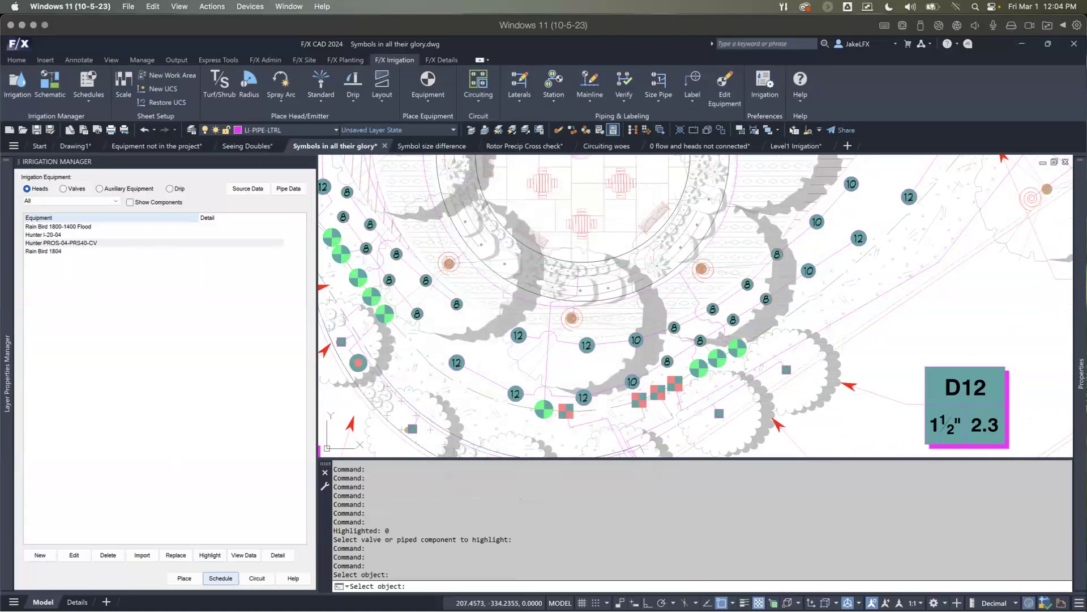
click(95, 243)
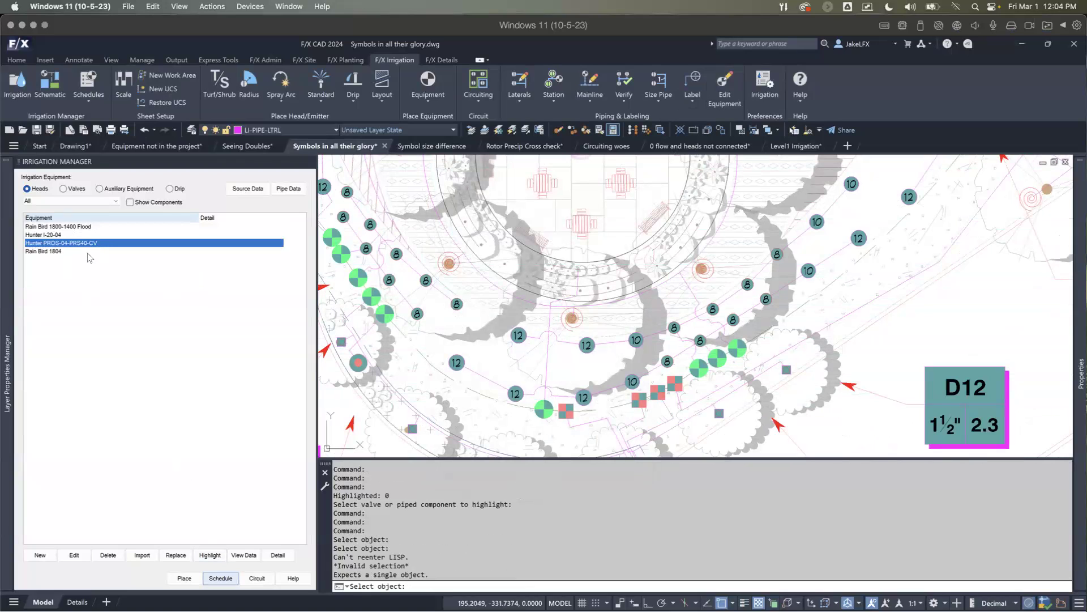
click(79, 252)
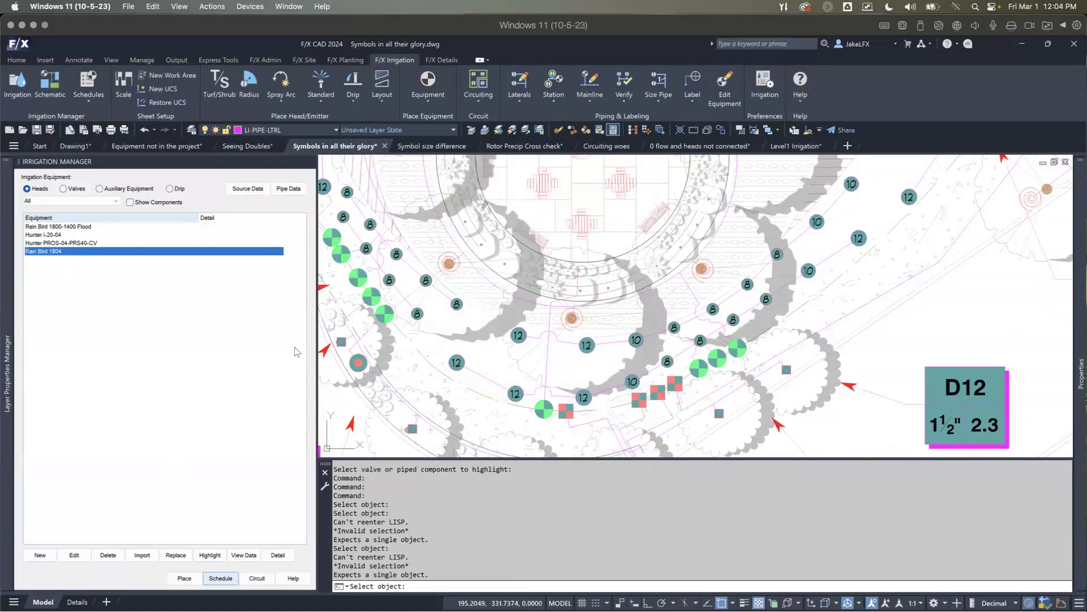
key(Escape)
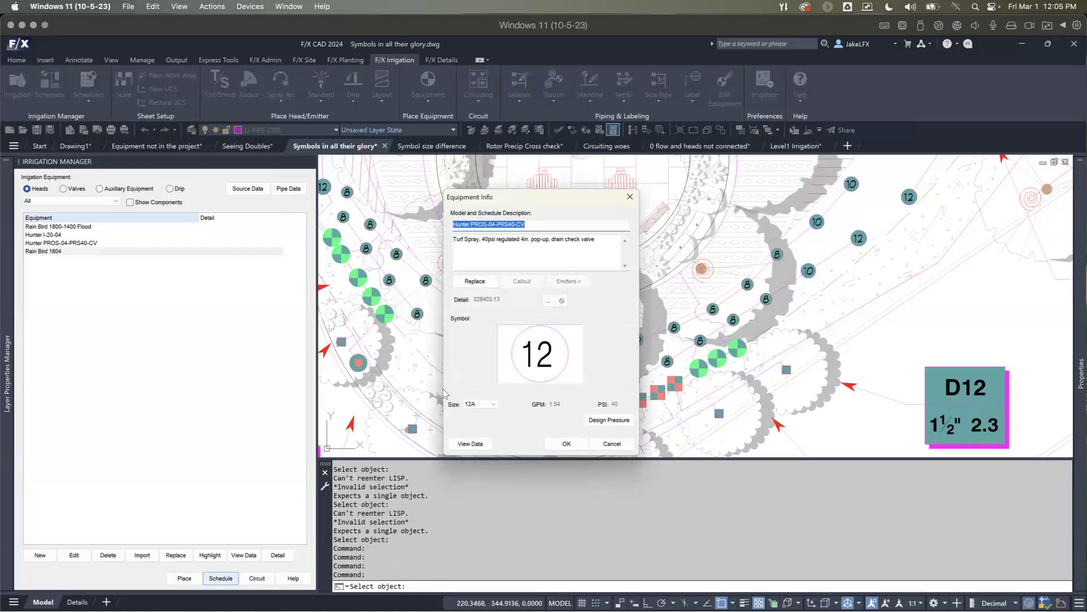
Step: Change the Hunter PROS-04-PRS40-CV heads' symbols to the square FAMILY-NA-7 set through a placed size 12 head's equipment info
key(Return)
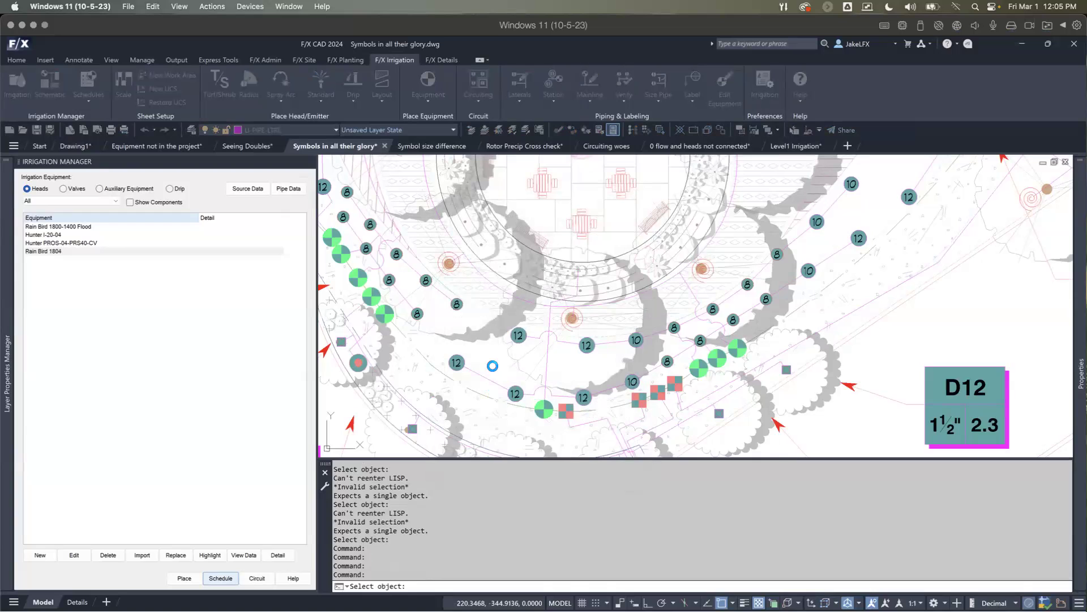
click(588, 255)
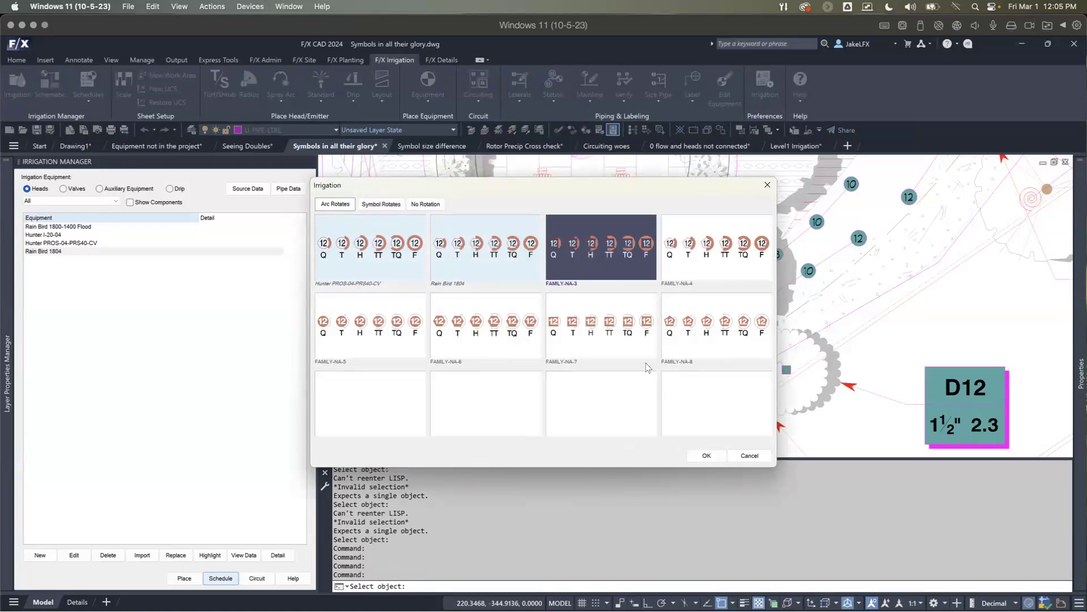
click(706, 456)
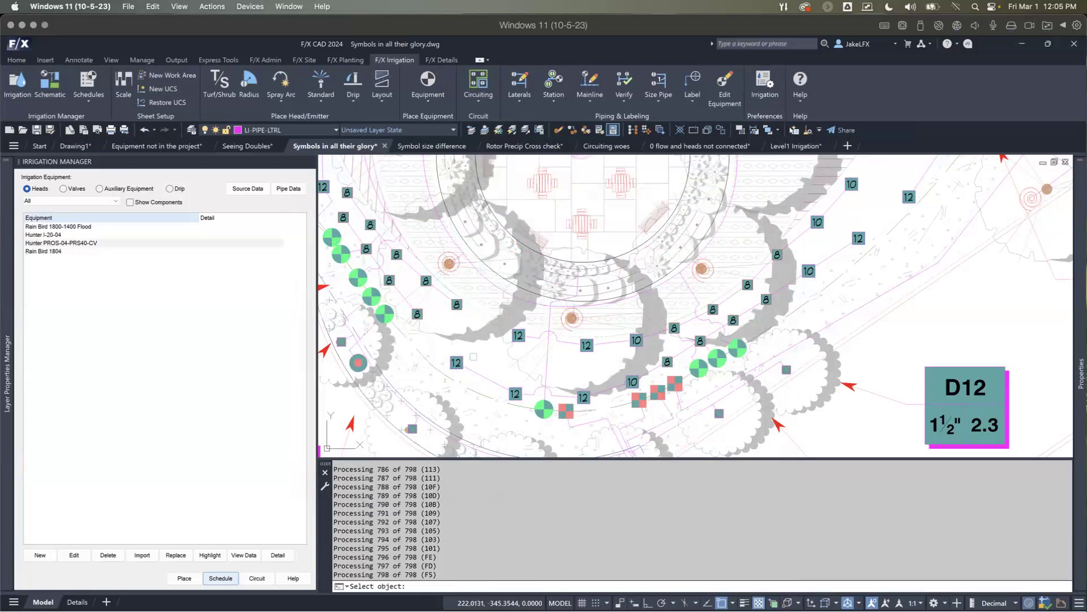
key(Return)
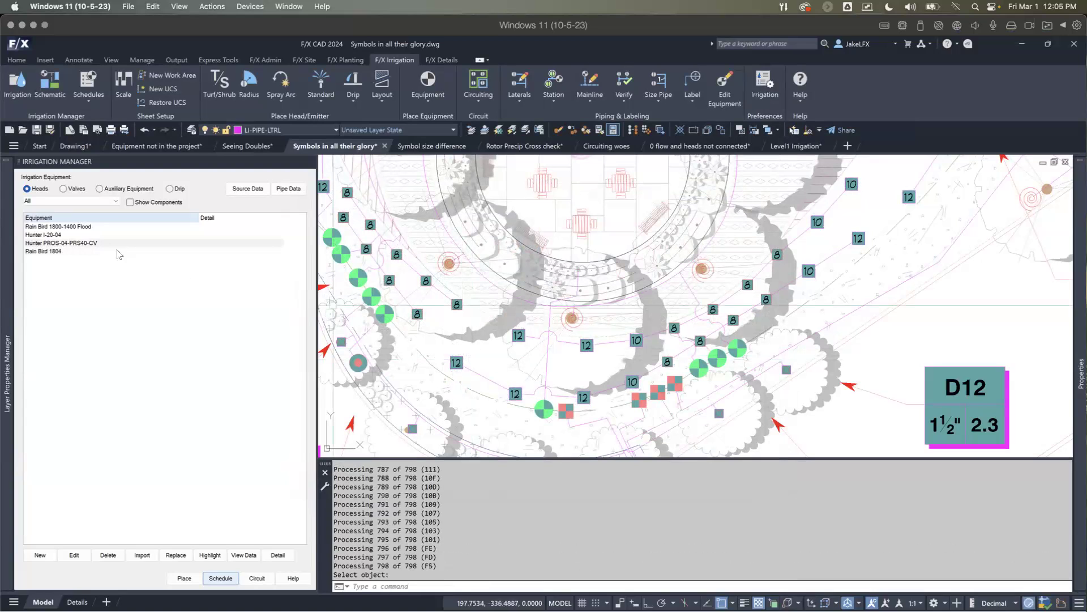